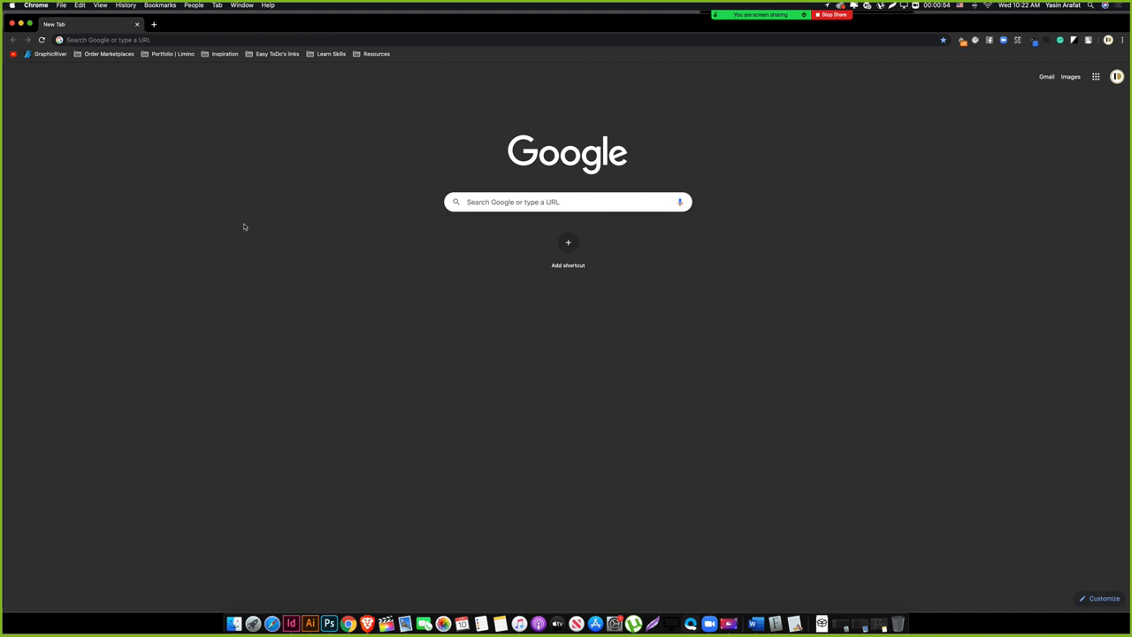
Step: Bring Illustrator's Home screen to the front and widen its window to full screen width
{"action": "left_click", "coordinate": [311, 621]}
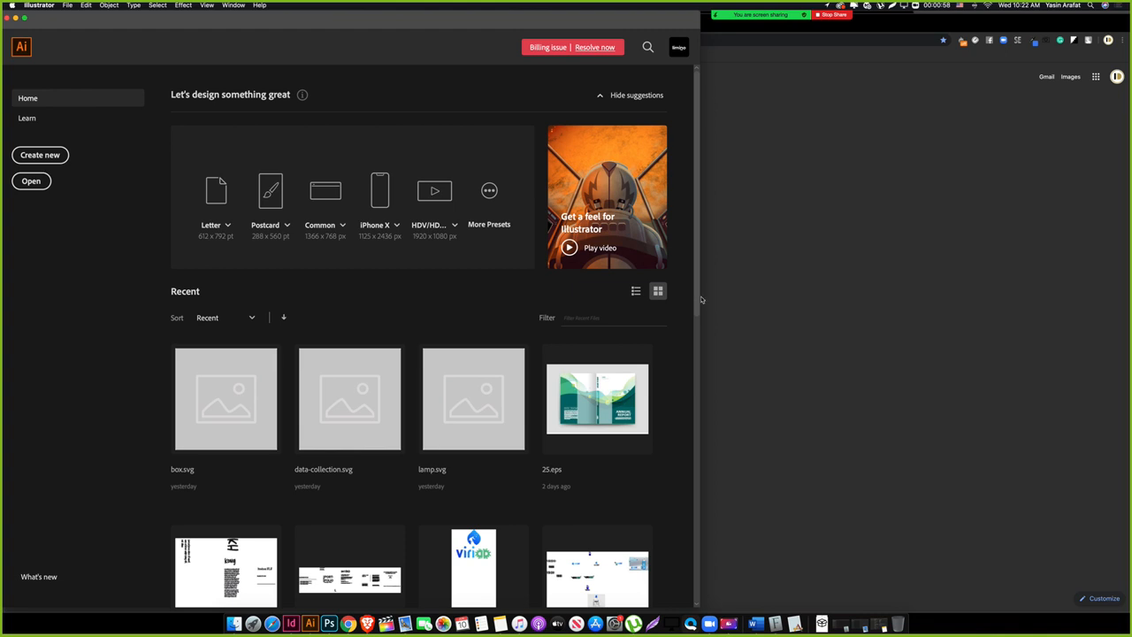
{"action": "left_click_drag", "start_coordinate": [699, 297], "coordinate": [1128, 298]}
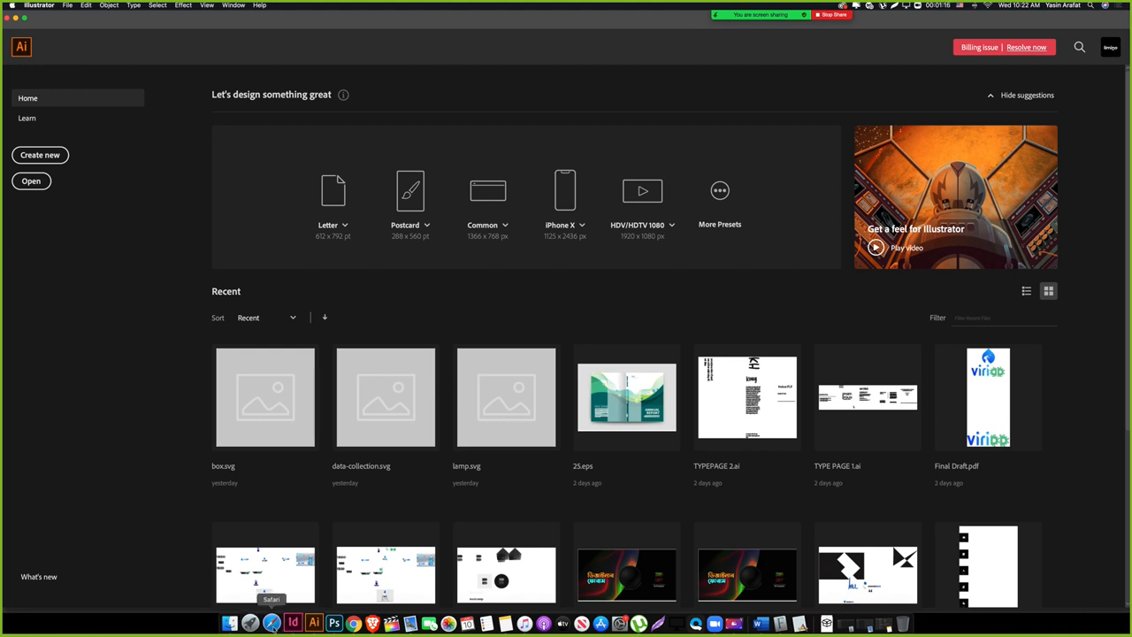
Step: Search Spotlight for 'exclus' and preview the Exclusive Student Guide PDF result
{"action": "key", "text": "super+space"}
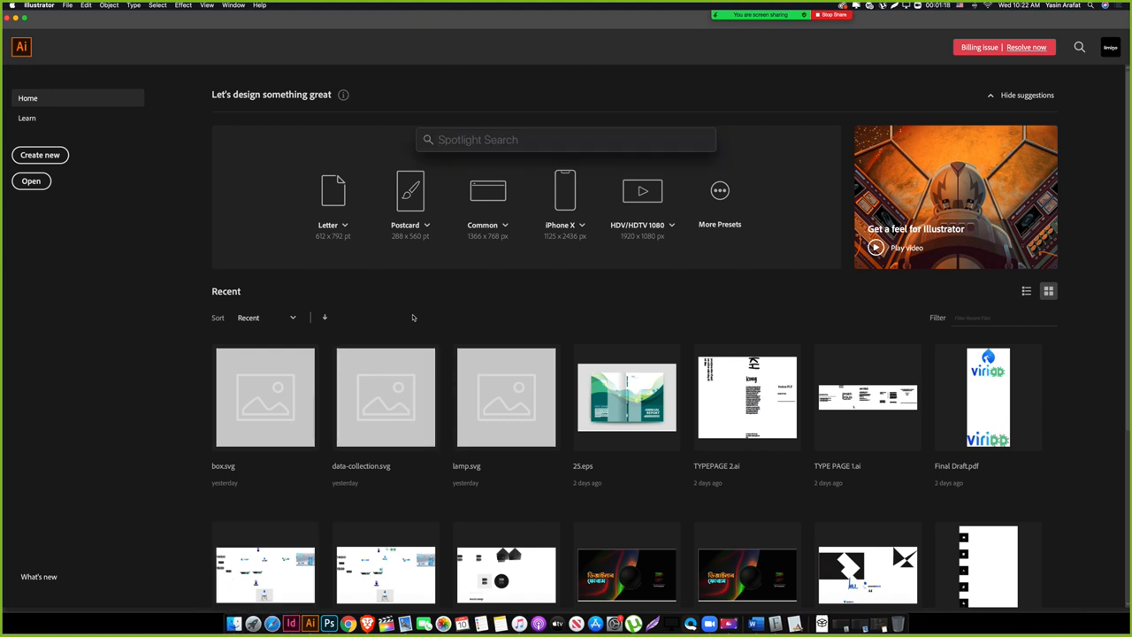
{"action": "type", "text": "exclus"}
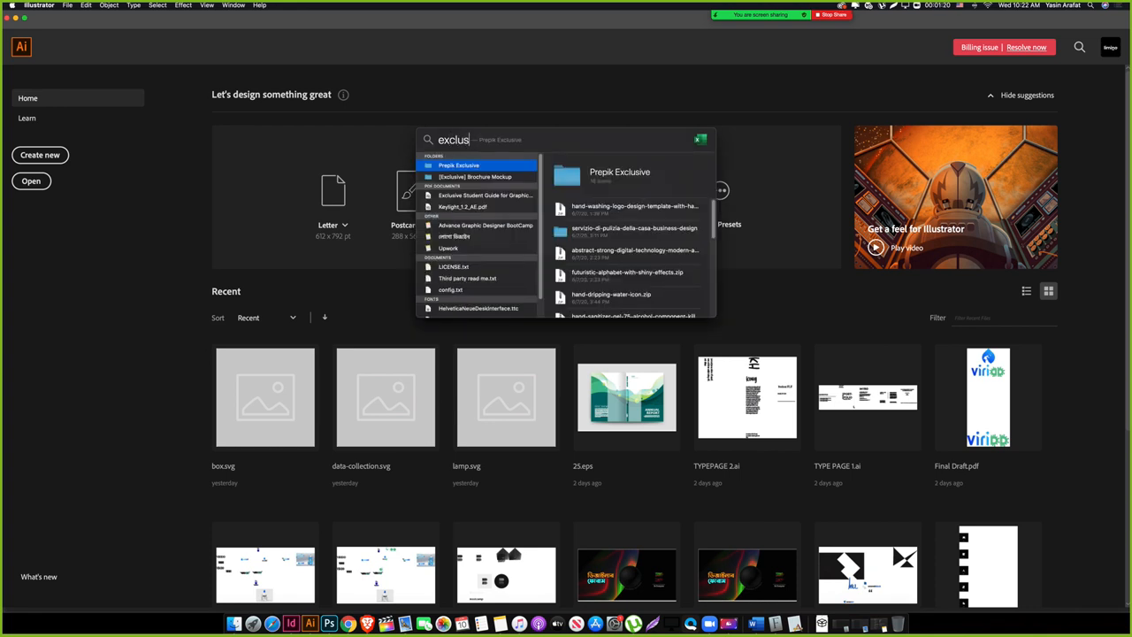
{"action": "left_click", "coordinate": [486, 196]}
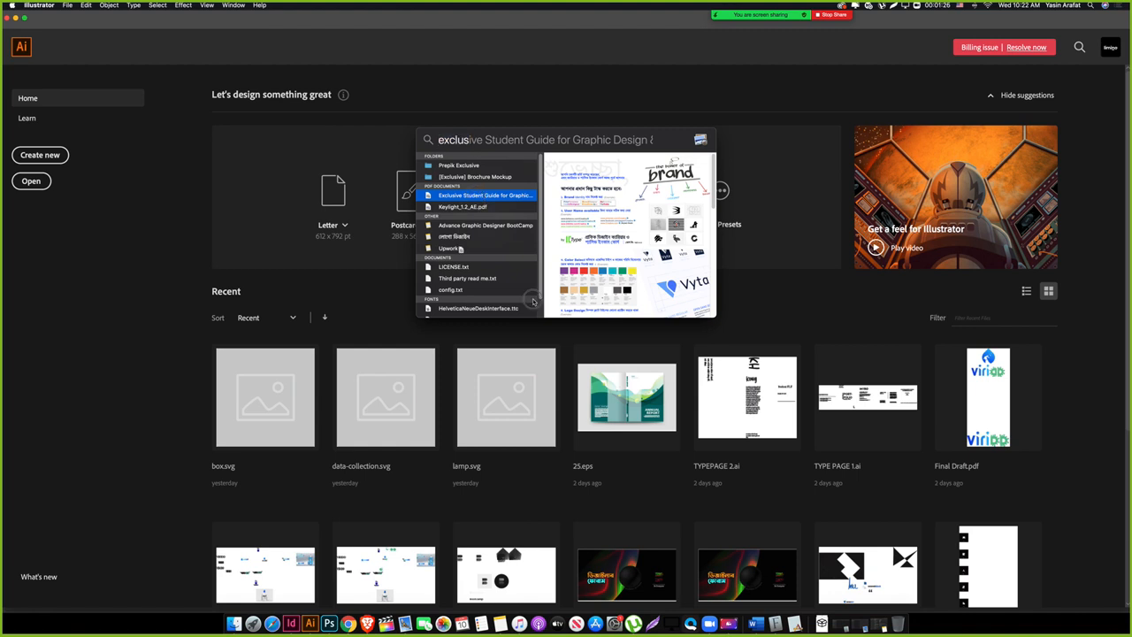
Step: Check the open Chrome windows, open a Finder window, and reopen the Spotlight guide result
{"action": "left_click", "coordinate": [350, 622]}
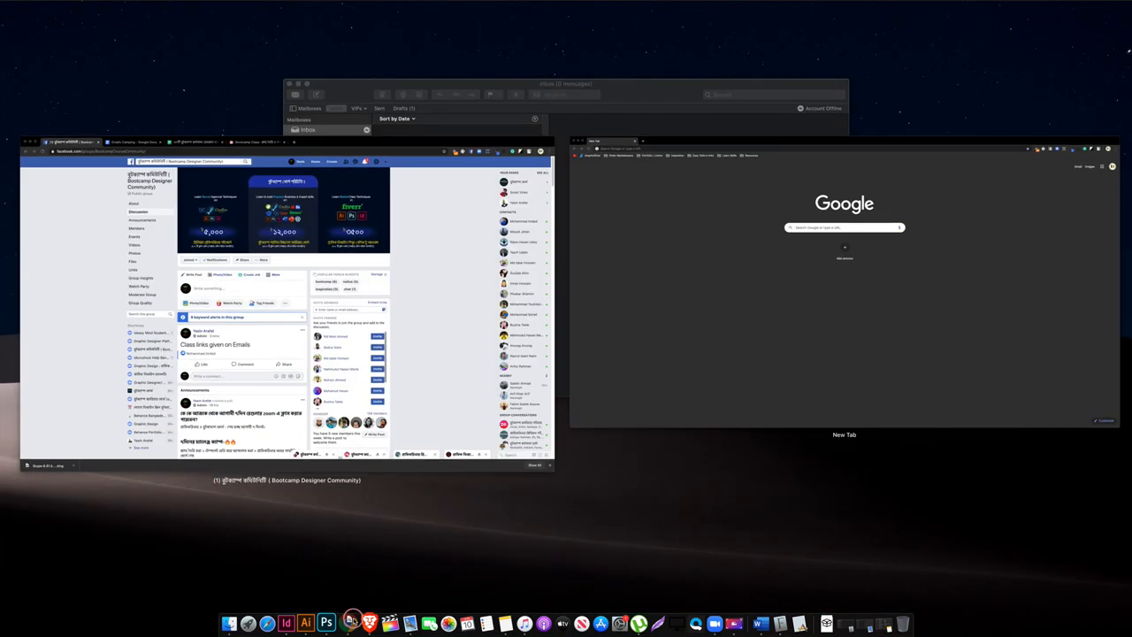
{"action": "left_click_drag", "start_coordinate": [705, 295], "coordinate": [738, 210]}
{"action": "left_click", "coordinate": [738, 196]}
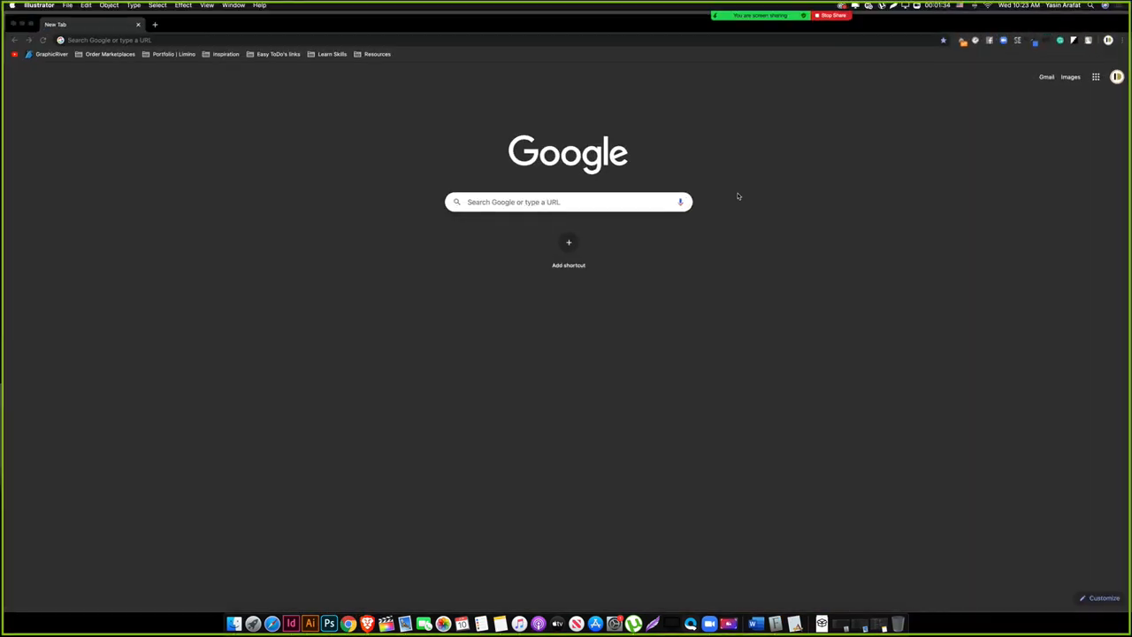
{"action": "left_click", "coordinate": [234, 623]}
{"action": "key", "text": "super+space"}
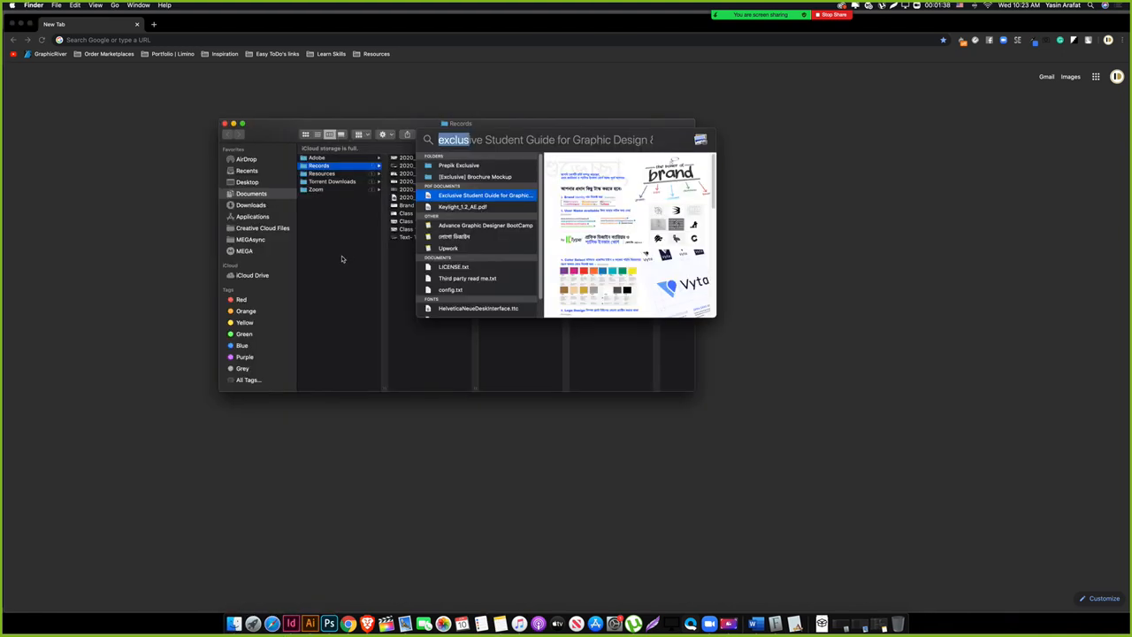
Step: Open the student guide PDF in Chrome, narrow it to the right side, and close Finder
{"action": "double_click", "coordinate": [453, 197]}
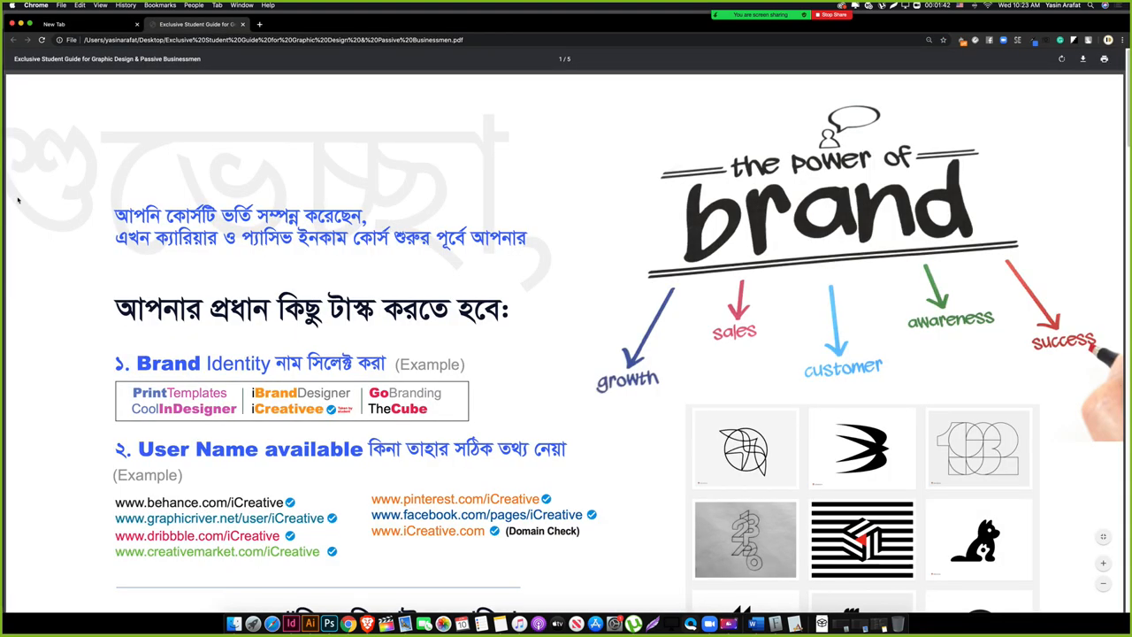
{"action": "left_click_drag", "start_coordinate": [4, 196], "coordinate": [707, 270]}
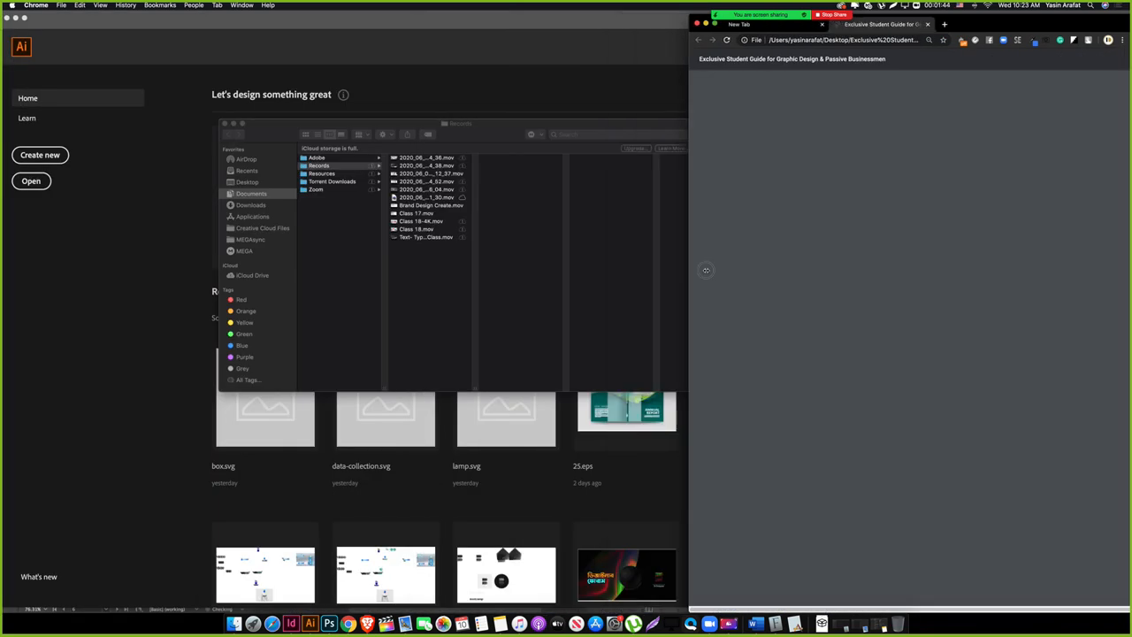
{"action": "left_click", "coordinate": [522, 245]}
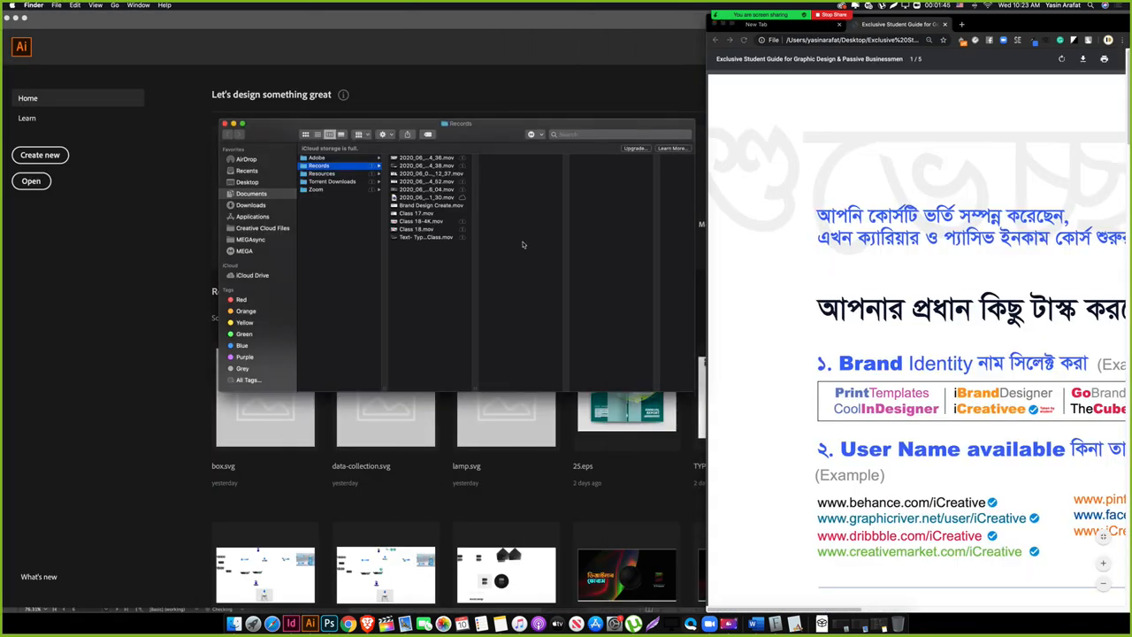
{"action": "left_click", "coordinate": [225, 123]}
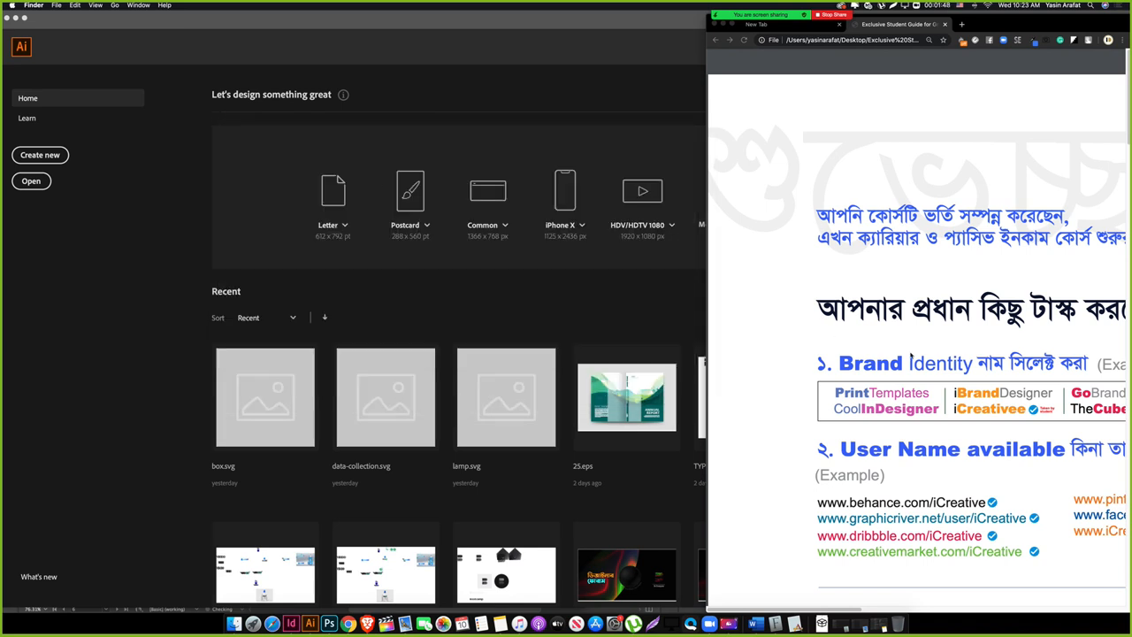
Step: Resize and shift the Illustrator window so it sits beside the PDF
{"action": "left_click", "coordinate": [621, 302]}
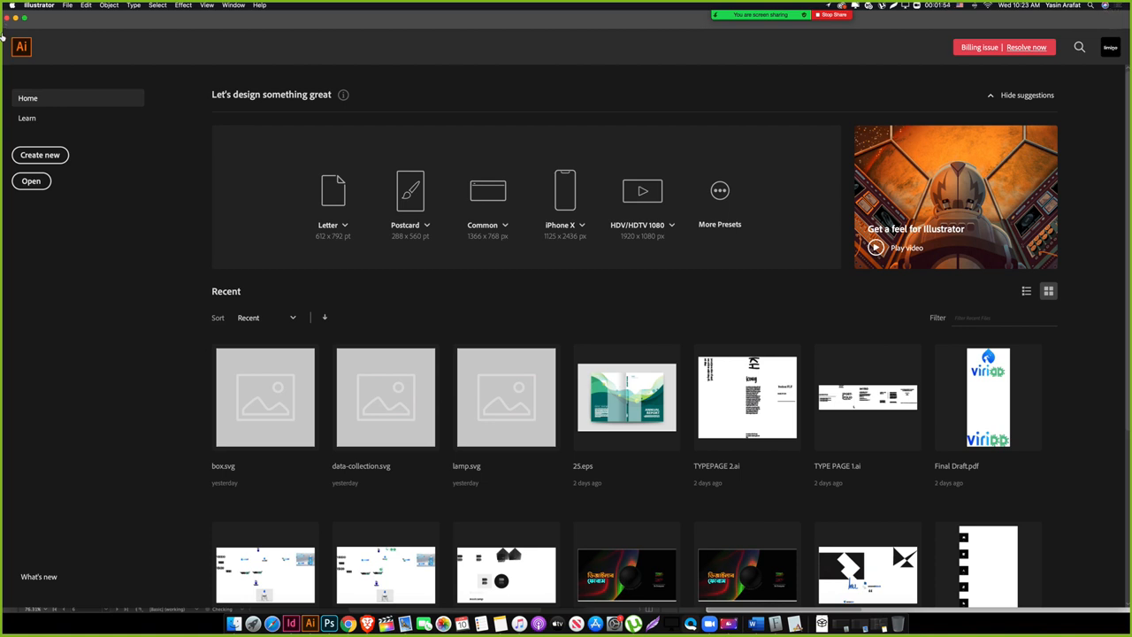
{"action": "left_click_drag", "start_coordinate": [177, 19], "coordinate": [178, 19]}
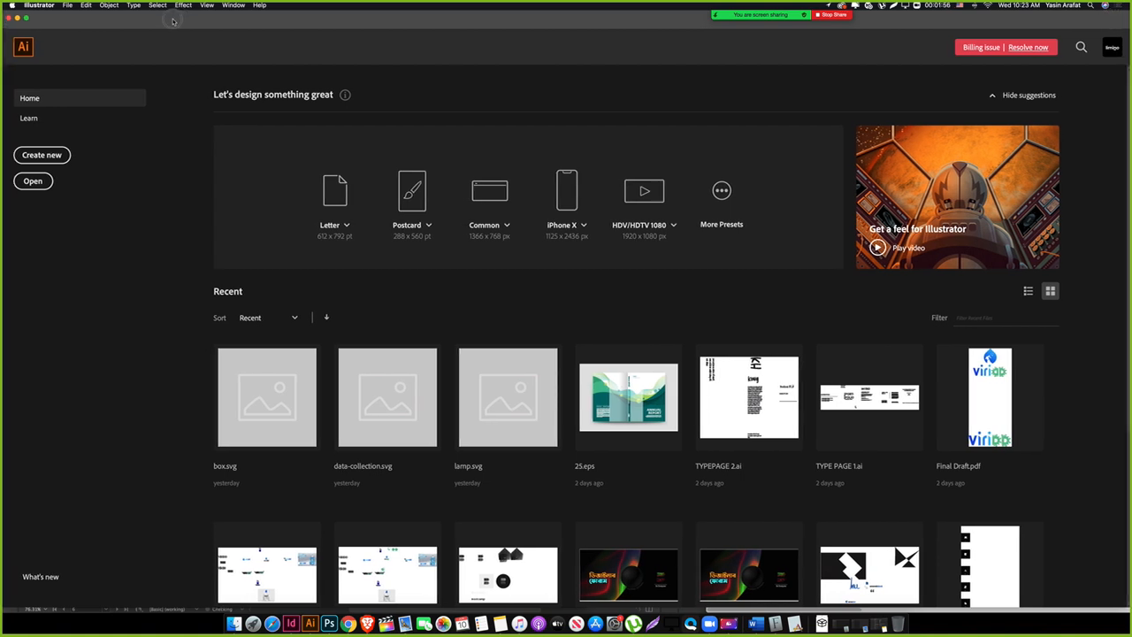
{"action": "left_click_drag", "start_coordinate": [1117, 36], "coordinate": [625, 31]}
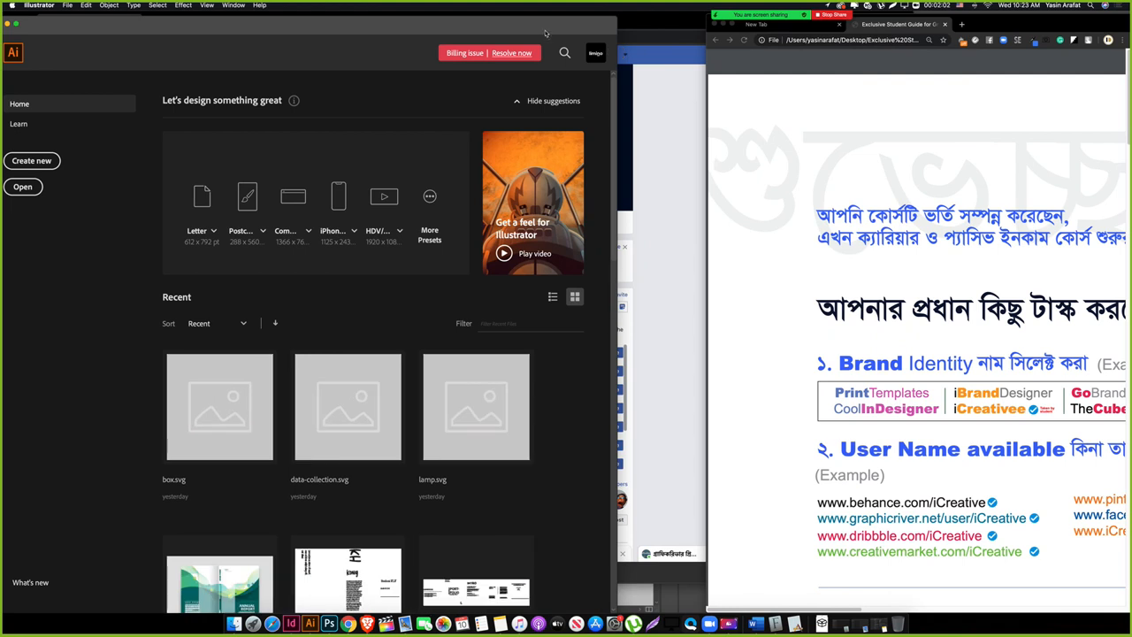
{"action": "mouse_move", "coordinate": [554, 35]}
{"action": "left_mouse_down"}
{"action": "mouse_move", "coordinate": [614, 35]}
{"action": "mouse_move", "coordinate": [553, 25]}
{"action": "left_mouse_up"}
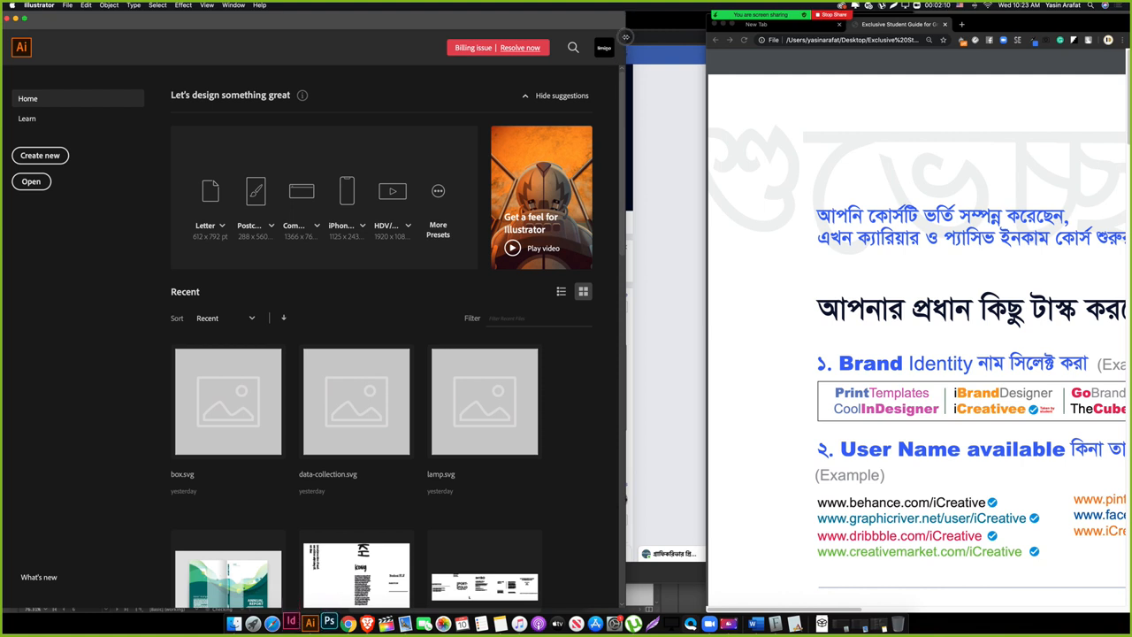
{"action": "left_click_drag", "start_coordinate": [625, 40], "coordinate": [719, 49]}
Step: Zoom the PDF out twice to show more of page 1, then return to Illustrator
{"action": "left_click", "coordinate": [883, 110]}
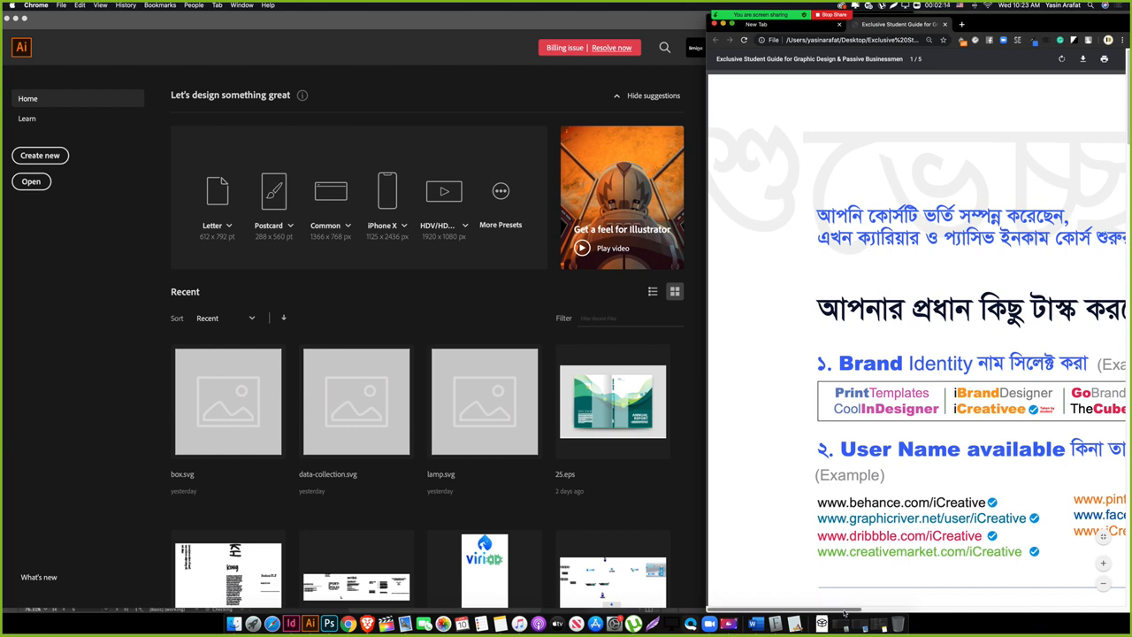
{"action": "left_click_drag", "start_coordinate": [846, 608], "coordinate": [888, 600]}
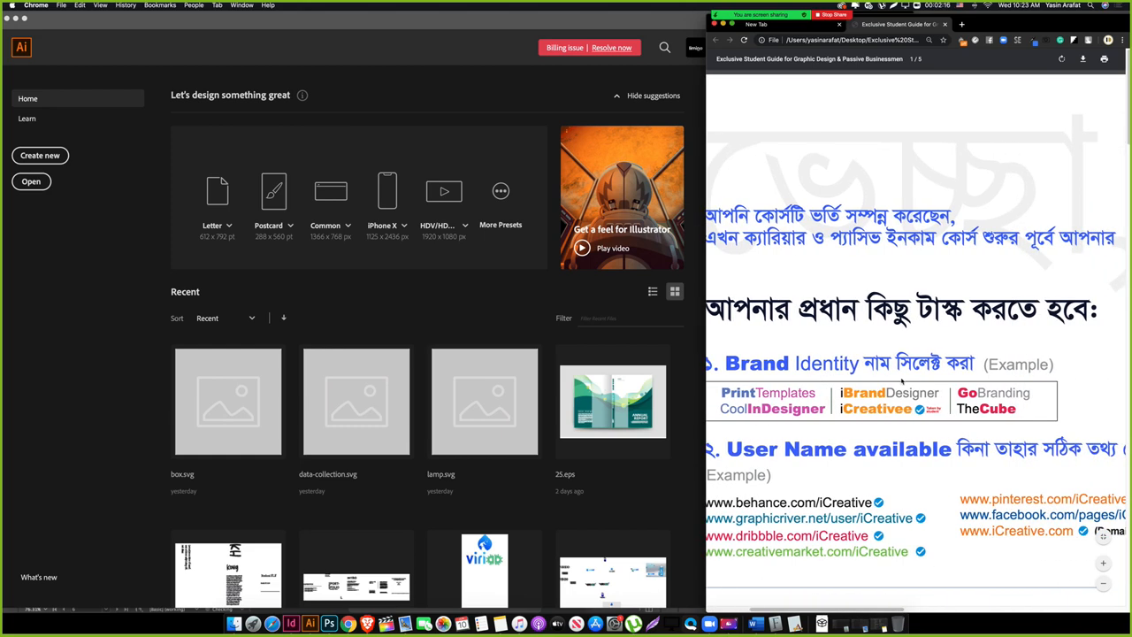
{"action": "left_click", "coordinate": [1102, 587]}
{"action": "left_click", "coordinate": [1102, 587]}
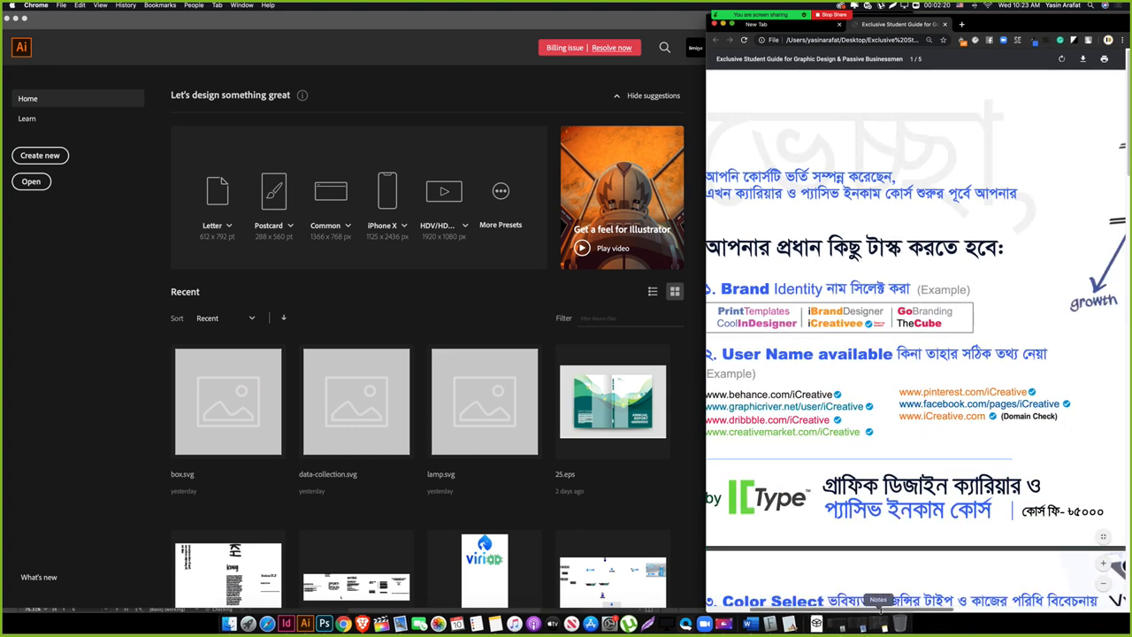
{"action": "mouse_move", "coordinate": [884, 609]}
{"action": "left_mouse_down"}
{"action": "mouse_move", "coordinate": [845, 609]}
{"action": "mouse_move", "coordinate": [873, 608]}
{"action": "left_mouse_up"}
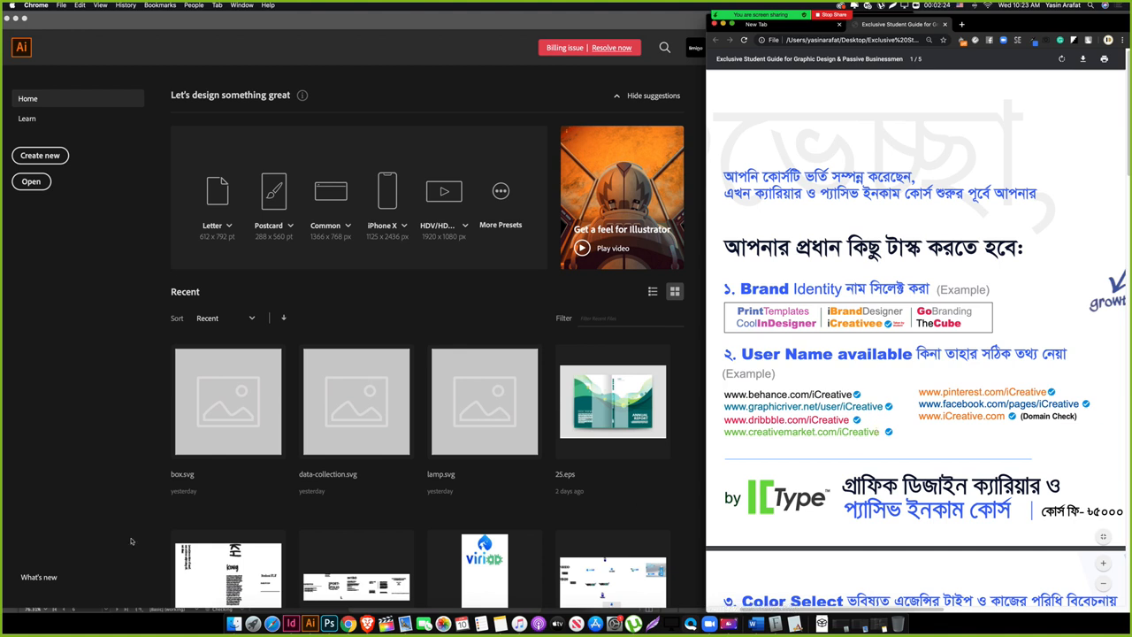
{"action": "left_click", "coordinate": [102, 488]}
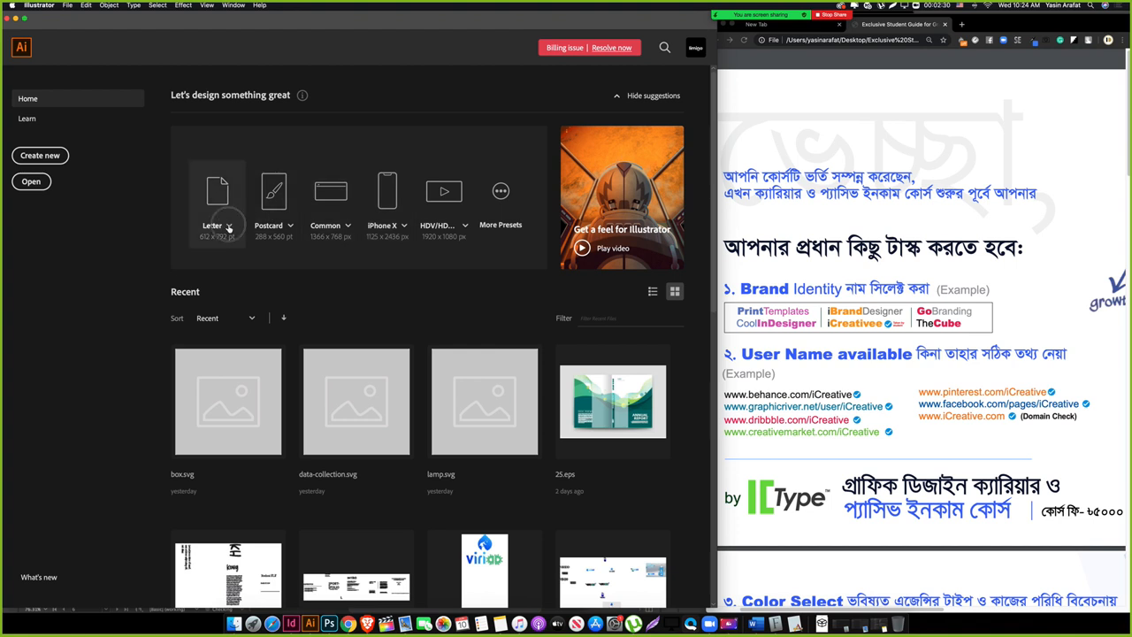
Step: Create a new Letter-size document, move the floating panels aside, and zoom the artboard to 179.2%
{"action": "left_click", "coordinate": [227, 225]}
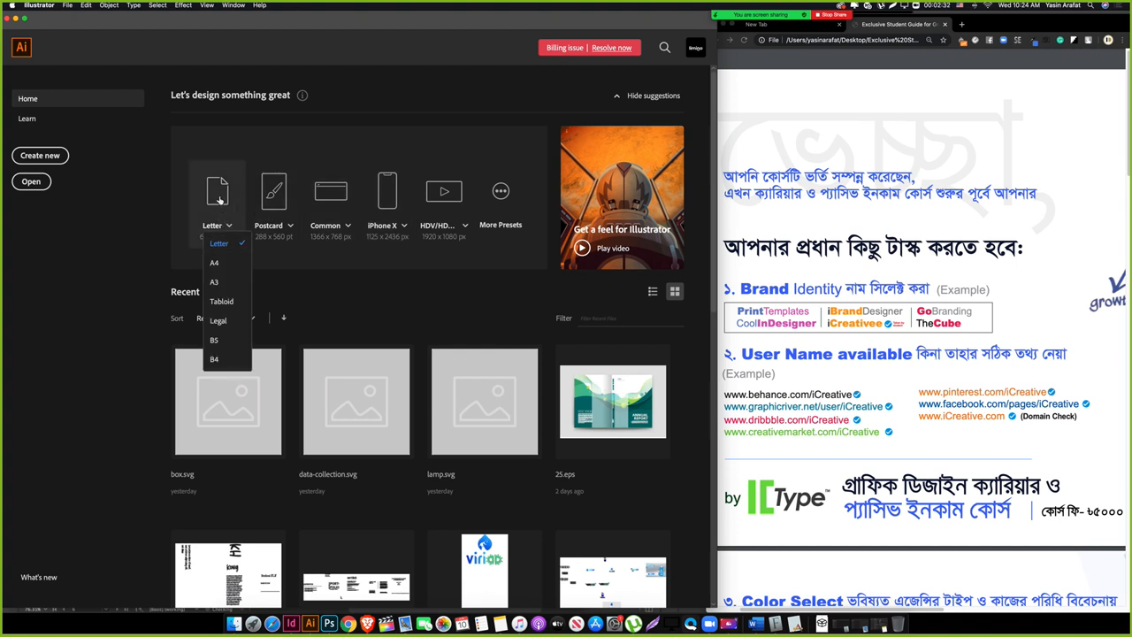
{"action": "left_click", "coordinate": [219, 200]}
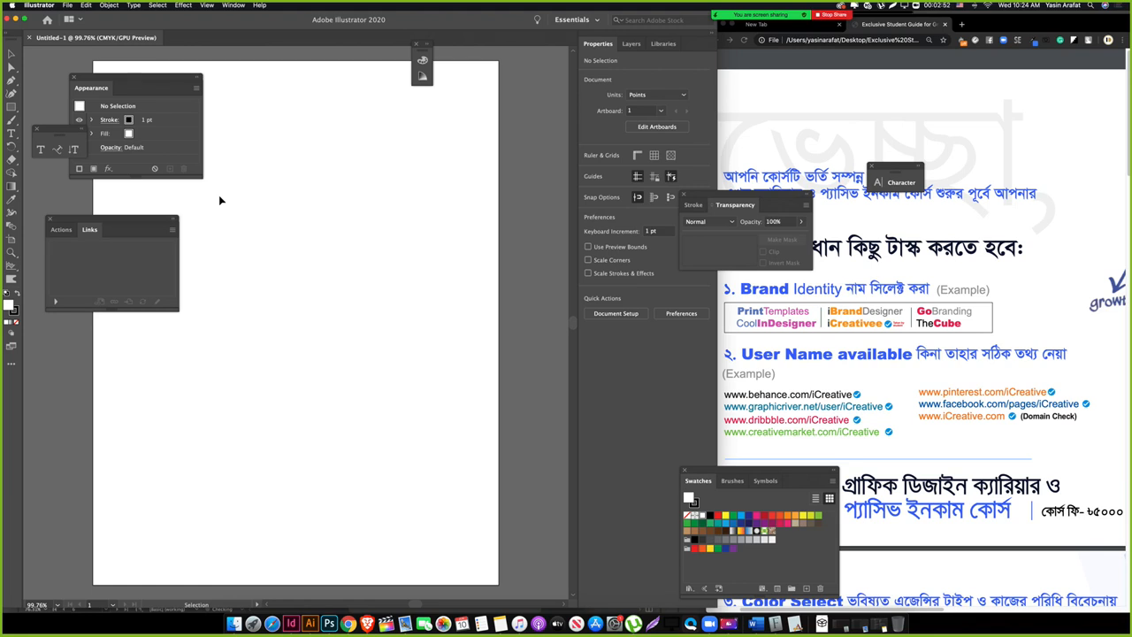
{"action": "left_click_drag", "start_coordinate": [292, 228], "coordinate": [363, 332]}
{"action": "left_click_drag", "start_coordinate": [121, 218], "coordinate": [77, 197]}
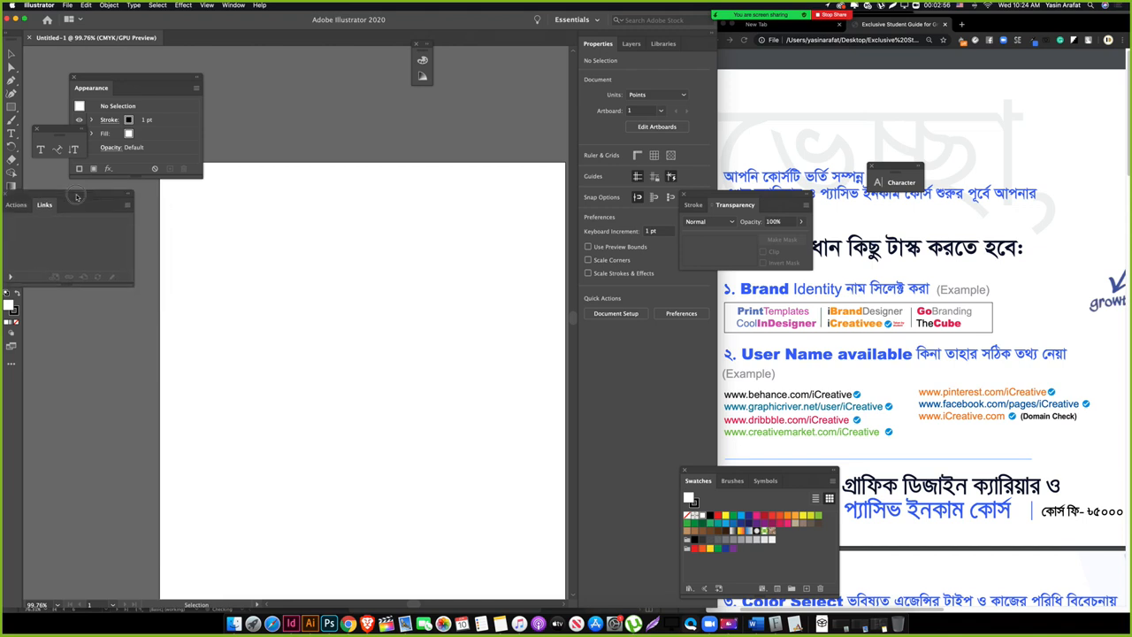
{"action": "left_click_drag", "start_coordinate": [135, 81], "coordinate": [97, 67]}
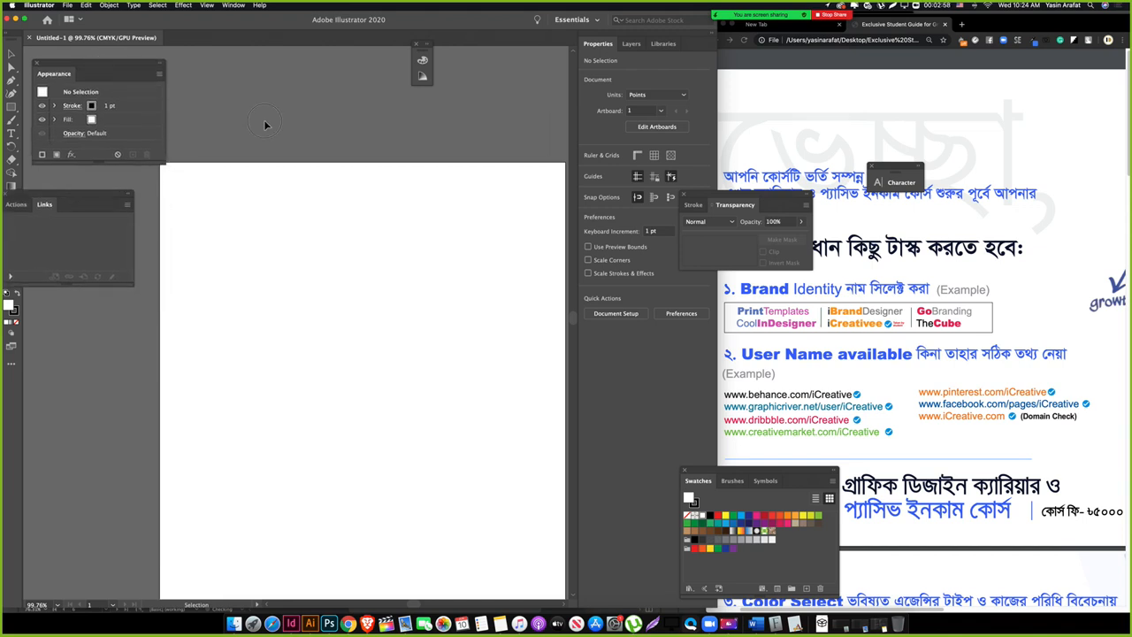
{"action": "mouse_move", "coordinate": [392, 246]}
{"action": "left_mouse_down"}
{"action": "mouse_move", "coordinate": [298, 251]}
{"action": "mouse_move", "coordinate": [376, 231]}
{"action": "left_mouse_up"}
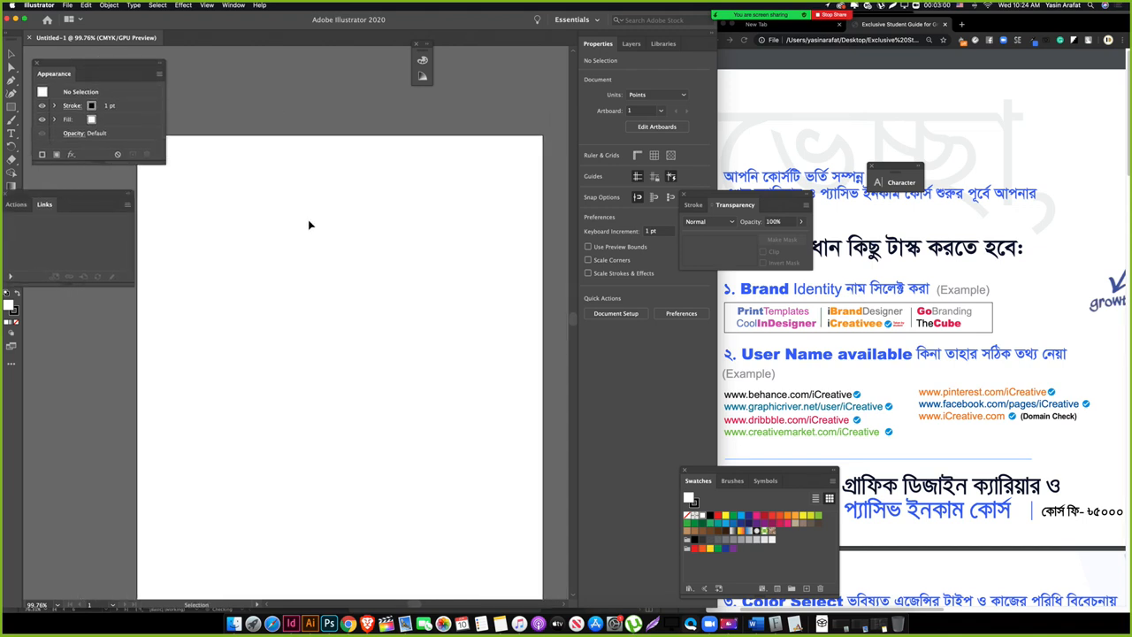
{"action": "key", "text": "z"}
{"action": "left_click_drag", "start_coordinate": [241, 209], "coordinate": [221, 378]}
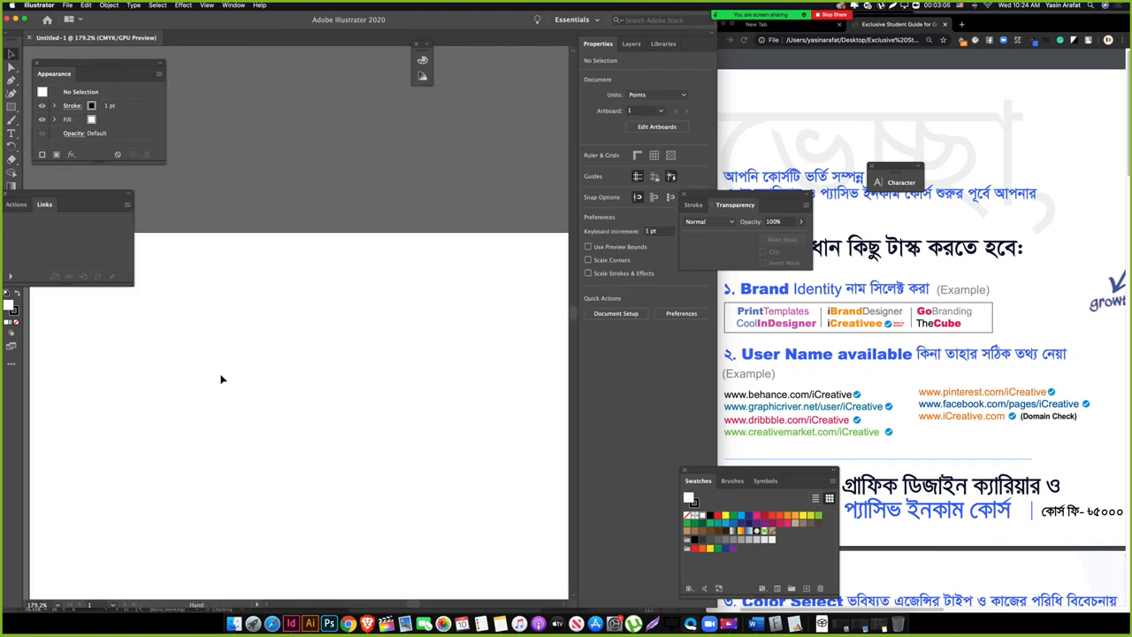
Step: Add the heading 'As a designer, you can aim to sell services on :' to the artboard
{"action": "key", "text": "t"}
{"action": "left_click", "coordinate": [92, 356]}
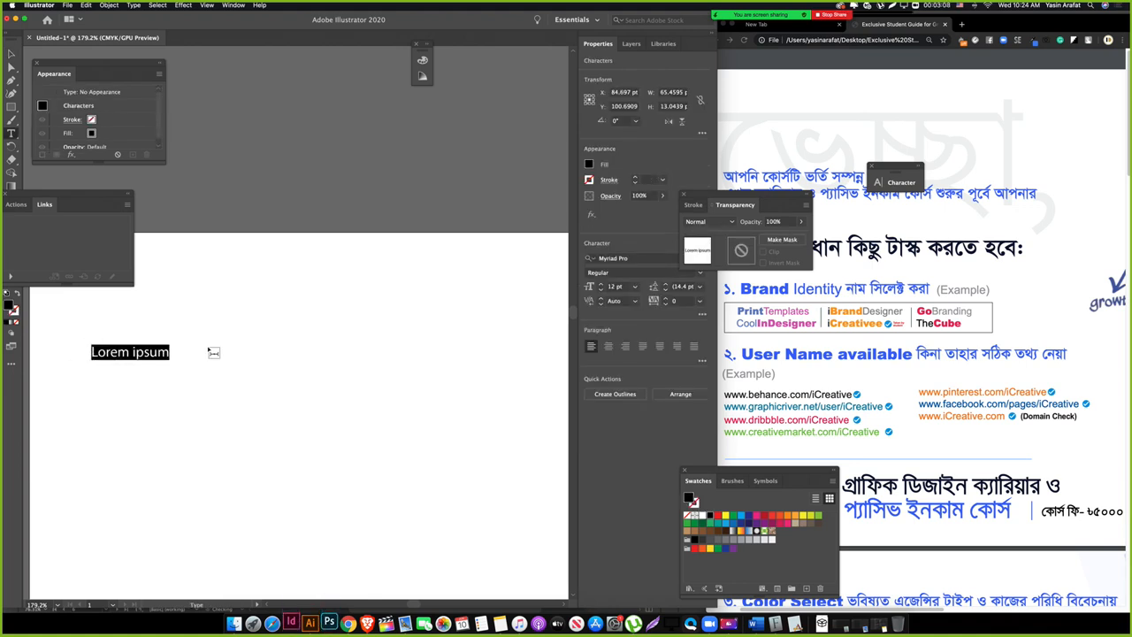
{"action": "type", "text": "As a desig"}
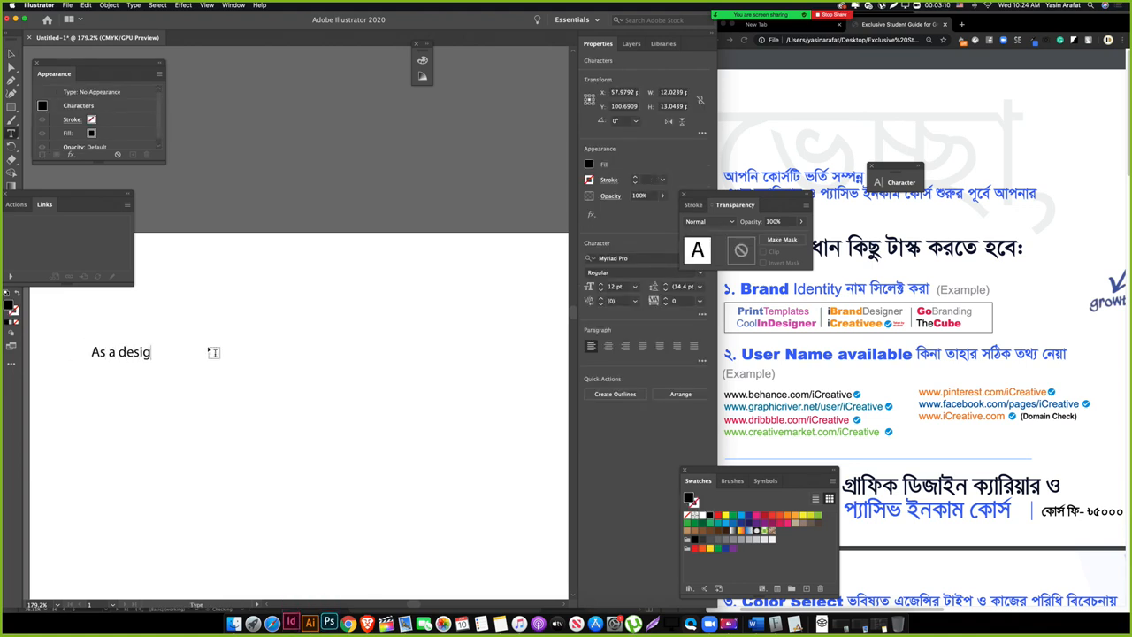
{"action": "type", "text": "ner, you can "}
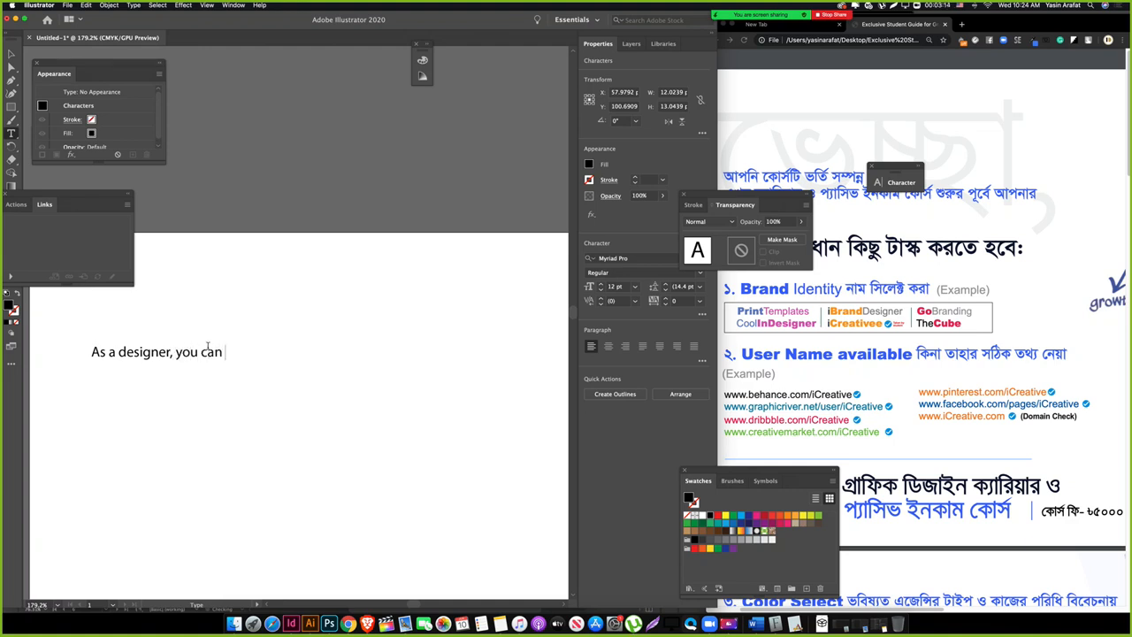
{"action": "type", "text": "aim to sell services "}
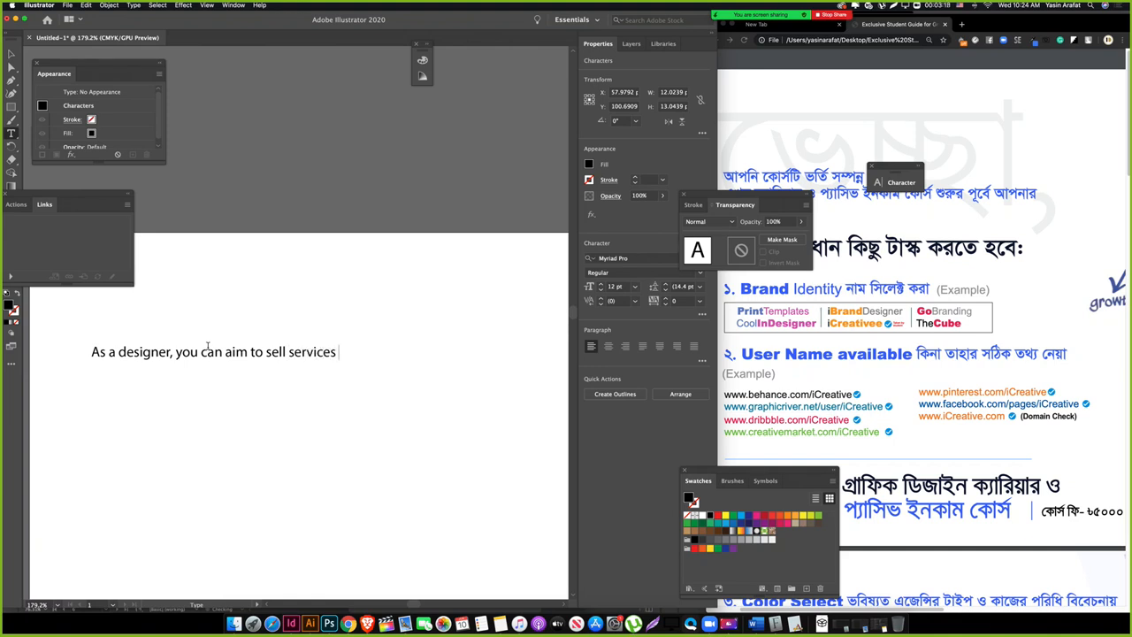
{"action": "type", "text": "on :"}
{"action": "key", "text": "Return"}
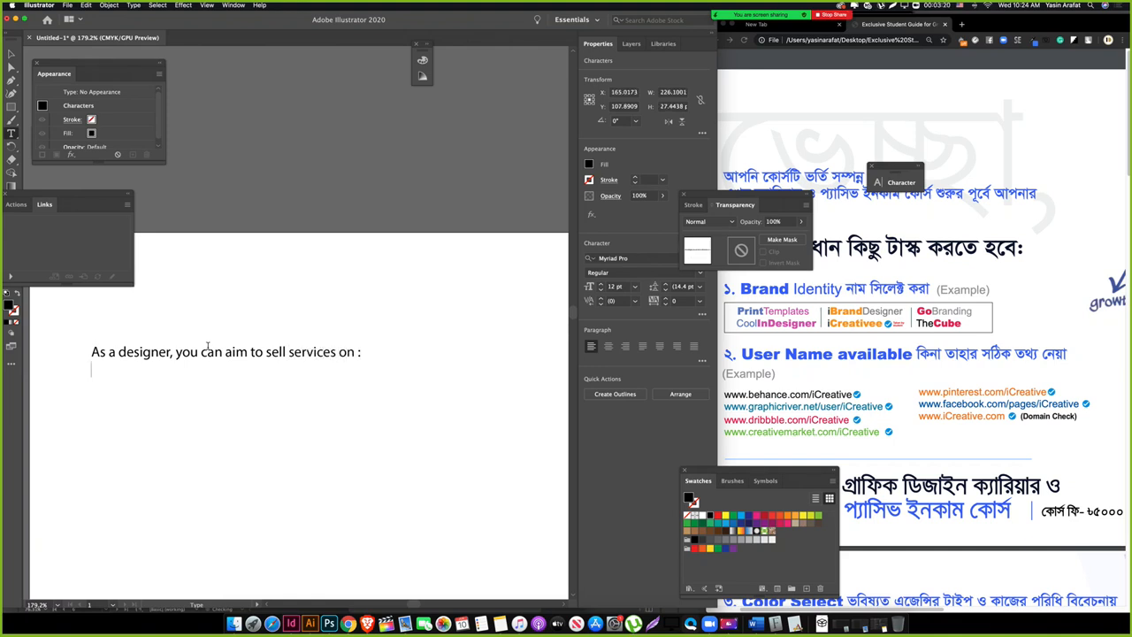
{"action": "key", "text": "Return"}
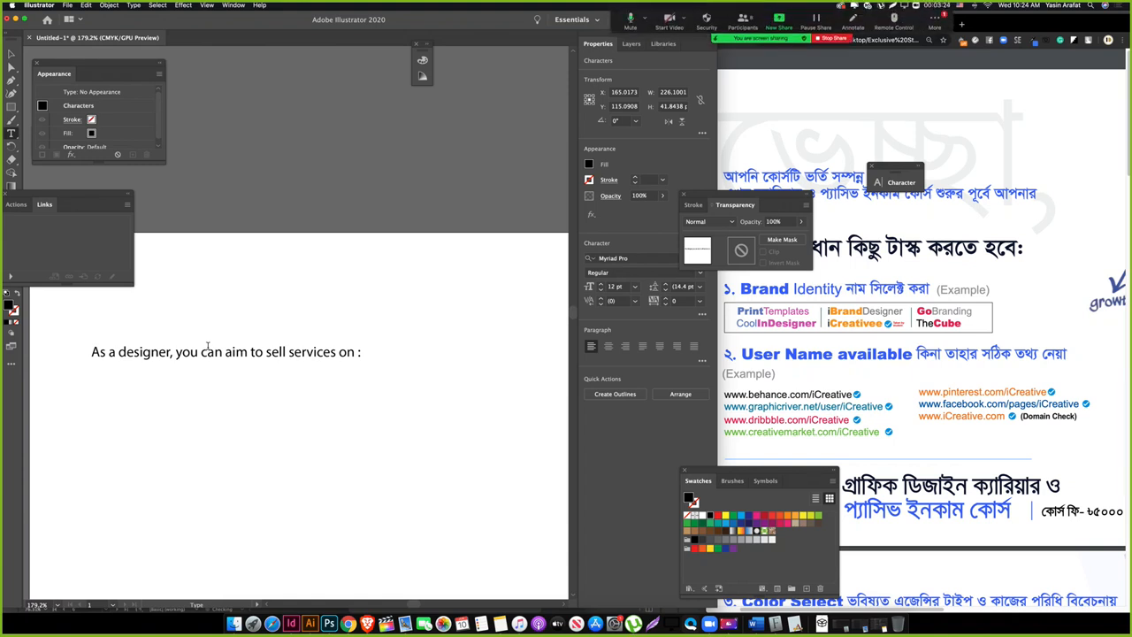
Step: Type the line 'Active platforms - Fiverr, Upwork, 99designs' below the heading
{"action": "type", "text": "Active platforms"}
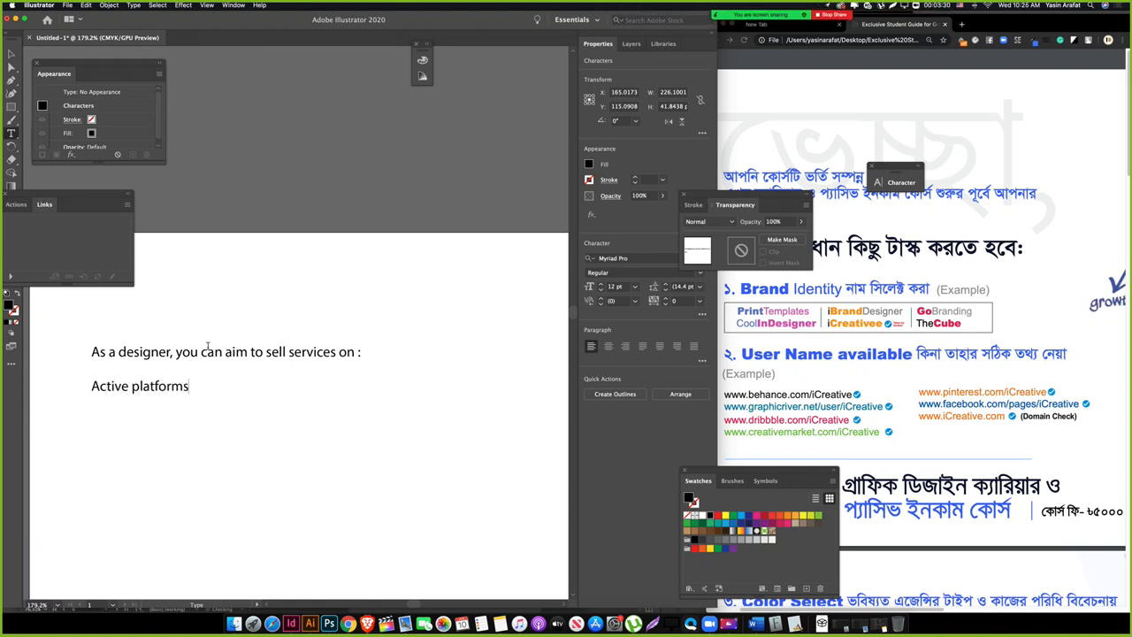
{"action": "type", "text": "- Fiverr, Upwork"}
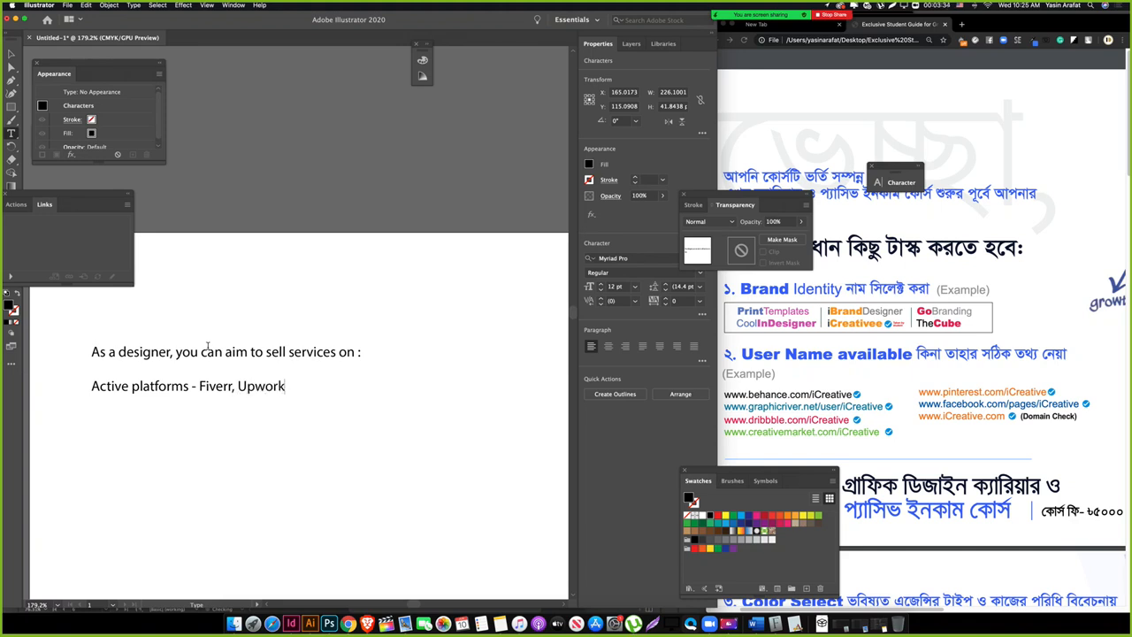
{"action": "type", "text": ", 99D"}
{"action": "key", "text": "BackSpace"}
{"action": "type", "text": "designs"}
Step: Add the Passive platform line listing GraphicRiver, CreativeMarket, Etsy etc
{"action": "key", "text": "Return"}
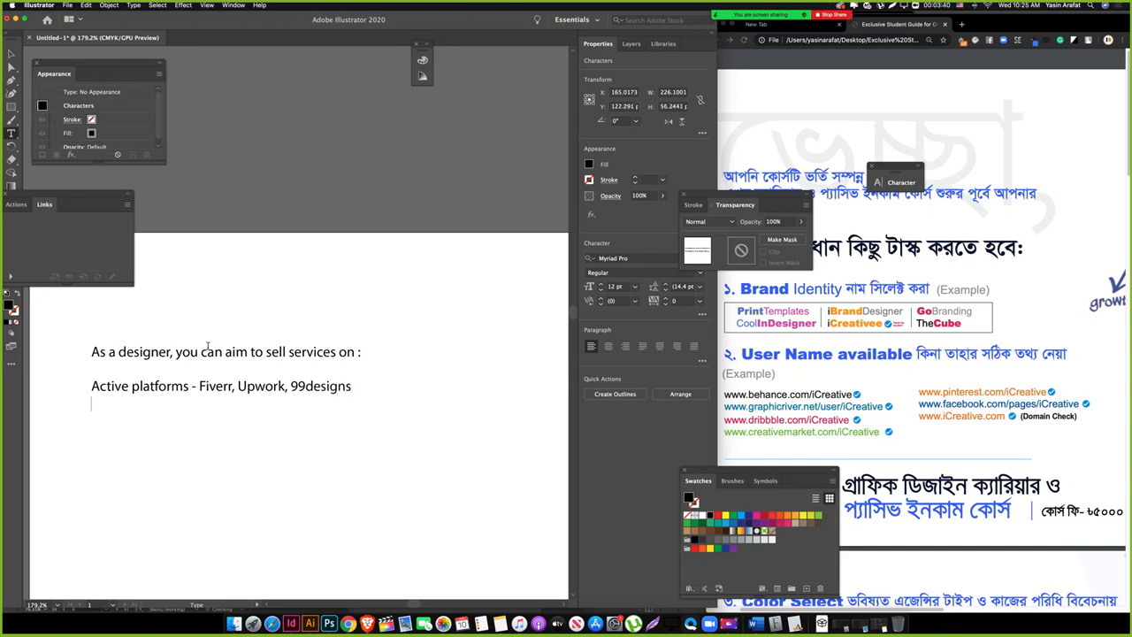
{"action": "type", "text": "Passive platfor"}
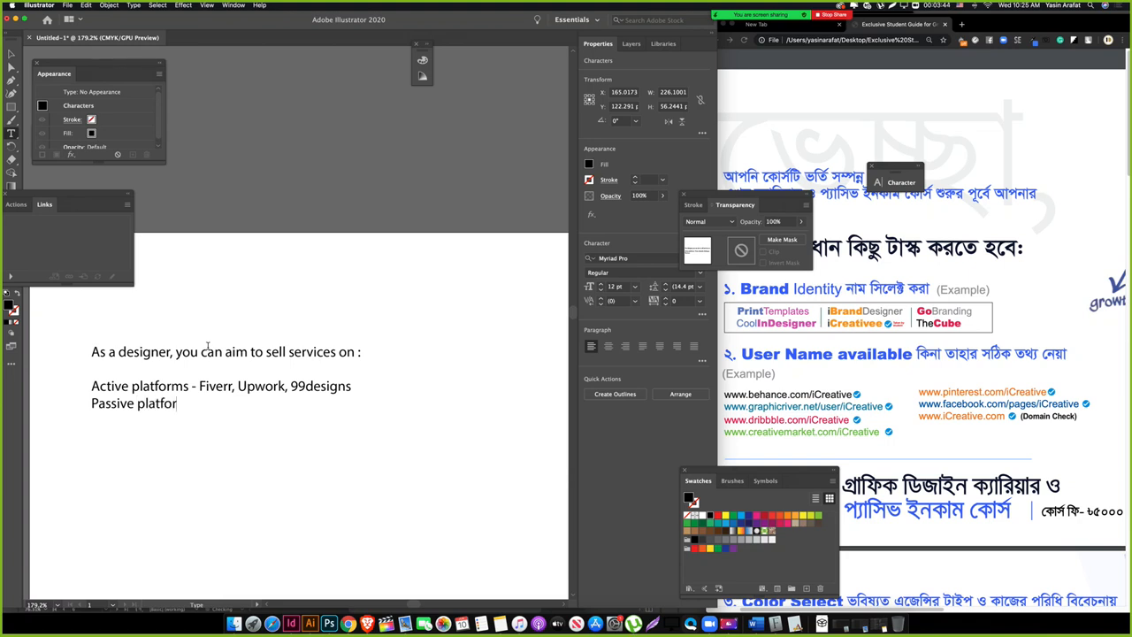
{"action": "type", "text": "m - R"}
{"action": "key", "text": "BackSpace"}
{"action": "type", "text": "GraphicRiv"}
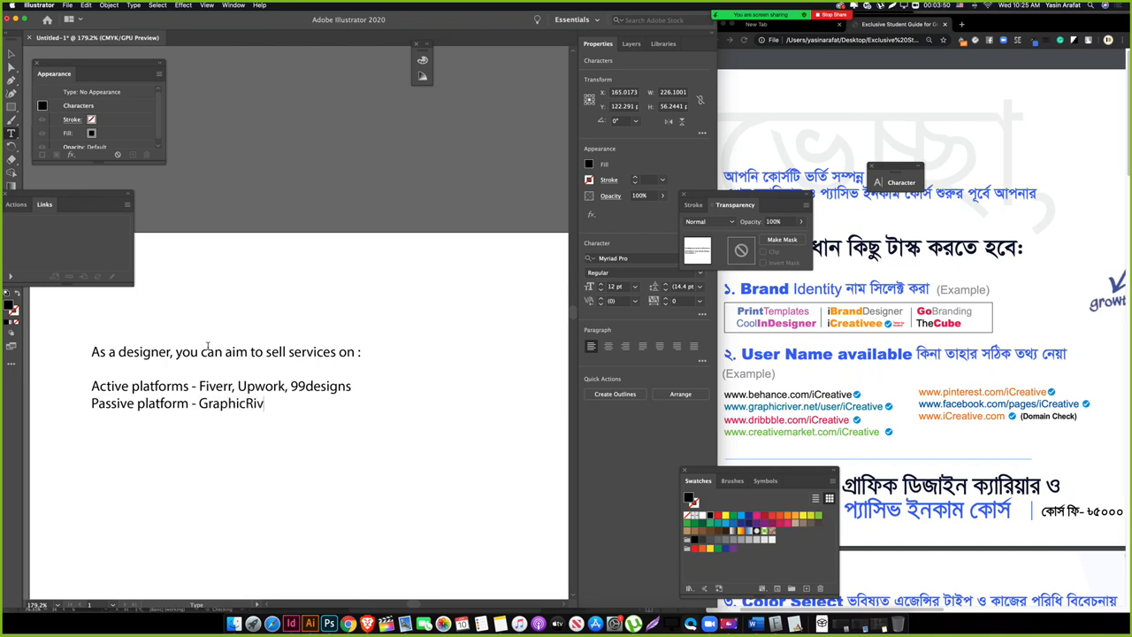
{"action": "type", "text": "er, CreativeMarket, E"}
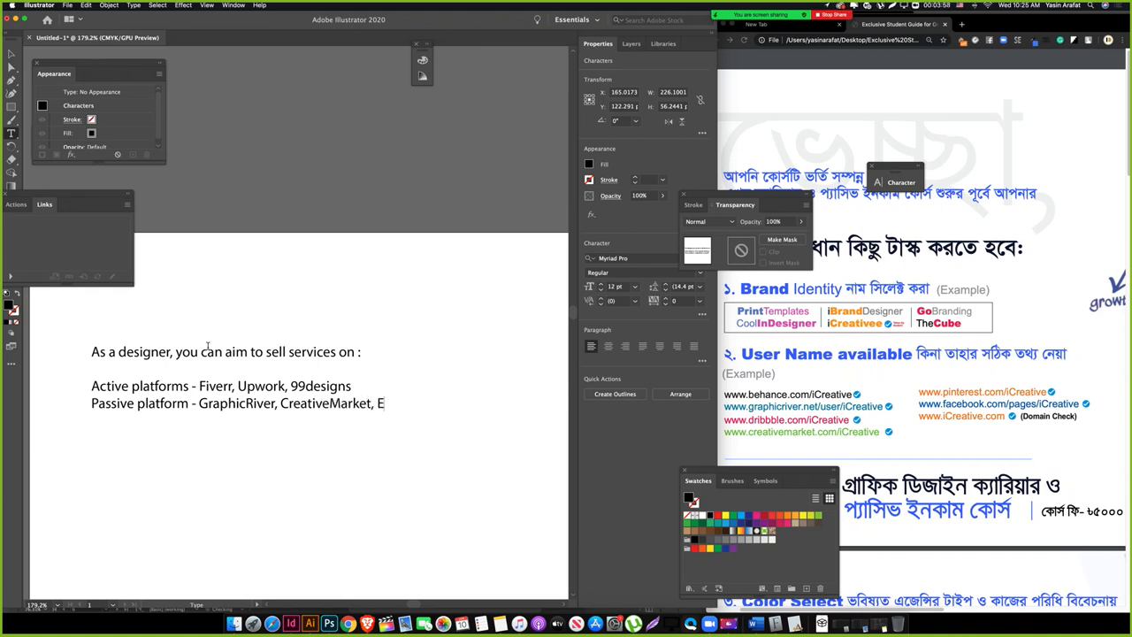
{"action": "type", "text": "tsy,"}
{"action": "key", "text": "BackSpace"}
{"action": "key", "text": "BackSpace"}
{"action": "type", "text": "etc."}
Step: Add the Social Media line listing Twitter, Instagram, Behance etc
{"action": "key", "text": "Return"}
{"action": "key", "text": "Return"}
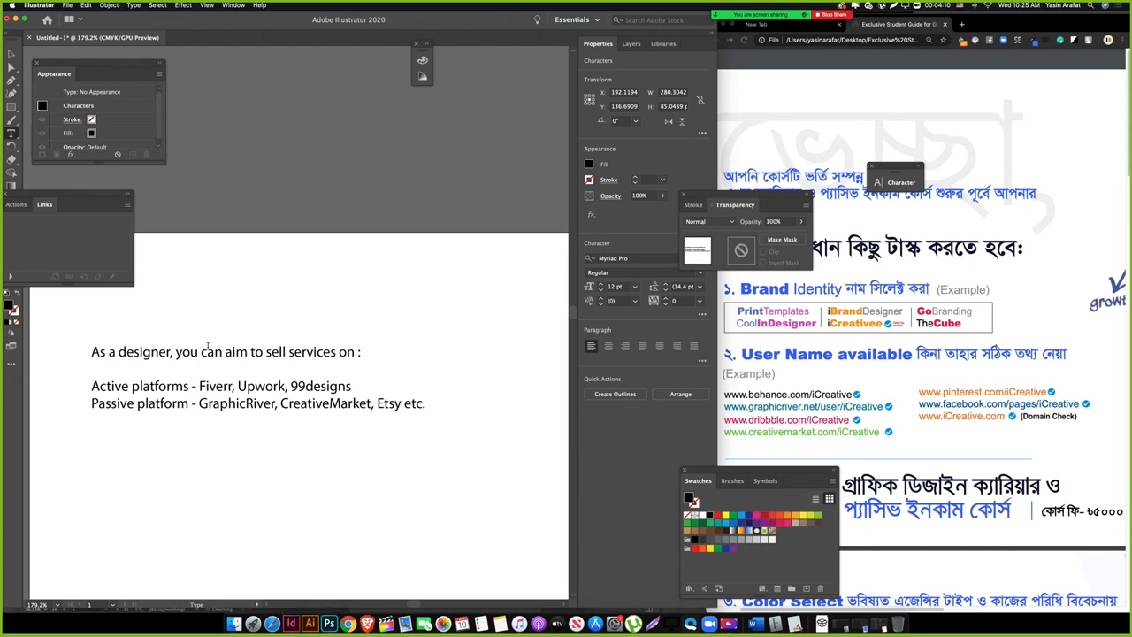
{"action": "type", "text": "Social Media P"}
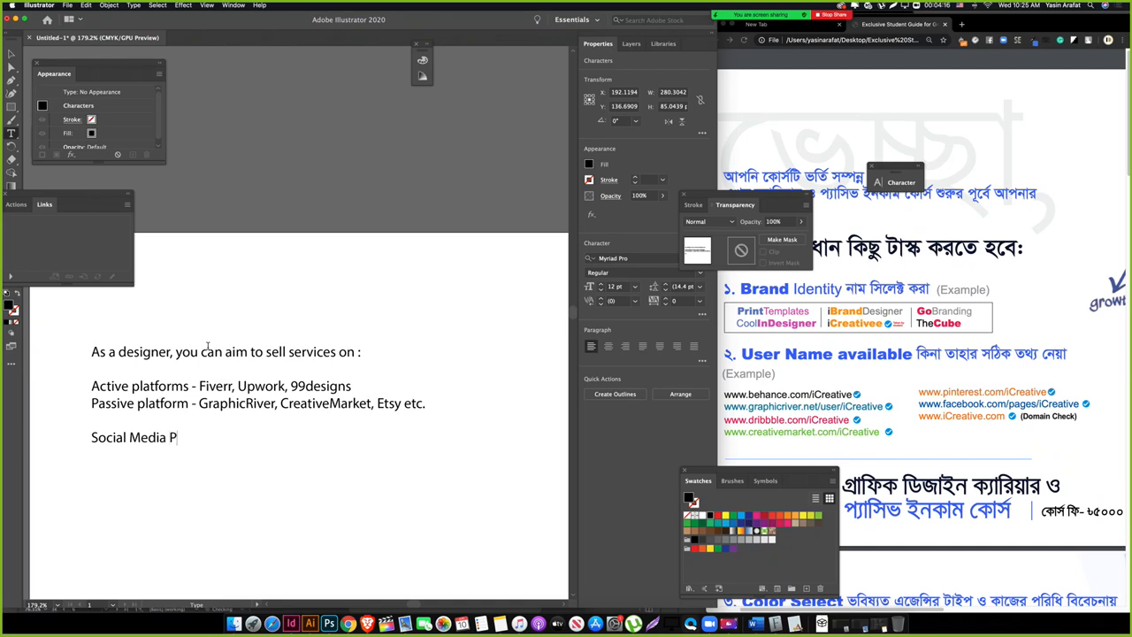
{"action": "key", "text": "BackSpace"}
{"action": "type", "text": "plaatforms-"}
{"action": "key", "text": "BackSpace"}
{"action": "key", "text": "BackSpace"}
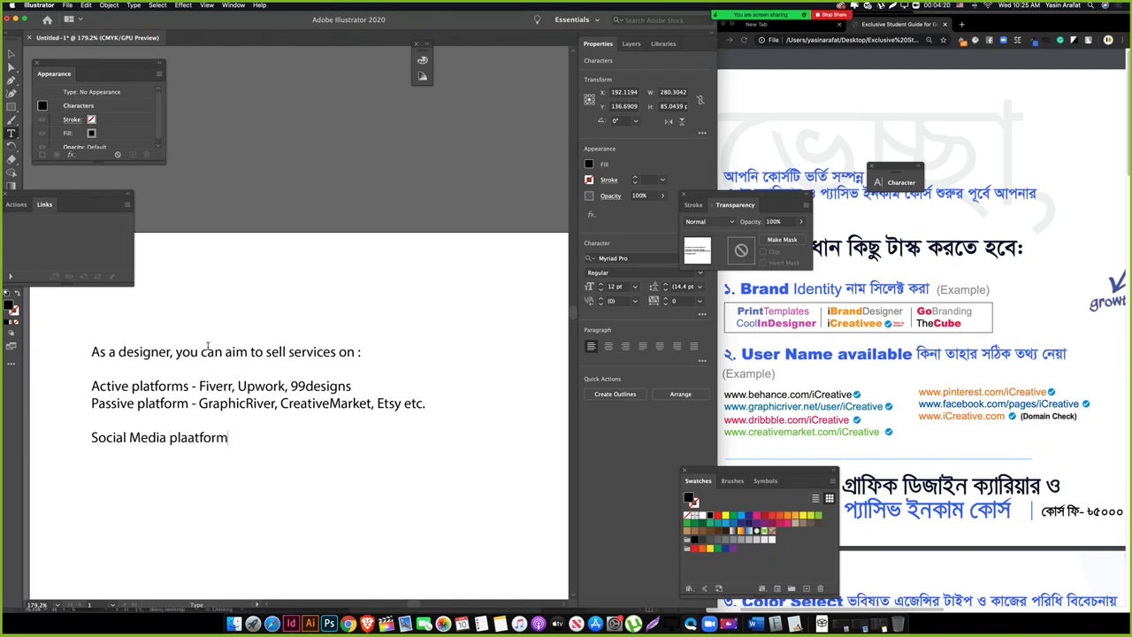
{"action": "type", "text": "- Twitter, Insta"}
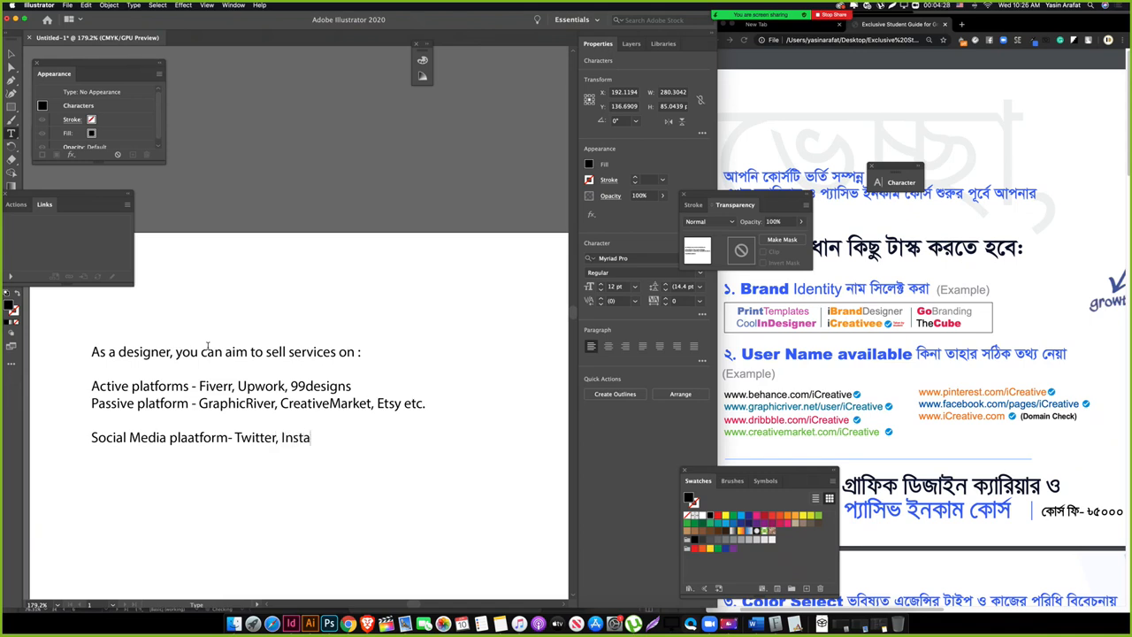
{"action": "type", "text": "gram,"}
{"action": "type", "text": "Behance etc."}
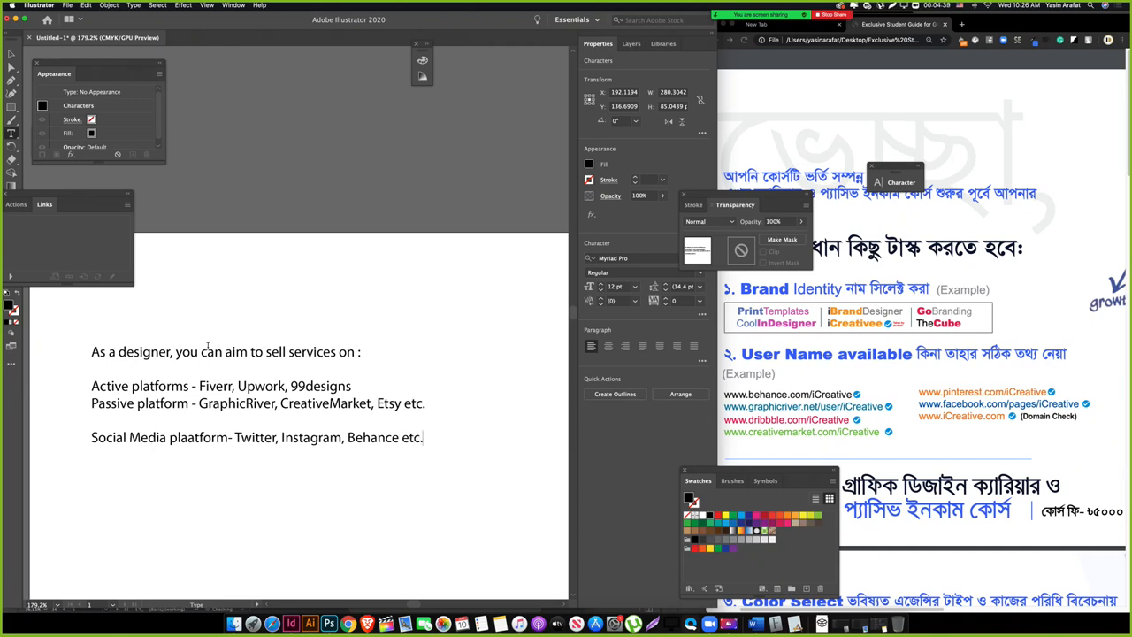
{"action": "key", "text": "Escape"}
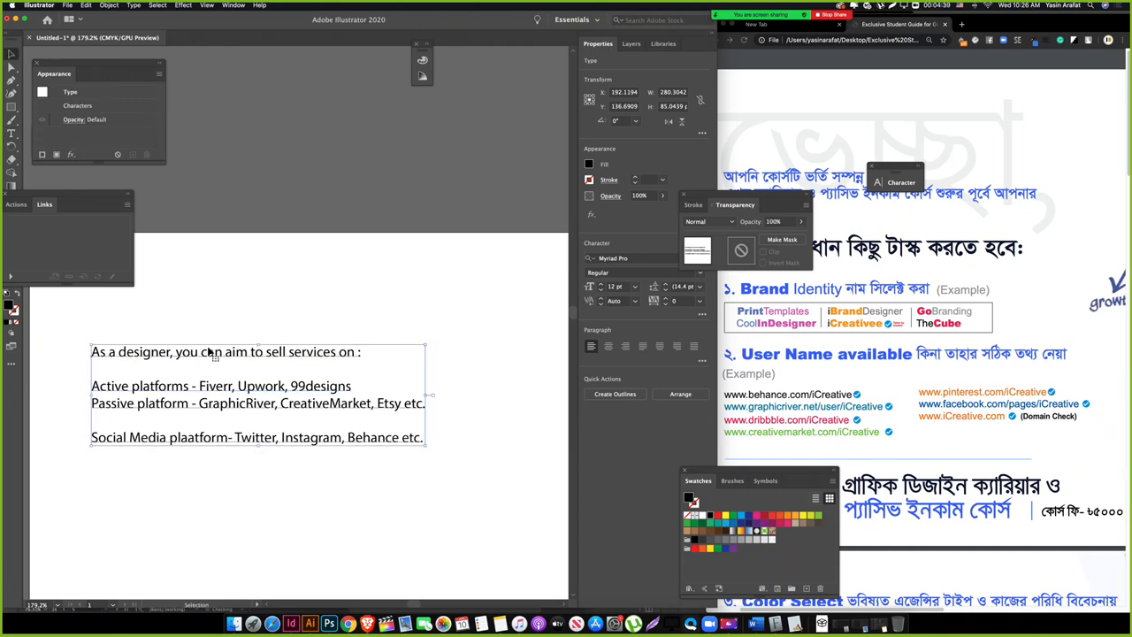
Step: Reduce the three platform lines to 8 pt font size
{"action": "left_click", "coordinate": [215, 508]}
{"action": "double_click", "coordinate": [165, 406]}
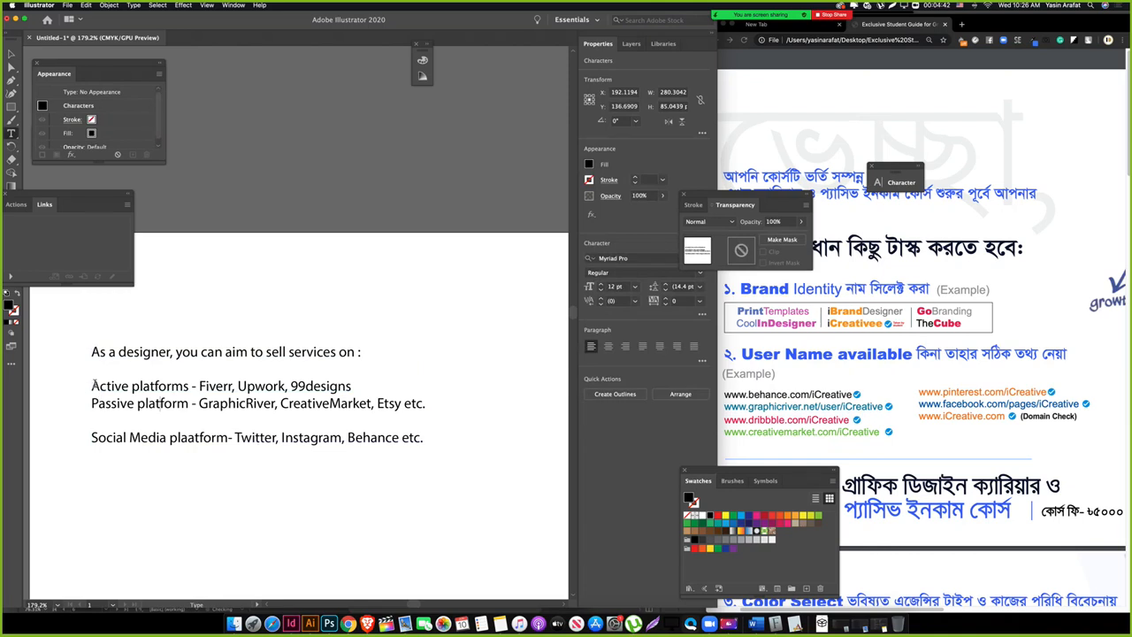
{"action": "left_click_drag", "start_coordinate": [92, 385], "coordinate": [485, 444]}
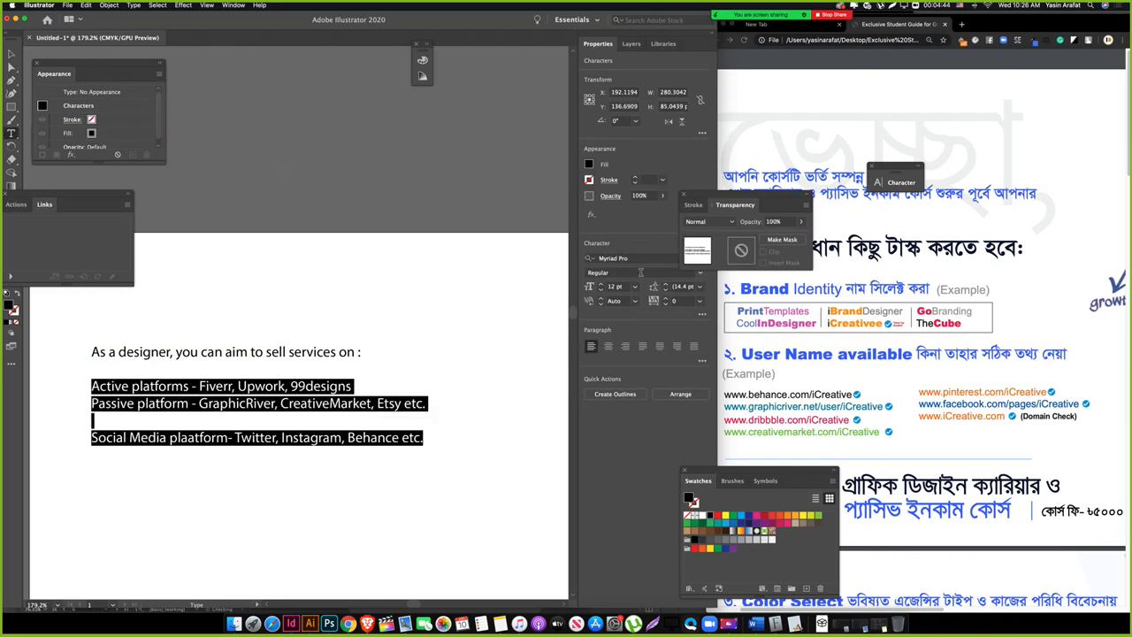
{"action": "left_click", "coordinate": [600, 291]}
{"action": "left_click", "coordinate": [600, 290]}
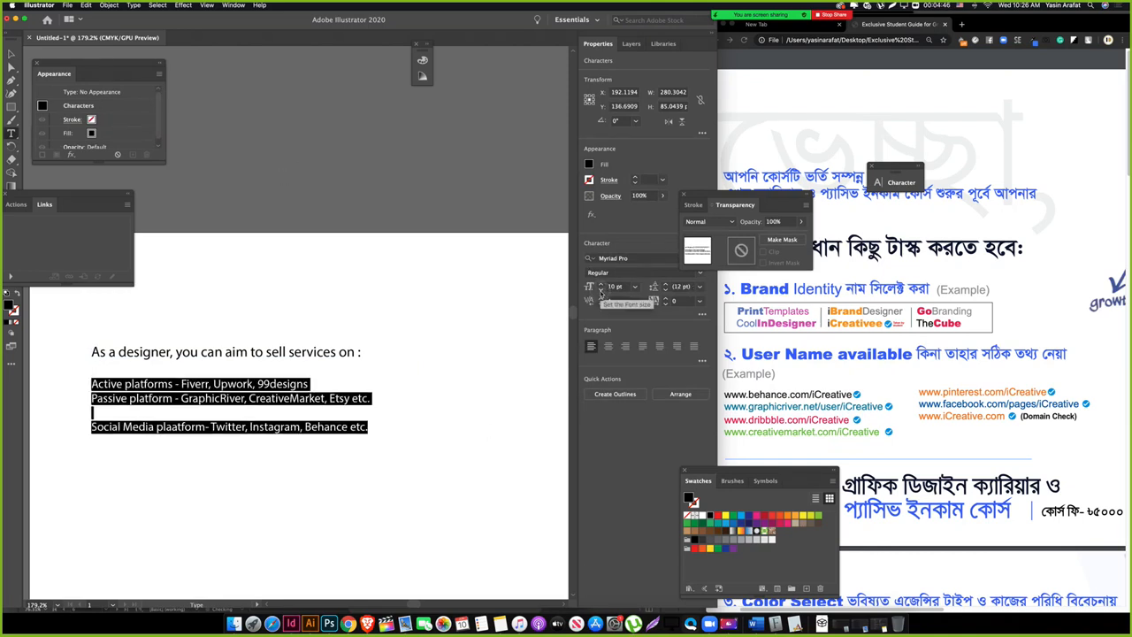
{"action": "left_click", "coordinate": [601, 290]}
{"action": "left_click", "coordinate": [600, 291]}
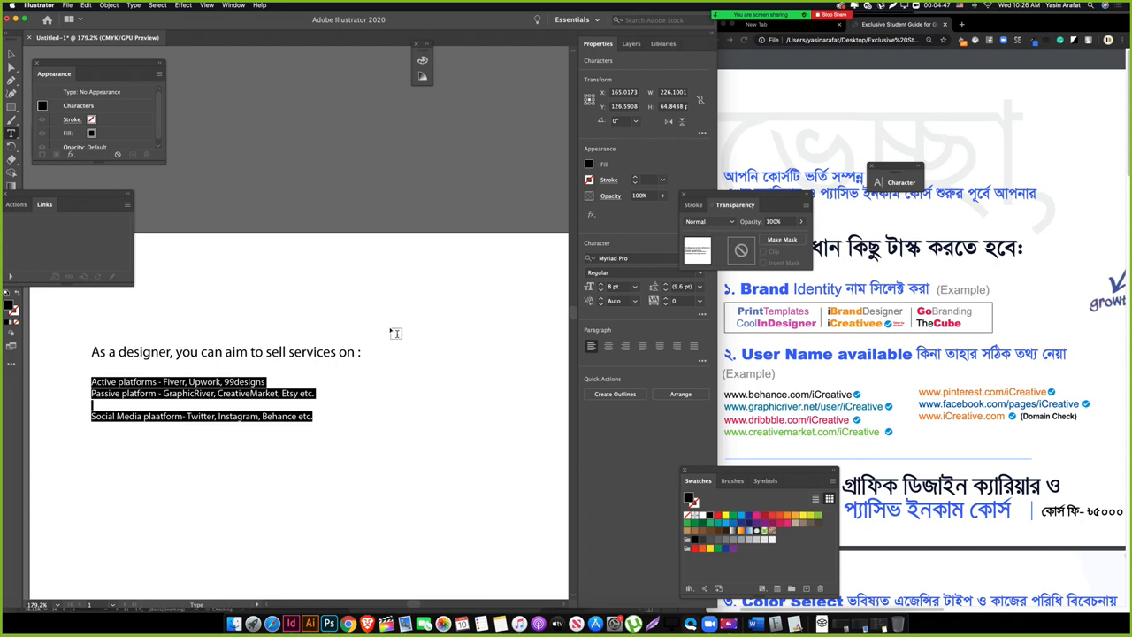
{"action": "key", "text": "Escape"}
Step: Set the heading line in Arial Bold, then hide the panels and recentre the artboard
{"action": "left_click", "coordinate": [298, 476]}
{"action": "left_click_drag", "start_coordinate": [195, 454], "coordinate": [218, 430]}
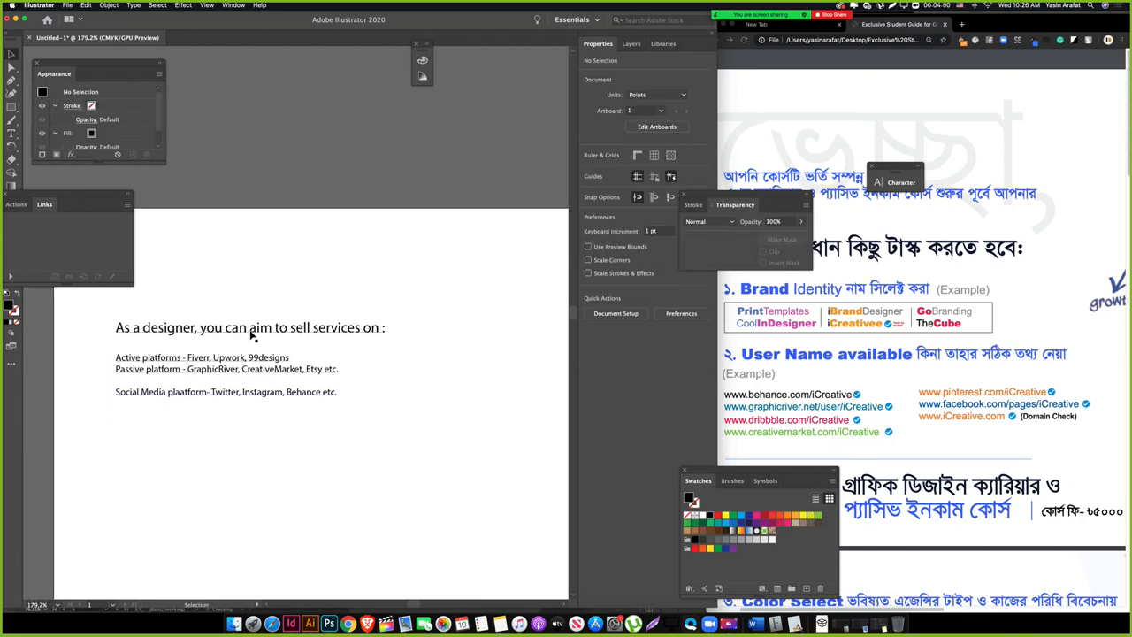
{"action": "triple_click", "coordinate": [286, 329]}
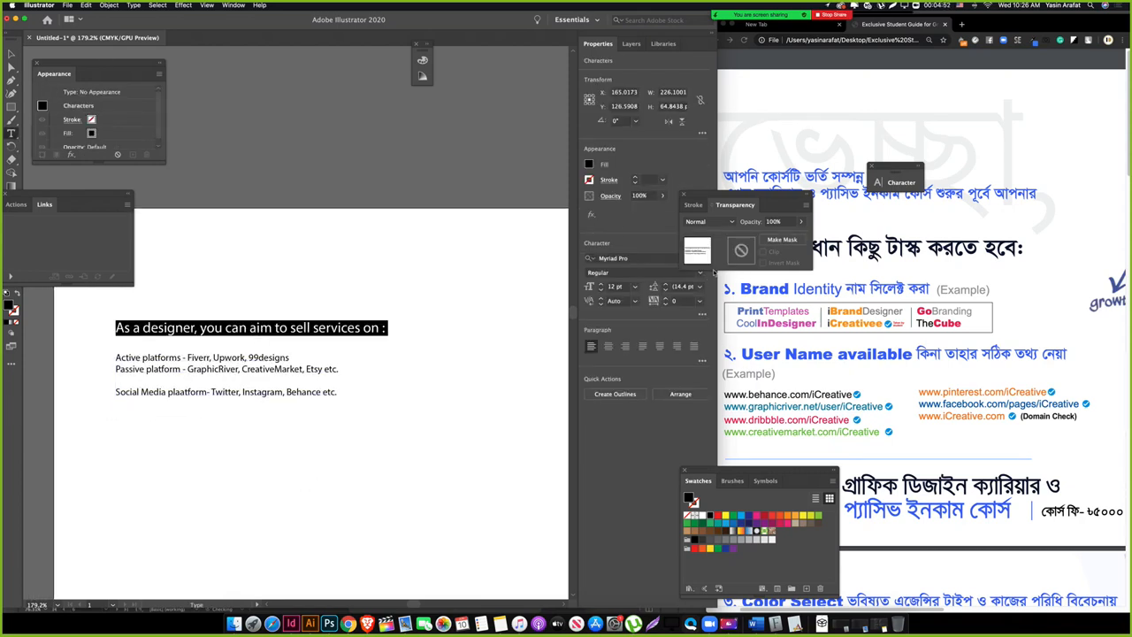
{"action": "left_click", "coordinate": [621, 258]}
{"action": "type", "text": "arial"}
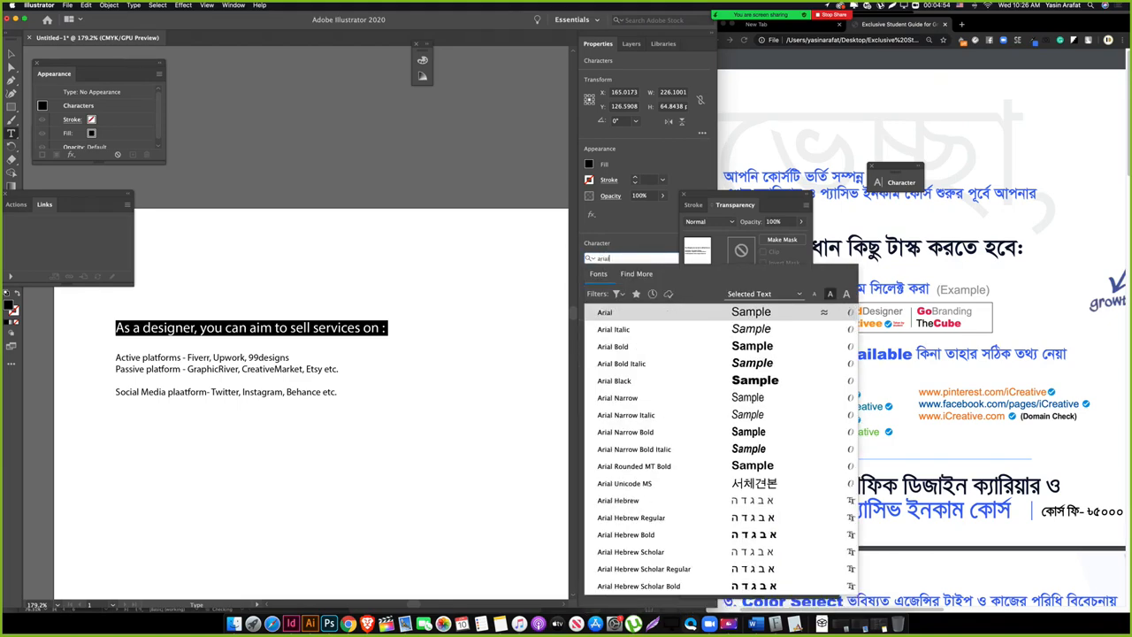
{"action": "left_click", "coordinate": [612, 346]}
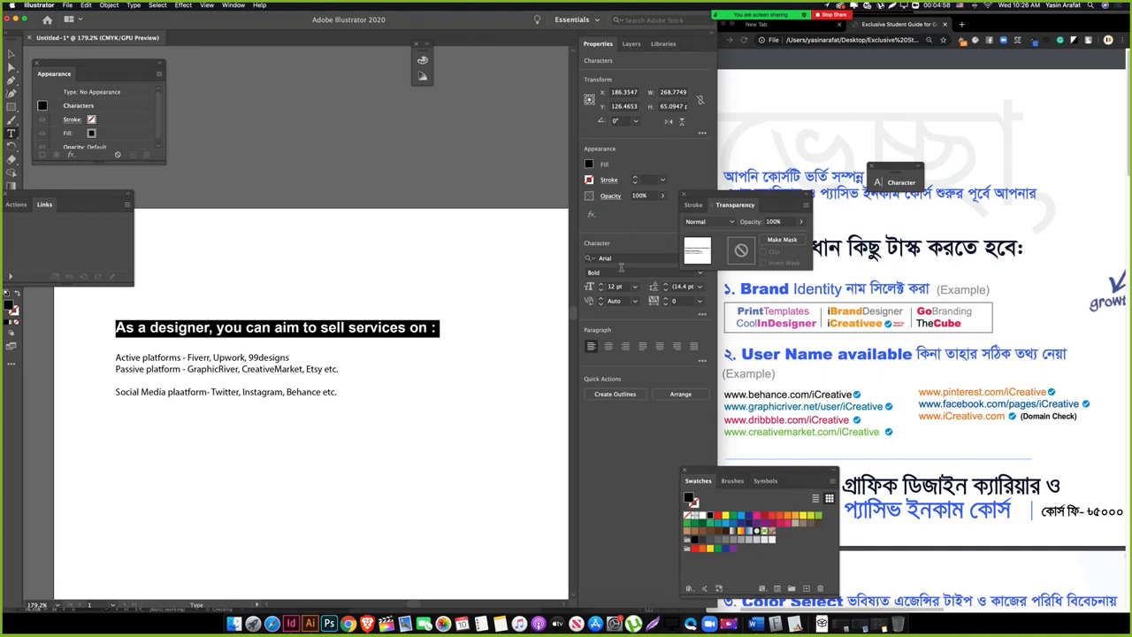
{"action": "key", "text": "Escape"}
{"action": "left_click", "coordinate": [239, 470]}
{"action": "left_click_drag", "start_coordinate": [213, 448], "coordinate": [231, 410]}
{"action": "key", "text": "Tab"}
{"action": "left_click_drag", "start_coordinate": [291, 359], "coordinate": [319, 334]}
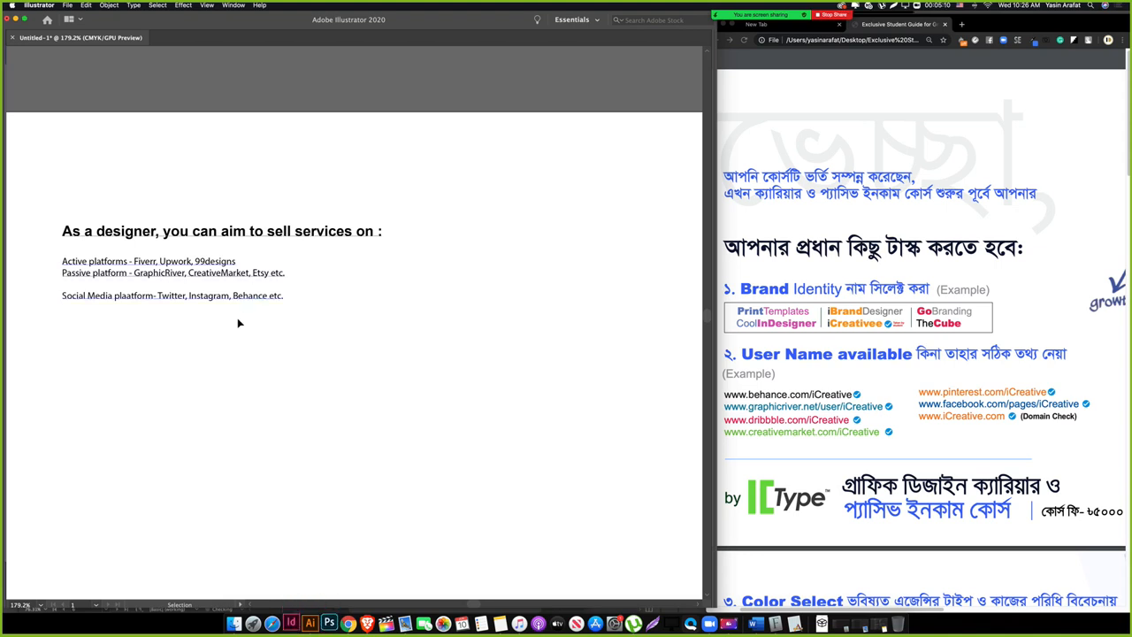
Step: Reposition the artboard view and bring the hidden panels back
{"action": "left_click_drag", "start_coordinate": [171, 386], "coordinate": [188, 284]}
{"action": "left_click", "coordinate": [188, 221]}
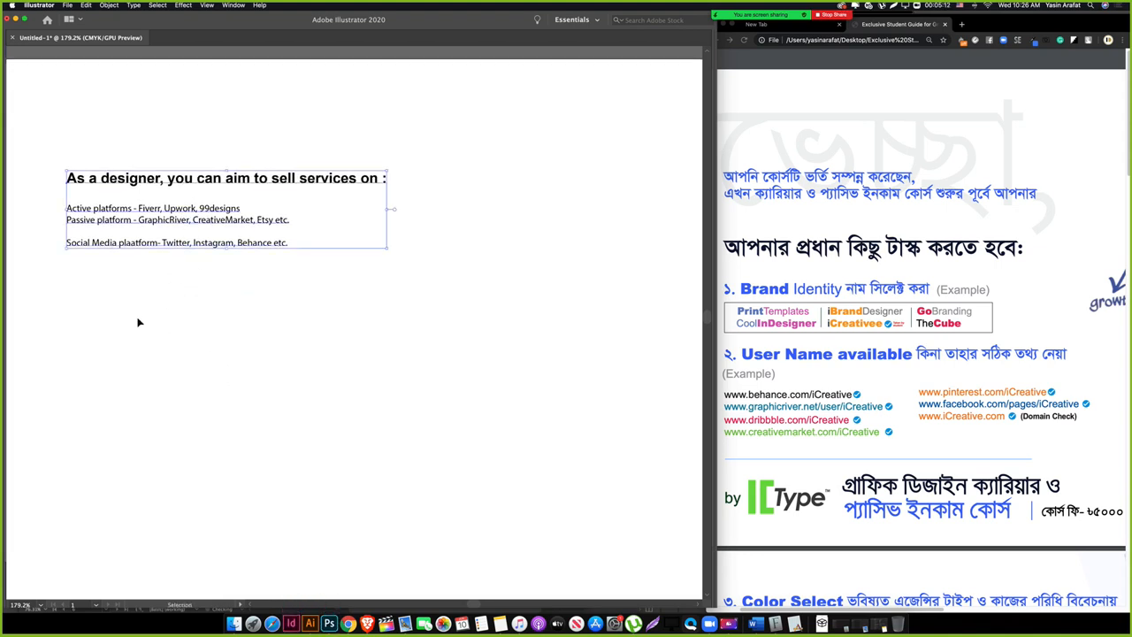
{"action": "left_click", "coordinate": [138, 320]}
{"action": "left_click_drag", "start_coordinate": [87, 253], "coordinate": [130, 283]}
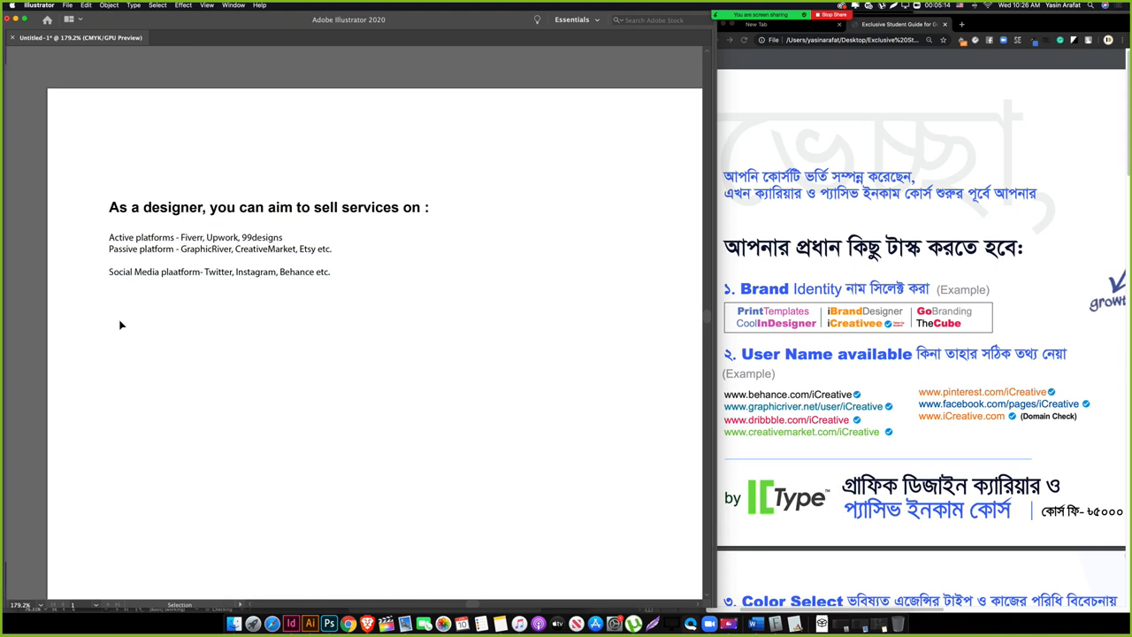
{"action": "key", "text": "Tab"}
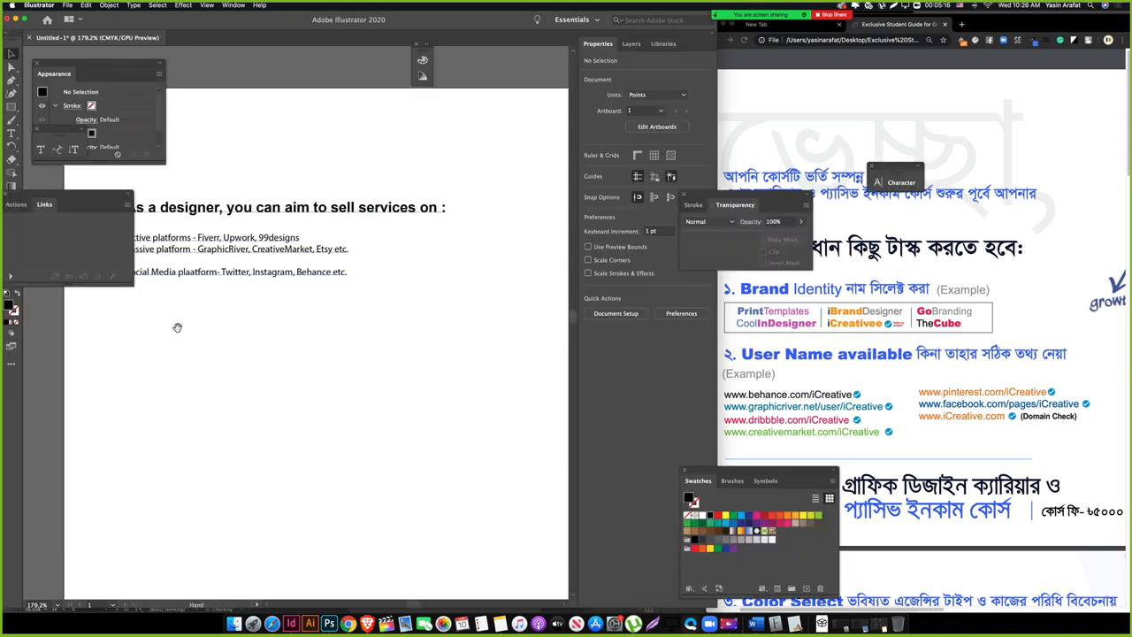
{"action": "left_click_drag", "start_coordinate": [177, 329], "coordinate": [260, 382]}
Step: Correct 'plaatform' to 'platform' in the Social Media line
{"action": "triple_click", "coordinate": [260, 303]}
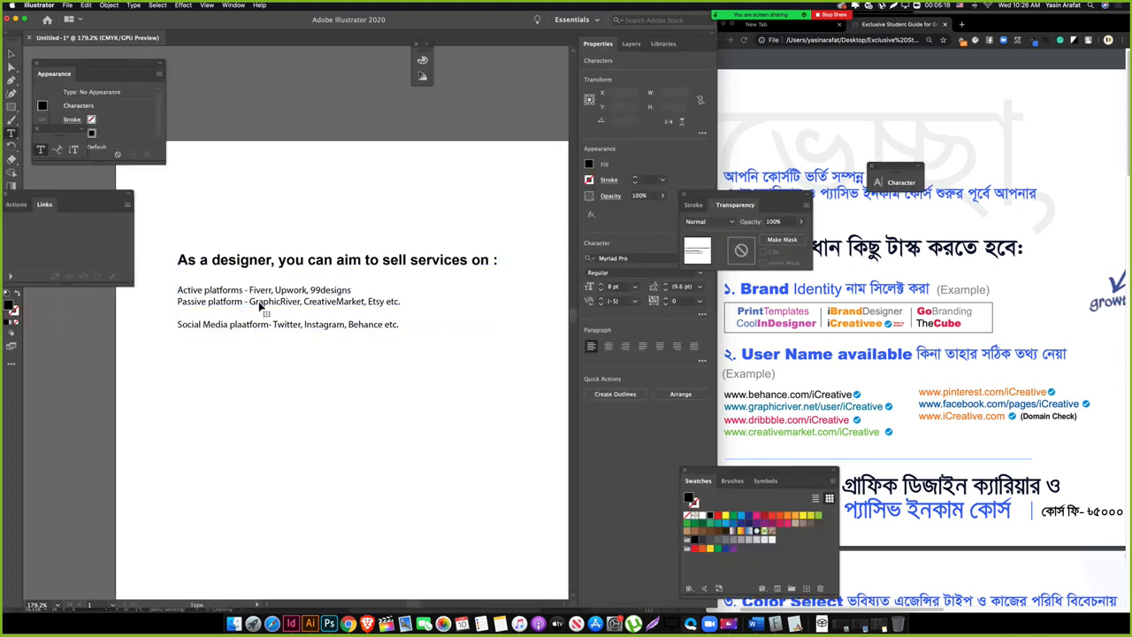
{"action": "triple_click", "coordinate": [259, 293]}
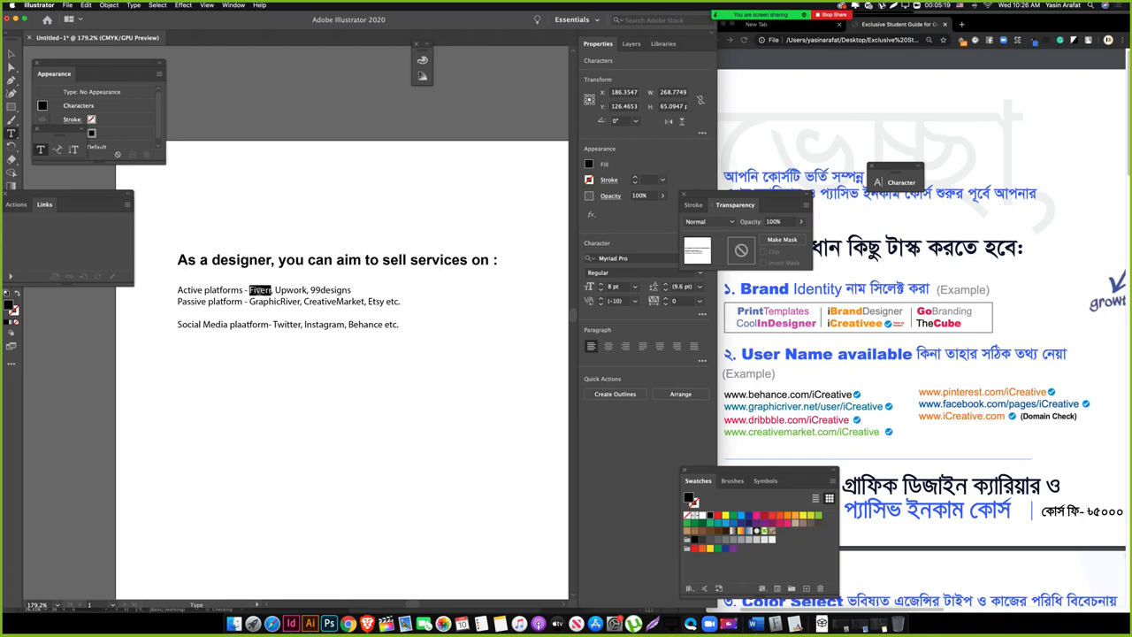
{"action": "triple_click", "coordinate": [246, 323]}
{"action": "left_click", "coordinate": [241, 324]}
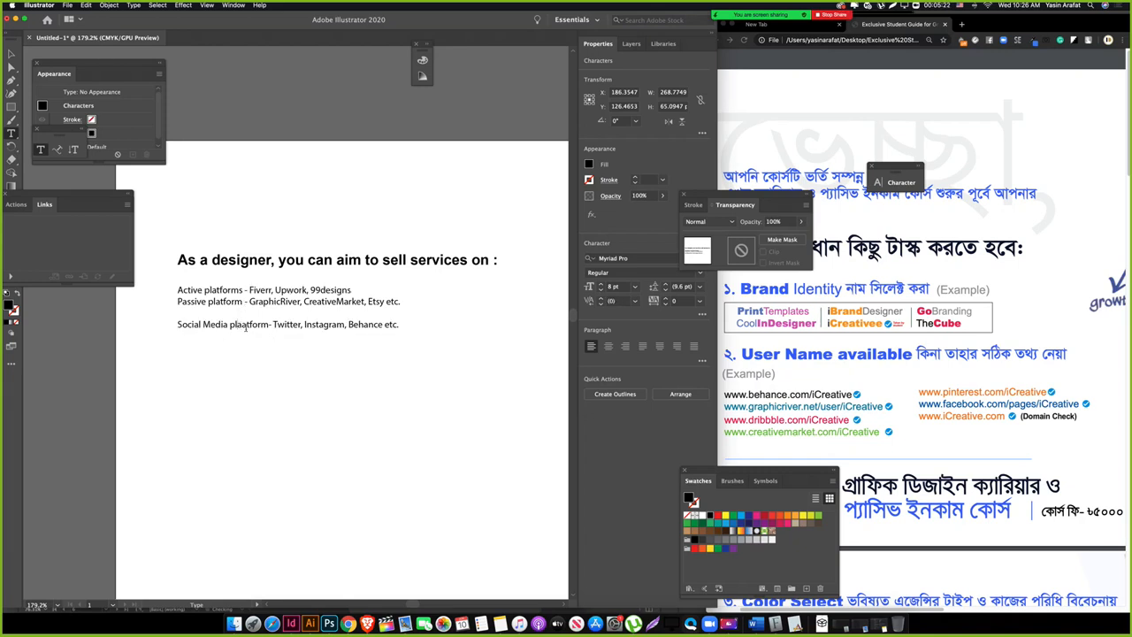
{"action": "key", "text": "BackSpace"}
{"action": "key", "text": "Escape"}
Step: Hide the panels and select the whole designer-services text block
{"action": "left_click", "coordinate": [265, 386]}
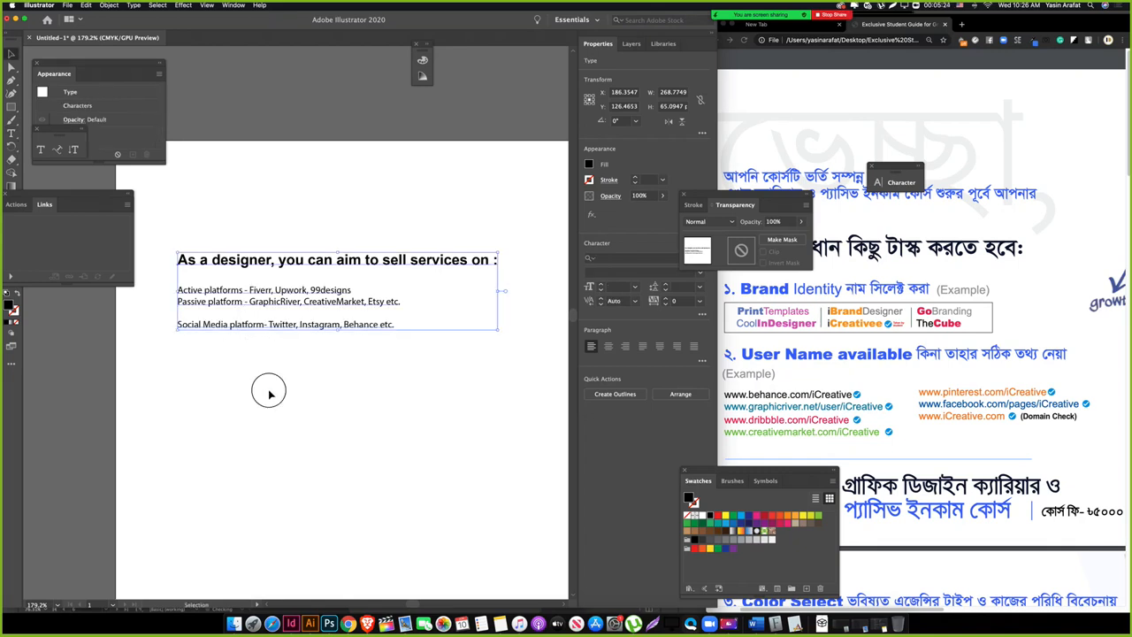
{"action": "key", "text": "Tab"}
{"action": "left_click", "coordinate": [235, 354]}
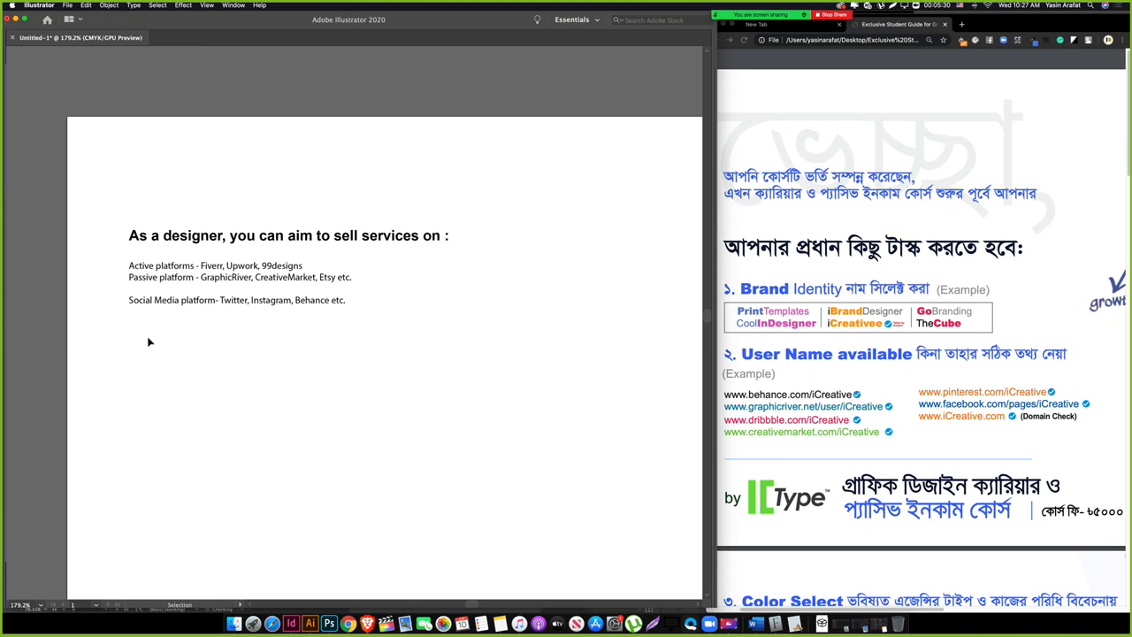
{"action": "left_click", "coordinate": [217, 251]}
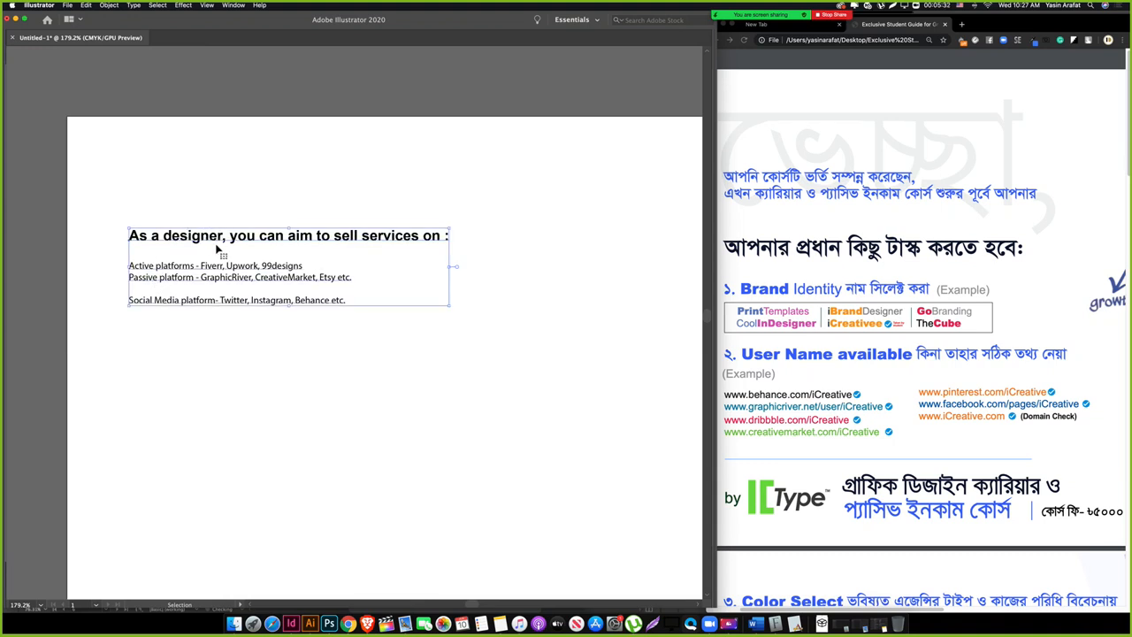
Step: Alt-drag a copy of the text block below the original and select its heading
{"action": "left_click_drag", "start_coordinate": [218, 249], "coordinate": [234, 387]}
{"action": "double_click", "coordinate": [234, 376]}
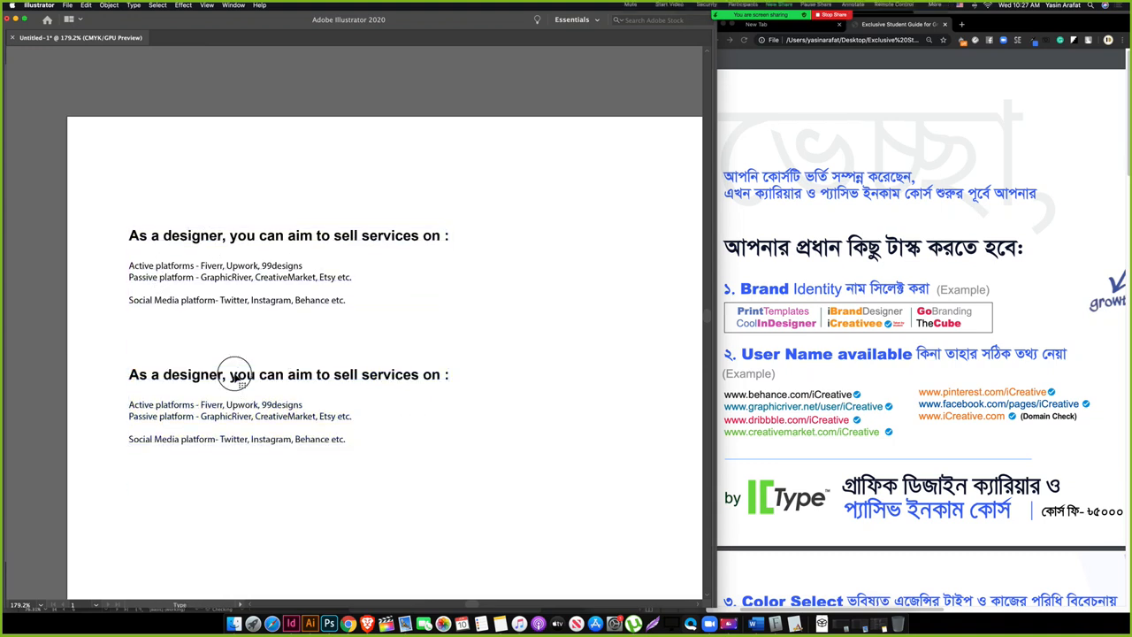
{"action": "triple_click", "coordinate": [235, 374]}
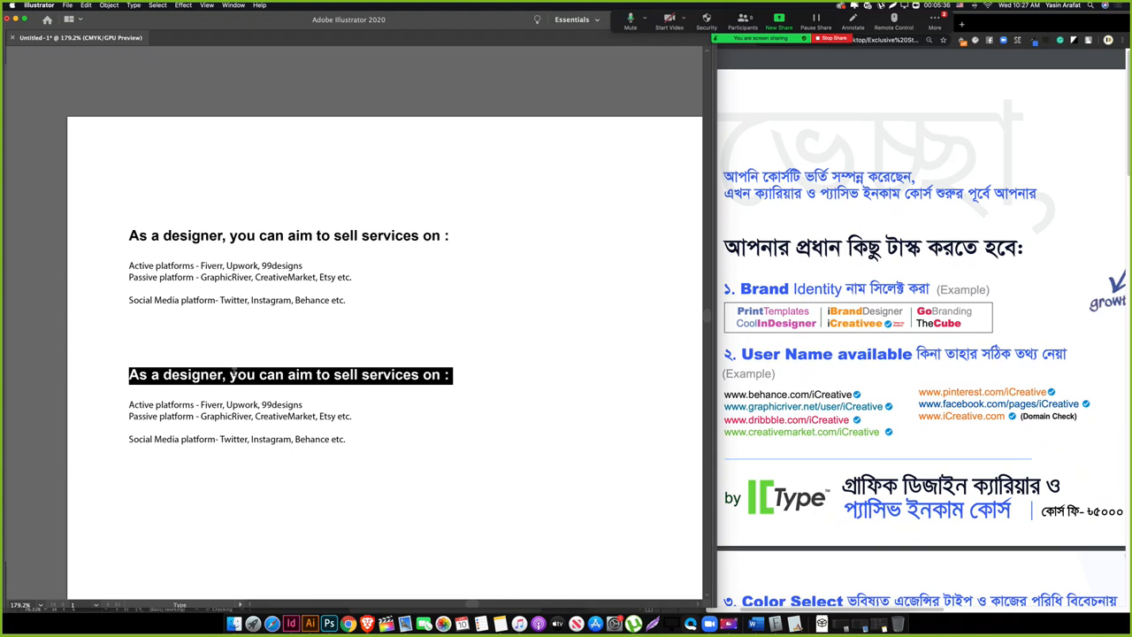
Step: Open the meeting group chat, move it aside, and return to editing the copied heading
{"action": "left_click", "coordinate": [935, 20]}
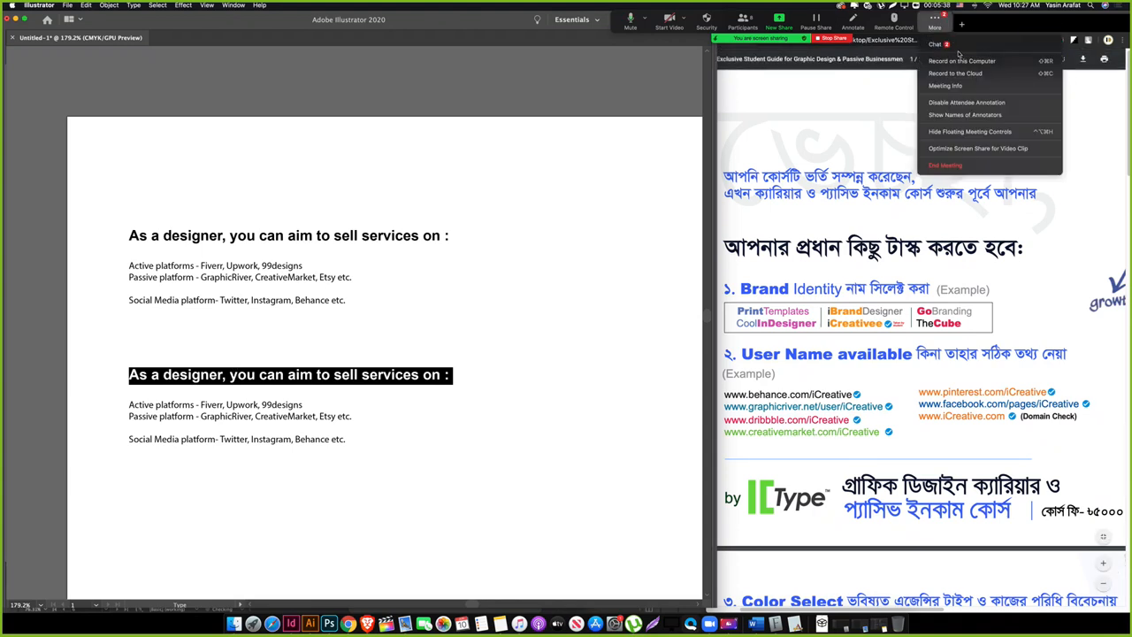
{"action": "left_click", "coordinate": [938, 44]}
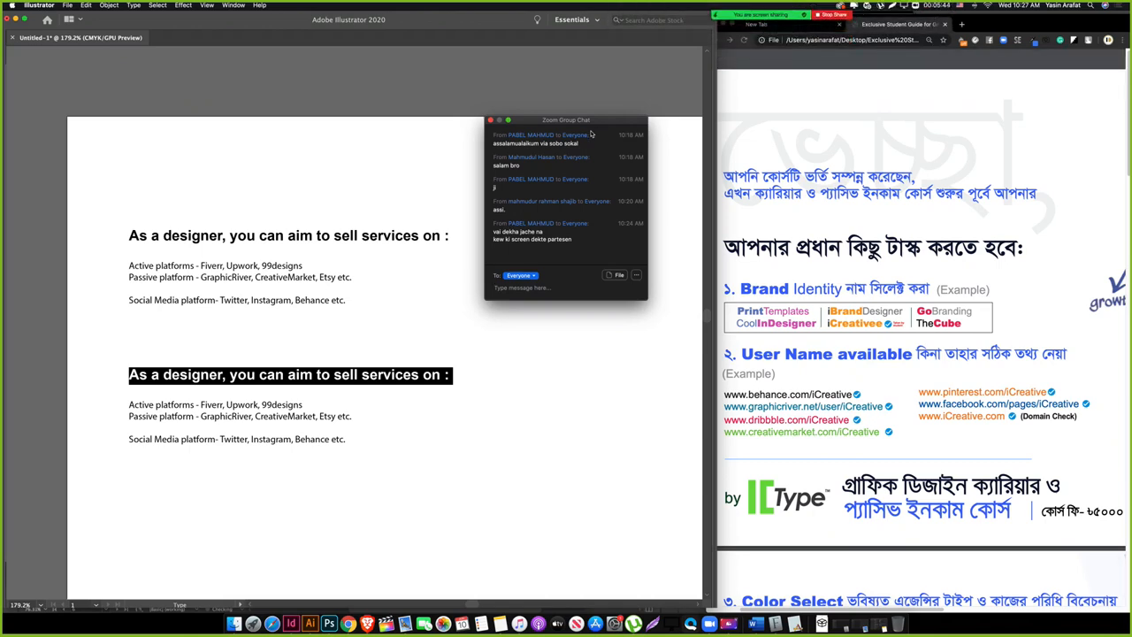
{"action": "left_click_drag", "start_coordinate": [591, 132], "coordinate": [1034, 398]}
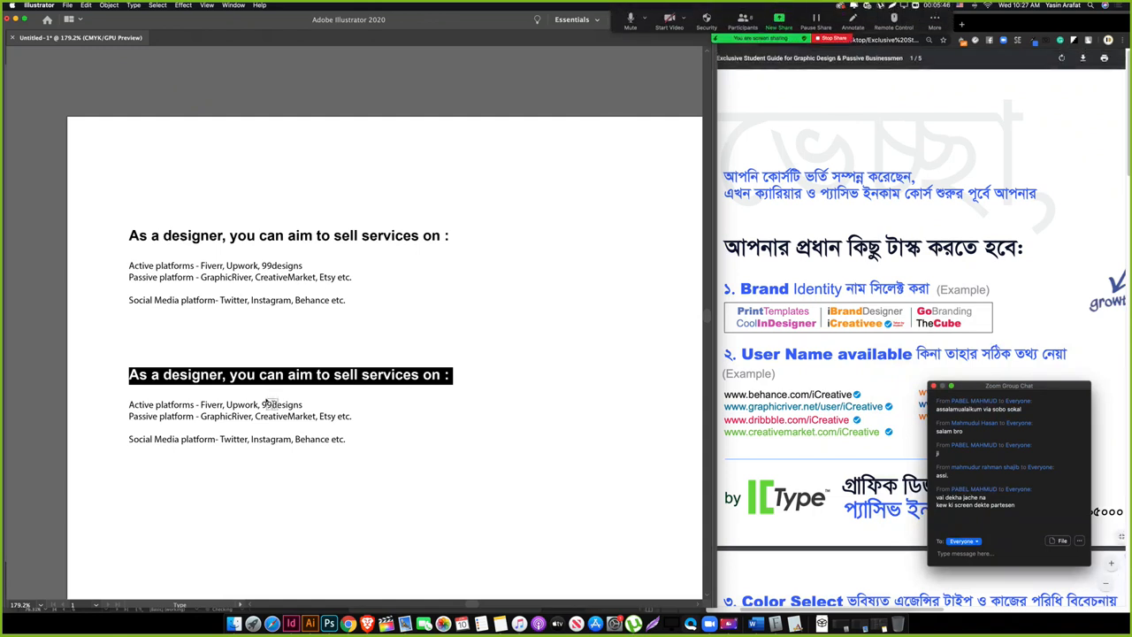
{"action": "triple_click", "coordinate": [270, 375]}
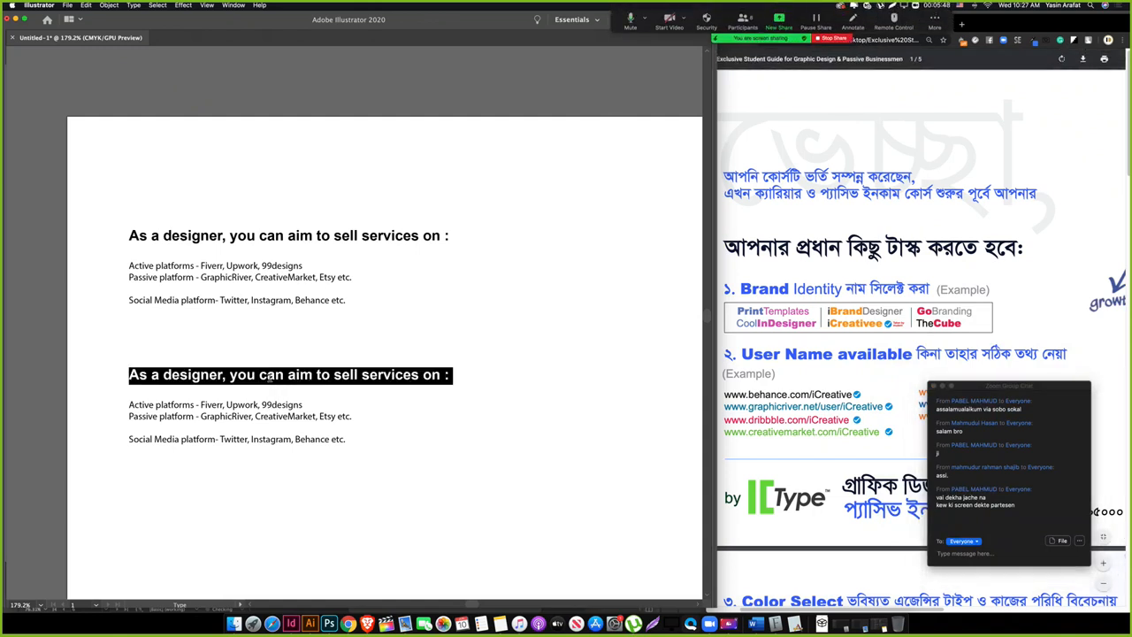
{"action": "left_click", "coordinate": [268, 375]}
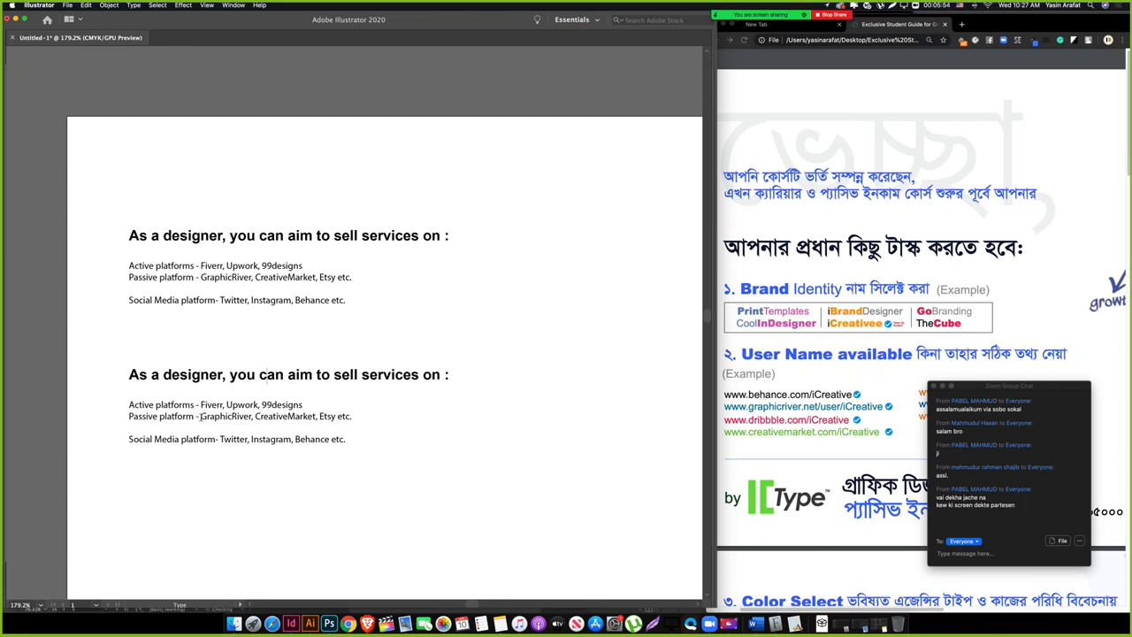
Step: Change 'services' to 'skills' in the copied heading, then select the copy's three platform lines
{"action": "double_click", "coordinate": [366, 377]}
{"action": "type", "text": "skills"}
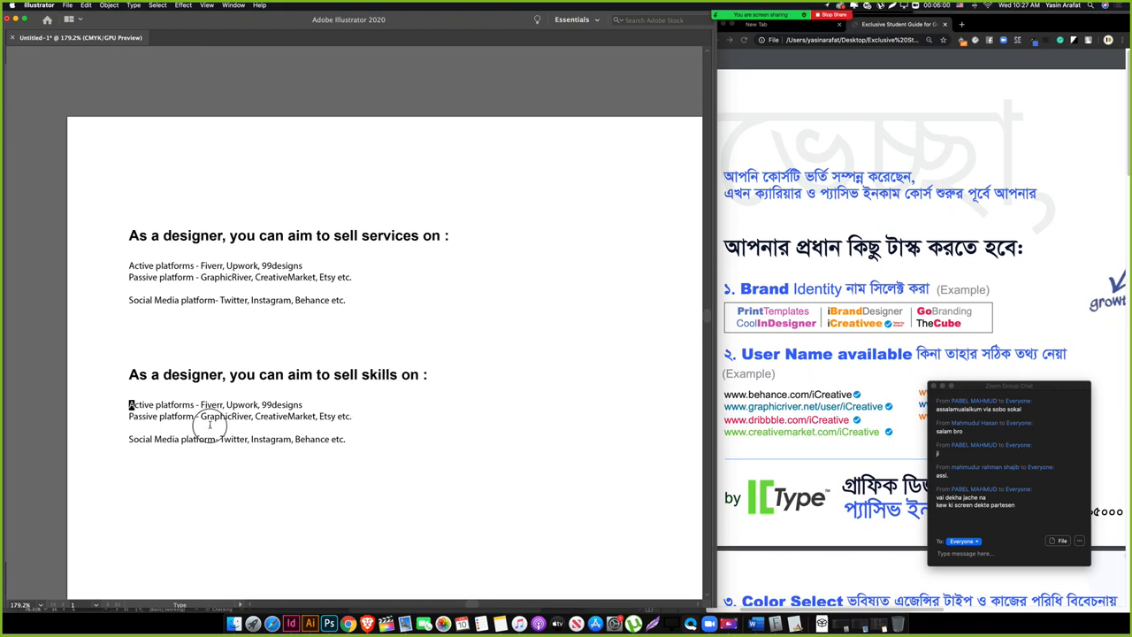
{"action": "left_click_drag", "start_coordinate": [130, 404], "coordinate": [447, 455]}
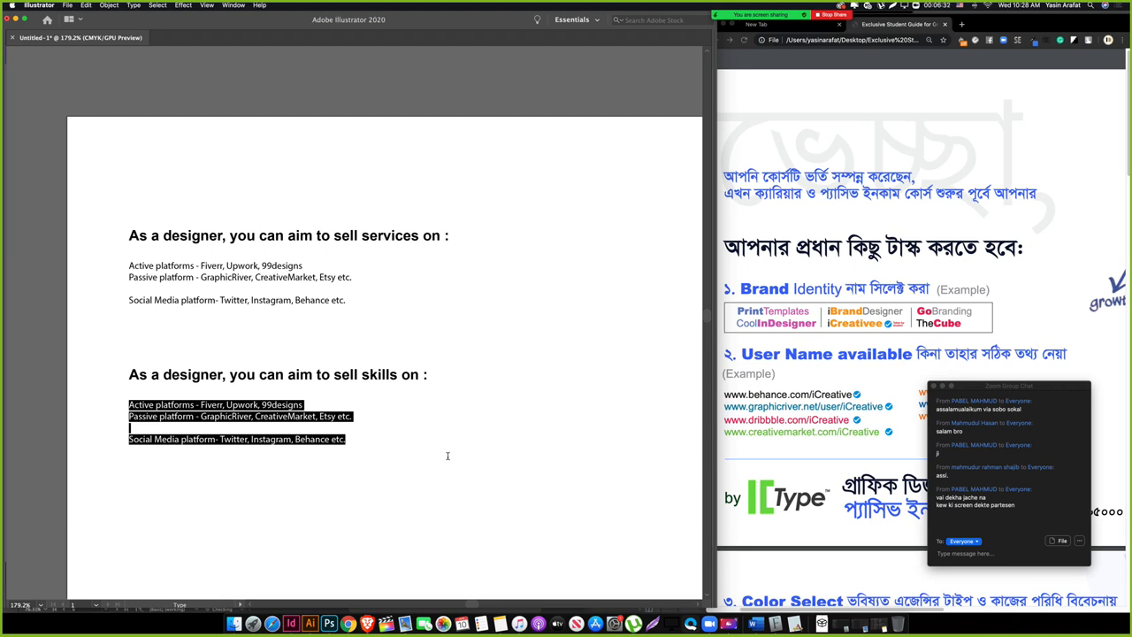
Step: Replace the copied platform lines with 'Editorial Design' and 'Logo Brand Design'
{"action": "key", "text": "BackSpace"}
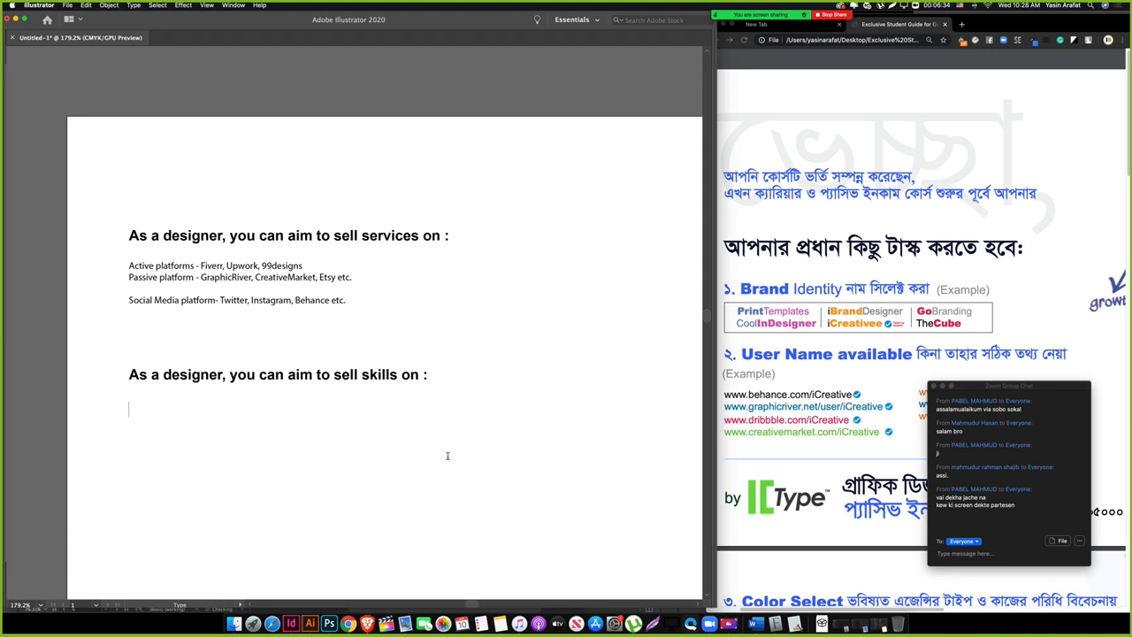
{"action": "type", "text": "Editorial Design"}
{"action": "key", "text": "Return"}
{"action": "type", "text": "Logo Design"}
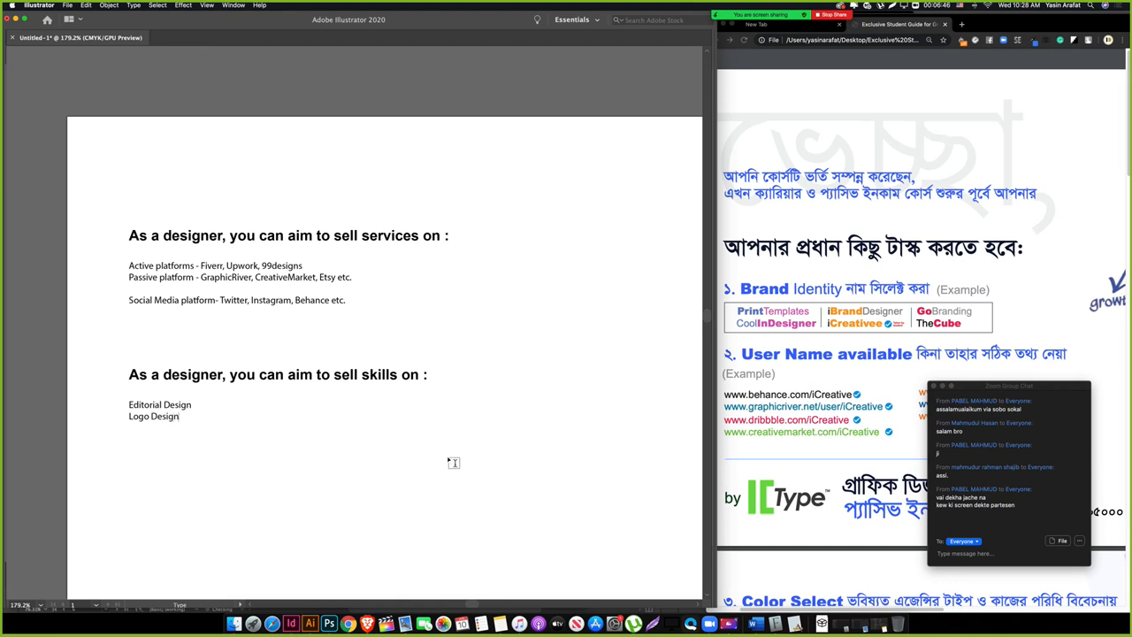
{"action": "key", "text": "BackSpace"}
{"action": "key", "text": "BackSpace"}
{"action": "key", "text": "BackSpace"}
{"action": "key", "text": "BackSpace"}
{"action": "key", "text": "BackSpace"}
{"action": "key", "text": "BackSpace"}
{"action": "type", "text": "Brand"}
{"action": "type", "text": "ign"}
{"action": "key", "text": "Return"}
Step: Add 'Stationery & Print Design' and 'Microstock' lines to complete the skills list
{"action": "type", "text": "Branding & Stat"}
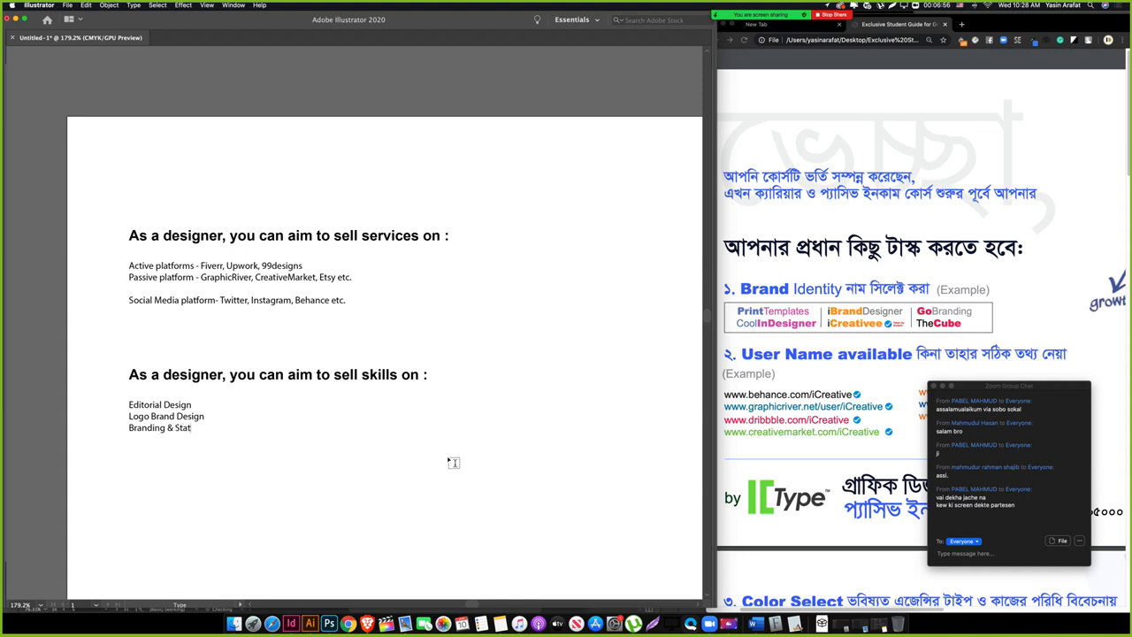
{"action": "type", "text": "ionery"}
{"action": "double_click", "coordinate": [187, 428]}
{"action": "triple_click", "coordinate": [188, 428]}
{"action": "type", "text": "Sta"}
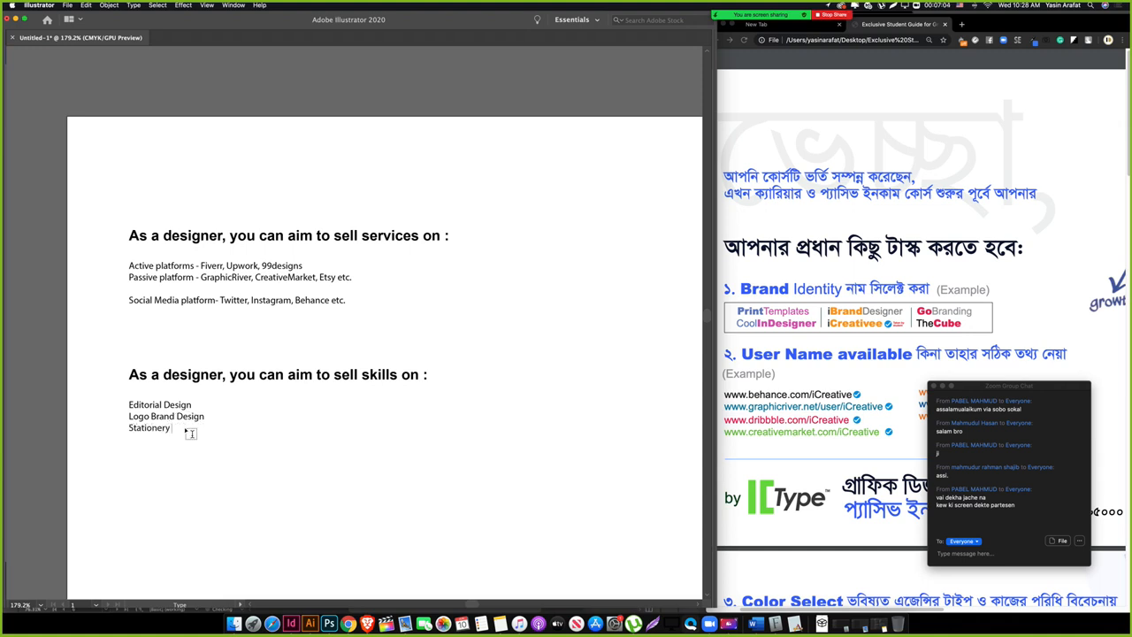
{"action": "type", "text": "tionery & Print Design"}
{"action": "key", "text": "Return"}
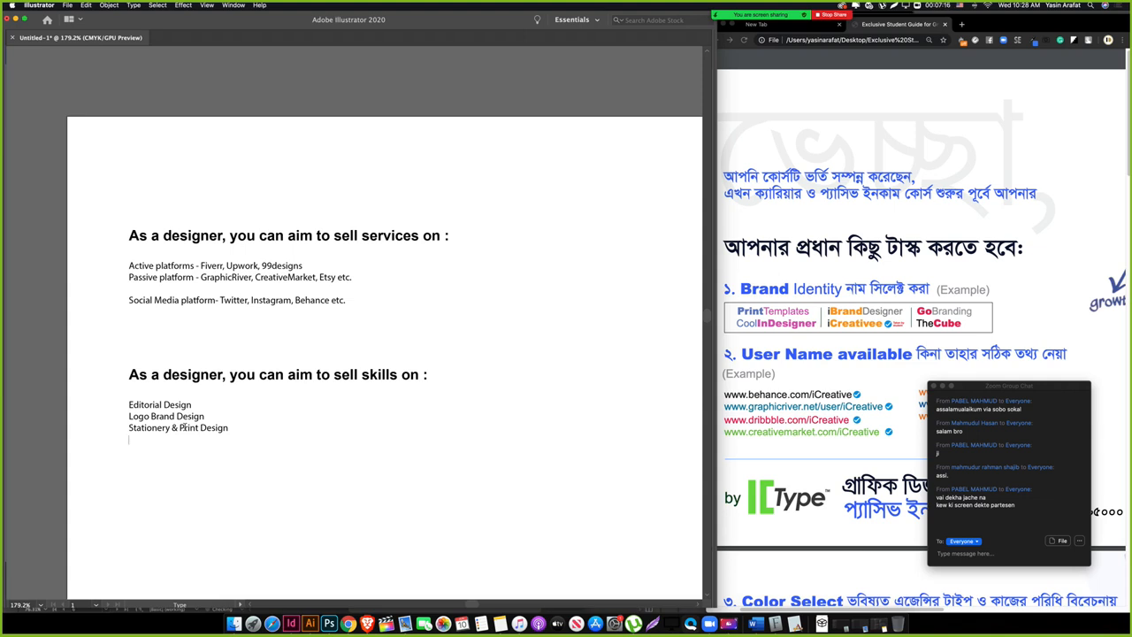
{"action": "type", "text": "ST"}
{"action": "key", "text": "BackSpace"}
{"action": "key", "text": "BackSpace"}
{"action": "type", "text": "tock D"}
{"action": "key", "text": "BackSpace"}
{"action": "key", "text": "BackSpace"}
{"action": "key", "text": "BackSpace"}
{"action": "key", "text": "BackSpace"}
{"action": "key", "text": "BackSpace"}
{"action": "key", "text": "BackSpace"}
{"action": "key", "text": "BackSpace"}
{"action": "type", "text": "Microstock"}
{"action": "key", "text": "Escape"}
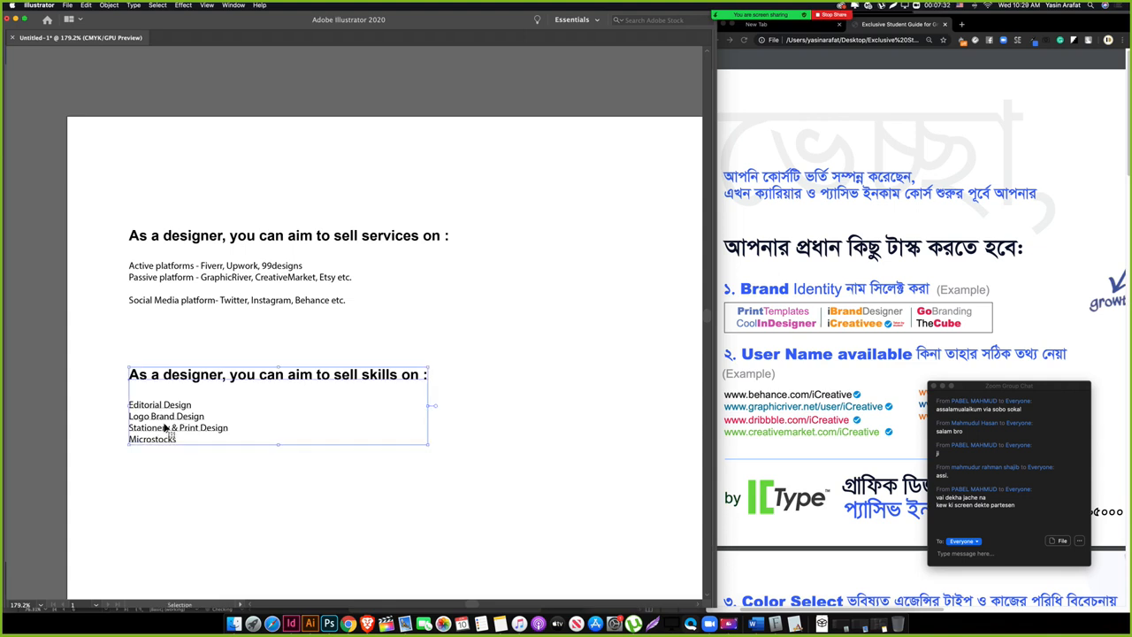
Step: Pan the Illustrator artboard and check the Stationery & Print Design line
{"action": "left_click", "coordinate": [227, 503]}
{"action": "key", "text": "h"}
{"action": "left_click", "coordinate": [166, 449]}
{"action": "left_click_drag", "start_coordinate": [166, 449], "coordinate": [137, 394]}
{"action": "key", "text": "t"}
{"action": "triple_click", "coordinate": [131, 361]}
{"action": "key", "text": "Escape"}
{"action": "left_click", "coordinate": [192, 414]}
{"action": "key", "text": "space"}
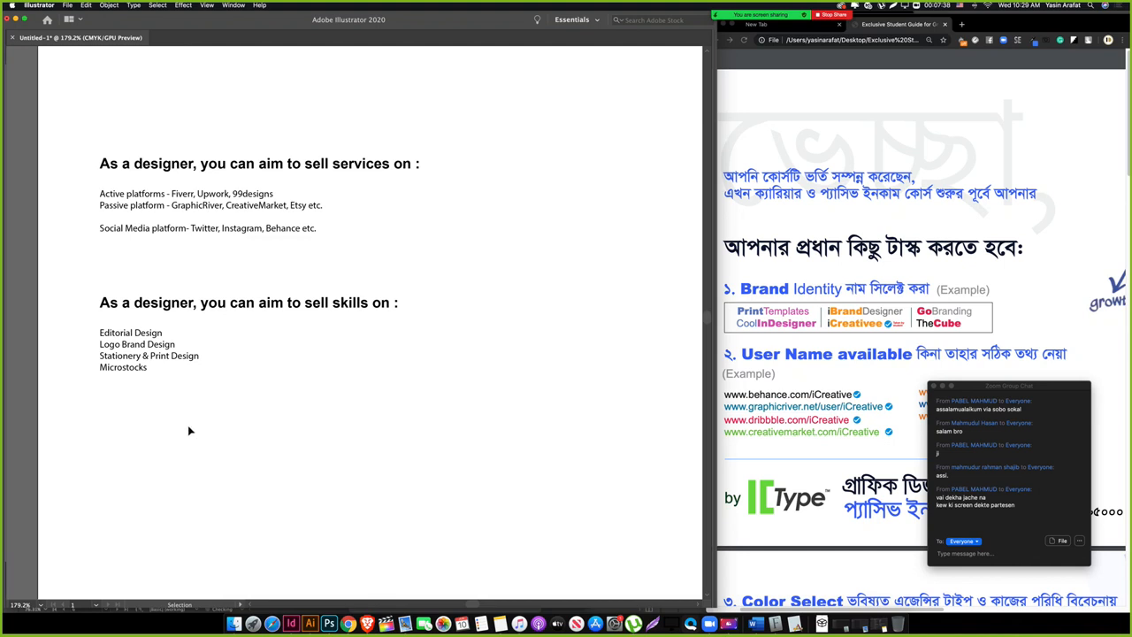
{"action": "key", "text": "space"}
{"action": "left_click_drag", "start_coordinate": [326, 359], "coordinate": [323, 355]}
Step: Check the upper and lower text blocks, then zoom out to see more artboard
{"action": "left_click_drag", "start_coordinate": [67, 151], "coordinate": [268, 248]}
{"action": "left_click", "coordinate": [330, 258]}
{"action": "left_click_drag", "start_coordinate": [55, 259], "coordinate": [534, 461]}
{"action": "left_click", "coordinate": [255, 438]}
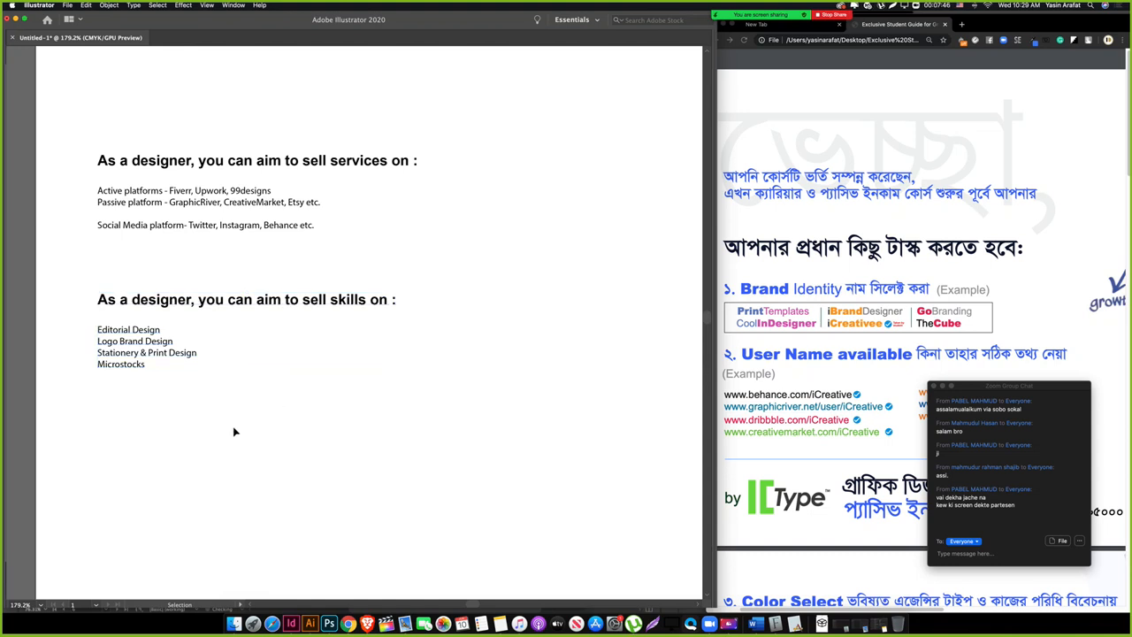
{"action": "key", "text": "z"}
{"action": "scroll", "coordinate": [183, 434], "scroll_direction": "down", "scroll_amount": 2}
{"action": "left_click_drag", "start_coordinate": [233, 331], "coordinate": [205, 348]}
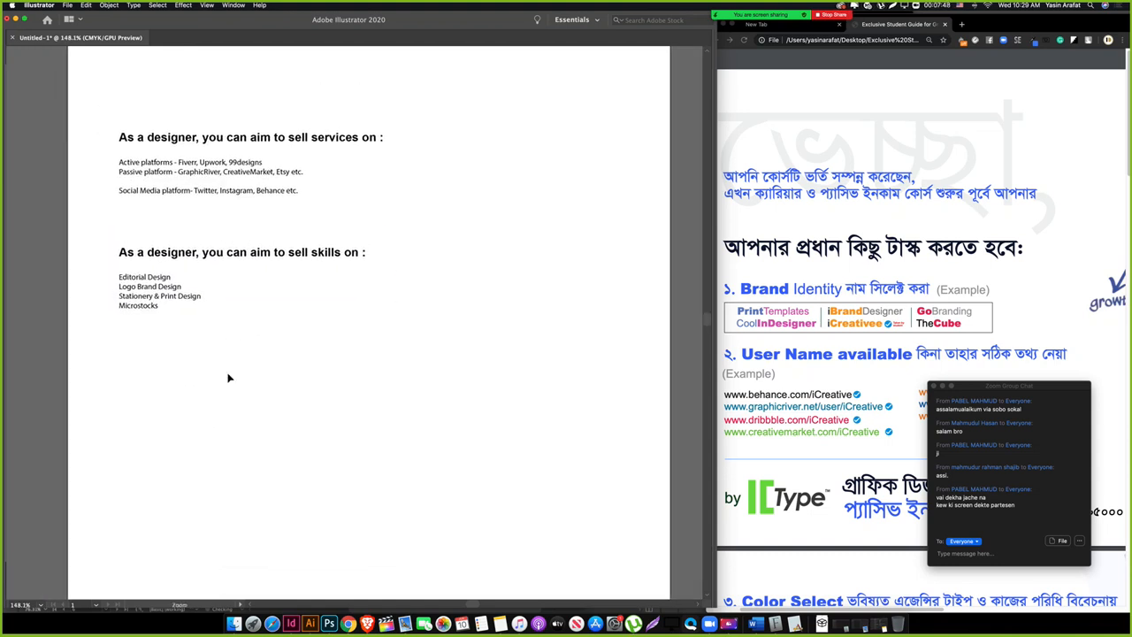
Step: Duplicate the skills text block below the second copy and check its heading
{"action": "left_click", "coordinate": [219, 258]}
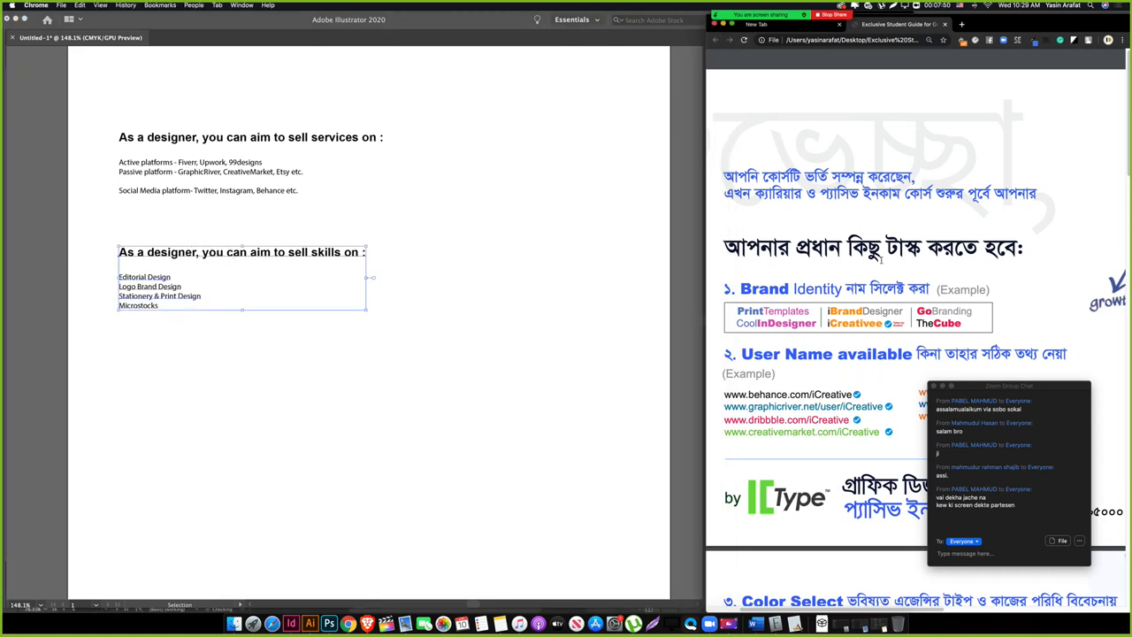
{"action": "left_click_drag", "start_coordinate": [285, 255], "coordinate": [274, 376]}
{"action": "left_click", "coordinate": [283, 363]}
{"action": "triple_click", "coordinate": [283, 362]}
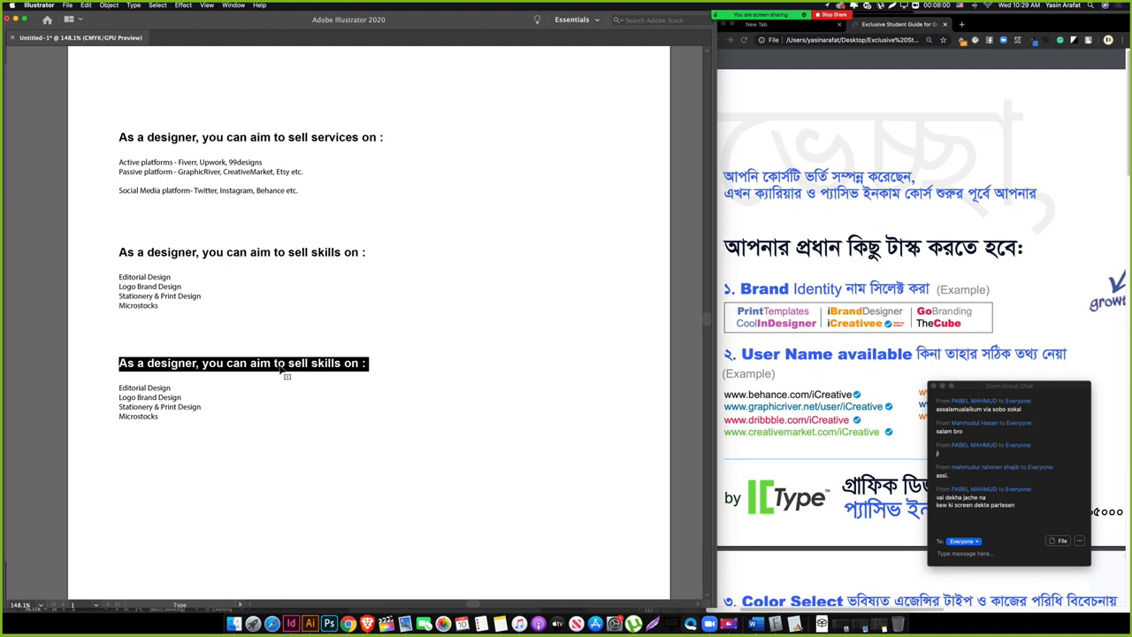
{"action": "triple_click", "coordinate": [252, 365]}
{"action": "key", "text": "Escape"}
{"action": "left_click", "coordinate": [328, 491]}
{"action": "left_click_drag", "start_coordinate": [238, 445], "coordinate": [240, 446]}
{"action": "left_click_drag", "start_coordinate": [388, 499], "coordinate": [176, 362]}
{"action": "left_click", "coordinate": [246, 494]}
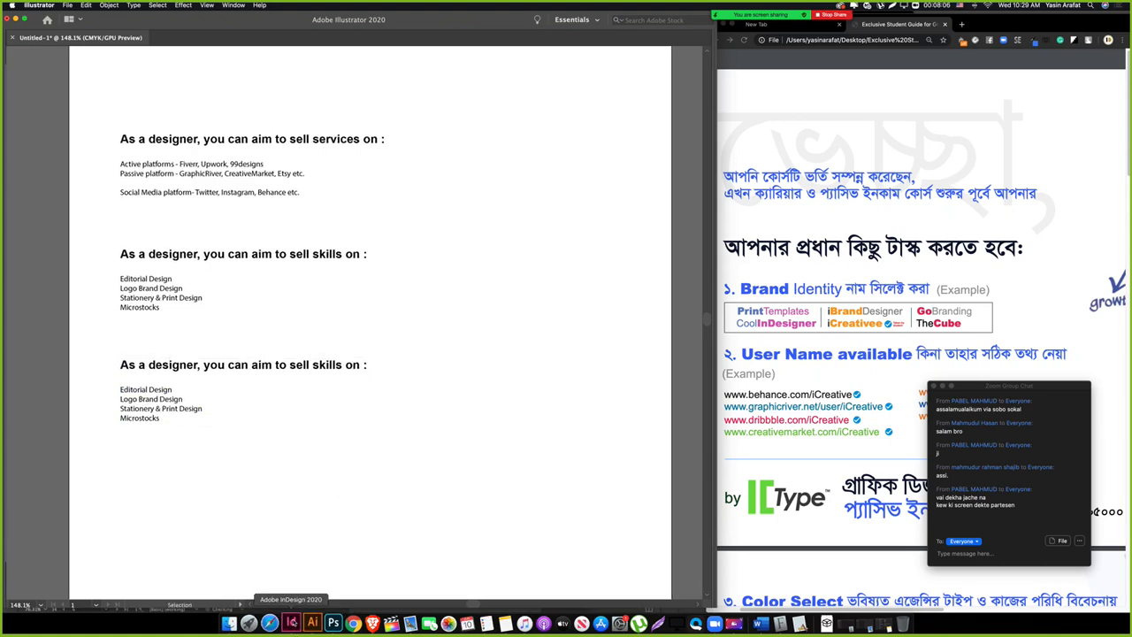
Step: Switch to InDesign, dismiss the payment update notice, and start a new document
{"action": "left_click", "coordinate": [291, 623]}
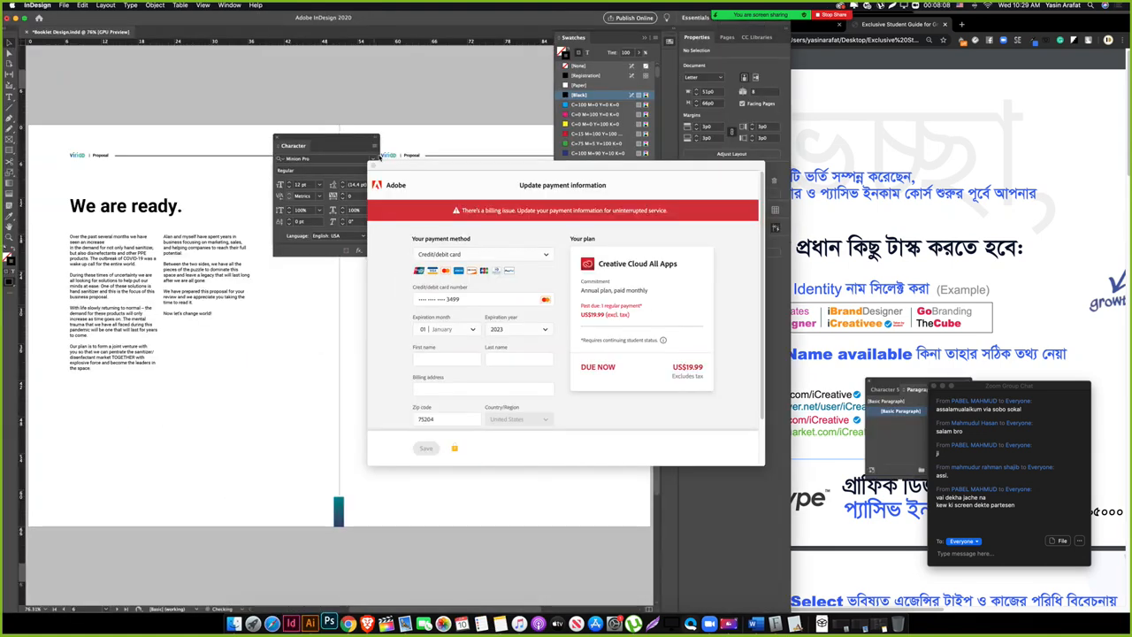
{"action": "left_click", "coordinate": [375, 165]}
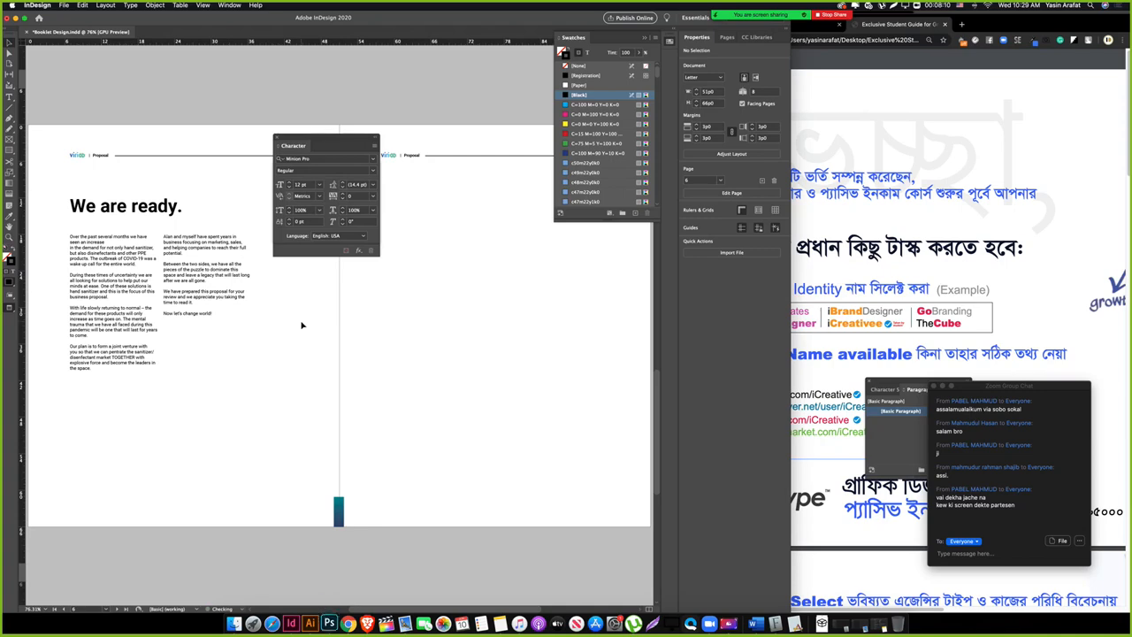
{"action": "scroll", "coordinate": [302, 327], "scroll_direction": "up", "scroll_amount": 10}
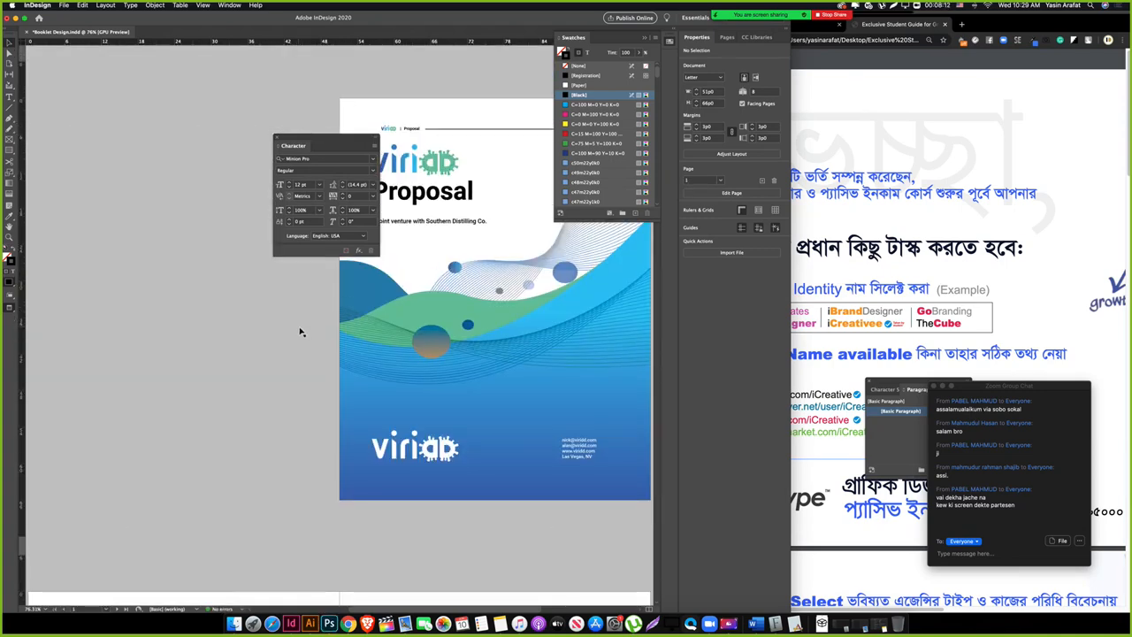
{"action": "scroll", "coordinate": [301, 332], "scroll_direction": "down", "scroll_amount": 10}
{"action": "scroll", "coordinate": [301, 332], "scroll_direction": "up", "scroll_amount": 5}
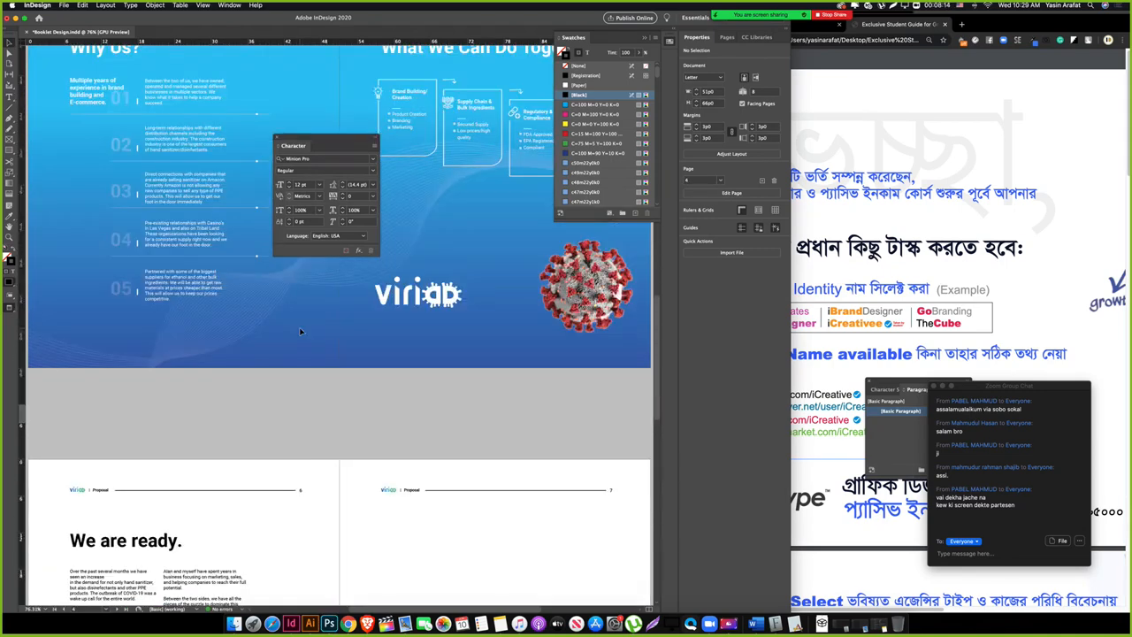
{"action": "scroll", "coordinate": [300, 331], "scroll_direction": "up", "scroll_amount": 1}
{"action": "key", "text": "super+n"}
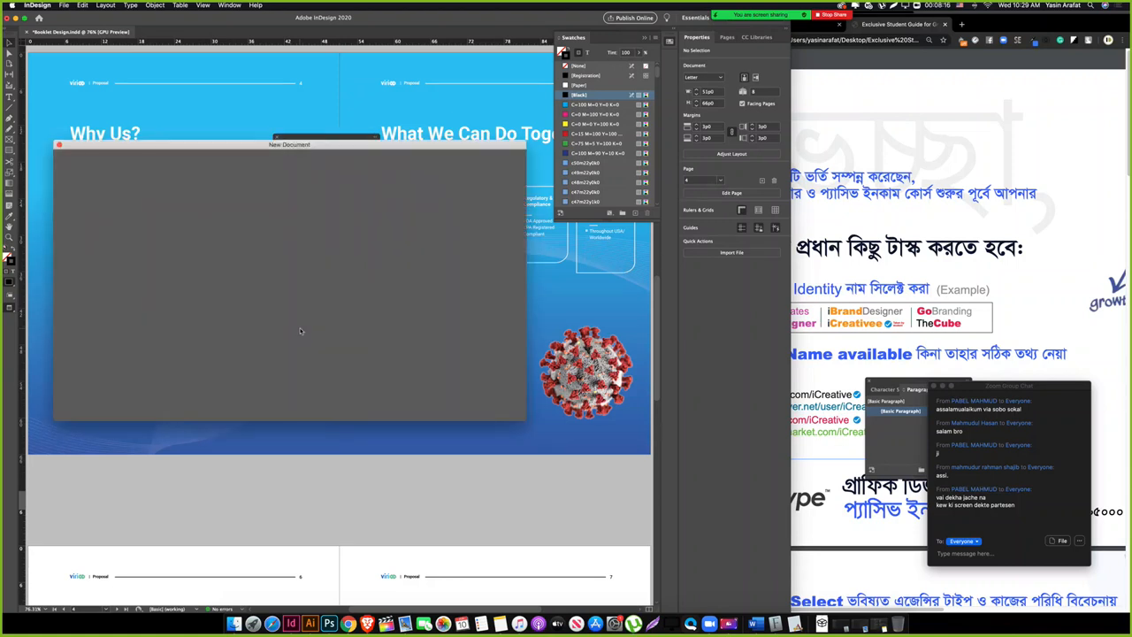
Step: Mute all meeting participants and move the participants window clear of the dialog
{"action": "left_click", "coordinate": [167, 232]}
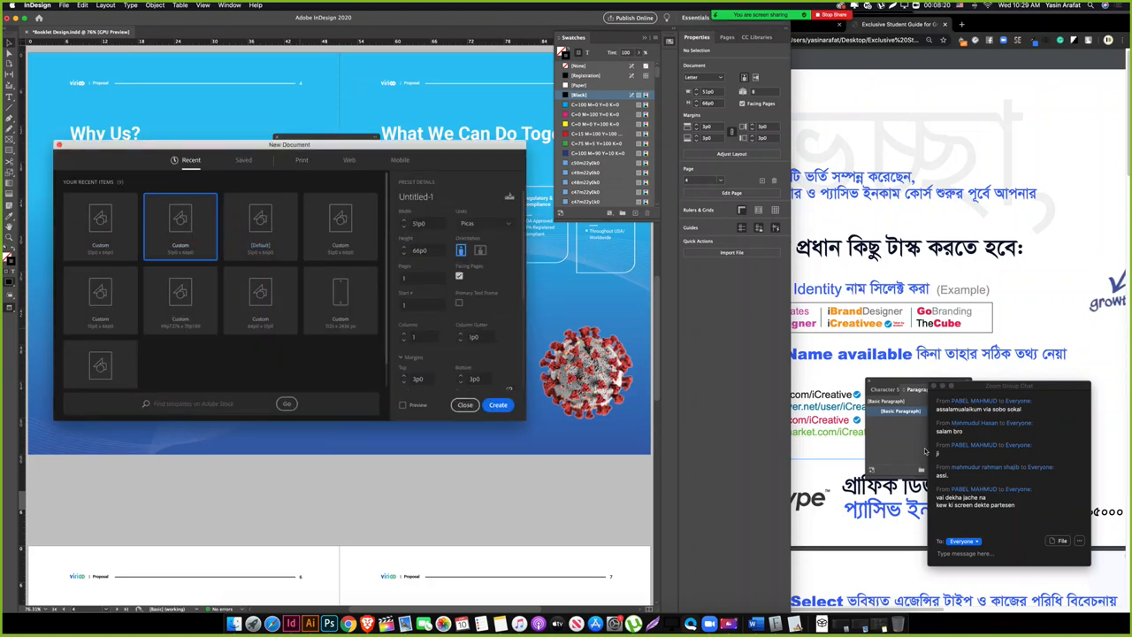
{"action": "left_click", "coordinate": [741, 20]}
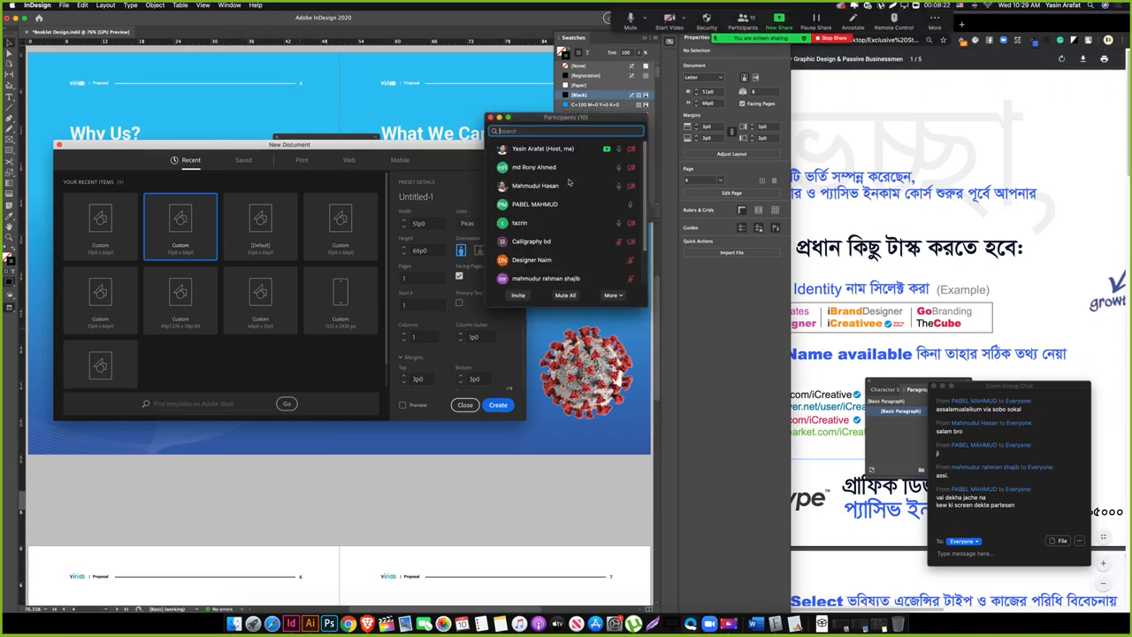
{"action": "left_click", "coordinate": [565, 296]}
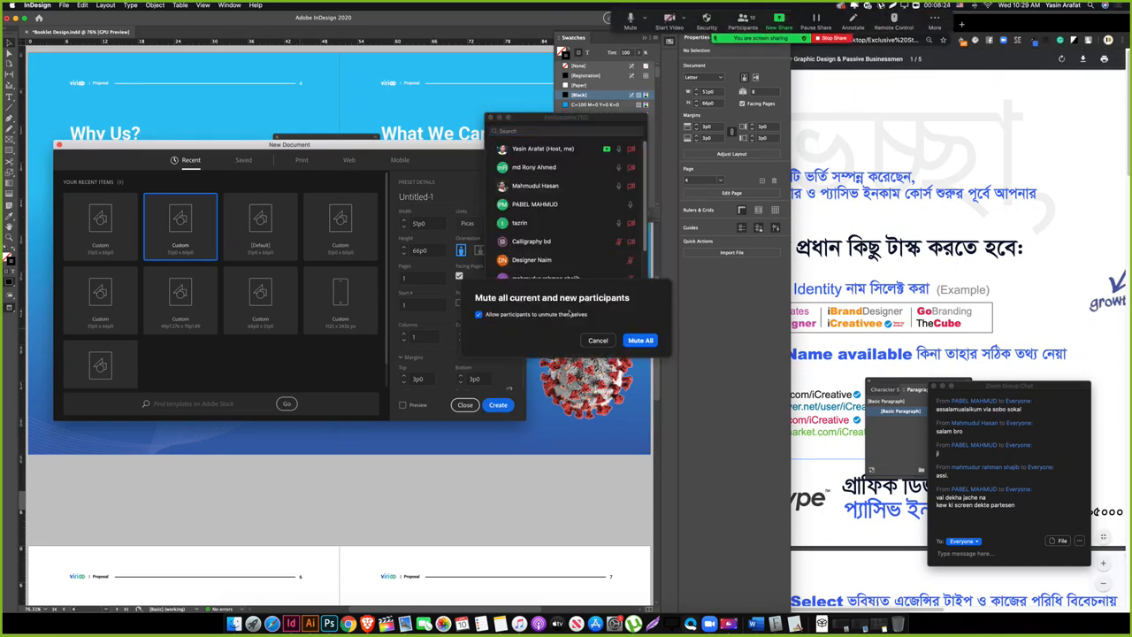
{"action": "left_click", "coordinate": [639, 345]}
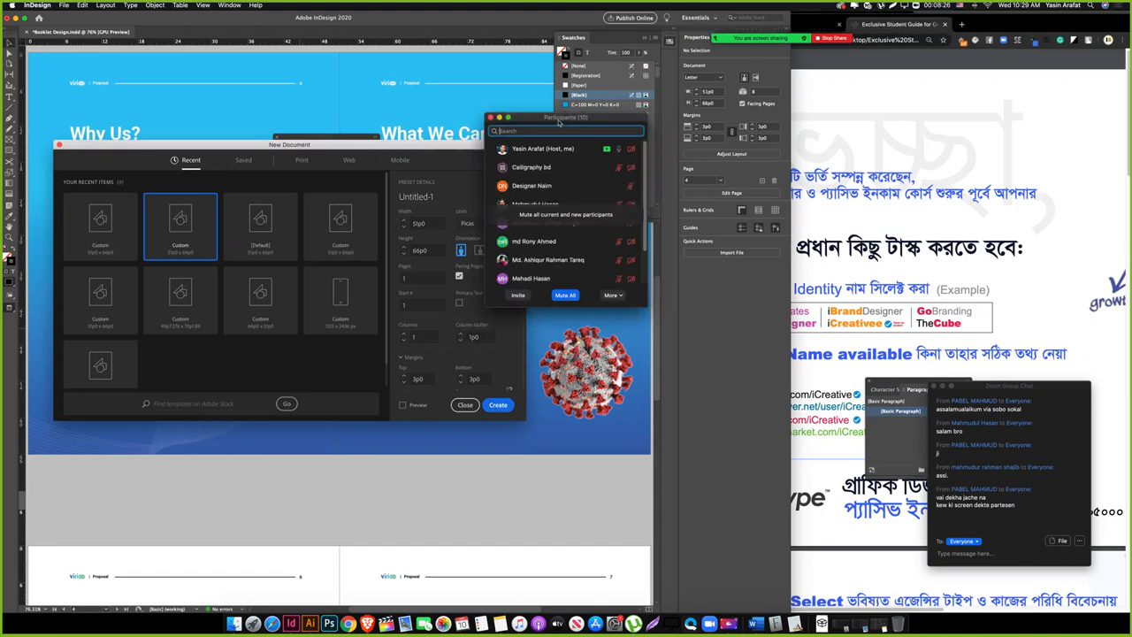
{"action": "left_click_drag", "start_coordinate": [559, 122], "coordinate": [829, 408]}
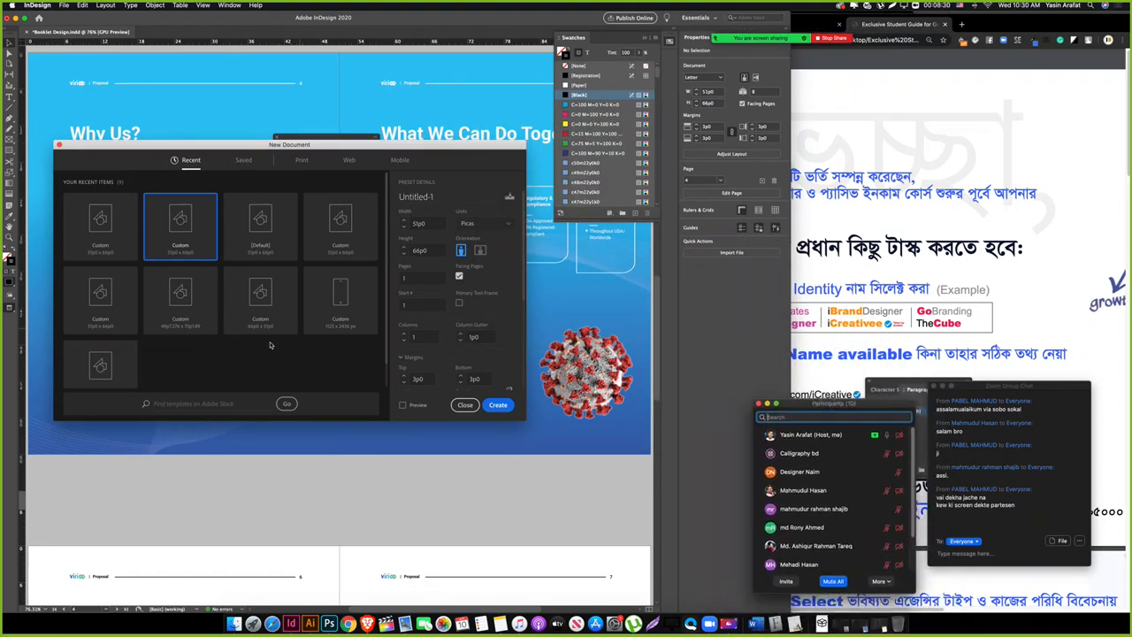
Step: Create a blank Letter-size document from the Print presets
{"action": "left_click", "coordinate": [260, 232]}
{"action": "left_click", "coordinate": [301, 161]}
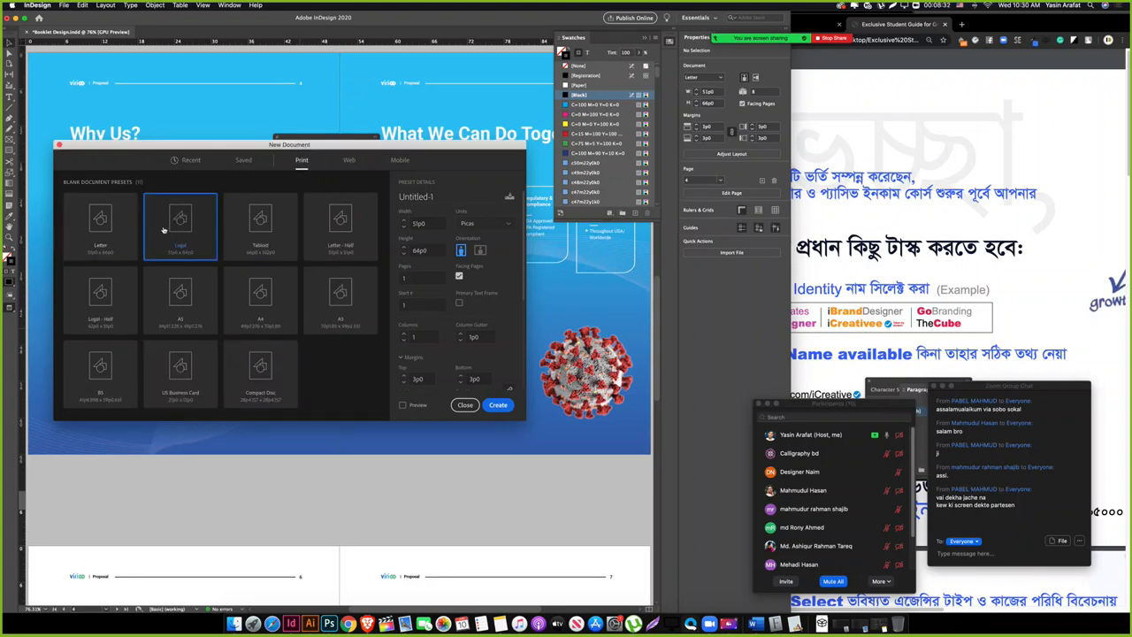
{"action": "left_click", "coordinate": [498, 404]}
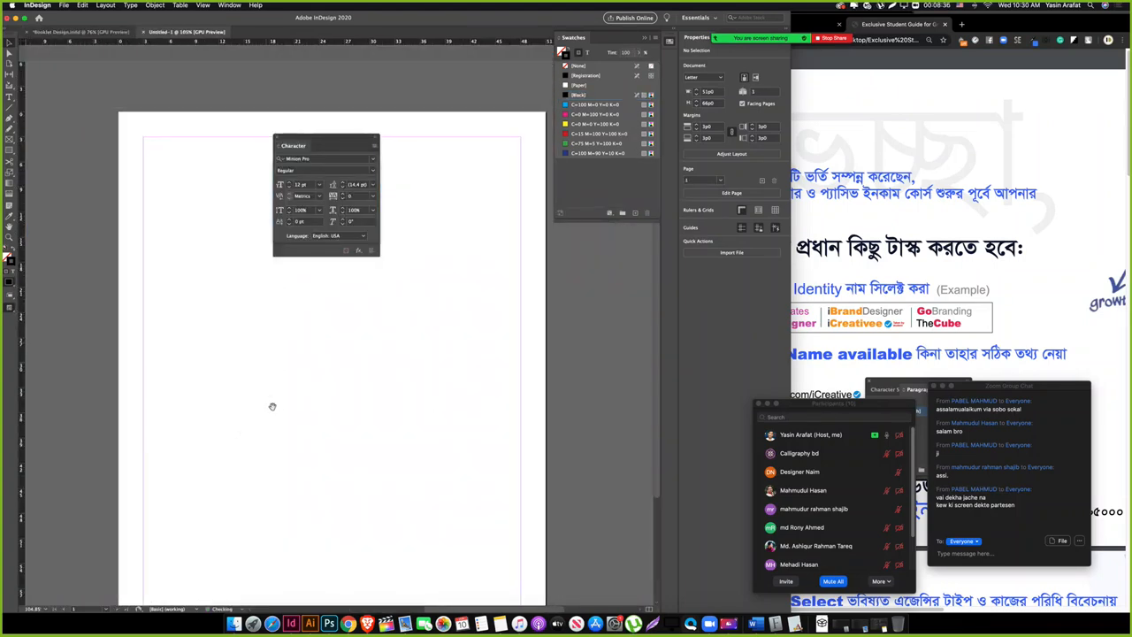
Step: Dock the Effects panel under Character settings and pan the page view
{"action": "left_click_drag", "start_coordinate": [332, 138], "coordinate": [609, 237]}
{"action": "left_click_drag", "start_coordinate": [306, 161], "coordinate": [570, 356]}
{"action": "left_click_drag", "start_coordinate": [171, 242], "coordinate": [240, 250]}
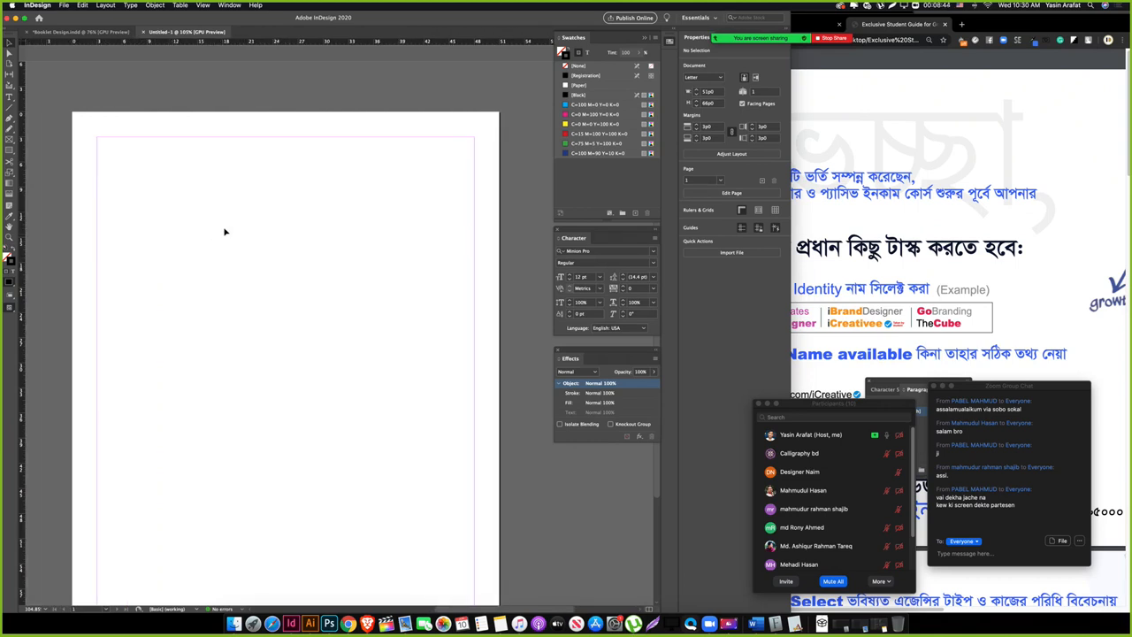
Step: Add the heading 'Brand design homework submission' at 30 pt near the page top
{"action": "key", "text": "t"}
{"action": "left_click_drag", "start_coordinate": [148, 172], "coordinate": [453, 228]}
{"action": "type", "text": "Brand"}
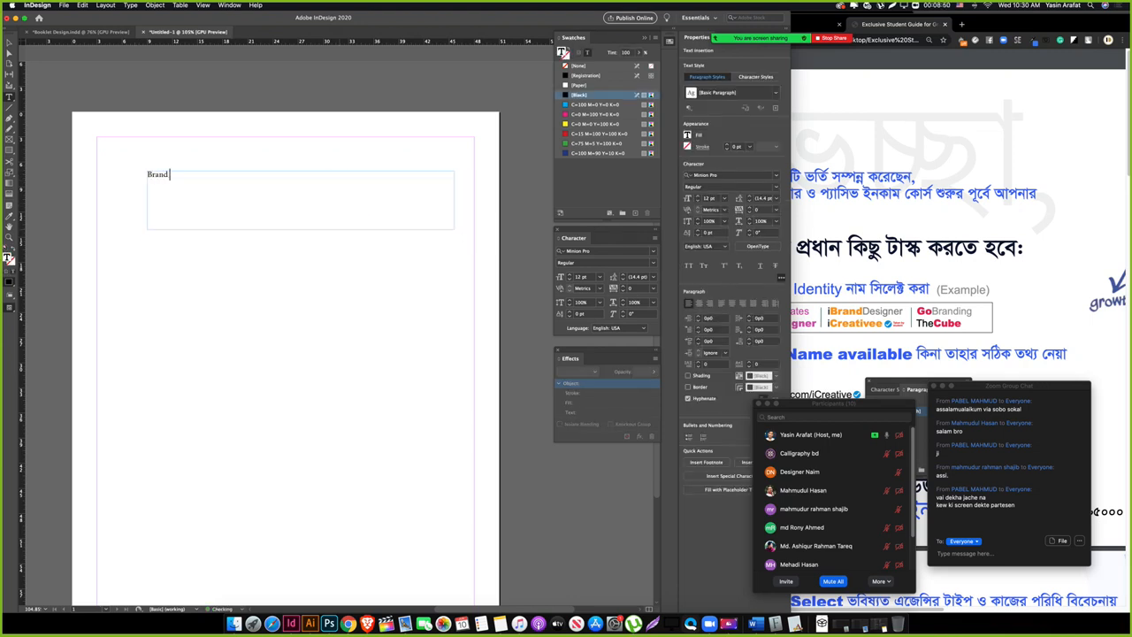
{"action": "type", "text": " design homework submission"}
{"action": "key", "text": "super+a"}
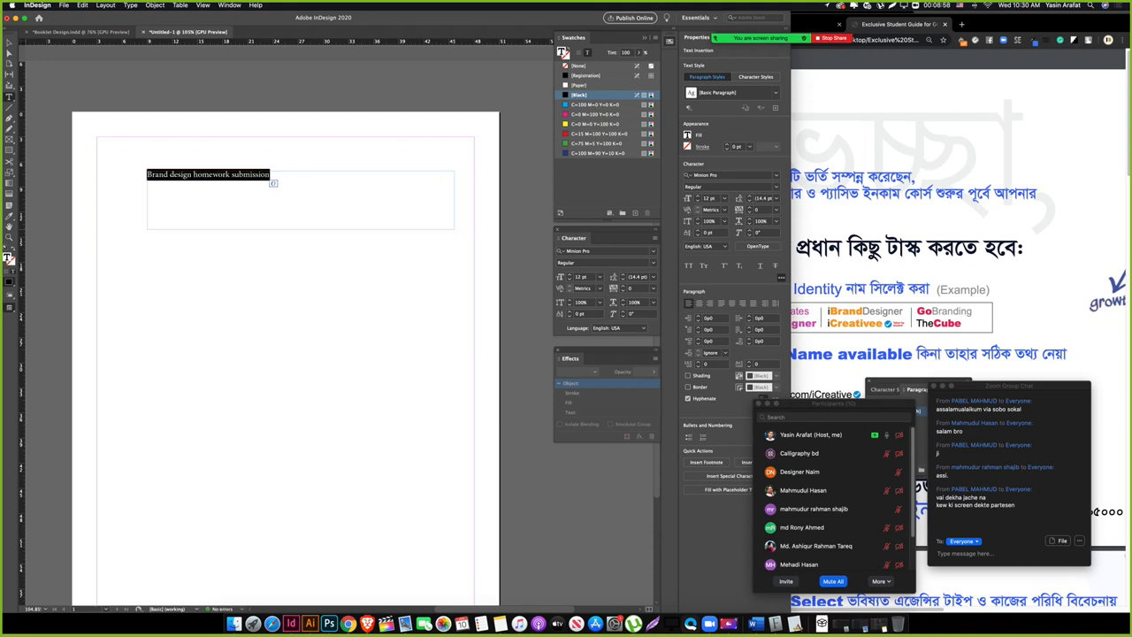
{"action": "key", "text": "super+shift+period"}
{"action": "key", "text": "super+shift+period"}
{"action": "key", "text": "super+shift+period"}
{"action": "key", "text": "super+shift+period"}
{"action": "key", "text": "super+shift+period"}
{"action": "key", "text": "super+shift+period"}
{"action": "key", "text": "super+shift+period"}
{"action": "key", "text": "super+shift+period"}
{"action": "key", "text": "super+shift+period"}
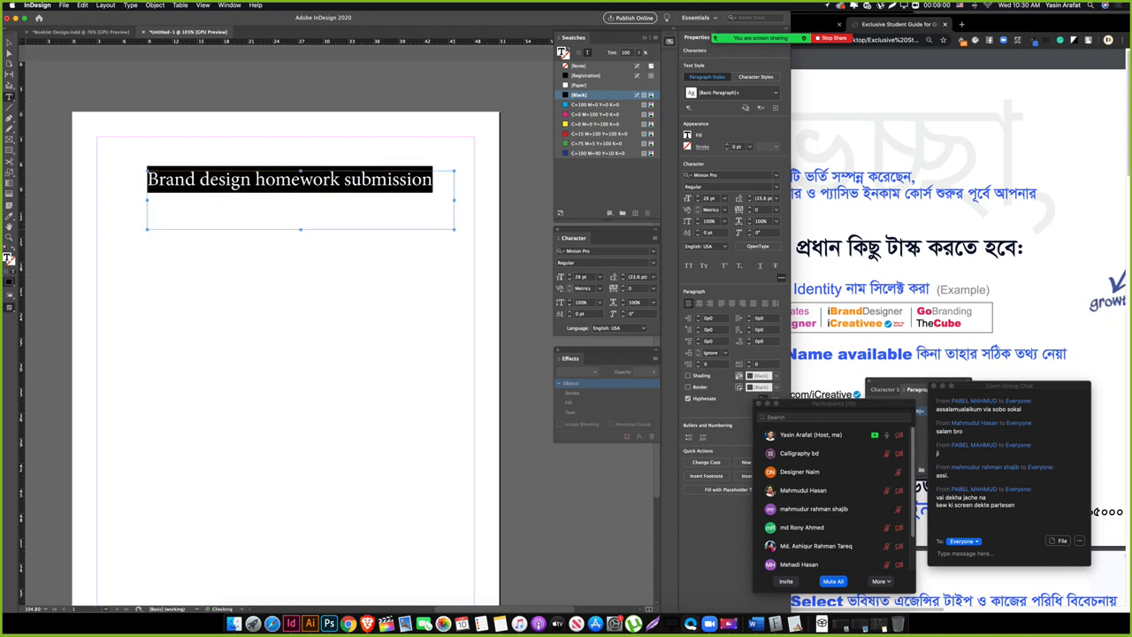
{"action": "key", "text": "Escape"}
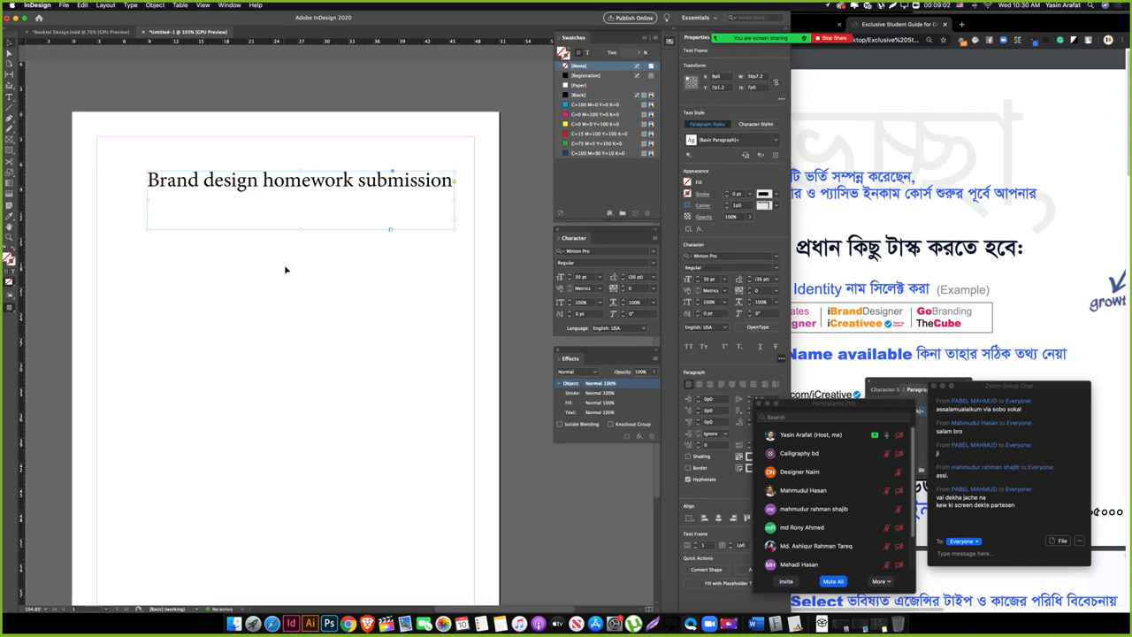
{"action": "left_click_drag", "start_coordinate": [301, 229], "coordinate": [301, 195]}
{"action": "left_click", "coordinate": [306, 254]}
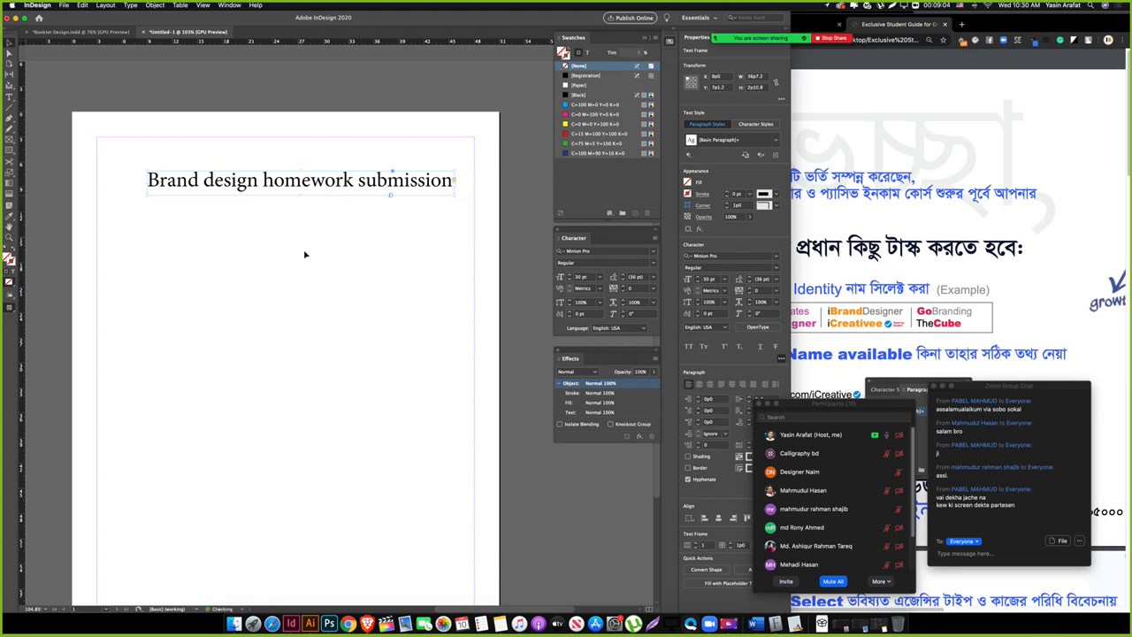
Step: Draw a new text frame below the heading
{"action": "left_click_drag", "start_coordinate": [250, 289], "coordinate": [261, 248]}
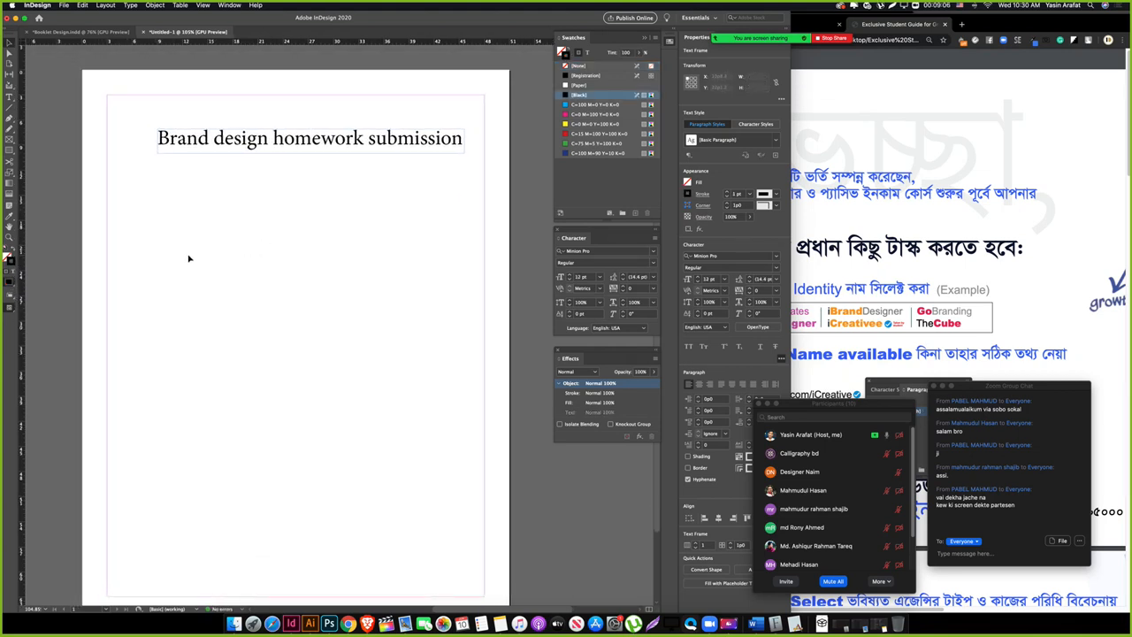
{"action": "key", "text": "t"}
{"action": "left_click_drag", "start_coordinate": [158, 179], "coordinate": [455, 188]}
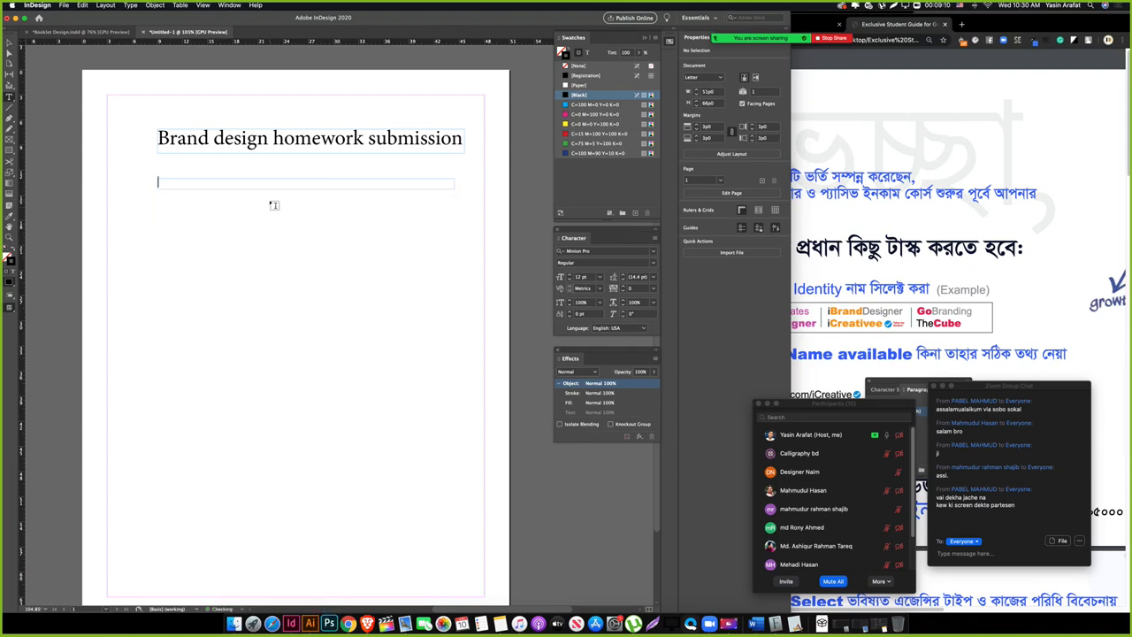
Step: Type the question 'What's your brand name?' in the frame under the heading
{"action": "type", "text": "What"}
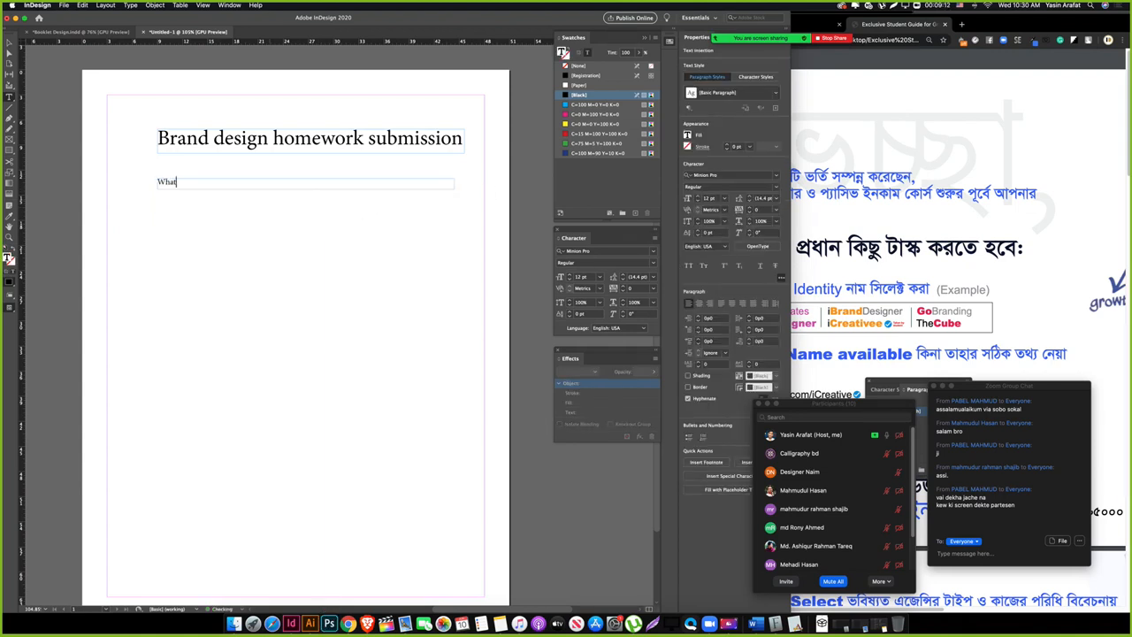
{"action": "type", "text": "’s your brand name?"}
{"action": "key", "text": "Escape"}
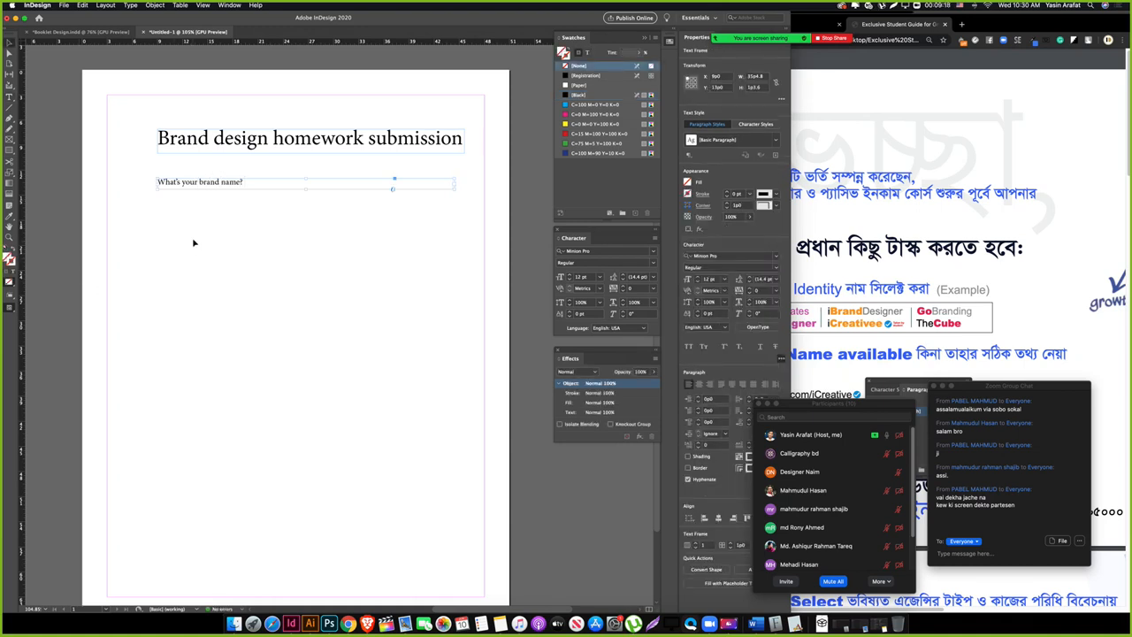
{"action": "left_click", "coordinate": [198, 242]}
{"action": "left_click", "coordinate": [176, 205]}
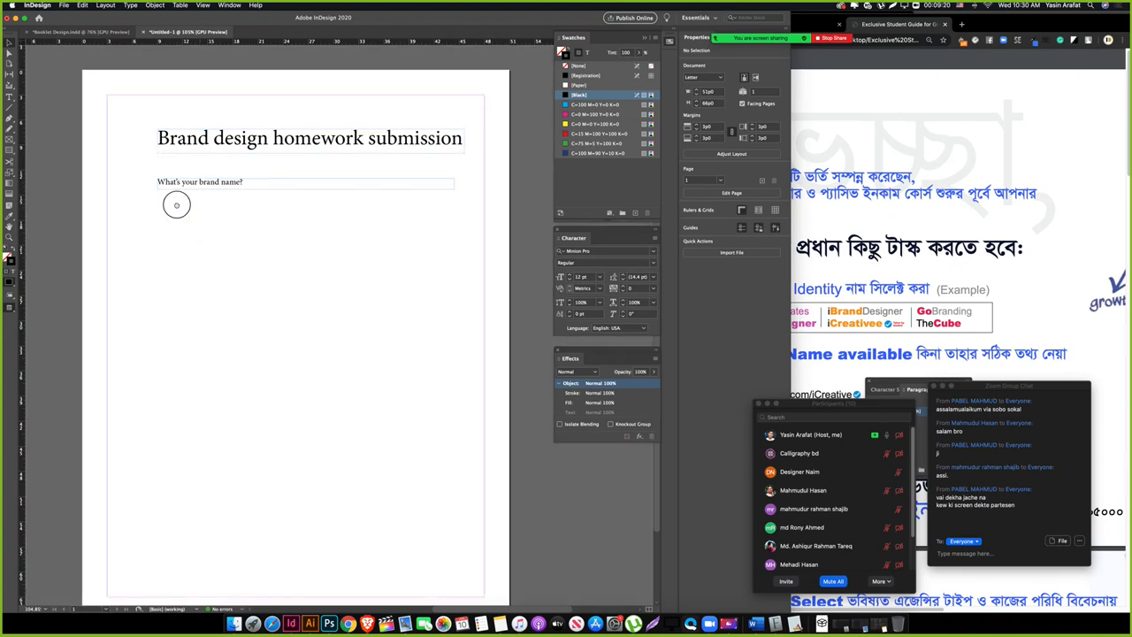
Step: Draw an empty answer frame below the brand-name question
{"action": "scroll", "coordinate": [173, 229], "scroll_direction": "up", "scroll_amount": 2}
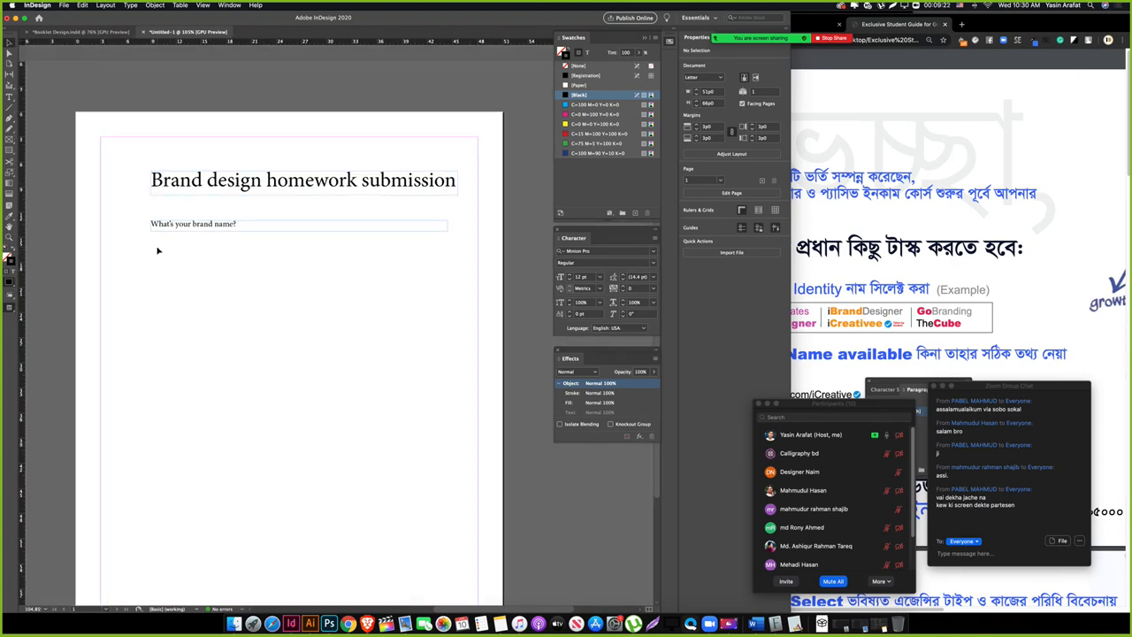
{"action": "key", "text": "t"}
{"action": "left_click_drag", "start_coordinate": [156, 238], "coordinate": [448, 255]}
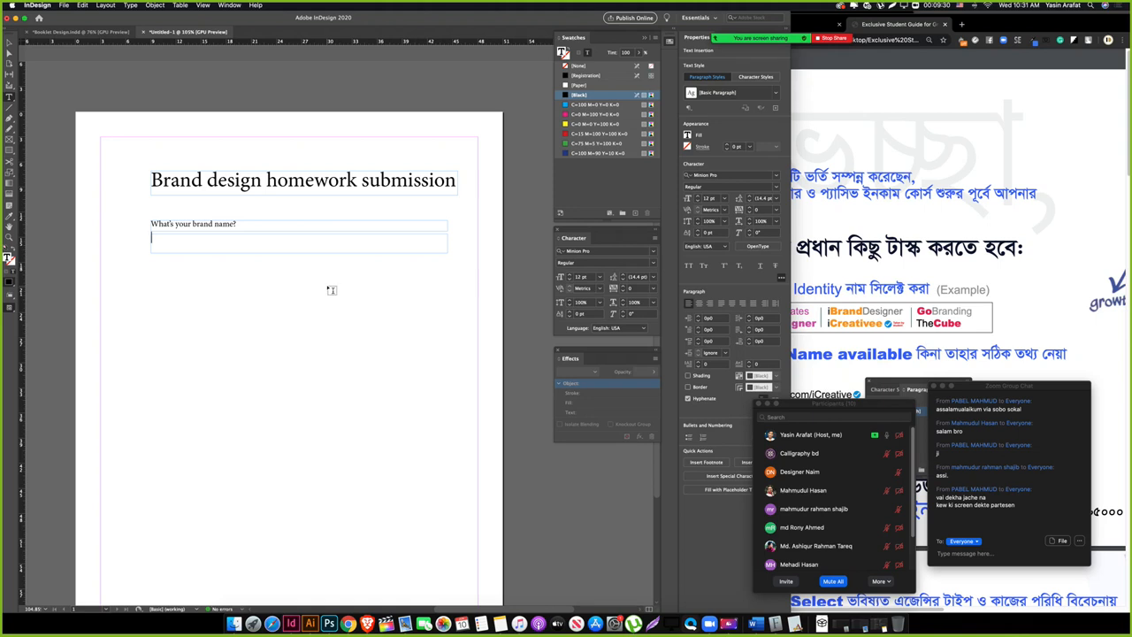
{"action": "key", "text": "Escape"}
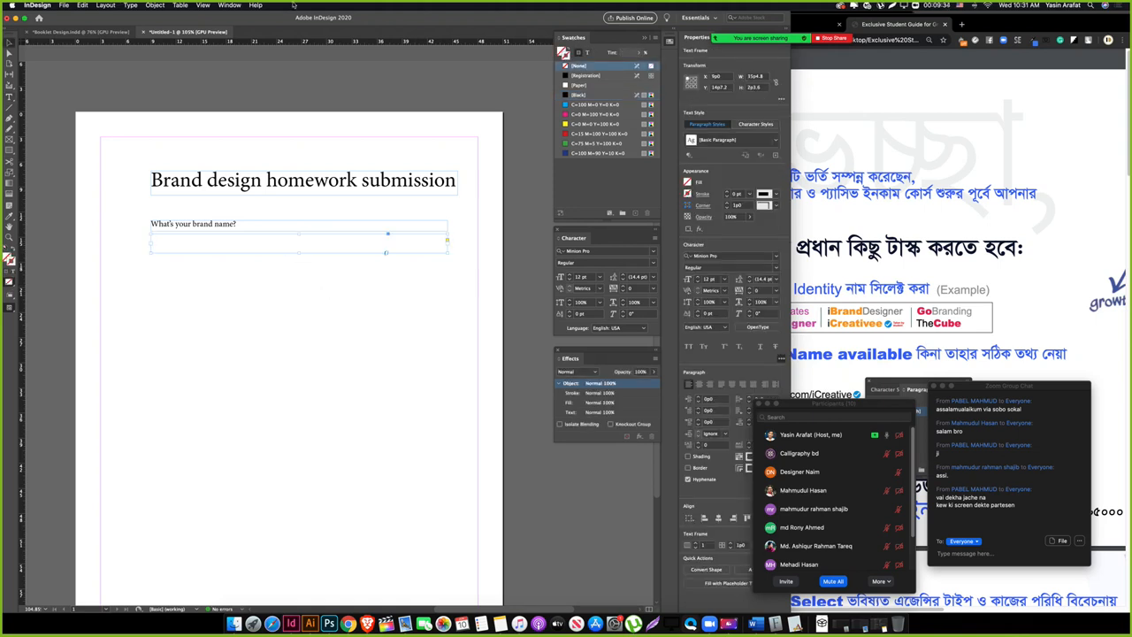
Step: Open the Buttons and Forms panel from Window > Interactive and dock it
{"action": "left_click", "coordinate": [229, 4]}
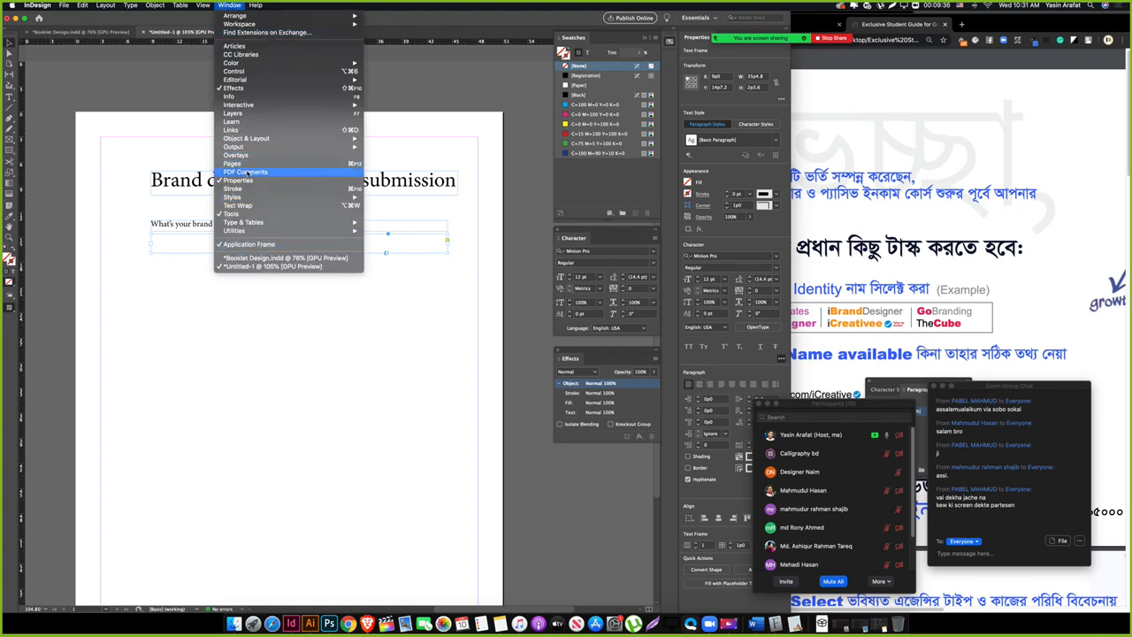
{"action": "mouse_move", "coordinate": [255, 200]}
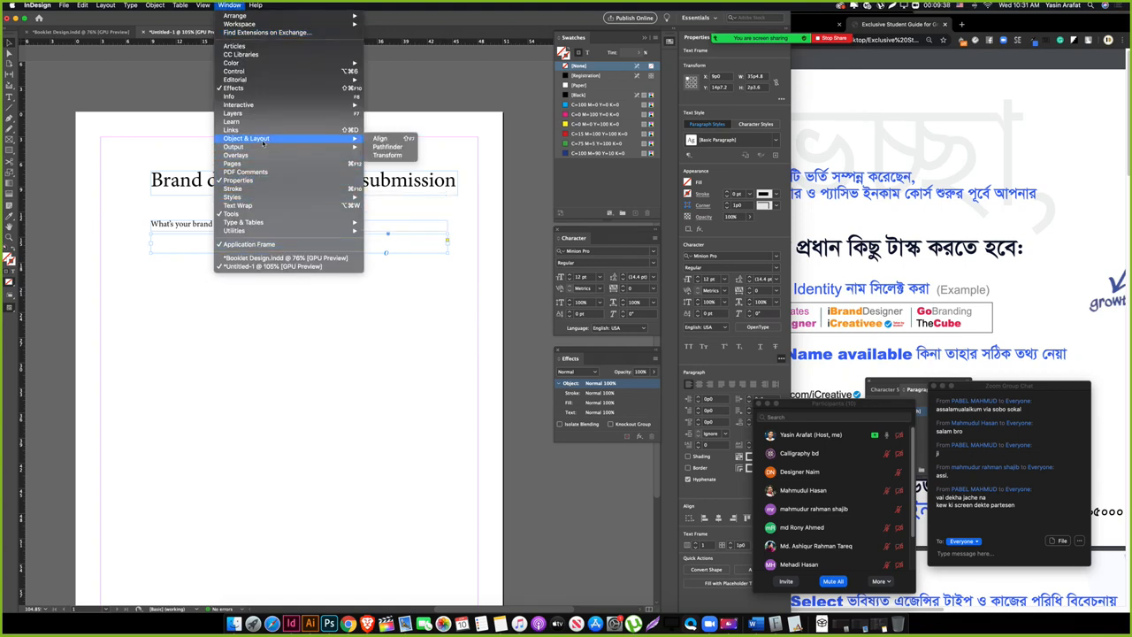
{"action": "mouse_move", "coordinate": [266, 107]}
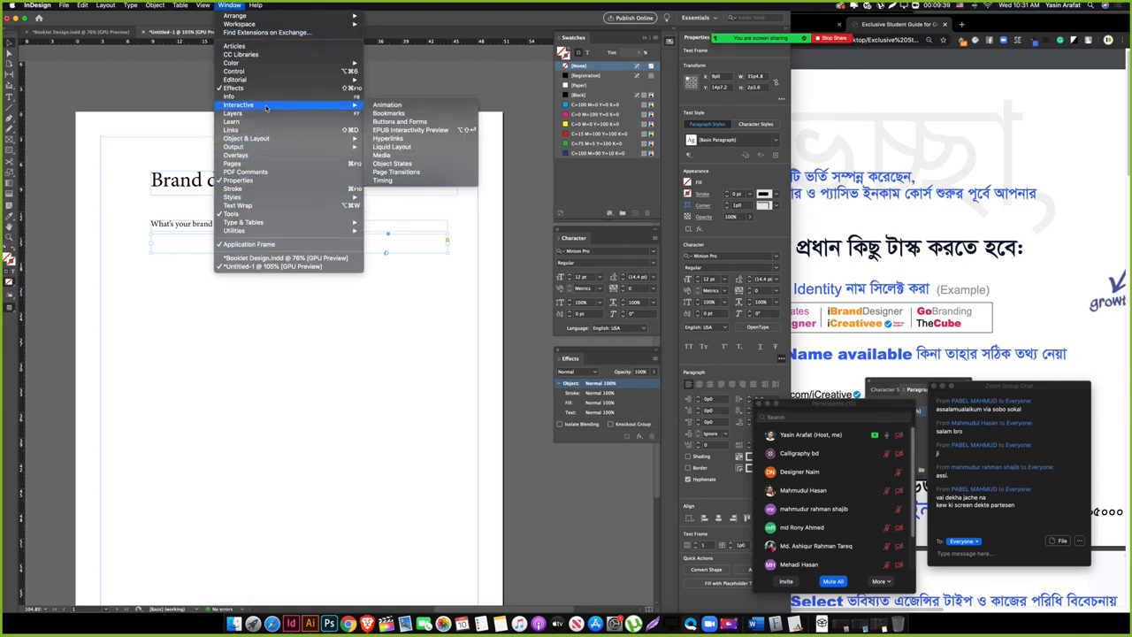
{"action": "left_click", "coordinate": [416, 124]}
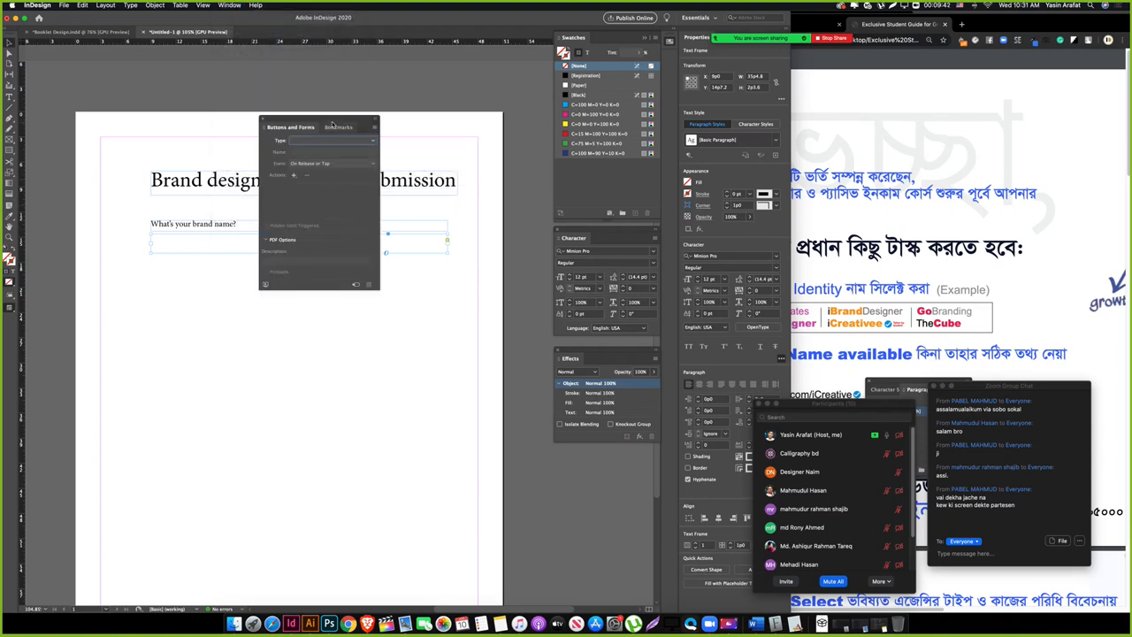
{"action": "left_click_drag", "start_coordinate": [332, 124], "coordinate": [613, 460]}
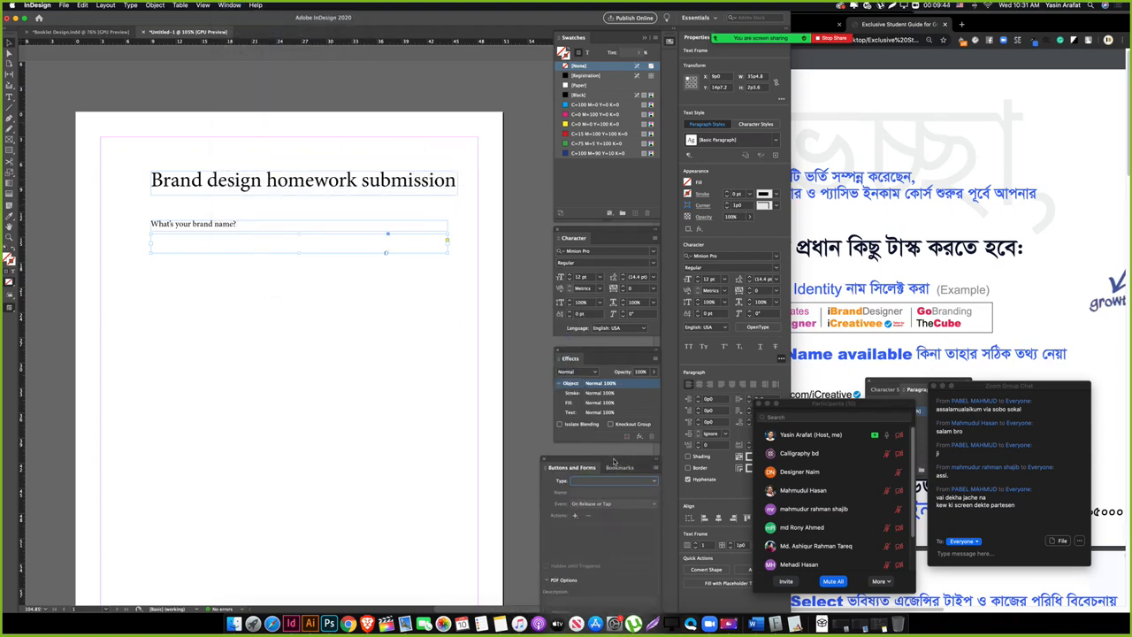
Step: Make the answer frame a Text Field with On Click event and font size 11
{"action": "left_click", "coordinate": [591, 481]}
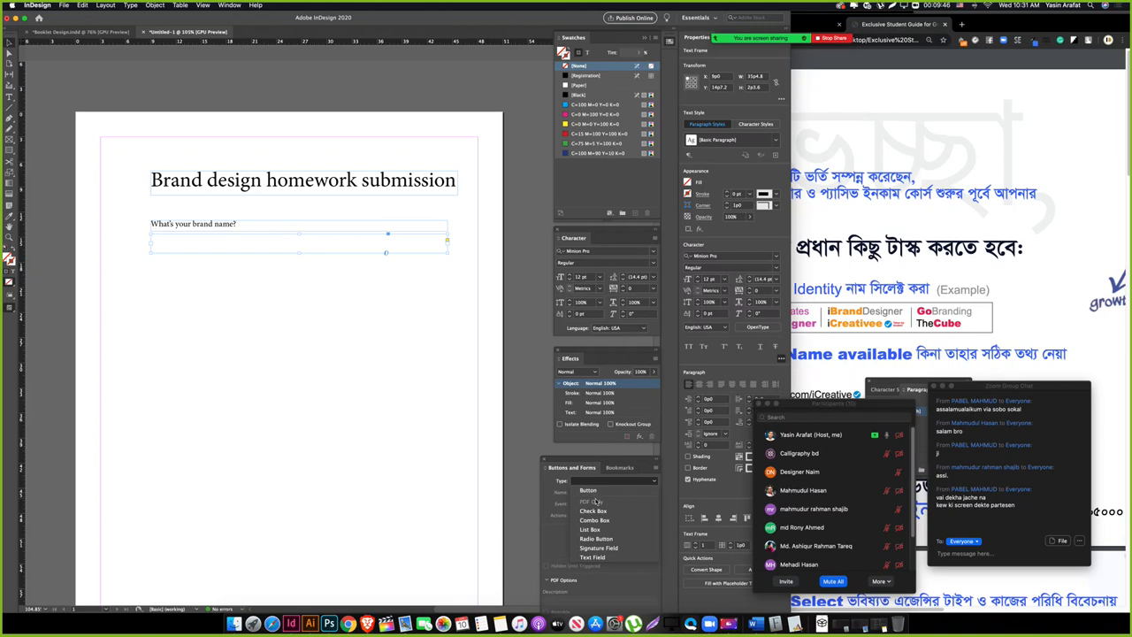
{"action": "left_click", "coordinate": [605, 557]}
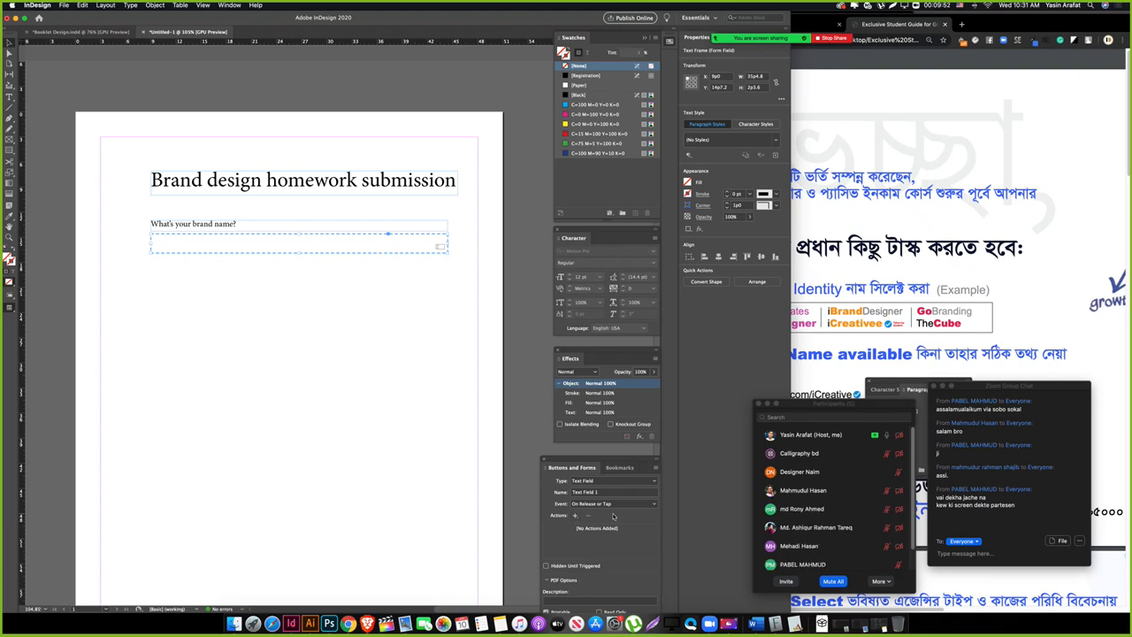
{"action": "left_click", "coordinate": [610, 503]}
{"action": "left_click", "coordinate": [610, 514]}
{"action": "left_click_drag", "start_coordinate": [623, 460], "coordinate": [521, 352]}
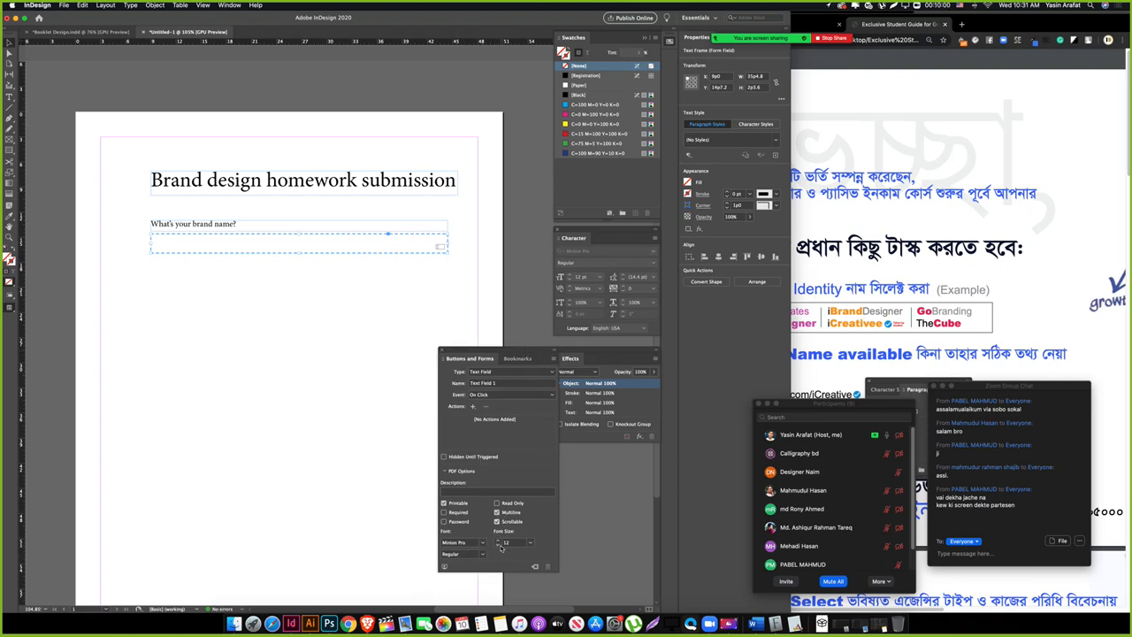
{"action": "left_click", "coordinate": [498, 545]}
Step: Select the question with its field, then select the brand-name question frame
{"action": "left_click", "coordinate": [377, 527]}
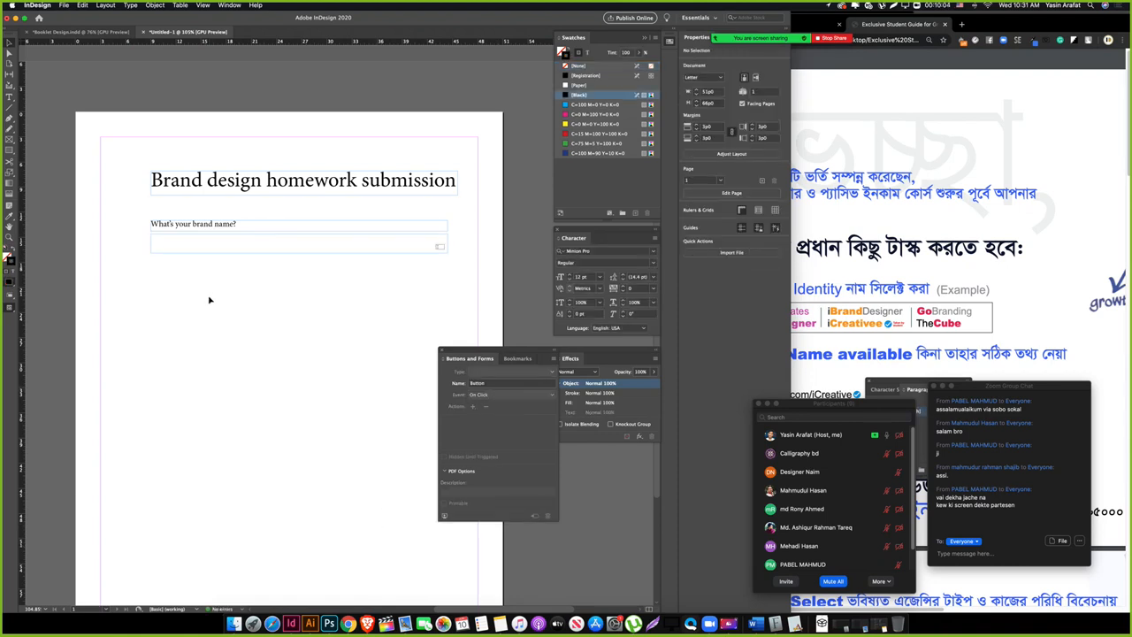
{"action": "left_click_drag", "start_coordinate": [135, 279], "coordinate": [249, 221]}
{"action": "left_click", "coordinate": [239, 326]}
{"action": "left_click", "coordinate": [207, 248]}
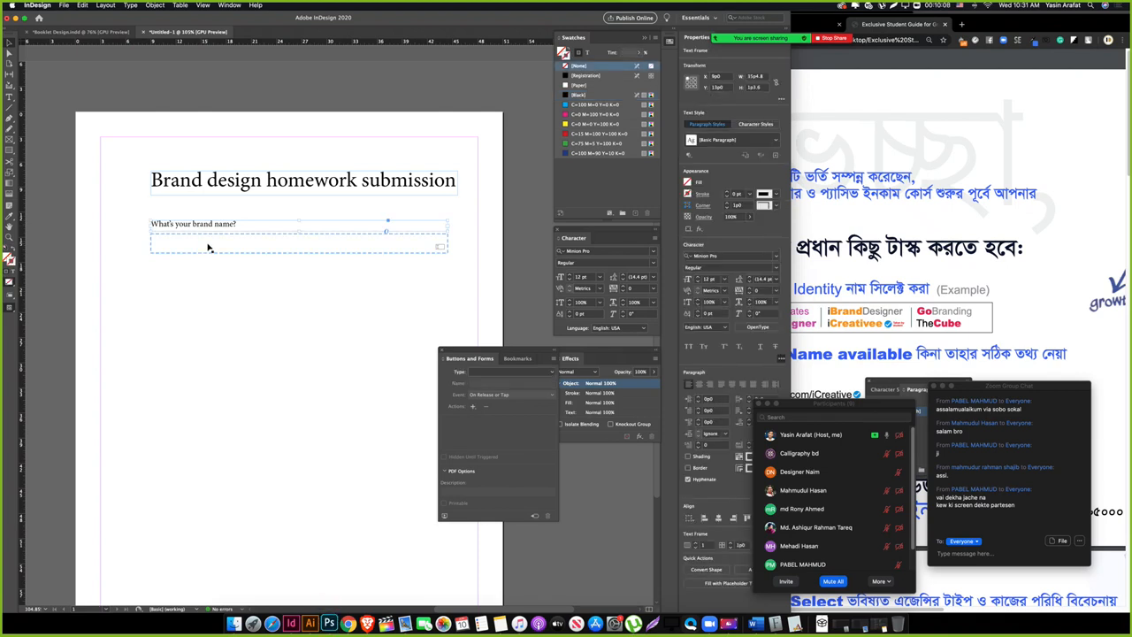
Step: Duplicate the question label and retype it as 'What services you sell on your brand'
{"action": "left_click_drag", "start_coordinate": [200, 226], "coordinate": [201, 275]}
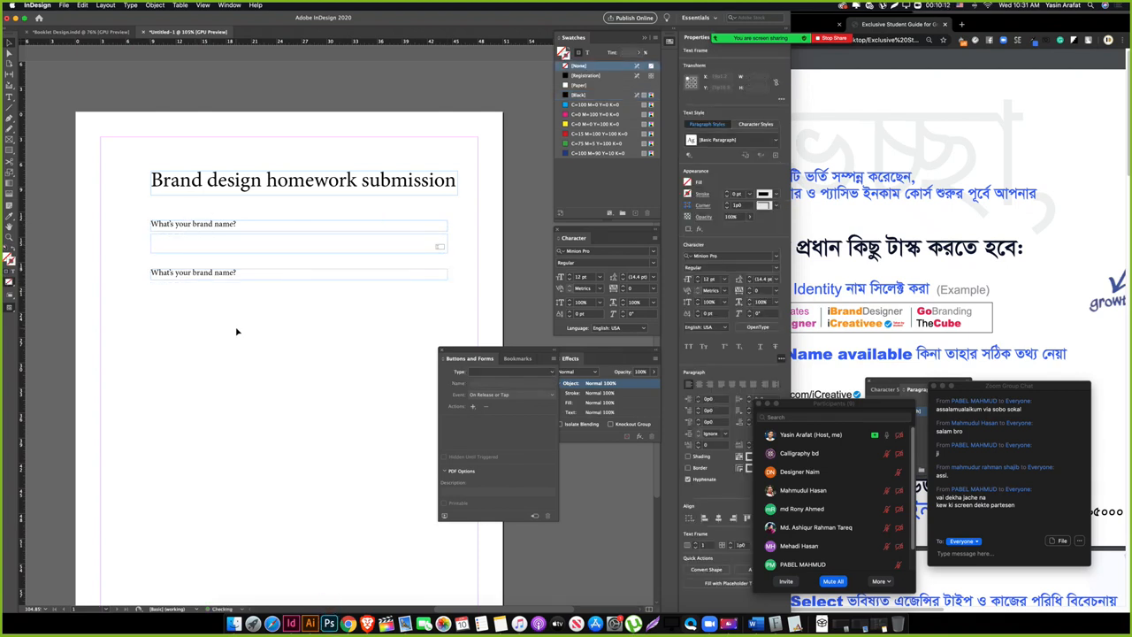
{"action": "double_click", "coordinate": [215, 268]}
{"action": "key", "text": "super+a"}
{"action": "type", "text": "Wha"}
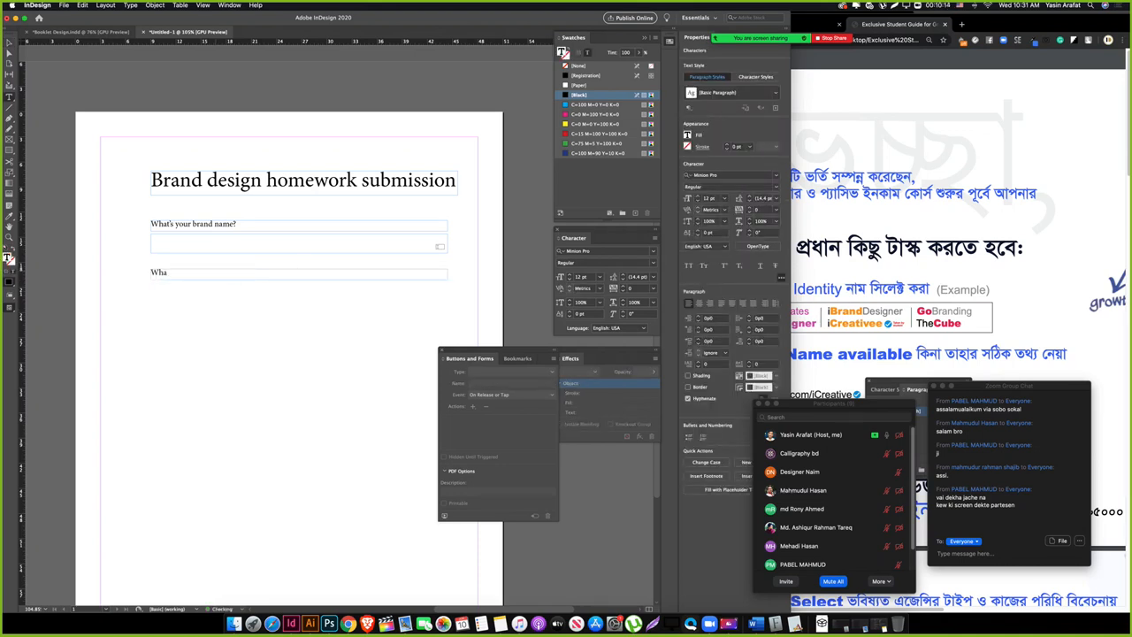
{"action": "type", "text": "t services you sell on"}
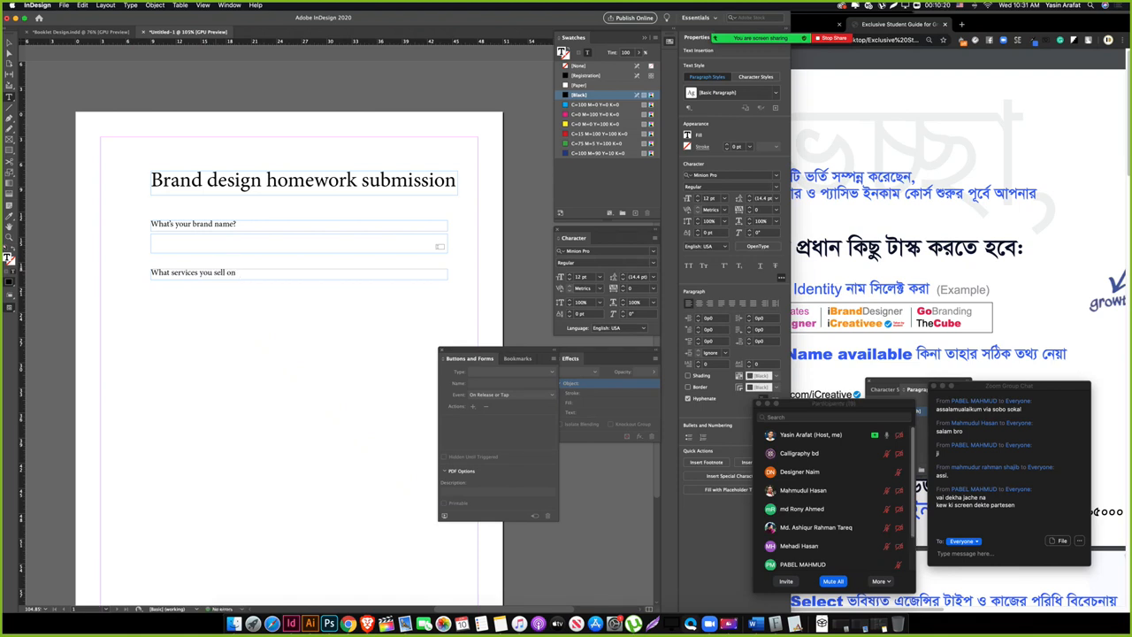
{"action": "type", "text": " your brand"}
{"action": "key", "text": "Escape"}
{"action": "left_click", "coordinate": [246, 317]}
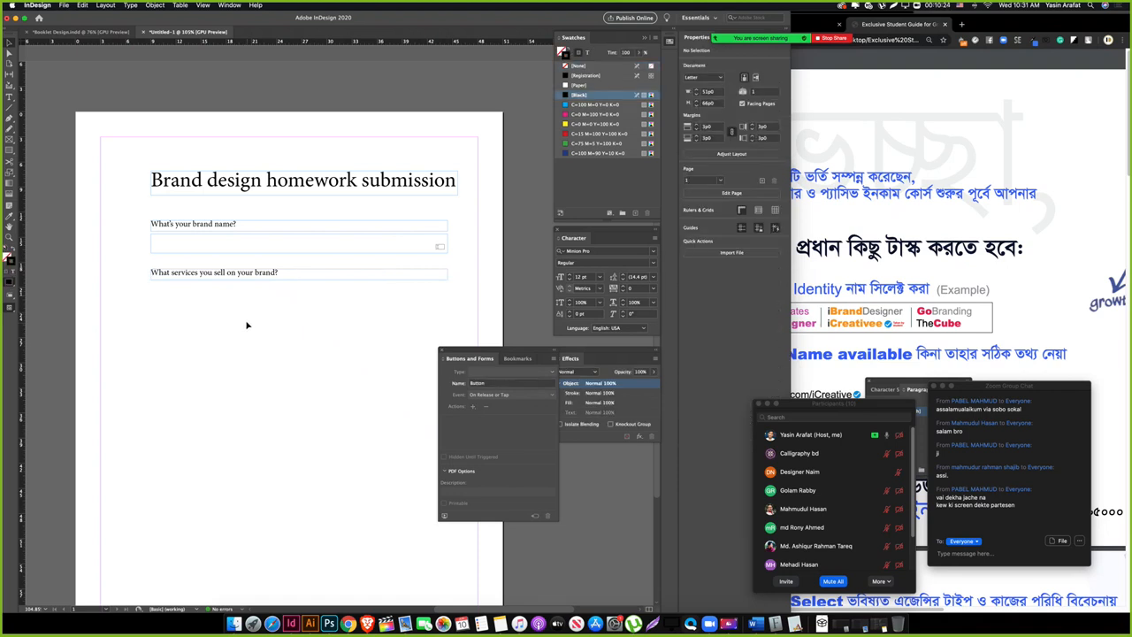
Step: Draw an empty answer box below the second question
{"action": "key", "text": "t"}
{"action": "left_click_drag", "start_coordinate": [150, 284], "coordinate": [447, 308]}
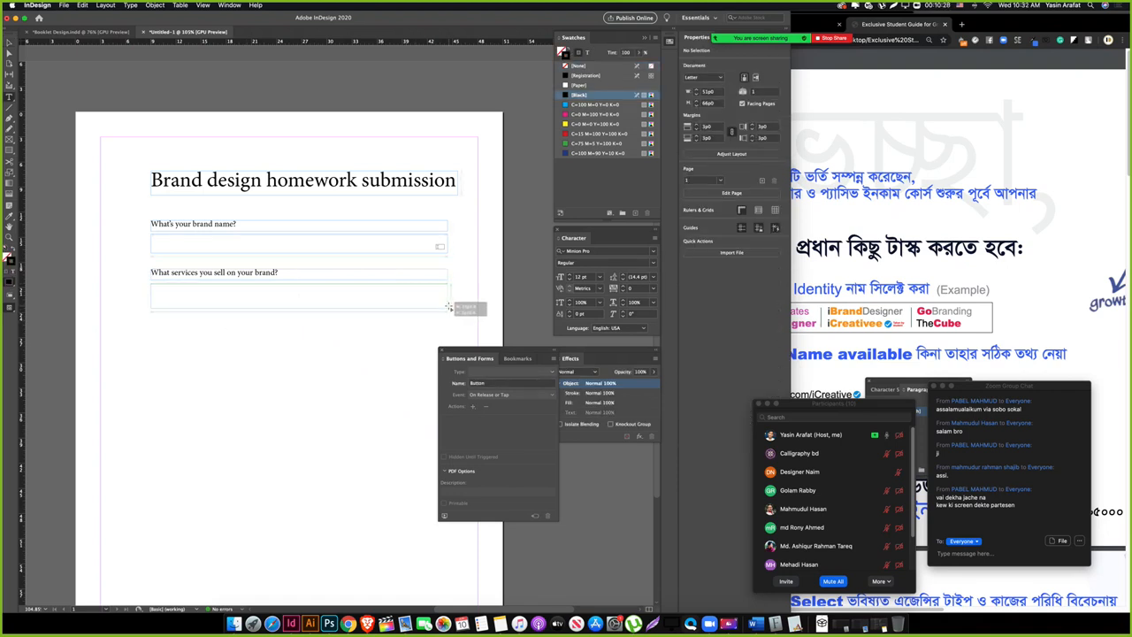
{"action": "left_click", "coordinate": [267, 338]}
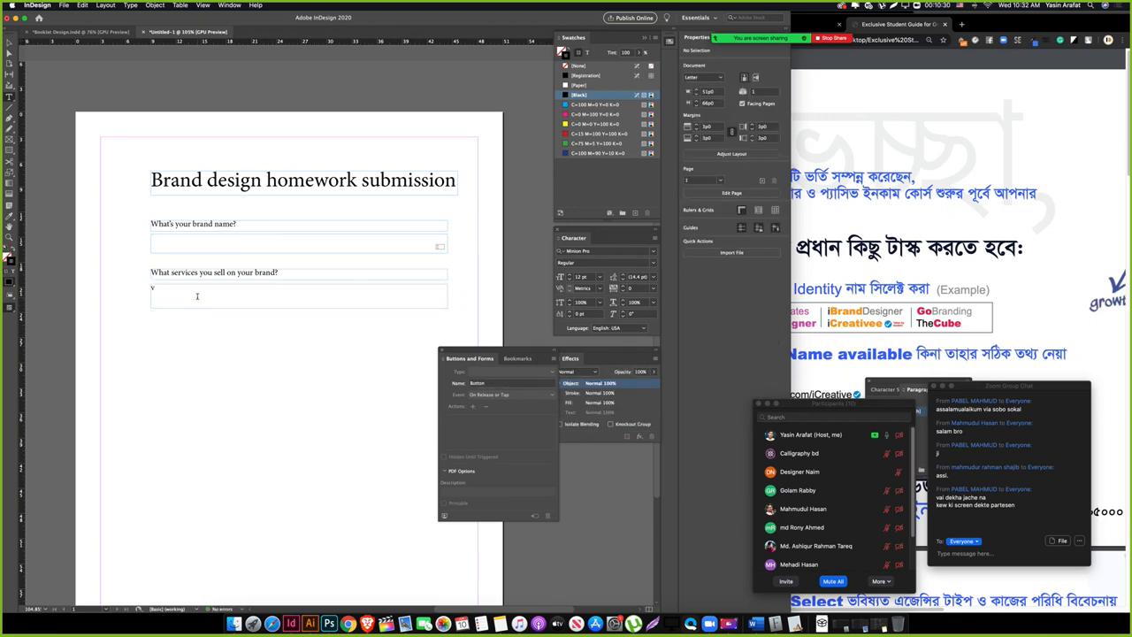
{"action": "left_click", "coordinate": [197, 294]}
{"action": "key", "text": "Escape"}
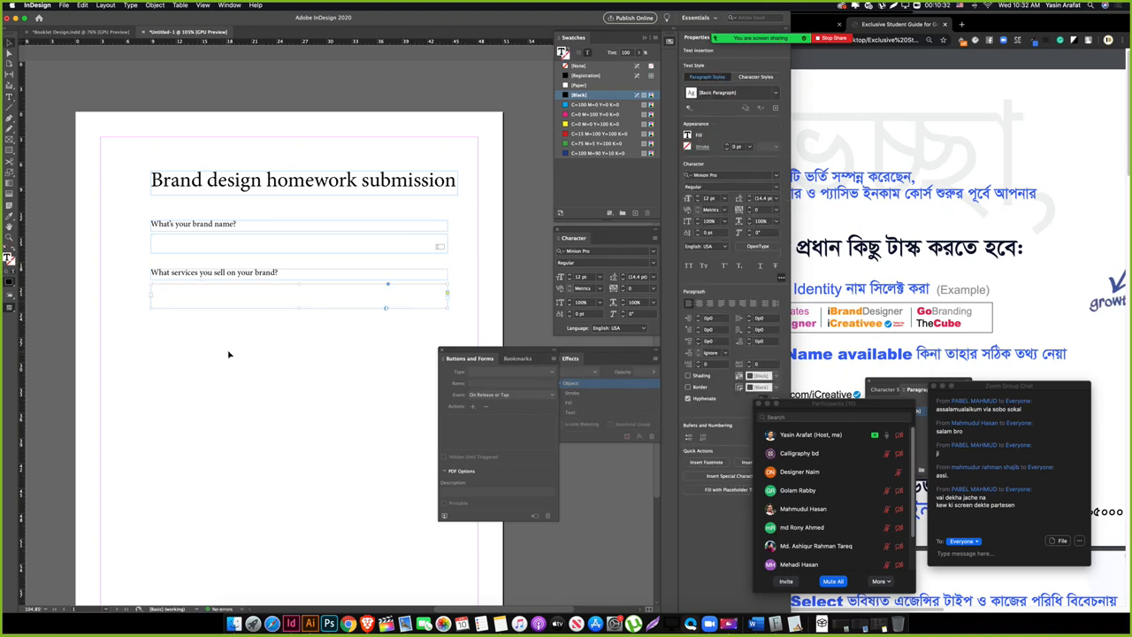
{"action": "left_click", "coordinate": [227, 353]}
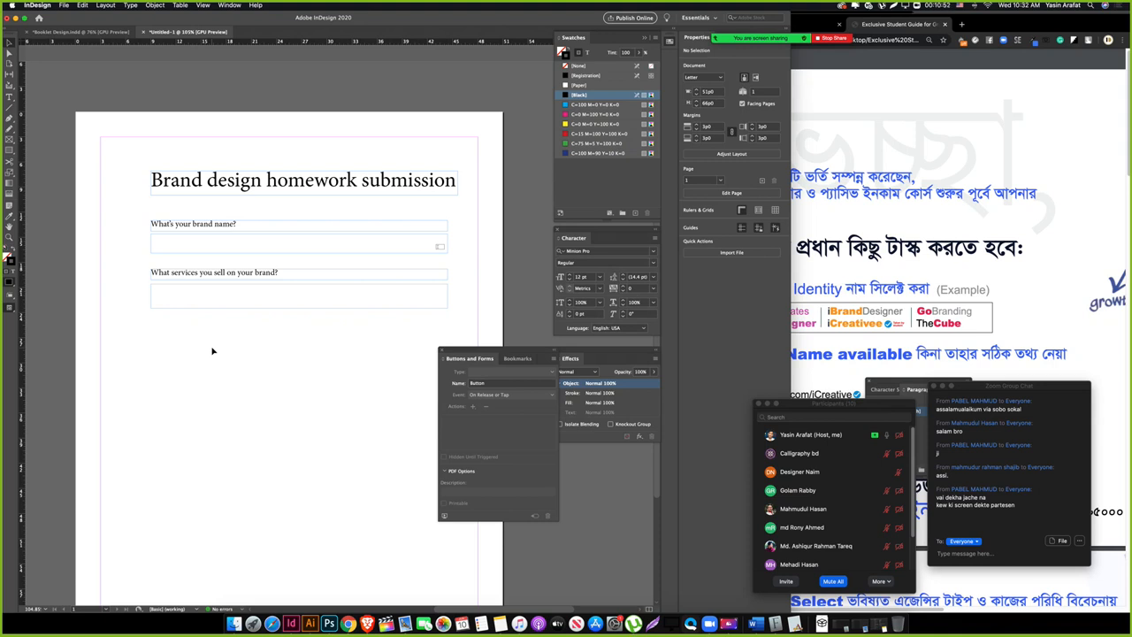
Step: Make the box under the second question a Text Field with an On Click event
{"action": "left_click", "coordinate": [256, 291]}
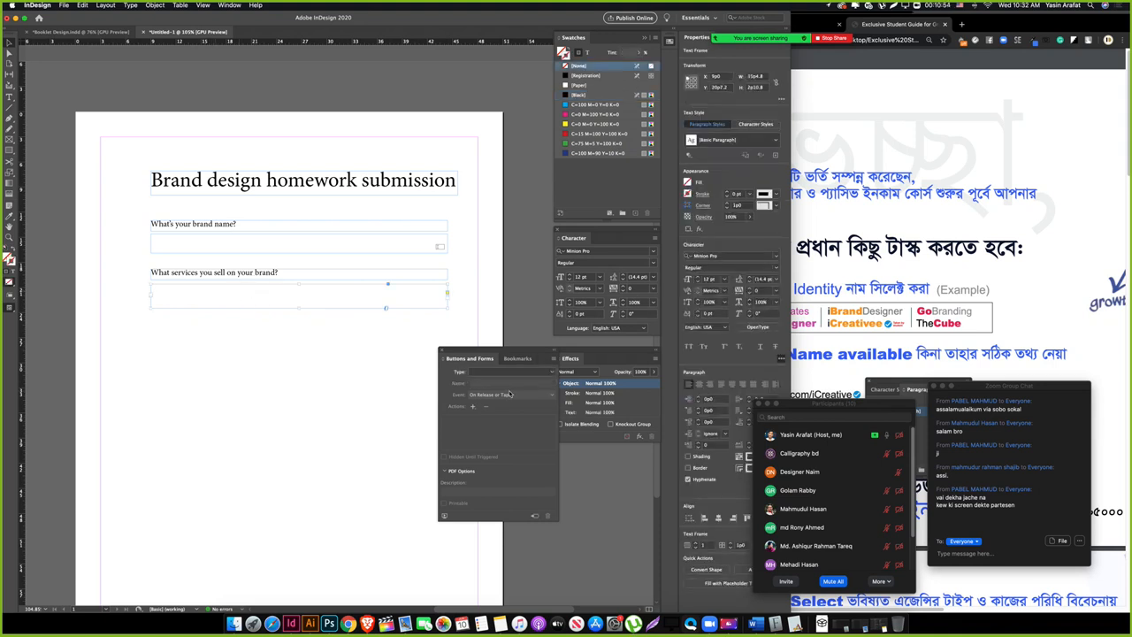
{"action": "left_click", "coordinate": [522, 371]}
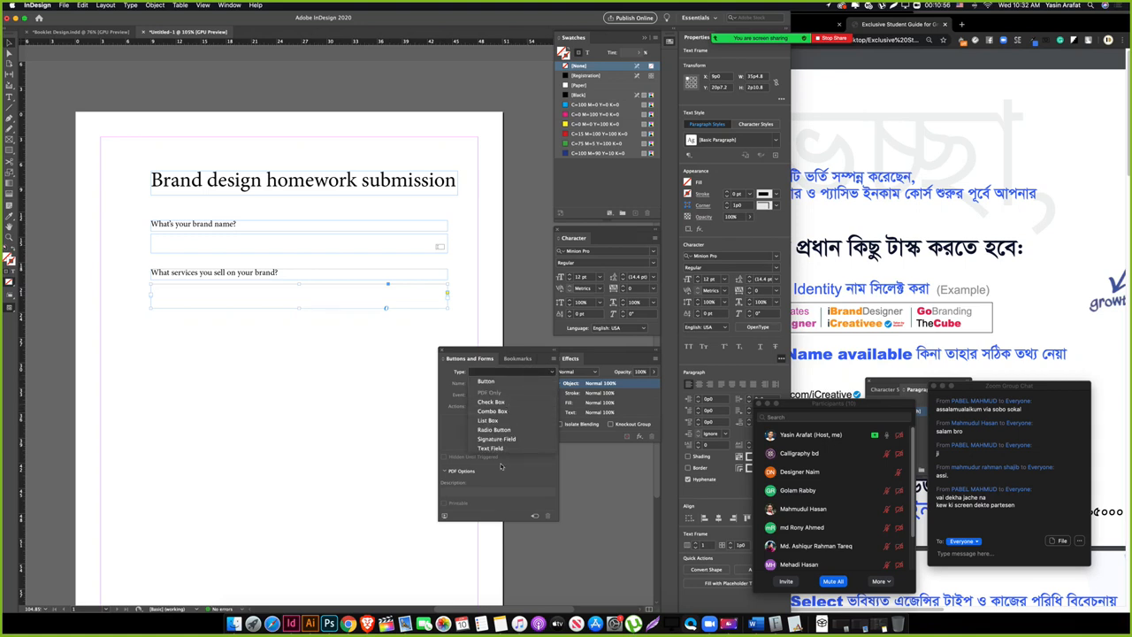
{"action": "left_click", "coordinate": [501, 449]}
{"action": "left_click", "coordinate": [511, 394]}
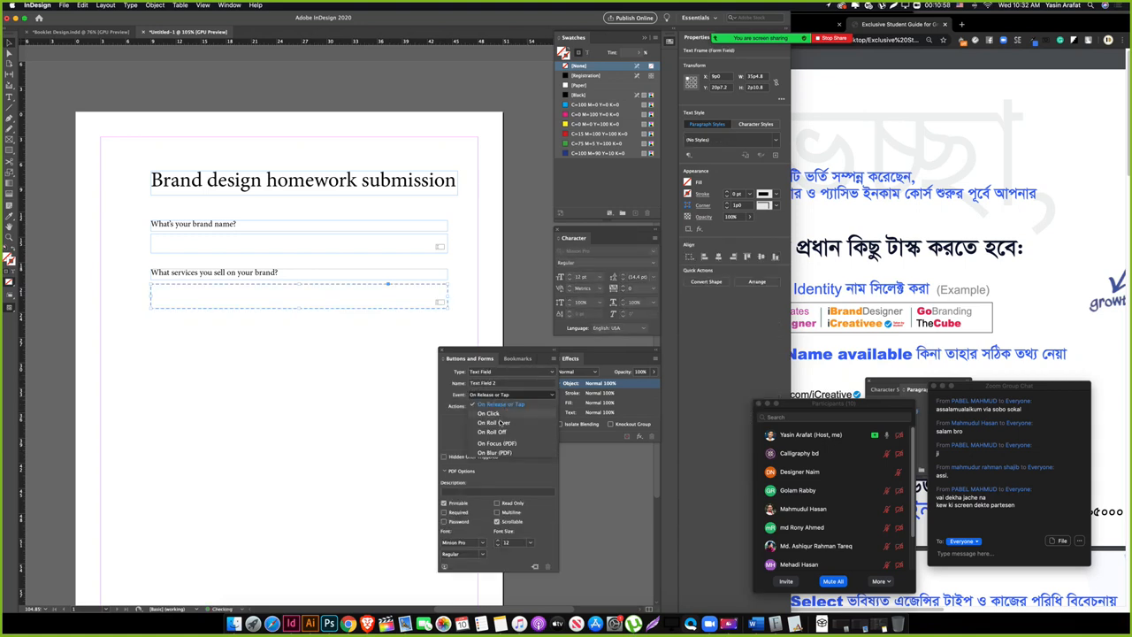
{"action": "left_click", "coordinate": [497, 413]}
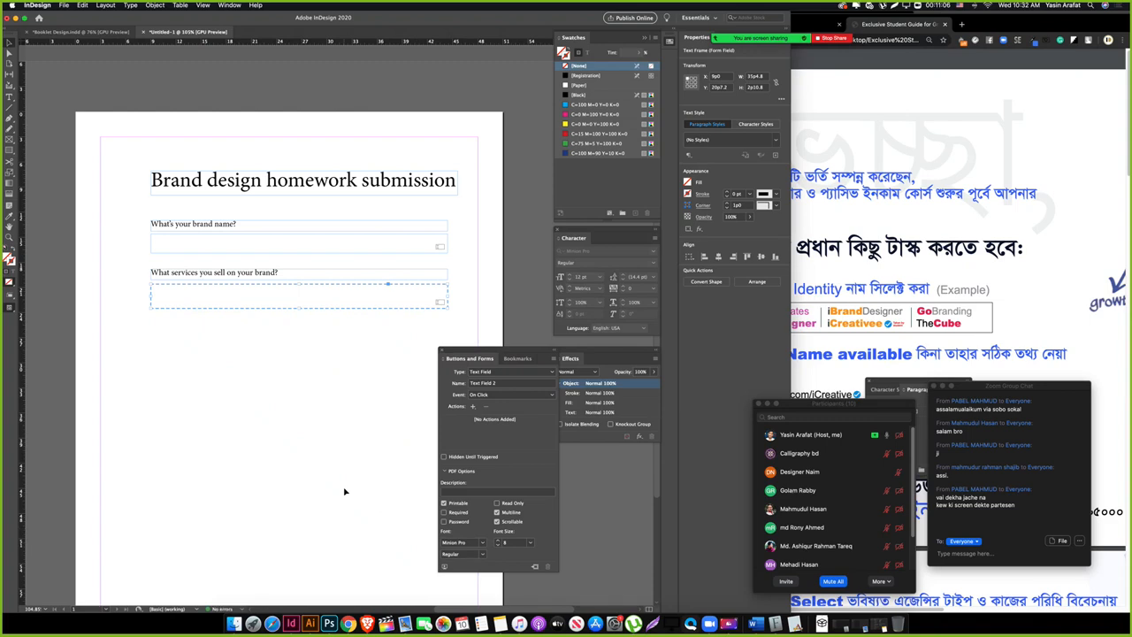
{"action": "left_click", "coordinate": [223, 371]}
Step: Select both form fields on the page, then select the second field
{"action": "scroll", "coordinate": [274, 325], "scroll_direction": "right", "scroll_amount": 1}
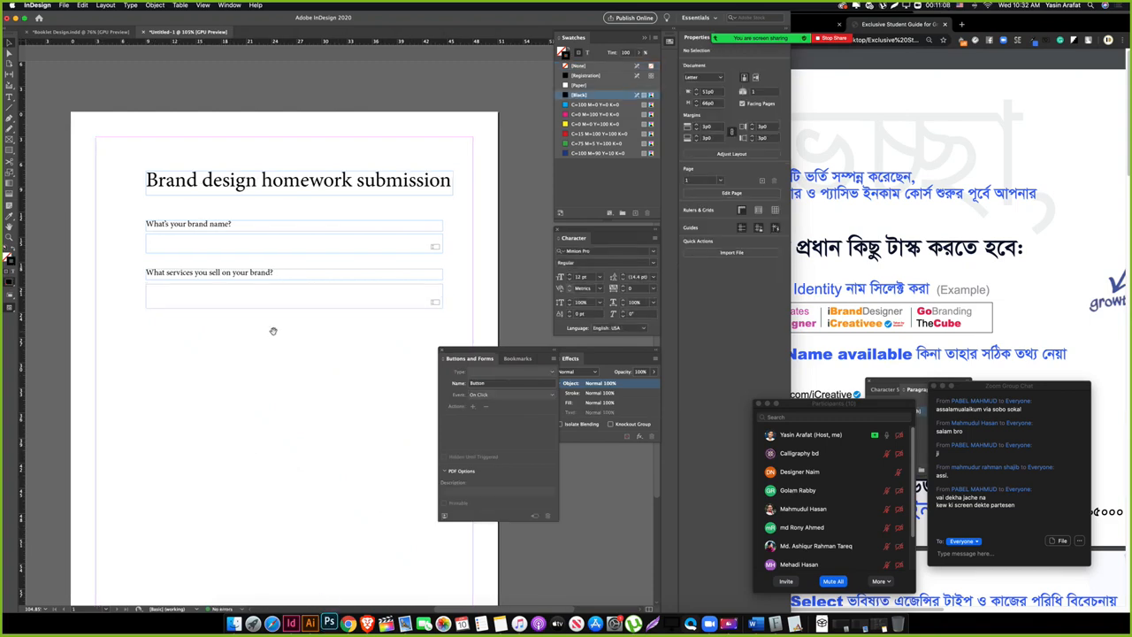
{"action": "left_click_drag", "start_coordinate": [203, 349], "coordinate": [299, 270]}
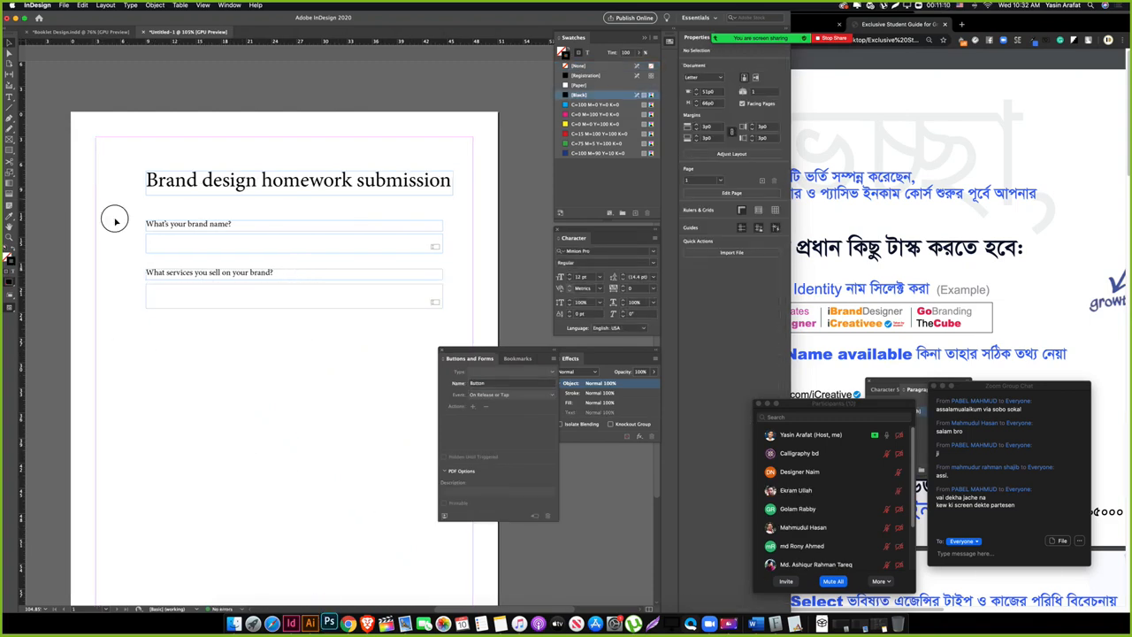
{"action": "left_click_drag", "start_coordinate": [112, 218], "coordinate": [232, 349]}
{"action": "left_click", "coordinate": [234, 352]}
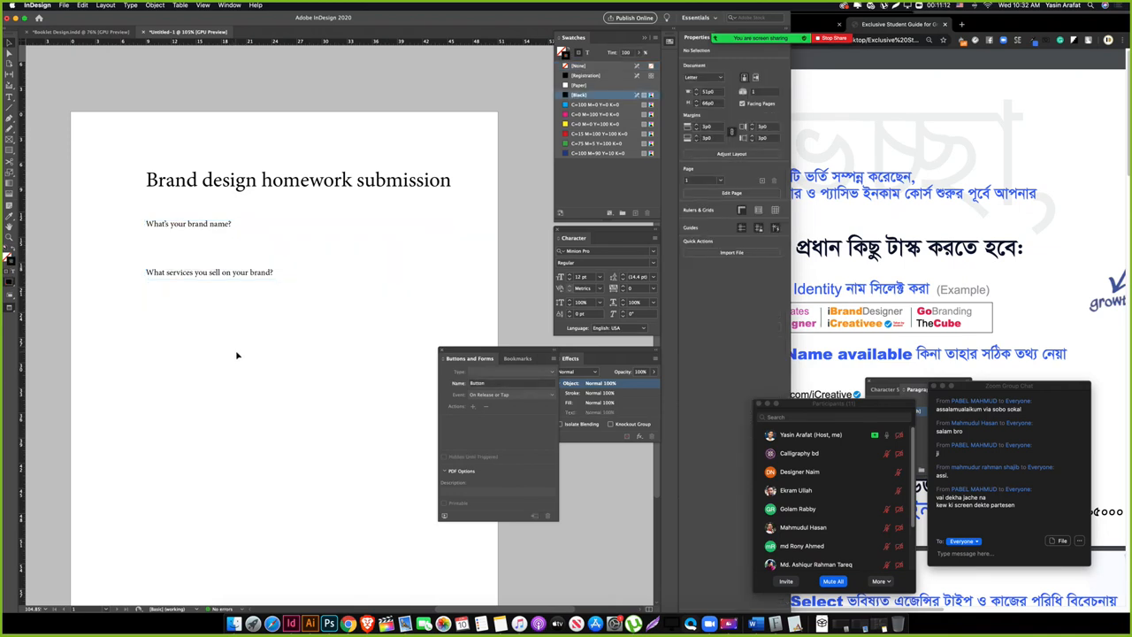
{"action": "scroll", "coordinate": [212, 331], "scroll_direction": "down", "scroll_amount": 1}
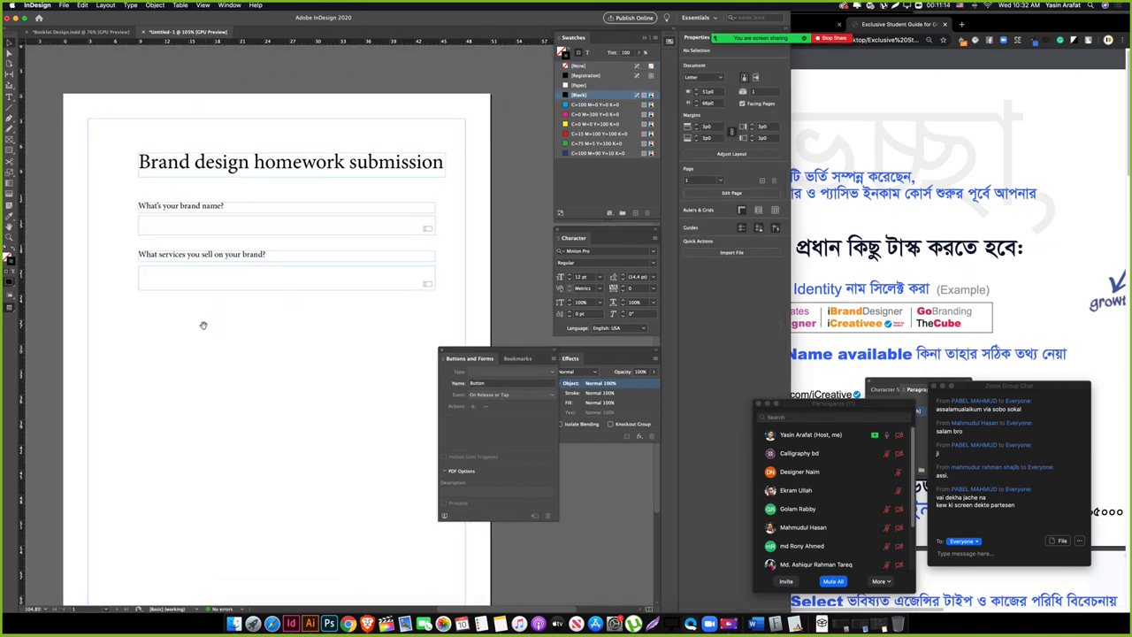
{"action": "left_click", "coordinate": [180, 278]}
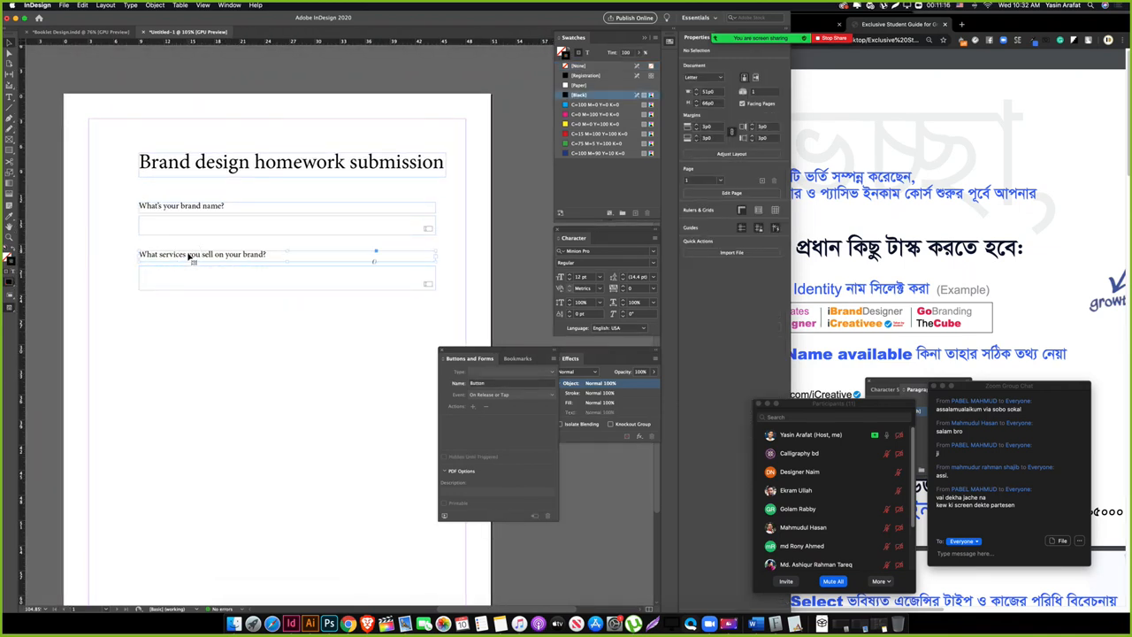
Step: Duplicate the second question and retype it as 'What's logo design purposes and what are the colors? as the PDF says'
{"action": "left_click_drag", "start_coordinate": [221, 258], "coordinate": [259, 342]}
{"action": "left_click", "coordinate": [235, 344]}
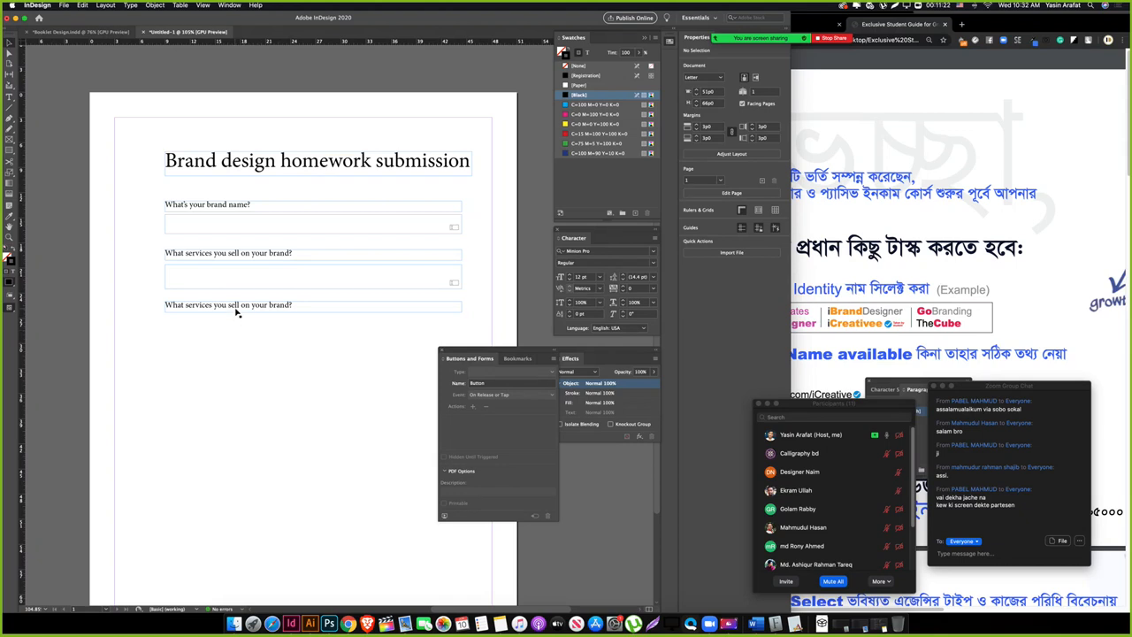
{"action": "triple_click", "coordinate": [236, 305]}
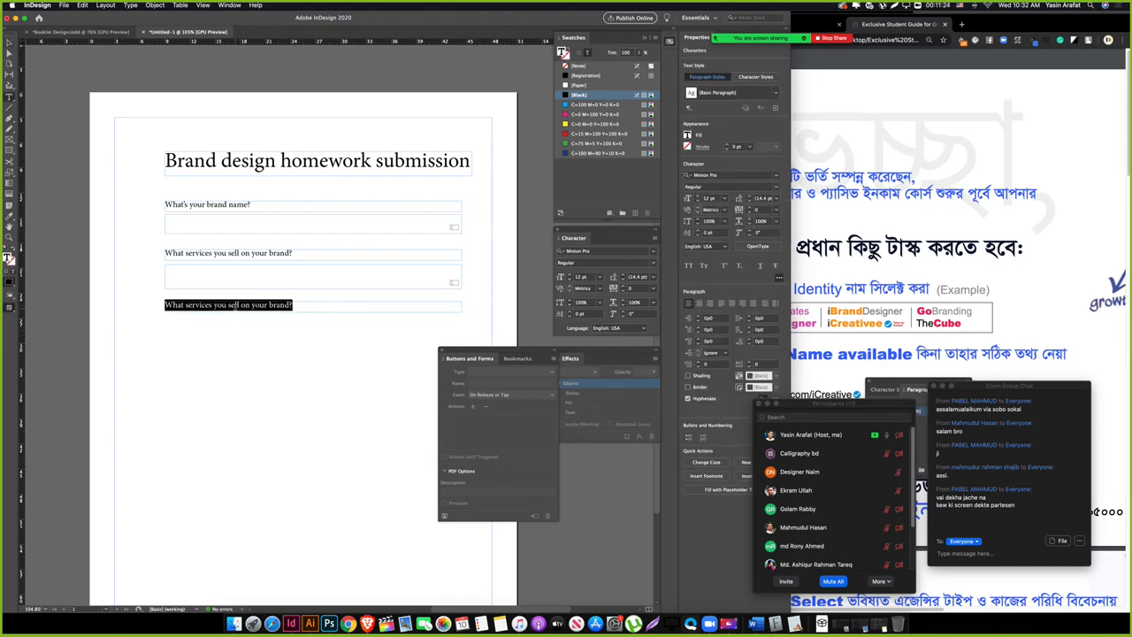
{"action": "type", "text": "What's"}
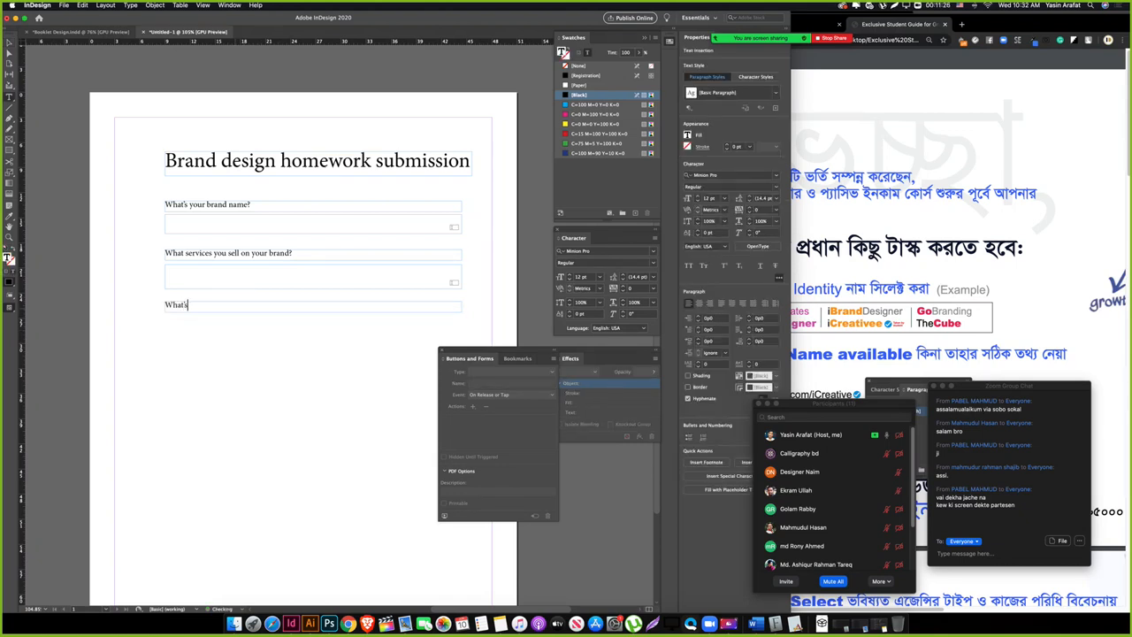
{"action": "type", "text": " logo"}
{"action": "type", "text": "design purp"}
{"action": "type", "text": "oses and what are the colors"}
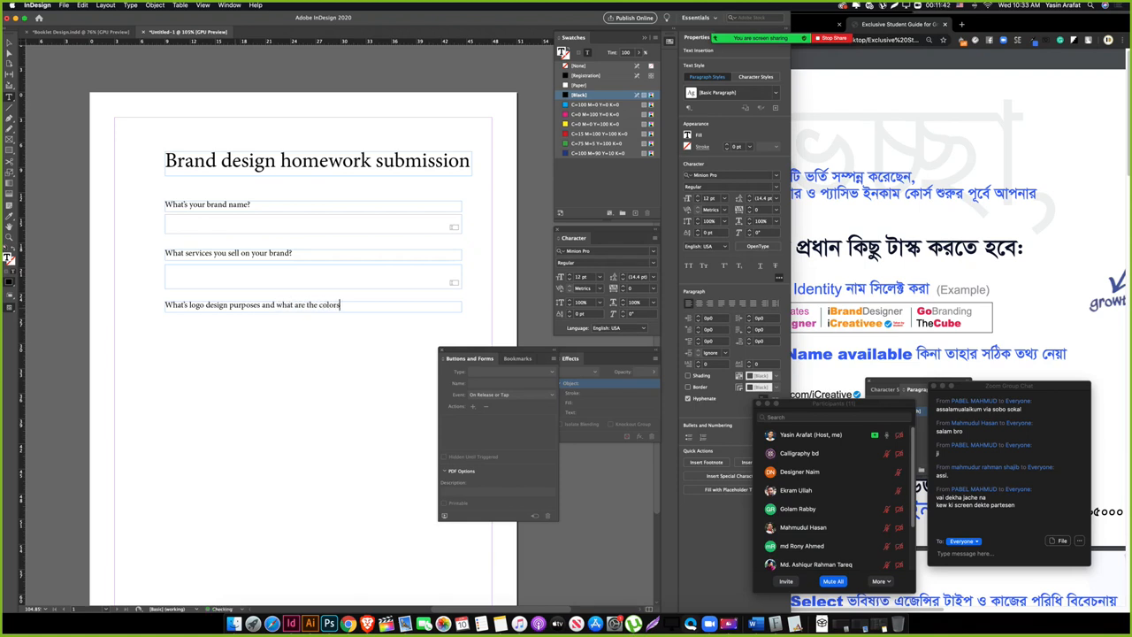
{"action": "type", "text": "? as the PDF says"}
{"action": "key", "text": "Escape"}
{"action": "left_click", "coordinate": [283, 399]}
{"action": "left_click_drag", "start_coordinate": [245, 375], "coordinate": [199, 354]}
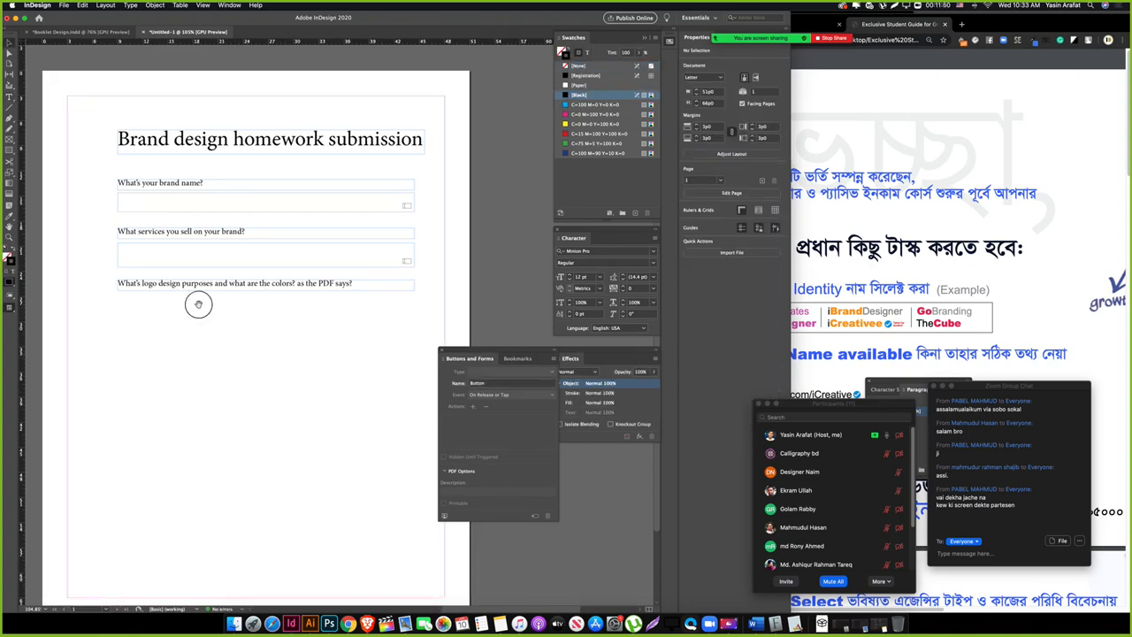
{"action": "left_click", "coordinate": [900, 259]}
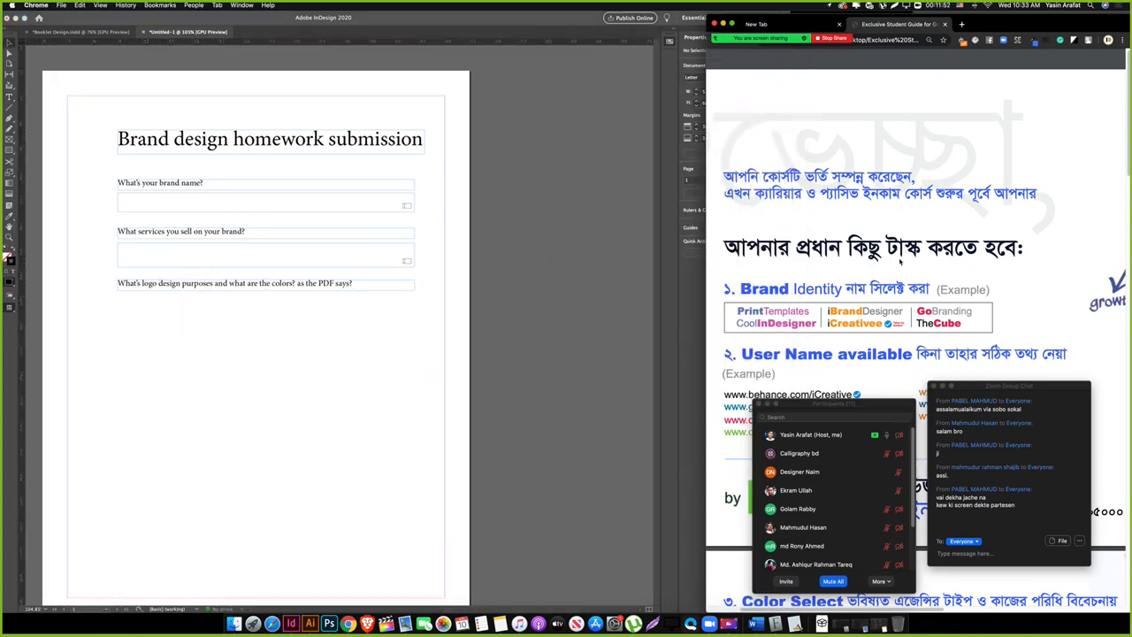
Step: Scroll the Chrome guide to the Color Select swatches section, then return to InDesign
{"action": "scroll", "coordinate": [810, 330], "scroll_direction": "down", "scroll_amount": 10}
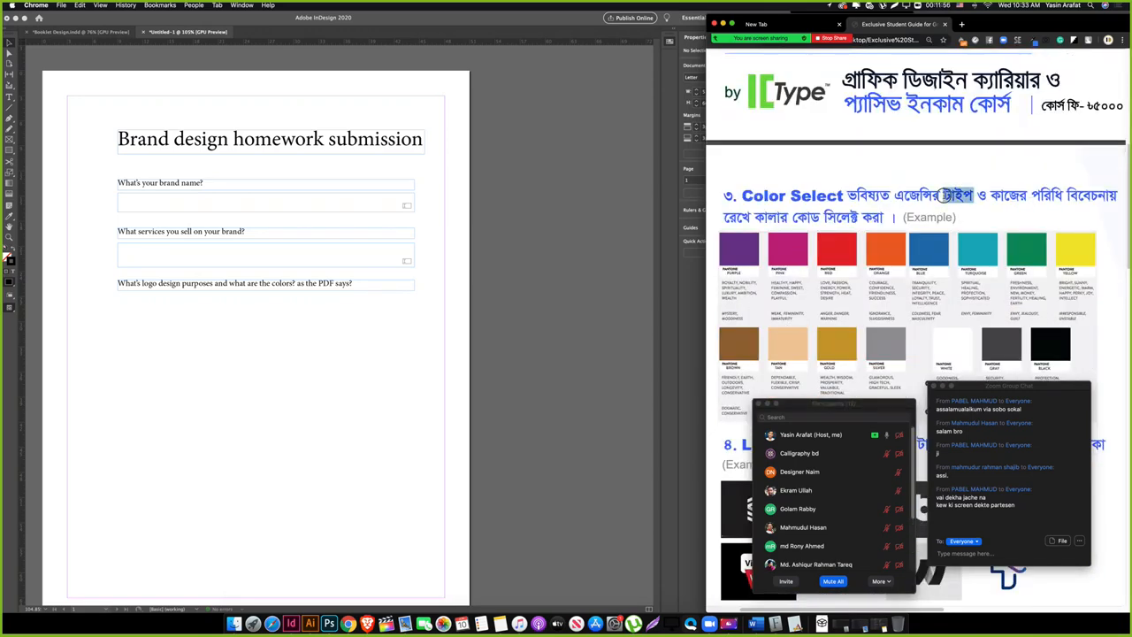
{"action": "triple_click", "coordinate": [955, 195]}
{"action": "left_click", "coordinate": [892, 274]}
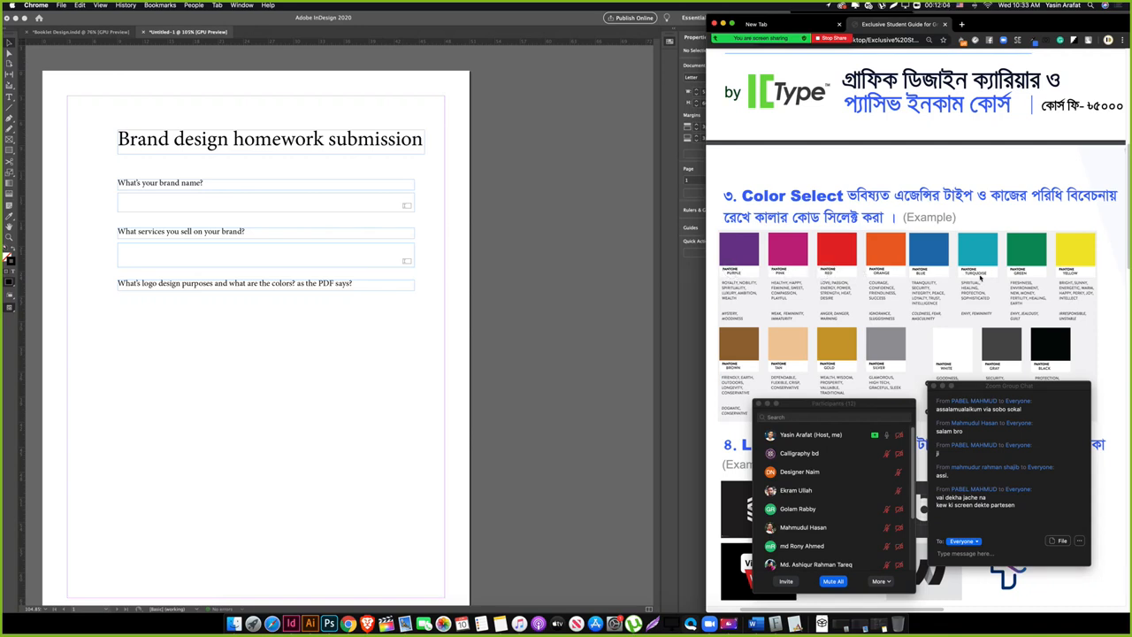
{"action": "left_click", "coordinate": [255, 319]}
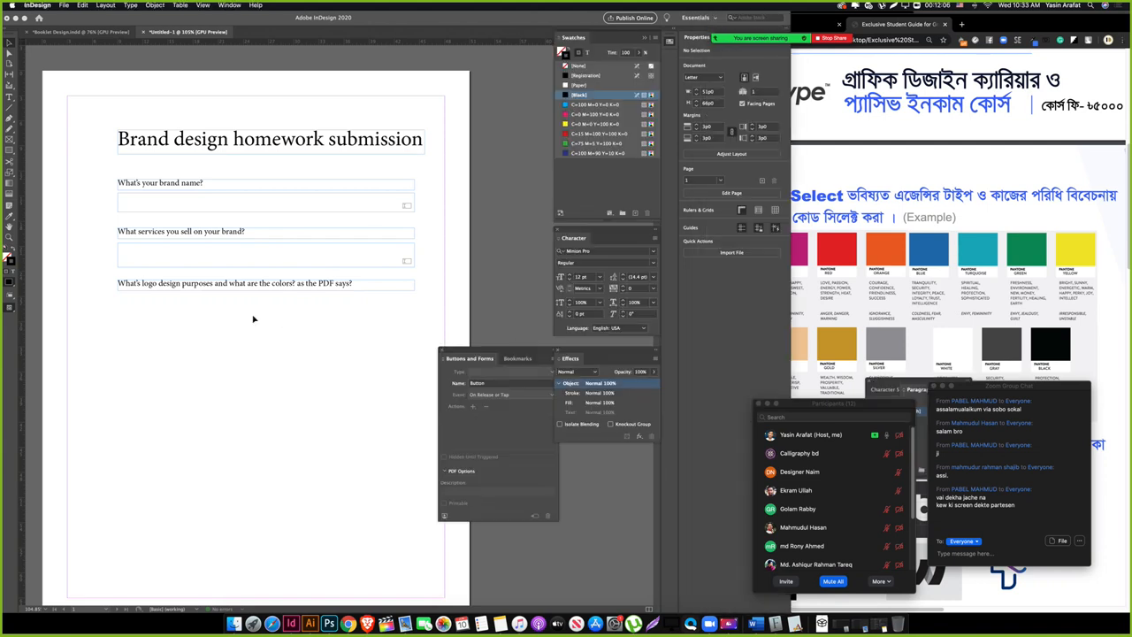
Step: Select the third question frame and briefly check the browser guide
{"action": "left_click", "coordinate": [193, 292]}
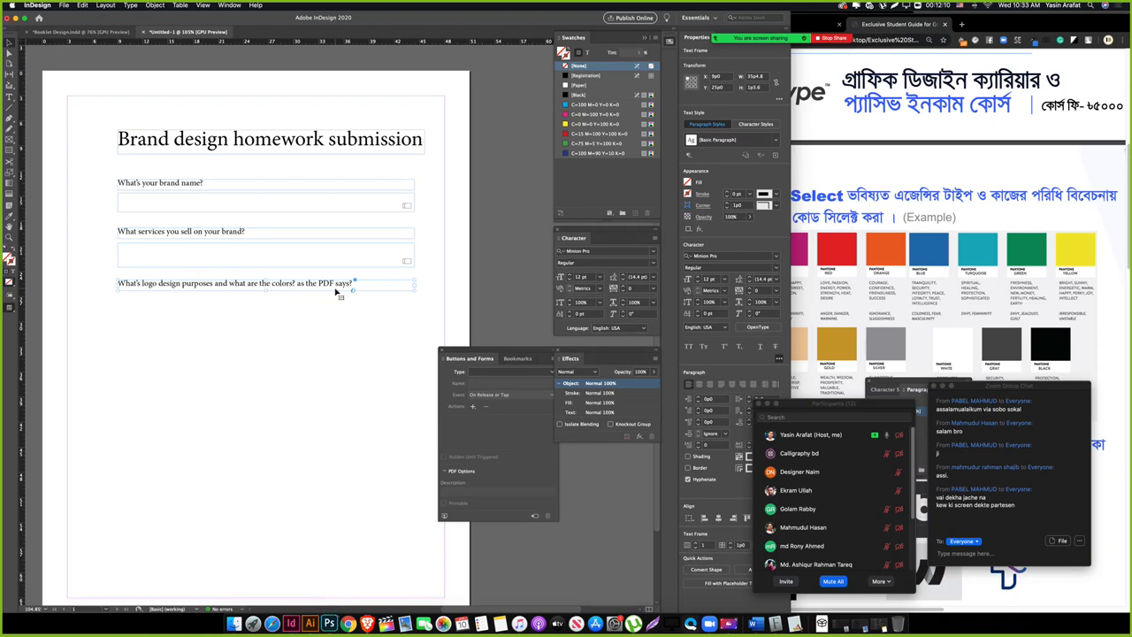
{"action": "left_click", "coordinate": [977, 320]}
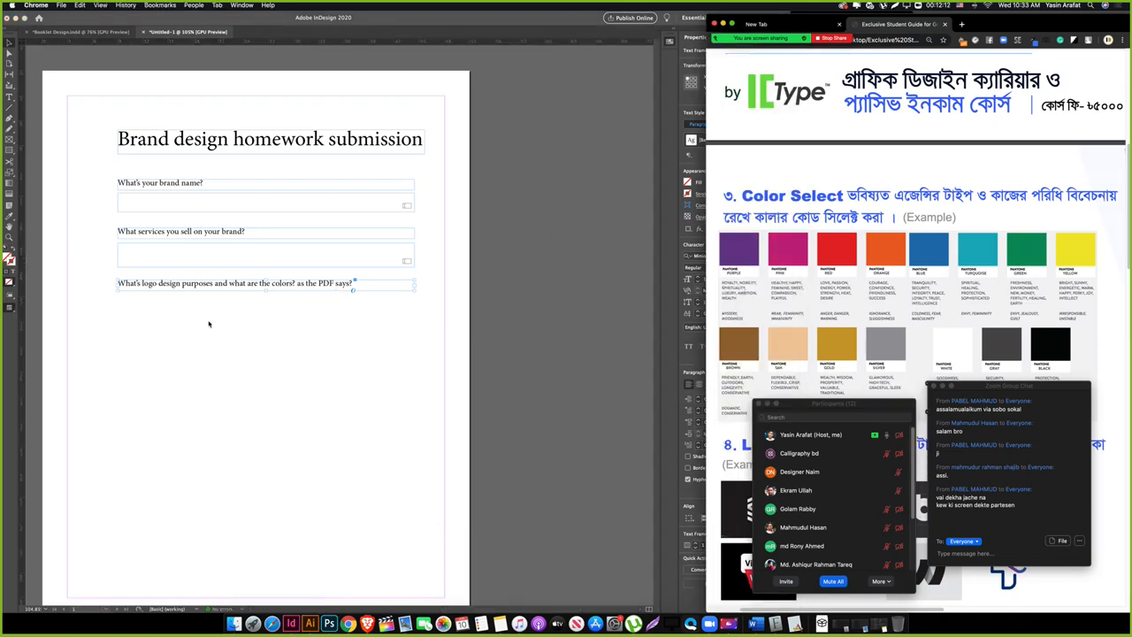
{"action": "left_click", "coordinate": [207, 323]}
{"action": "left_click", "coordinate": [160, 311]}
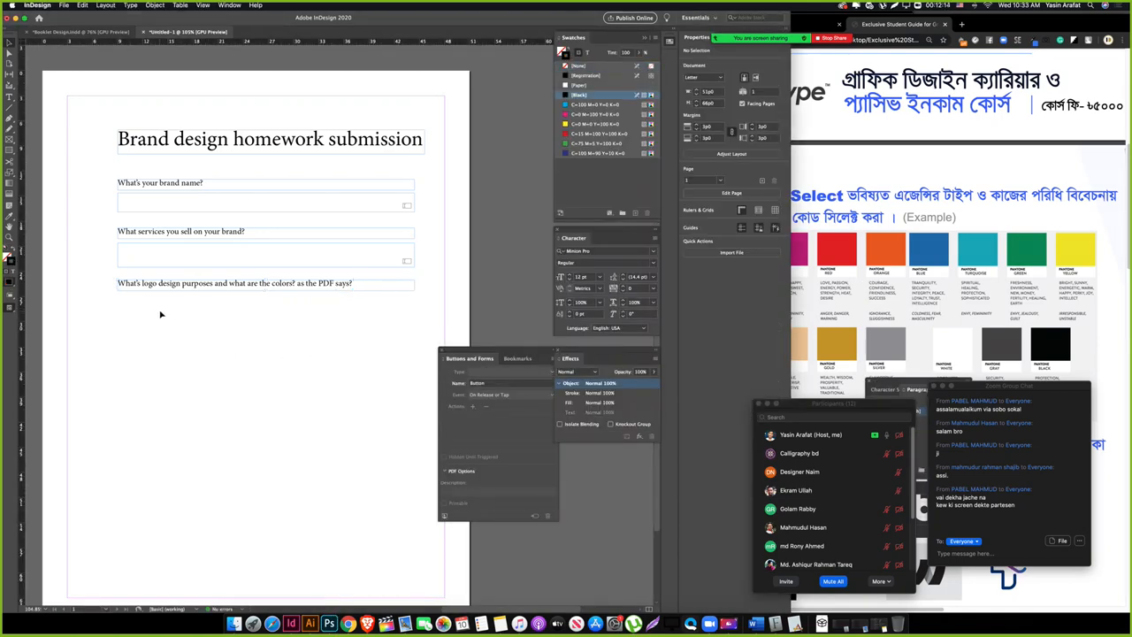
Step: Draw a box under the third question as an On Click Text Field, font size 9
{"action": "key", "text": "t"}
{"action": "left_click_drag", "start_coordinate": [118, 295], "coordinate": [414, 324]}
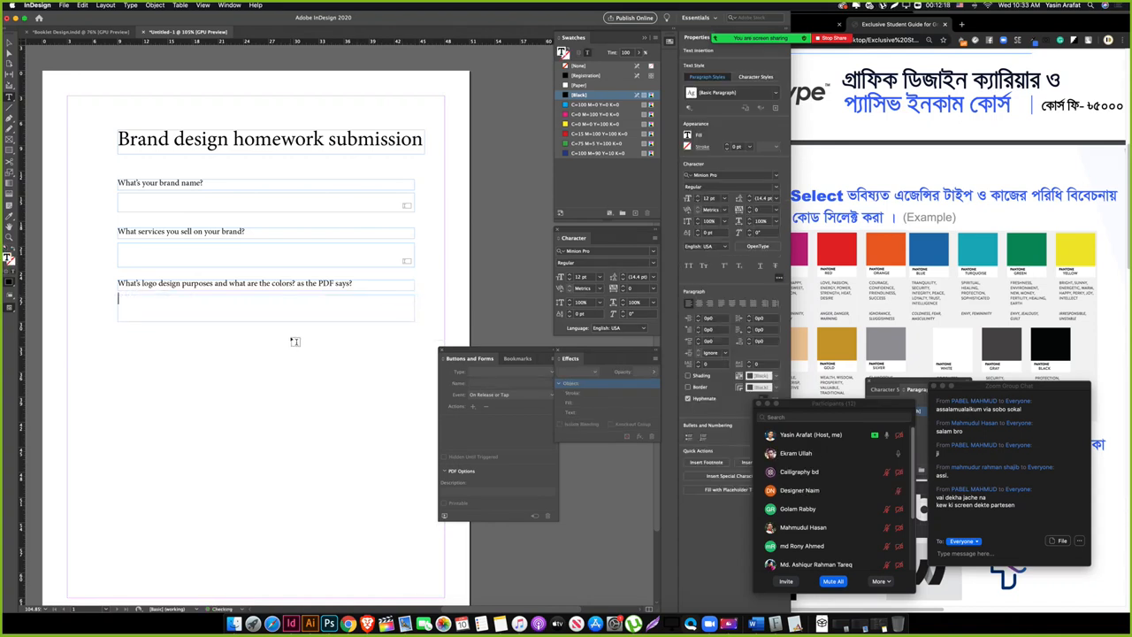
{"action": "key", "text": "Escape"}
{"action": "left_click", "coordinate": [500, 370]}
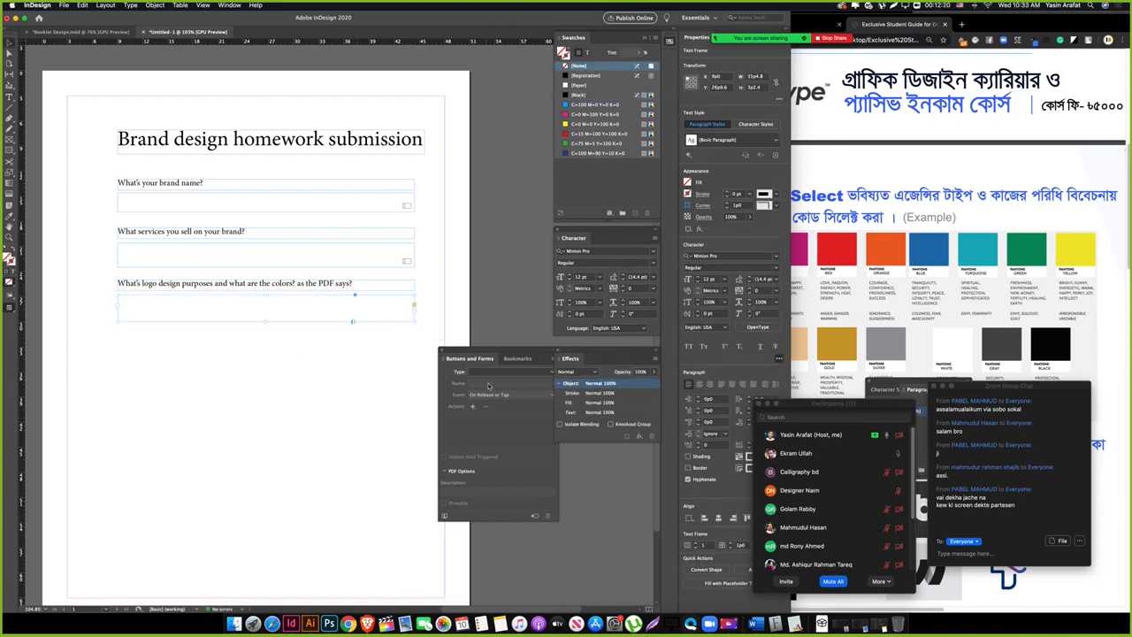
{"action": "left_click", "coordinate": [502, 448]}
{"action": "left_click", "coordinate": [501, 398]}
{"action": "left_click", "coordinate": [495, 413]}
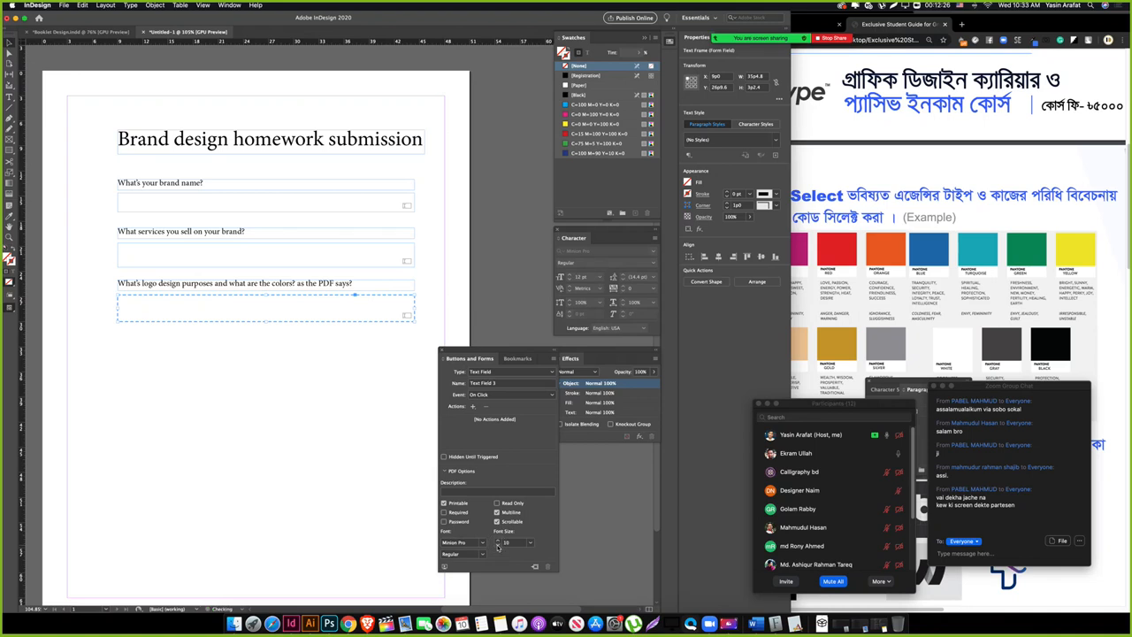
{"action": "left_click", "coordinate": [497, 546]}
{"action": "key", "text": "Tab"}
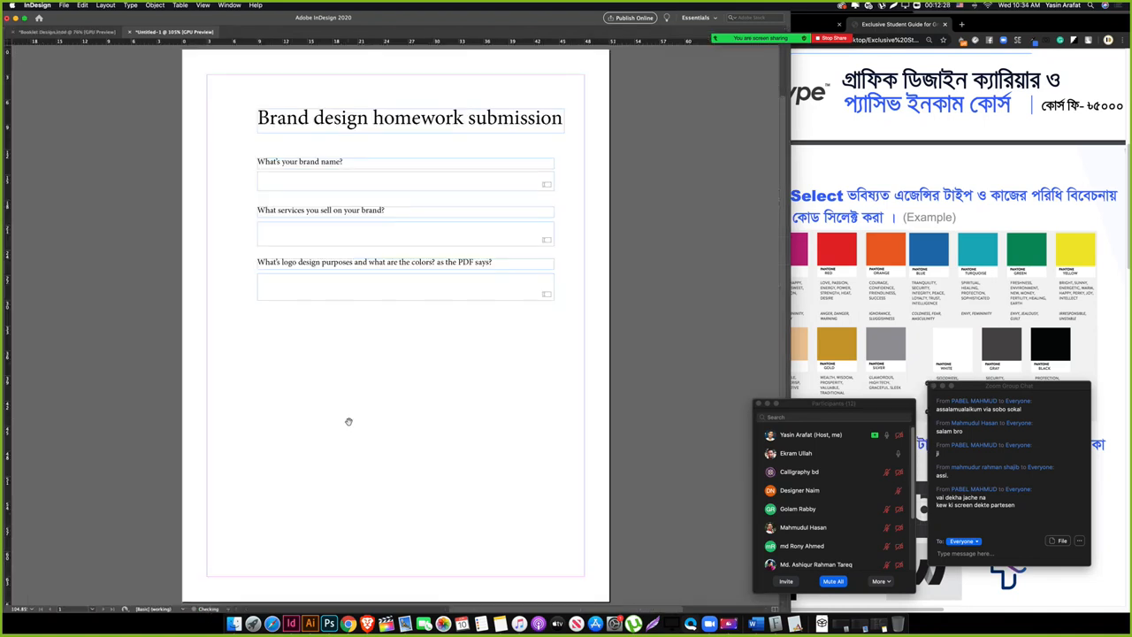
Step: Preview the three question fields without frames and guides, leaving nothing selected
{"action": "left_click_drag", "start_coordinate": [409, 359], "coordinate": [308, 380]}
{"action": "left_click", "coordinate": [266, 314]}
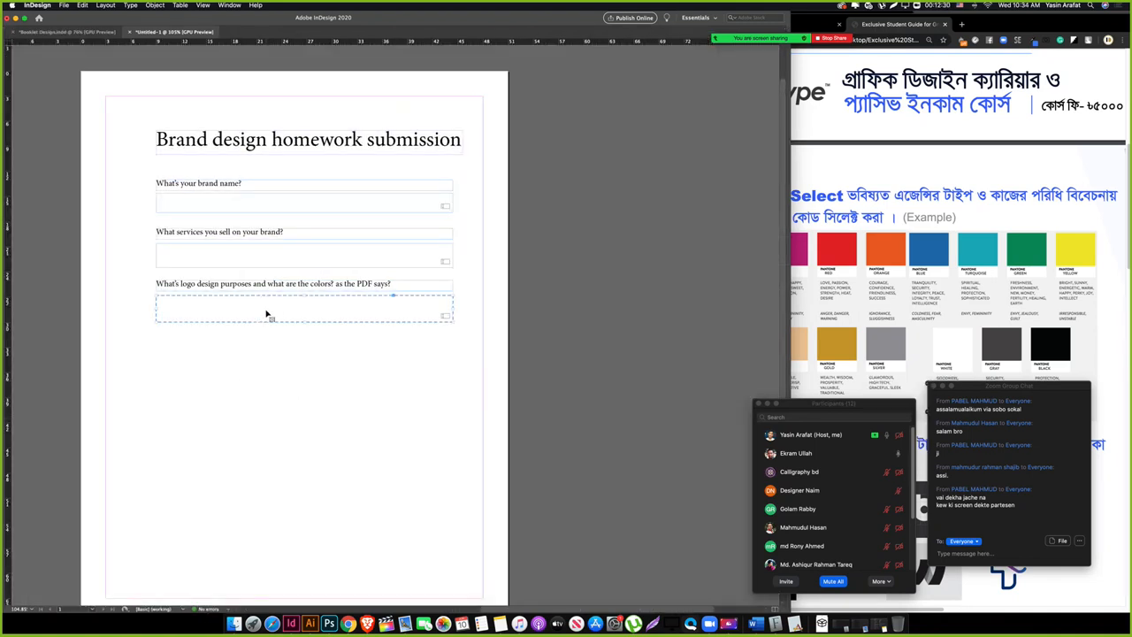
{"action": "key", "text": "w"}
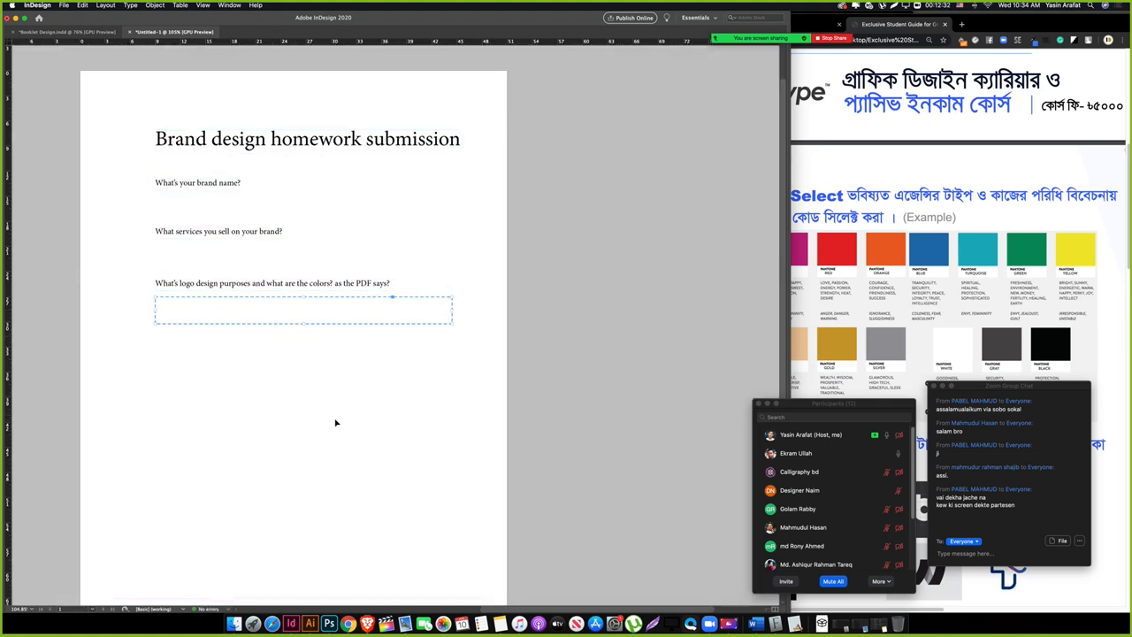
{"action": "left_click", "coordinate": [329, 406]}
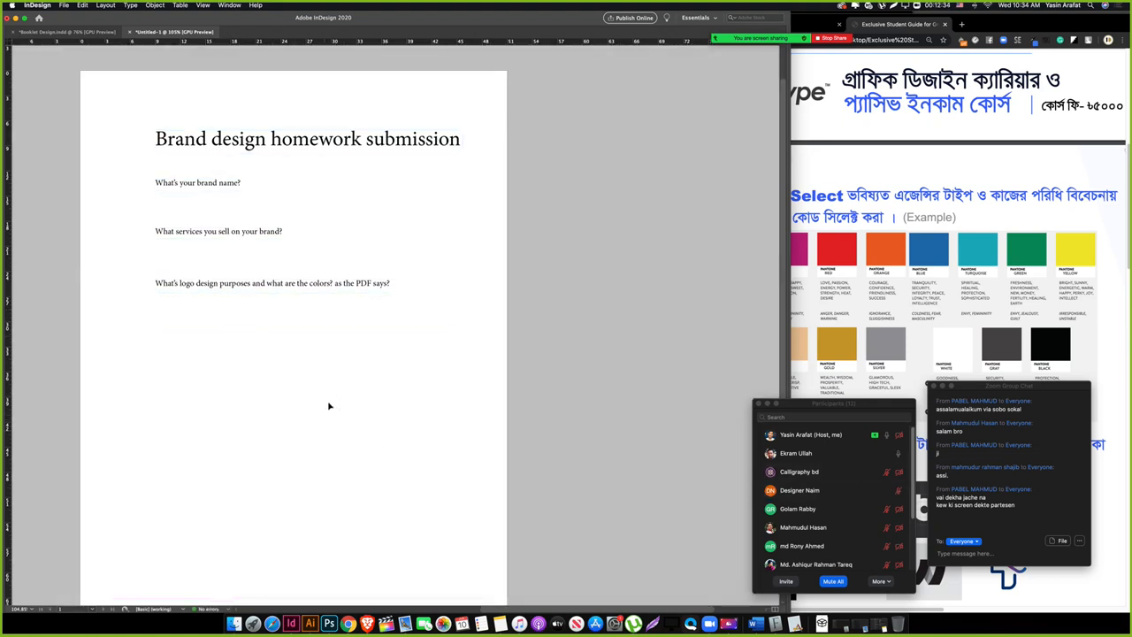
Step: Bring the Chrome course guide forward at its Color Select swatches
{"action": "left_click", "coordinate": [942, 286]}
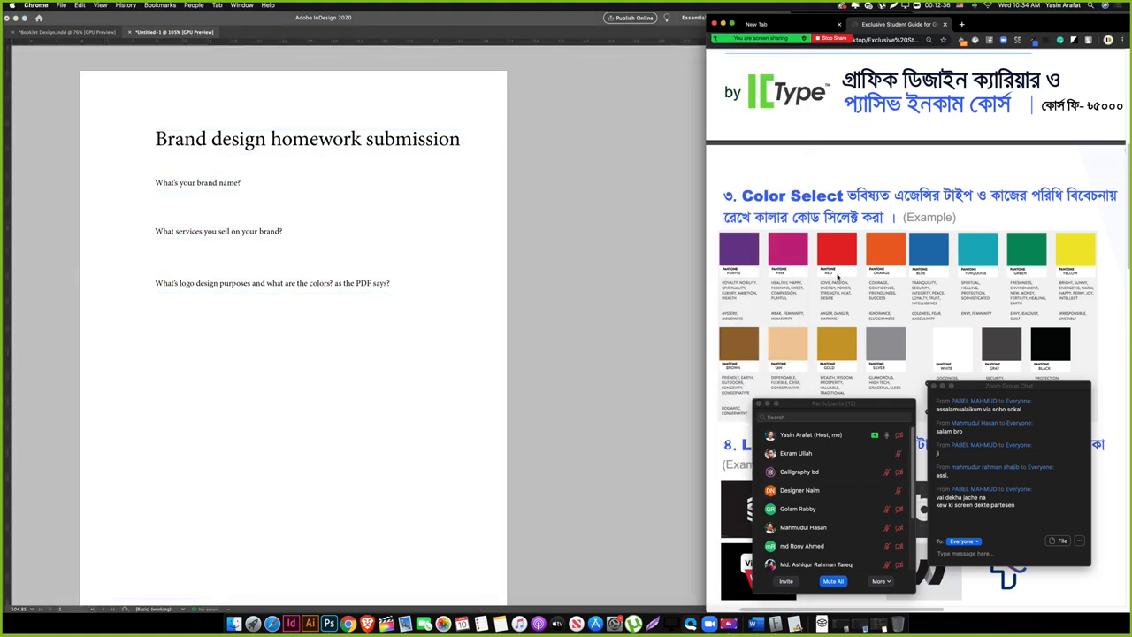
{"action": "left_click", "coordinate": [372, 354]}
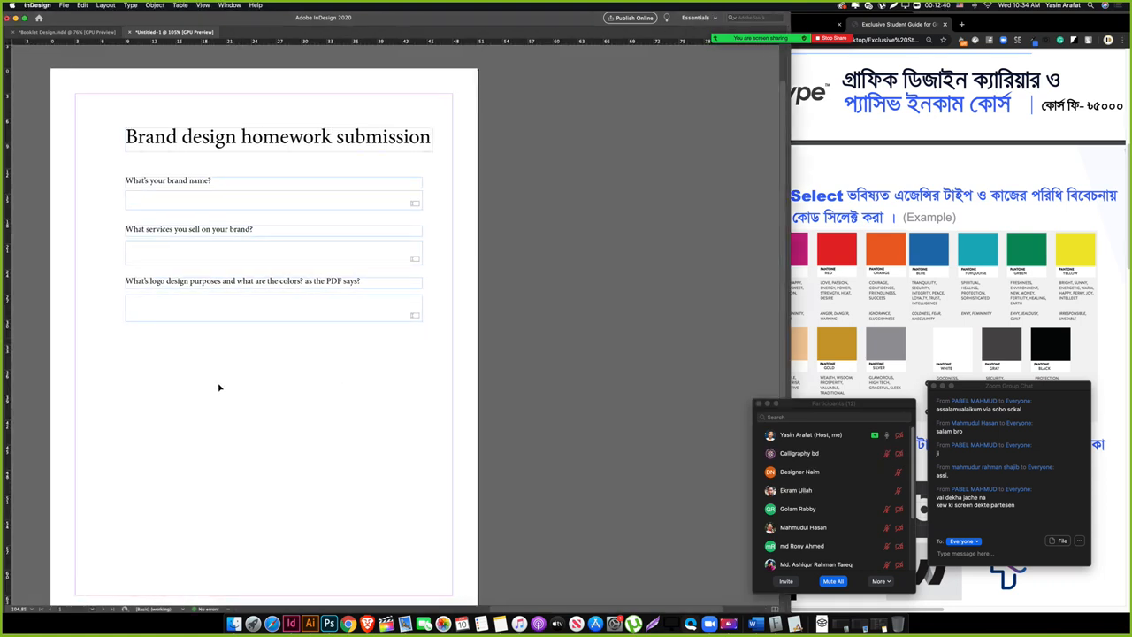
{"action": "scroll", "coordinate": [223, 394], "scroll_direction": "up", "scroll_amount": 2}
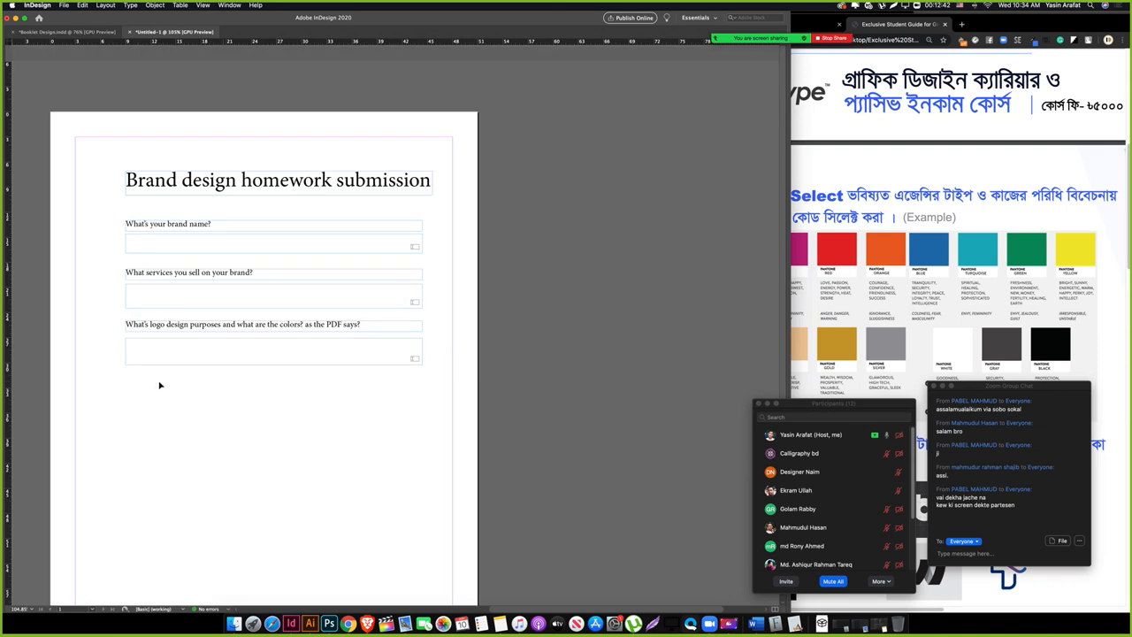
{"action": "left_click_drag", "start_coordinate": [137, 380], "coordinate": [266, 365]}
{"action": "left_click", "coordinate": [794, 283]}
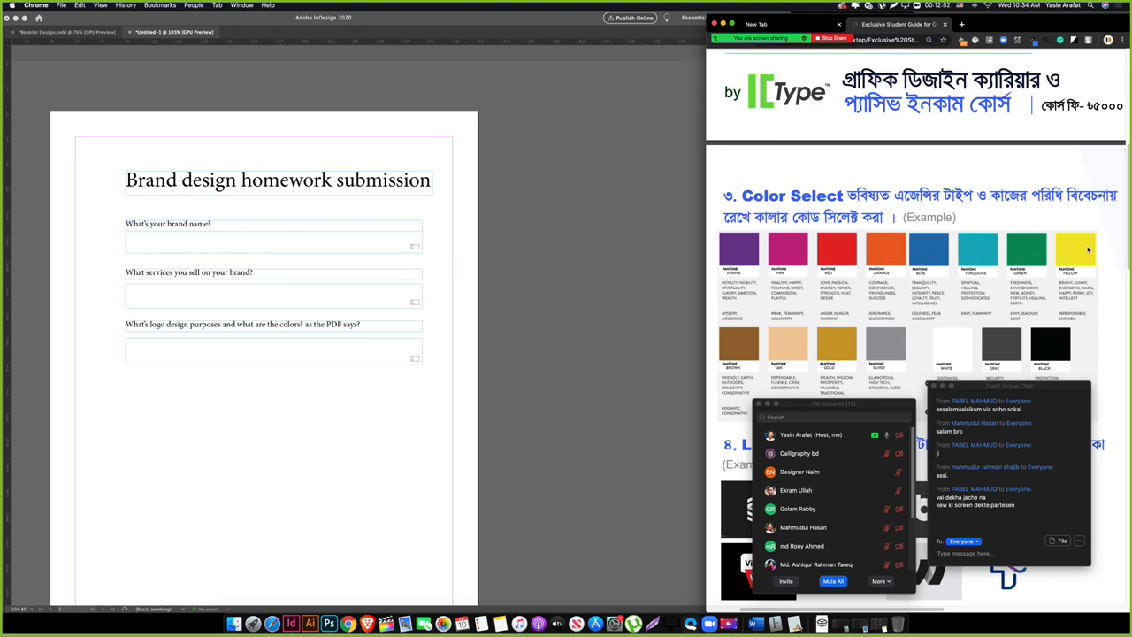
Step: Centre the InDesign form and check the logo question's text frame
{"action": "left_click", "coordinate": [399, 416]}
{"action": "left_click_drag", "start_coordinate": [187, 419], "coordinate": [276, 407]}
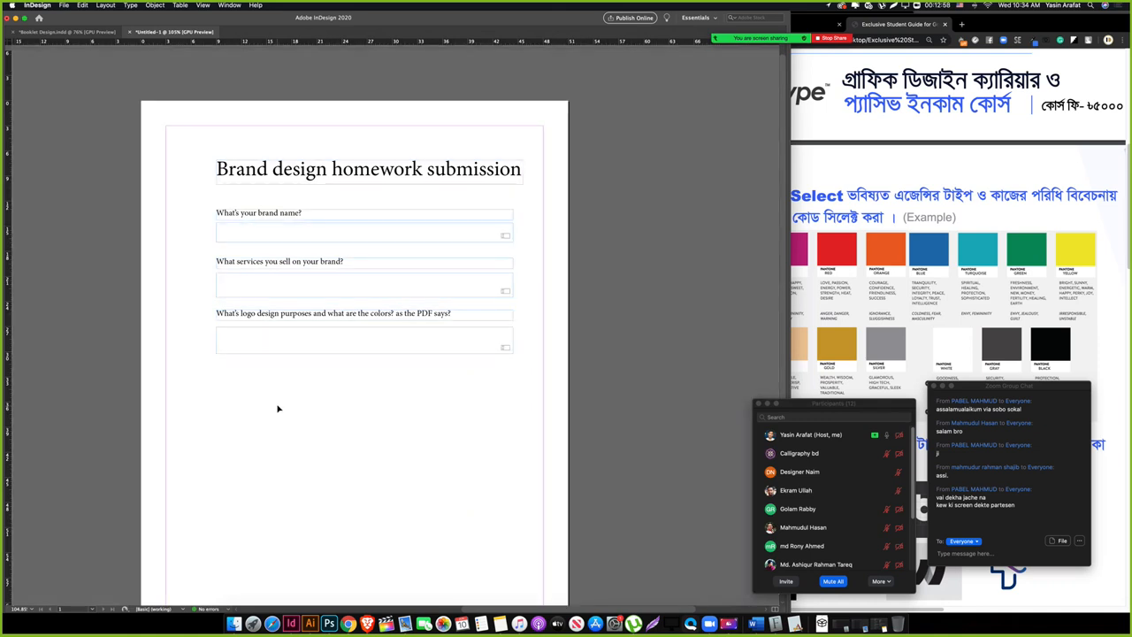
{"action": "left_click", "coordinate": [266, 388]}
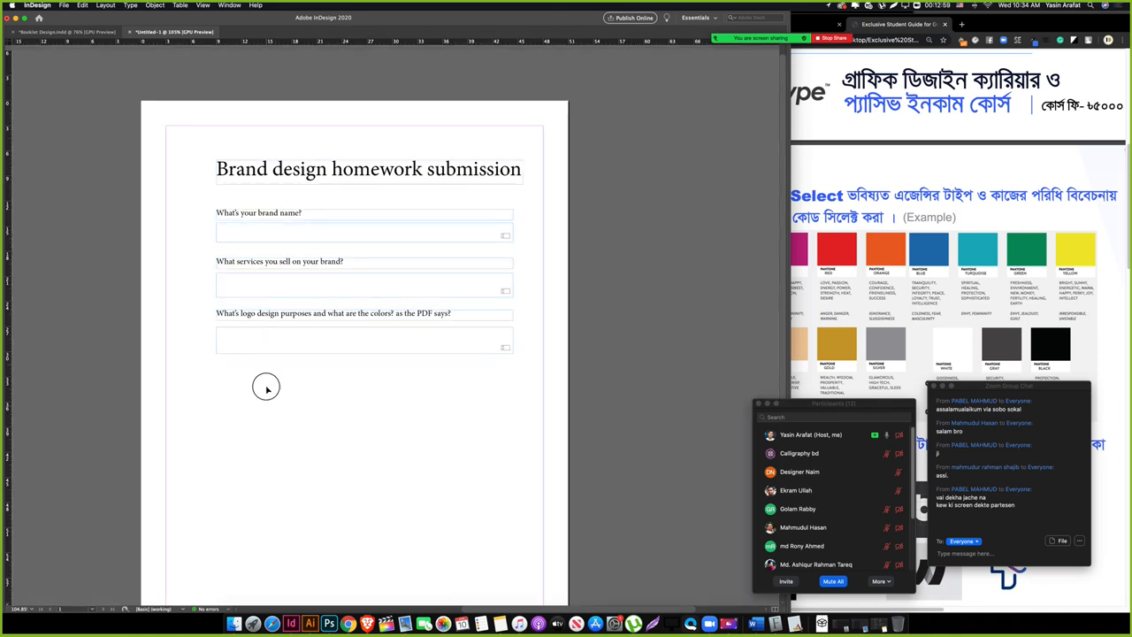
{"action": "triple_click", "coordinate": [251, 313]}
{"action": "key", "text": "Escape"}
{"action": "left_click", "coordinate": [283, 393]}
{"action": "left_click_drag", "start_coordinate": [246, 406], "coordinate": [313, 316]}
Step: Scroll the Chrome guide through Marketplace and Behance to its Logo Design examples
{"action": "left_click", "coordinate": [1066, 198]}
{"action": "scroll", "coordinate": [895, 317], "scroll_direction": "down", "scroll_amount": 10}
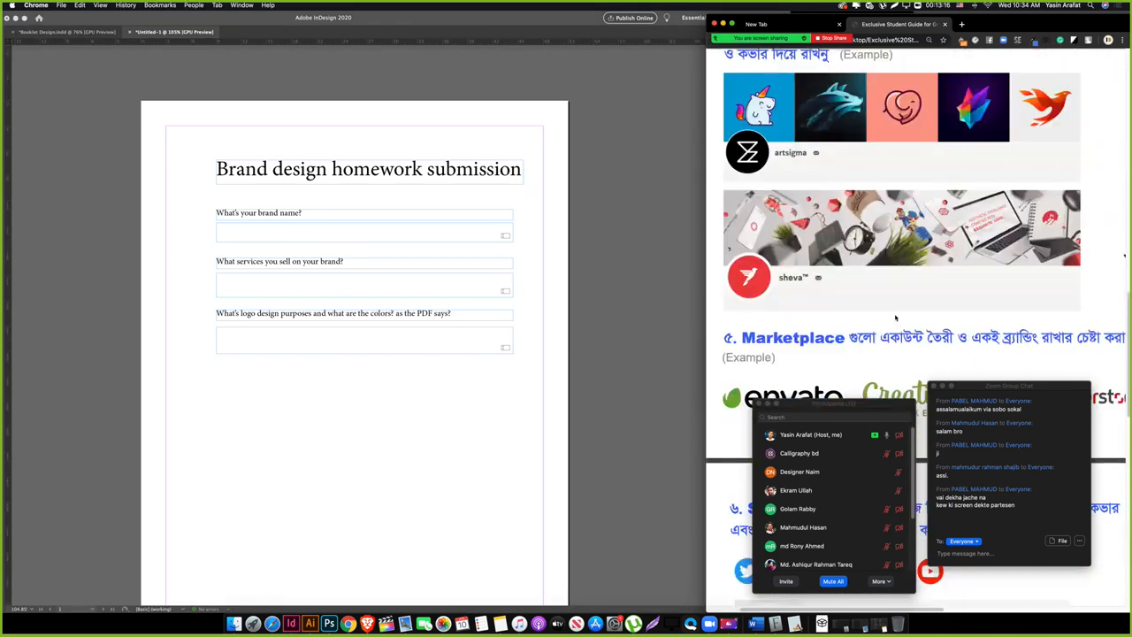
{"action": "scroll", "coordinate": [894, 318], "scroll_direction": "down", "scroll_amount": 10}
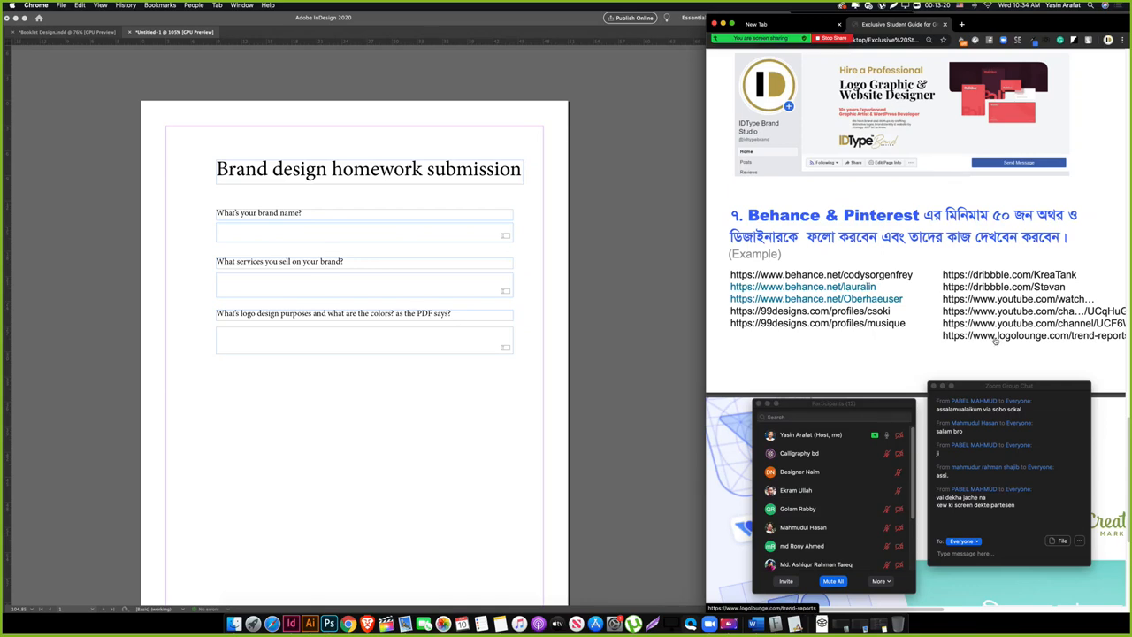
{"action": "scroll", "coordinate": [863, 331], "scroll_direction": "up", "scroll_amount": 3}
{"action": "scroll", "coordinate": [863, 331], "scroll_direction": "up", "scroll_amount": 15}
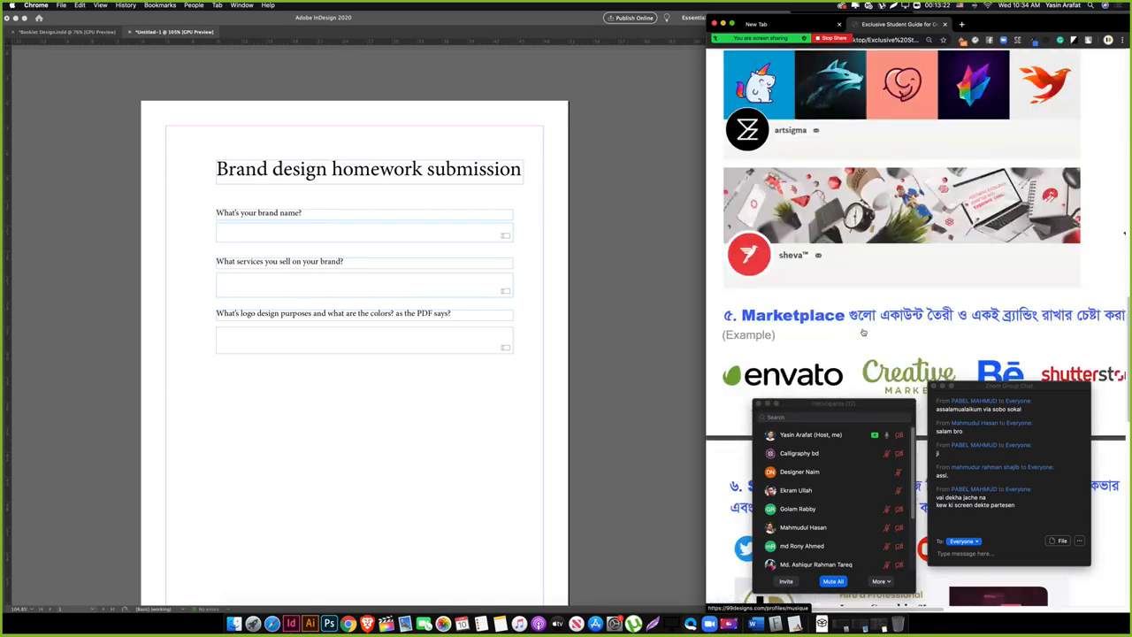
{"action": "scroll", "coordinate": [863, 332], "scroll_direction": "down", "scroll_amount": 4}
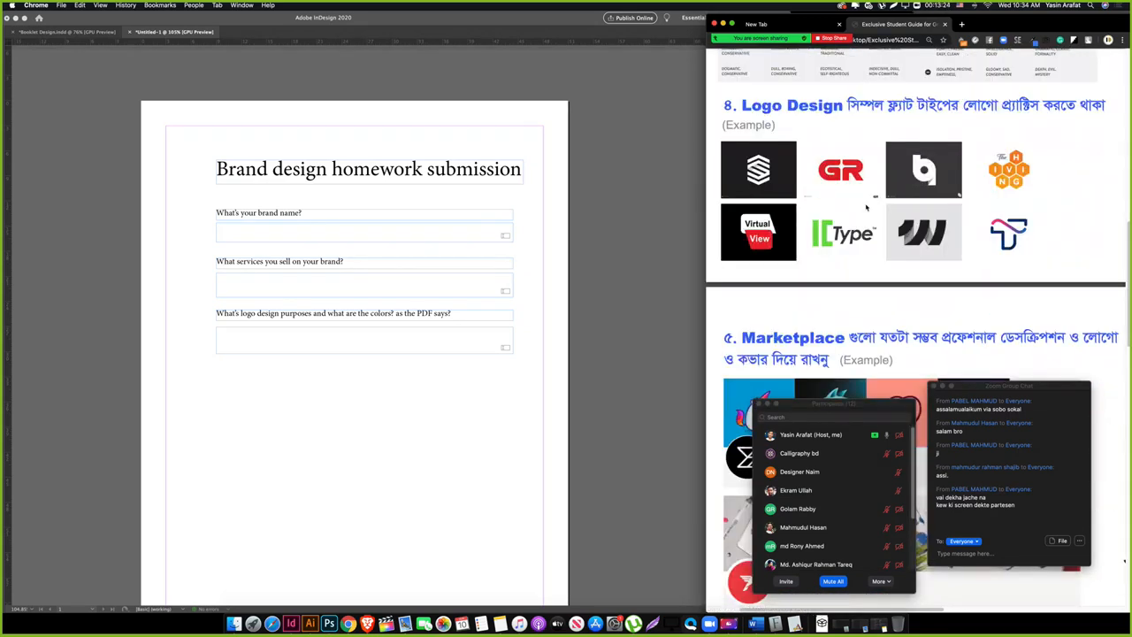
{"action": "left_click", "coordinate": [165, 372]}
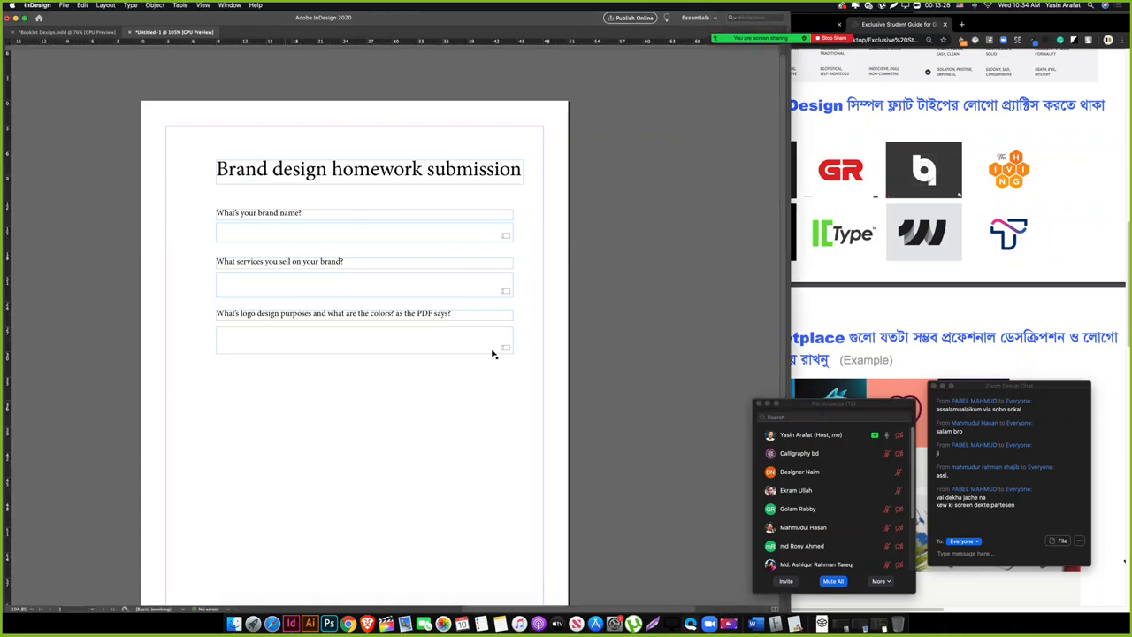
Step: Duplicate the logo question label and retype it as 'Submit your logo design vector files on Drive link.'
{"action": "left_click", "coordinate": [937, 245]}
{"action": "left_click", "coordinate": [270, 384]}
{"action": "left_click_drag", "start_coordinate": [265, 382], "coordinate": [336, 297]}
{"action": "left_click_drag", "start_coordinate": [284, 379], "coordinate": [349, 311]}
{"action": "left_click_drag", "start_coordinate": [256, 385], "coordinate": [324, 312]}
{"action": "left_click", "coordinate": [303, 378]}
{"action": "left_click_drag", "start_coordinate": [253, 313], "coordinate": [268, 371]}
{"action": "triple_click", "coordinate": [268, 371]}
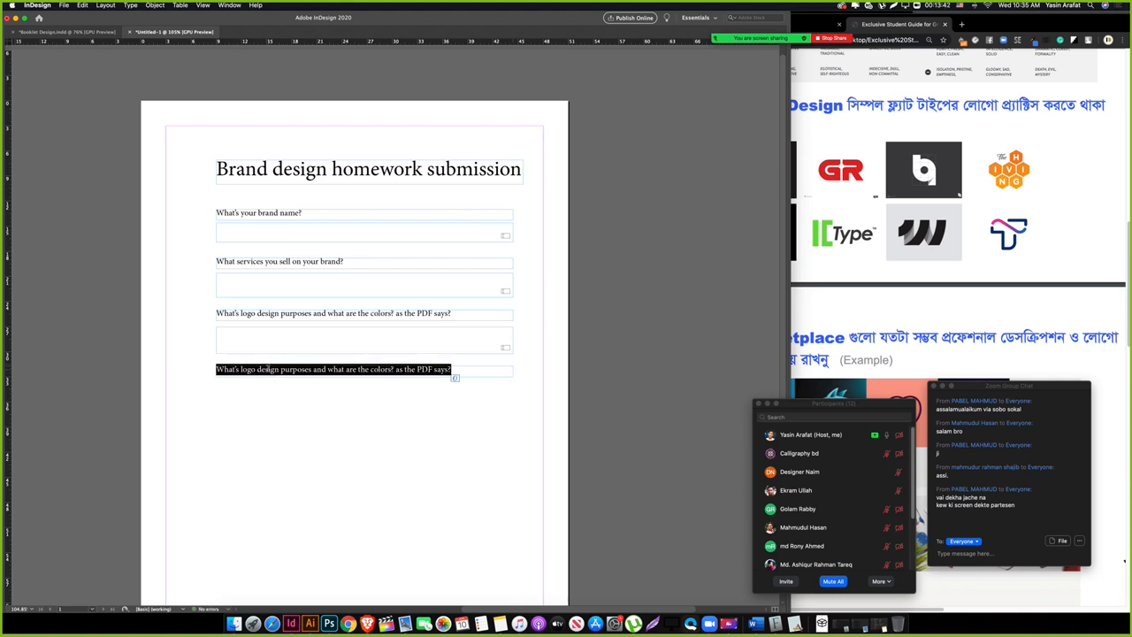
{"action": "type", "text": "Submit "}
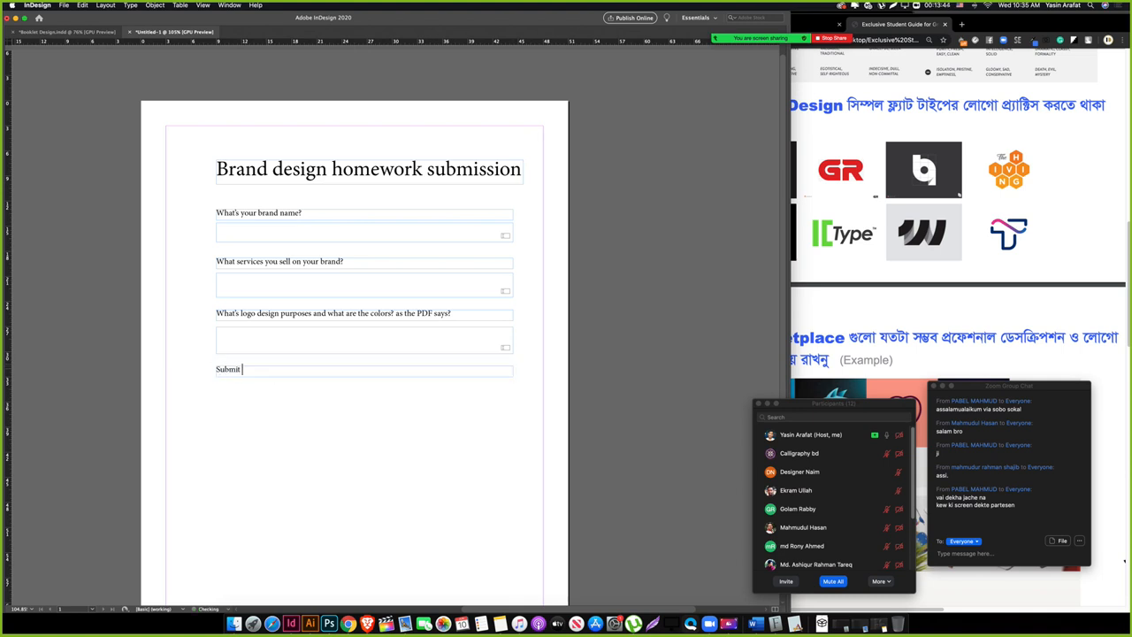
{"action": "type", "text": "your logo design vector fi"}
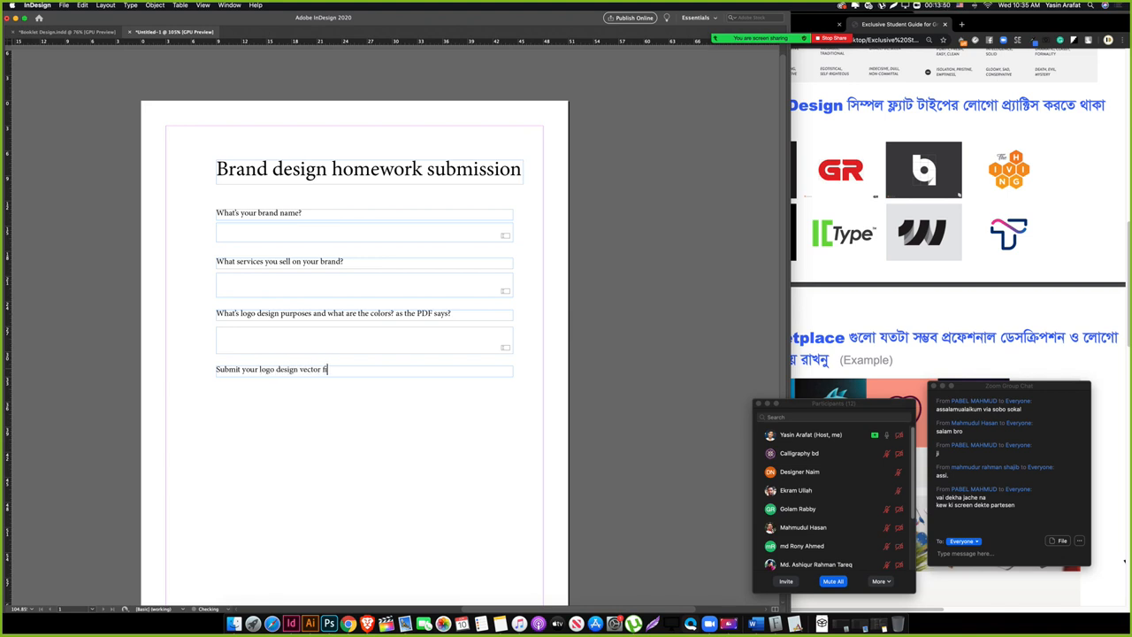
{"action": "type", "text": "les on"}
{"action": "type", "text": "Drive link."}
Step: Draw an answer box beneath it and make it a Text Field triggered On Click
{"action": "left_click_drag", "start_coordinate": [217, 381], "coordinate": [513, 408]}
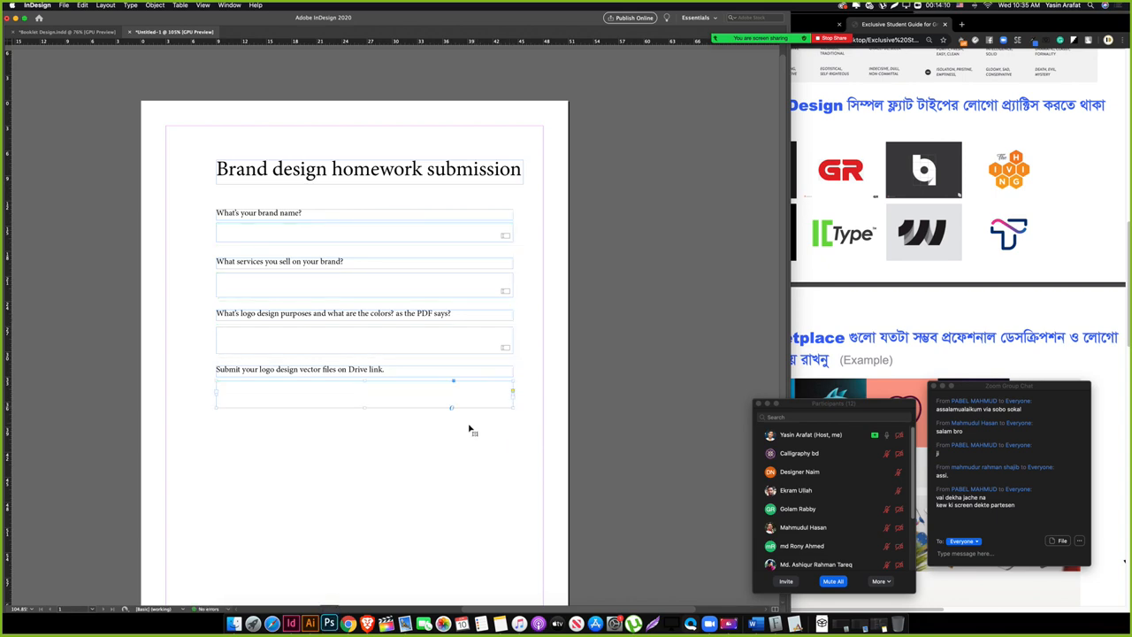
{"action": "key", "text": "Tab"}
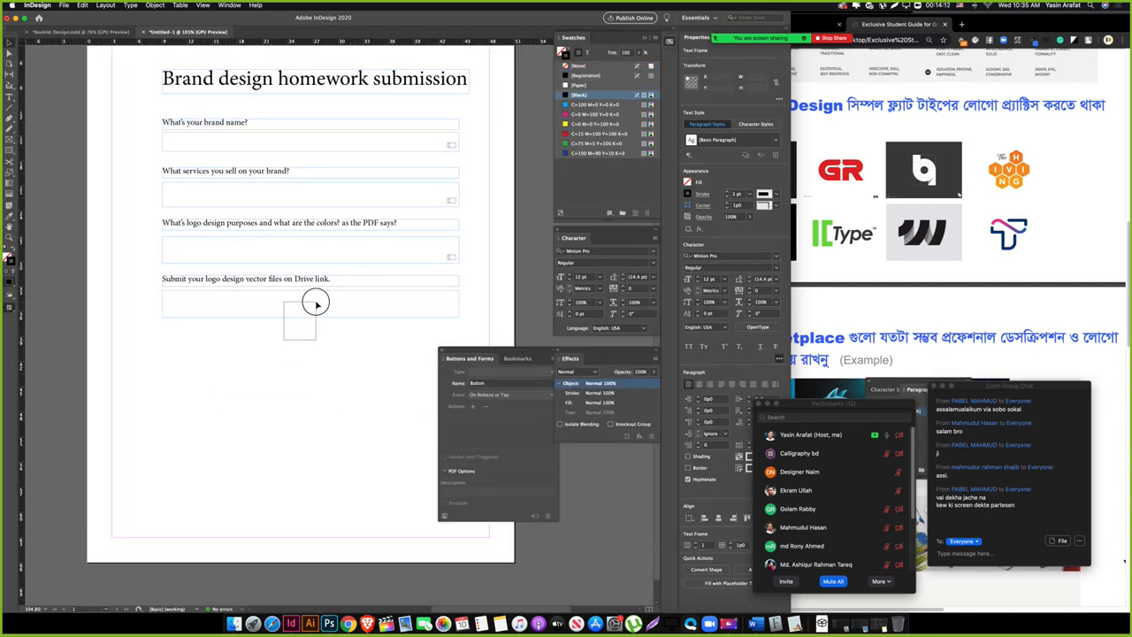
{"action": "left_click", "coordinate": [505, 372]}
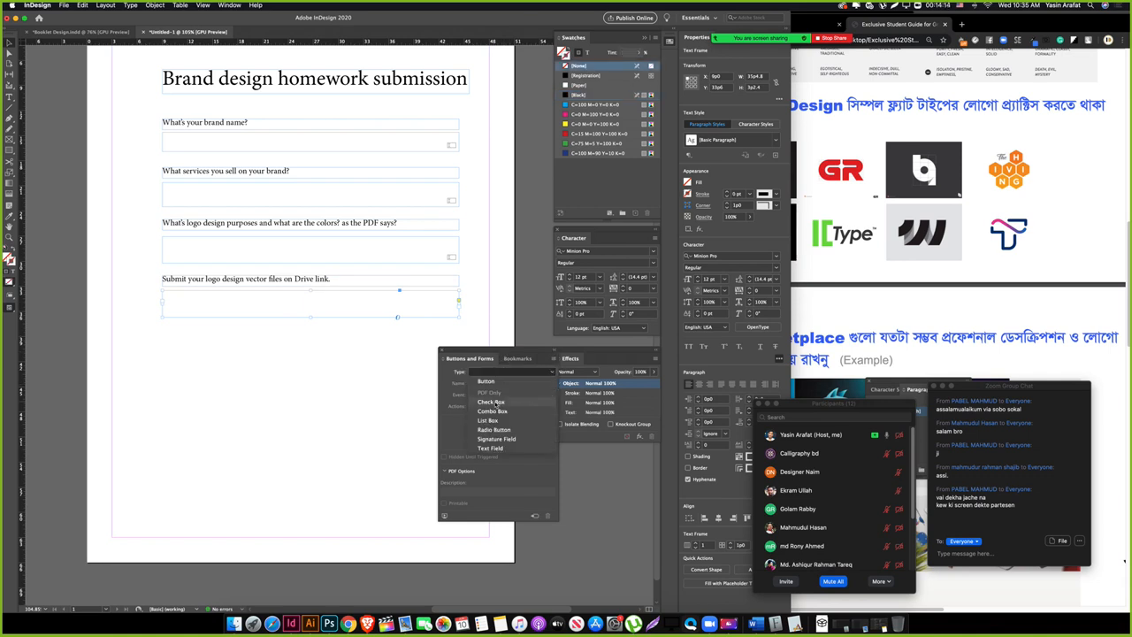
{"action": "left_click", "coordinate": [507, 448]}
{"action": "left_click", "coordinate": [505, 372]}
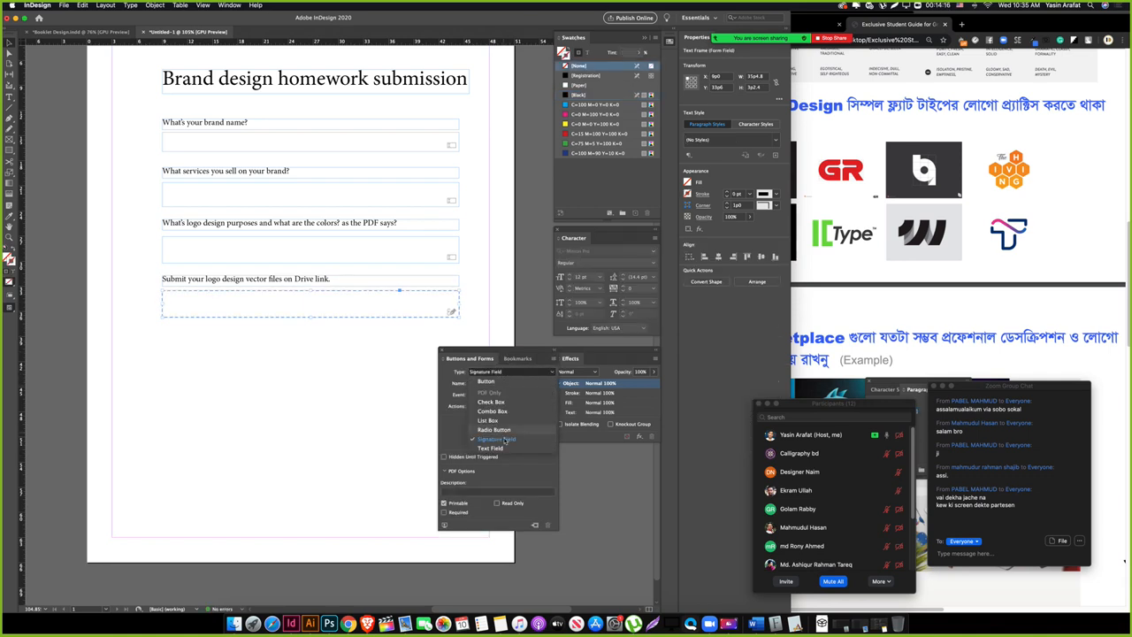
{"action": "left_click", "coordinate": [509, 447]}
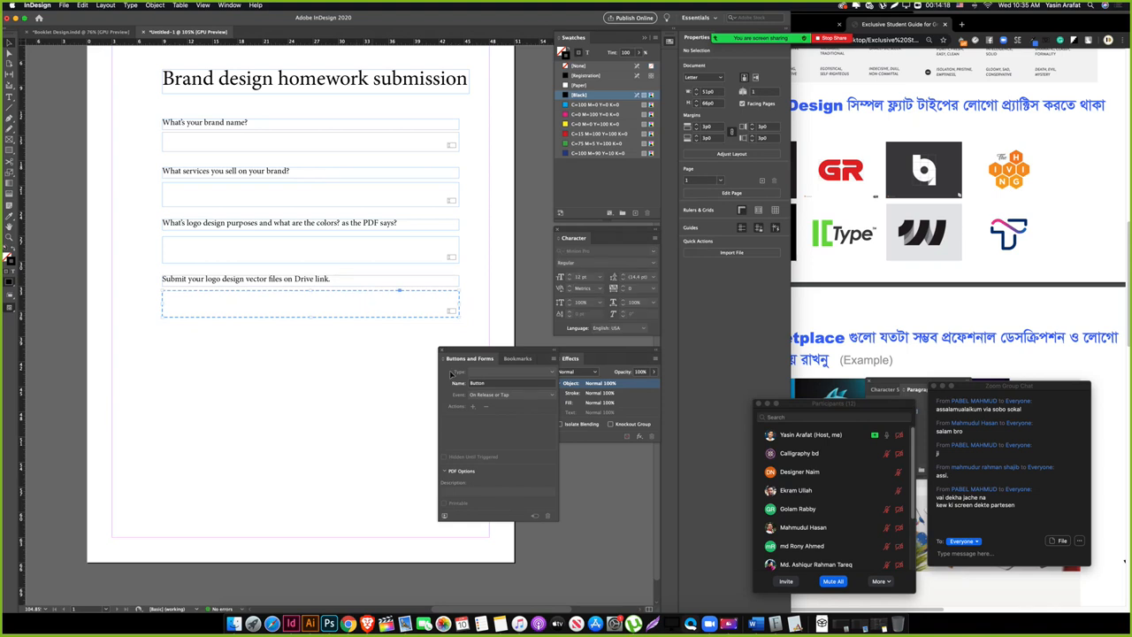
{"action": "left_click", "coordinate": [506, 394]}
{"action": "left_click", "coordinate": [489, 413]}
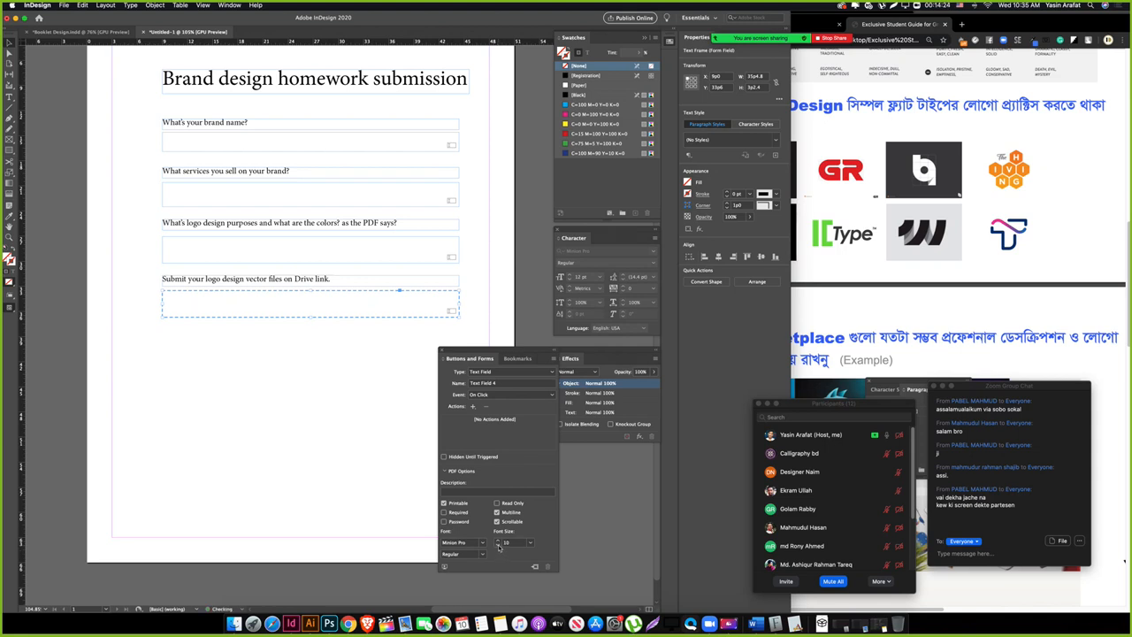
{"action": "left_click", "coordinate": [296, 422]}
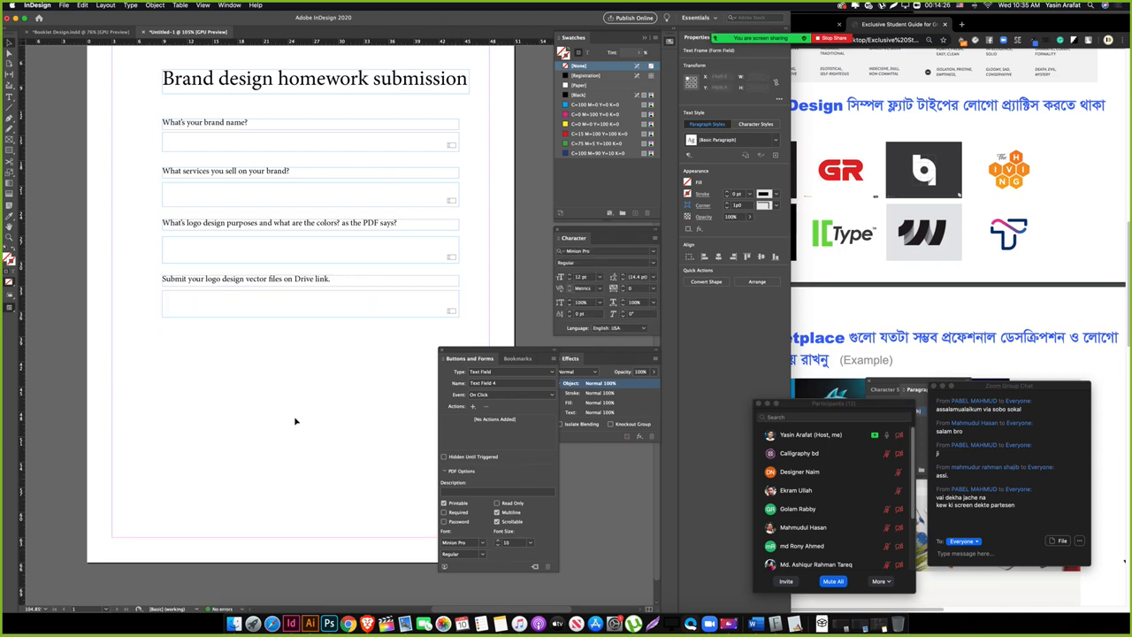
Step: Move the last question and its field down and make the third answer field taller
{"action": "key", "text": "w"}
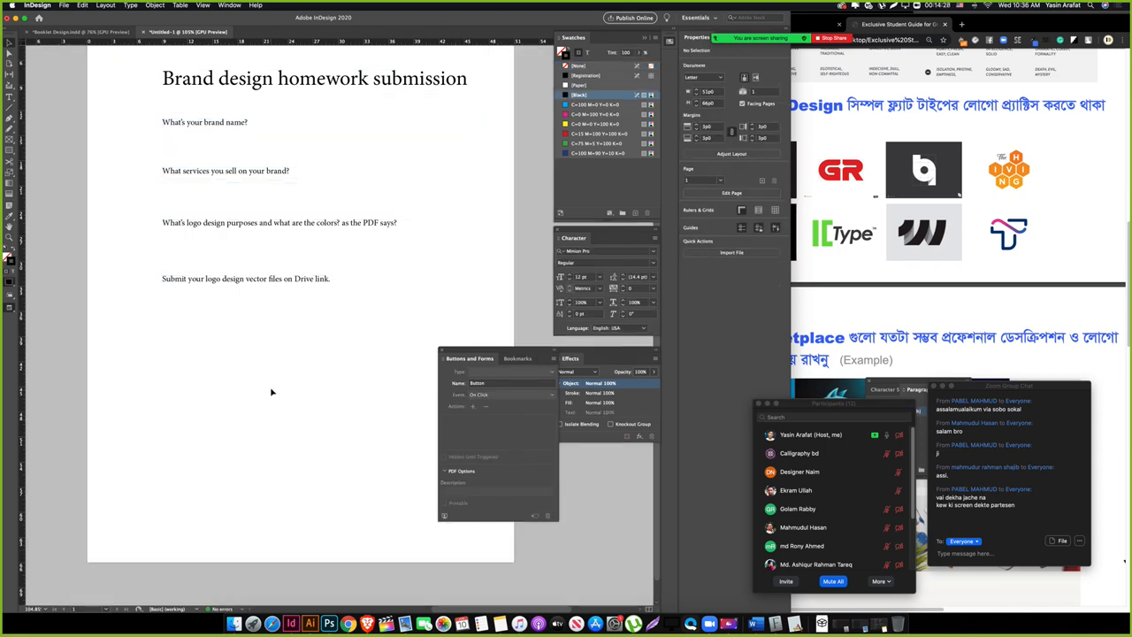
{"action": "left_click_drag", "start_coordinate": [286, 359], "coordinate": [286, 350]}
{"action": "key", "text": "w"}
{"action": "left_click_drag", "start_coordinate": [218, 339], "coordinate": [207, 331]}
{"action": "left_click_drag", "start_coordinate": [134, 340], "coordinate": [240, 339]}
{"action": "left_click_drag", "start_coordinate": [122, 200], "coordinate": [231, 234]}
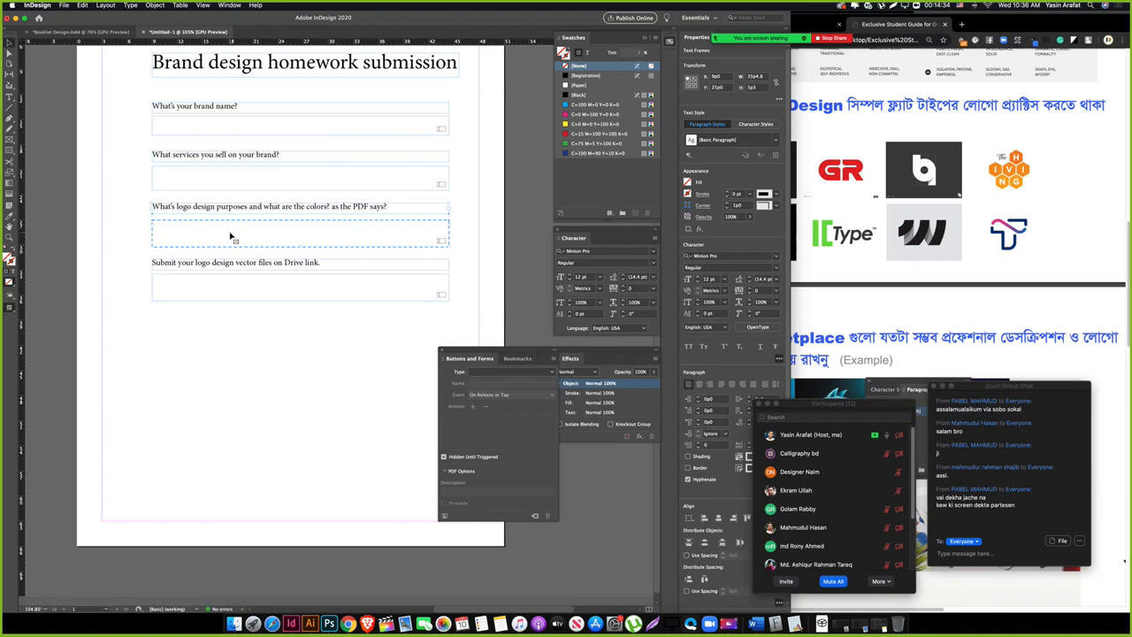
{"action": "left_click", "coordinate": [250, 334]}
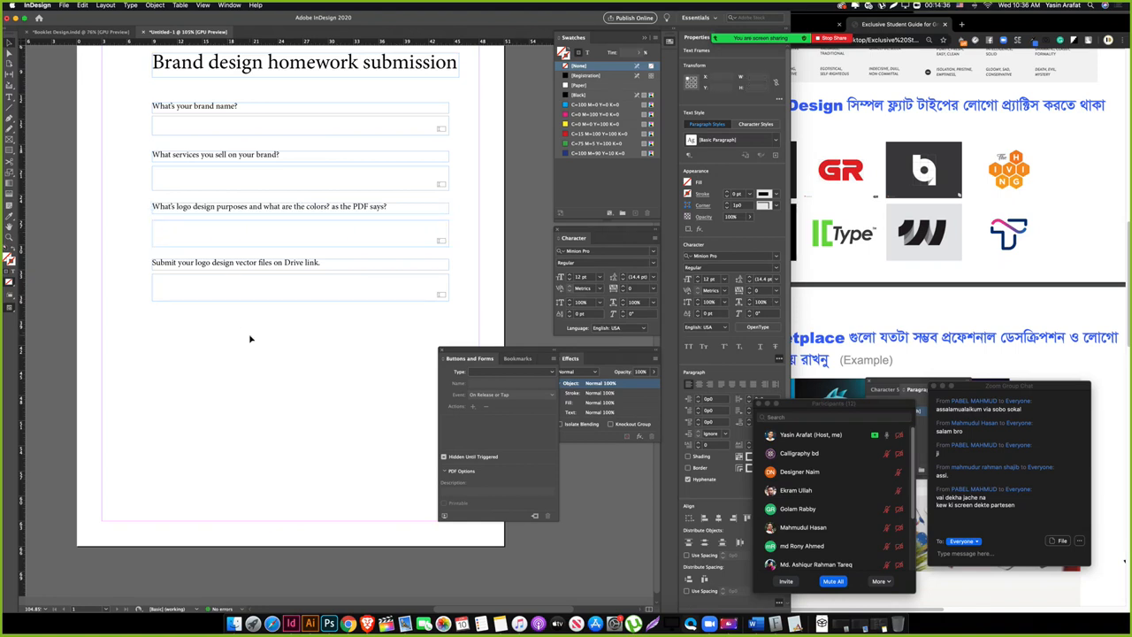
{"action": "left_click", "coordinate": [294, 245]}
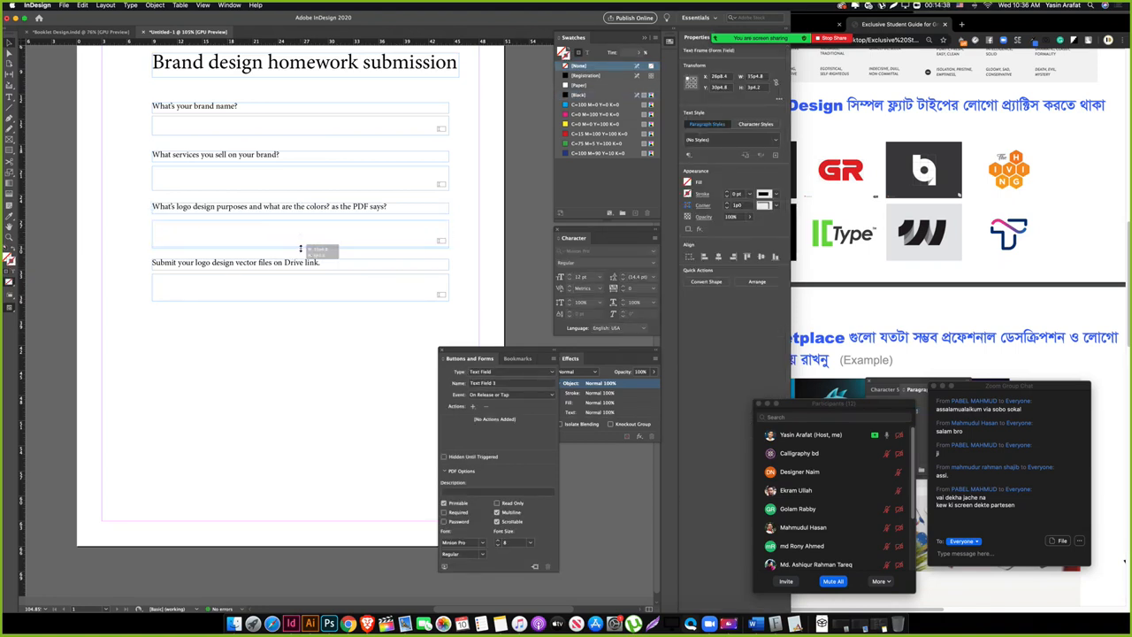
{"action": "left_click_drag", "start_coordinate": [137, 264], "coordinate": [225, 290]}
{"action": "left_click_drag", "start_coordinate": [298, 253], "coordinate": [303, 260]}
Step: Shorten the fourth answer field and preview the four-question form
{"action": "left_click", "coordinate": [293, 303]}
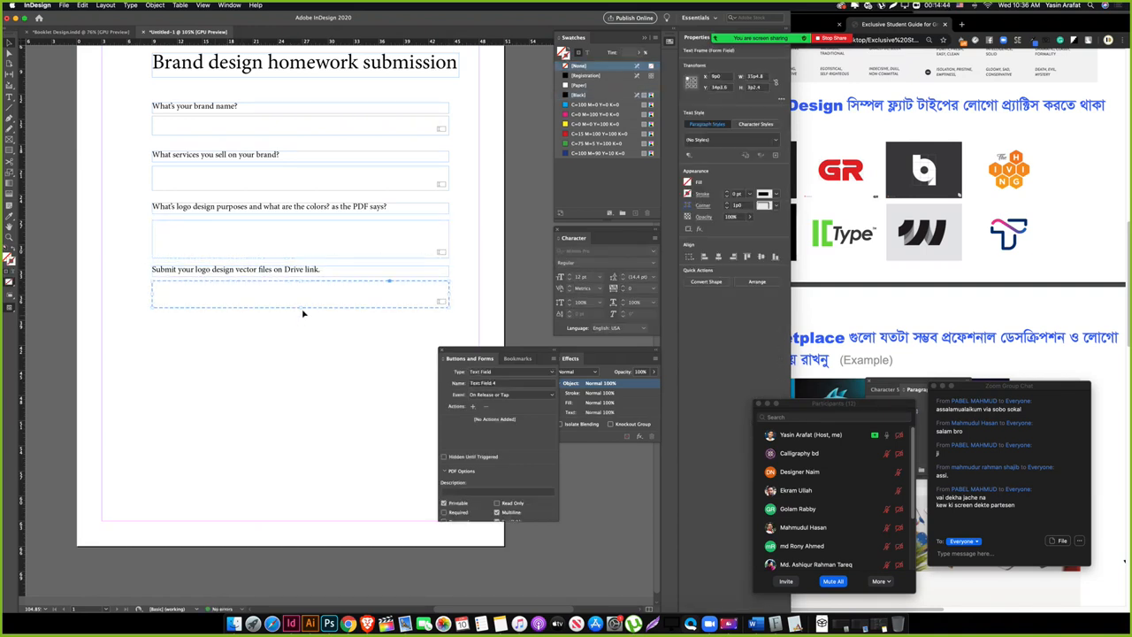
{"action": "left_click_drag", "start_coordinate": [301, 308], "coordinate": [238, 293]}
{"action": "left_click", "coordinate": [307, 333]}
{"action": "key", "text": "w"}
{"action": "key", "text": "w"}
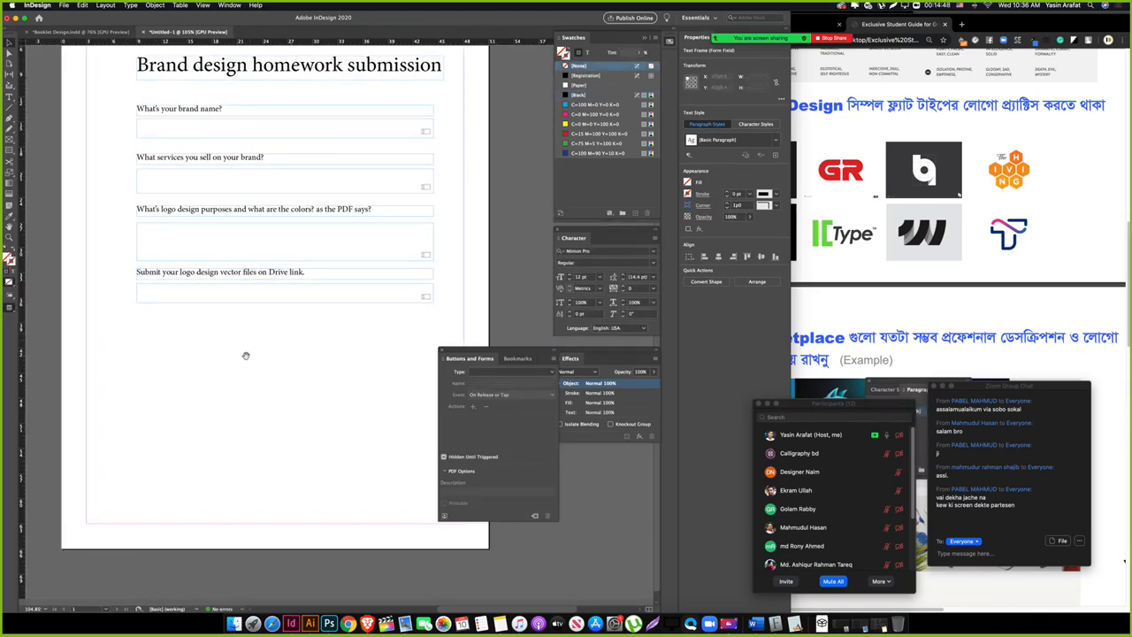
{"action": "left_click_drag", "start_coordinate": [251, 333], "coordinate": [217, 404]}
{"action": "key", "text": "w"}
{"action": "key", "text": "w"}
{"action": "left_click_drag", "start_coordinate": [299, 378], "coordinate": [207, 342]}
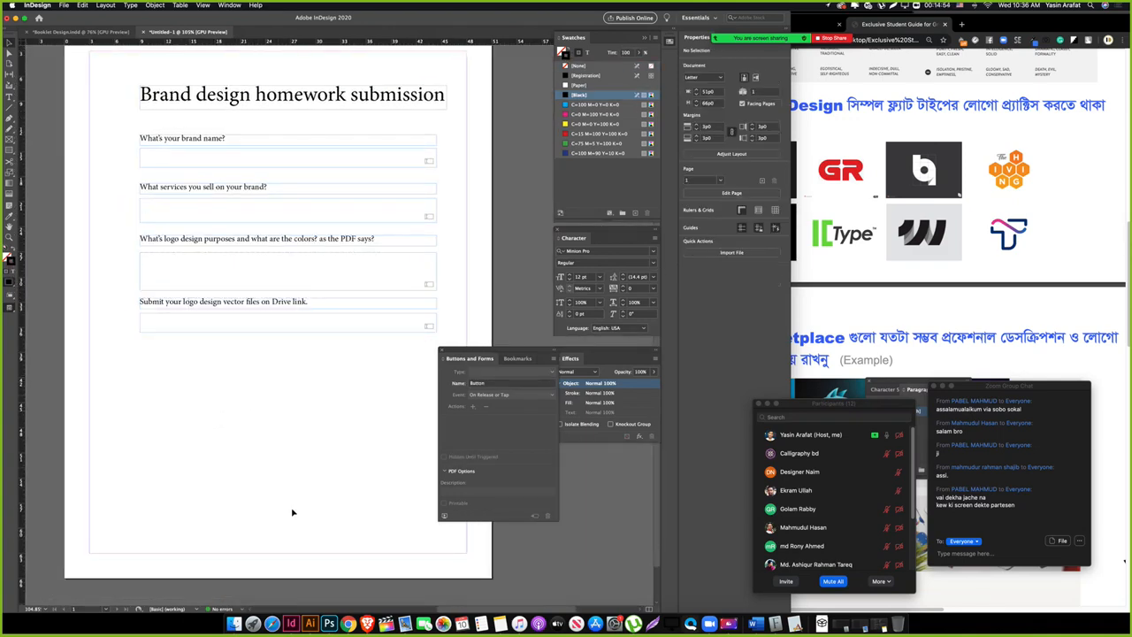
Step: Scroll the Chrome guide back up to its opening Brand Identity tasks
{"action": "left_click", "coordinate": [950, 310]}
{"action": "scroll", "coordinate": [934, 281], "scroll_direction": "up", "scroll_amount": 4}
{"action": "scroll", "coordinate": [930, 281], "scroll_direction": "down", "scroll_amount": 2}
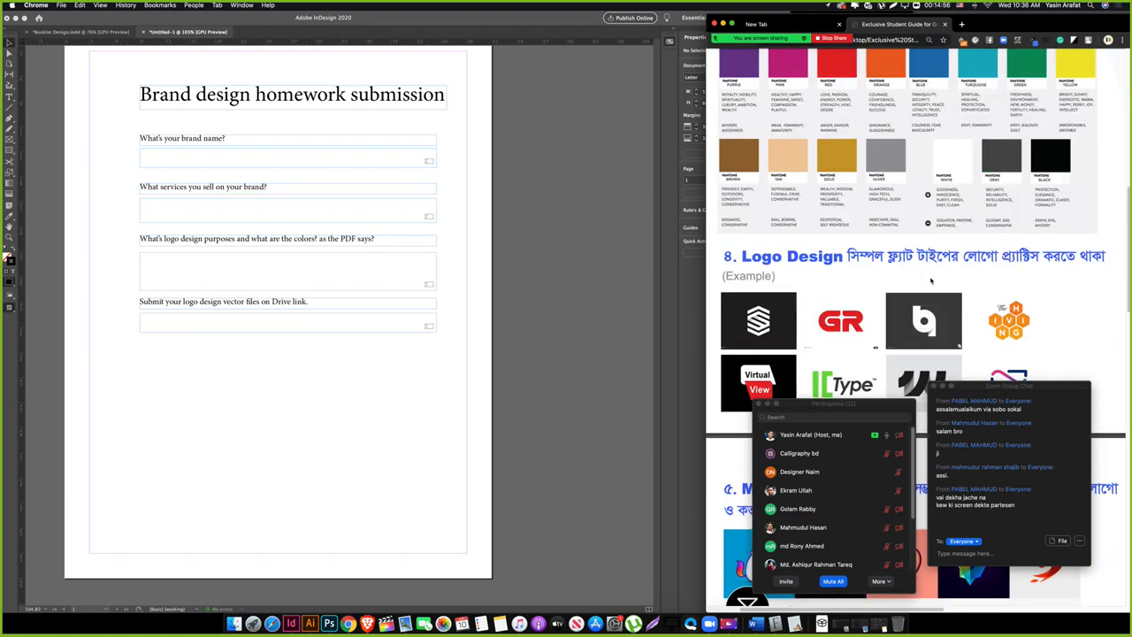
{"action": "scroll", "coordinate": [930, 282], "scroll_direction": "up", "scroll_amount": 5}
{"action": "scroll", "coordinate": [929, 285], "scroll_direction": "up", "scroll_amount": 1}
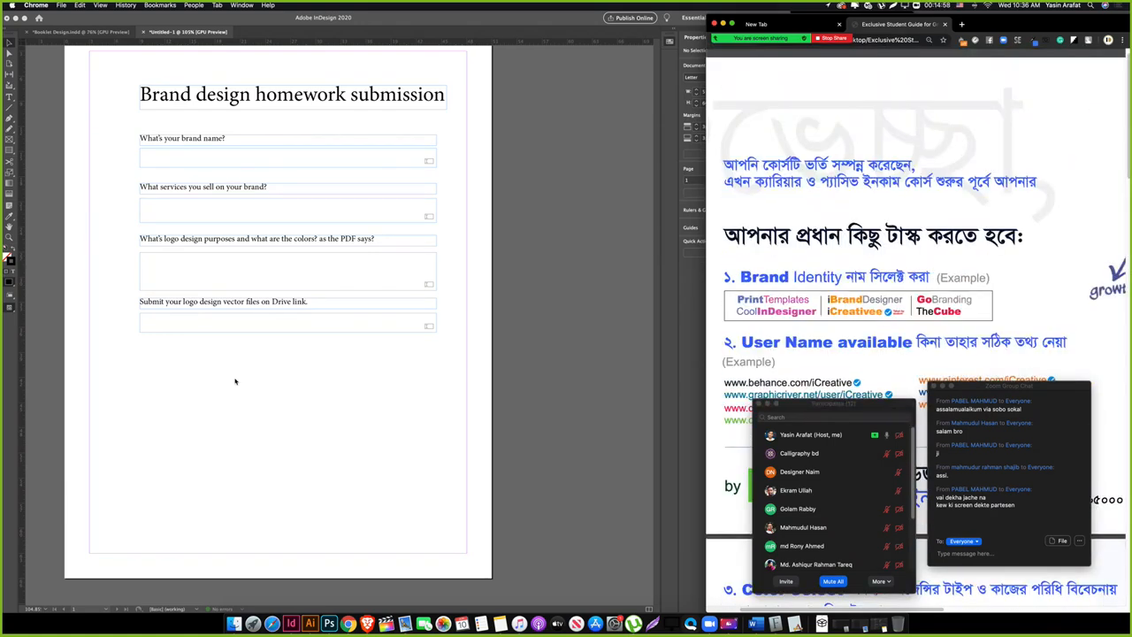
{"action": "left_click", "coordinate": [235, 382]}
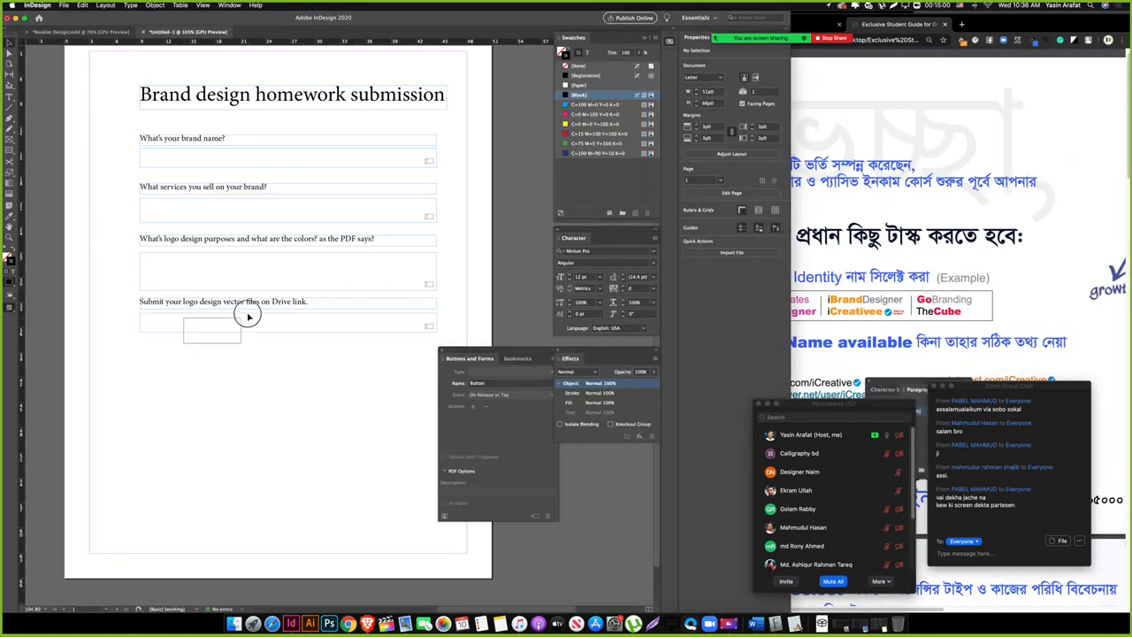
Step: Move the Drive-link question lower and retype the copied label as 'What names you aim to branded as?'
{"action": "left_click_drag", "start_coordinate": [256, 303], "coordinate": [255, 348]}
{"action": "left_click", "coordinate": [226, 304]}
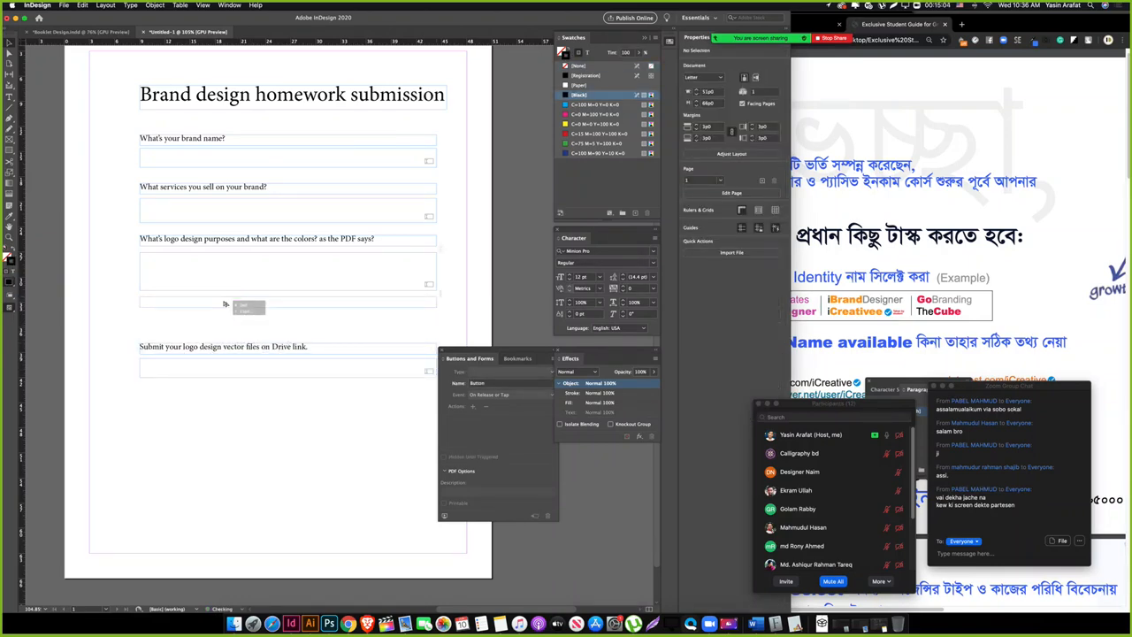
{"action": "triple_click", "coordinate": [224, 303]}
{"action": "type", "text": "W"}
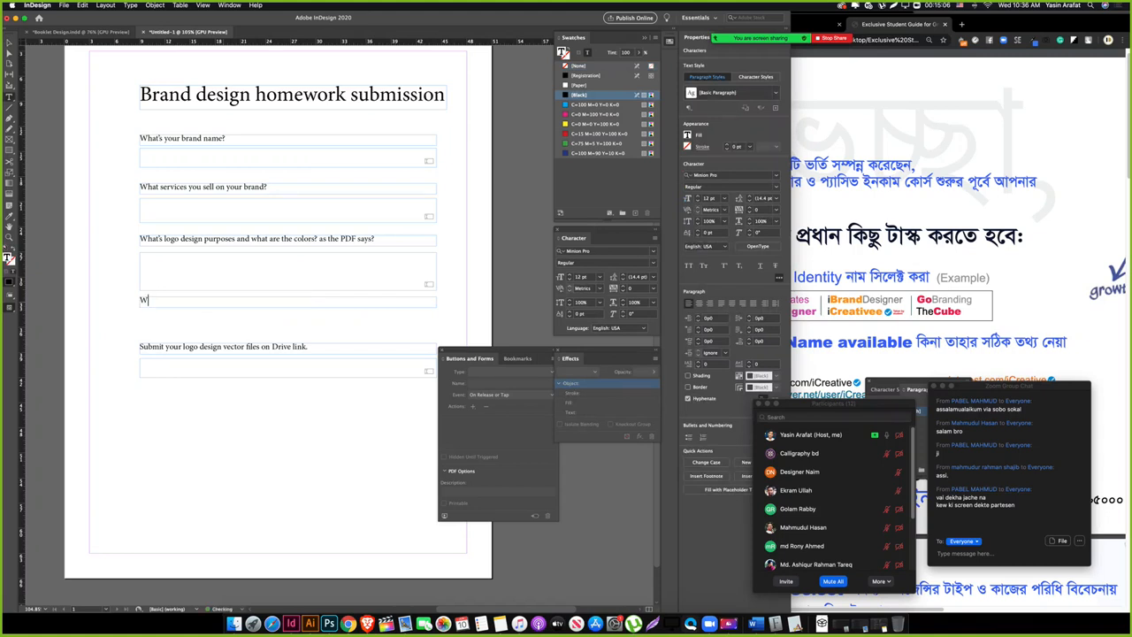
{"action": "type", "text": "hat names "}
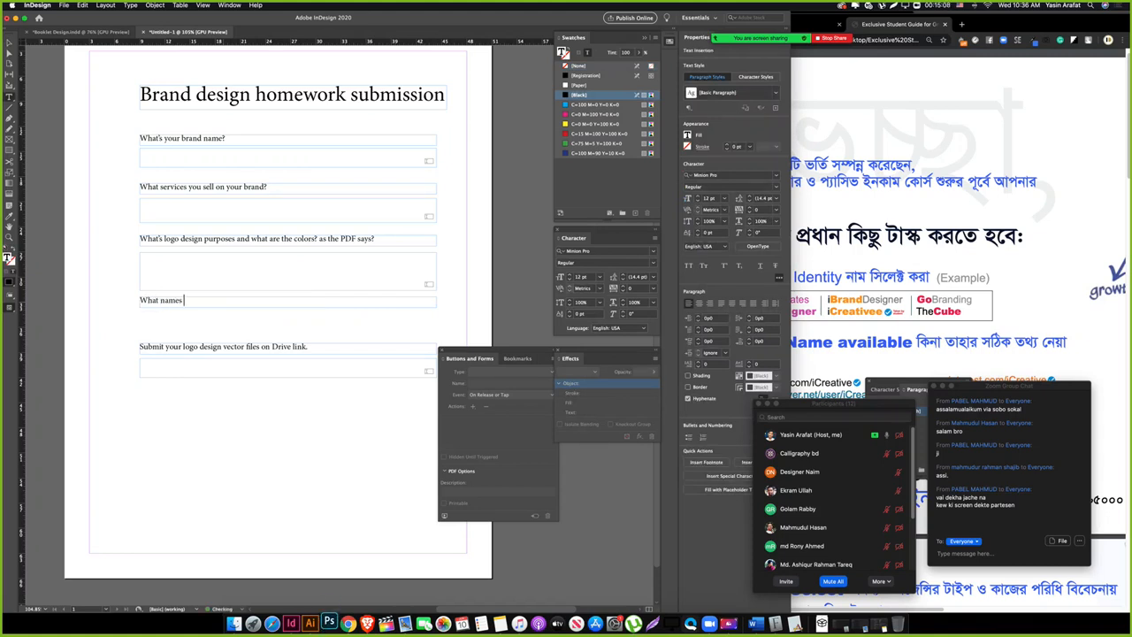
{"action": "type", "text": "you aim to branded as?"}
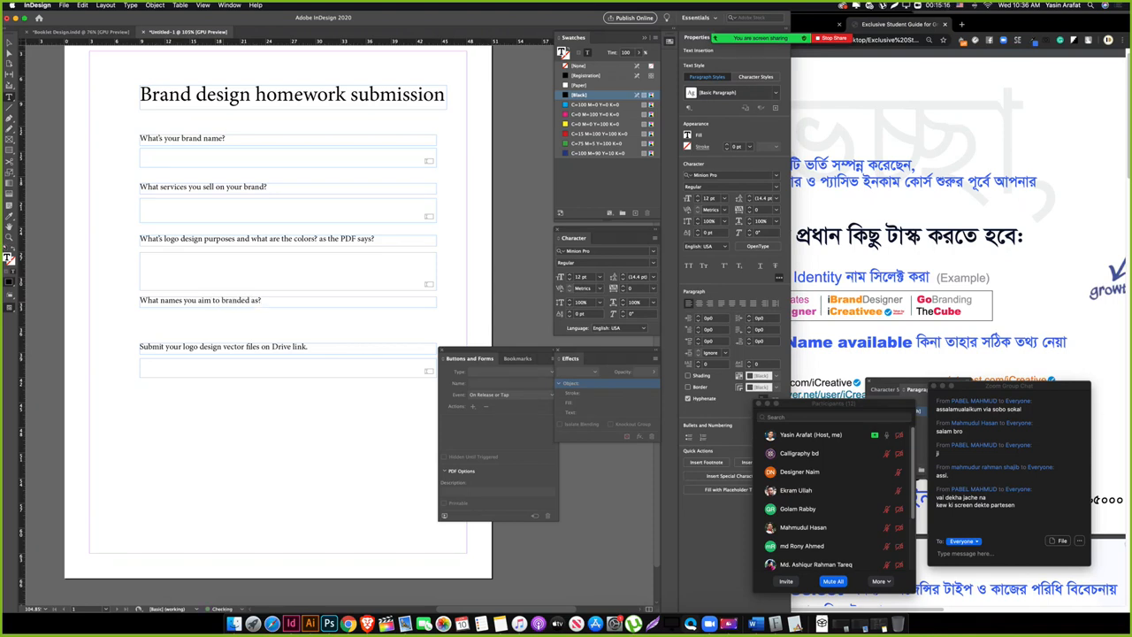
{"action": "key", "text": "Escape"}
{"action": "left_click", "coordinate": [206, 320]}
Step: Draw a frame below the What names label and make it fillable 'Text Field 5'
{"action": "key", "text": "t"}
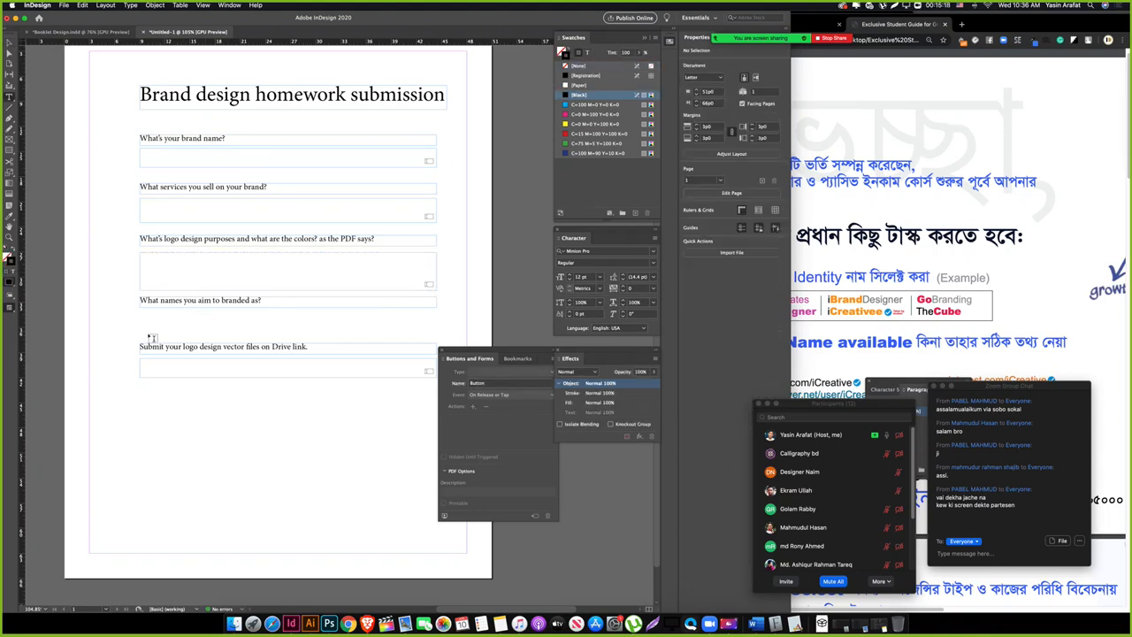
{"action": "scroll", "coordinate": [151, 331], "scroll_direction": "down", "scroll_amount": 1}
{"action": "scroll", "coordinate": [151, 319], "scroll_direction": "right", "scroll_amount": 3}
{"action": "left_click_drag", "start_coordinate": [104, 305], "coordinate": [400, 324]}
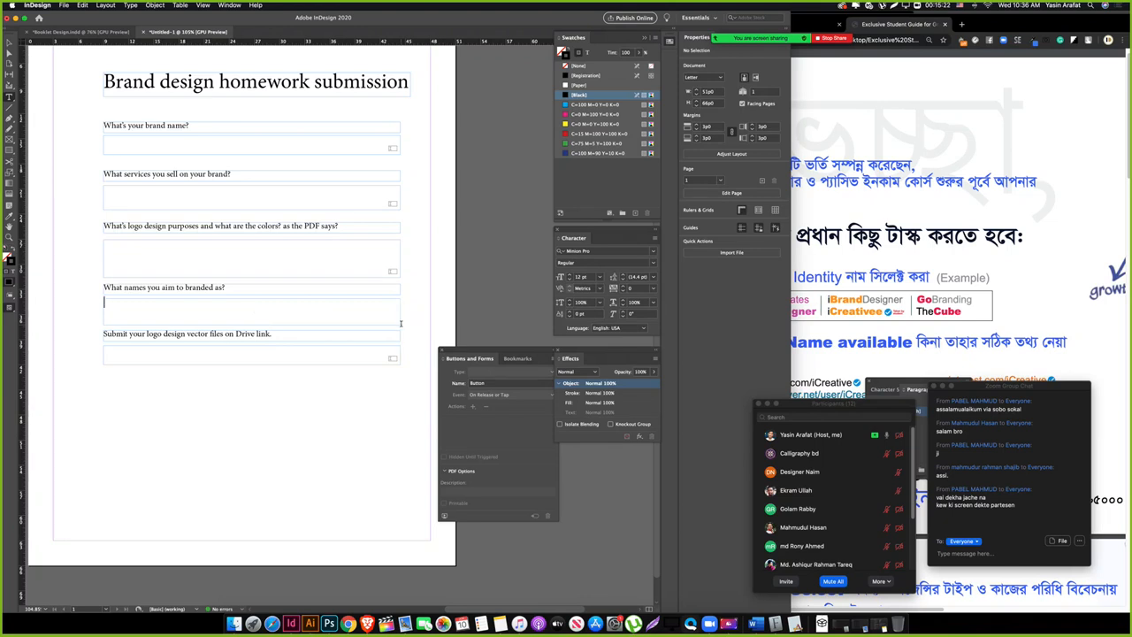
{"action": "key", "text": "Escape"}
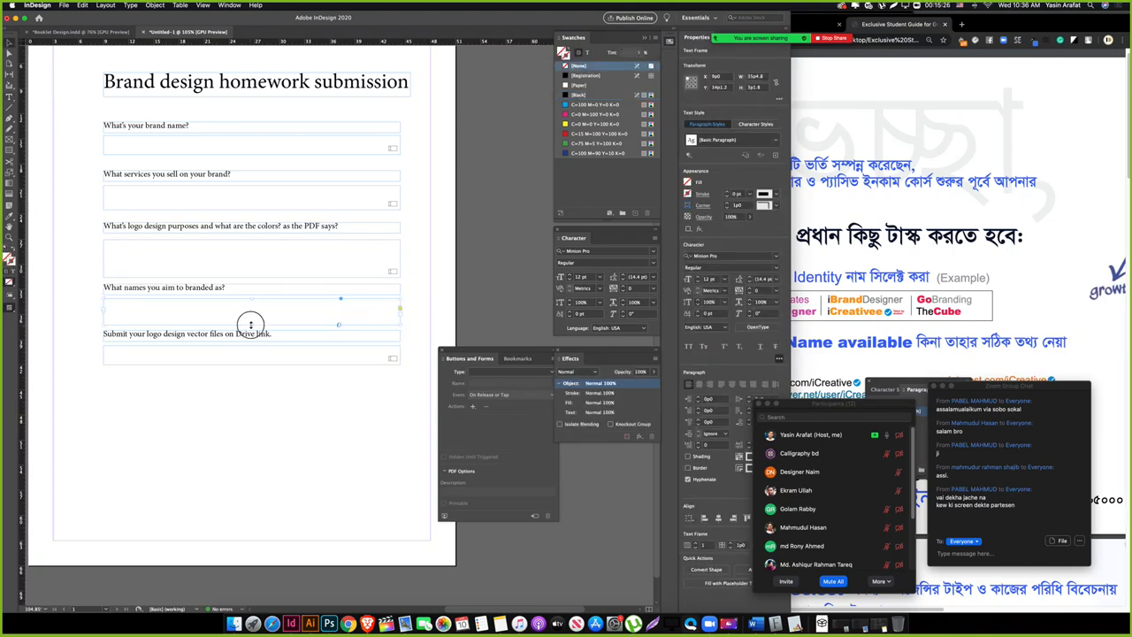
{"action": "left_click", "coordinate": [256, 403]}
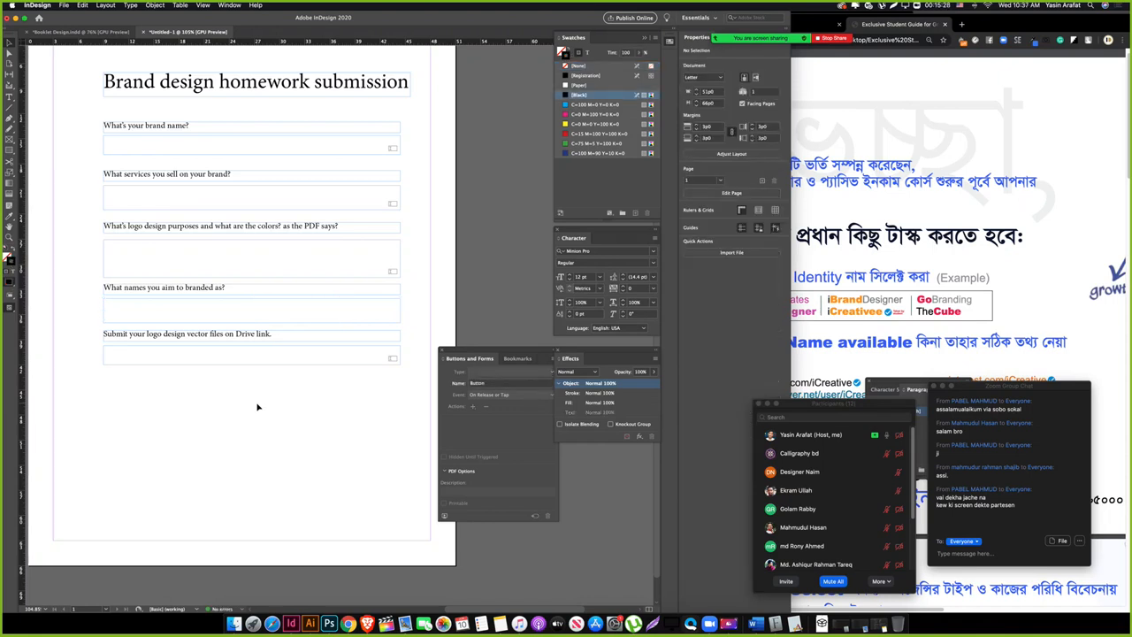
{"action": "double_click", "coordinate": [182, 306]}
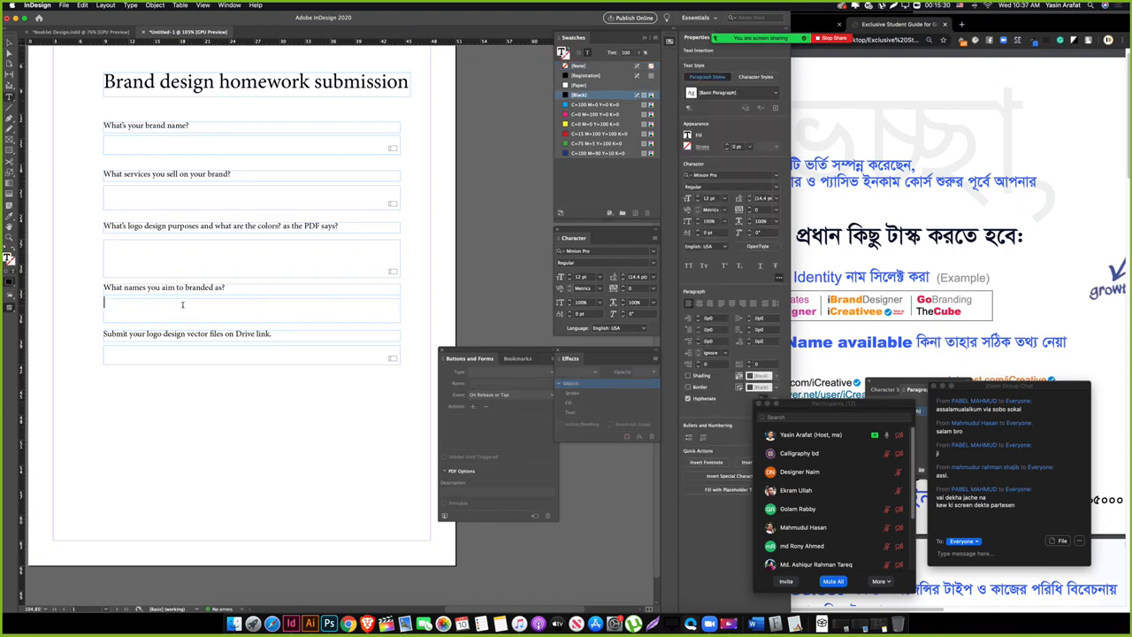
{"action": "key", "text": "Escape"}
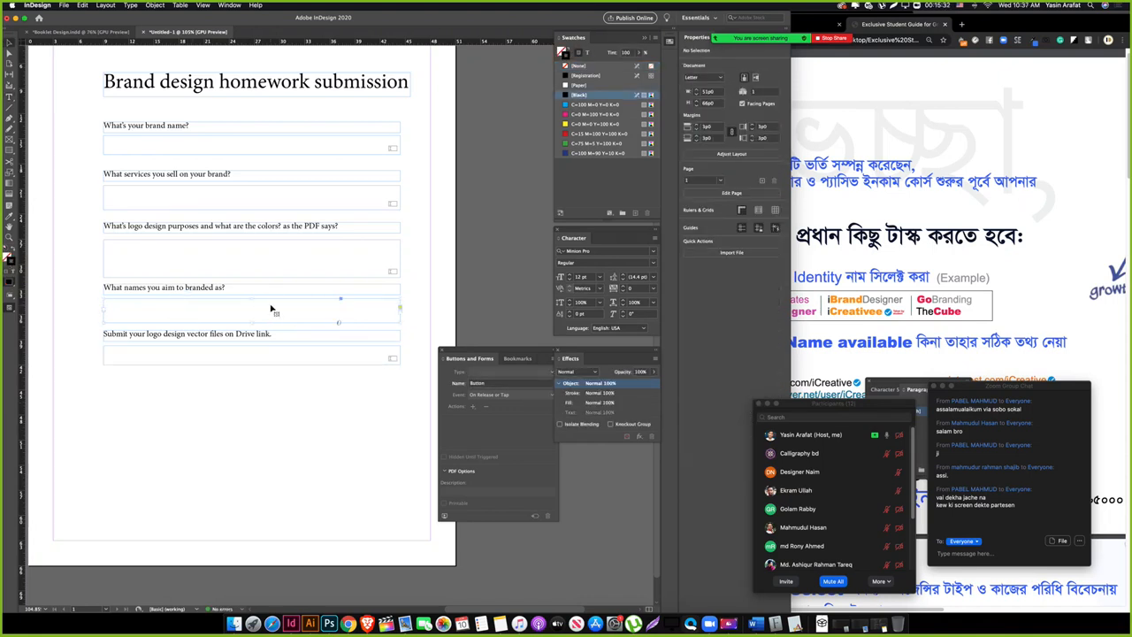
{"action": "left_click", "coordinate": [474, 375]}
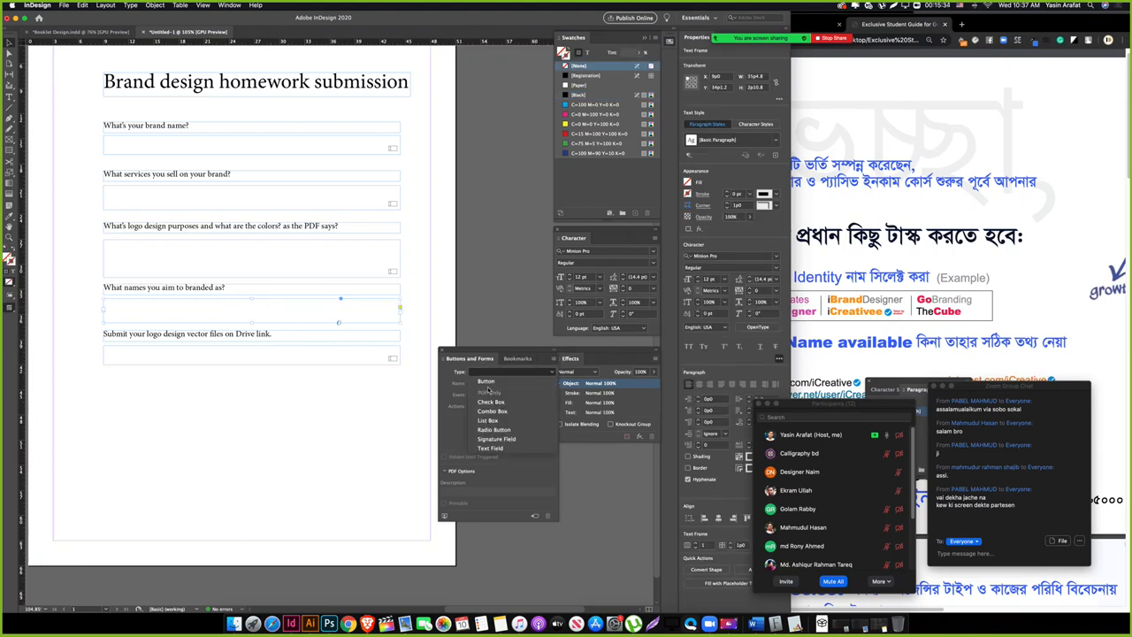
{"action": "left_click", "coordinate": [504, 448]}
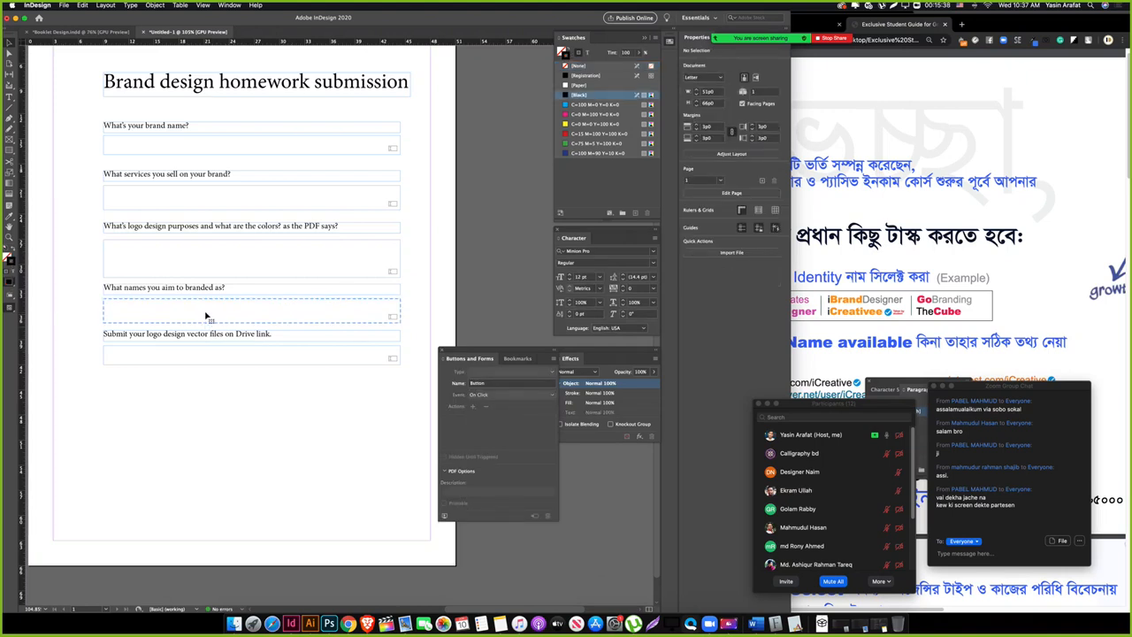
{"action": "left_click", "coordinate": [203, 352]}
{"action": "key", "text": "super+z"}
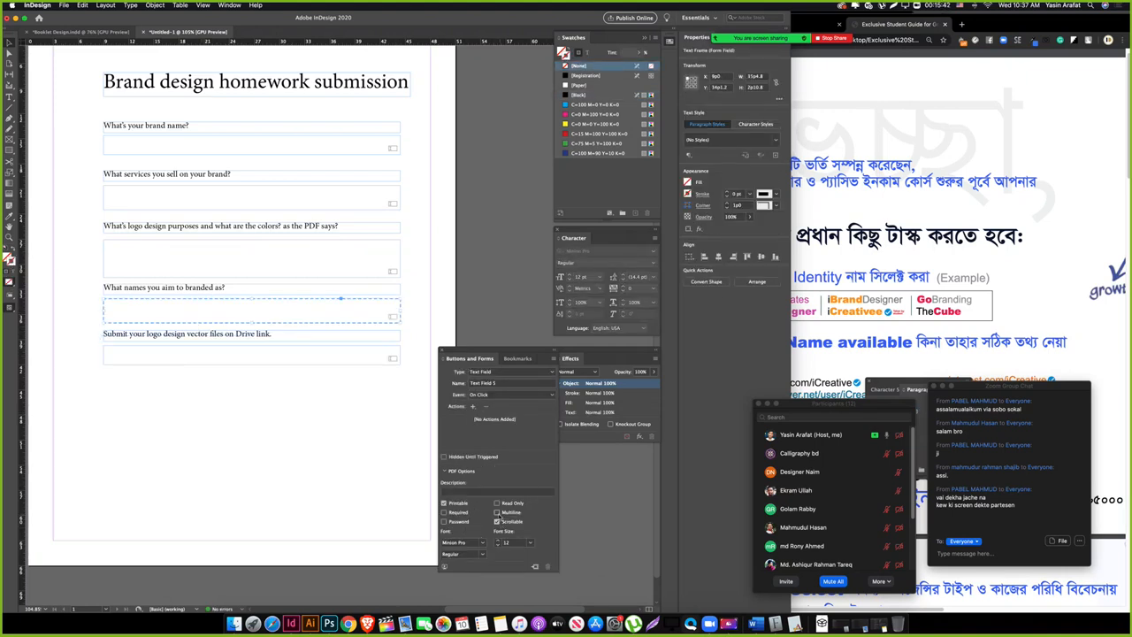
{"action": "left_click", "coordinate": [270, 433]}
Step: Preview the page and inspect the lower answer fields, ending on the What names field
{"action": "key", "text": "Tab"}
{"action": "key", "text": "w"}
{"action": "key", "text": "space"}
{"action": "left_click_drag", "start_coordinate": [388, 448], "coordinate": [326, 444]}
{"action": "key", "text": "w"}
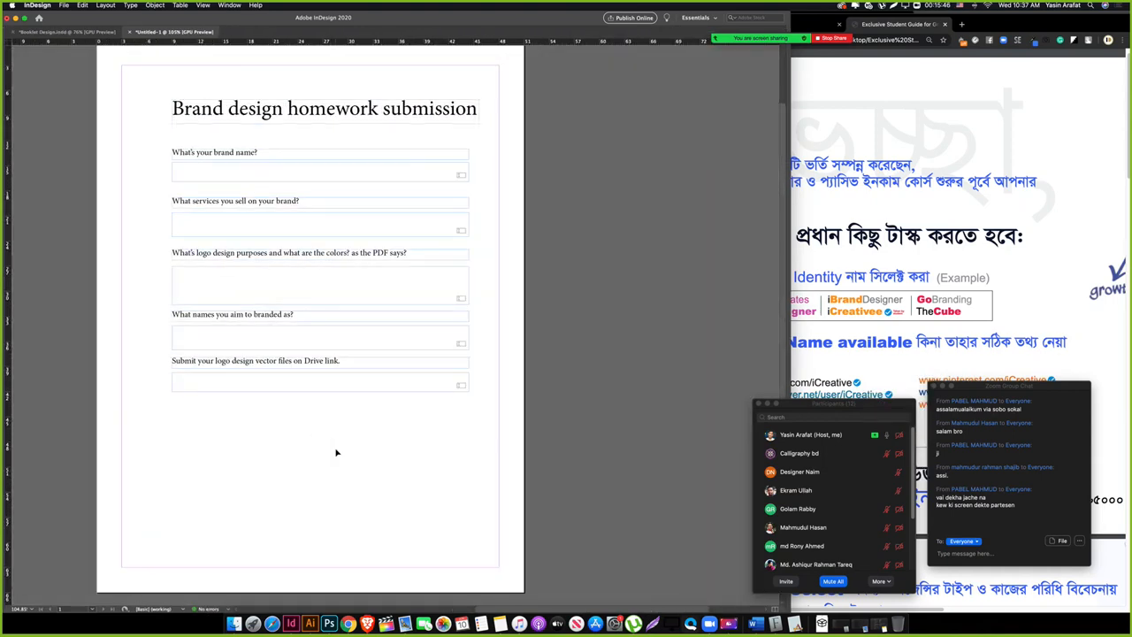
{"action": "left_click_drag", "start_coordinate": [234, 457], "coordinate": [346, 319]}
{"action": "left_click_drag", "start_coordinate": [238, 421], "coordinate": [269, 367]}
{"action": "left_click", "coordinate": [306, 437]}
{"action": "key", "text": "space"}
{"action": "left_click_drag", "start_coordinate": [266, 434], "coordinate": [281, 347]}
{"action": "left_click", "coordinate": [220, 320]}
Step: Scroll the Chrome guide past its colour and marketplace sections, checking InDesign's last two fields
{"action": "left_click", "coordinate": [242, 439]}
{"action": "left_click", "coordinate": [917, 361]}
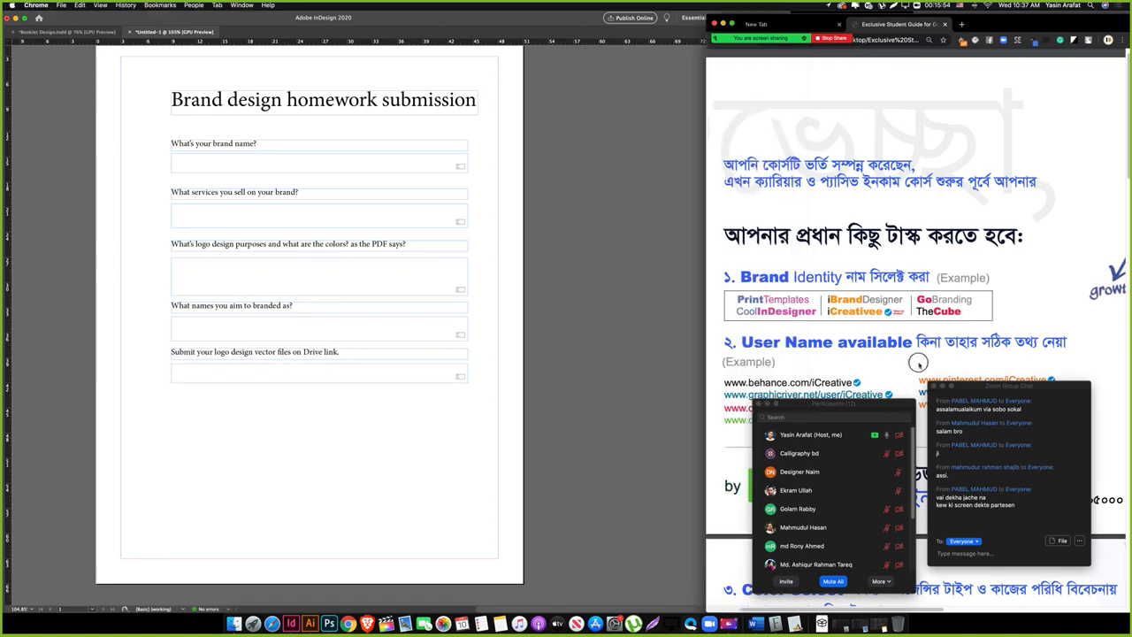
{"action": "scroll", "coordinate": [852, 328], "scroll_direction": "down", "scroll_amount": 5}
{"action": "scroll", "coordinate": [834, 326], "scroll_direction": "down", "scroll_amount": 6}
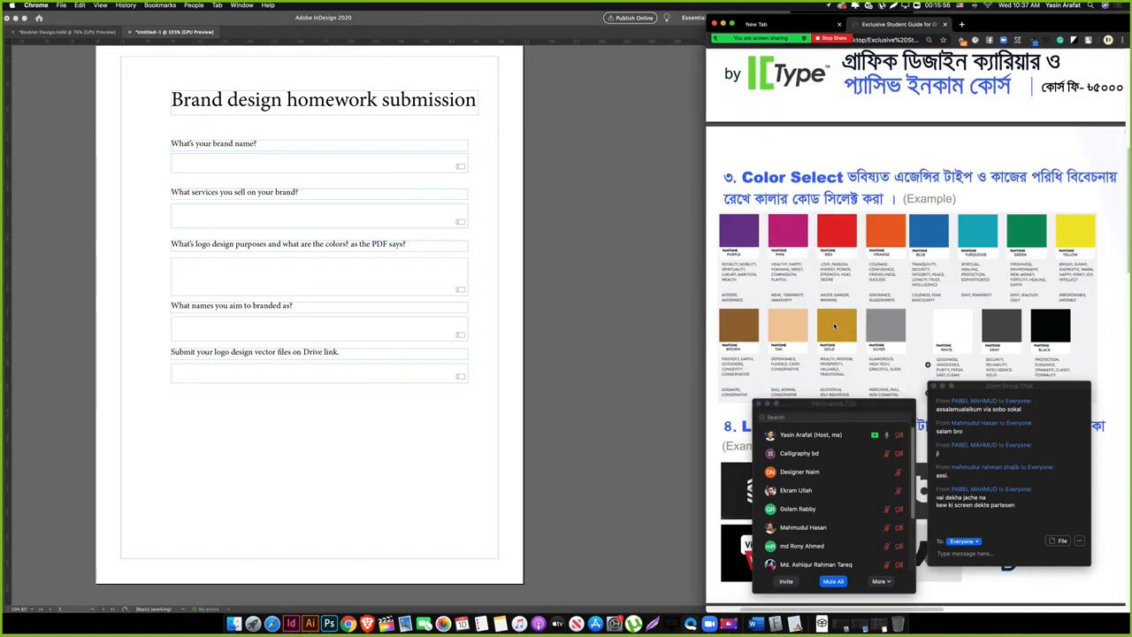
{"action": "scroll", "coordinate": [834, 327], "scroll_direction": "up", "scroll_amount": 2}
{"action": "left_click", "coordinate": [242, 445]}
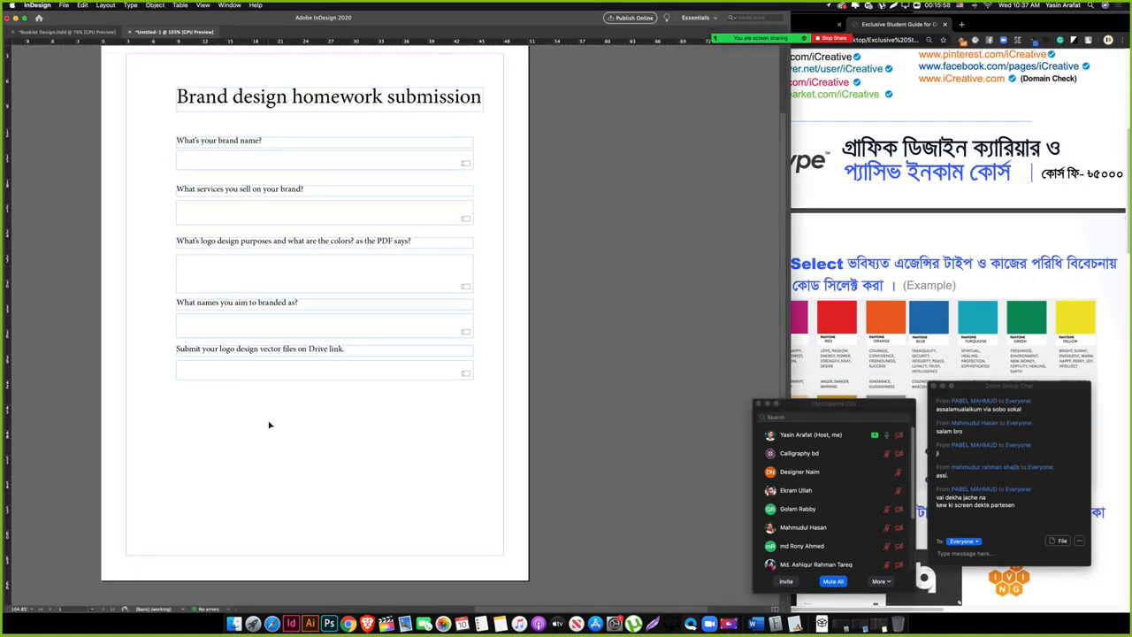
{"action": "left_click_drag", "start_coordinate": [177, 418], "coordinate": [281, 326]}
{"action": "left_click", "coordinate": [348, 401]}
{"action": "left_click", "coordinate": [857, 327]}
{"action": "scroll", "coordinate": [857, 327], "scroll_direction": "down", "scroll_amount": 10}
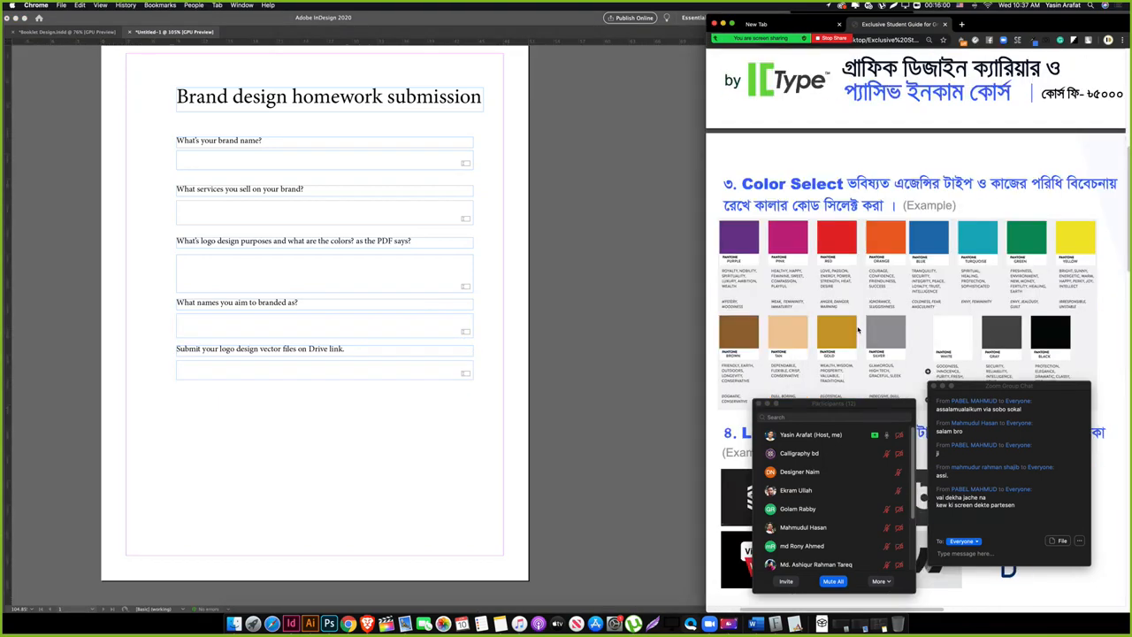
{"action": "left_click", "coordinate": [204, 425]}
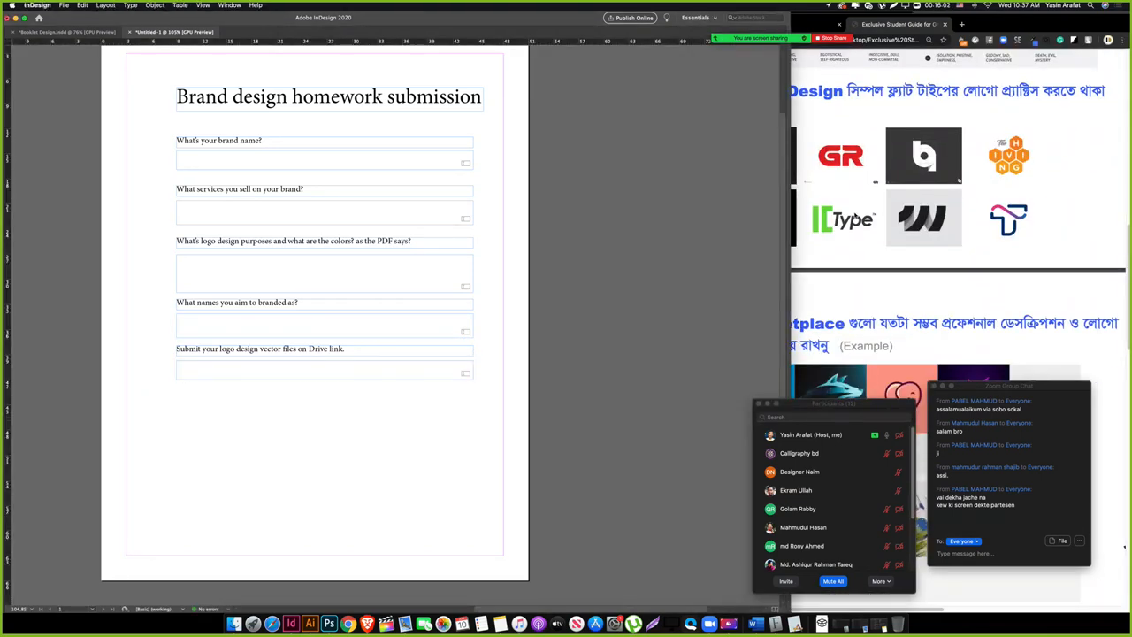
Step: Scroll the guide further past Social Media to the Behance and envato parts
{"action": "left_click", "coordinate": [850, 320]}
{"action": "scroll", "coordinate": [851, 316], "scroll_direction": "down", "scroll_amount": 8}
{"action": "scroll", "coordinate": [851, 315], "scroll_direction": "down", "scroll_amount": 10}
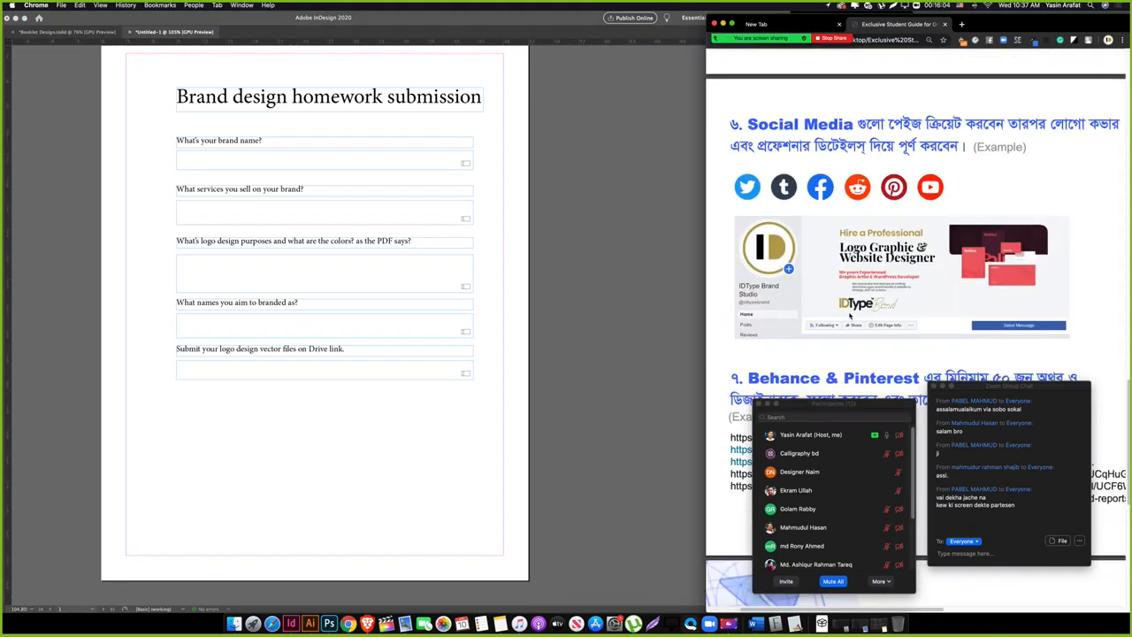
{"action": "scroll", "coordinate": [850, 316], "scroll_direction": "down", "scroll_amount": 3}
{"action": "left_click", "coordinate": [295, 387]}
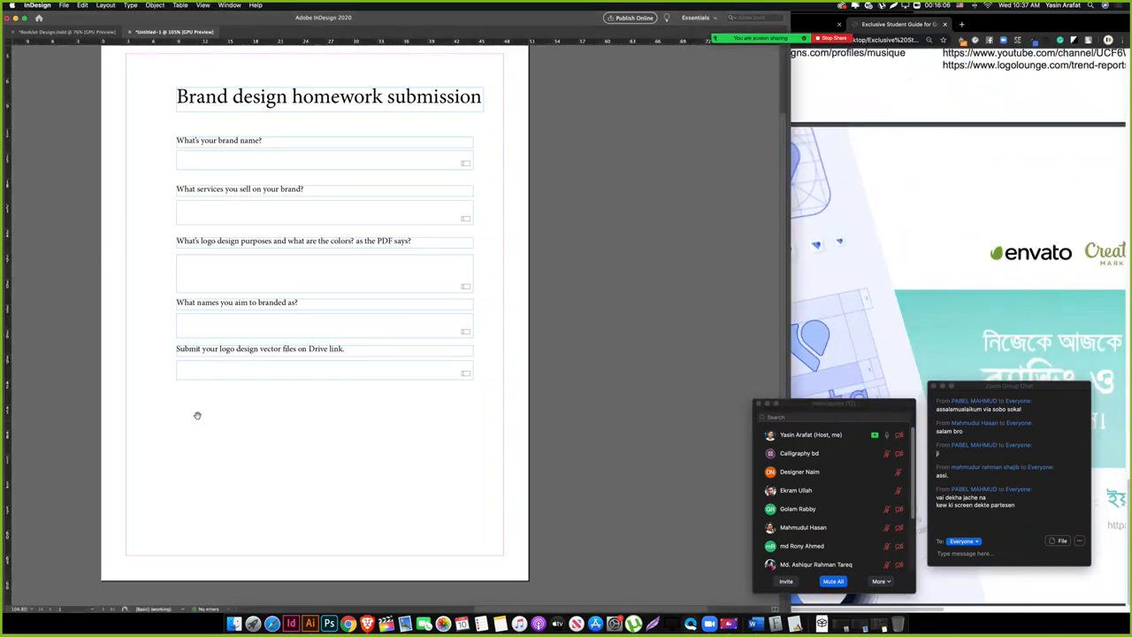
Step: Preview the form, then undo an accidental duplicate of the last question and field
{"action": "left_click_drag", "start_coordinate": [197, 414], "coordinate": [230, 376]}
{"action": "key", "text": "w"}
{"action": "left_click_drag", "start_coordinate": [357, 367], "coordinate": [323, 382]}
{"action": "key", "text": "w"}
{"action": "left_click_drag", "start_coordinate": [185, 393], "coordinate": [265, 379]}
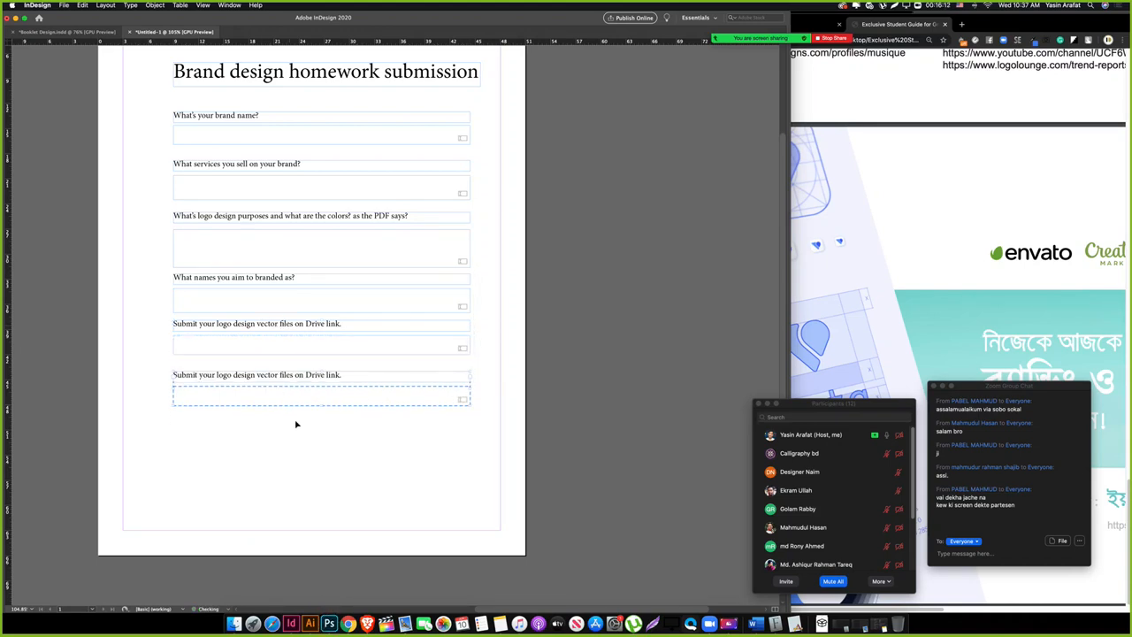
{"action": "key", "text": "super+z"}
Step: Copy the Drive-link label below the last field and type 'What domains or URLs are'
{"action": "left_click_drag", "start_coordinate": [242, 328], "coordinate": [239, 381]}
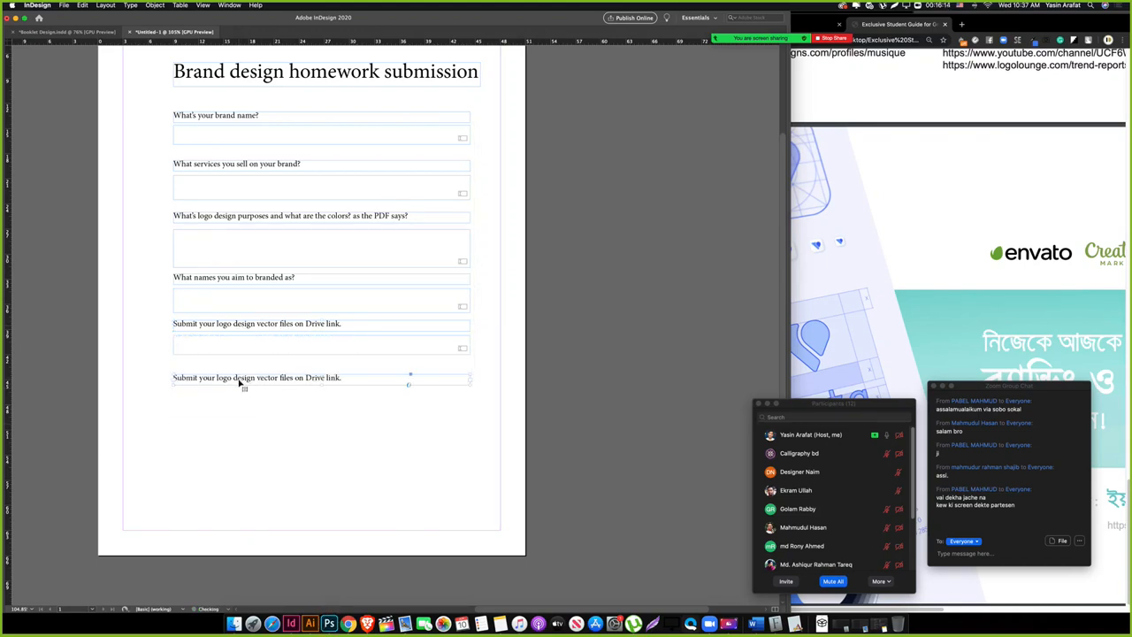
{"action": "double_click", "coordinate": [239, 379]}
{"action": "triple_click", "coordinate": [237, 377]}
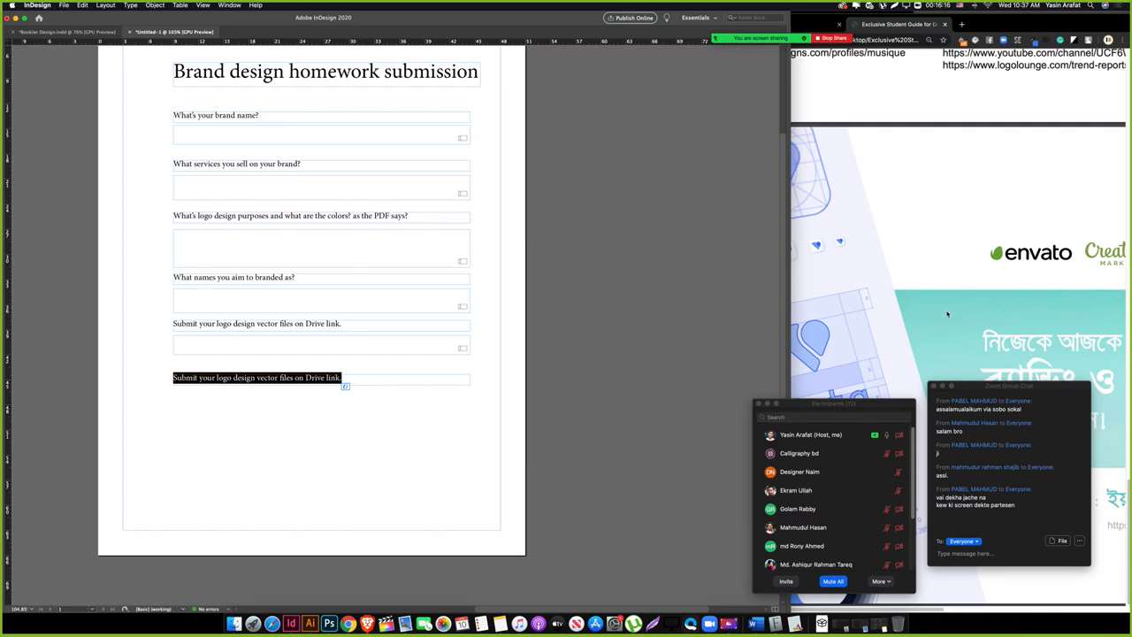
{"action": "scroll", "coordinate": [947, 313], "scroll_direction": "down", "scroll_amount": 15}
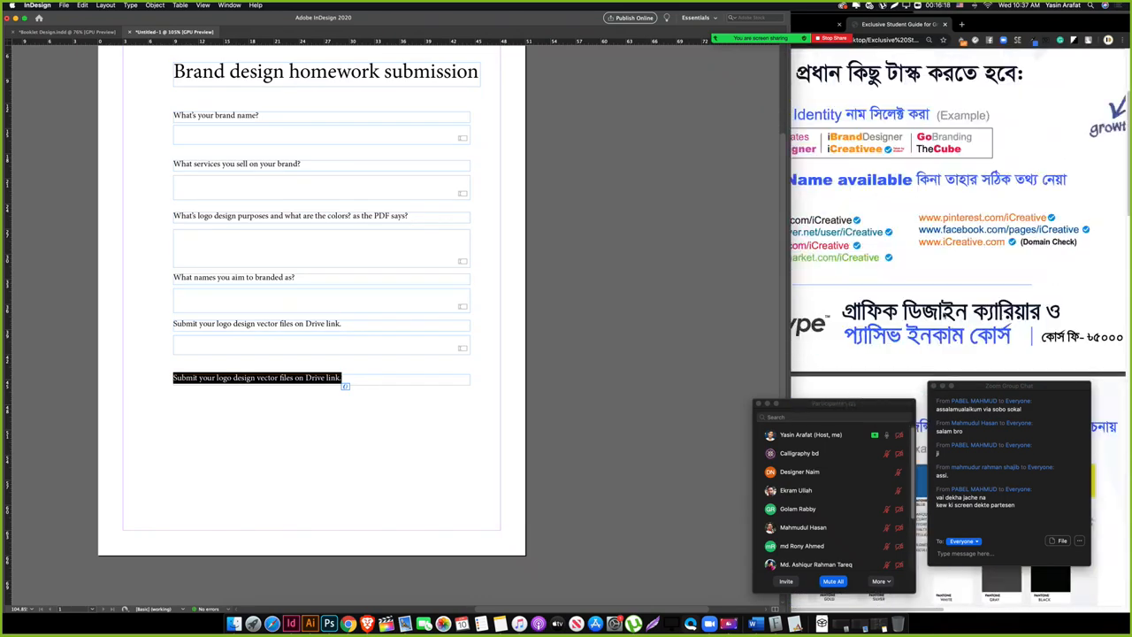
{"action": "scroll", "coordinate": [944, 316], "scroll_direction": "down", "scroll_amount": 1}
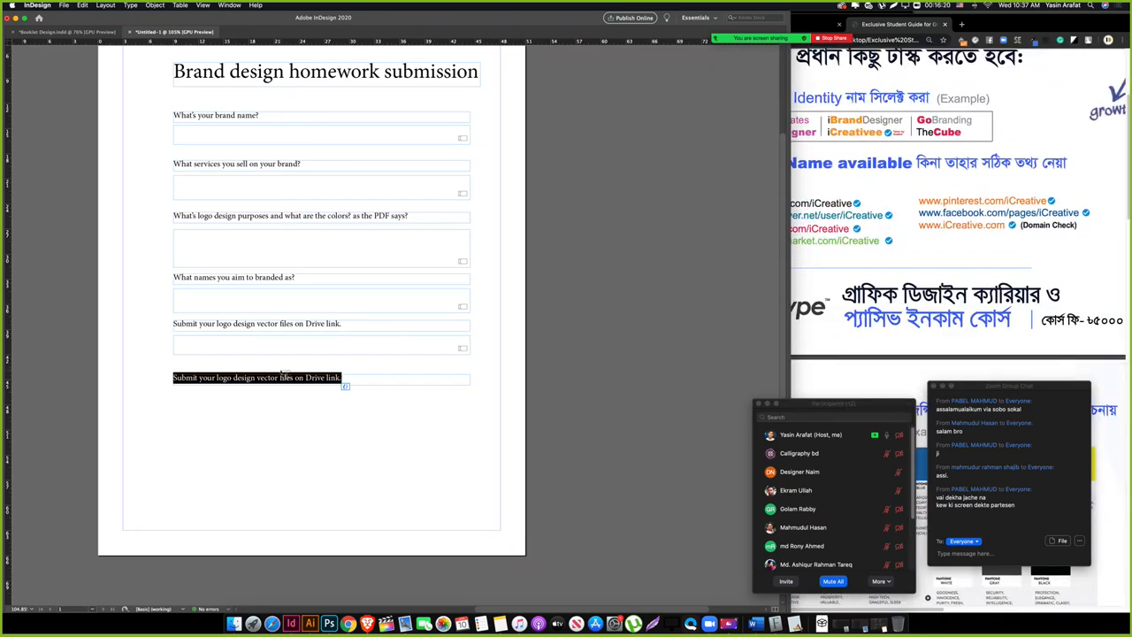
{"action": "type", "text": "What domains or"}
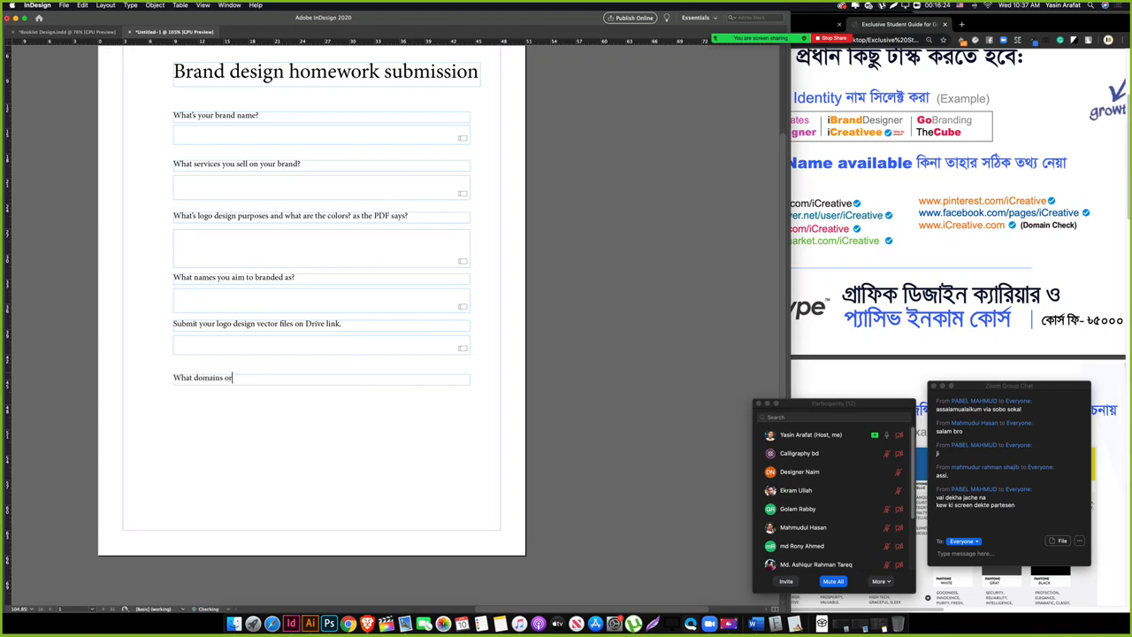
{"action": "type", "text": " URLs are o"}
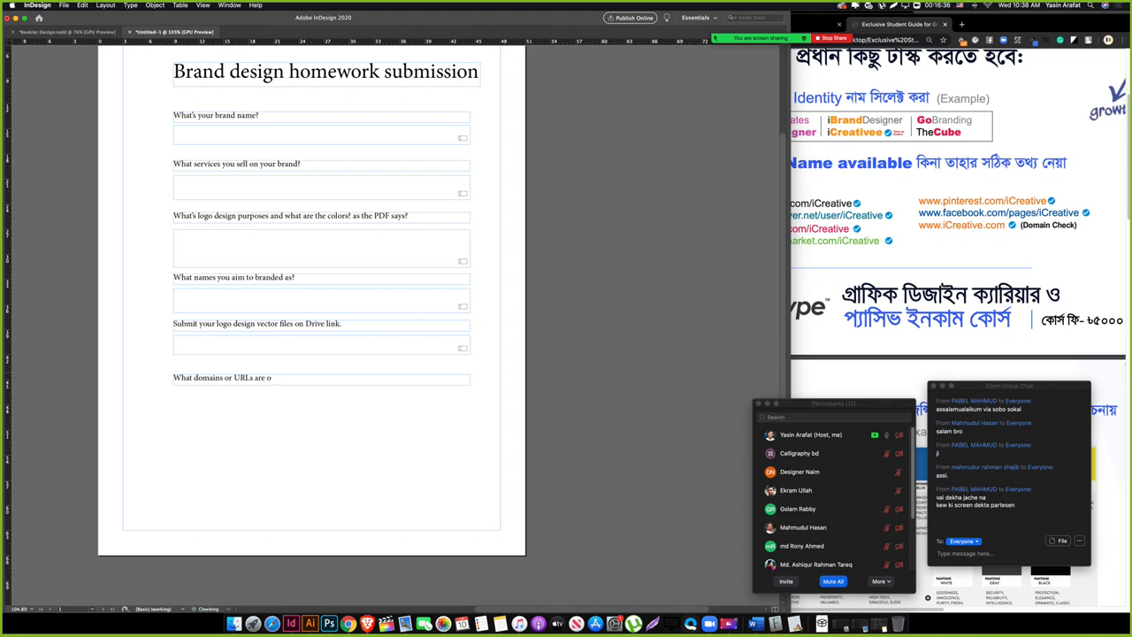
Step: Complete the last question so it reads 'What domains or URLs picked by your brand?'
{"action": "key", "text": "BackSpace"}
{"action": "key", "text": "BackSpace"}
{"action": "key", "text": "BackSpace"}
{"action": "type", "text": "picked by your brand?"}
{"action": "key", "text": "Escape"}
{"action": "left_click_drag", "start_coordinate": [174, 389], "coordinate": [470, 419]}
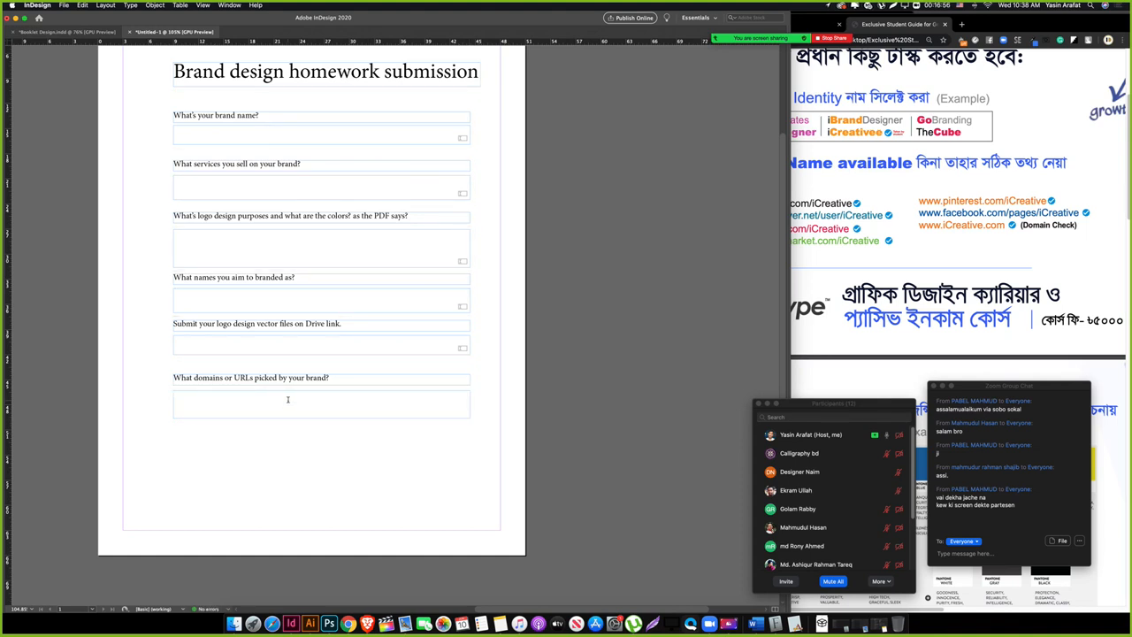
{"action": "type", "text": ".liminotemplate"}
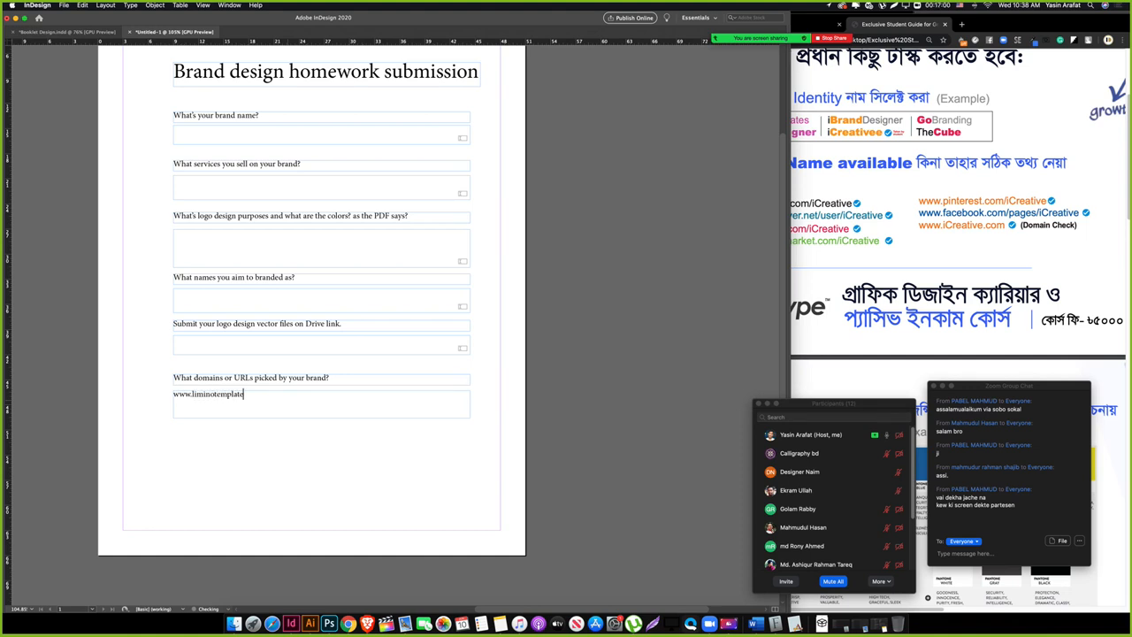
{"action": "type", "text": "s.c"}
{"action": "key", "text": "BackSpace"}
{"action": "key", "text": "BackSpace"}
{"action": "key", "text": "BackSpace"}
{"action": "type", "text": "com"}
{"action": "key", "text": "Return"}
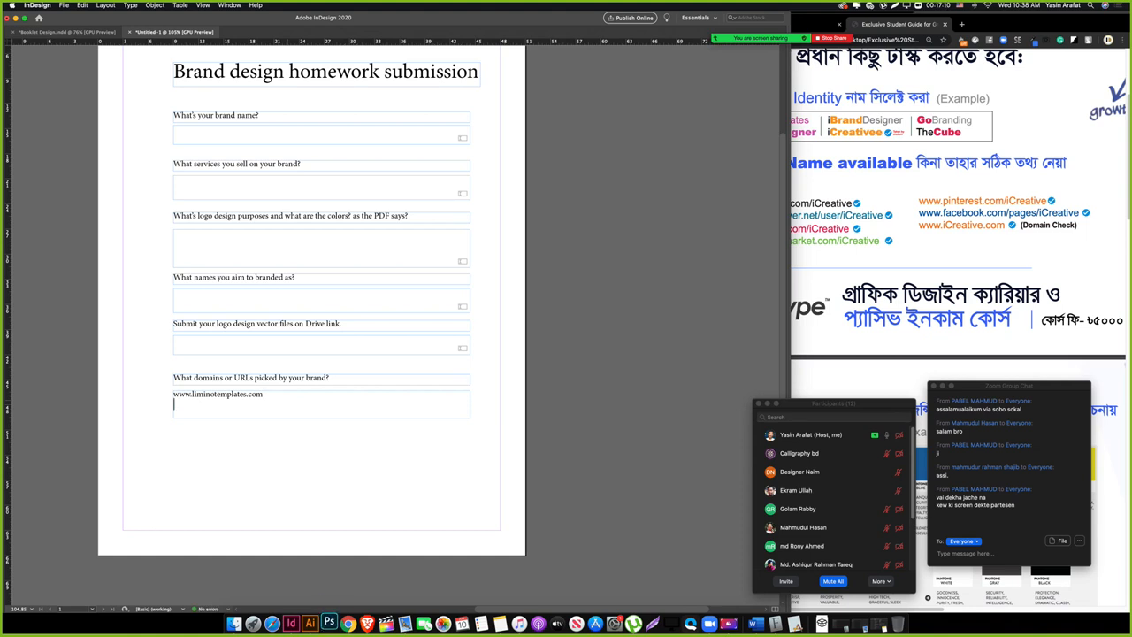
{"action": "type", "text": "behance.net/limino "}
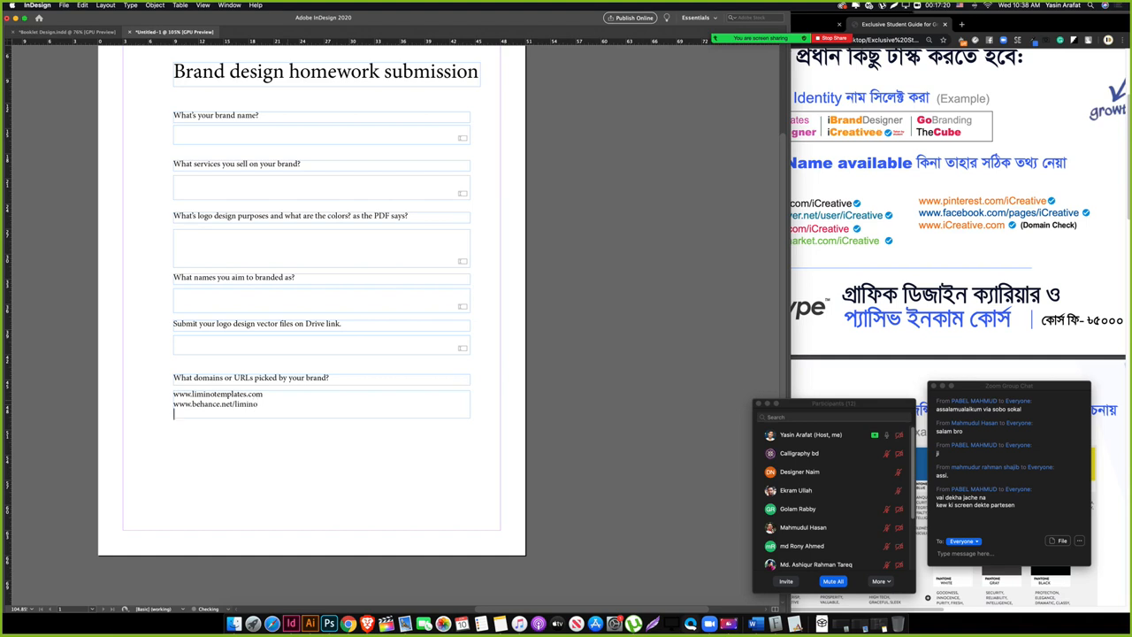
{"action": "type", "text": "www.graphicriver.net/user/liminotemplates"}
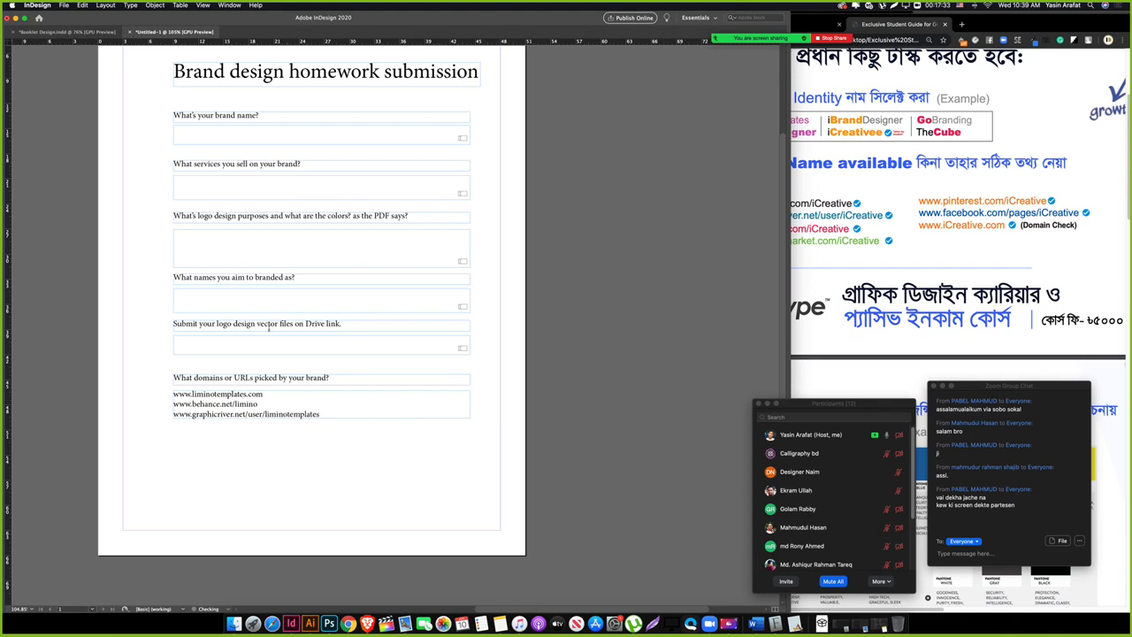
Step: Delete the sample URLs from the frame below the domains question
{"action": "key", "text": "Escape"}
{"action": "left_click", "coordinate": [290, 469]}
{"action": "key", "text": "w"}
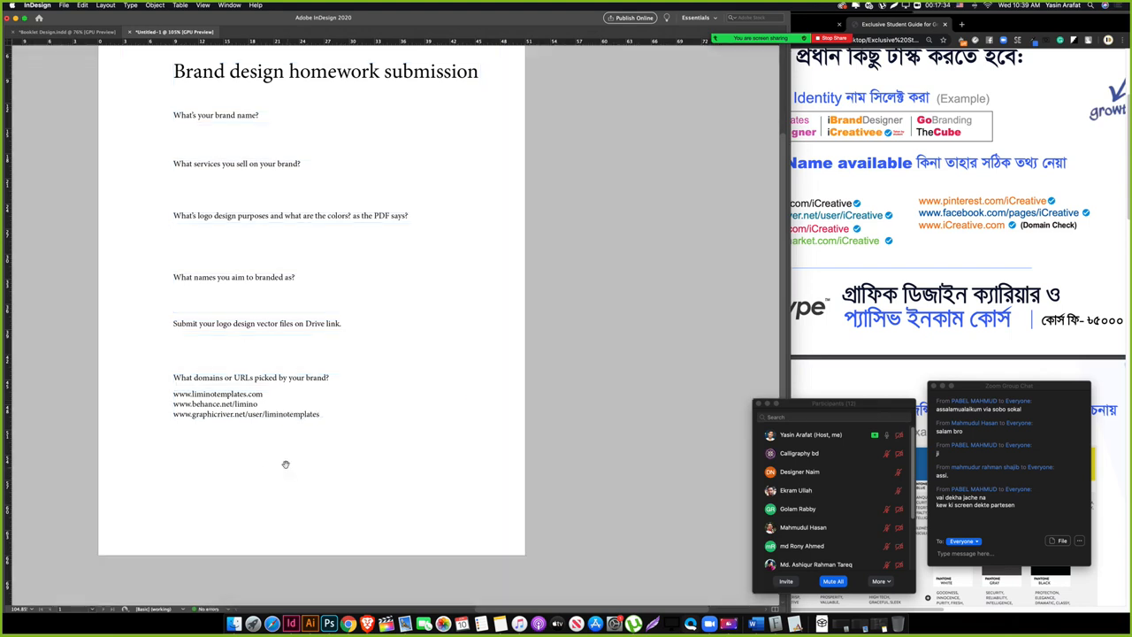
{"action": "left_click", "coordinate": [285, 412]}
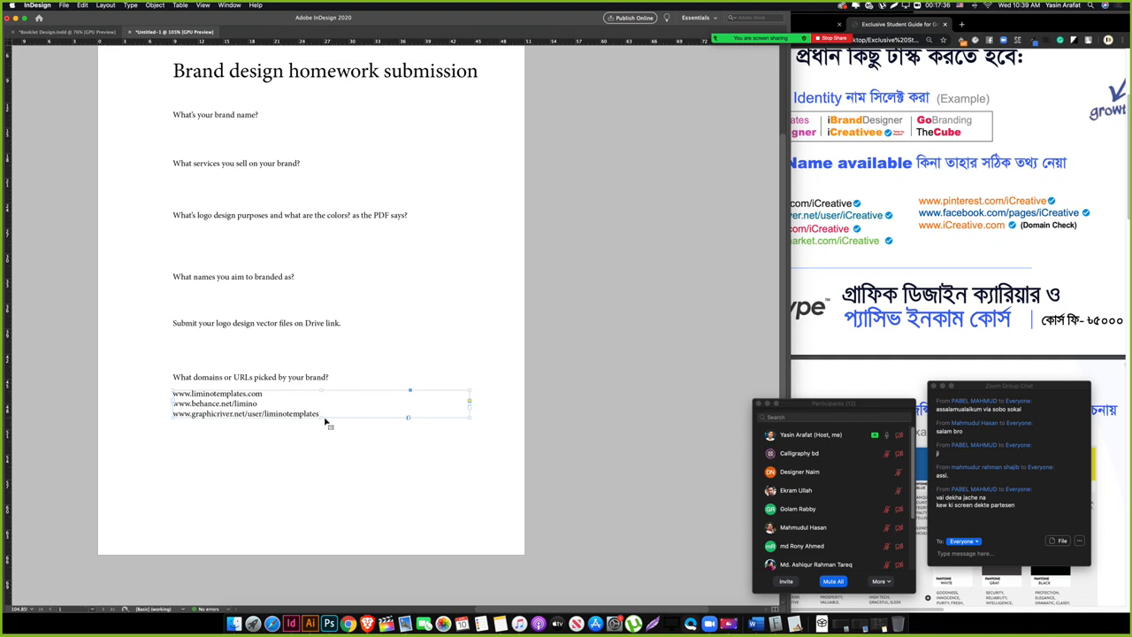
{"action": "double_click", "coordinate": [203, 407]}
{"action": "triple_click", "coordinate": [204, 406]}
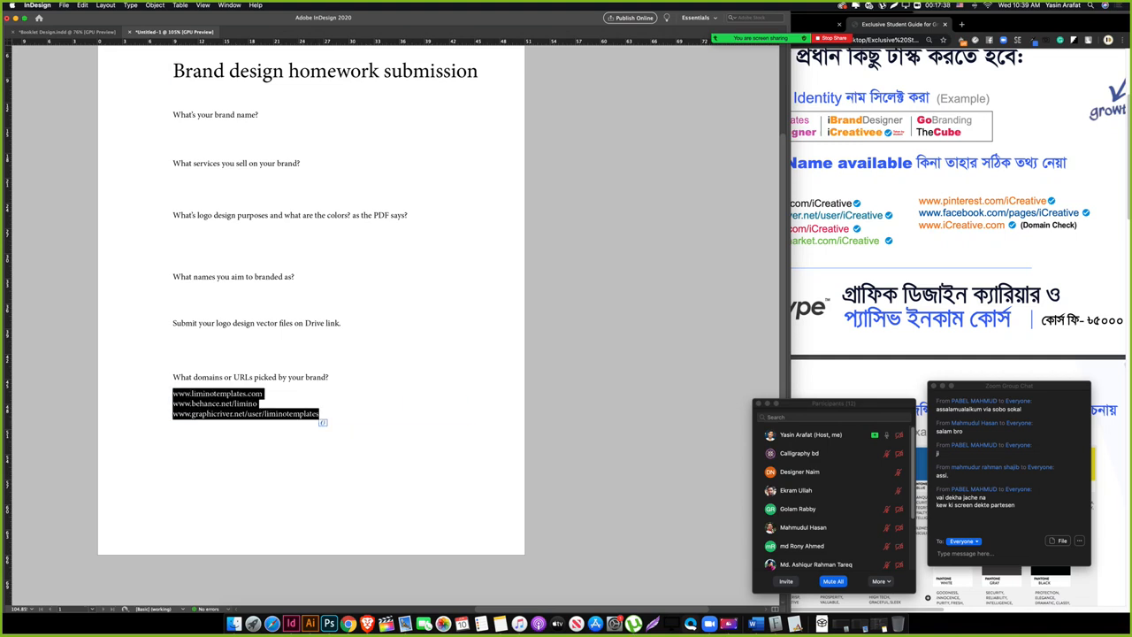
{"action": "key", "text": "Escape"}
{"action": "double_click", "coordinate": [247, 406]}
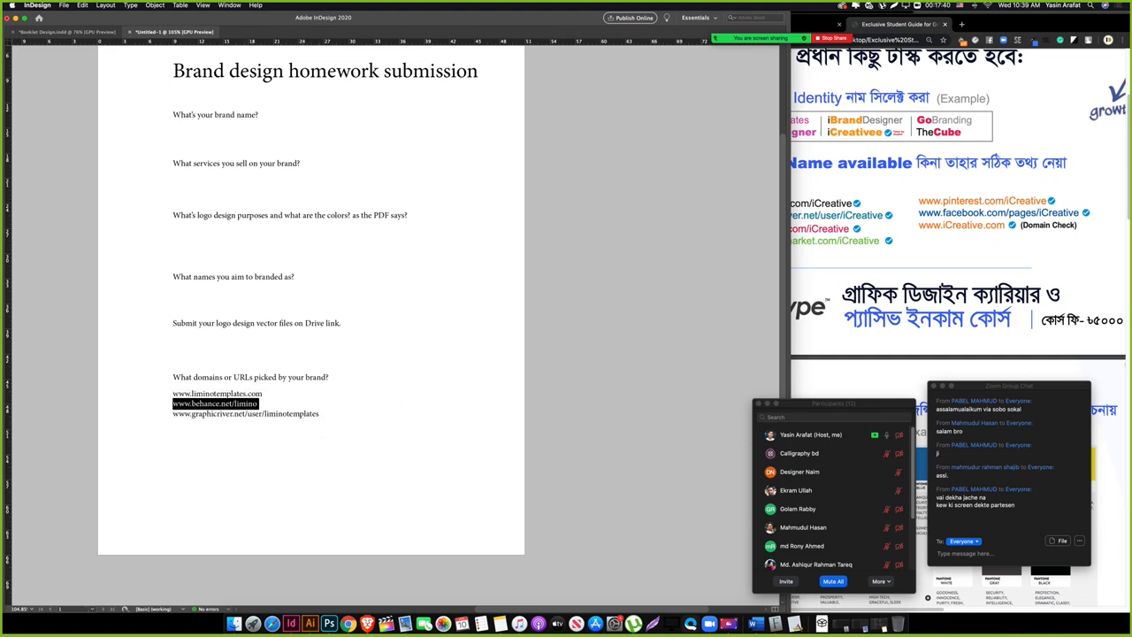
{"action": "triple_click", "coordinate": [248, 406]}
{"action": "key", "text": "BackSpace"}
{"action": "key", "text": "Escape"}
Step: Make the empty frame taller and turn it into a multiline Text Field triggered On Click
{"action": "key", "text": "Tab"}
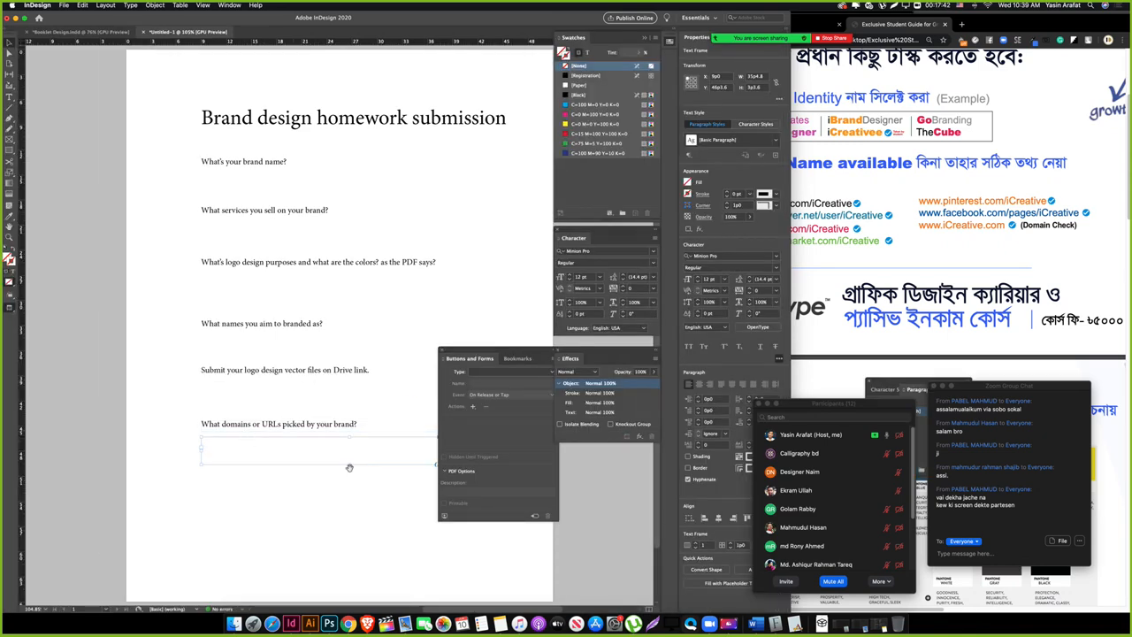
{"action": "left_click_drag", "start_coordinate": [212, 404], "coordinate": [212, 425]}
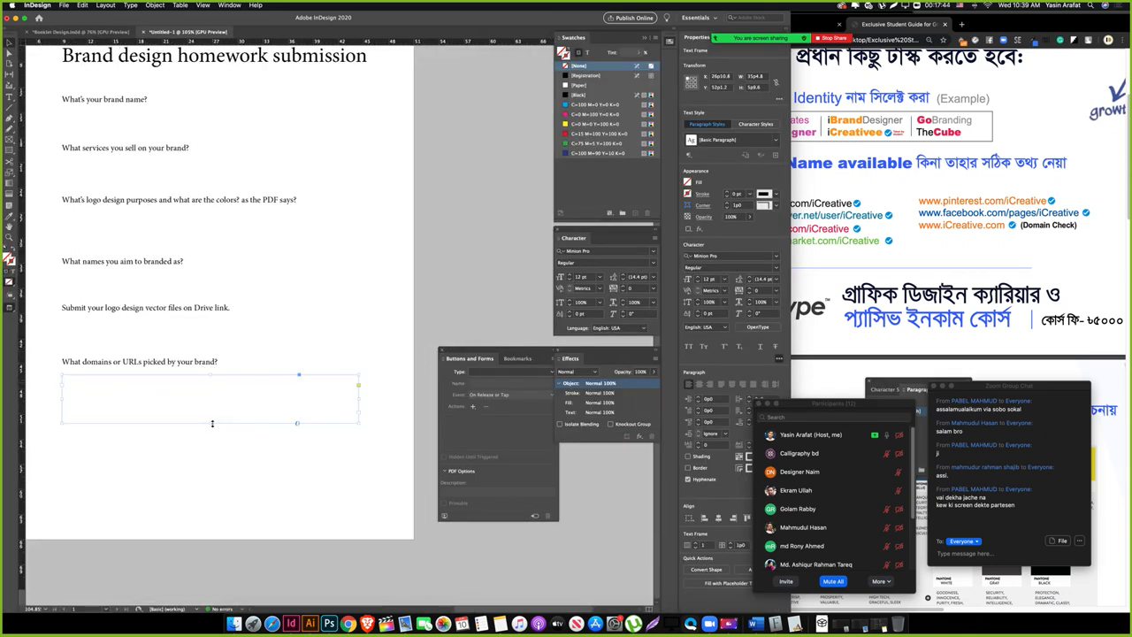
{"action": "left_click", "coordinate": [511, 372]}
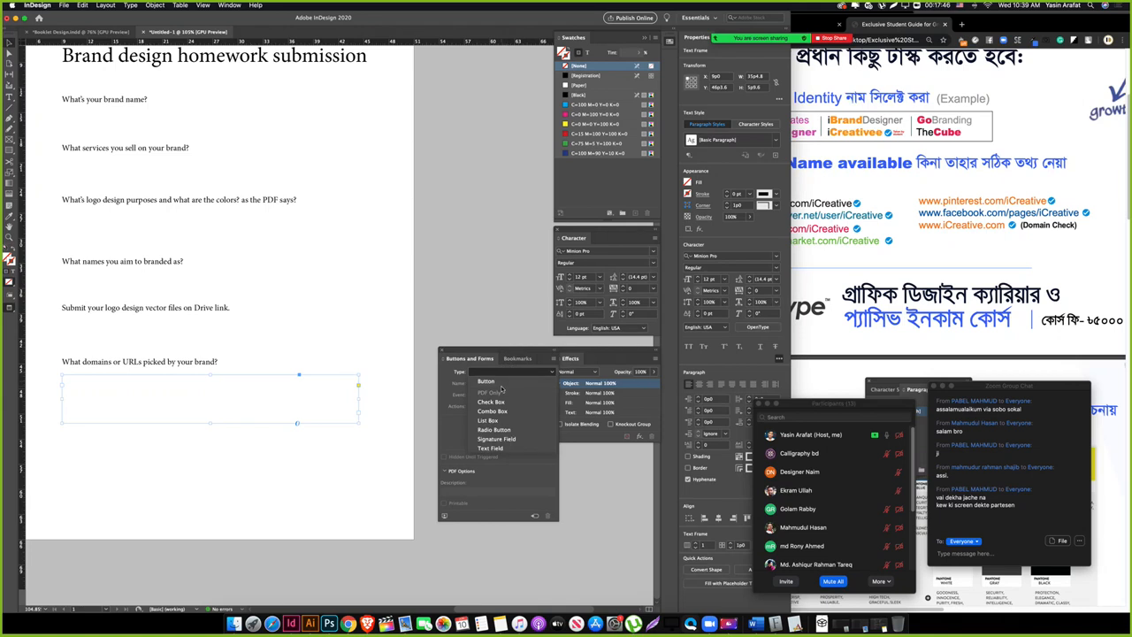
{"action": "left_click", "coordinate": [500, 486]}
{"action": "left_click", "coordinate": [506, 395]}
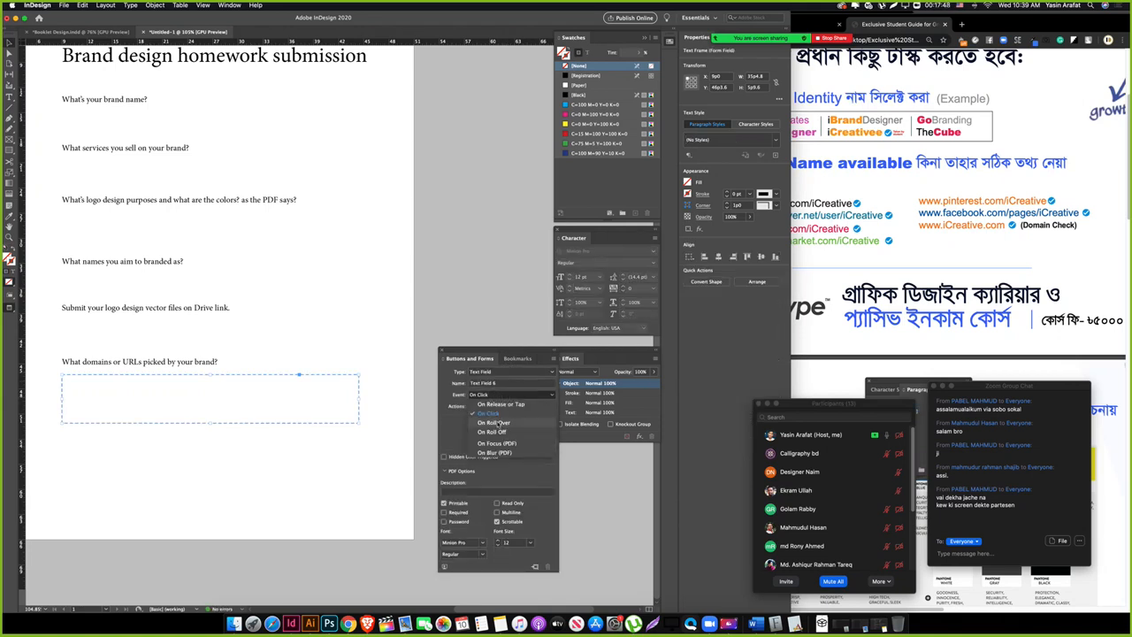
{"action": "left_click", "coordinate": [503, 415]}
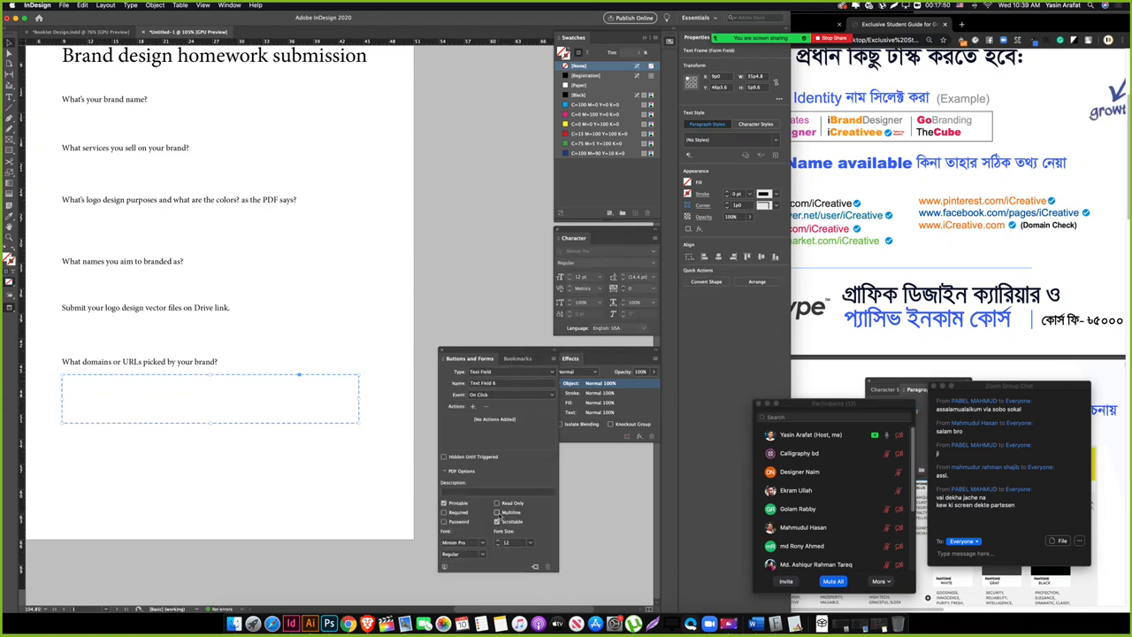
{"action": "left_click", "coordinate": [497, 513]}
Step: Select the domains question with its field, then the lower answer fields
{"action": "left_click", "coordinate": [309, 514]}
{"action": "left_click_drag", "start_coordinate": [259, 473], "coordinate": [339, 451]}
{"action": "left_click", "coordinate": [243, 417]}
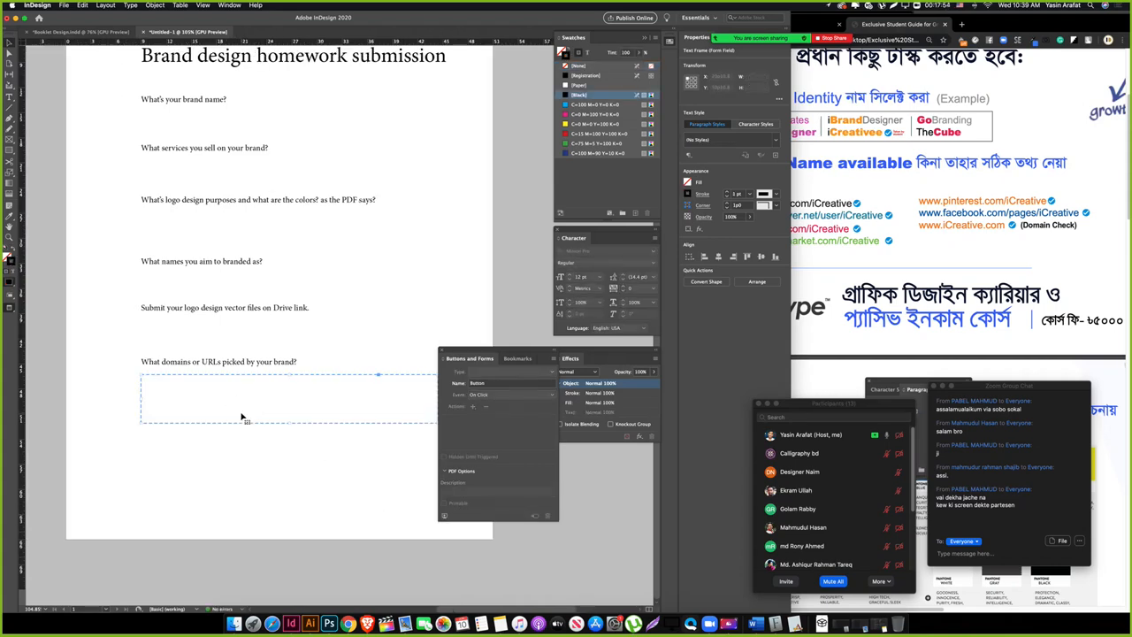
{"action": "key", "text": "Tab"}
{"action": "key", "text": "super+0"}
{"action": "left_click_drag", "start_coordinate": [421, 508], "coordinate": [357, 357]}
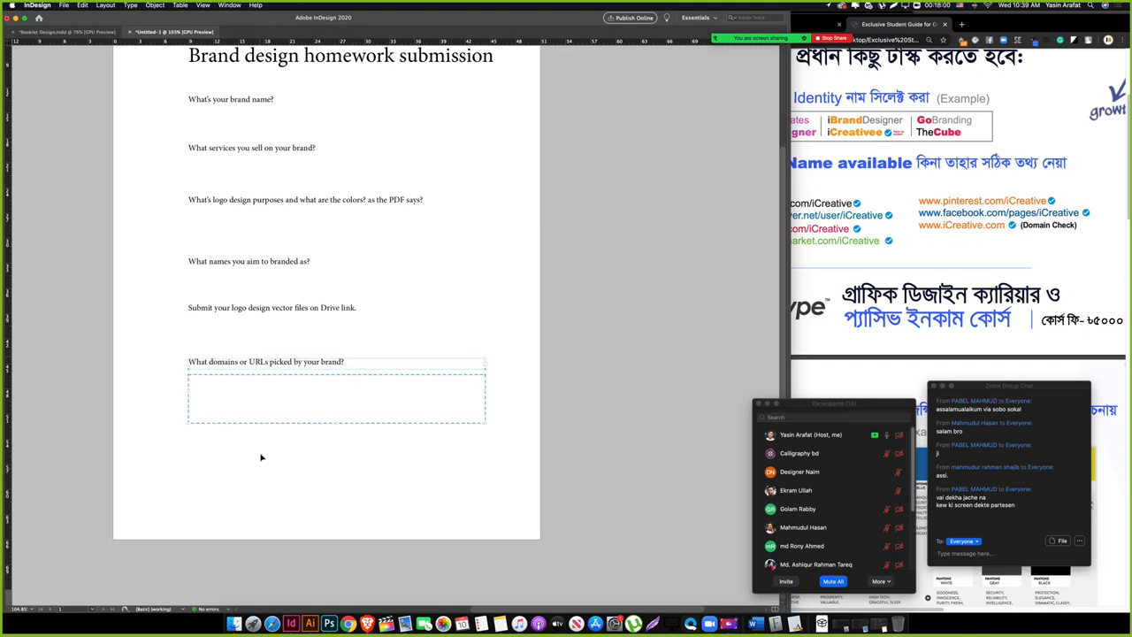
{"action": "left_click_drag", "start_coordinate": [215, 468], "coordinate": [359, 328]}
Step: Set Number of Pages to 2 in File > Document Setup
{"action": "left_click", "coordinate": [342, 467]}
{"action": "scroll", "coordinate": [345, 469], "scroll_direction": "up", "scroll_amount": 4}
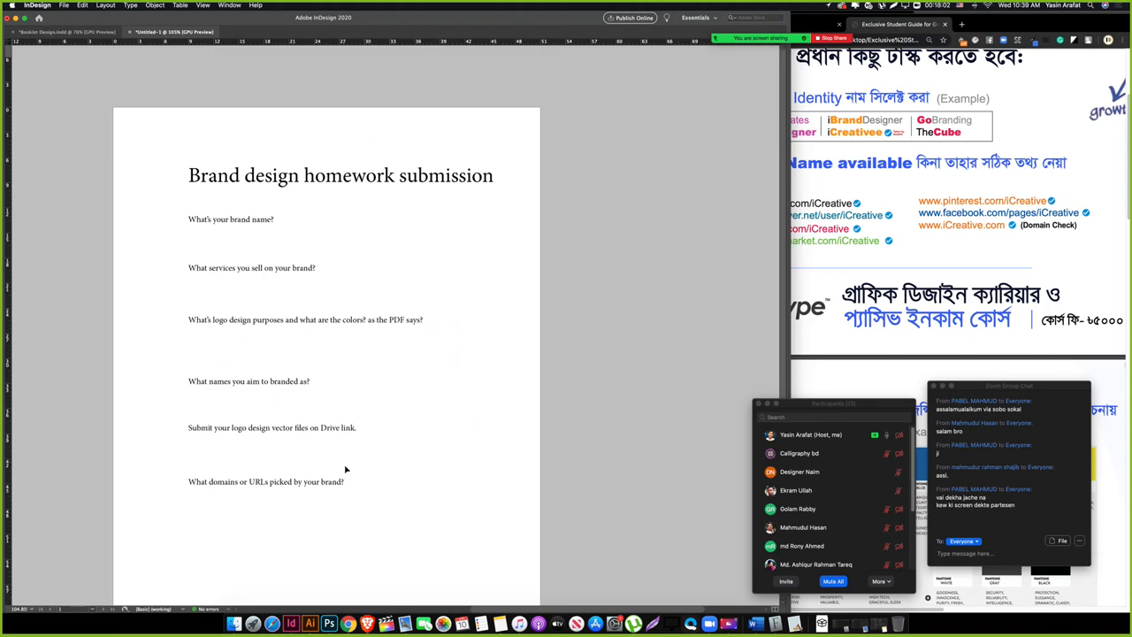
{"action": "scroll", "coordinate": [345, 469], "scroll_direction": "down", "scroll_amount": 3}
{"action": "scroll", "coordinate": [347, 471], "scroll_direction": "up", "scroll_amount": 3}
{"action": "scroll", "coordinate": [348, 471], "scroll_direction": "down", "scroll_amount": 3}
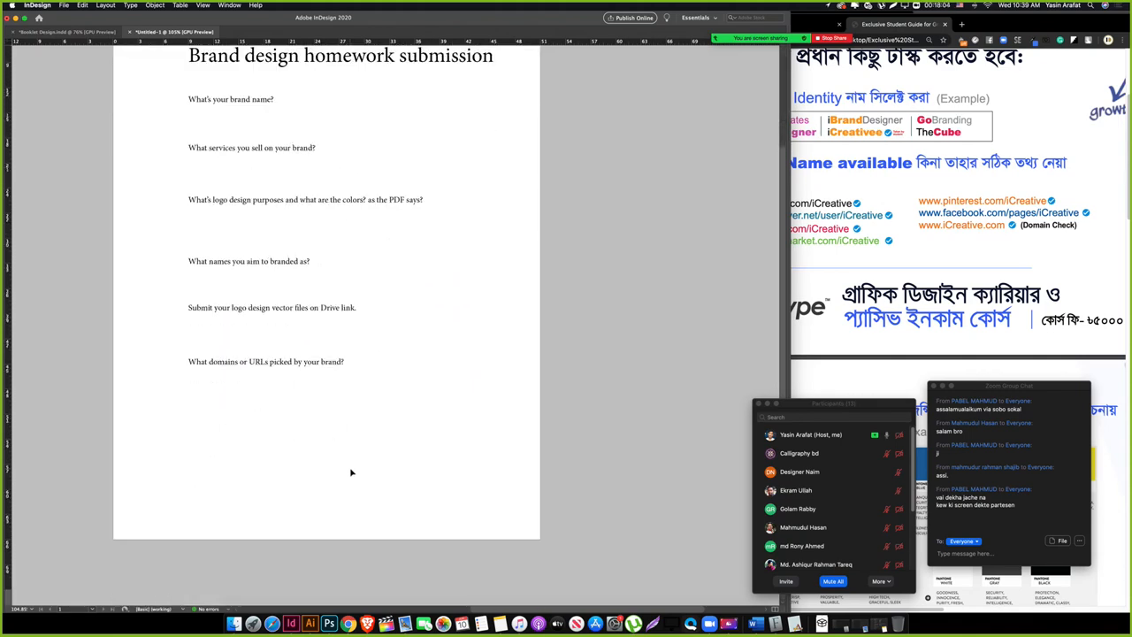
{"action": "scroll", "coordinate": [352, 472], "scroll_direction": "up", "scroll_amount": 3}
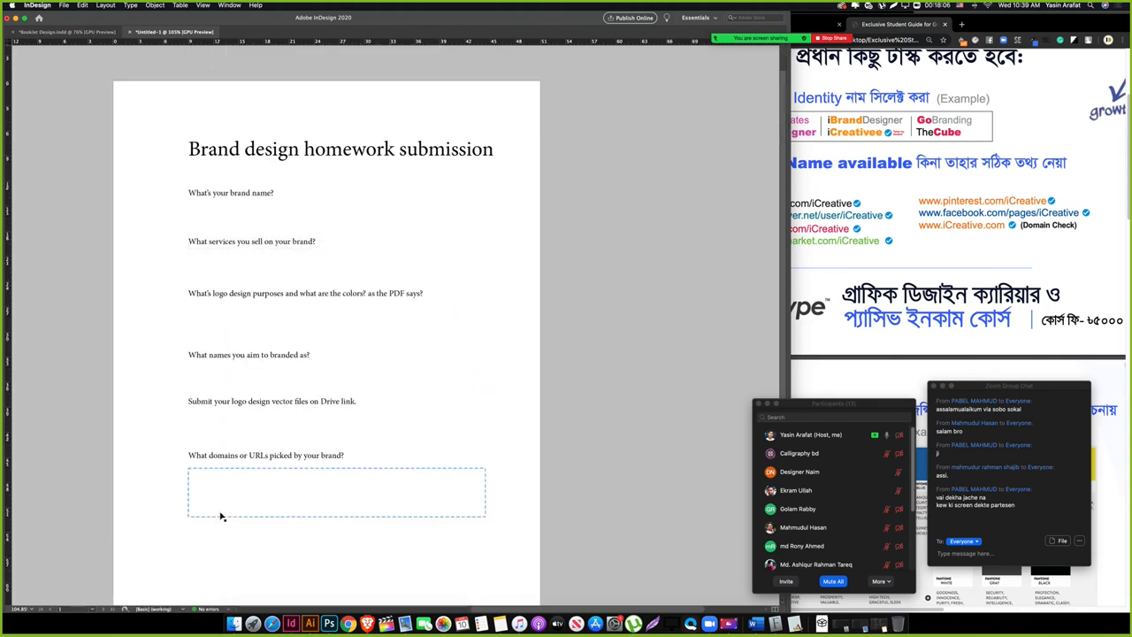
{"action": "scroll", "coordinate": [221, 513], "scroll_direction": "down", "scroll_amount": 3}
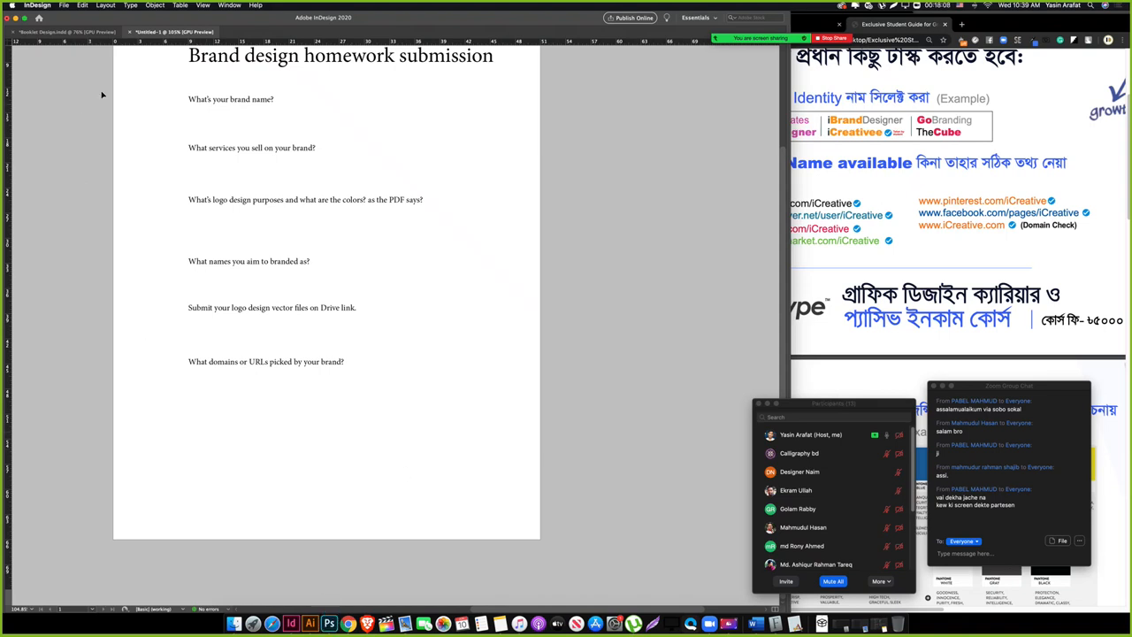
{"action": "left_click", "coordinate": [64, 4]}
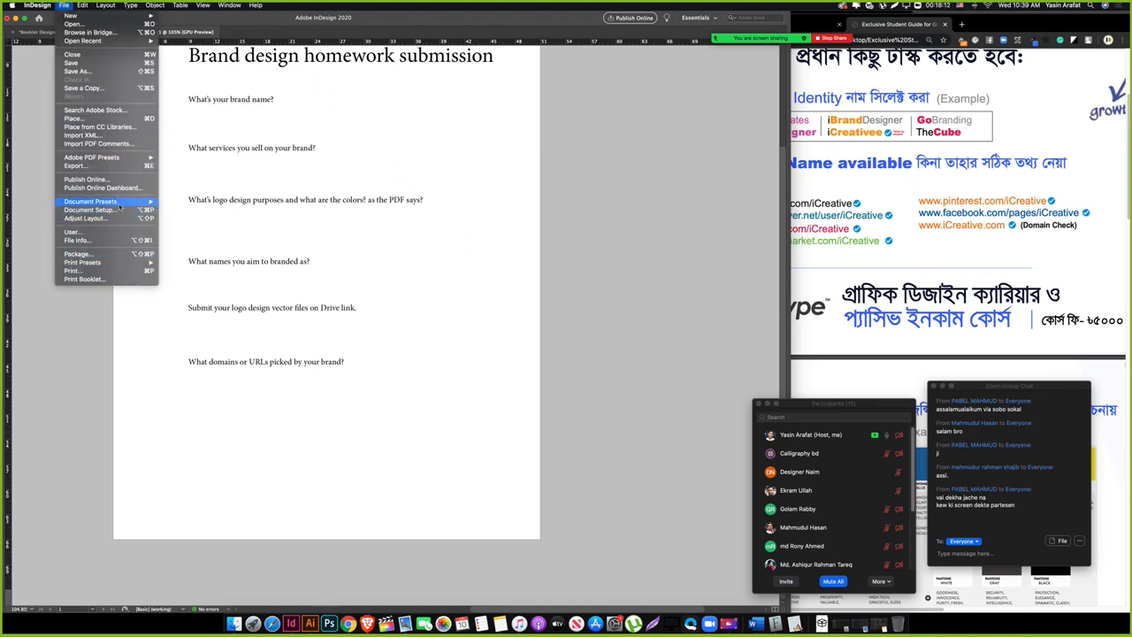
{"action": "mouse_move", "coordinate": [120, 207]}
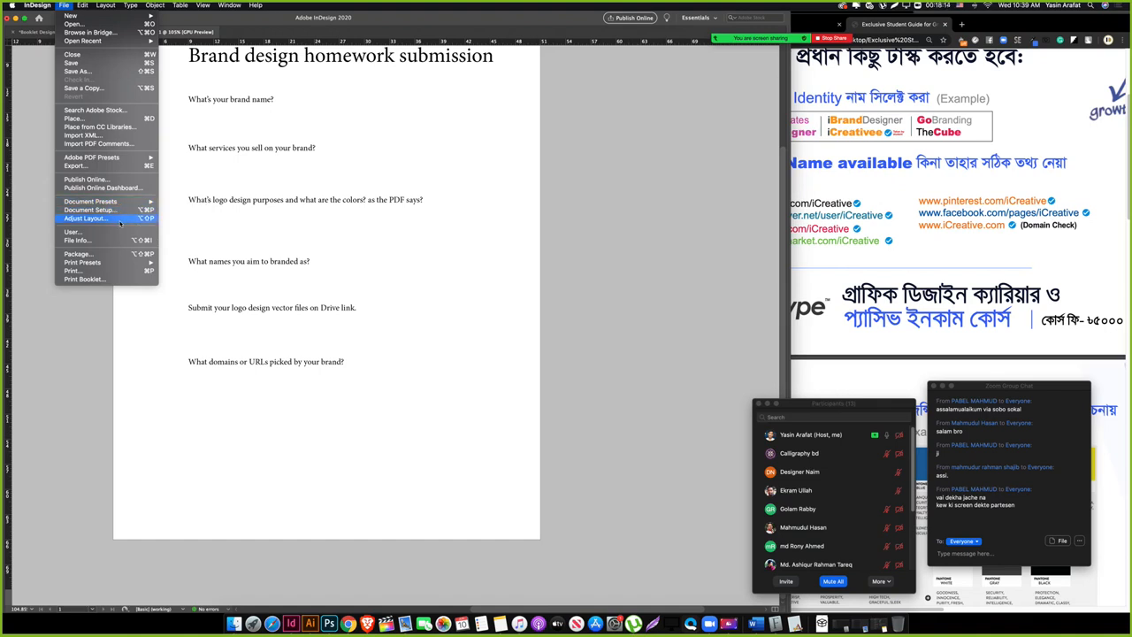
{"action": "left_click", "coordinate": [121, 210]}
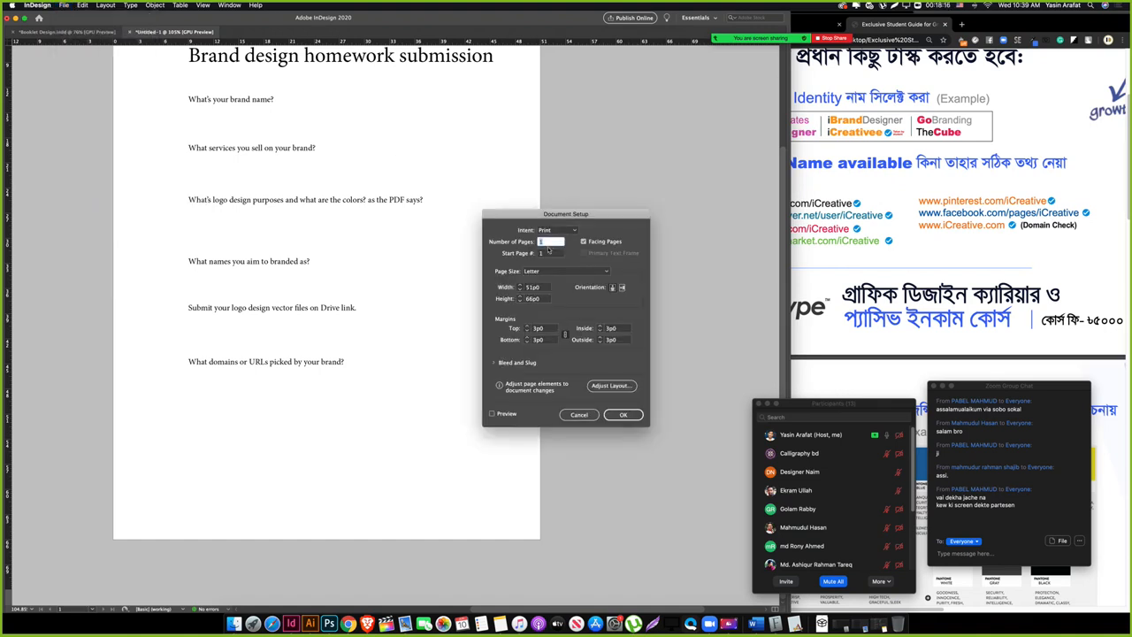
{"action": "key", "text": "Return"}
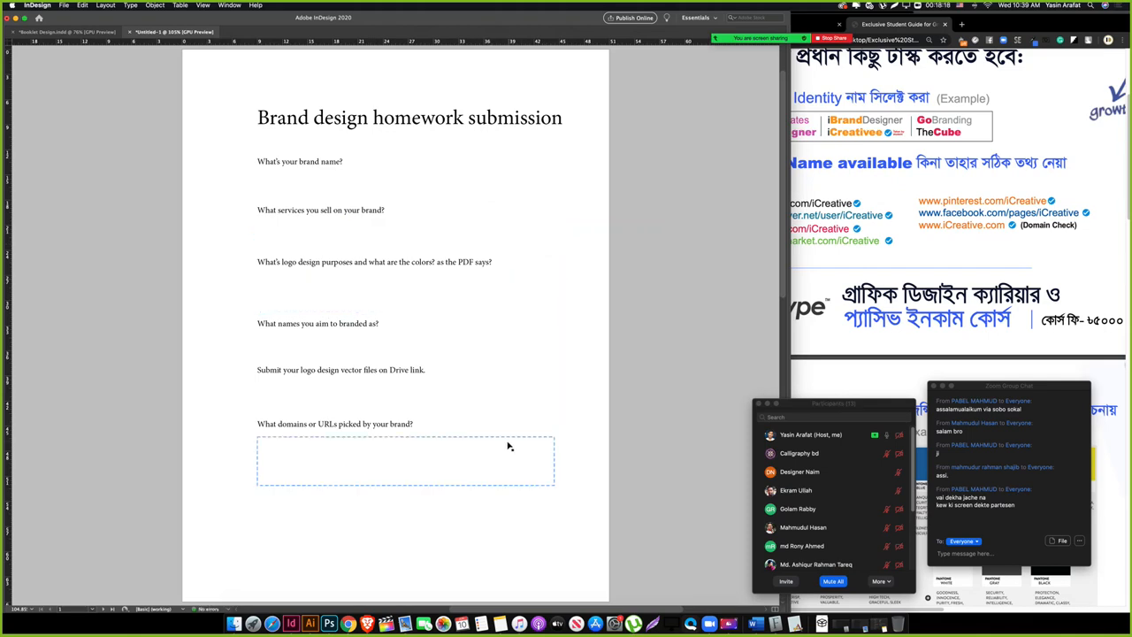
Step: Show frame edges and select the page 1 answer fields, ending on the brand-name field
{"action": "scroll", "coordinate": [508, 445], "scroll_direction": "up", "scroll_amount": 2}
{"action": "key", "text": "w"}
{"action": "scroll", "coordinate": [507, 444], "scroll_direction": "down", "scroll_amount": 10}
{"action": "scroll", "coordinate": [504, 445], "scroll_direction": "up", "scroll_amount": 7}
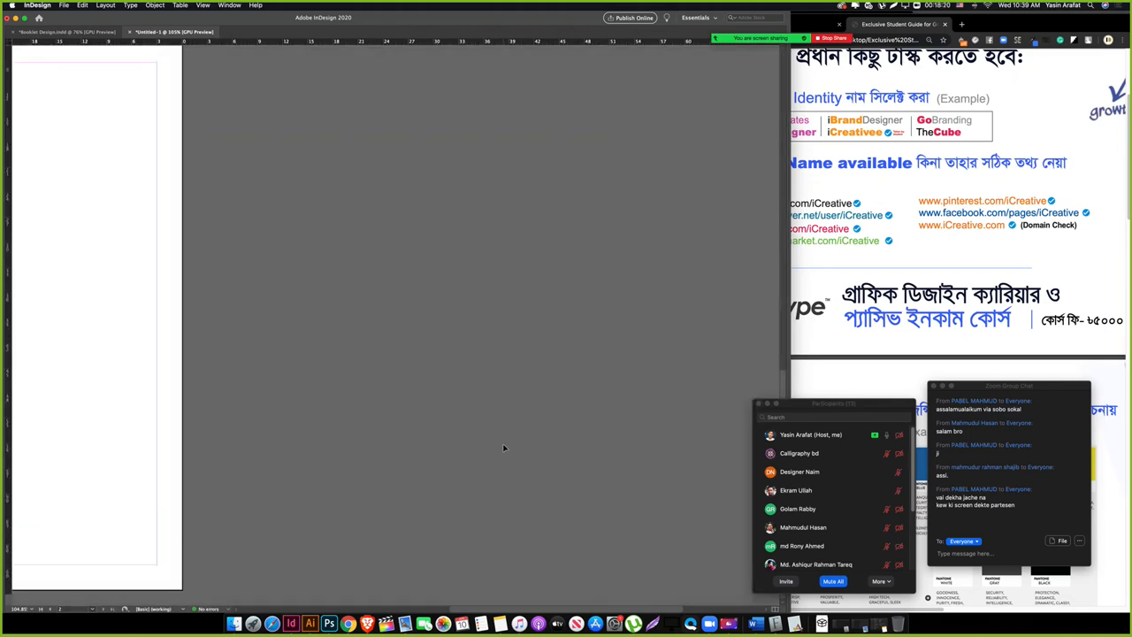
{"action": "key", "text": "space"}
{"action": "left_click_drag", "start_coordinate": [283, 283], "coordinate": [250, 330]}
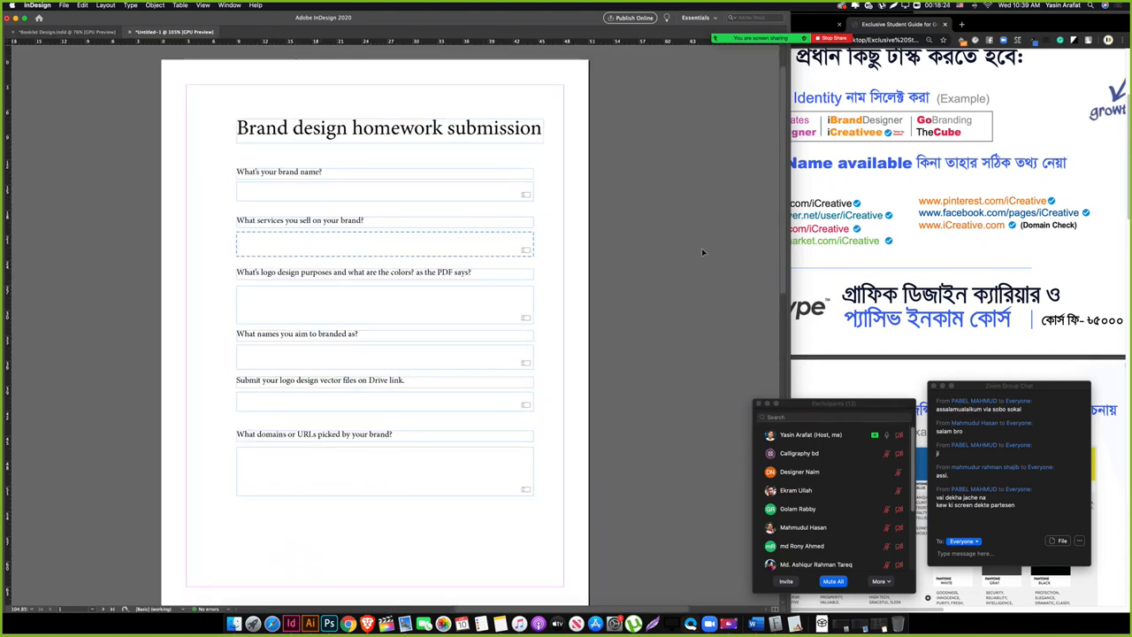
{"action": "left_click_drag", "start_coordinate": [193, 143], "coordinate": [404, 511]}
{"action": "scroll", "coordinate": [408, 497], "scroll_direction": "down", "scroll_amount": 5}
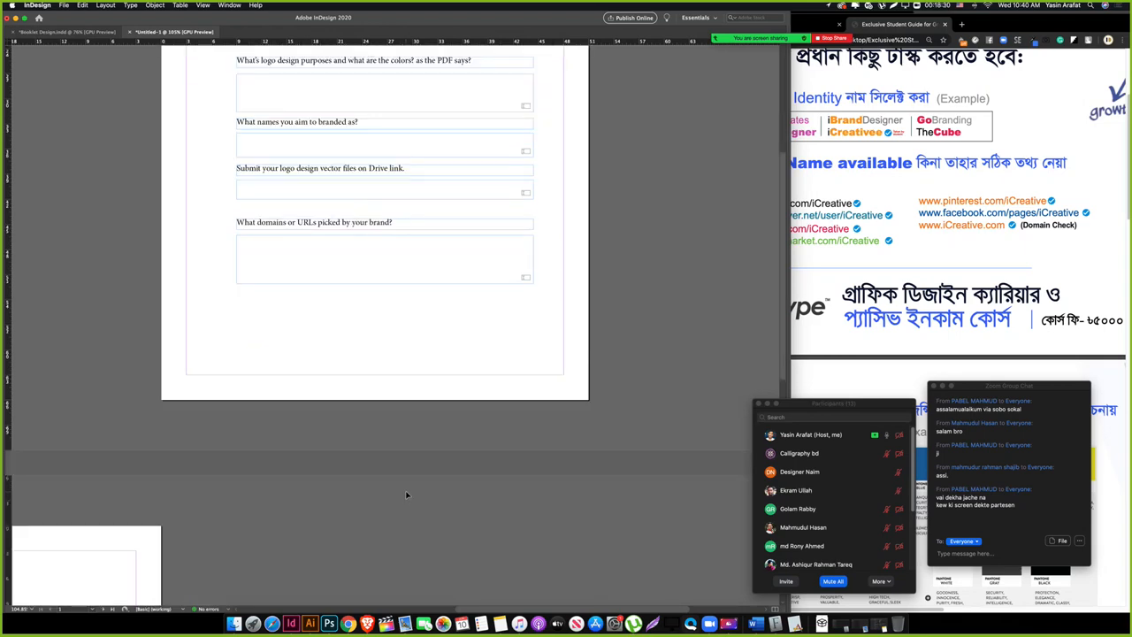
{"action": "scroll", "coordinate": [407, 494], "scroll_direction": "up", "scroll_amount": 6}
{"action": "left_click", "coordinate": [215, 204]}
{"action": "left_click_drag", "start_coordinate": [215, 204], "coordinate": [343, 585]}
{"action": "left_click", "coordinate": [343, 584]}
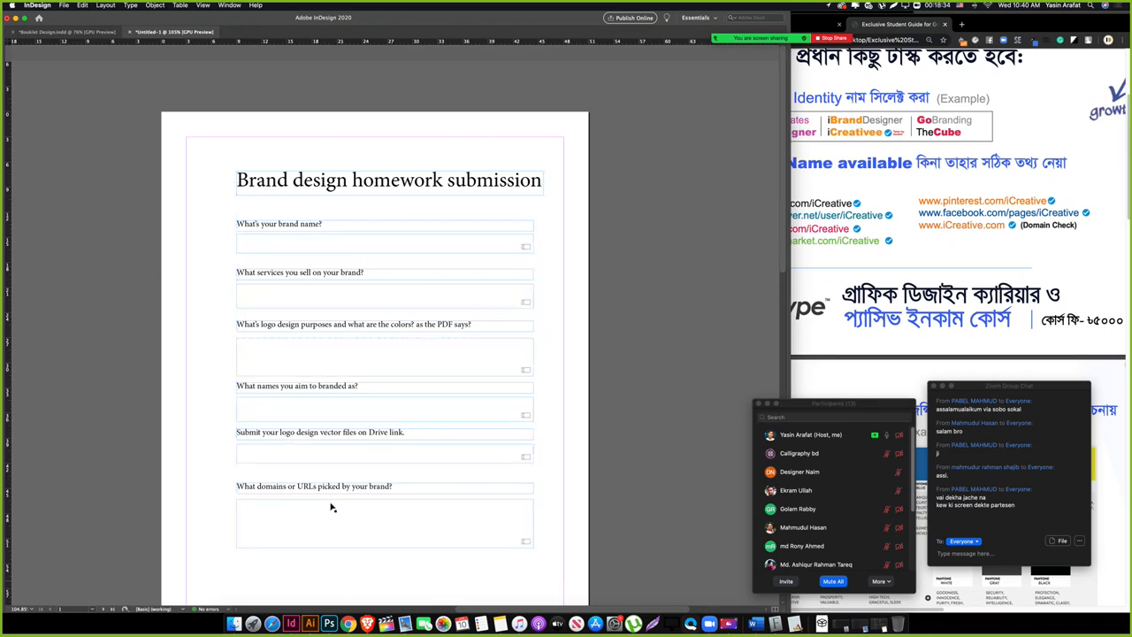
{"action": "left_click_drag", "start_coordinate": [223, 218], "coordinate": [263, 246]}
Step: Paste the 'What's your brand name?' question group onto page 2 and move it to the top
{"action": "scroll", "coordinate": [251, 505], "scroll_direction": "down", "scroll_amount": 10}
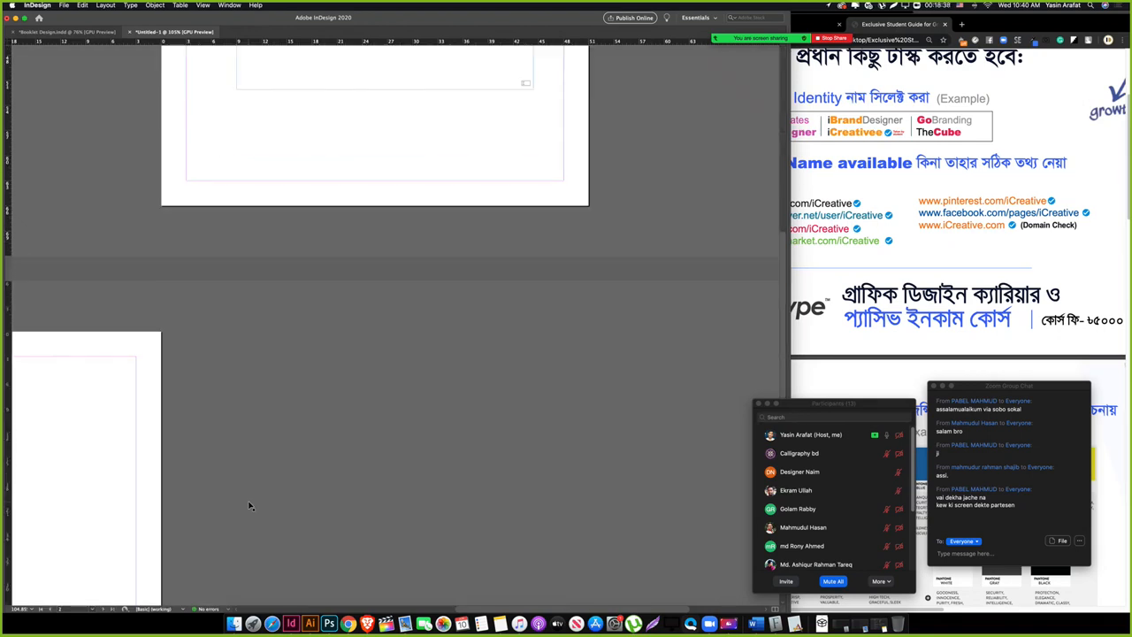
{"action": "left_click_drag", "start_coordinate": [115, 408], "coordinate": [594, 468]}
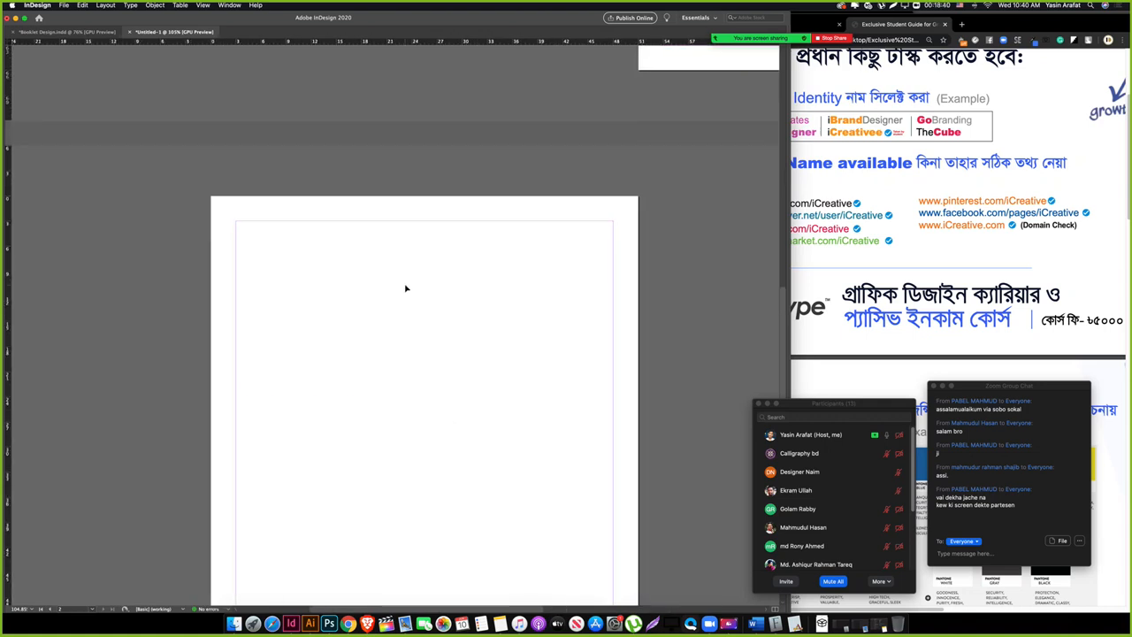
{"action": "key", "text": "super+v"}
{"action": "left_click_drag", "start_coordinate": [492, 368], "coordinate": [519, 283]}
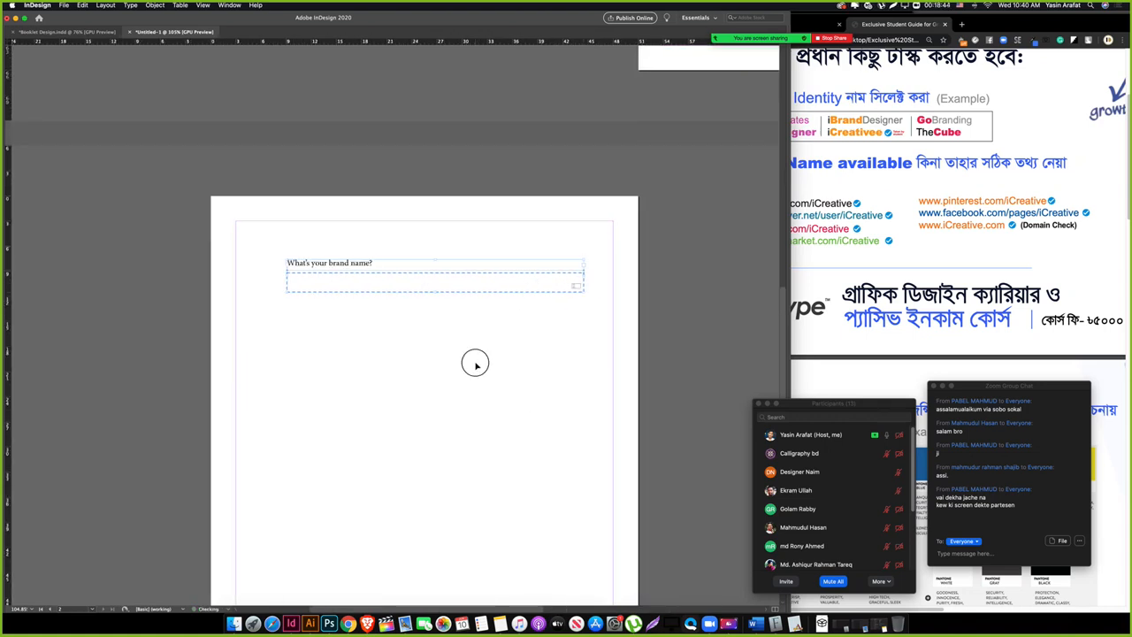
Step: Replace the copied label with 'Did you finilized your logo with the mentor help?'
{"action": "triple_click", "coordinate": [352, 263]}
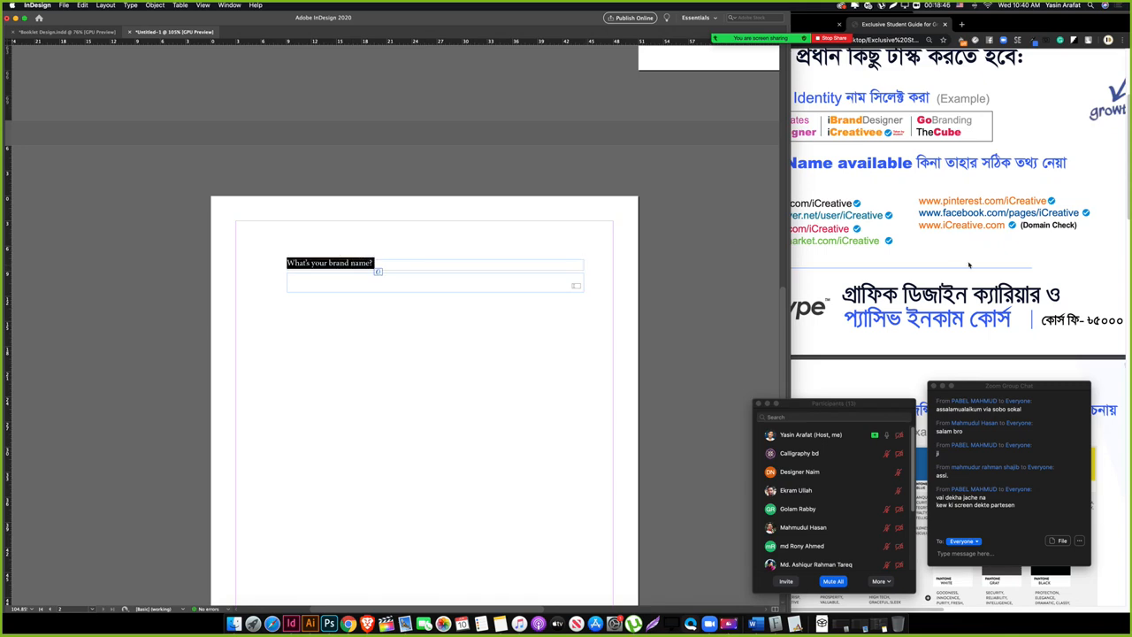
{"action": "left_click", "coordinate": [934, 301]}
{"action": "scroll", "coordinate": [842, 308], "scroll_direction": "up", "scroll_amount": 5}
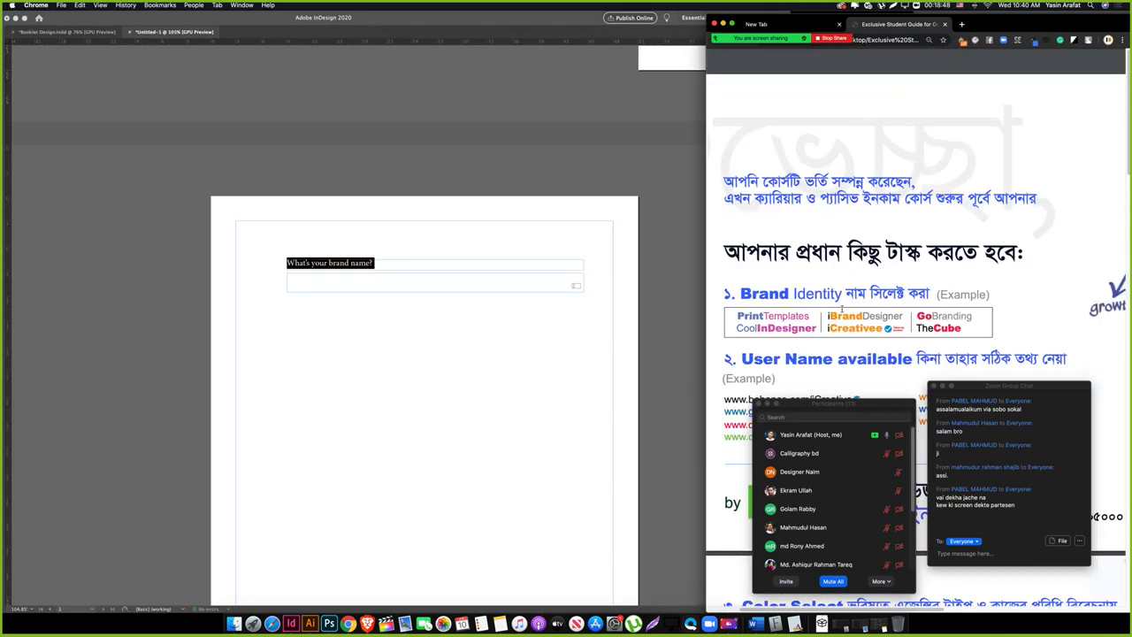
{"action": "left_click", "coordinate": [361, 261]}
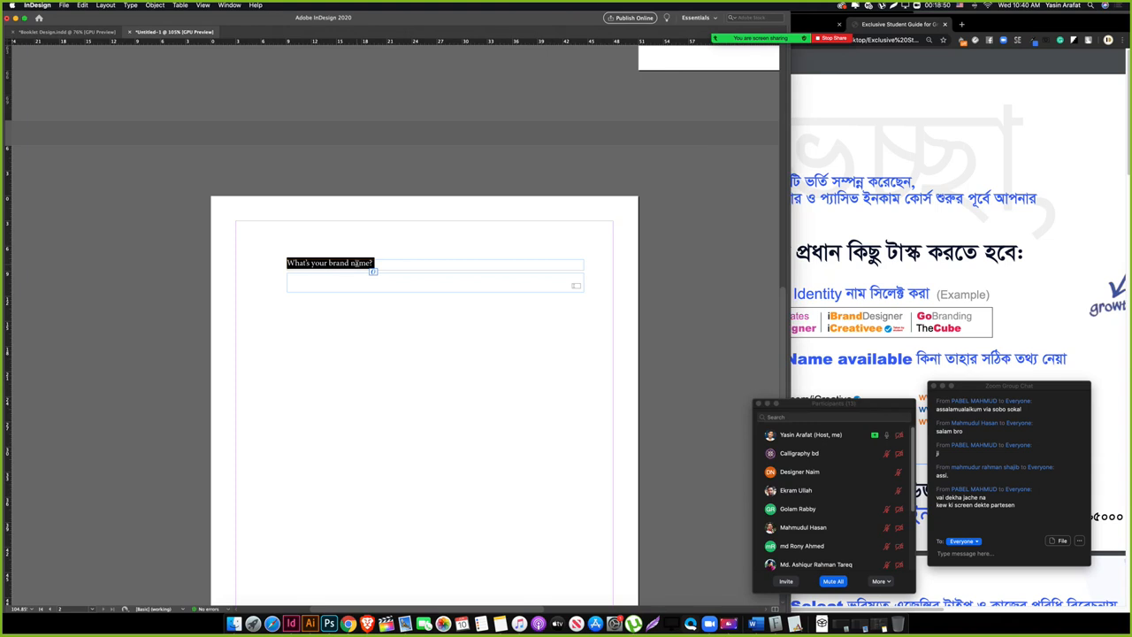
{"action": "type", "text": "Did you"}
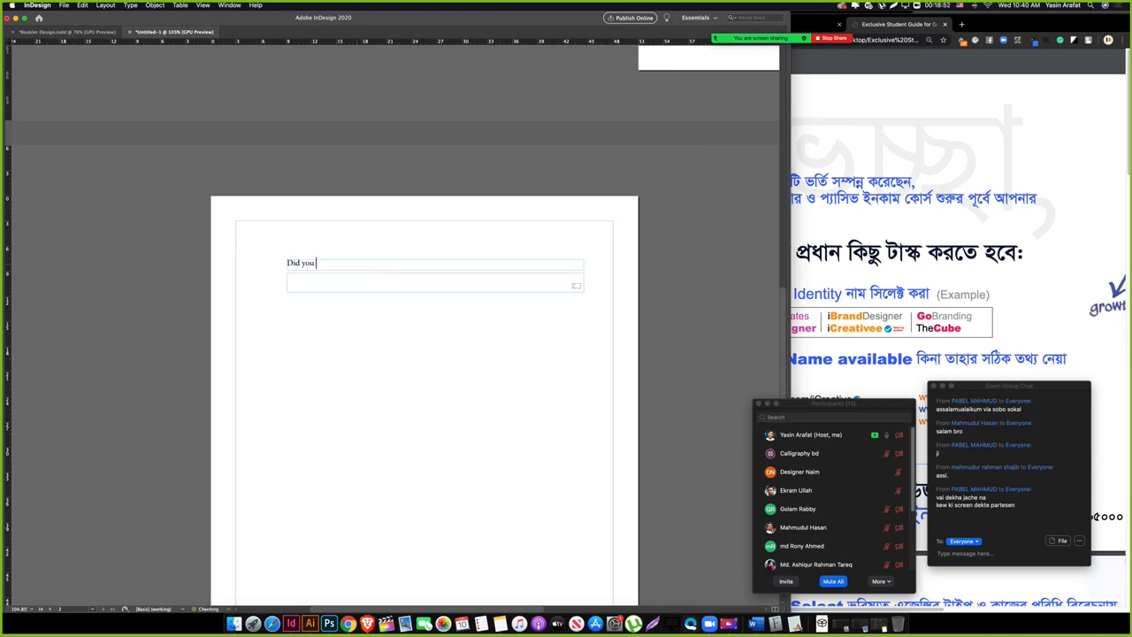
{"action": "type", "text": " finilized your logo with the"}
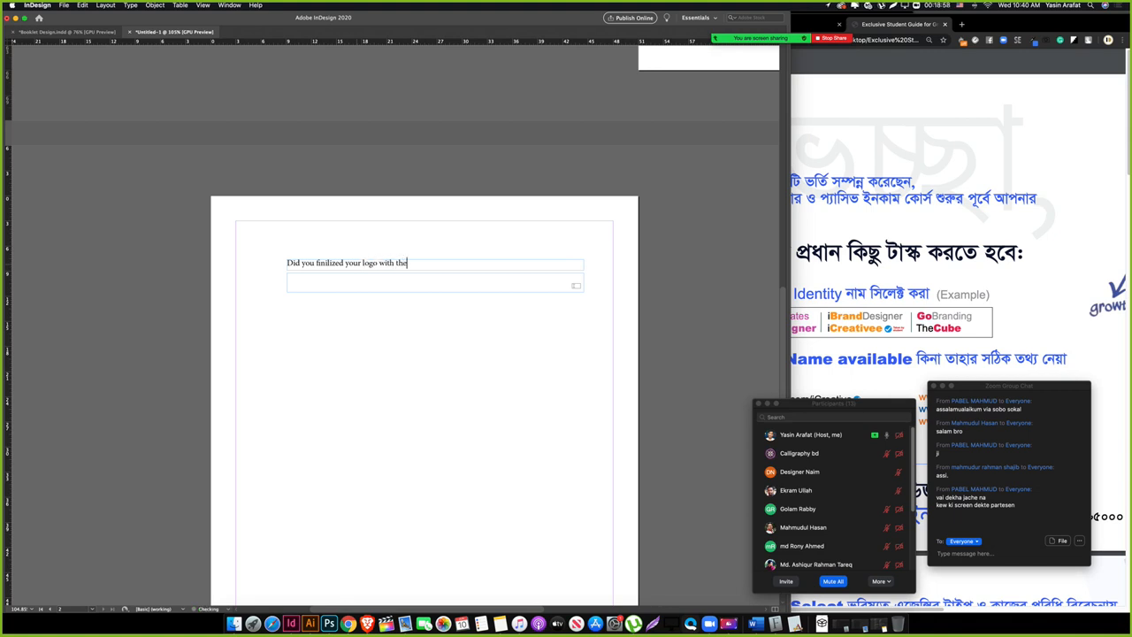
{"action": "type", "text": " mentor help?"}
{"action": "key", "text": "Escape"}
Step: Delete the empty answer field below the new question
{"action": "left_click", "coordinate": [346, 358]}
{"action": "left_click", "coordinate": [442, 280]}
{"action": "key", "text": "Delete"}
{"action": "key", "text": "Tab"}
{"action": "left_click_drag", "start_coordinate": [343, 313], "coordinate": [298, 437]}
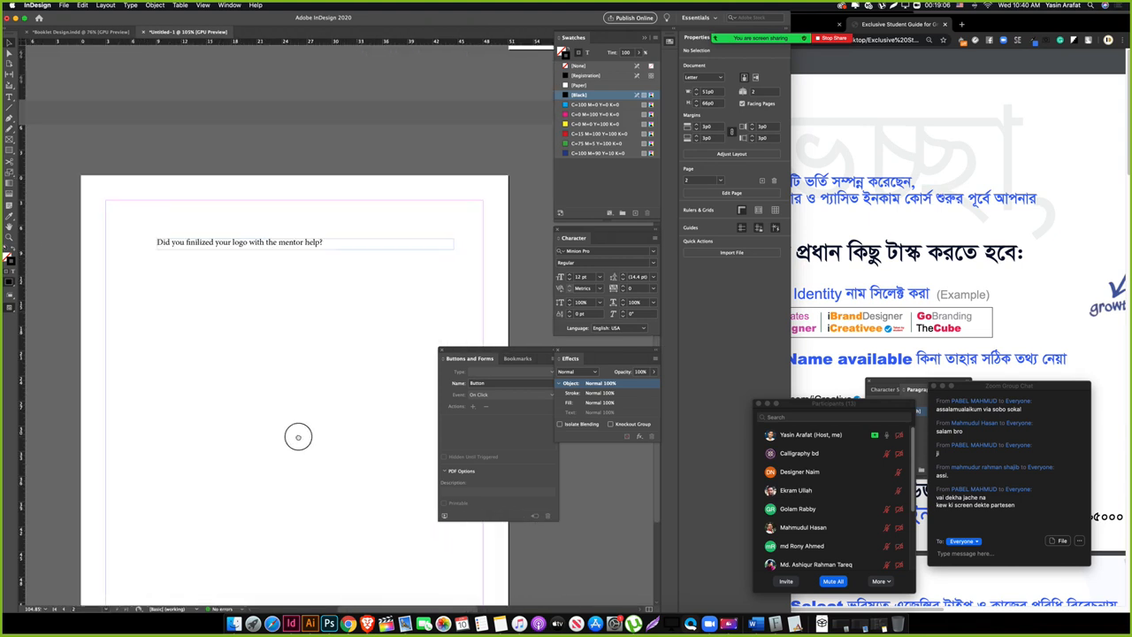
Step: Zoom to 187% and duplicate the question frame as a 'Yes' label sized to the word
{"action": "key", "text": "z"}
{"action": "left_click_drag", "start_coordinate": [178, 267], "coordinate": [230, 294]}
{"action": "key", "text": "v"}
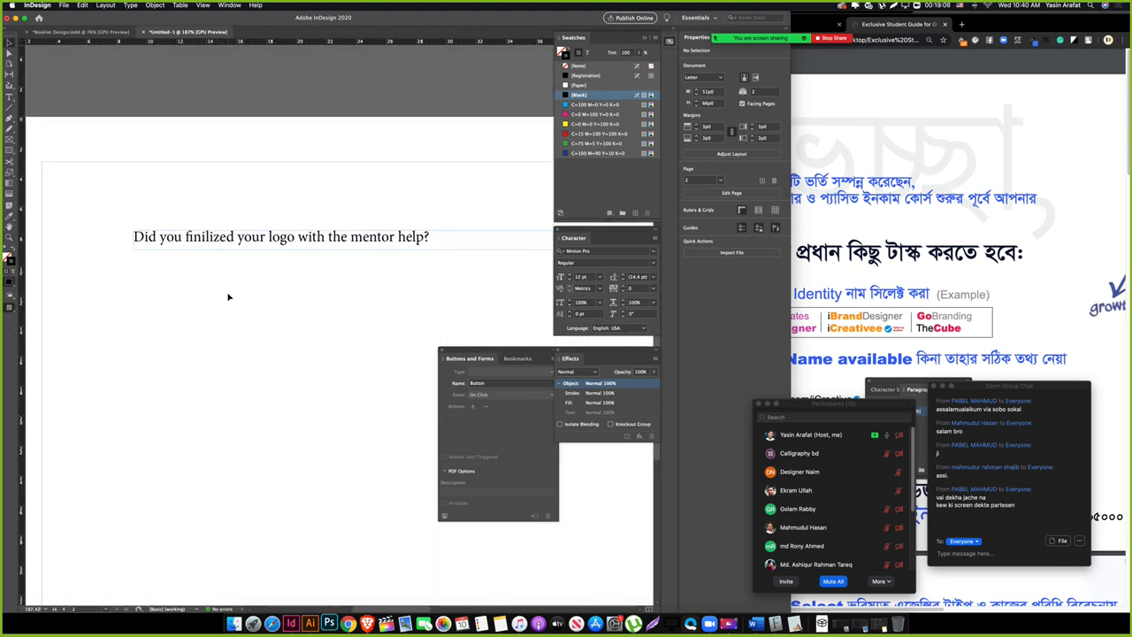
{"action": "left_click_drag", "start_coordinate": [168, 236], "coordinate": [192, 273]}
{"action": "type", "text": "Yes"}
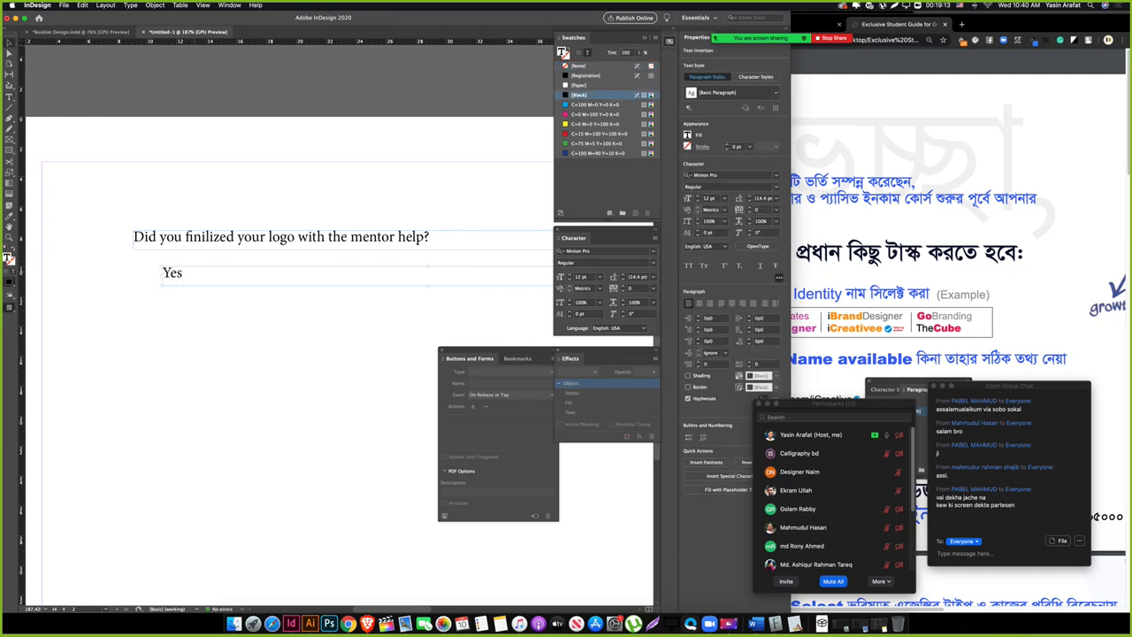
{"action": "key", "text": "Escape"}
{"action": "key", "text": "Tab"}
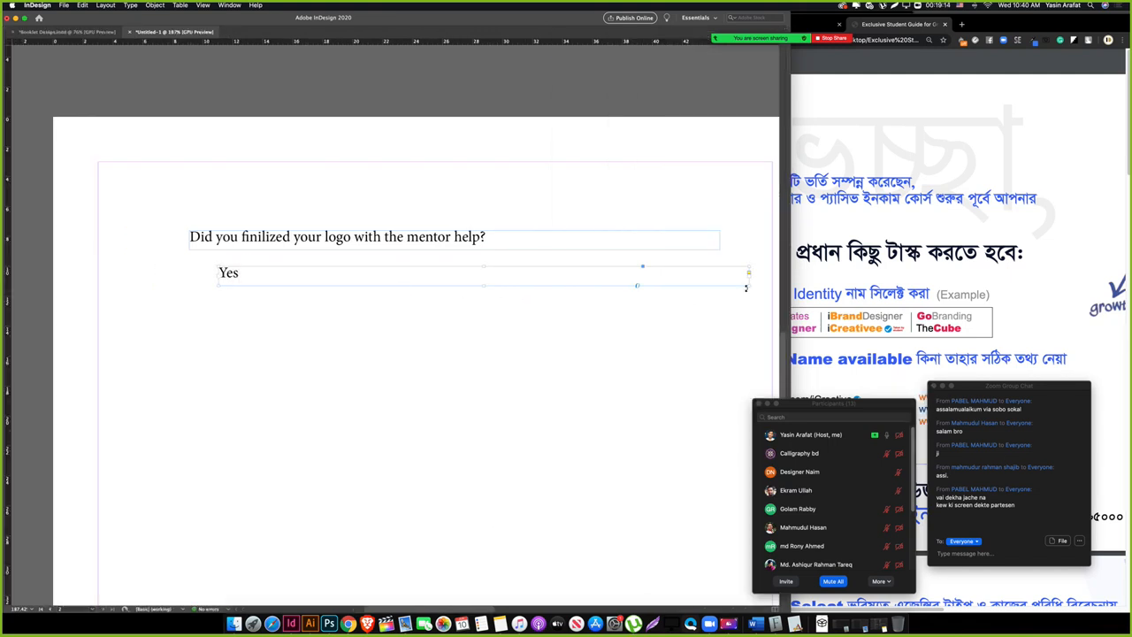
{"action": "left_click_drag", "start_coordinate": [745, 287], "coordinate": [364, 283]}
Step: Change a copy to 'No' and duplicate it again as a wider third frame to the right
{"action": "double_click", "coordinate": [381, 273]}
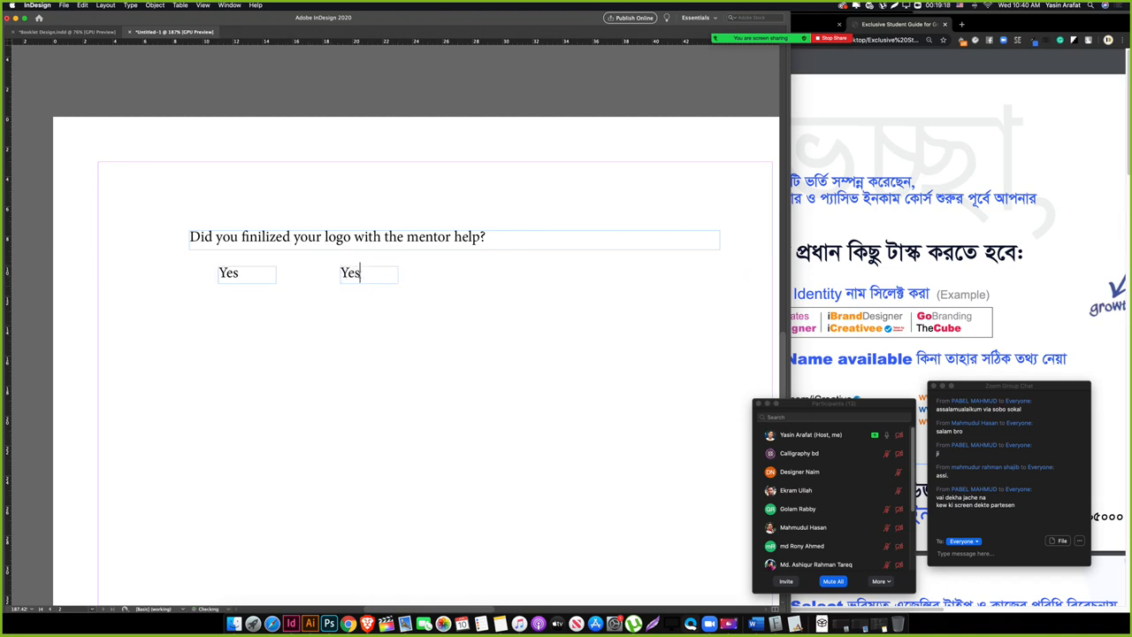
{"action": "double_click", "coordinate": [350, 273]}
{"action": "type", "text": "No"}
{"action": "left_click", "coordinate": [360, 278]}
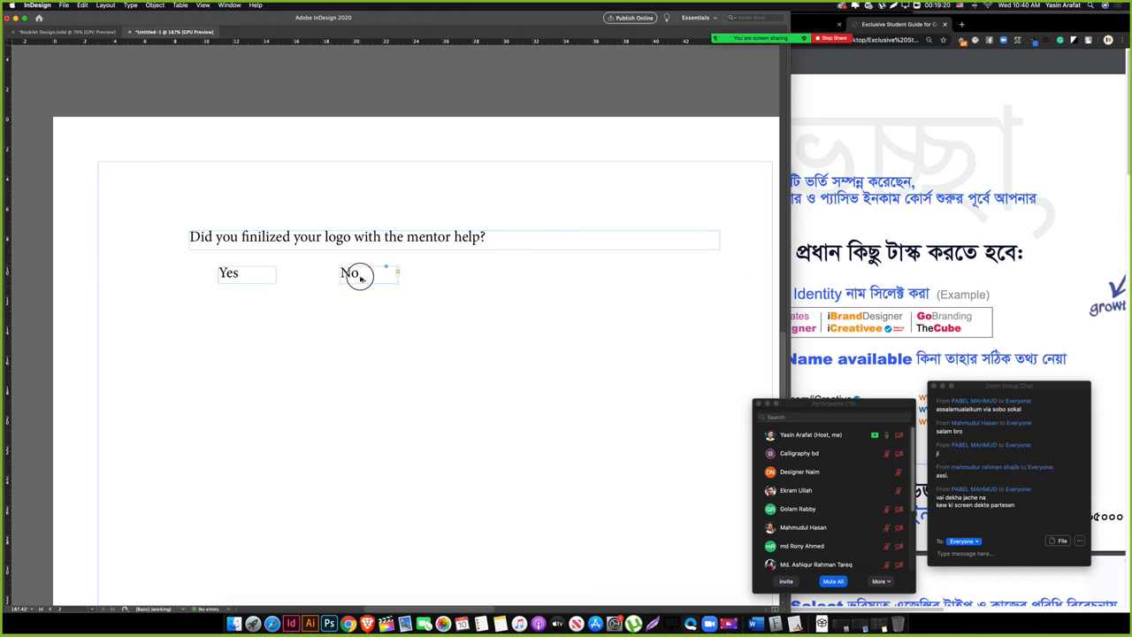
{"action": "left_click_drag", "start_coordinate": [361, 277], "coordinate": [740, 292]}
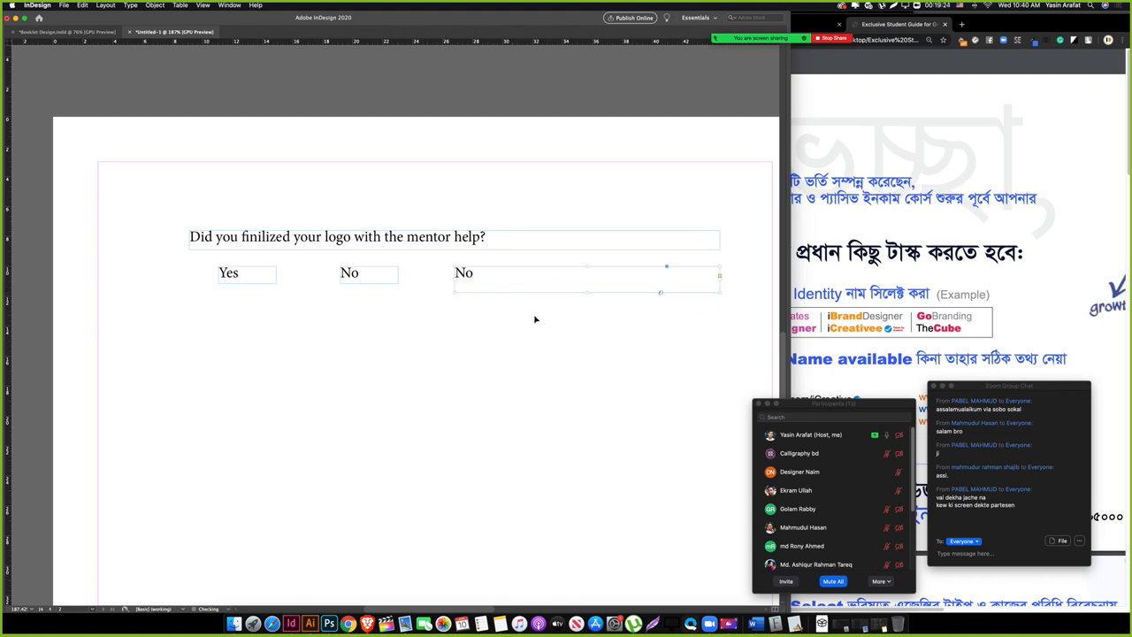
{"action": "double_click", "coordinate": [470, 276]}
Step: Delete the 'No' text from the third frame
{"action": "double_click", "coordinate": [471, 277]}
{"action": "key", "text": "BackSpace"}
{"action": "scroll", "coordinate": [303, 314], "scroll_direction": "left", "scroll_amount": 3}
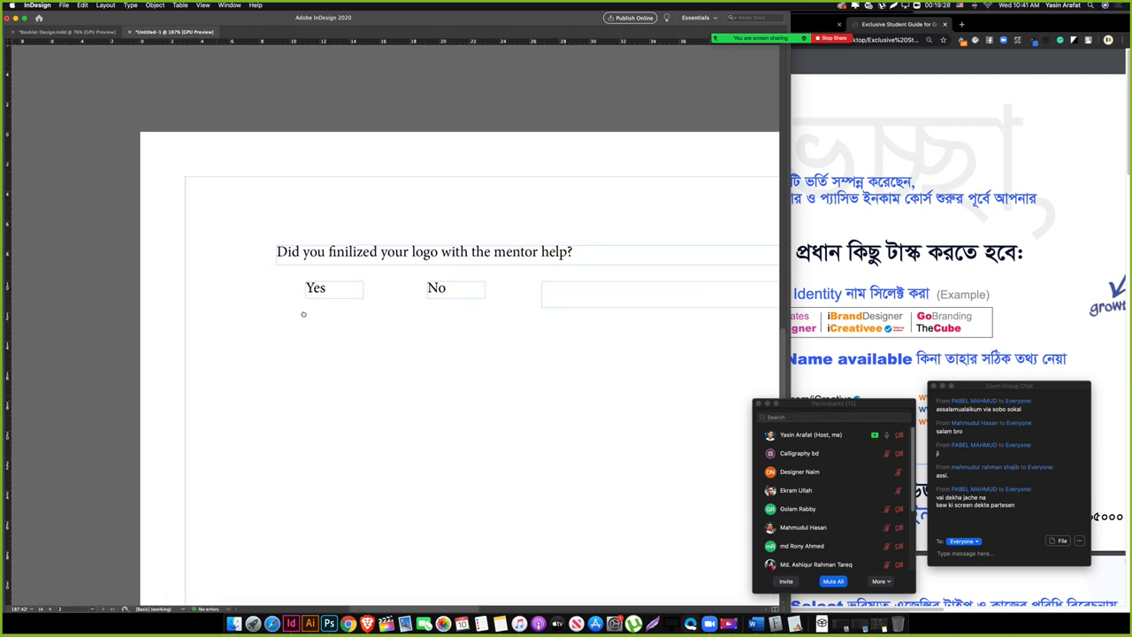
Step: Zoom in and draw a small square to the left of the Yes label
{"action": "key", "text": "Tab"}
{"action": "key", "text": "z"}
{"action": "left_click_drag", "start_coordinate": [221, 267], "coordinate": [350, 313]}
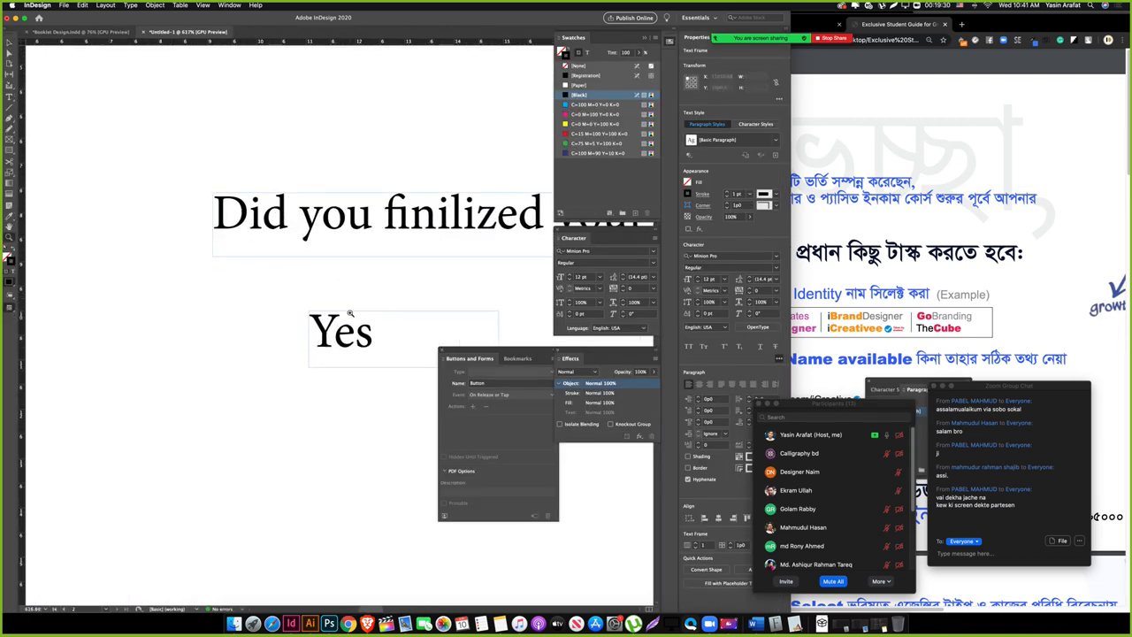
{"action": "key", "text": "m"}
{"action": "left_click_drag", "start_coordinate": [221, 312], "coordinate": [256, 346]}
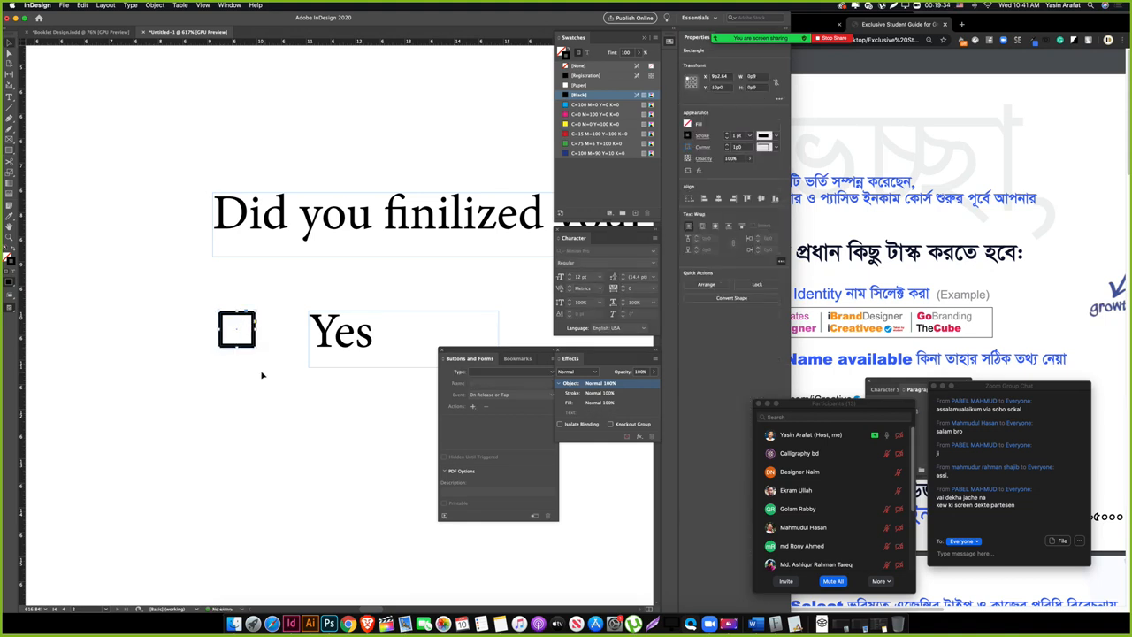
Step: Fill the square with an 18% black tint and nudge it into place beside Yes
{"action": "key", "text": "shift+x"}
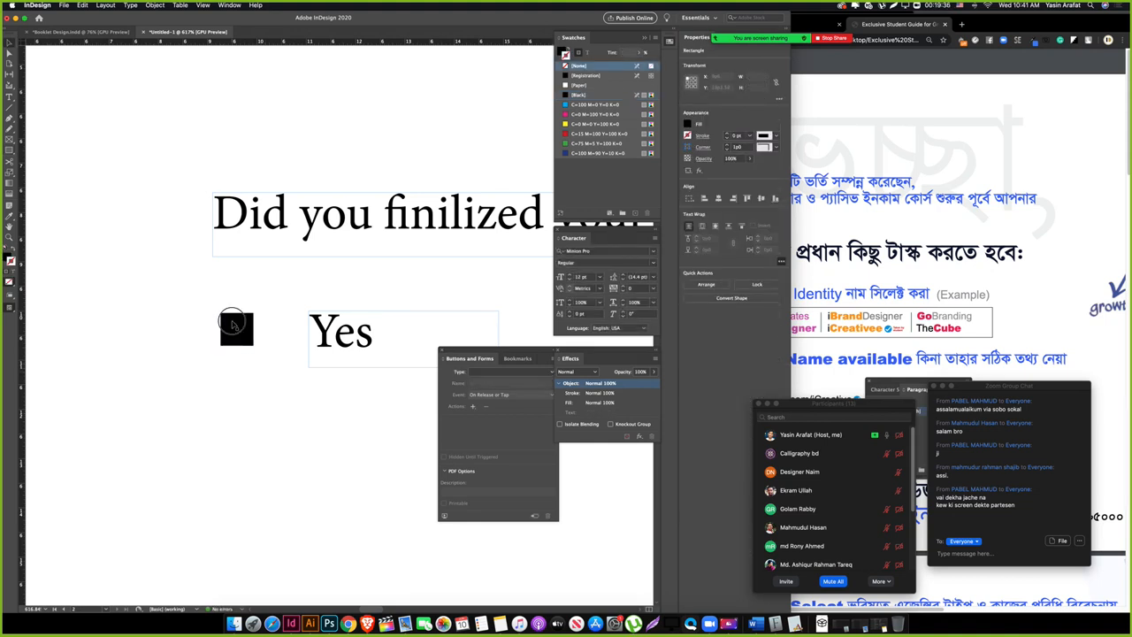
{"action": "left_click", "coordinate": [584, 94]}
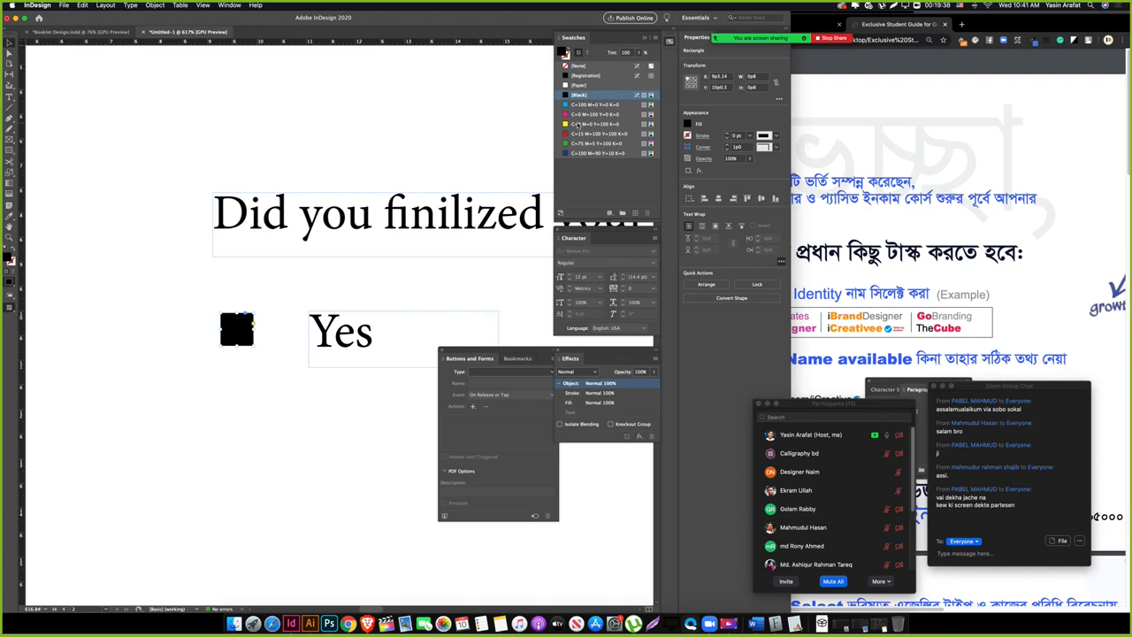
{"action": "left_click", "coordinate": [579, 123]}
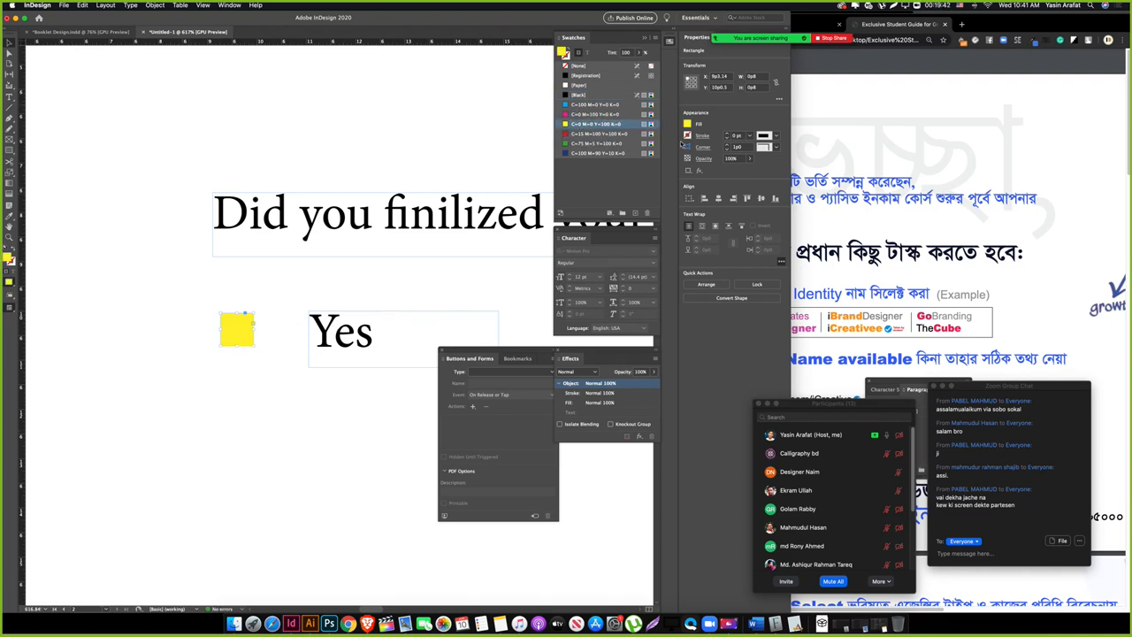
{"action": "left_click", "coordinate": [688, 124]}
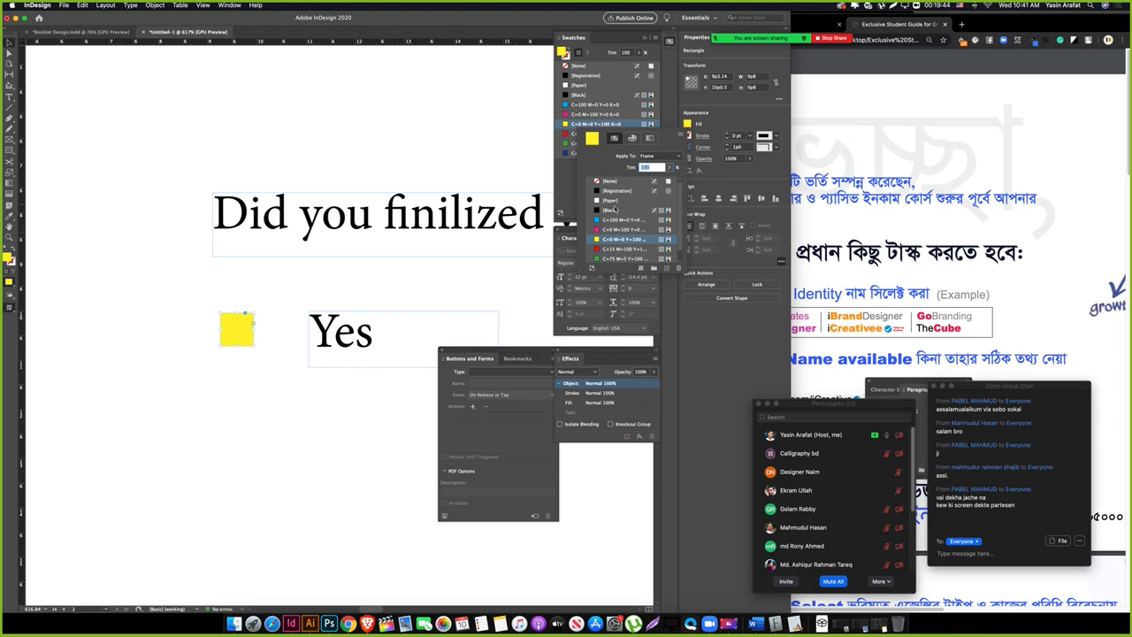
{"action": "left_click", "coordinate": [614, 209]}
{"action": "left_click", "coordinate": [632, 138]}
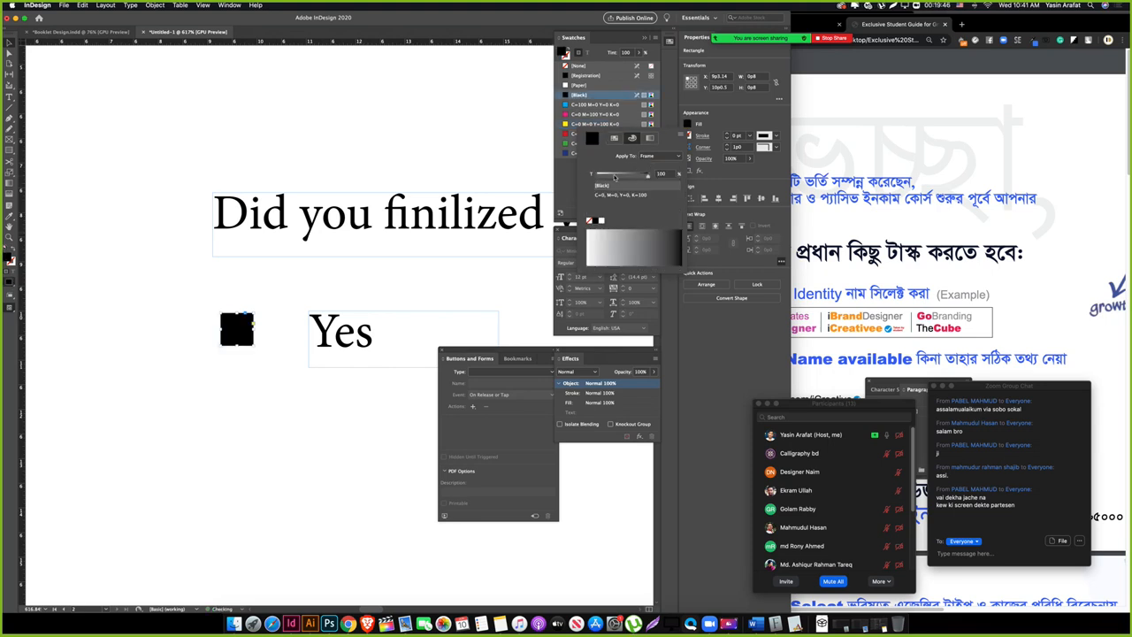
{"action": "left_click", "coordinate": [604, 175]}
{"action": "left_click", "coordinate": [270, 389]}
{"action": "key", "text": "Tab"}
{"action": "left_click_drag", "start_coordinate": [298, 399], "coordinate": [210, 403]}
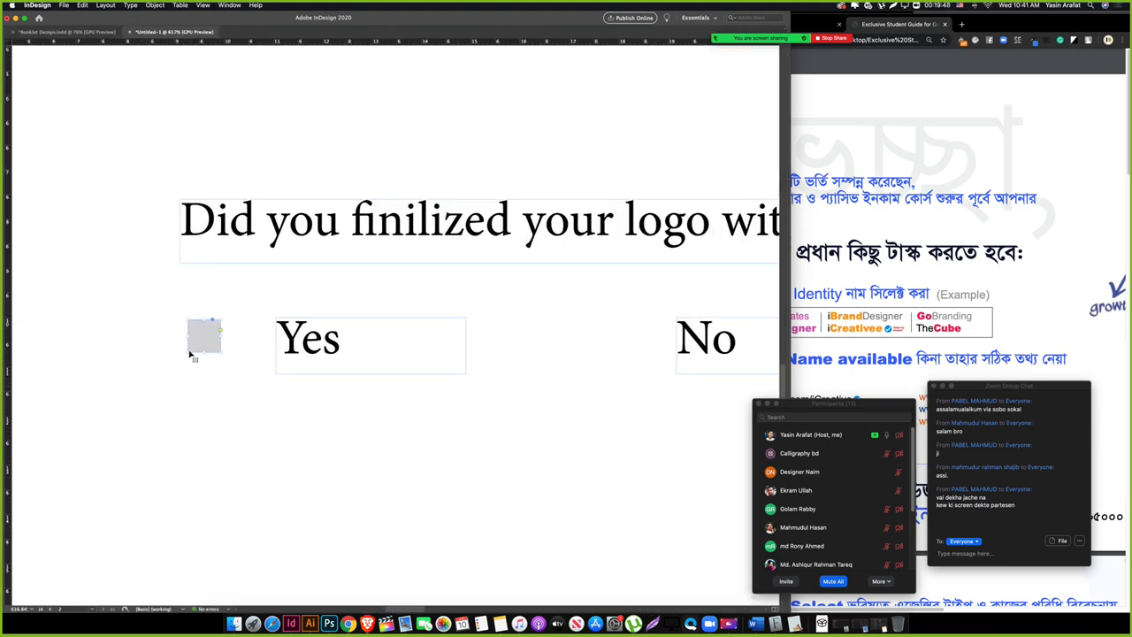
{"action": "left_click_drag", "start_coordinate": [215, 339], "coordinate": [232, 370]}
{"action": "key", "text": "Tab"}
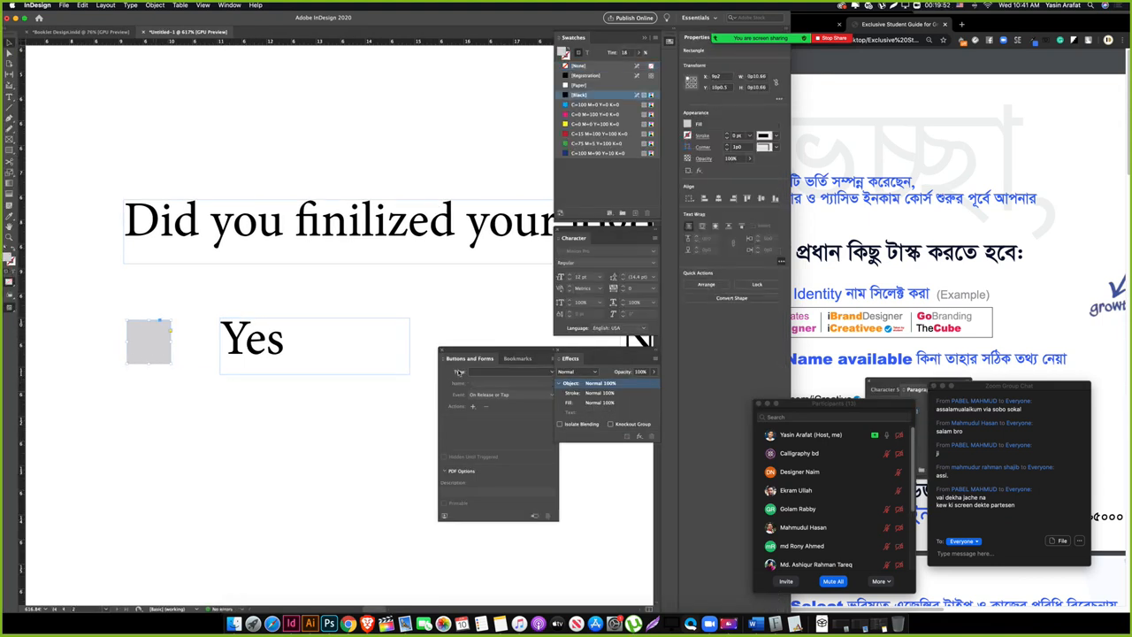
Step: Make the grey square a Check Box field showing [Normal Off], triggered On Click
{"action": "left_click", "coordinate": [497, 371]}
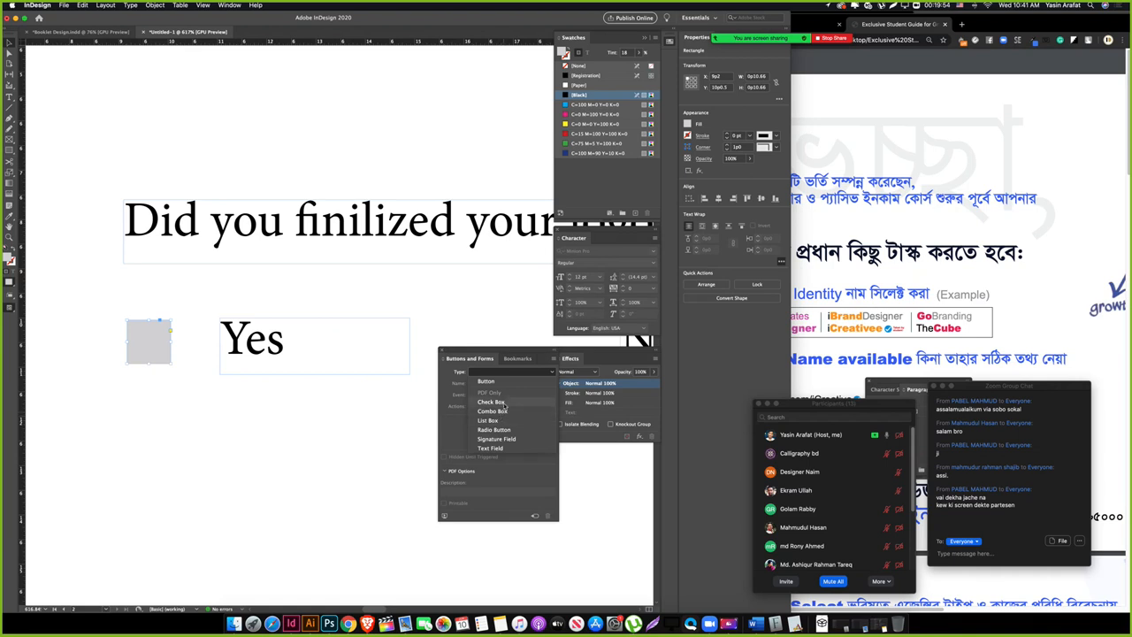
{"action": "left_click", "coordinate": [503, 403]}
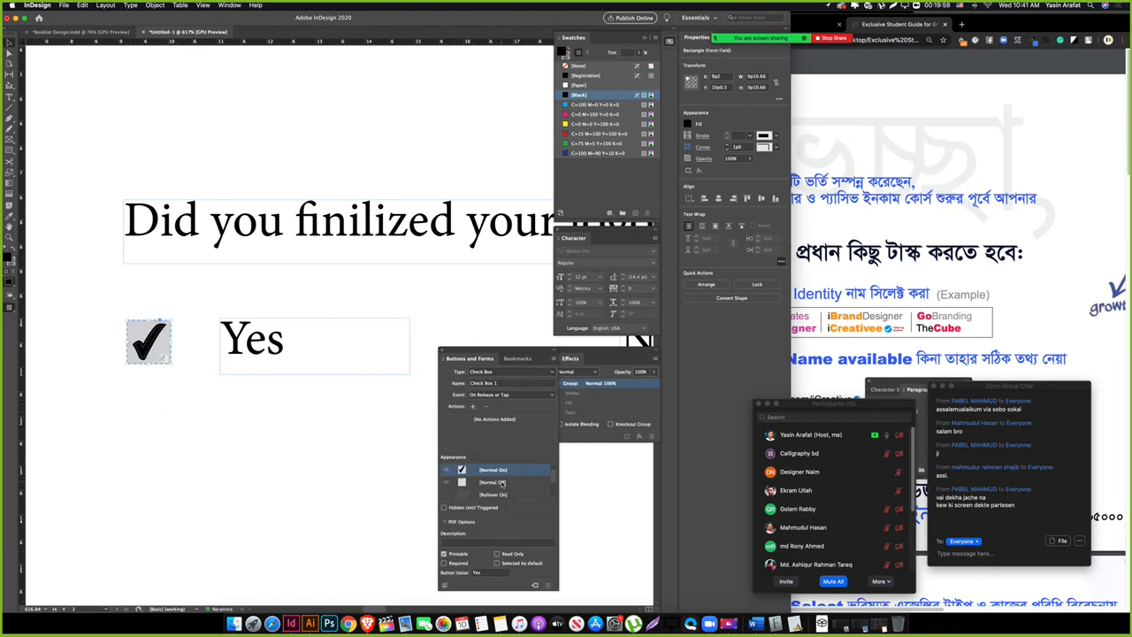
{"action": "left_click", "coordinate": [502, 483]}
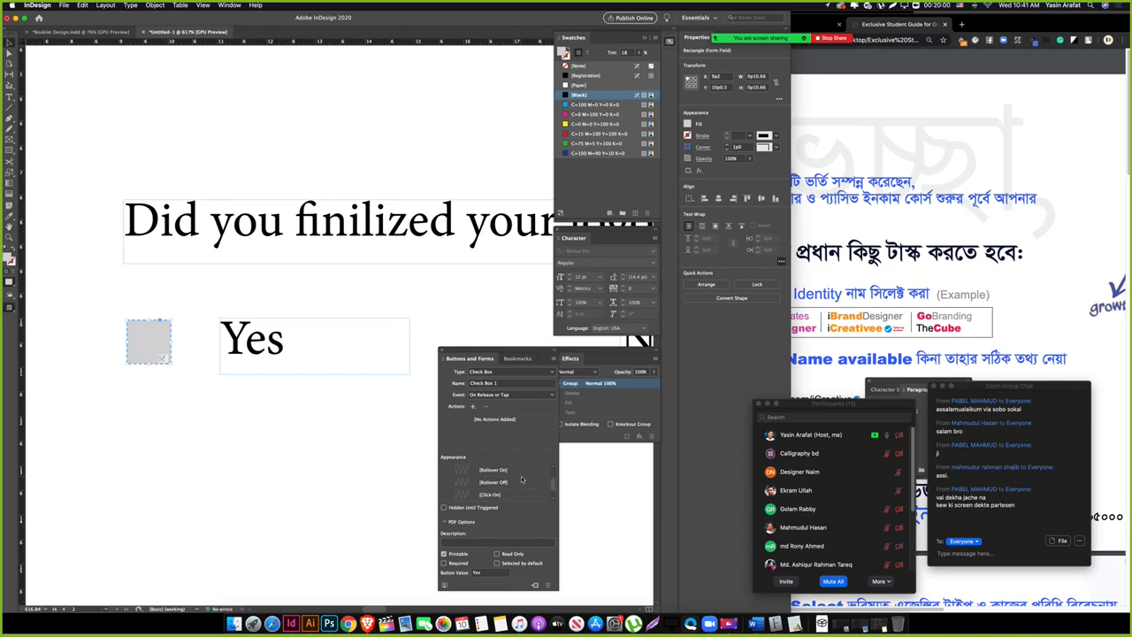
{"action": "left_click", "coordinate": [516, 395]}
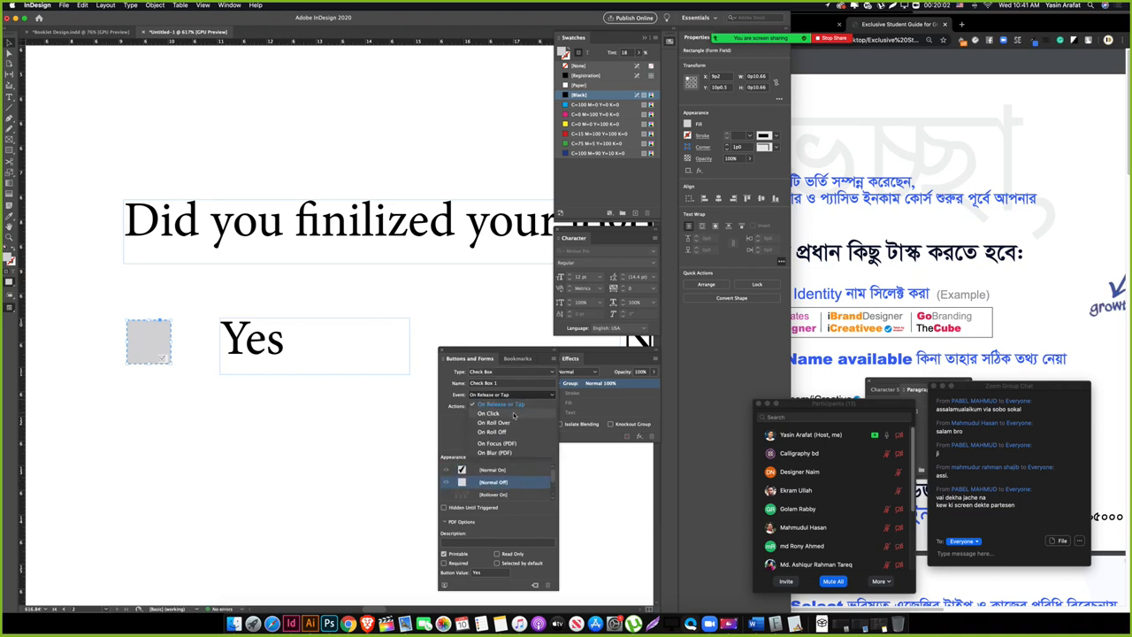
{"action": "left_click", "coordinate": [508, 405]}
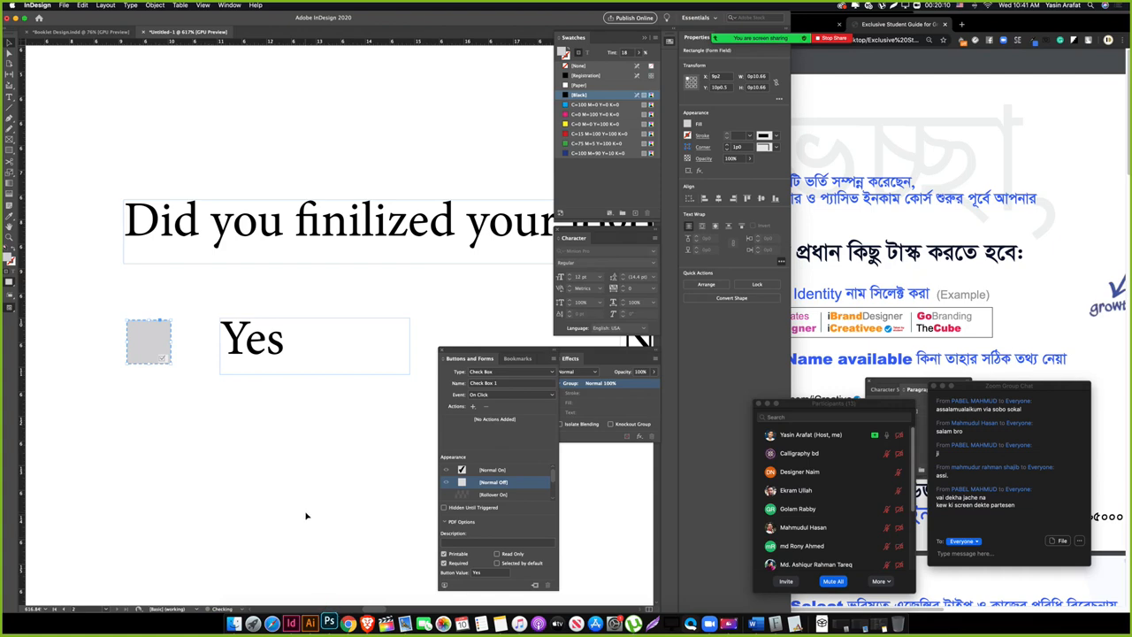
{"action": "key", "text": "Tab"}
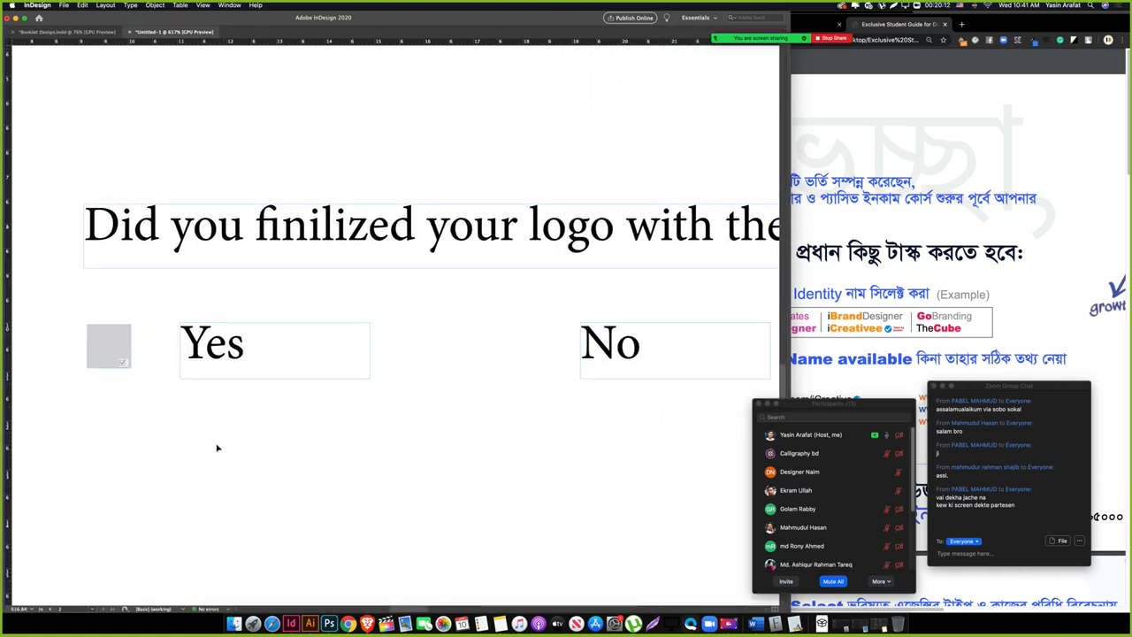
Step: Duplicate the Yes check box in front of No and set its Type to Check Box
{"action": "key", "text": "Tab"}
{"action": "key", "text": "Tab"}
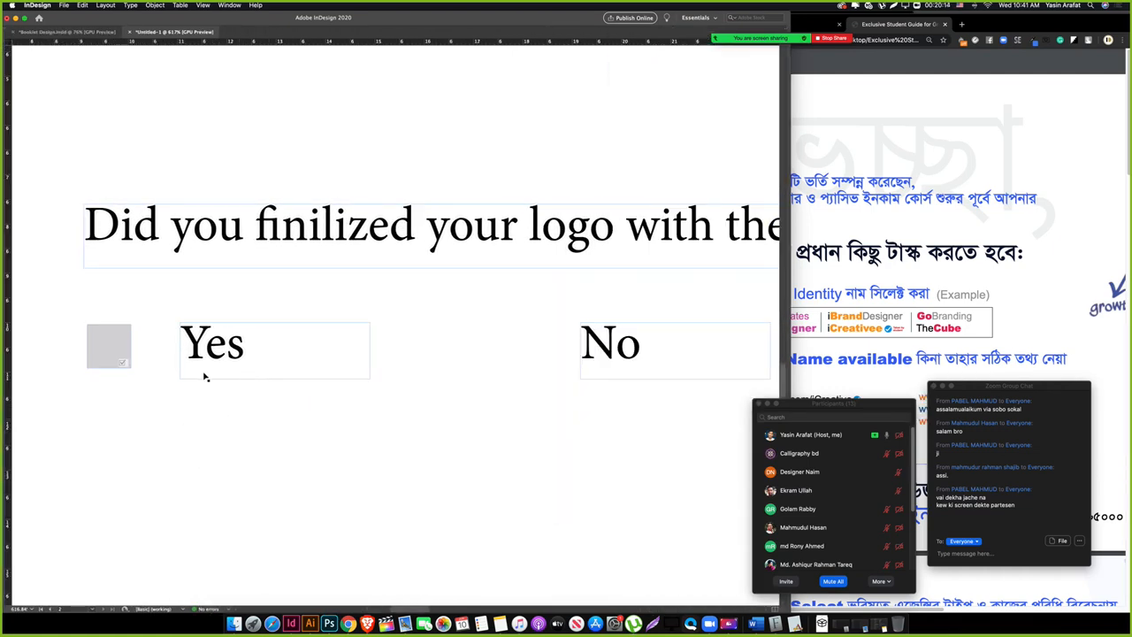
{"action": "left_click", "coordinate": [124, 363]}
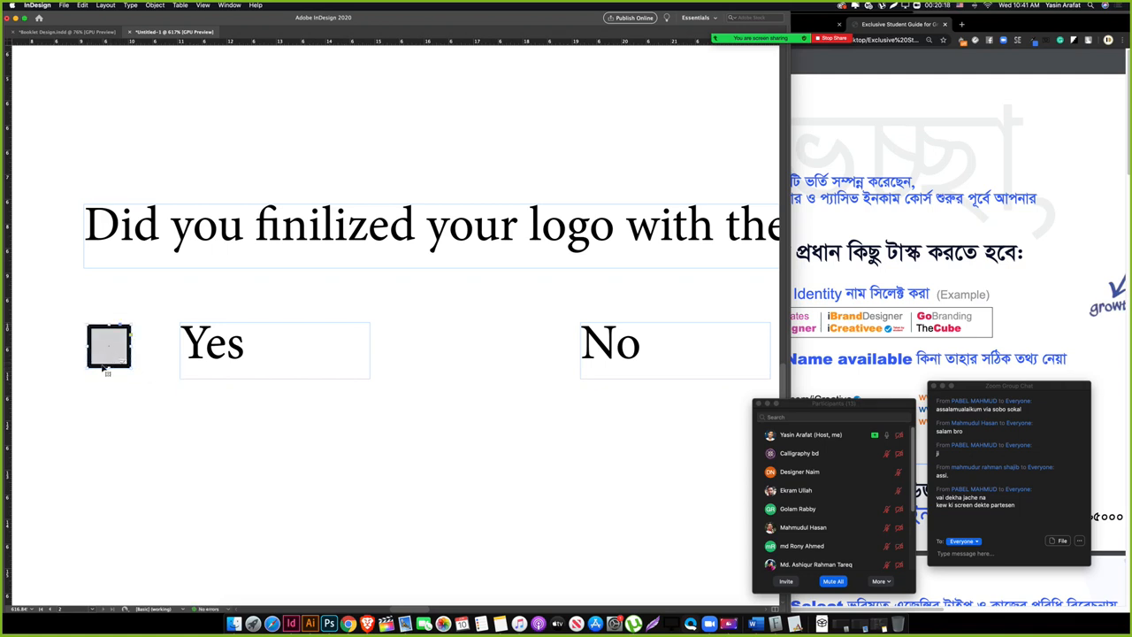
{"action": "left_click_drag", "start_coordinate": [106, 367], "coordinate": [484, 372]}
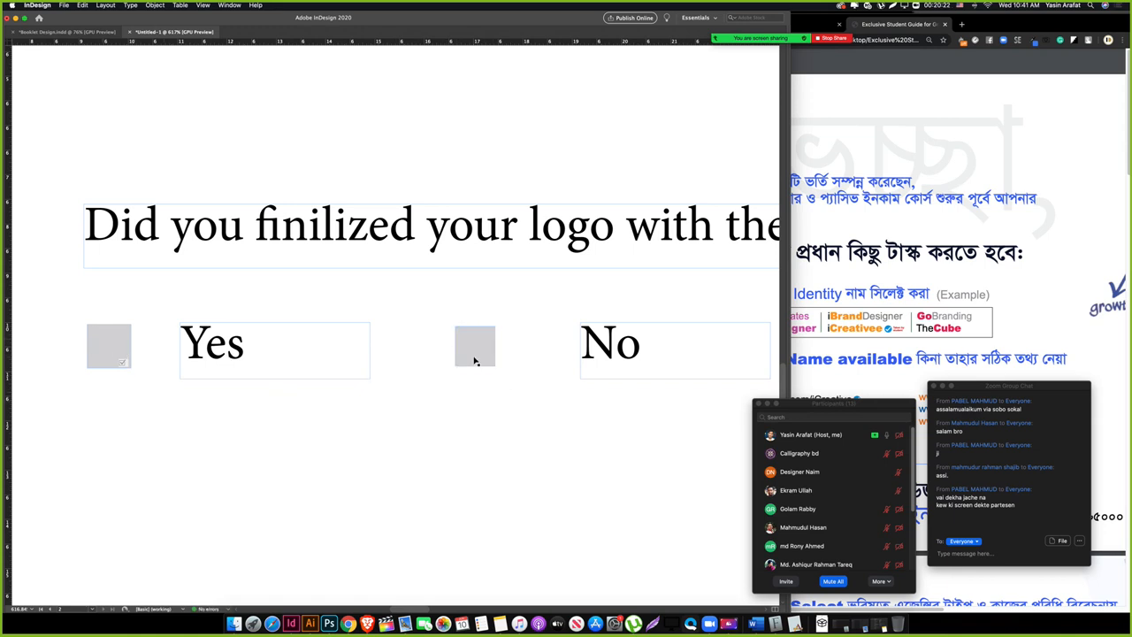
{"action": "left_click", "coordinate": [475, 361]}
{"action": "key", "text": "Tab"}
{"action": "left_click_drag", "start_coordinate": [503, 427], "coordinate": [268, 414]}
{"action": "left_click", "coordinate": [498, 373]}
{"action": "left_click", "coordinate": [499, 404]}
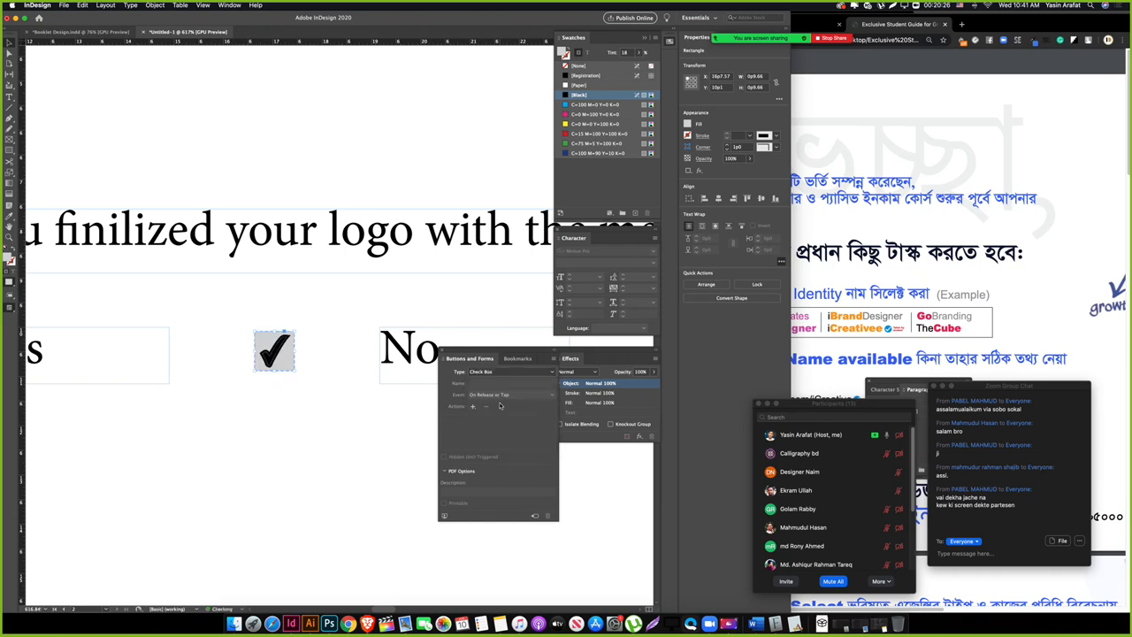
{"action": "left_click", "coordinate": [505, 482]}
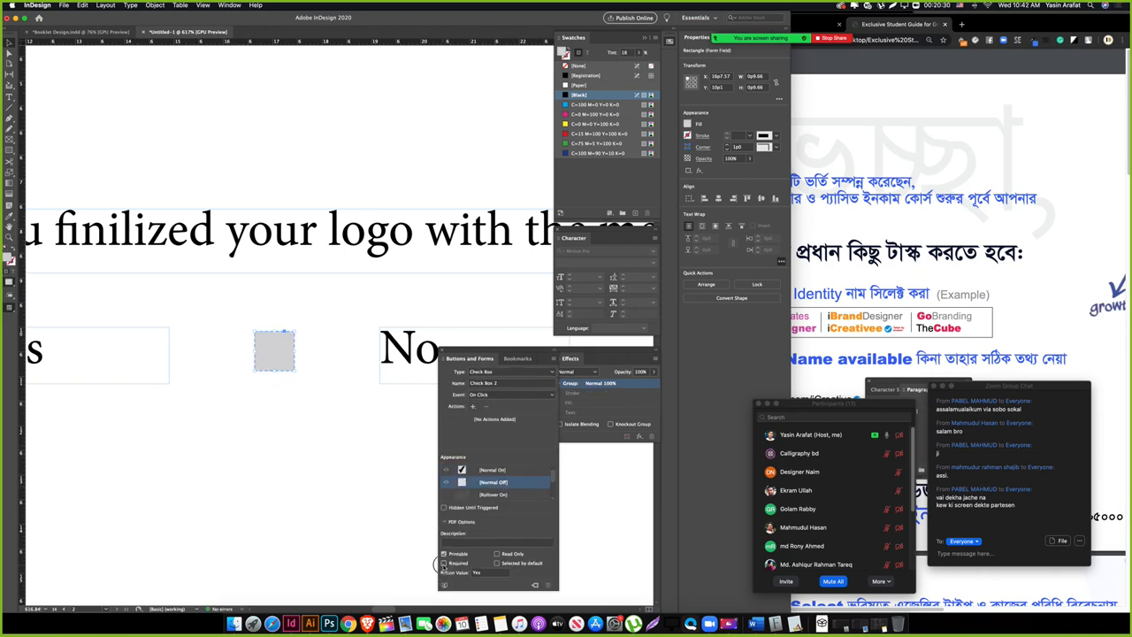
Step: Compare the new No check box with the Yes check box's settings
{"action": "left_click", "coordinate": [305, 528]}
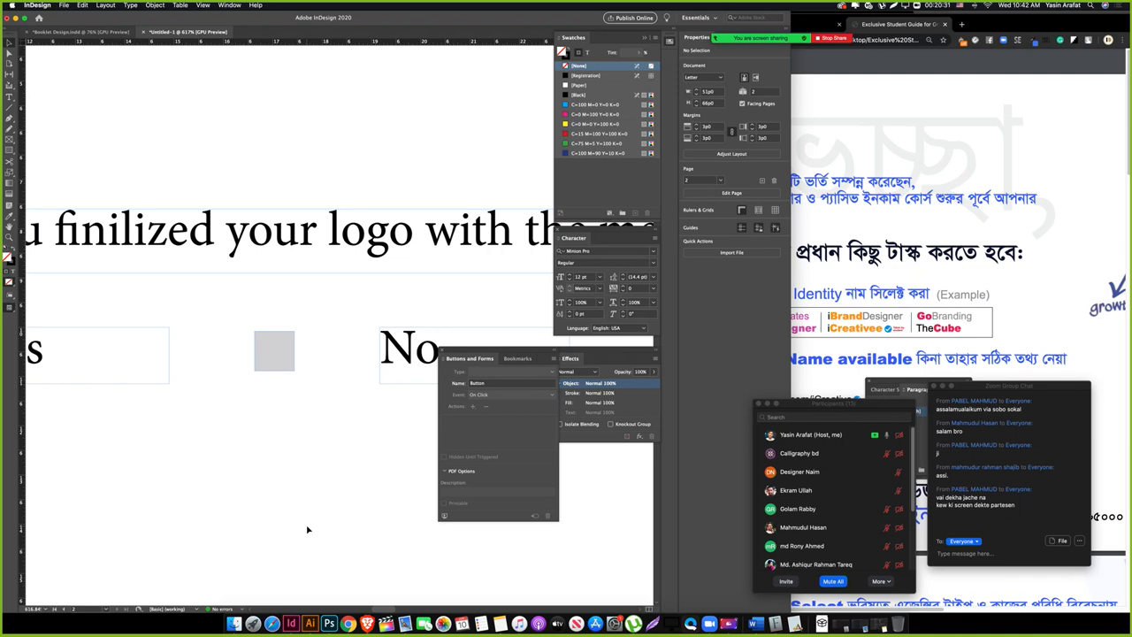
{"action": "left_click", "coordinate": [283, 366]}
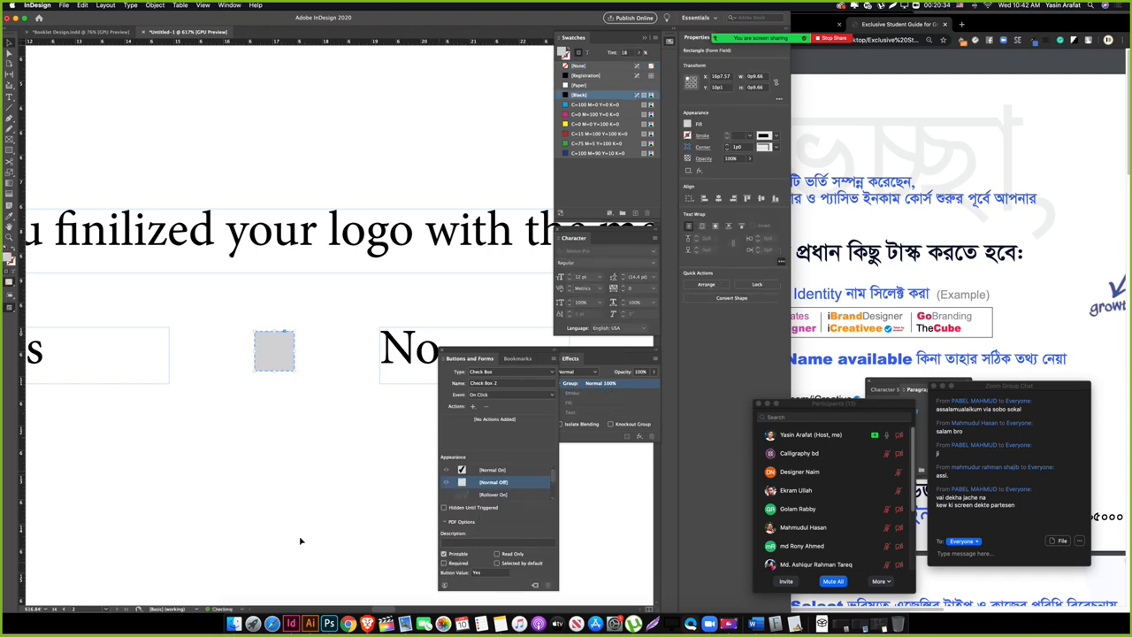
{"action": "left_click", "coordinate": [281, 459]}
{"action": "scroll", "coordinate": [281, 457], "scroll_direction": "left", "scroll_amount": 5}
{"action": "left_click", "coordinate": [110, 352]}
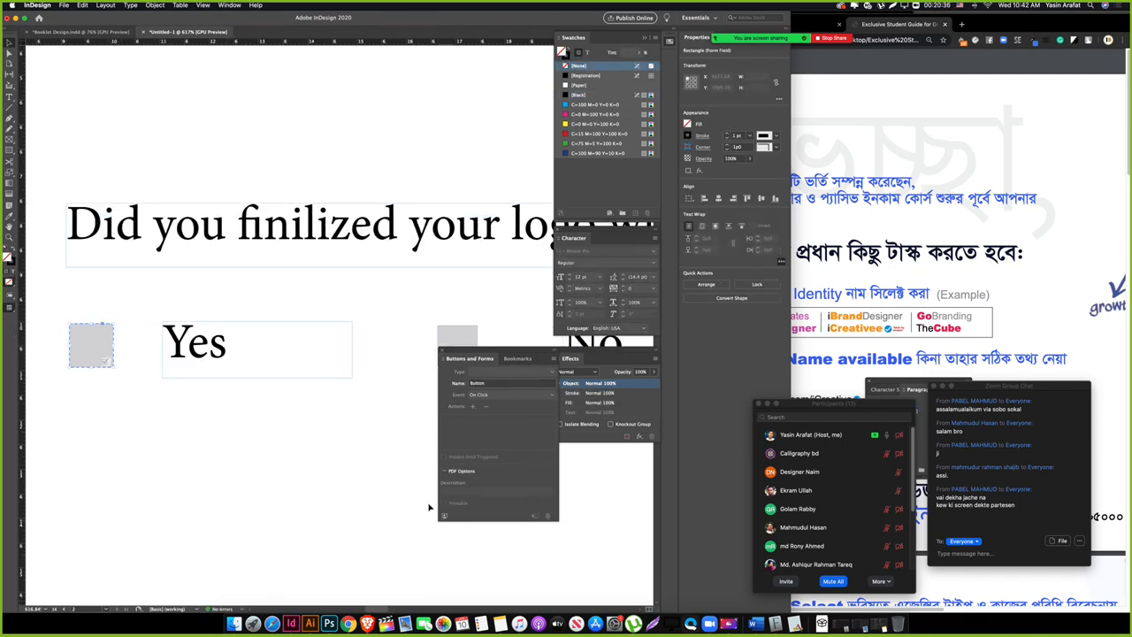
{"action": "left_click", "coordinate": [309, 386]}
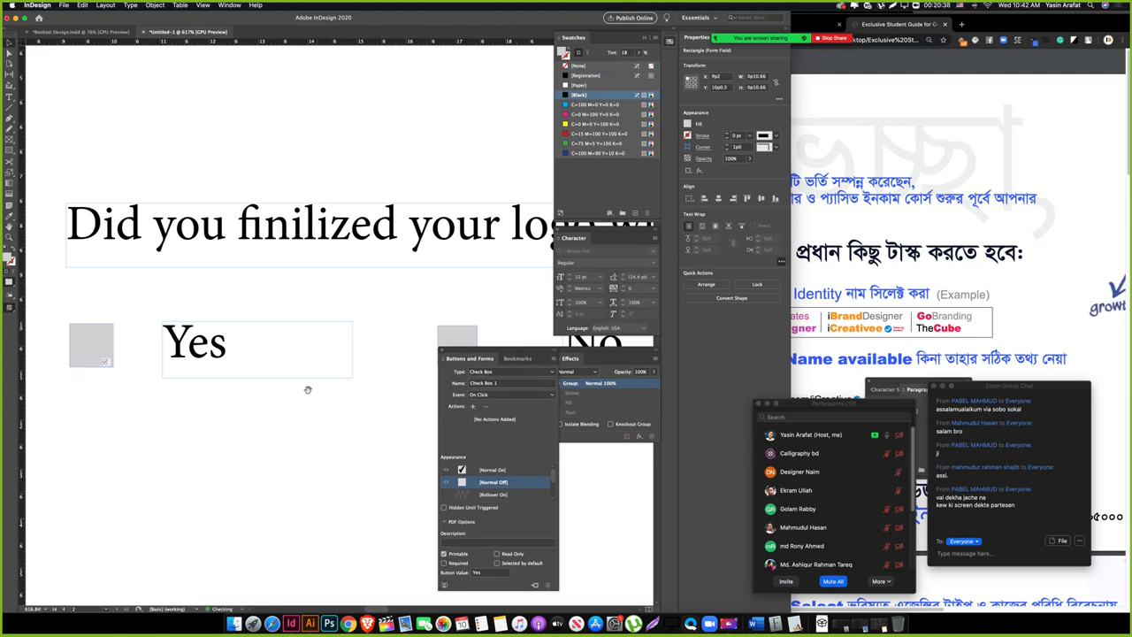
{"action": "scroll", "coordinate": [265, 389], "scroll_direction": "right", "scroll_amount": 5}
Step: Duplicate the No label further right and retype it as 'else ??'
{"action": "left_click_drag", "start_coordinate": [327, 344], "coordinate": [177, 386]}
{"action": "key", "text": "Tab"}
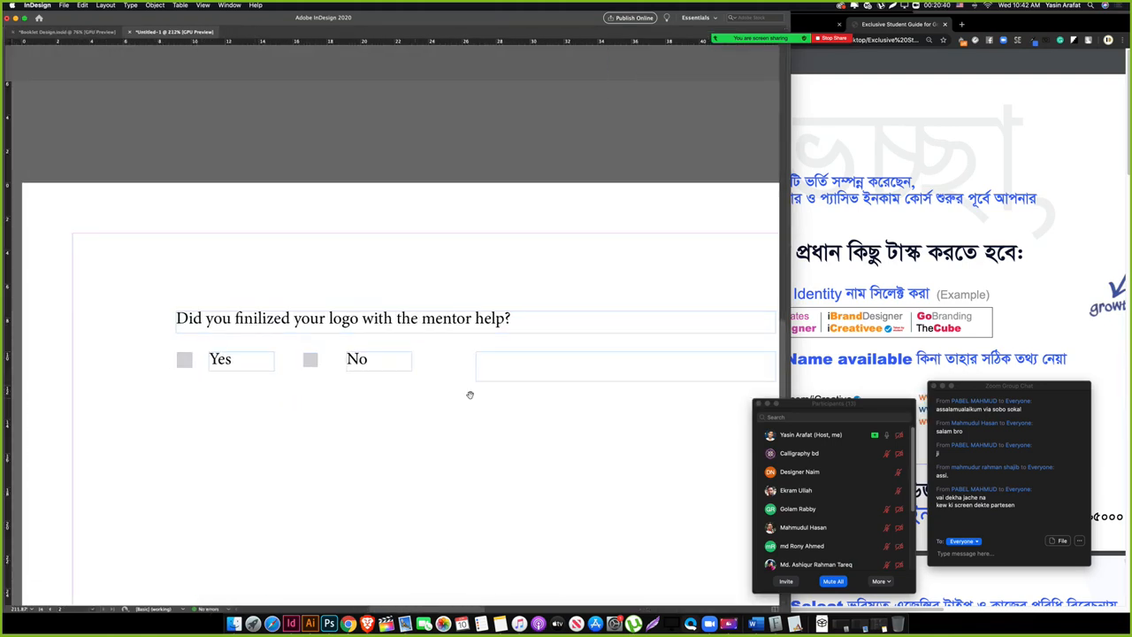
{"action": "left_click_drag", "start_coordinate": [470, 396], "coordinate": [403, 433]}
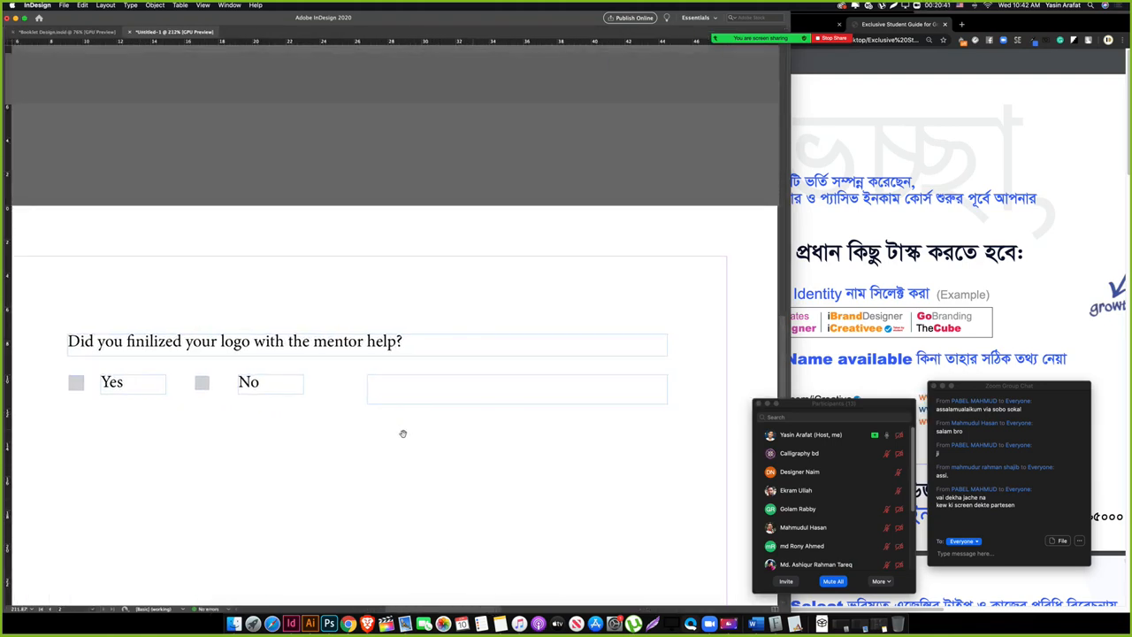
{"action": "left_click_drag", "start_coordinate": [262, 389], "coordinate": [356, 395]}
{"action": "double_click", "coordinate": [343, 382]}
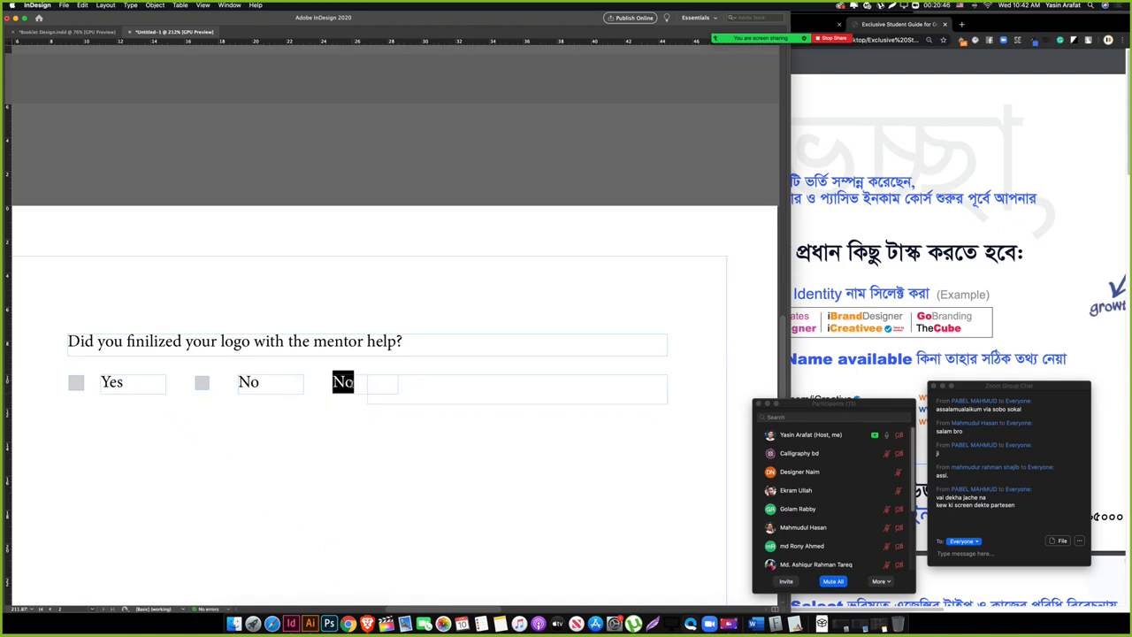
{"action": "type", "text": "A??"}
{"action": "key", "text": "BackSpace"}
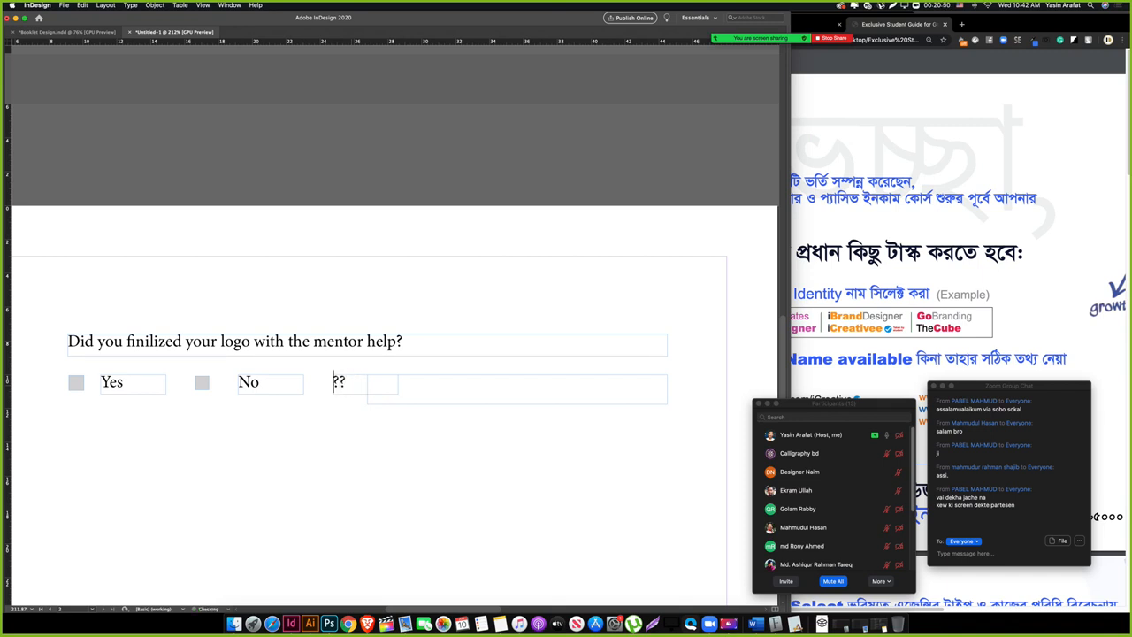
{"action": "type", "text": "else"}
{"action": "key", "text": "Escape"}
{"action": "left_click", "coordinate": [441, 462]}
Step: Narrow the wide empty frame and make it a multiline Text Field triggered On Click
{"action": "left_click", "coordinate": [442, 383]}
{"action": "left_click_drag", "start_coordinate": [368, 403], "coordinate": [399, 405]}
{"action": "key", "text": "Tab"}
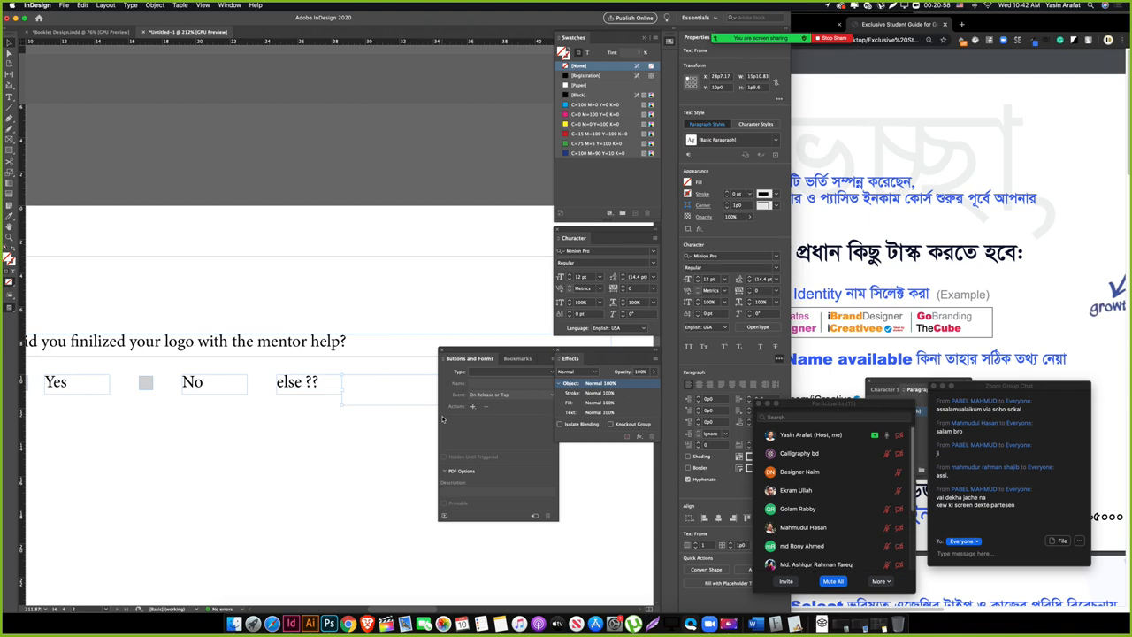
{"action": "left_click", "coordinate": [513, 372]}
{"action": "left_click", "coordinate": [511, 447]}
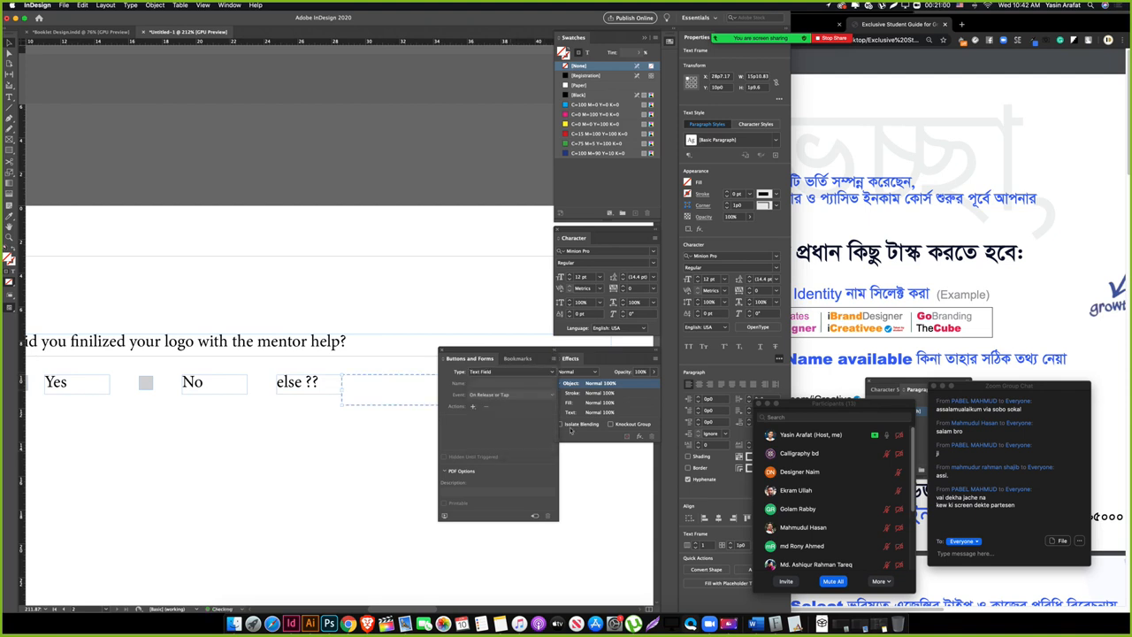
{"action": "left_click", "coordinate": [509, 395]}
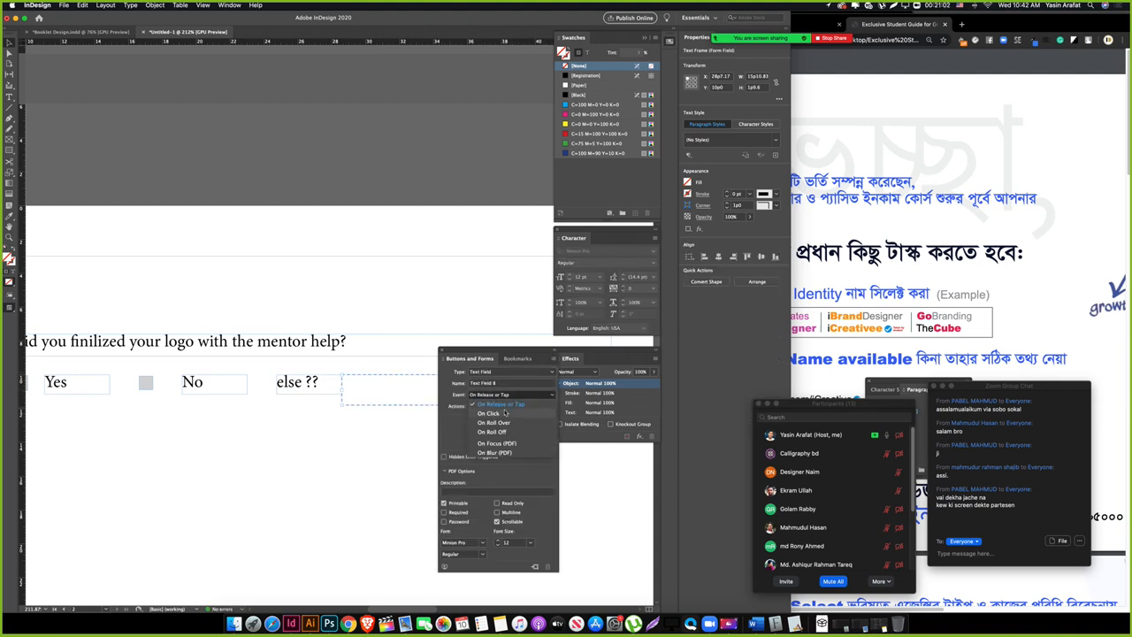
{"action": "left_click", "coordinate": [504, 478]}
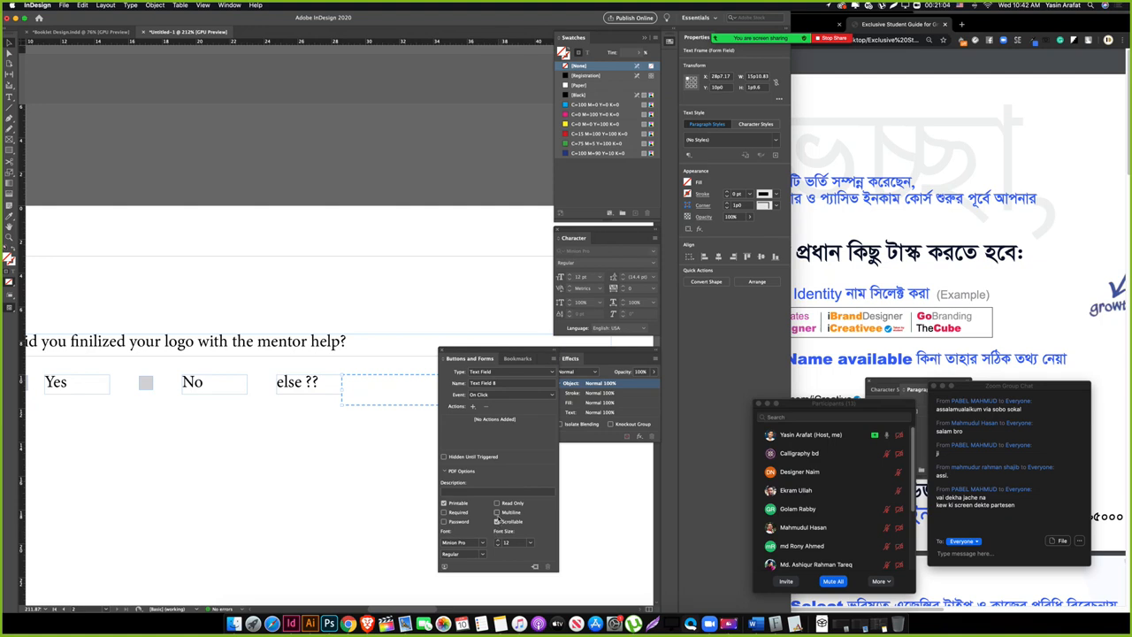
{"action": "left_click", "coordinate": [497, 512]}
{"action": "key", "text": "Tab"}
{"action": "left_click_drag", "start_coordinate": [303, 501], "coordinate": [357, 480]}
Step: Copy the question frame below the answer row, retyped as 'Did you design a cover for your brand agency?'
{"action": "key", "text": "w"}
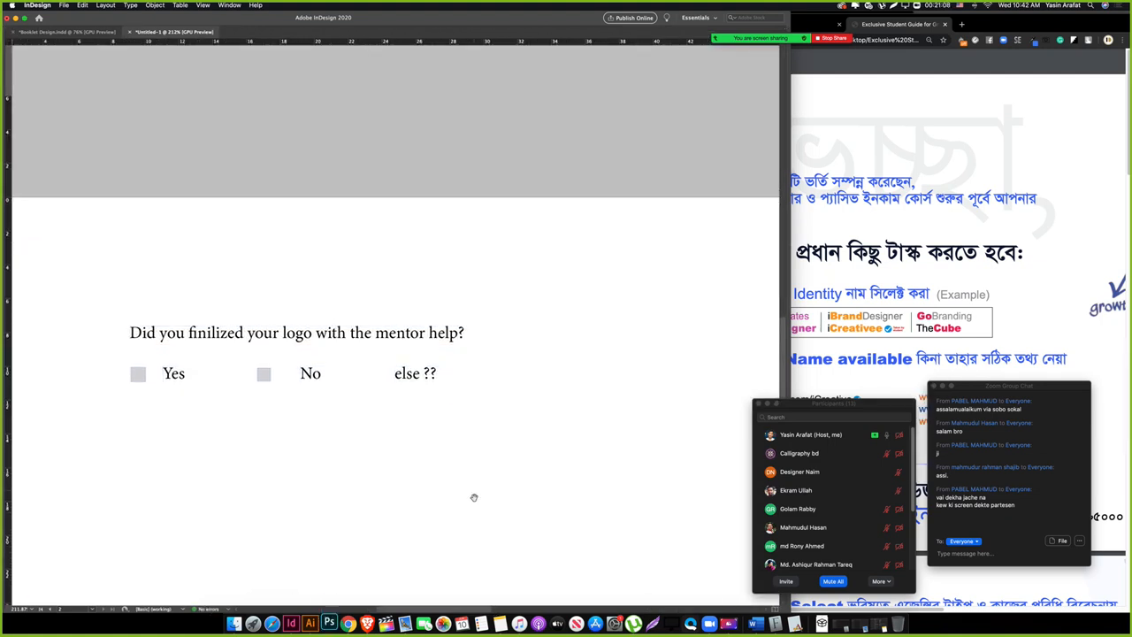
{"action": "left_click_drag", "start_coordinate": [443, 491], "coordinate": [436, 457]}
{"action": "key", "text": "w"}
{"action": "left_click_drag", "start_coordinate": [347, 457], "coordinate": [318, 430]}
{"action": "left_click_drag", "start_coordinate": [446, 389], "coordinate": [335, 416]}
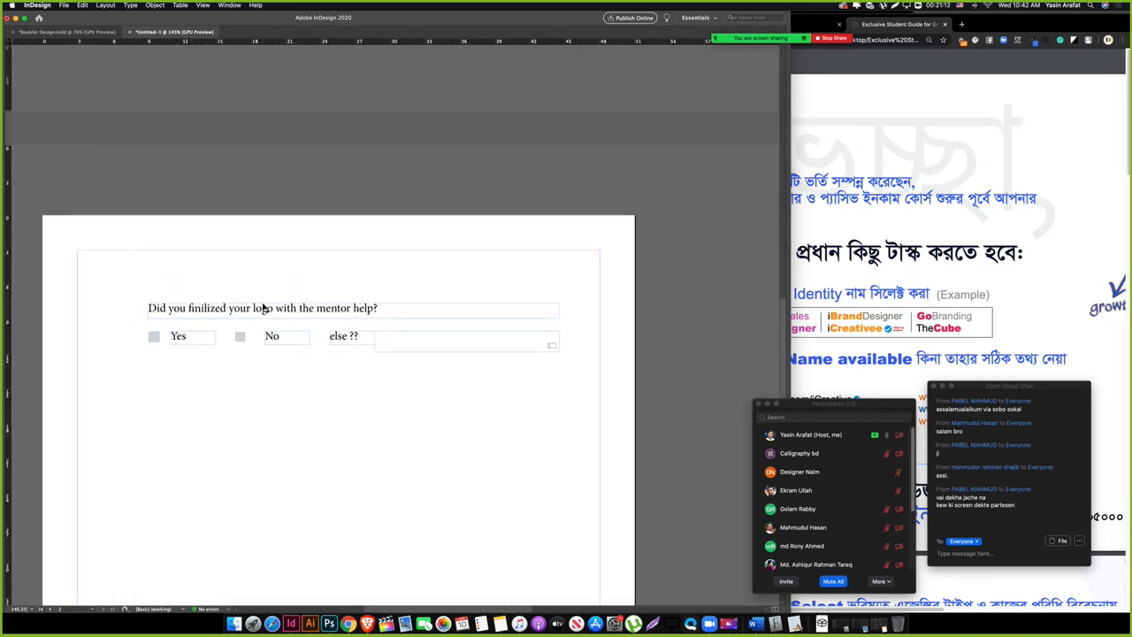
{"action": "left_click_drag", "start_coordinate": [263, 309], "coordinate": [241, 377]}
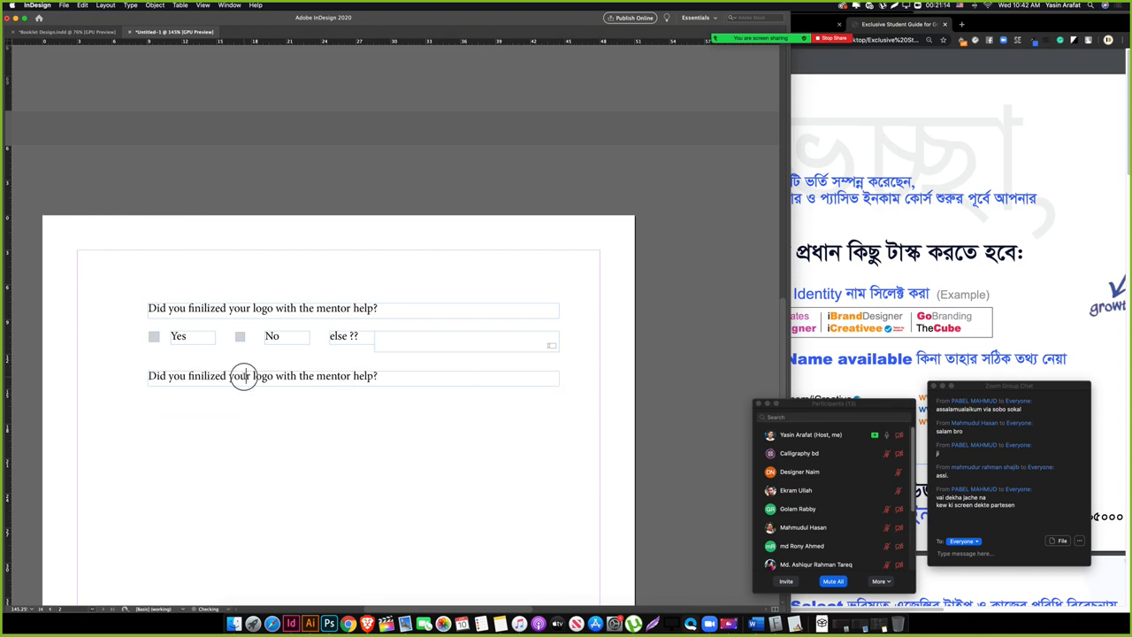
{"action": "triple_click", "coordinate": [245, 376]}
{"action": "type", "text": "Did y"}
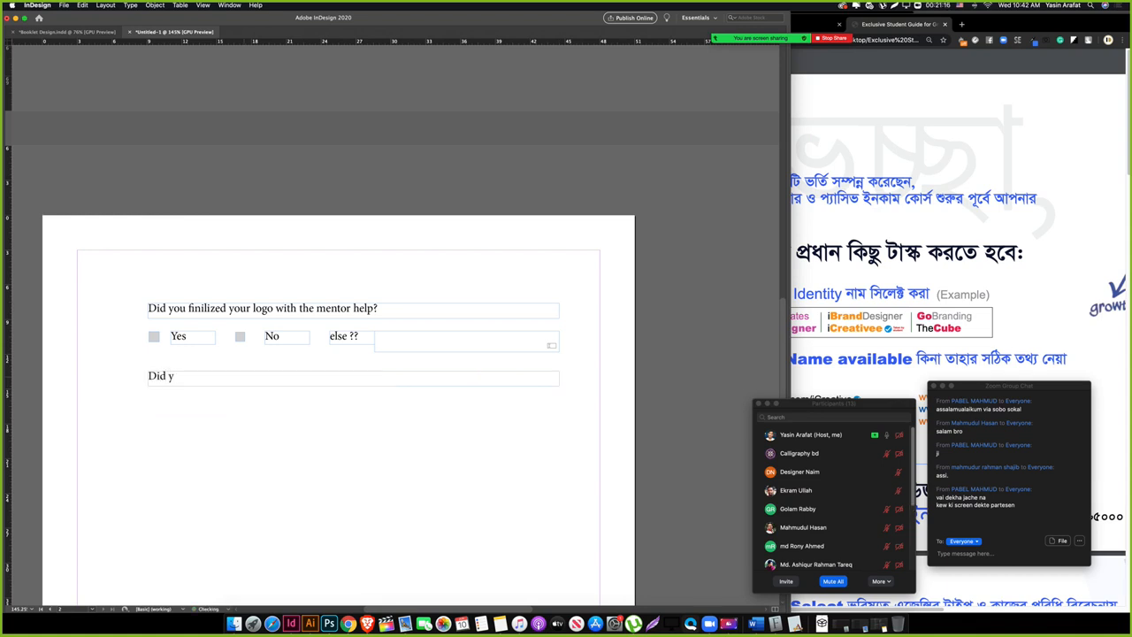
{"action": "type", "text": "ou design a cover for you"}
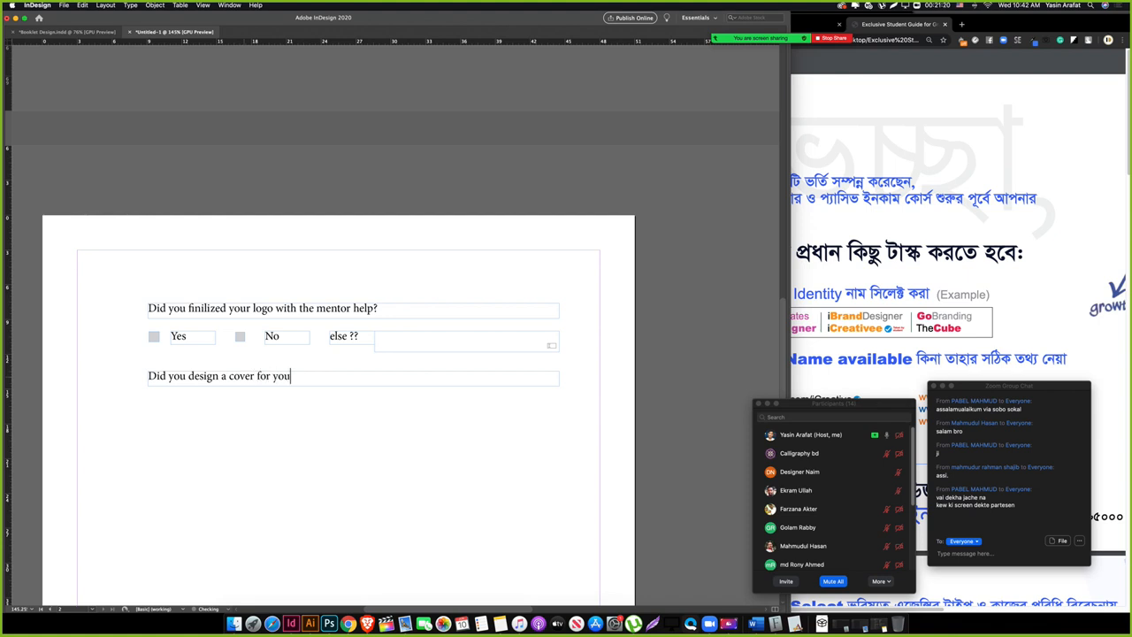
{"action": "type", "text": "r bra"}
{"action": "key", "text": "BackSpace"}
{"action": "type", "text": "agency?"}
{"action": "left_click", "coordinate": [251, 430]}
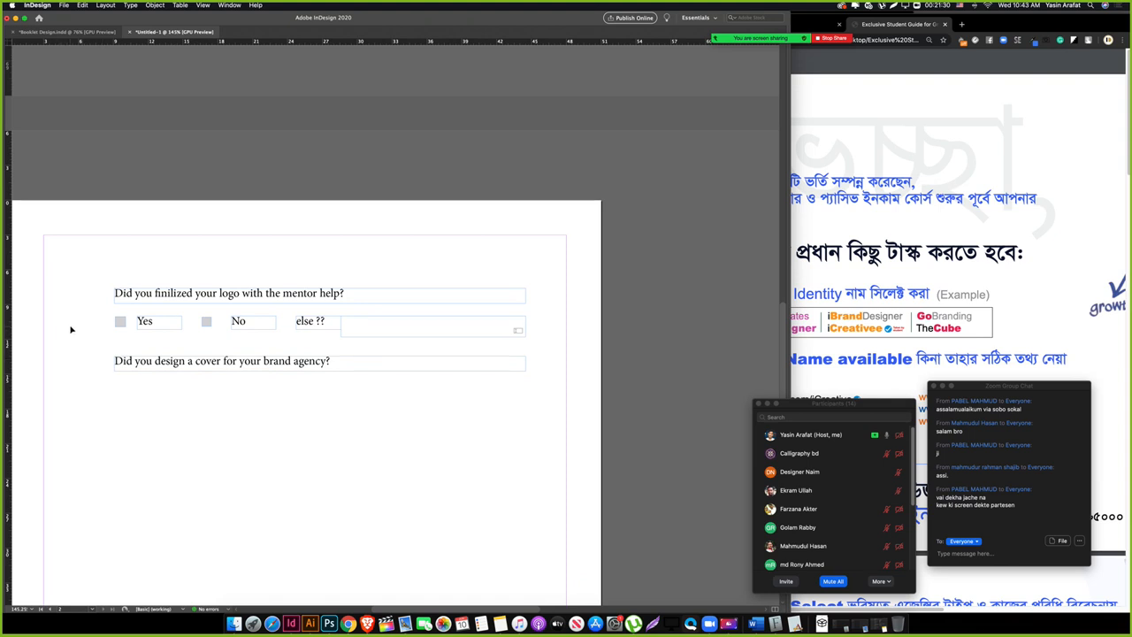
Step: Duplicate the Yes/No/else answer row under the second question and inspect its boxes
{"action": "left_click_drag", "start_coordinate": [79, 318], "coordinate": [384, 392]}
{"action": "left_click", "coordinate": [223, 417]}
{"action": "left_click_drag", "start_coordinate": [121, 393], "coordinate": [269, 396]}
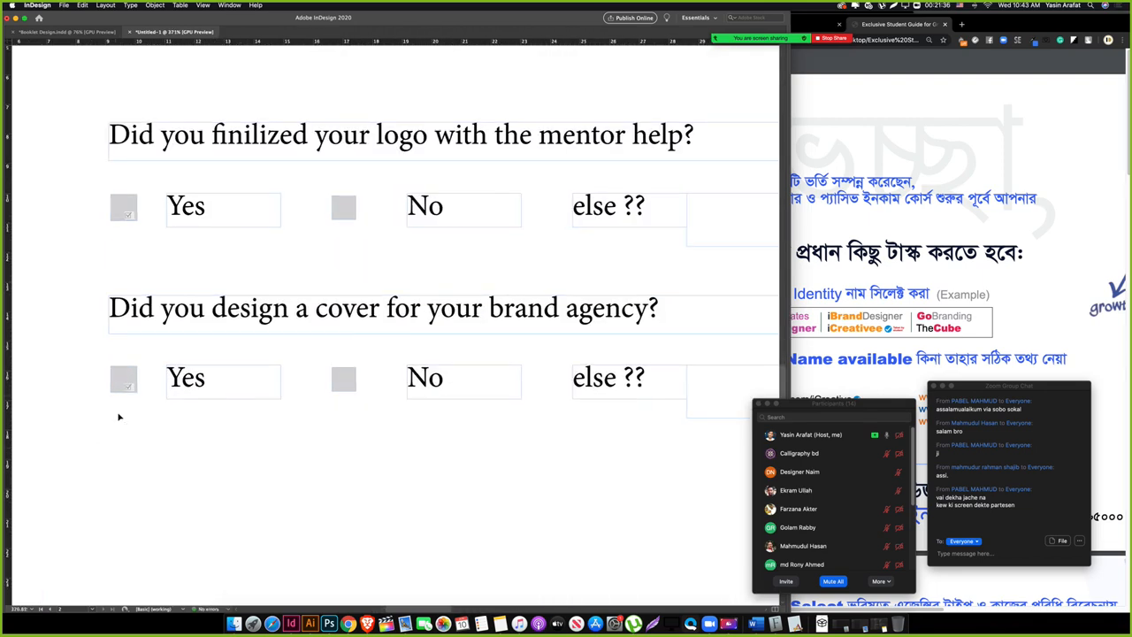
{"action": "left_click", "coordinate": [125, 368]}
{"action": "key", "text": "Tab"}
{"action": "scroll", "coordinate": [168, 455], "scroll_direction": "left", "scroll_amount": 3}
{"action": "left_click", "coordinate": [247, 445]}
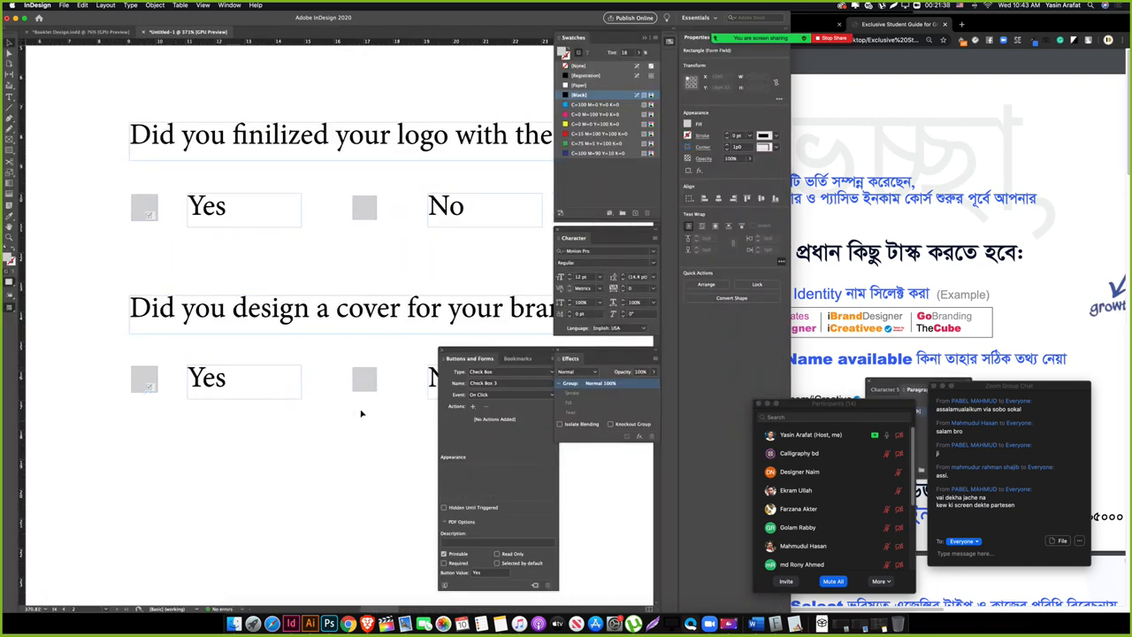
{"action": "left_click", "coordinate": [358, 378]}
{"action": "left_click", "coordinate": [289, 453]}
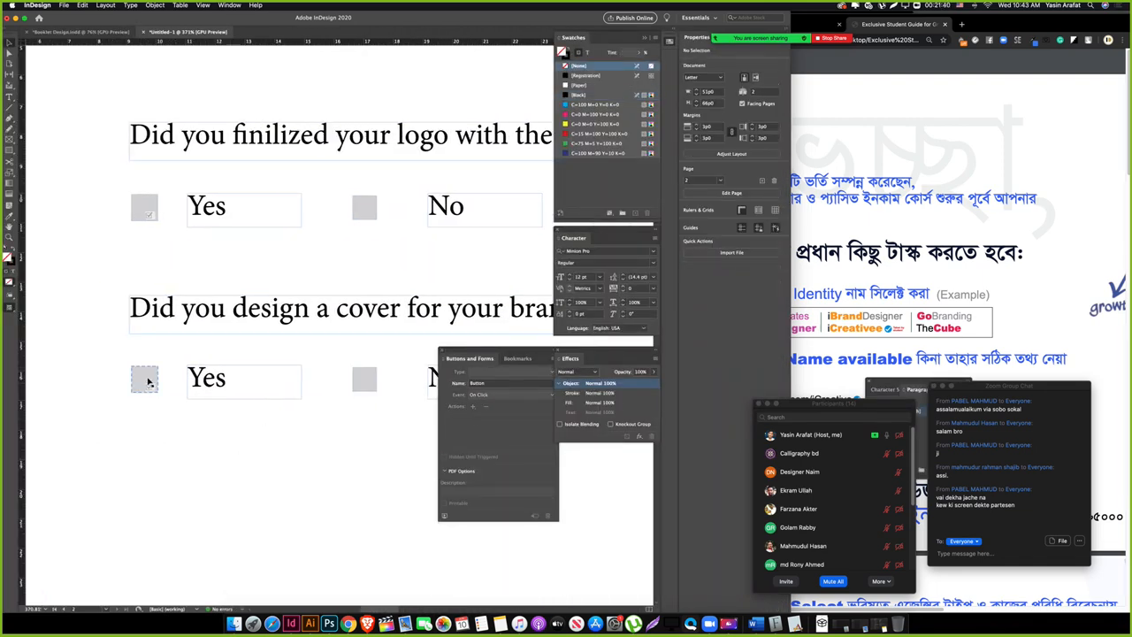
{"action": "left_click", "coordinate": [149, 381]}
{"action": "left_click", "coordinate": [186, 430]}
{"action": "left_click", "coordinate": [363, 204]}
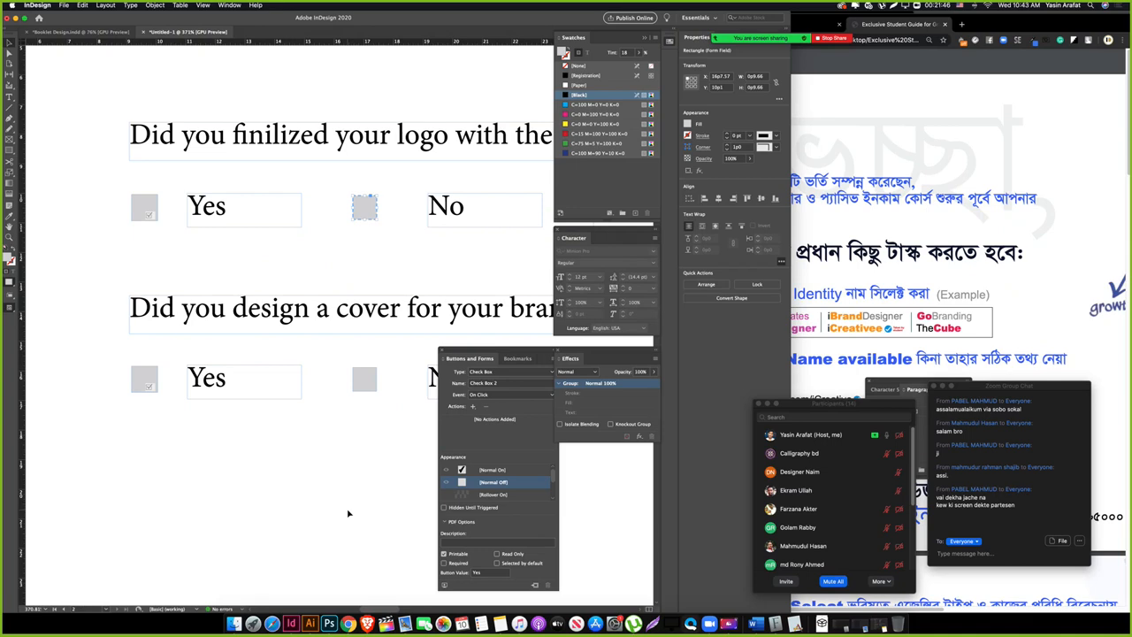
{"action": "scroll", "coordinate": [182, 419], "scroll_direction": "right", "scroll_amount": 3}
Step: Delete the second row's Yes check box and copy the No box into its place
{"action": "left_click", "coordinate": [75, 368]}
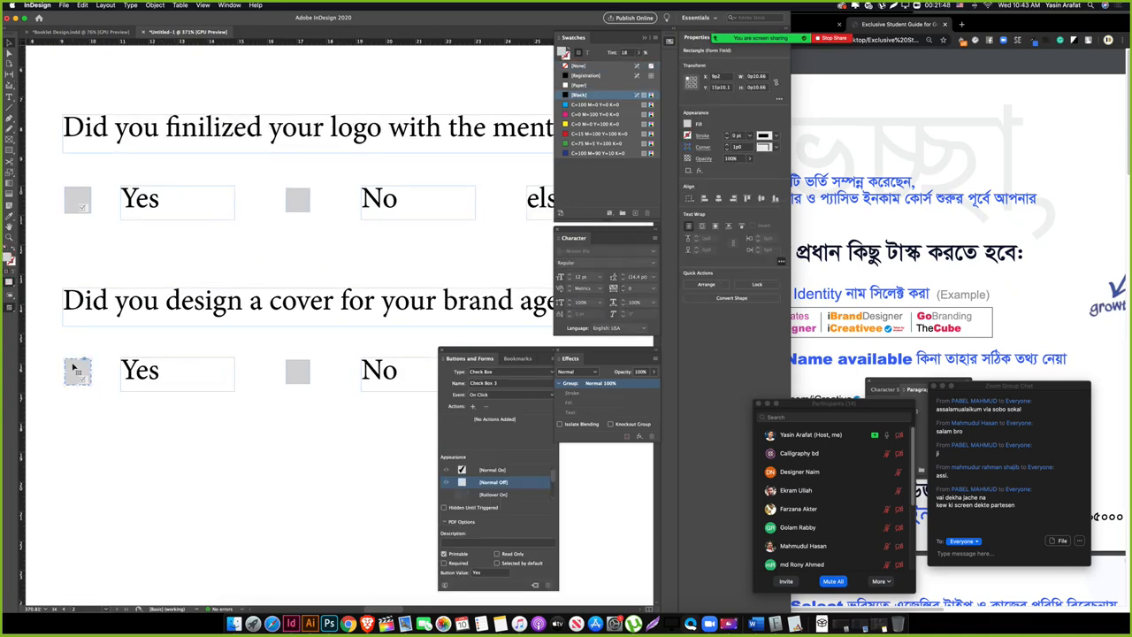
{"action": "key", "text": "Delete"}
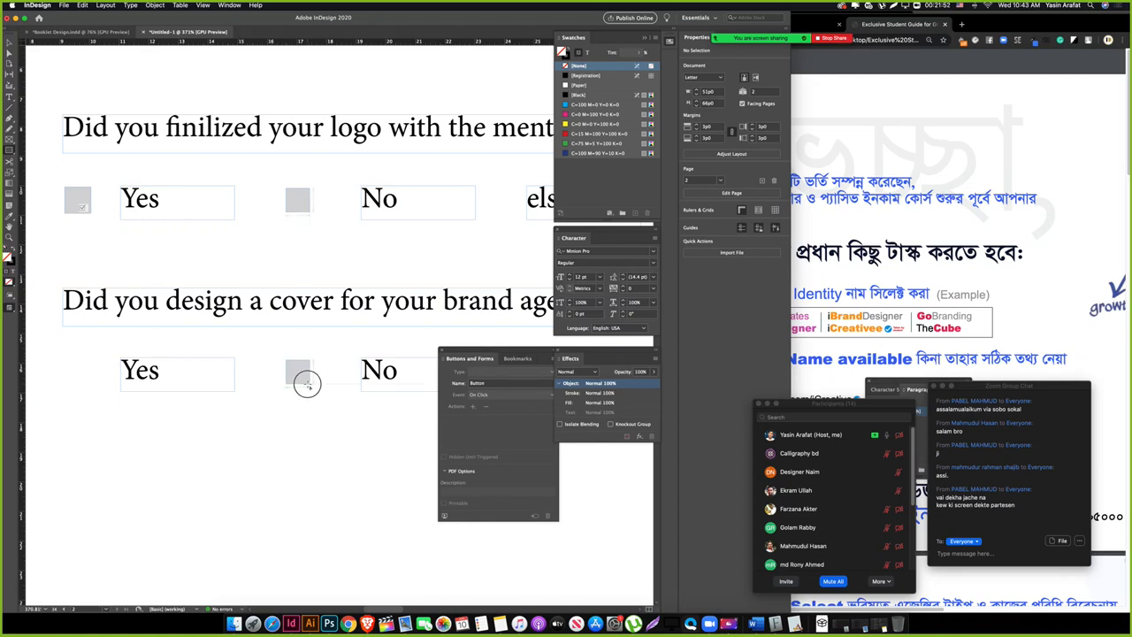
{"action": "left_click", "coordinate": [301, 377]}
{"action": "left_click_drag", "start_coordinate": [305, 383], "coordinate": [88, 381]}
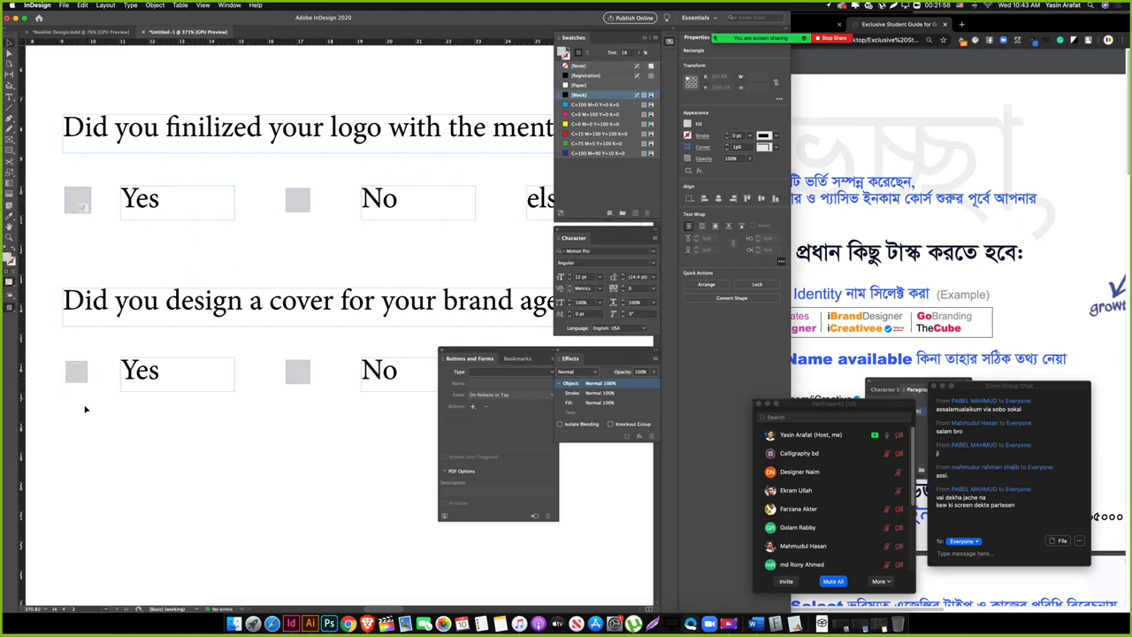
{"action": "left_click", "coordinate": [89, 372]}
Step: Make the Yes box a Check Box starting in the [Normal Off] state
{"action": "left_click", "coordinate": [502, 374]}
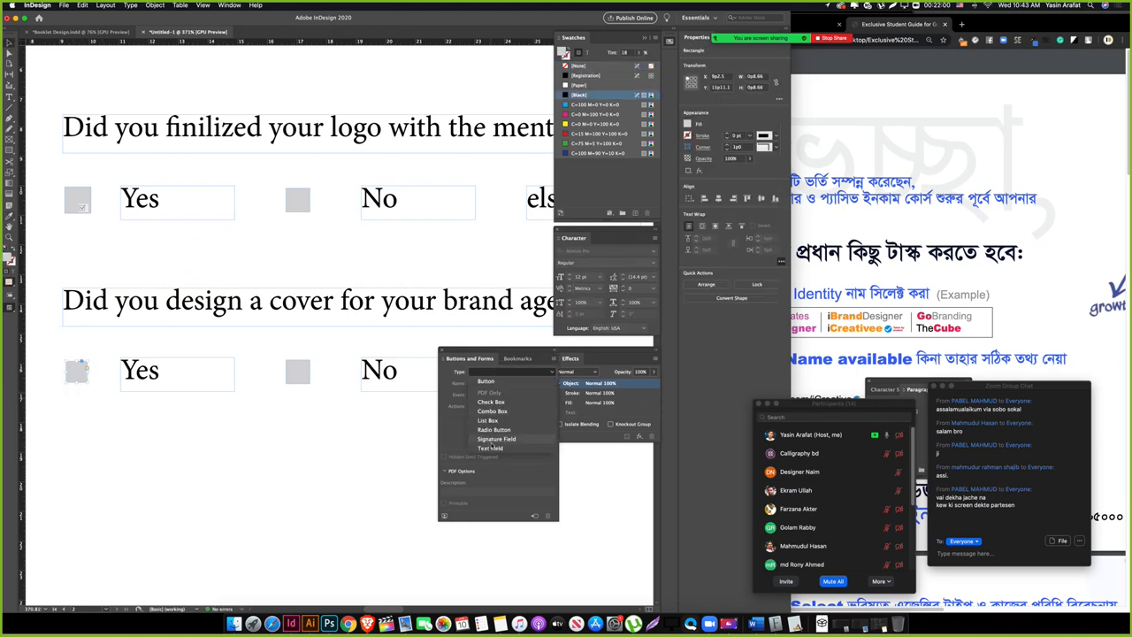
{"action": "left_click", "coordinate": [489, 448]}
{"action": "left_click", "coordinate": [506, 373]}
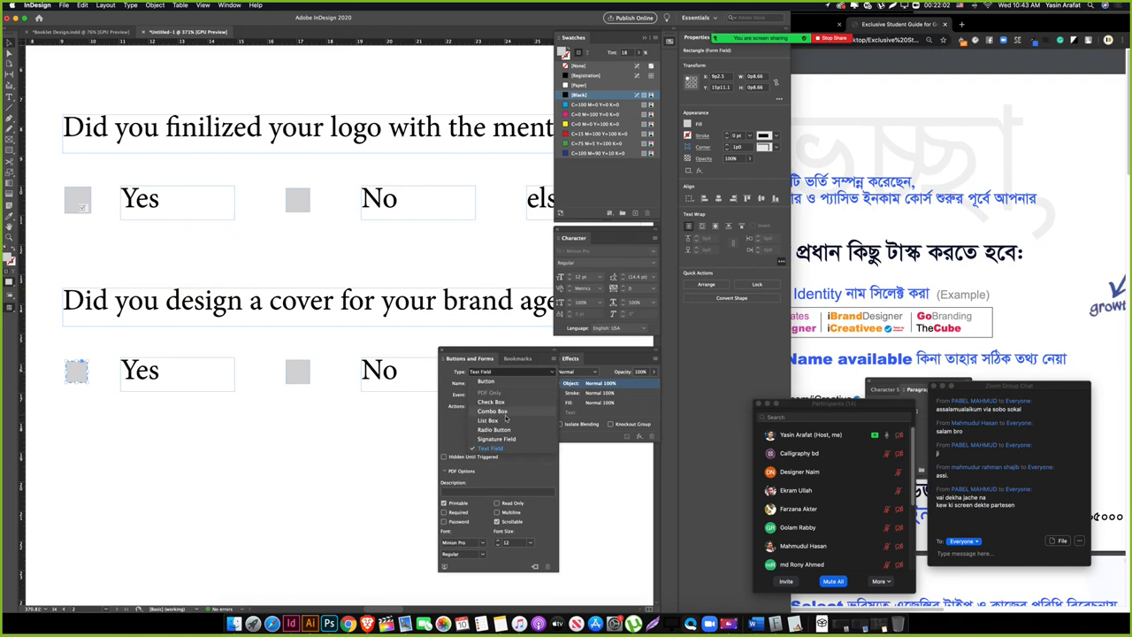
{"action": "left_click", "coordinate": [508, 395]}
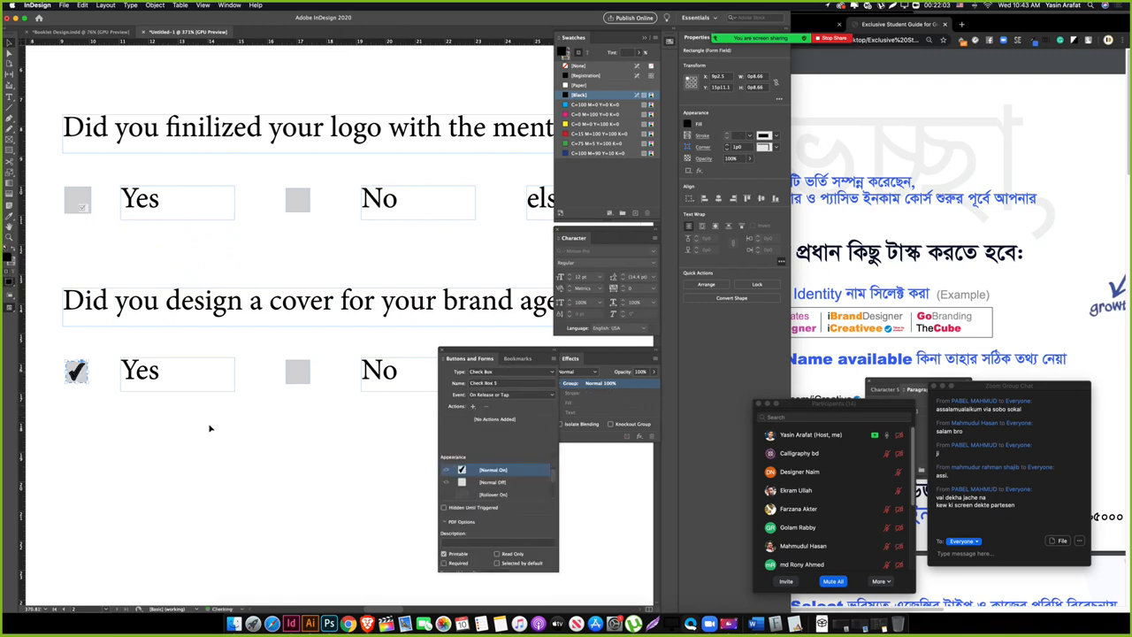
{"action": "left_click", "coordinate": [506, 483]}
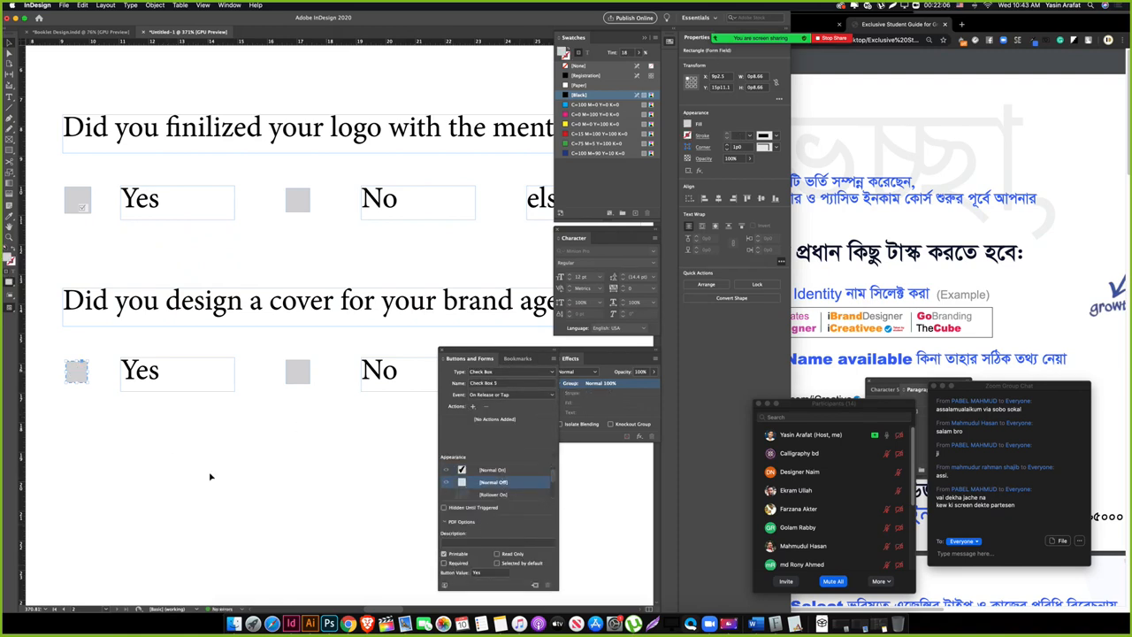
Step: Turn the No square into a Check Box starting in the [Normal Off] state
{"action": "left_click", "coordinate": [293, 379]}
{"action": "left_click", "coordinate": [209, 434]}
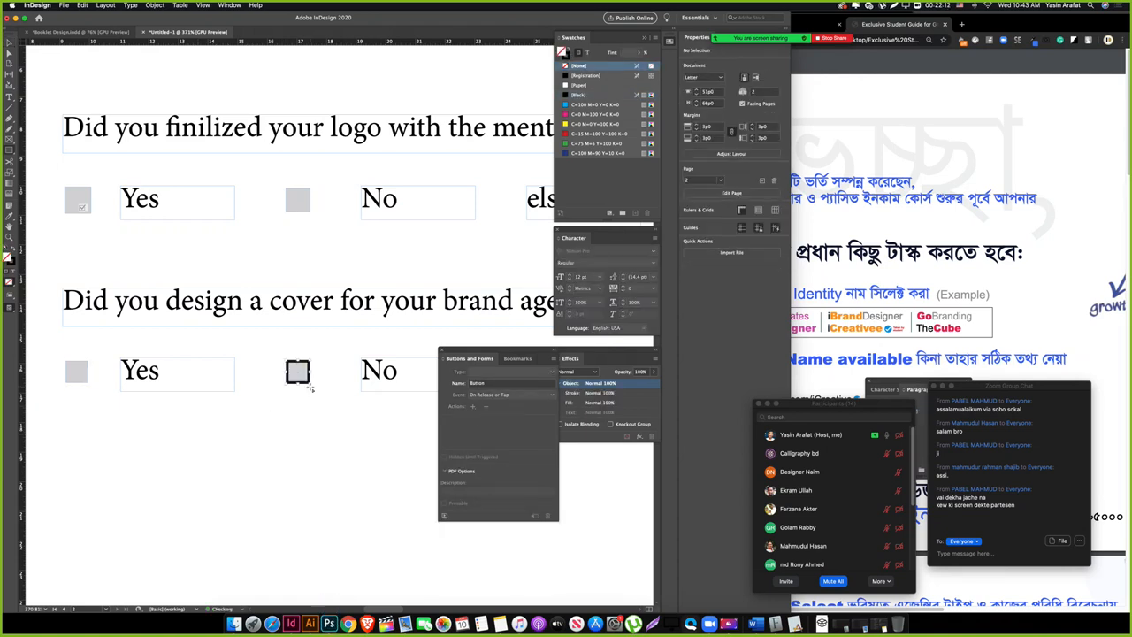
{"action": "left_click", "coordinate": [301, 381]}
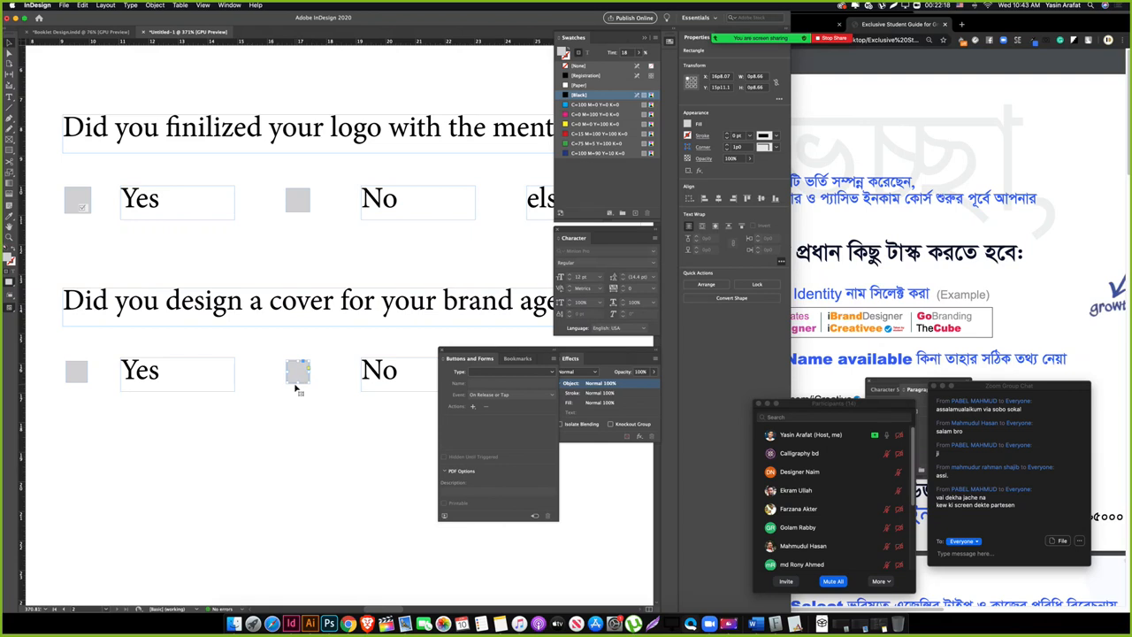
{"action": "key", "text": "super+z"}
{"action": "key", "text": "super+z"}
{"action": "key", "text": "super+z"}
{"action": "key", "text": "super+z"}
{"action": "key", "text": "super+z"}
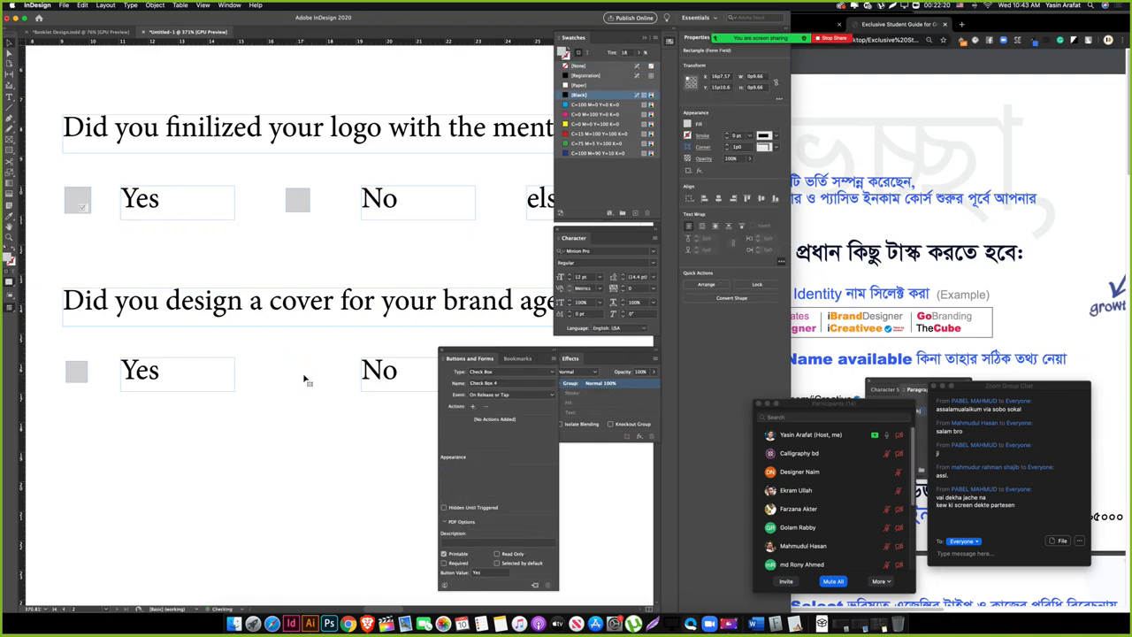
{"action": "left_click", "coordinate": [292, 368]}
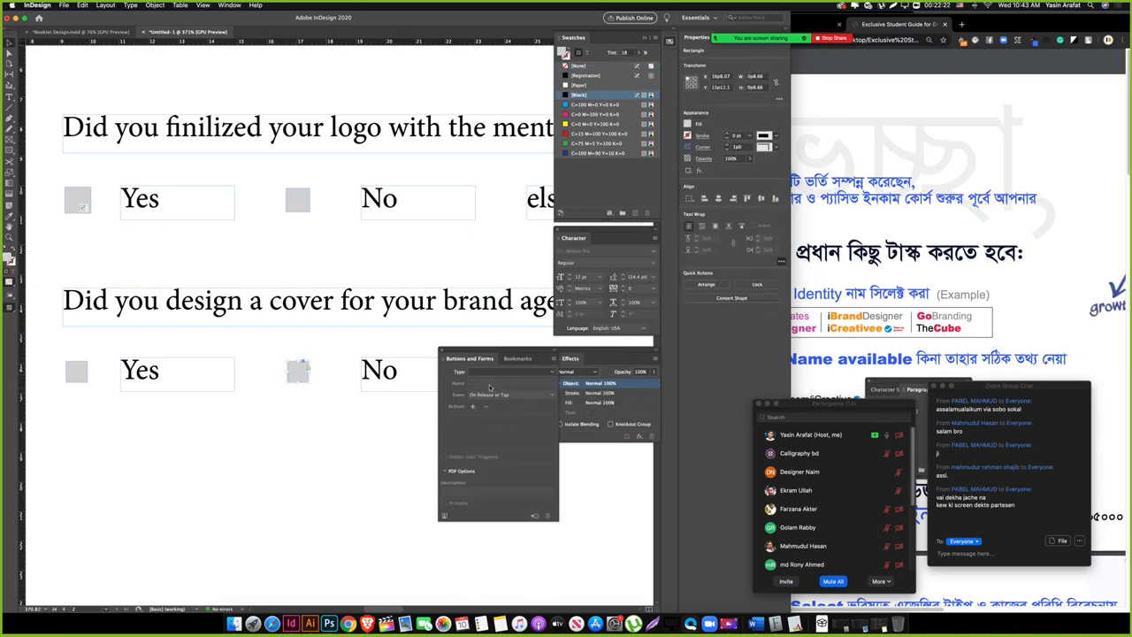
{"action": "left_click", "coordinate": [491, 370]}
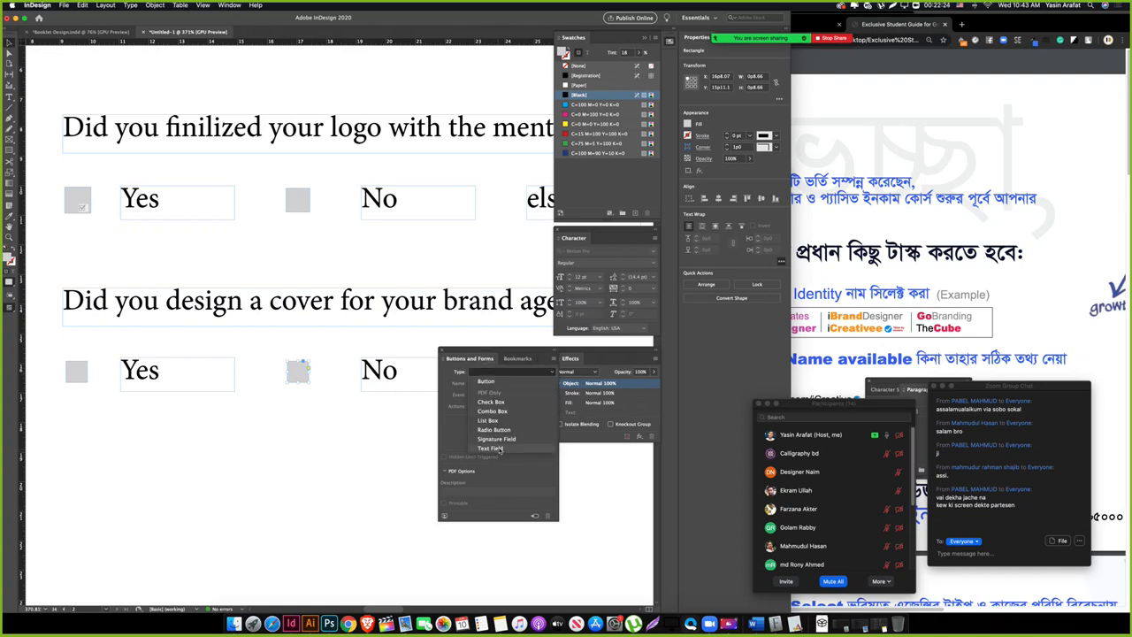
{"action": "left_click", "coordinate": [491, 401]}
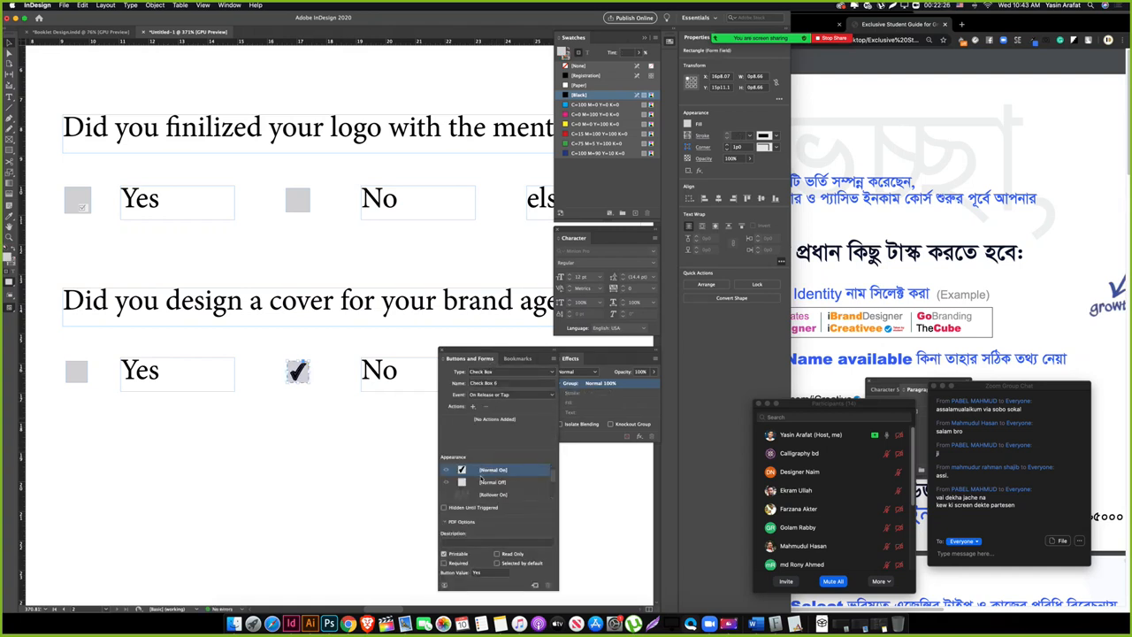
{"action": "left_click", "coordinate": [493, 482]}
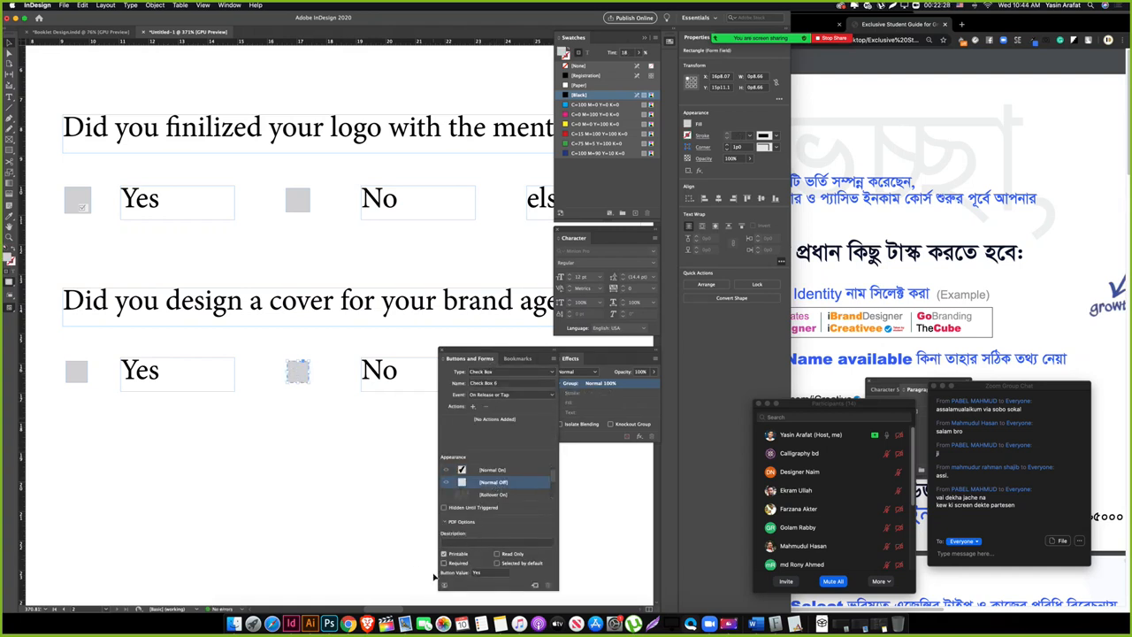
{"action": "left_click", "coordinate": [356, 503]}
{"action": "key", "text": "Tab"}
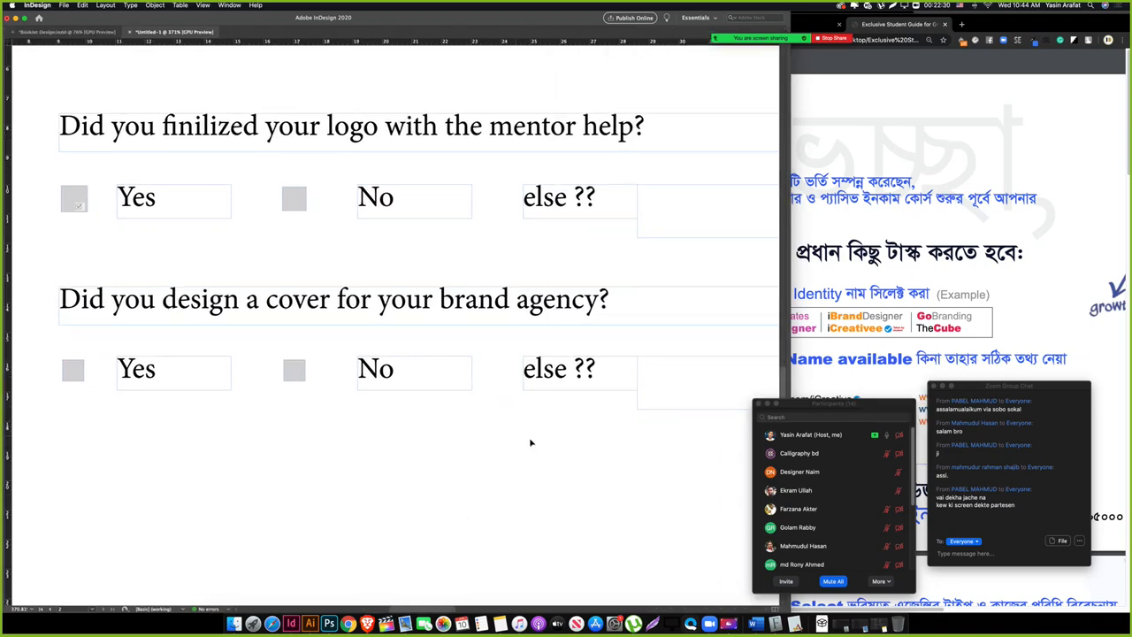
Step: Replace the box beside the second 'else ??' with a new Text Field triggered On Click
{"action": "left_click_drag", "start_coordinate": [531, 441], "coordinate": [382, 443]}
{"action": "left_click", "coordinate": [519, 412]}
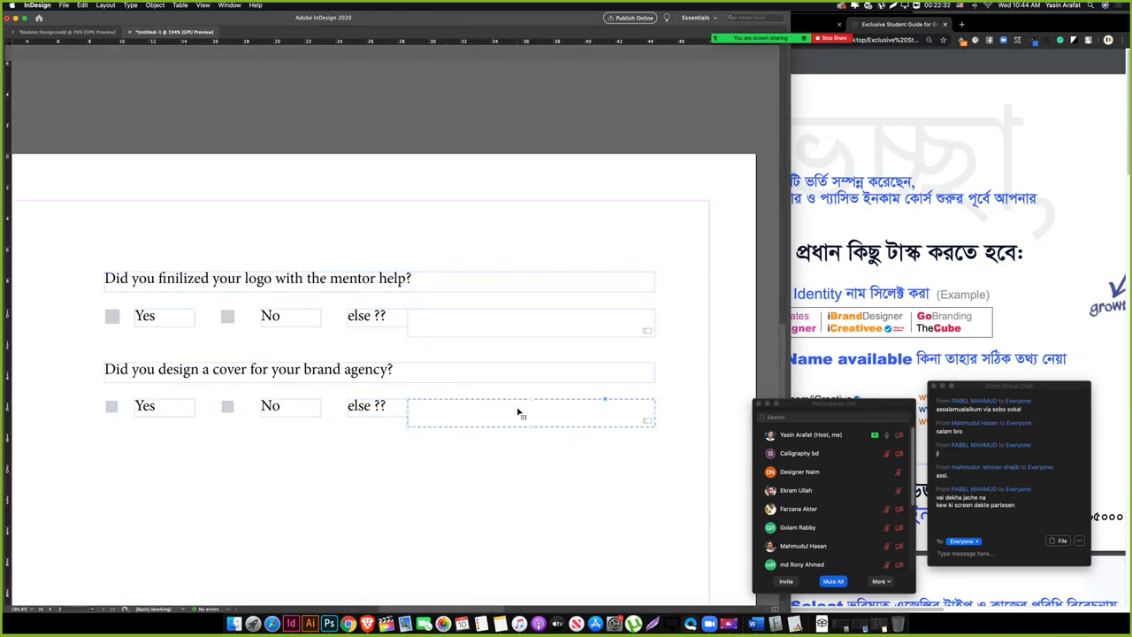
{"action": "key", "text": "Delete"}
{"action": "left_click_drag", "start_coordinate": [407, 398], "coordinate": [655, 431]}
{"action": "key", "text": "Tab"}
{"action": "left_click", "coordinate": [500, 368]}
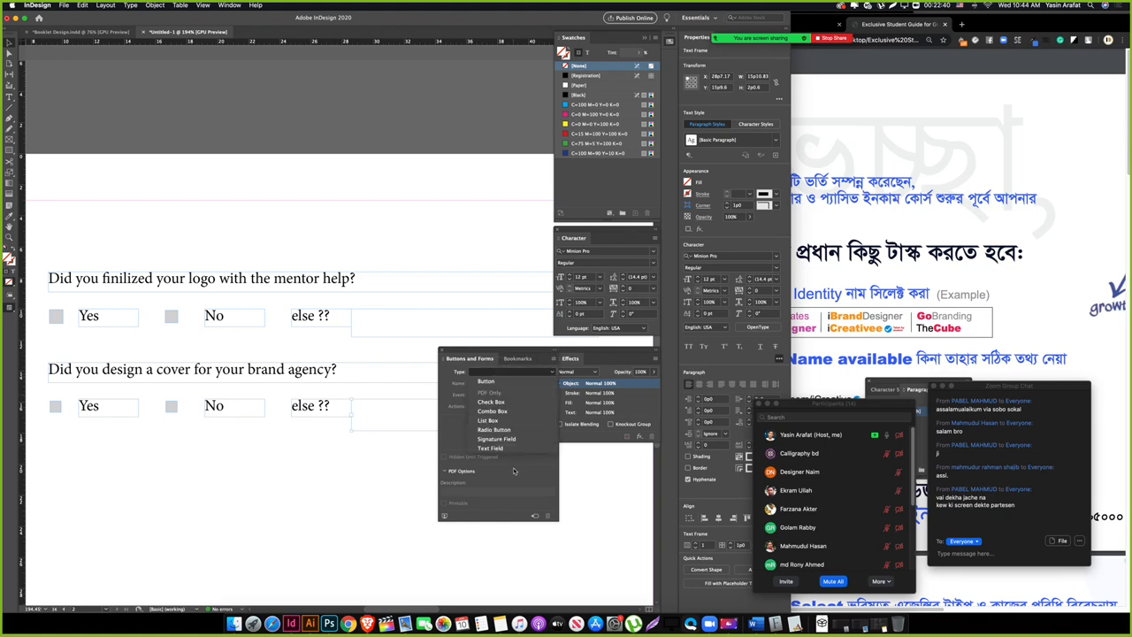
{"action": "left_click", "coordinate": [508, 445]}
{"action": "left_click", "coordinate": [500, 398]}
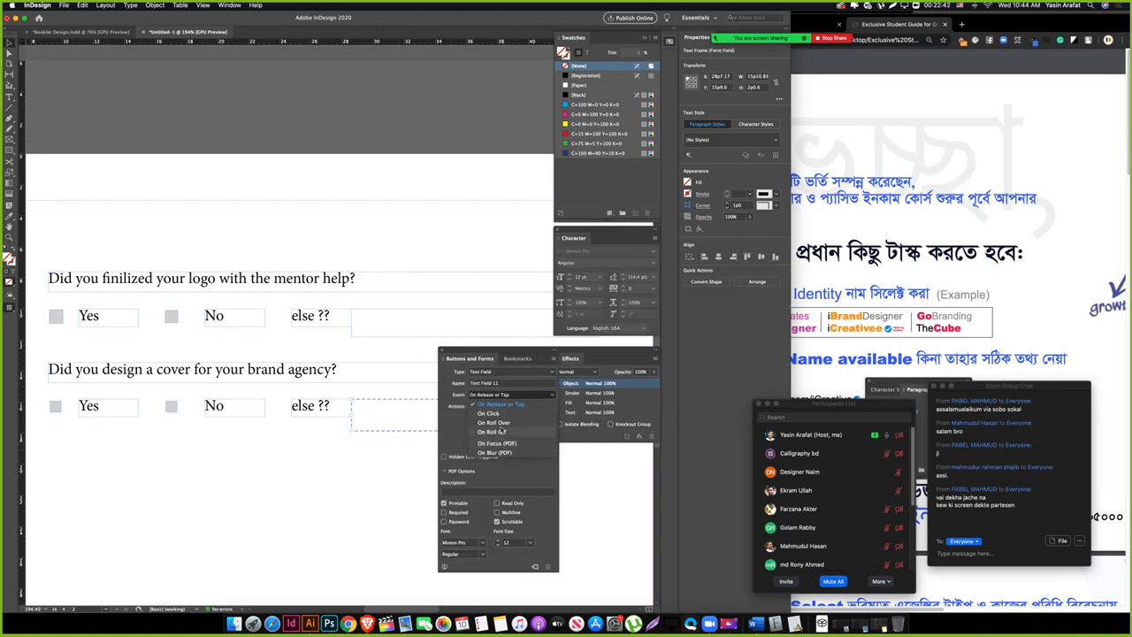
{"action": "left_click", "coordinate": [503, 429]}
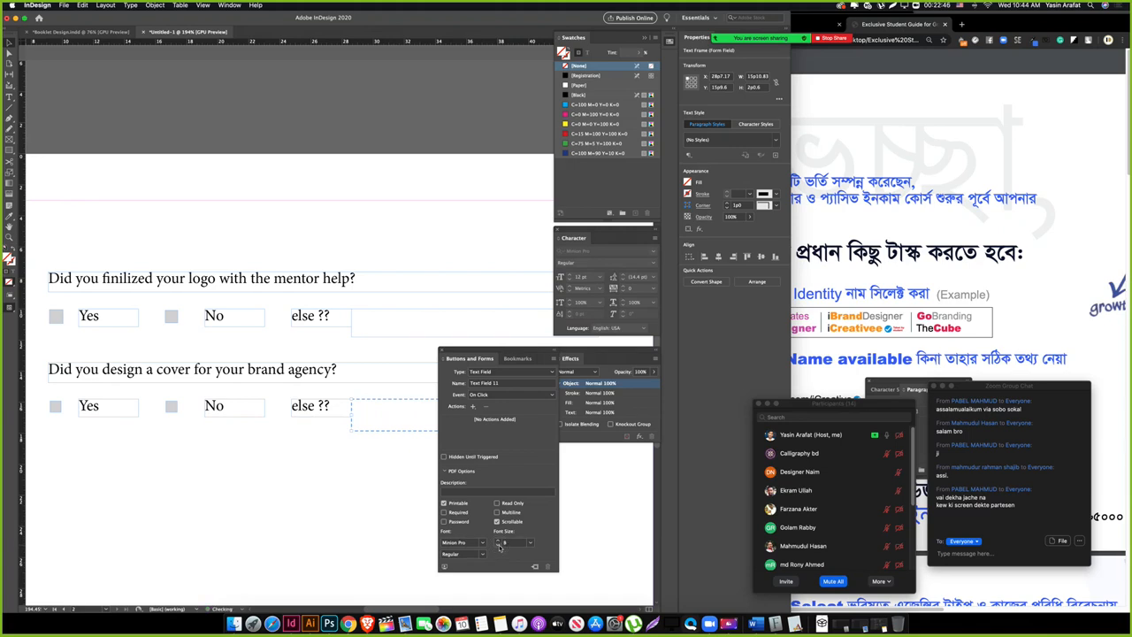
Step: Preview both question rows without frame edges, then begin saving the document
{"action": "left_click", "coordinate": [331, 497]}
{"action": "key", "text": "Tab"}
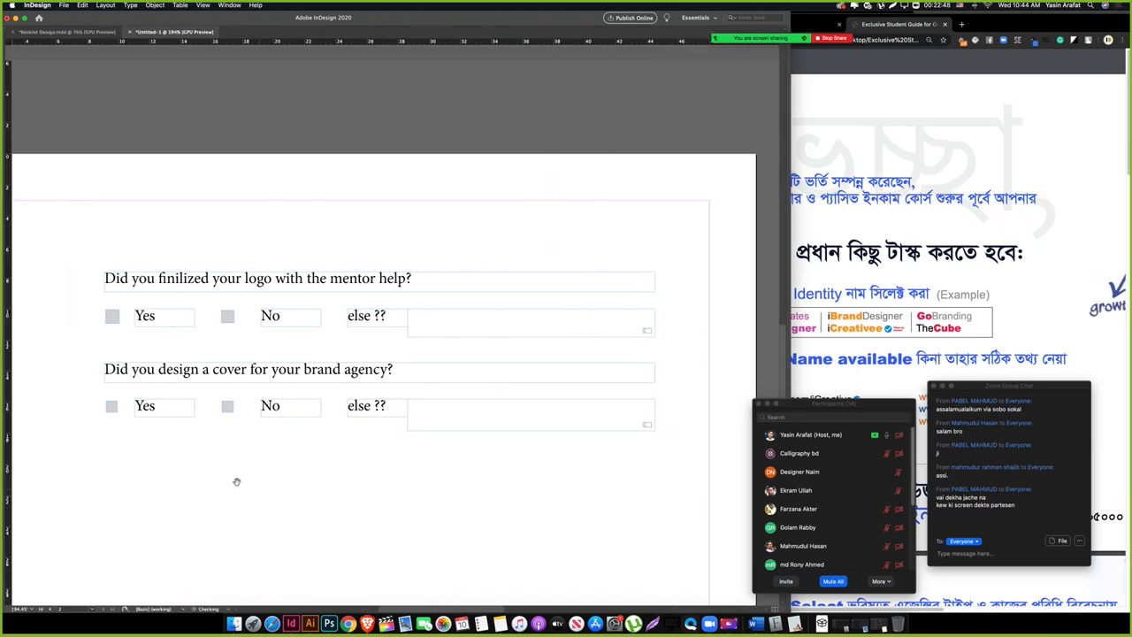
{"action": "left_click_drag", "start_coordinate": [237, 480], "coordinate": [316, 473]}
{"action": "left_click_drag", "start_coordinate": [582, 478], "coordinate": [367, 426]}
{"action": "key", "text": "w"}
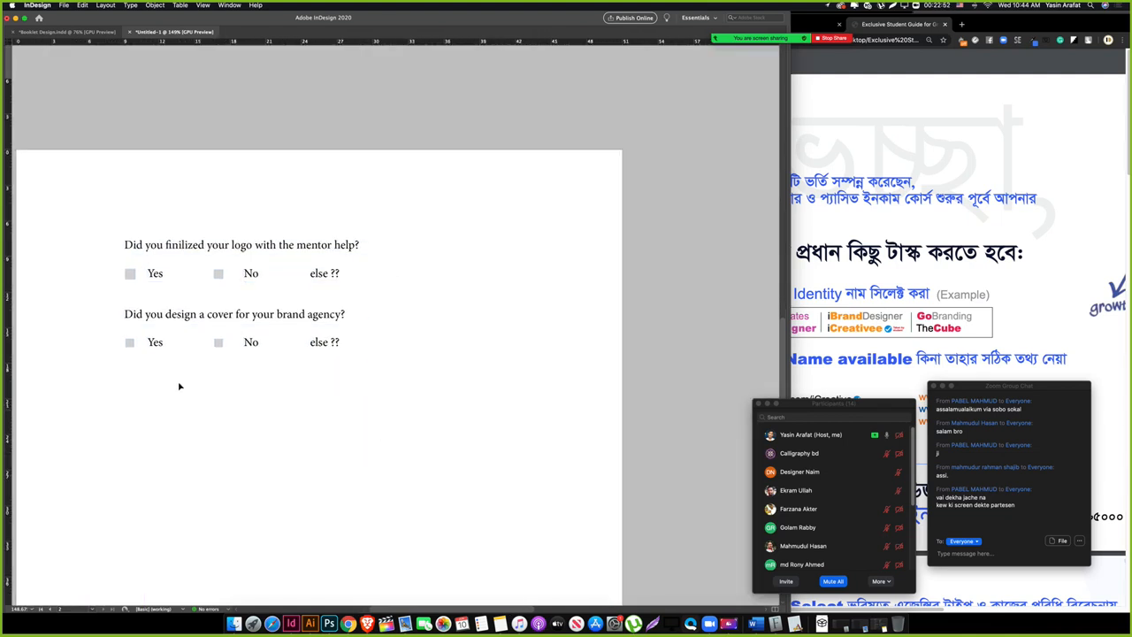
{"action": "left_click_drag", "start_coordinate": [79, 203], "coordinate": [535, 306]}
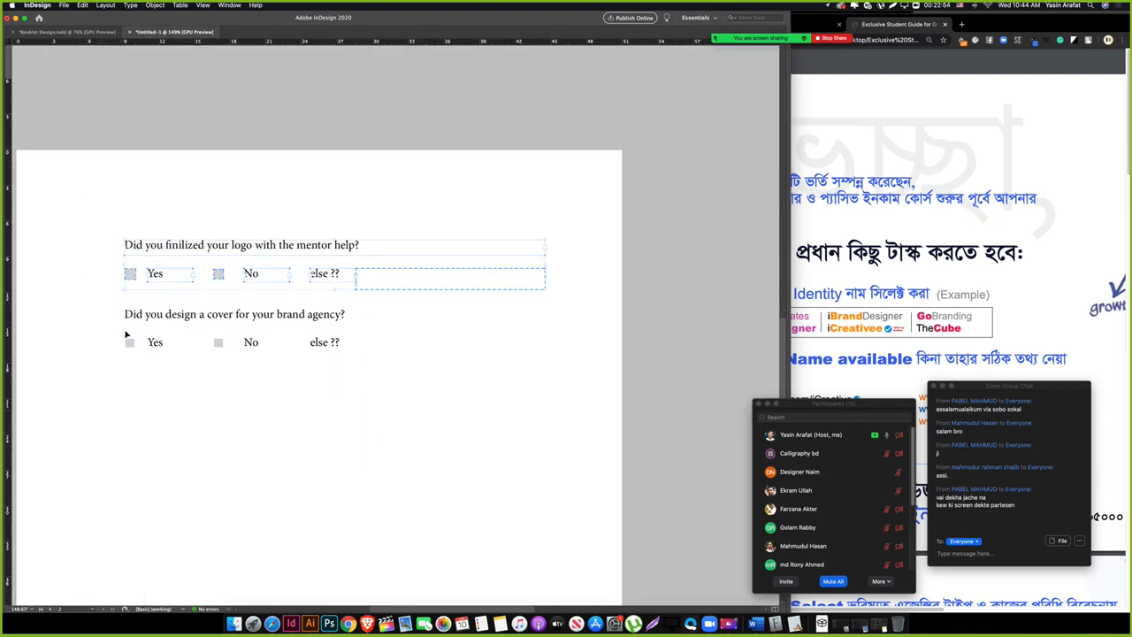
{"action": "left_click_drag", "start_coordinate": [88, 298], "coordinate": [531, 390]}
{"action": "left_click", "coordinate": [497, 422]}
{"action": "left_click_drag", "start_coordinate": [288, 422], "coordinate": [296, 409]}
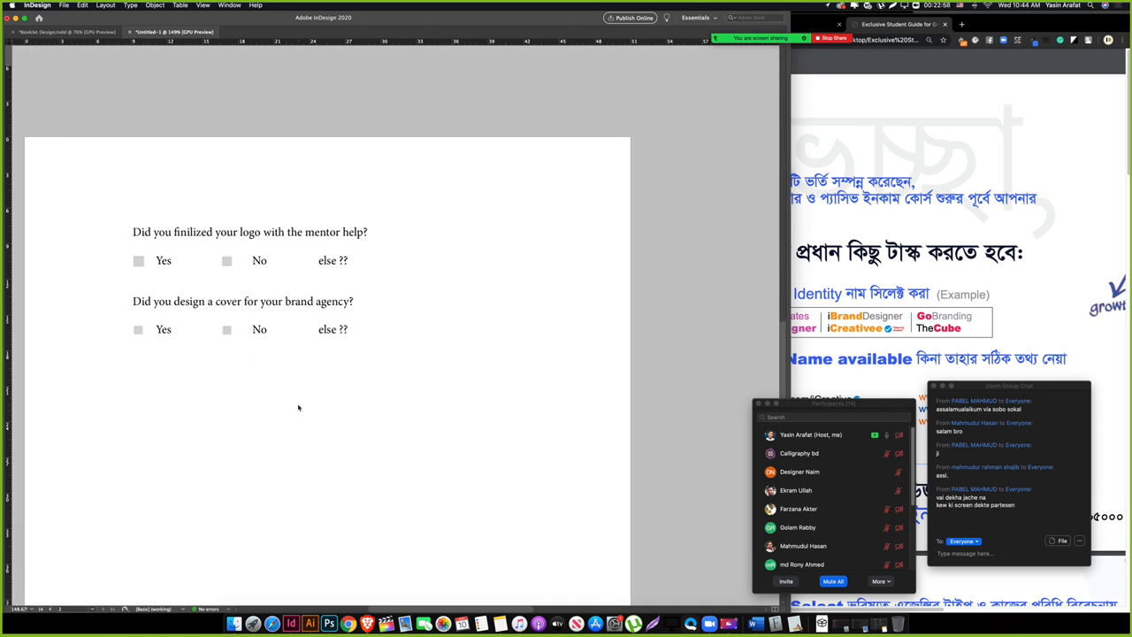
{"action": "key", "text": "super+s"}
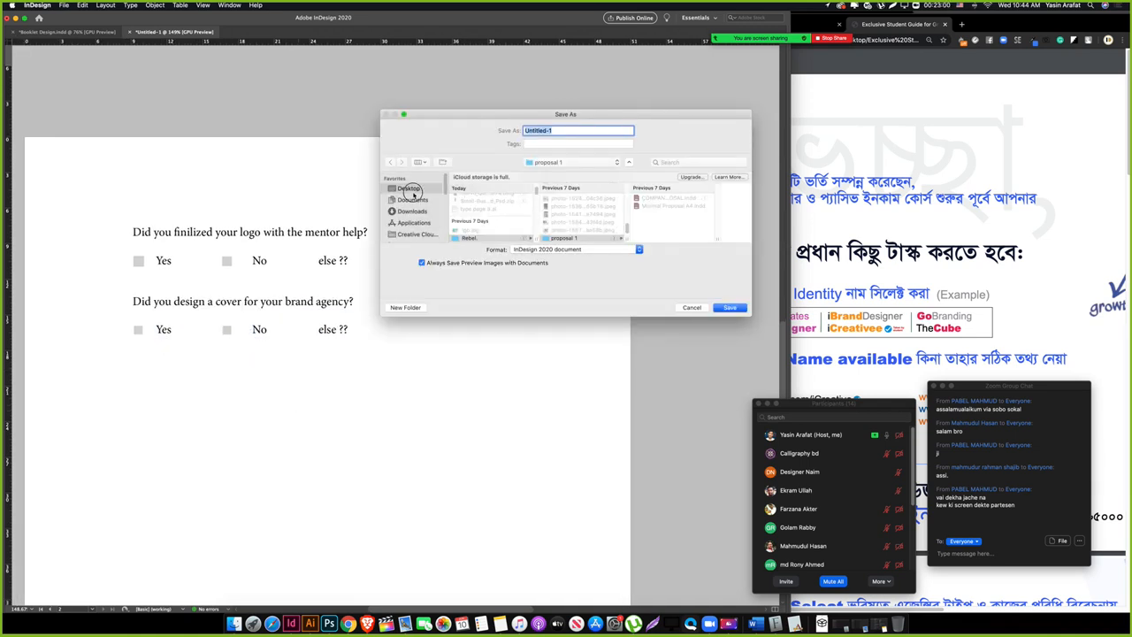
Step: Save the file as 'Brand Design Submission' under Creative Cloud Files
{"action": "left_click", "coordinate": [410, 190]}
{"action": "scroll", "coordinate": [428, 233], "scroll_direction": "down", "scroll_amount": 5}
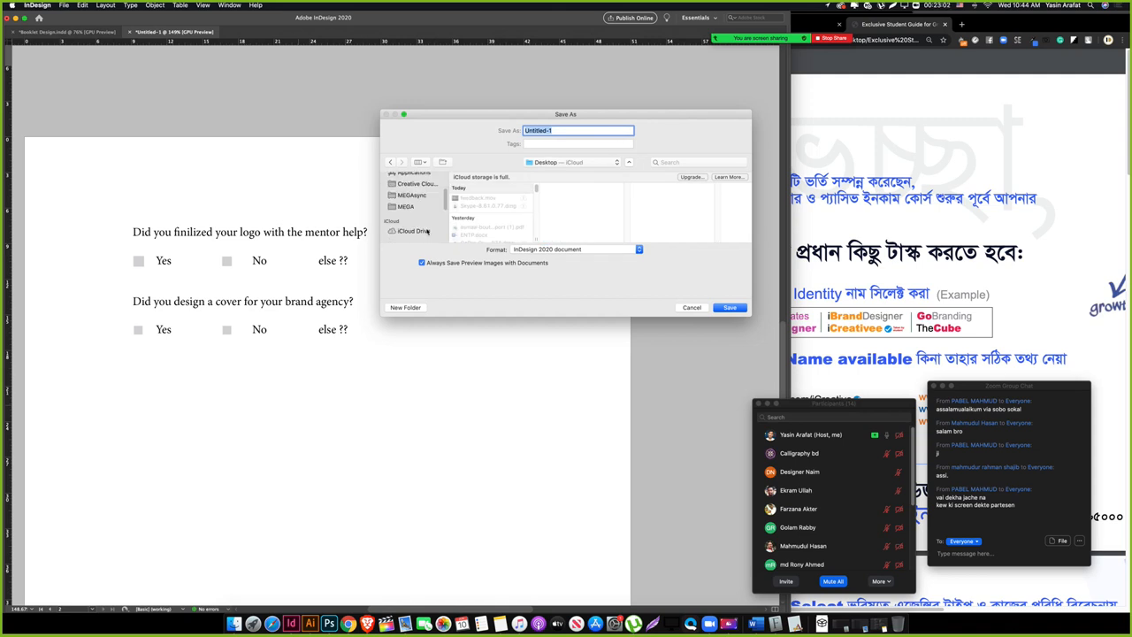
{"action": "scroll", "coordinate": [428, 228], "scroll_direction": "up", "scroll_amount": 5}
{"action": "left_click", "coordinate": [419, 233]}
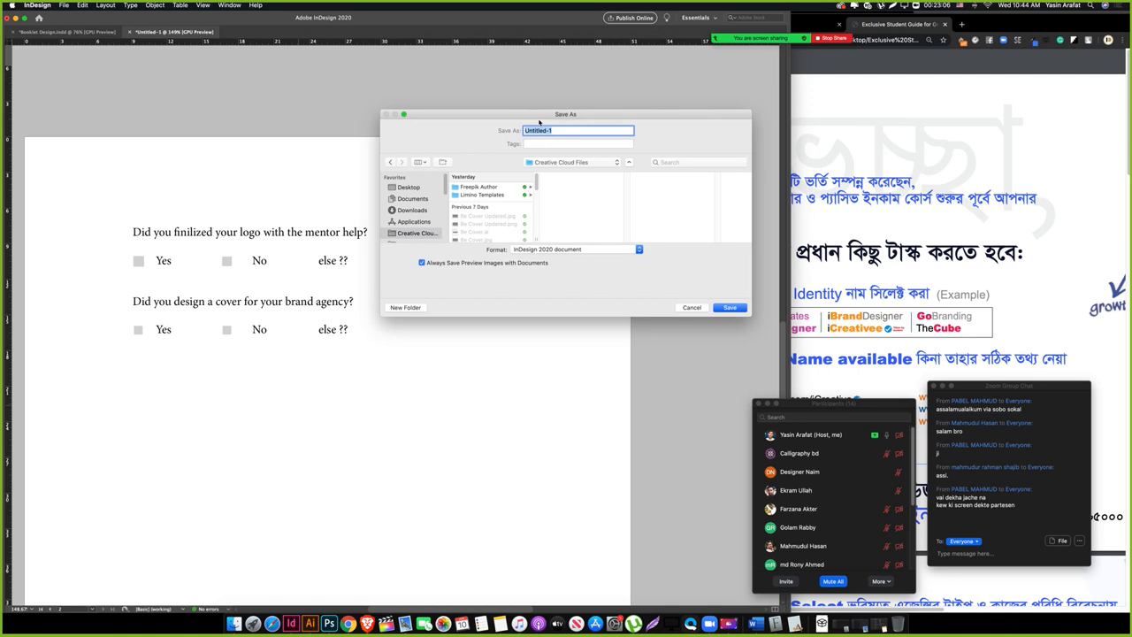
{"action": "type", "text": "Brand Design Sub"}
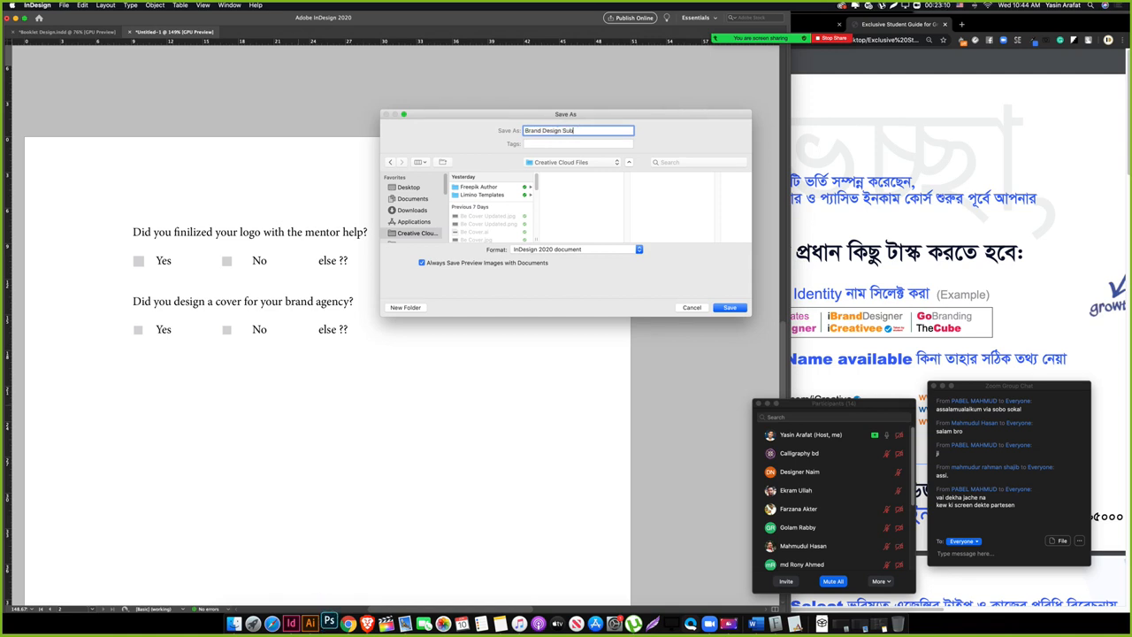
{"action": "type", "text": "mission"}
{"action": "key", "text": "Return"}
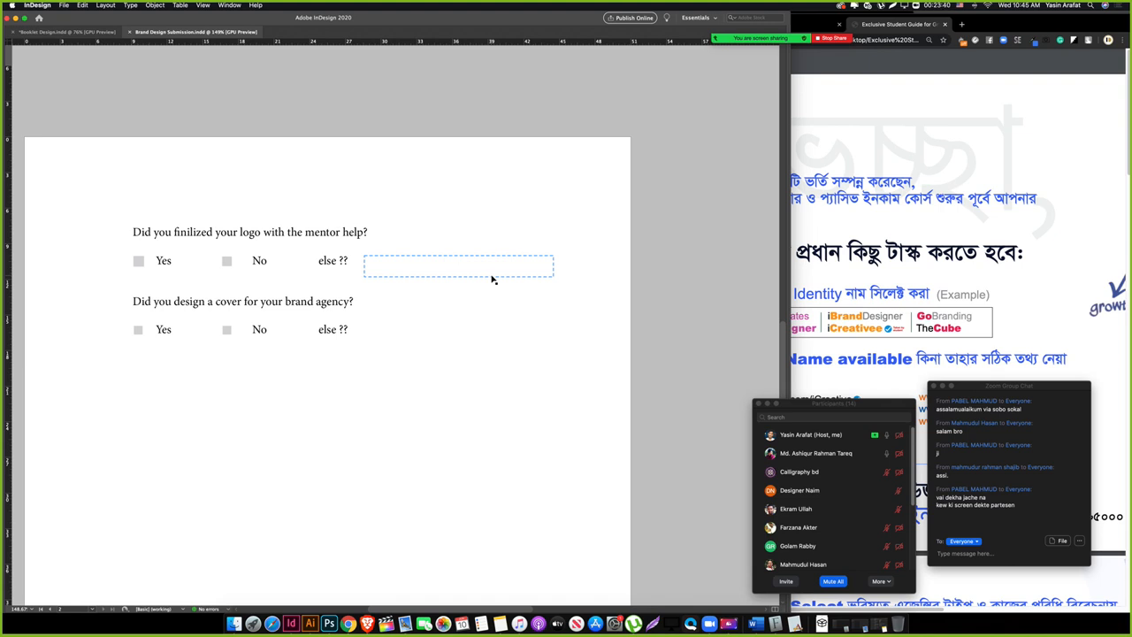
Step: Copy the second question's line below and retype it as 'Include your top 5 brand items links :-'
{"action": "key", "text": "w"}
{"action": "left_click_drag", "start_coordinate": [201, 393], "coordinate": [217, 364]}
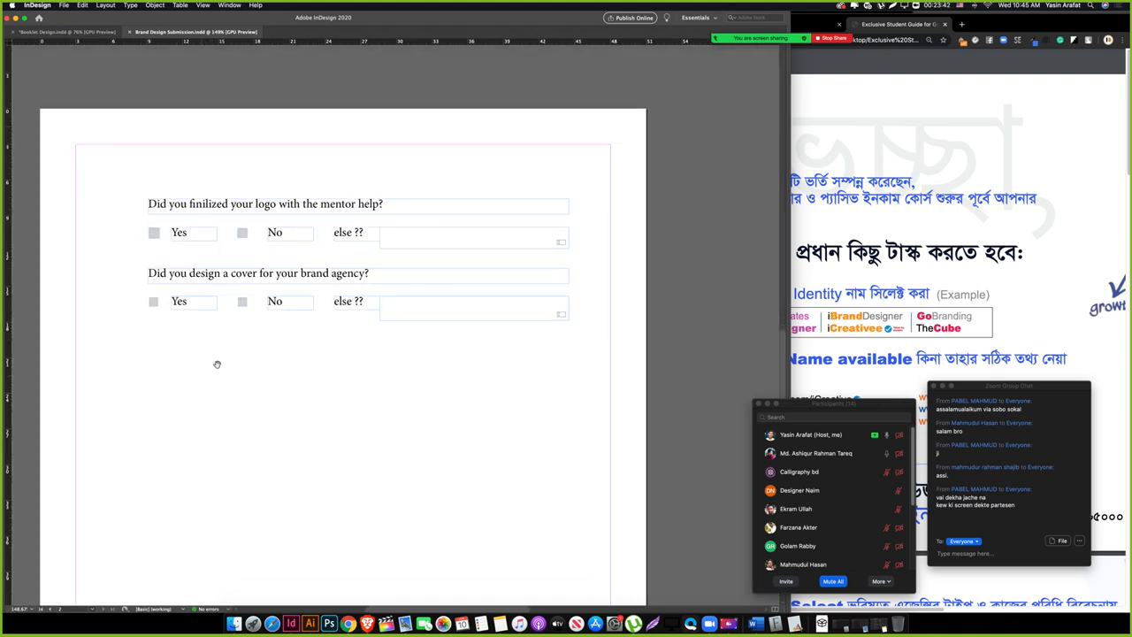
{"action": "scroll", "coordinate": [184, 380], "scroll_direction": "down", "scroll_amount": 1}
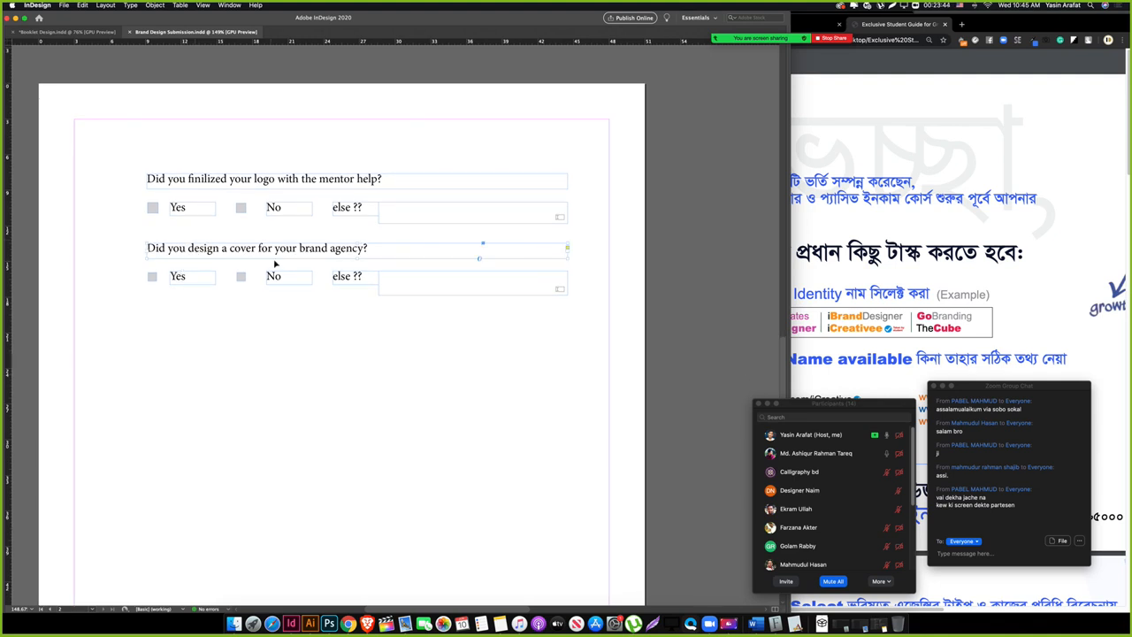
{"action": "left_click_drag", "start_coordinate": [252, 252], "coordinate": [252, 339]}
{"action": "triple_click", "coordinate": [252, 340]}
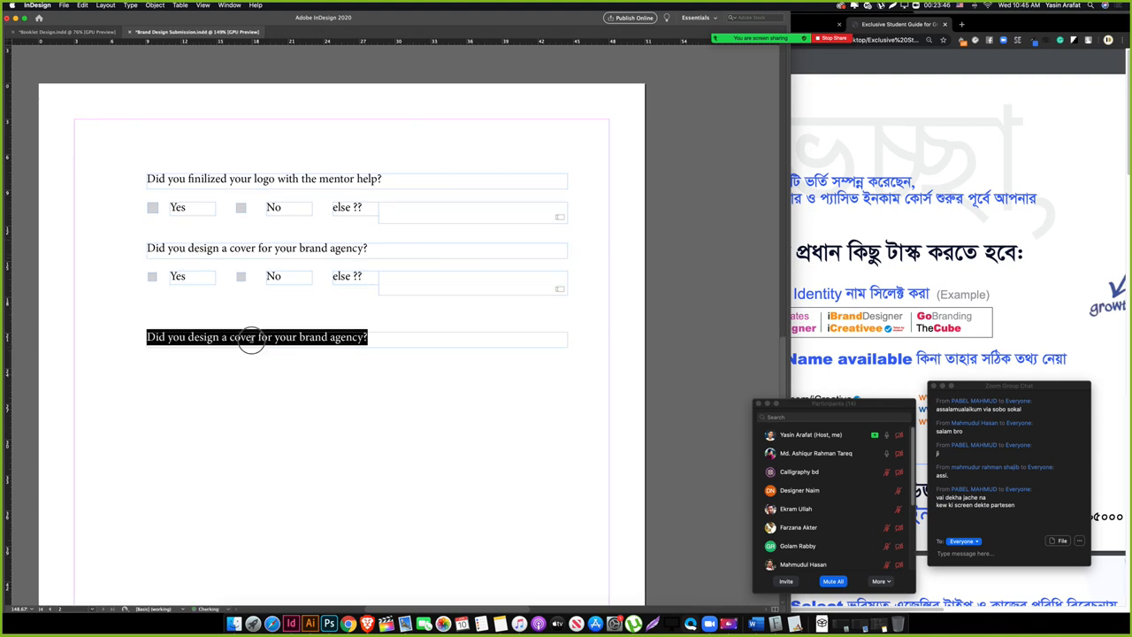
{"action": "key", "text": "Escape"}
{"action": "triple_click", "coordinate": [281, 344]}
{"action": "type", "text": "Includ"}
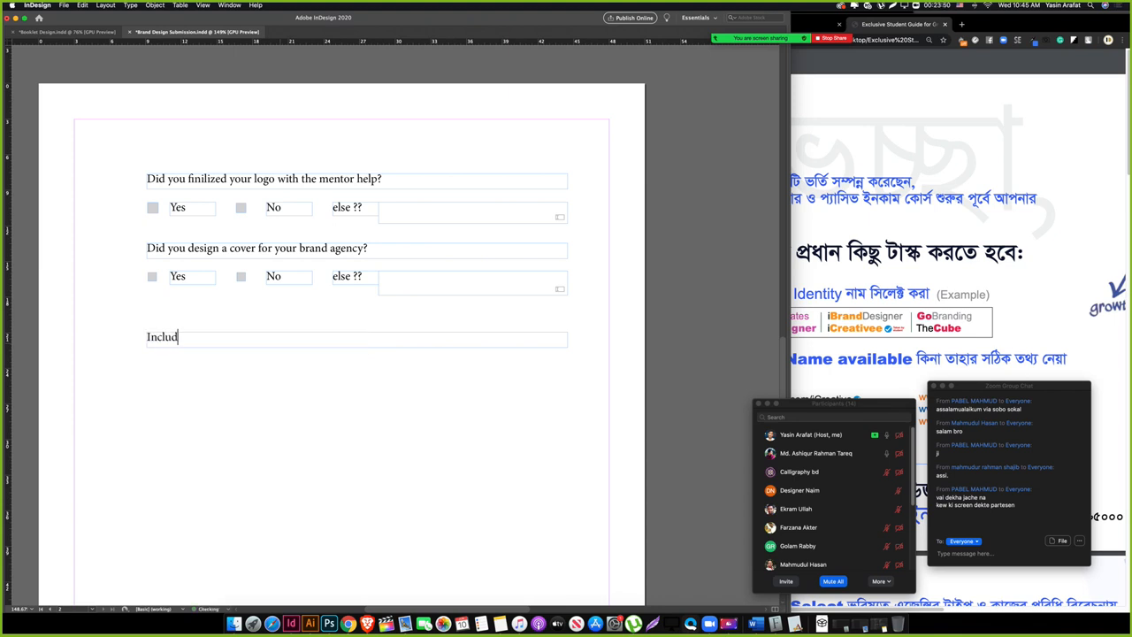
{"action": "type", "text": "e your top 5 brand items"}
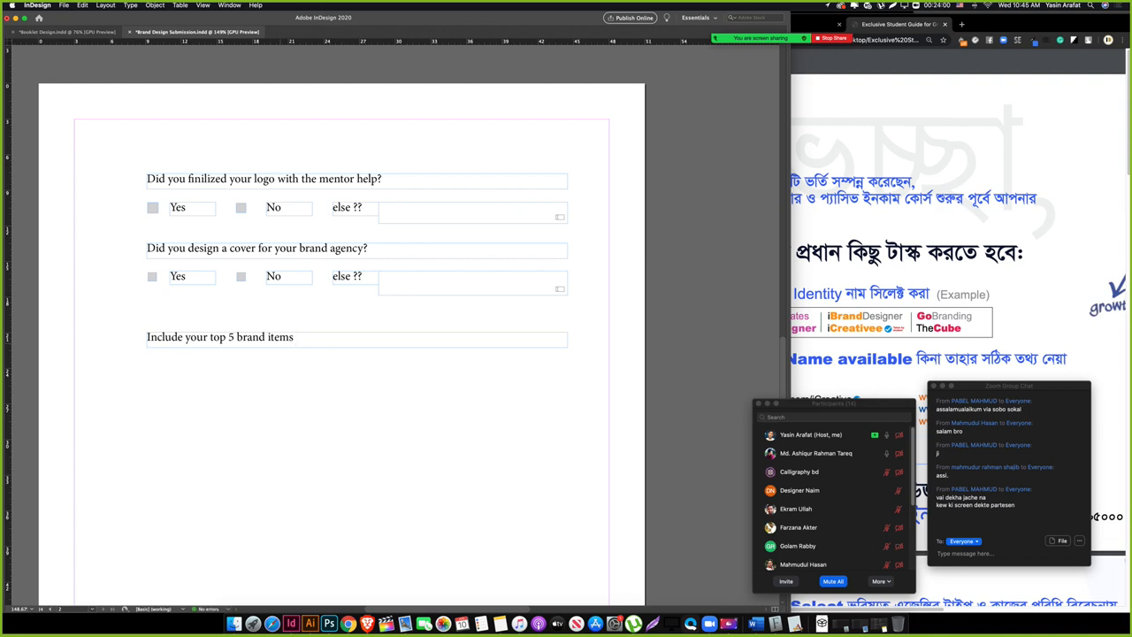
{"action": "type", "text": " links :-"}
{"action": "left_click", "coordinate": [139, 430]}
{"action": "left_click_drag", "start_coordinate": [187, 414], "coordinate": [181, 389]}
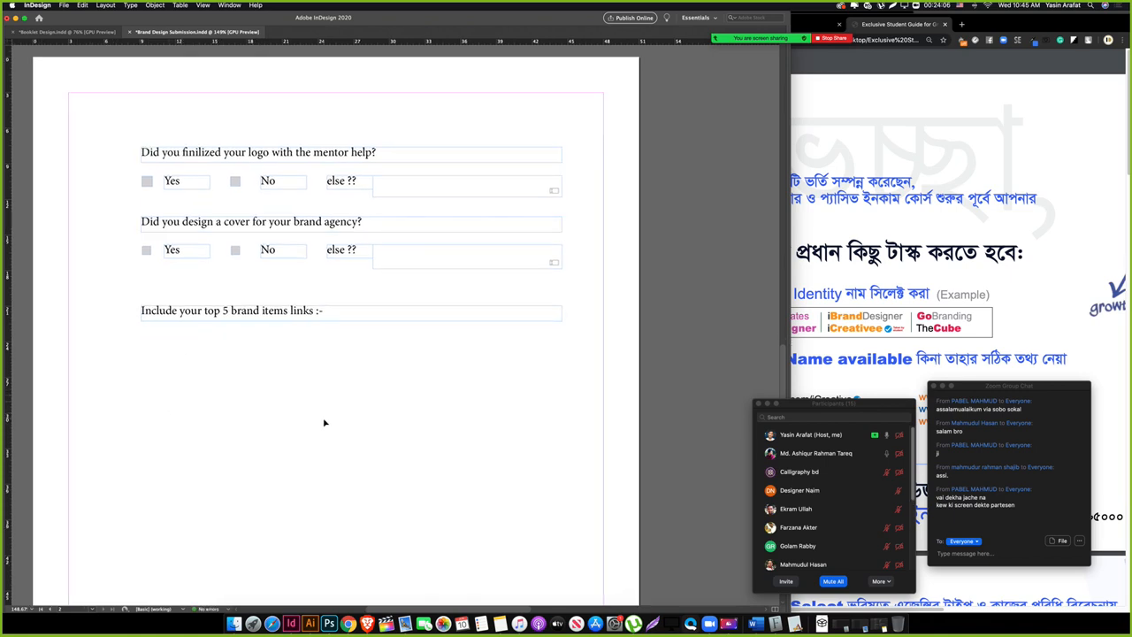
Step: On page 1, narrow the services answer field to a small box at the row's right end
{"action": "scroll", "coordinate": [325, 423], "scroll_direction": "up", "scroll_amount": 10}
{"action": "left_click_drag", "start_coordinate": [718, 344], "coordinate": [177, 286]}
{"action": "left_click_drag", "start_coordinate": [236, 425], "coordinate": [236, 381]}
{"action": "left_click_drag", "start_coordinate": [118, 550], "coordinate": [296, 432]}
{"action": "left_click_drag", "start_coordinate": [544, 389], "coordinate": [392, 383]}
{"action": "left_click_drag", "start_coordinate": [364, 208], "coordinate": [365, 228]}
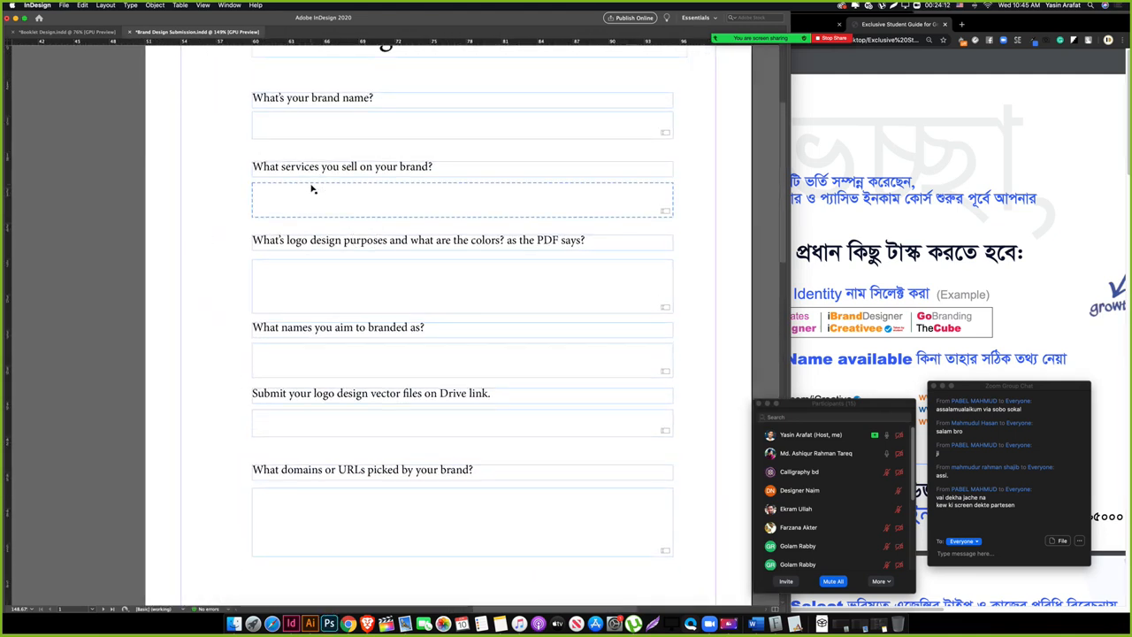
{"action": "left_click", "coordinate": [202, 208]}
{"action": "left_click_drag", "start_coordinate": [464, 230], "coordinate": [432, 264]}
{"action": "left_click", "coordinate": [413, 224]}
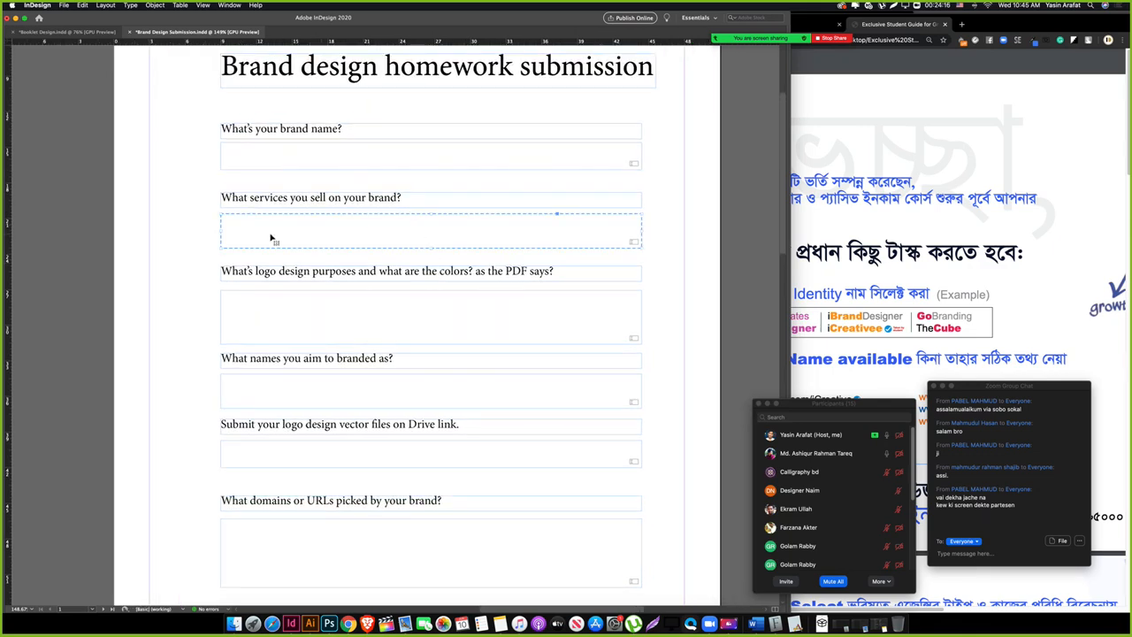
{"action": "left_click_drag", "start_coordinate": [222, 232], "coordinate": [469, 235]}
{"action": "left_click", "coordinate": [368, 242]}
{"action": "left_click_drag", "start_coordinate": [339, 274], "coordinate": [330, 313]}
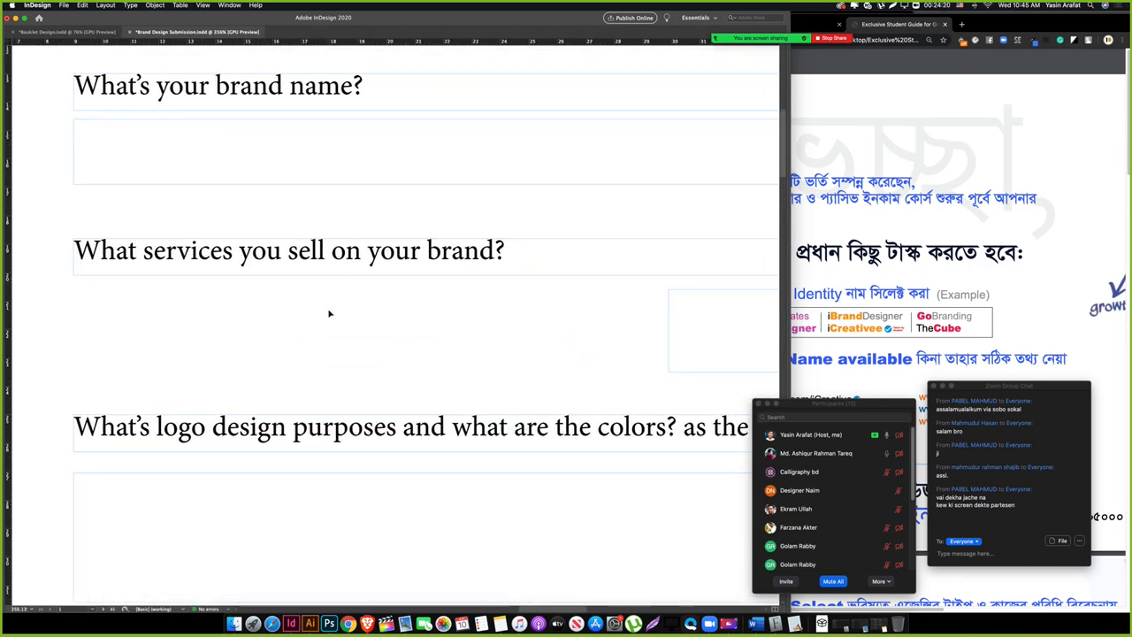
{"action": "left_click_drag", "start_coordinate": [247, 312], "coordinate": [254, 311]}
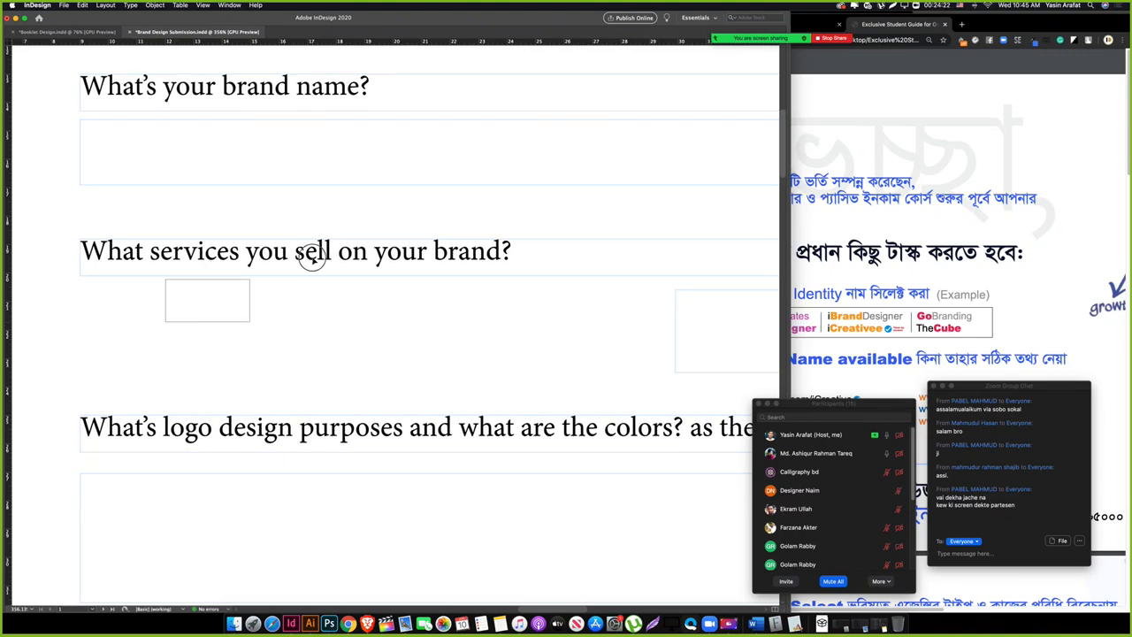
Step: Copy the four skill lines, Editorial Design through Microstocks, in Illustrator and return to InDesign
{"action": "left_click", "coordinate": [309, 623]}
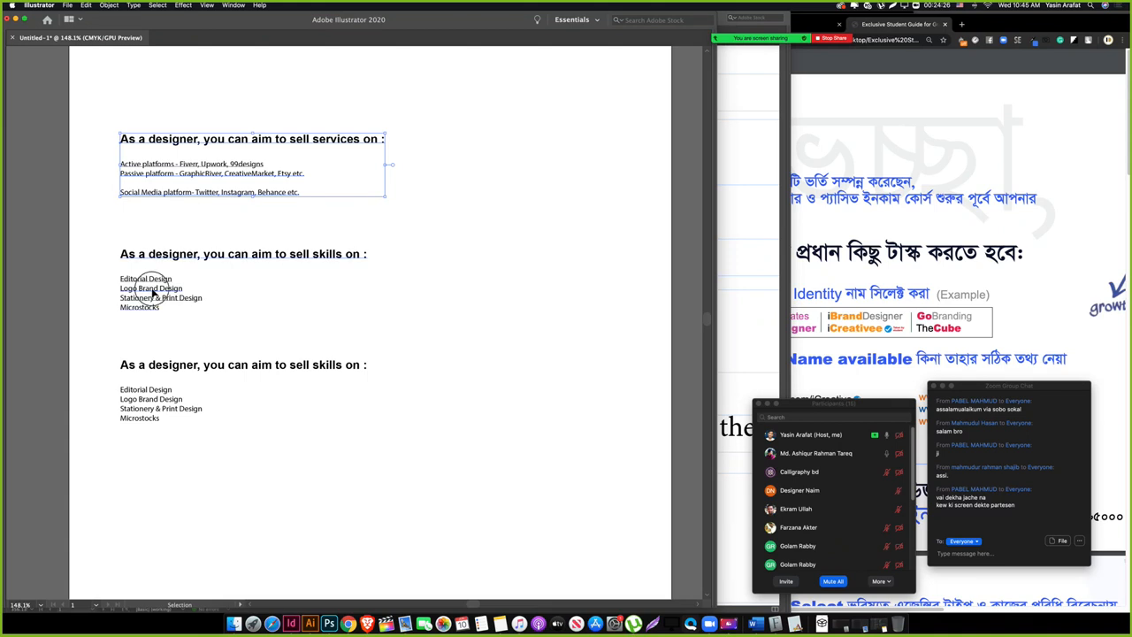
{"action": "key", "text": "t"}
{"action": "left_click_drag", "start_coordinate": [121, 281], "coordinate": [177, 313]}
{"action": "key", "text": "super+c"}
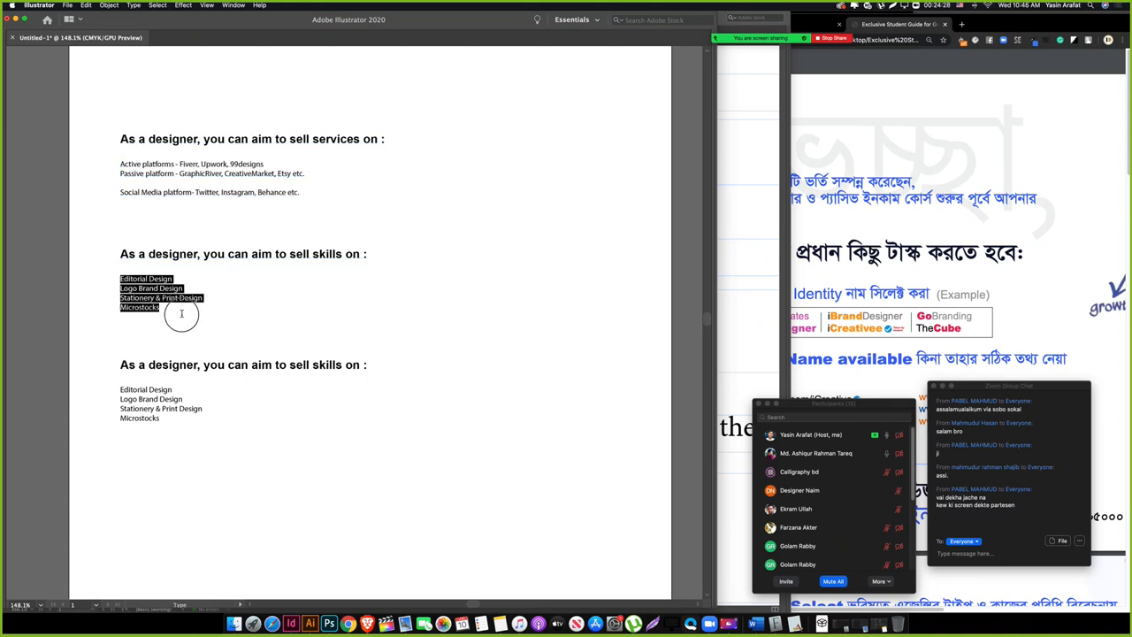
{"action": "left_click", "coordinate": [291, 623]}
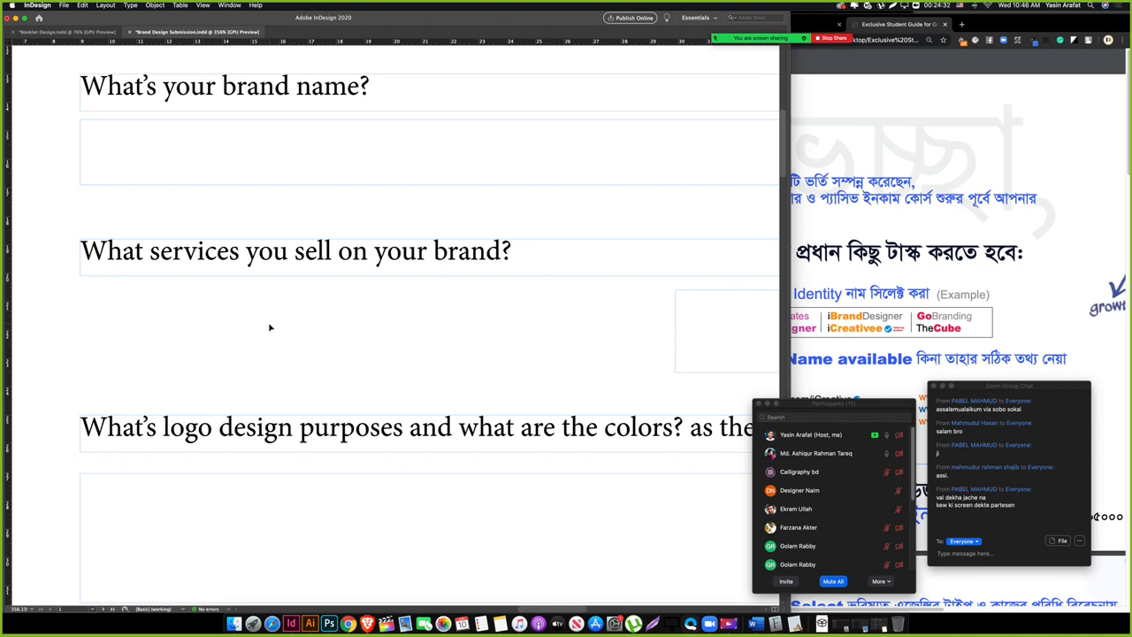
Step: Paste the four skill lines and duplicate the services question below, retyping it as 'Editorial'
{"action": "key", "text": "super+v"}
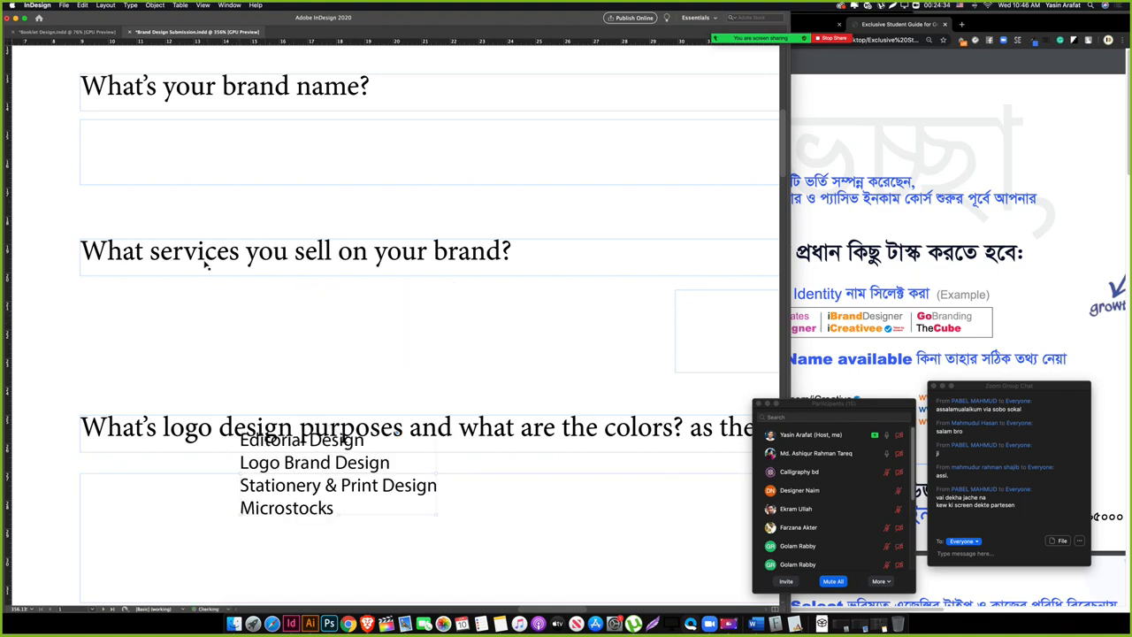
{"action": "left_click_drag", "start_coordinate": [192, 256], "coordinate": [196, 329]}
{"action": "double_click", "coordinate": [197, 327]}
{"action": "key", "text": "super+a"}
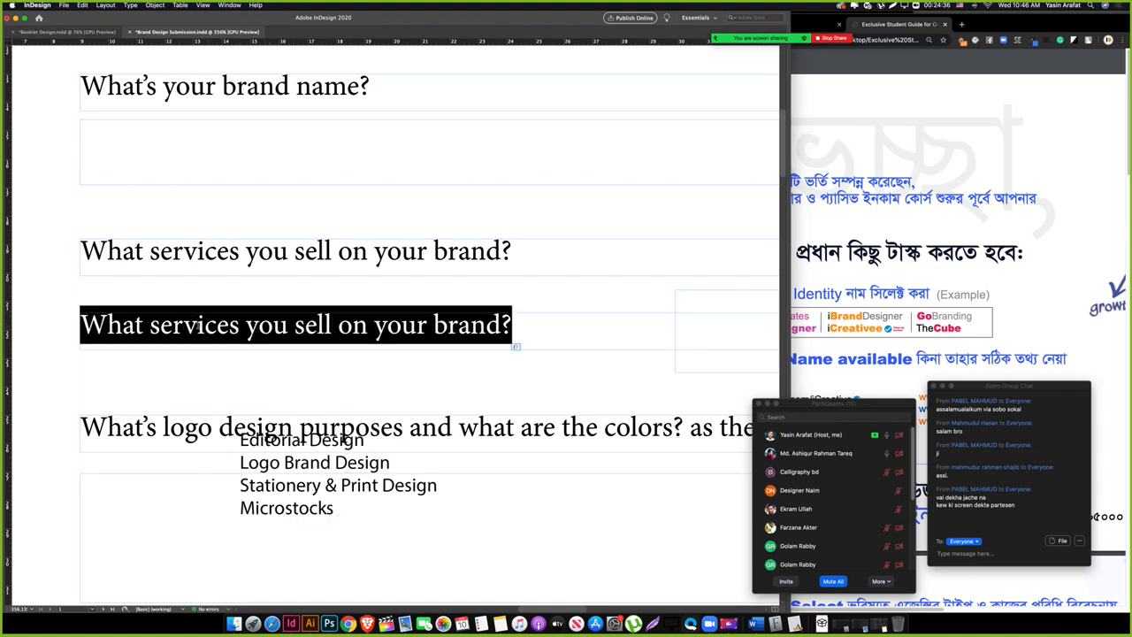
{"action": "type", "text": "Editorial"}
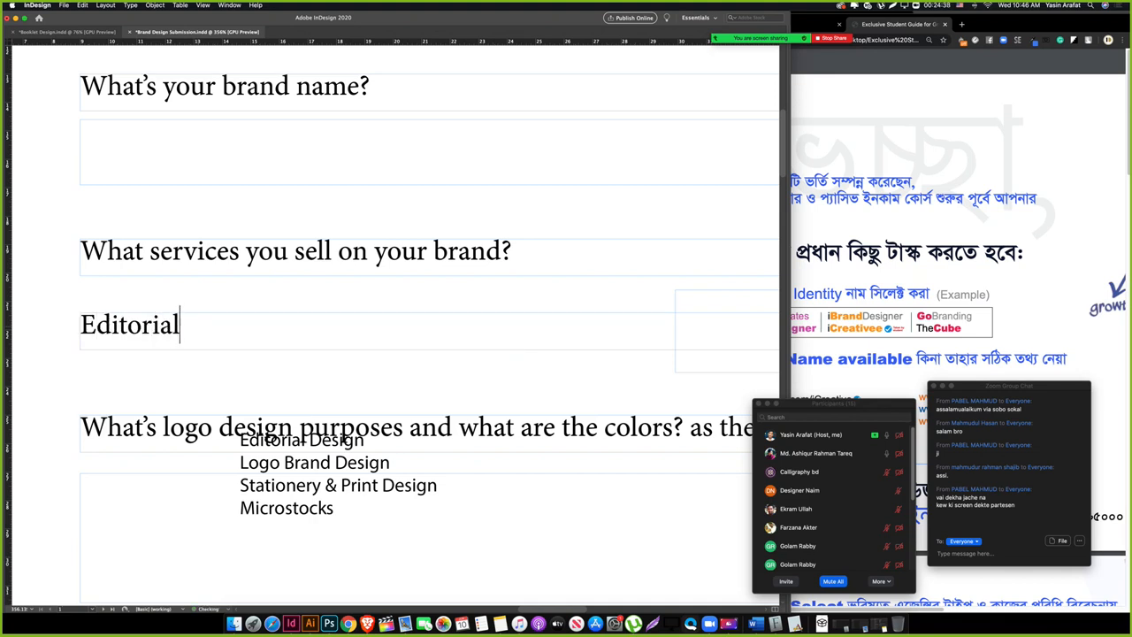
{"action": "type", "text": " De"}
{"action": "key", "text": "BackSpace"}
{"action": "key", "text": "BackSpace"}
{"action": "type", "text": "design"}
{"action": "key", "text": "BackSpace"}
{"action": "key", "text": "BackSpace"}
{"action": "key", "text": "BackSpace"}
{"action": "key", "text": "BackSpace"}
{"action": "key", "text": "BackSpace"}
{"action": "key", "text": "BackSpace"}
Step: Narrow the Editorial label frame to fit its text
{"action": "key", "text": "Tab"}
{"action": "left_click_drag", "start_coordinate": [471, 329], "coordinate": [334, 282]}
{"action": "key", "text": "Tab"}
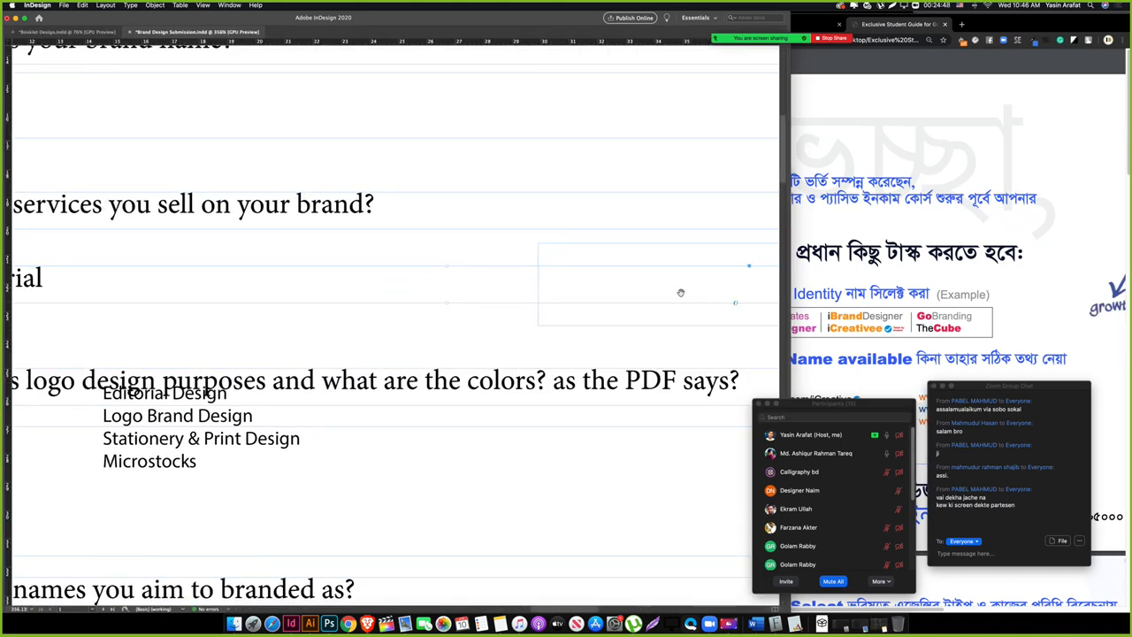
{"action": "scroll", "coordinate": [681, 292], "scroll_direction": "right", "scroll_amount": 5}
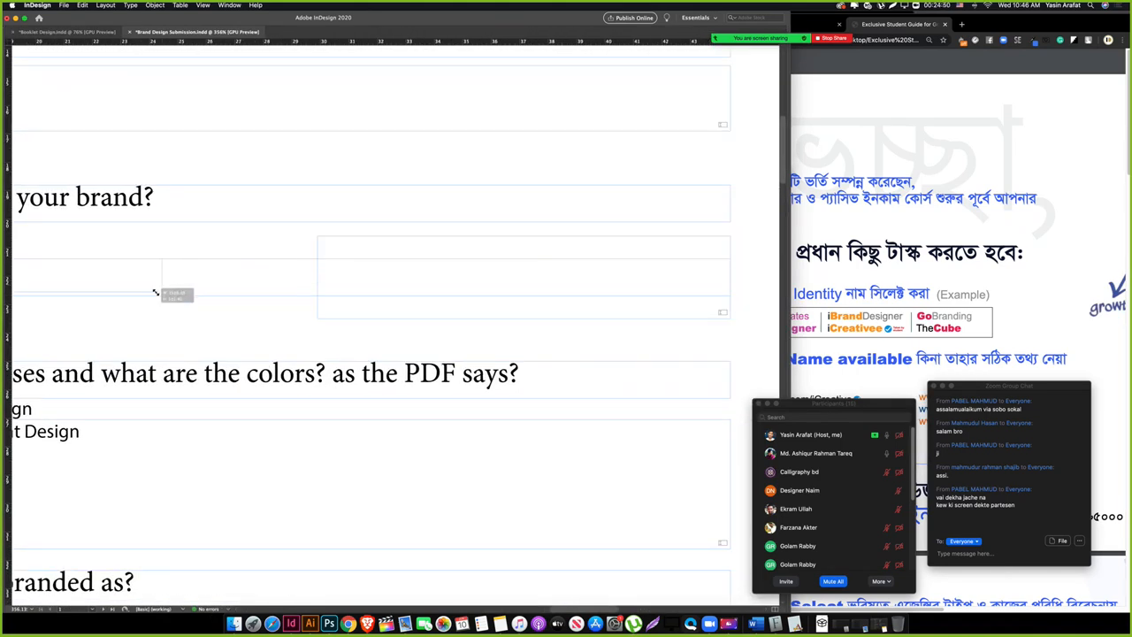
{"action": "left_click_drag", "start_coordinate": [156, 291], "coordinate": [105, 294]}
{"action": "left_click_drag", "start_coordinate": [103, 309], "coordinate": [329, 345]}
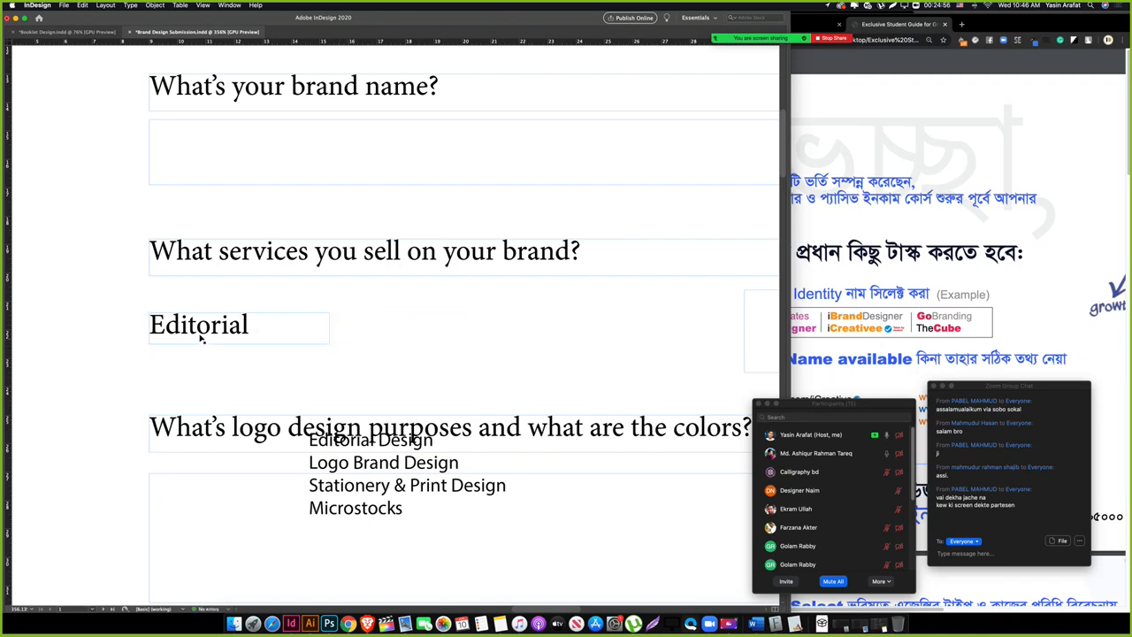
Step: Duplicate the Editorial label just below and retype the copy as 'Logo'
{"action": "left_click_drag", "start_coordinate": [200, 337], "coordinate": [221, 361]}
{"action": "double_click", "coordinate": [221, 359]}
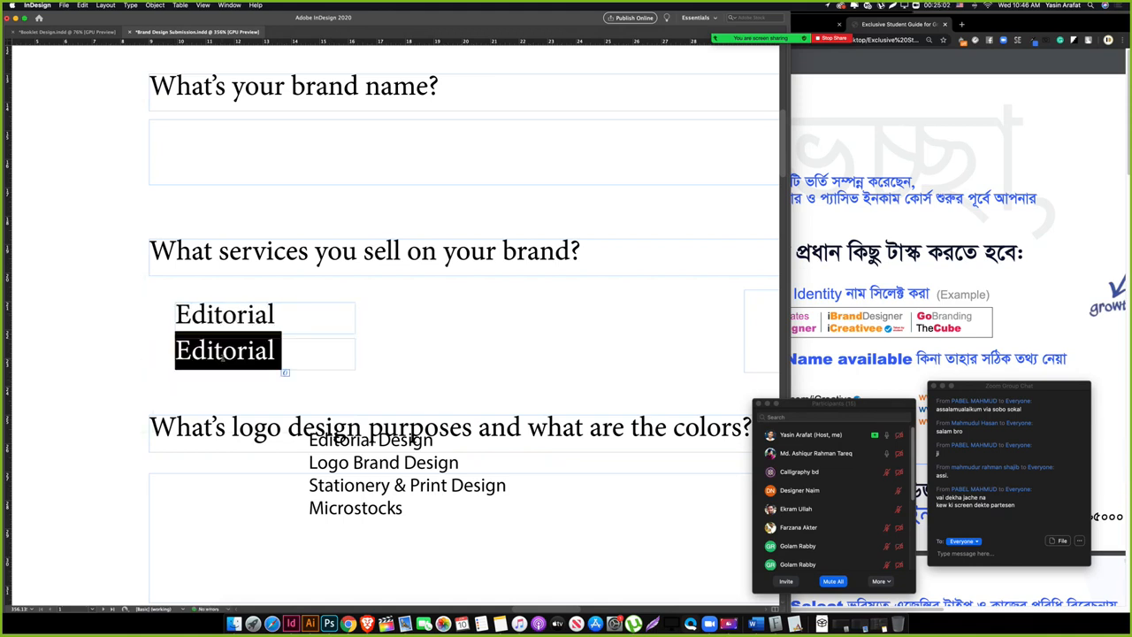
{"action": "type", "text": "Logo "}
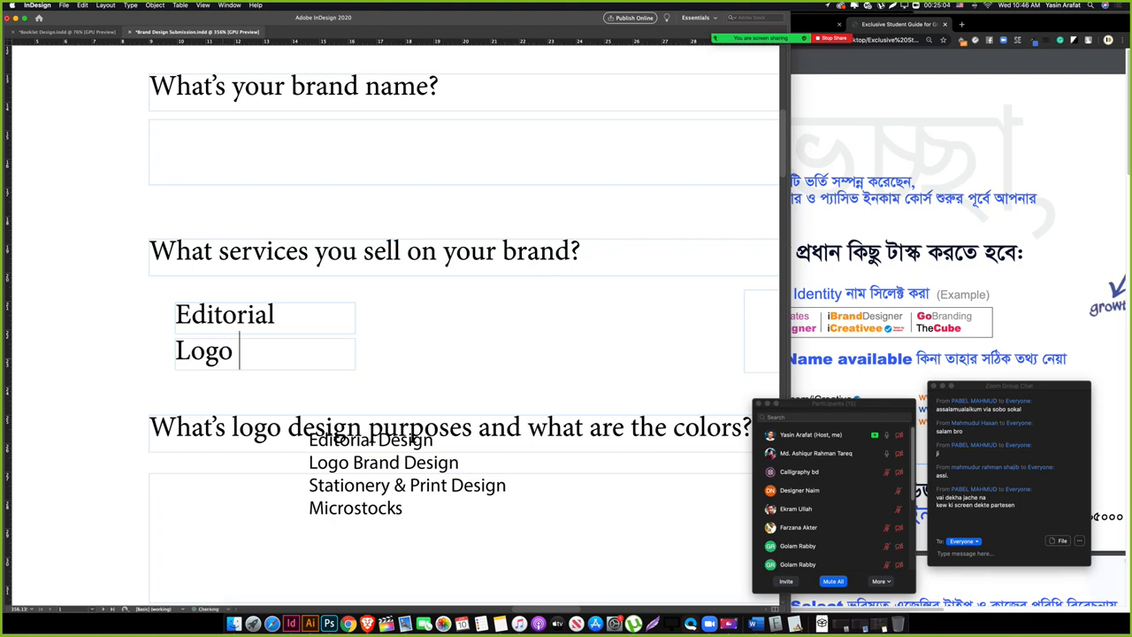
{"action": "type", "text": "Design"}
{"action": "key", "text": "BackSpace"}
{"action": "key", "text": "BackSpace"}
{"action": "key", "text": "BackSpace"}
{"action": "key", "text": "BackSpace"}
{"action": "key", "text": "BackSpace"}
{"action": "key", "text": "BackSpace"}
{"action": "type", "text": "brand"}
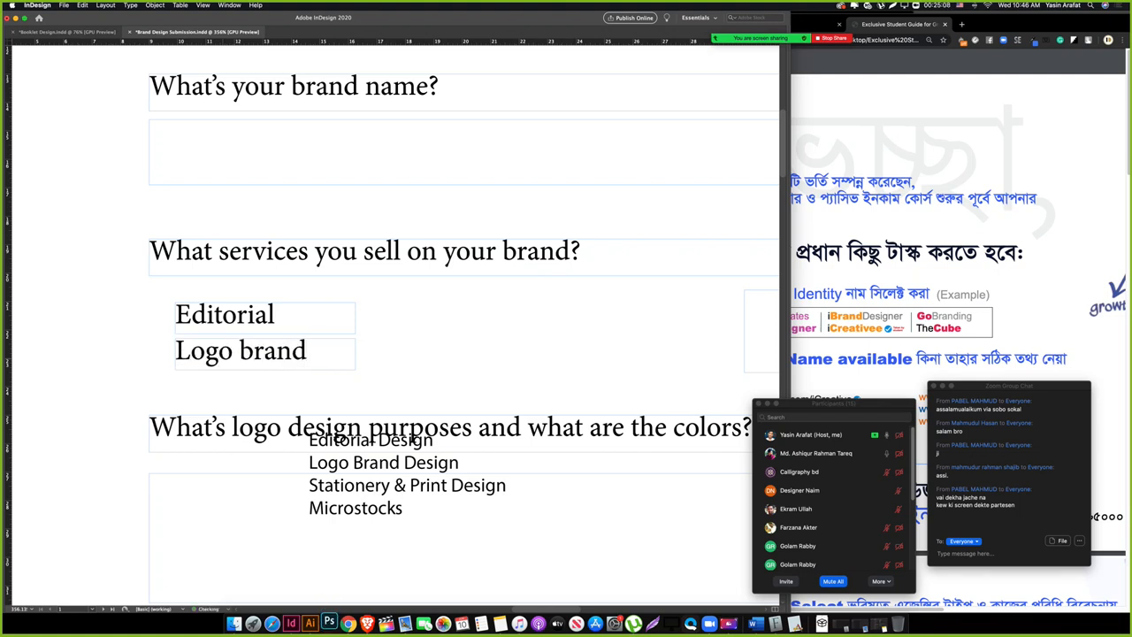
{"action": "key", "text": "Escape"}
{"action": "key", "text": "Down"}
{"action": "key", "text": "Down"}
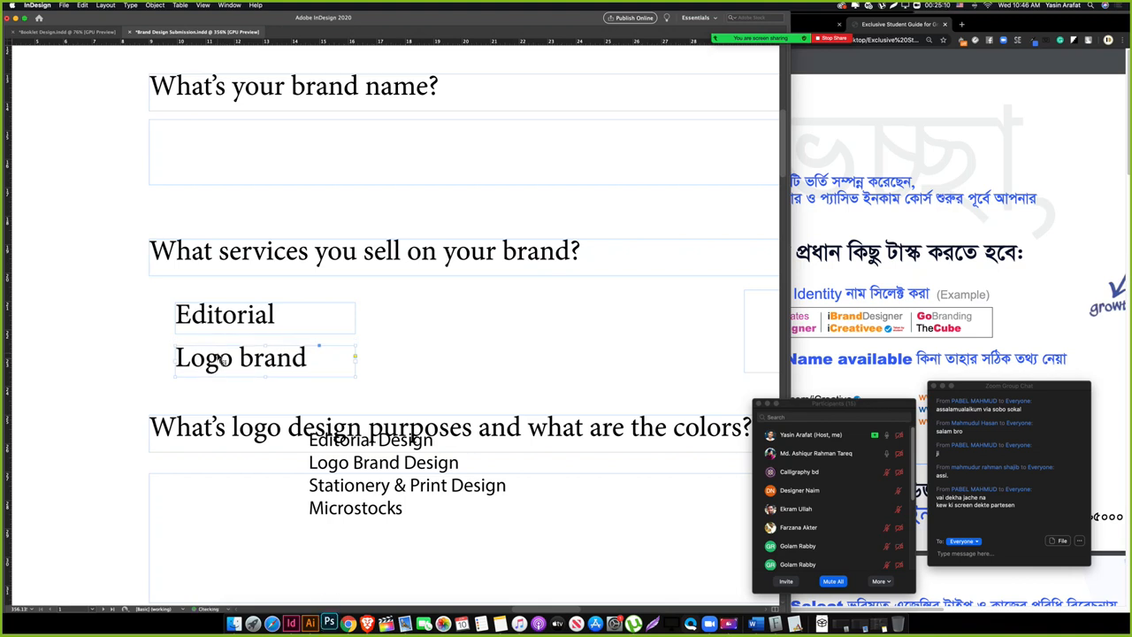
{"action": "double_click", "coordinate": [243, 363]}
{"action": "left_click_drag", "start_coordinate": [241, 363], "coordinate": [312, 372]}
{"action": "key", "text": "BackSpace"}
{"action": "key", "text": "BackSpace"}
{"action": "key", "text": "BackSpace"}
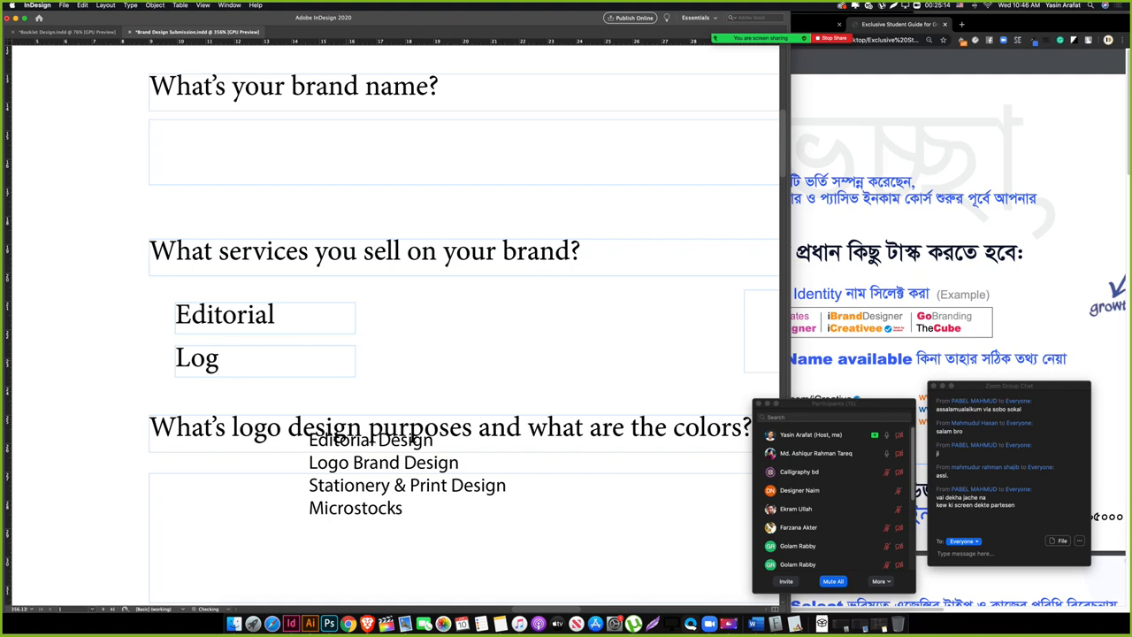
{"action": "key", "text": "Escape"}
Step: Copy the Editorial and Logo labels to the right and retype them as 'Print' and 'Microstock'
{"action": "left_click_drag", "start_coordinate": [214, 321], "coordinate": [397, 343]}
{"action": "double_click", "coordinate": [411, 326]}
{"action": "double_click", "coordinate": [411, 326]}
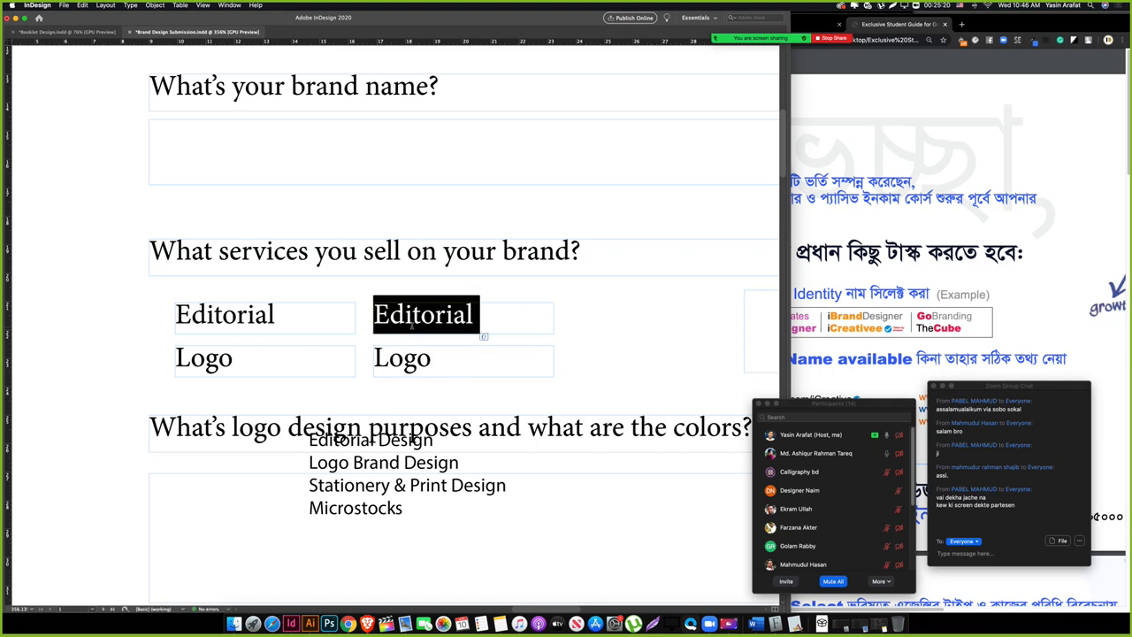
{"action": "type", "text": "Print"}
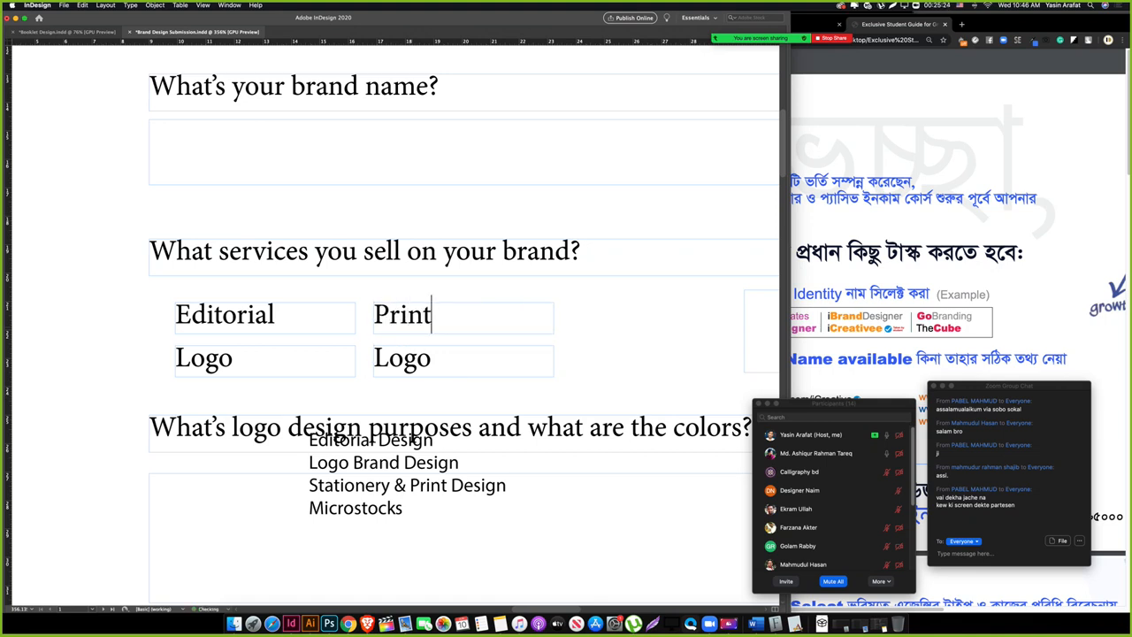
{"action": "double_click", "coordinate": [417, 370]}
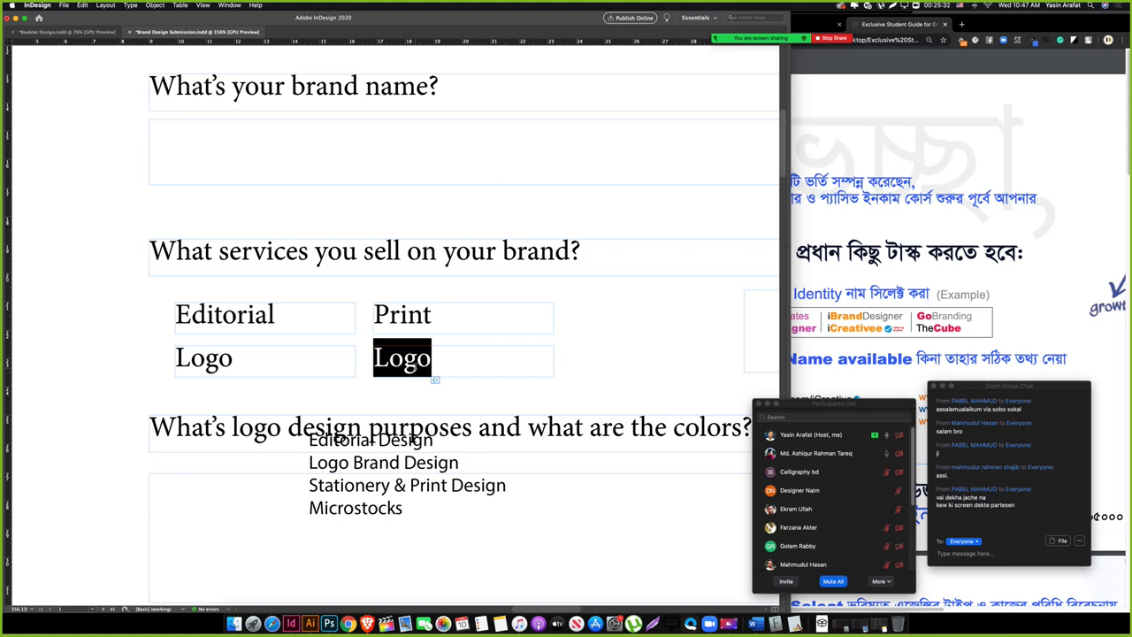
{"action": "type", "text": "Micros"}
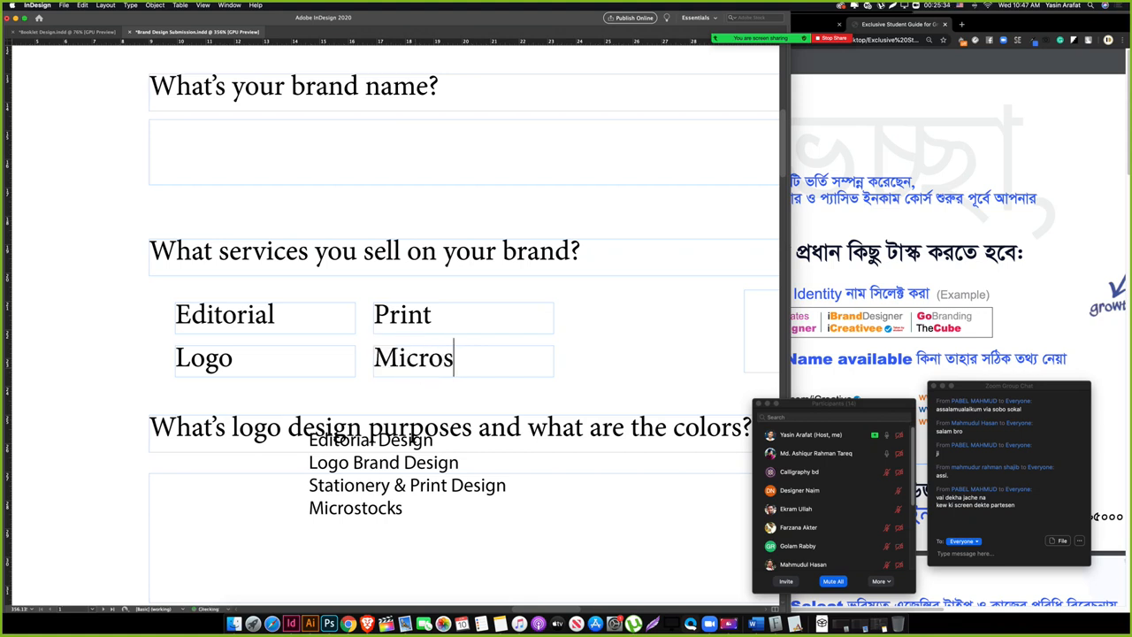
{"action": "type", "text": "tock"}
{"action": "scroll", "coordinate": [392, 404], "scroll_direction": "right", "scroll_amount": 3}
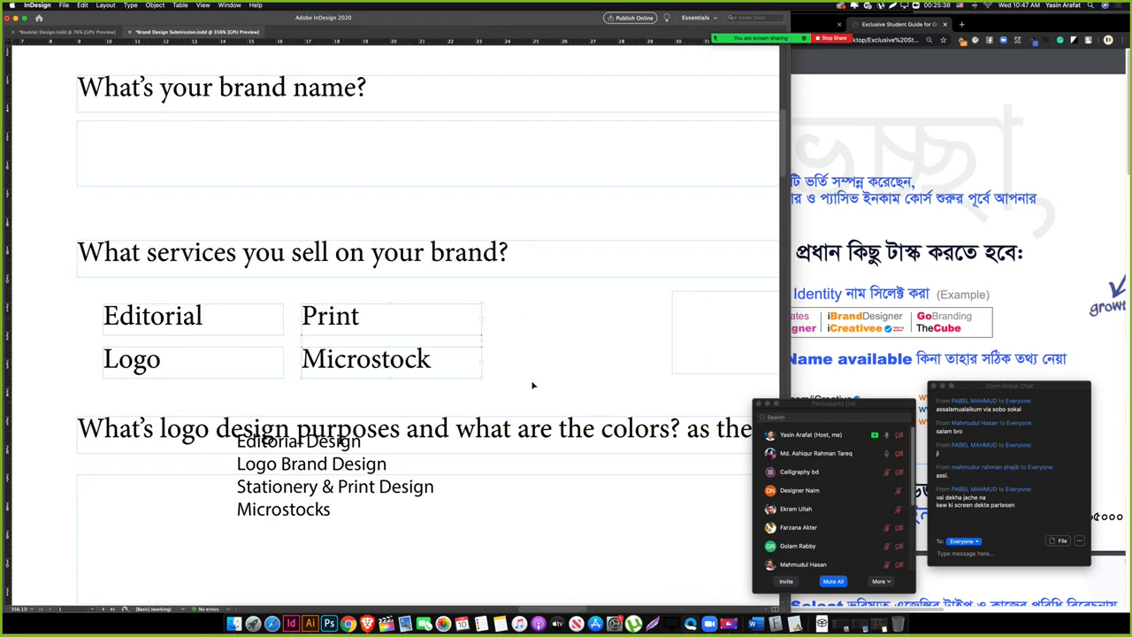
{"action": "scroll", "coordinate": [344, 389], "scroll_direction": "left", "scroll_amount": 5}
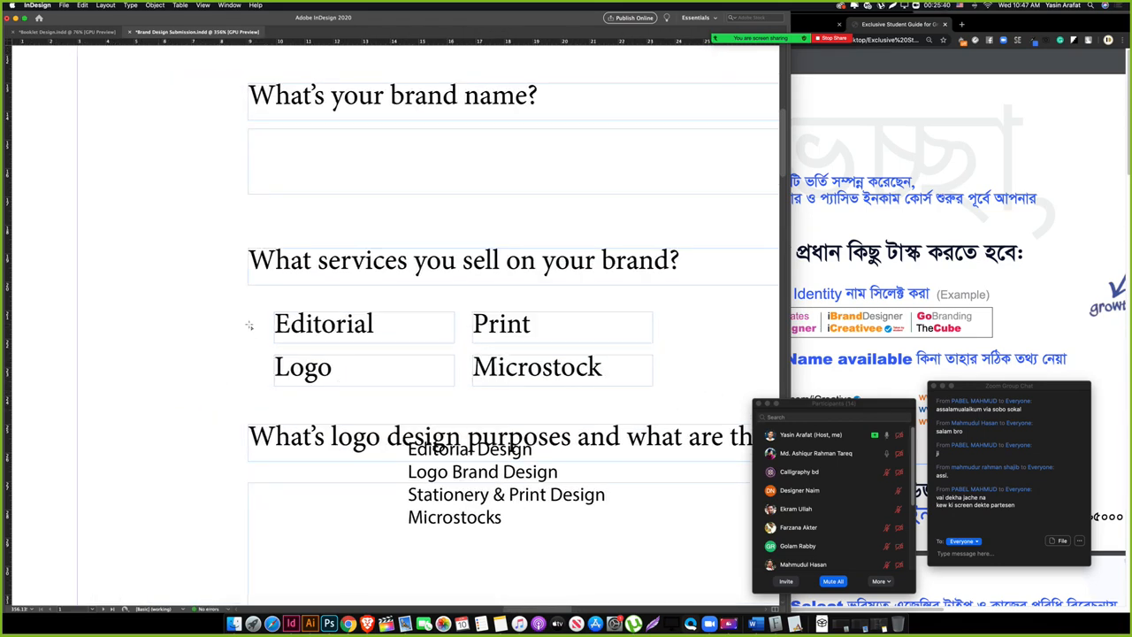
Step: Draw a small square left of Editorial and give it a grey tint fill
{"action": "left_click_drag", "start_coordinate": [248, 314], "coordinate": [264, 328]}
{"action": "key", "text": "v"}
{"action": "key", "text": "shift+x"}
{"action": "scroll", "coordinate": [283, 412], "scroll_direction": "down", "scroll_amount": 2}
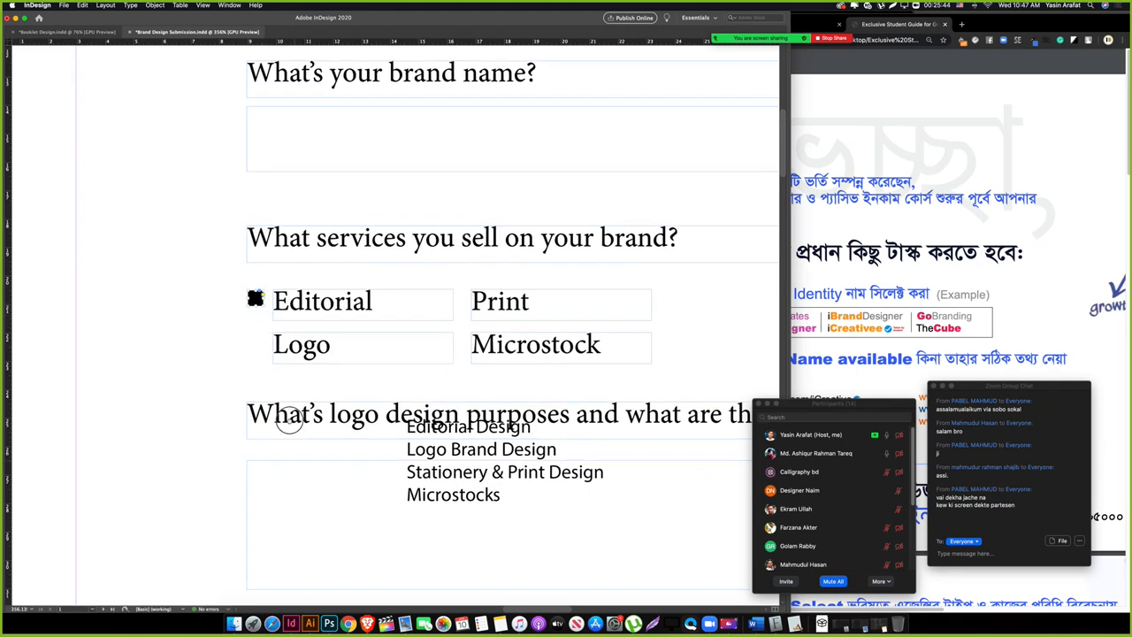
{"action": "key", "text": "Tab"}
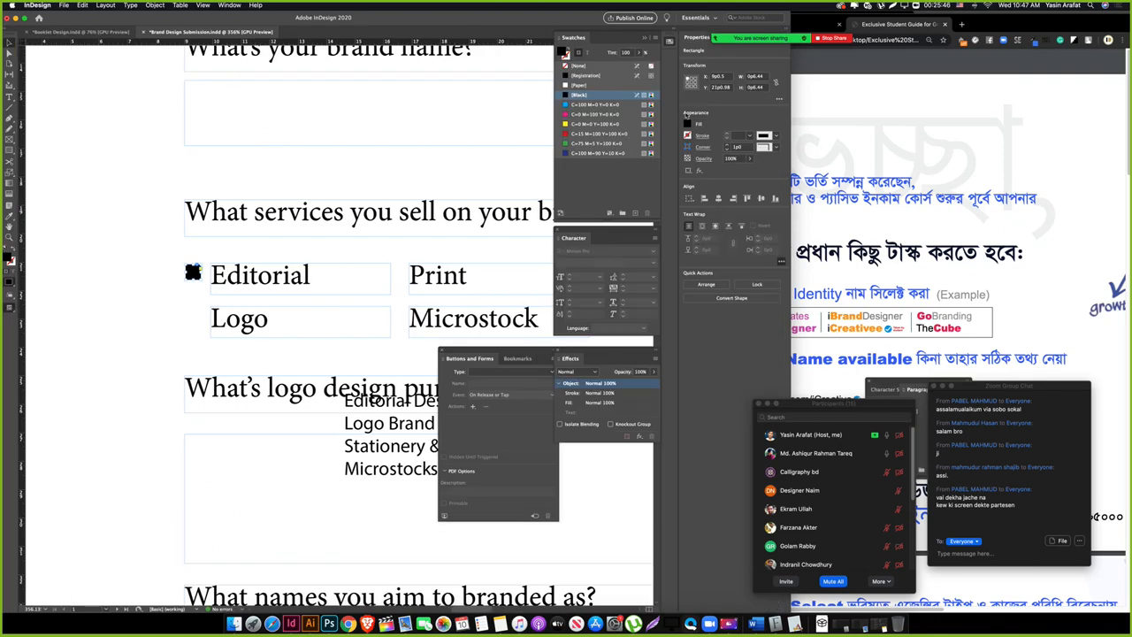
{"action": "left_click", "coordinate": [687, 125]}
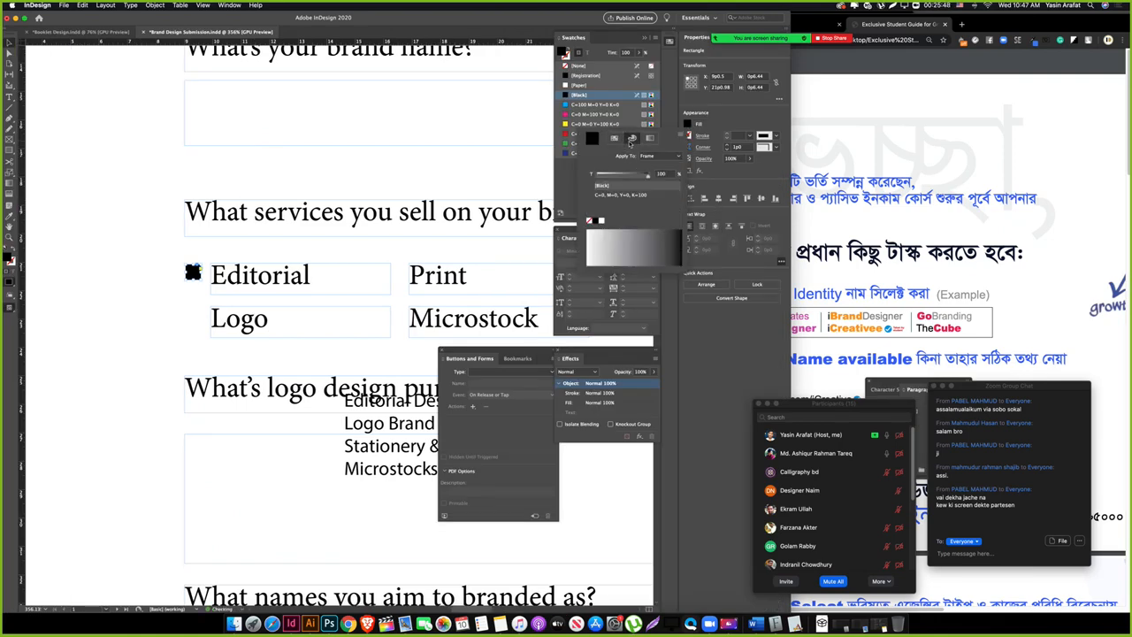
{"action": "left_click", "coordinate": [617, 175]}
{"action": "left_click", "coordinate": [187, 316]}
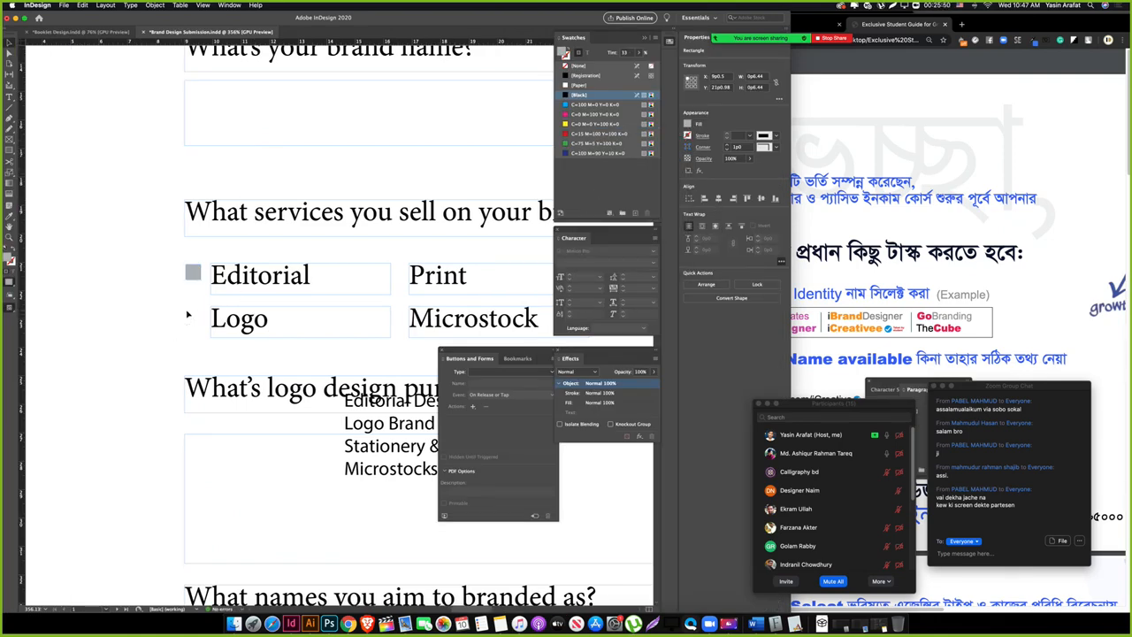
{"action": "key", "text": "Tab"}
Step: Copy the grey square to the other options and shift Print and Microstock slightly right
{"action": "left_click_drag", "start_coordinate": [251, 276], "coordinate": [453, 321]}
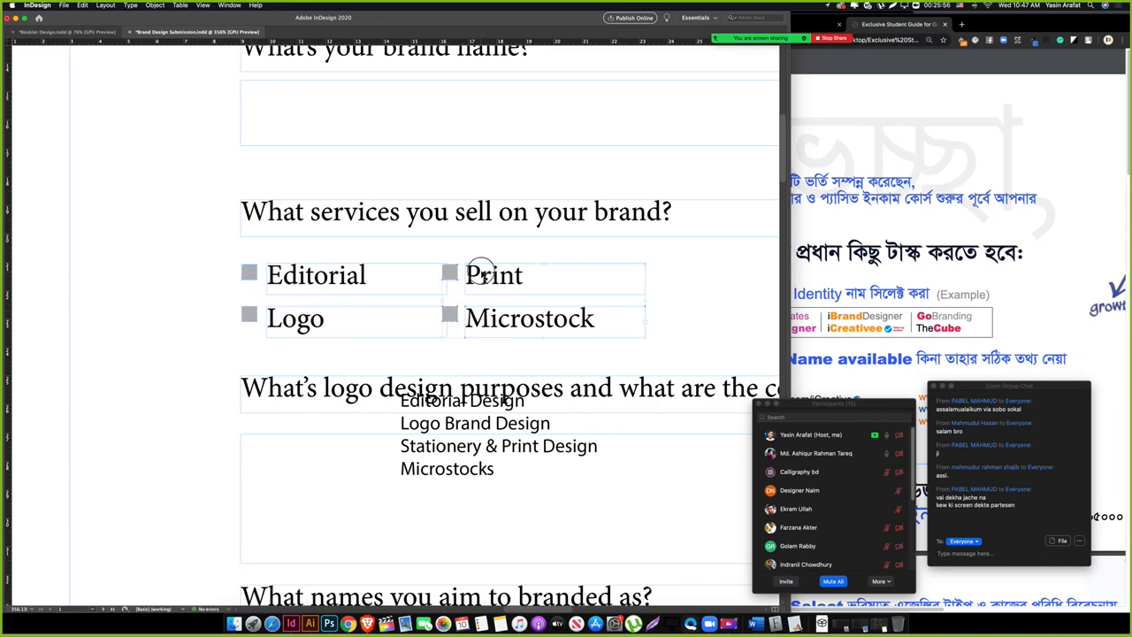
{"action": "left_click_drag", "start_coordinate": [493, 283], "coordinate": [507, 283]}
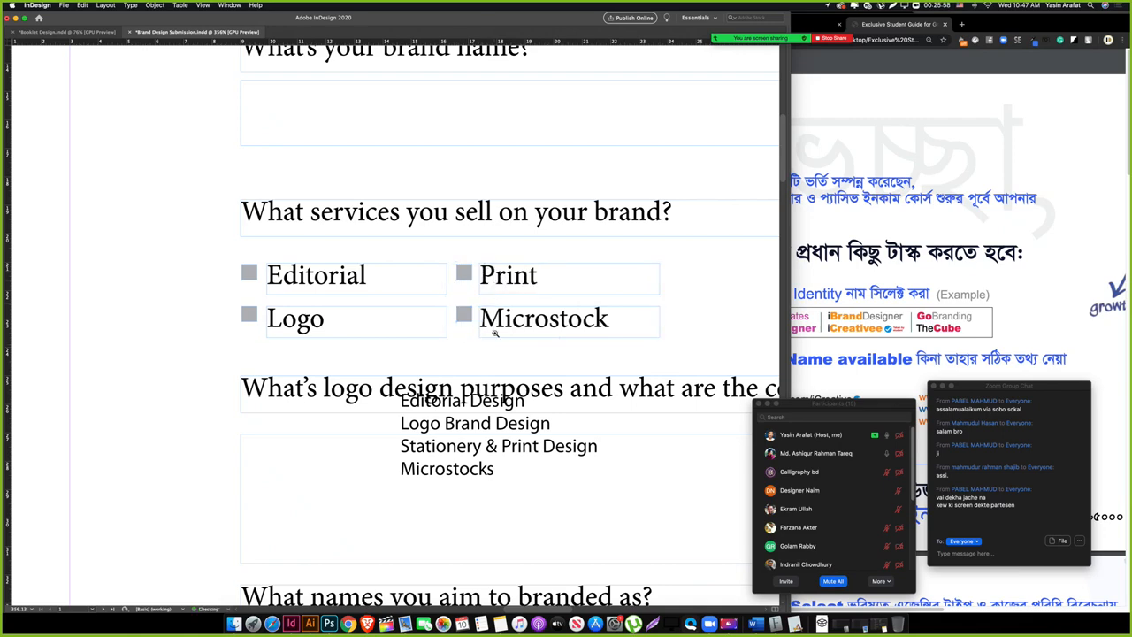
{"action": "scroll", "coordinate": [495, 334], "scroll_direction": "right", "scroll_amount": 3}
{"action": "key", "text": "Tab"}
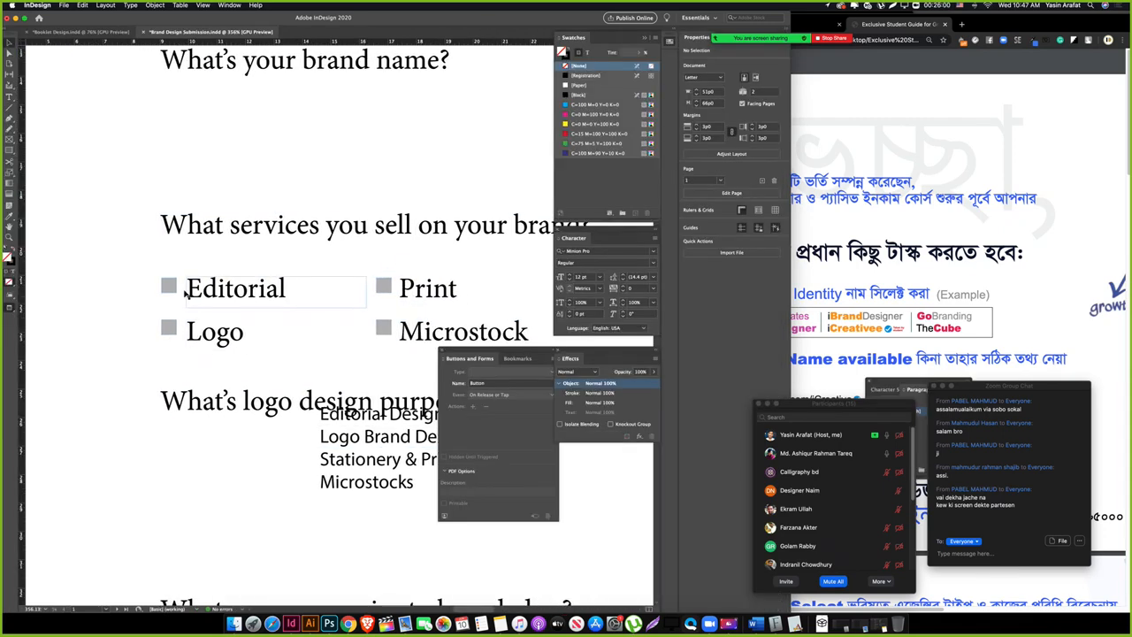
Step: Make the Editorial and Logo squares Check Box fields set to [Normal Off]
{"action": "left_click", "coordinate": [168, 286]}
{"action": "left_click", "coordinate": [522, 371]}
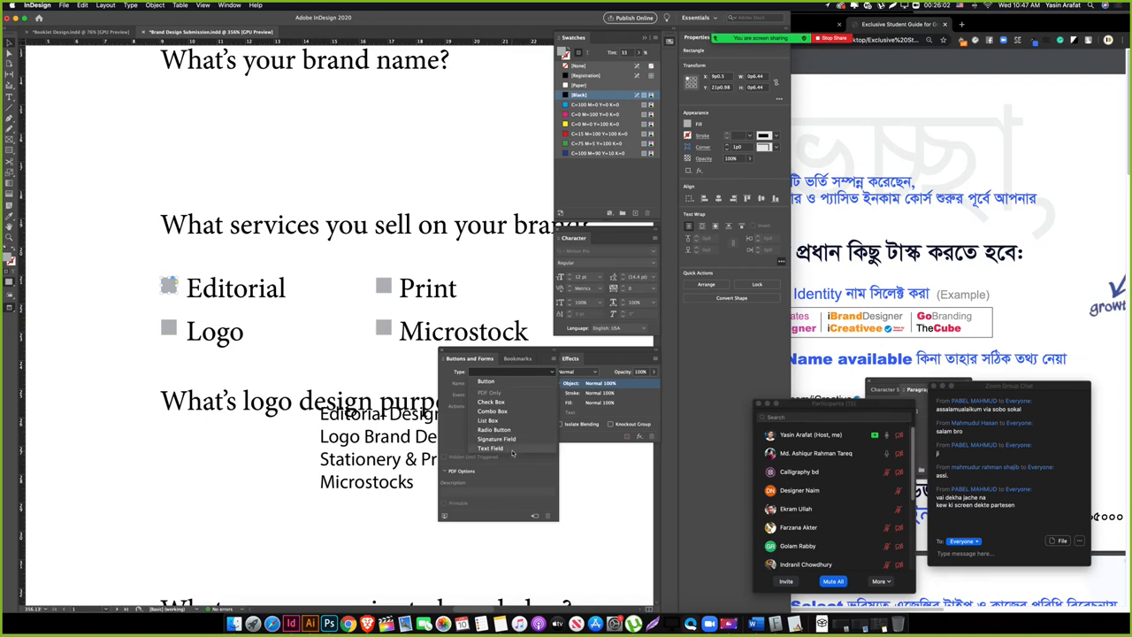
{"action": "left_click", "coordinate": [491, 402]}
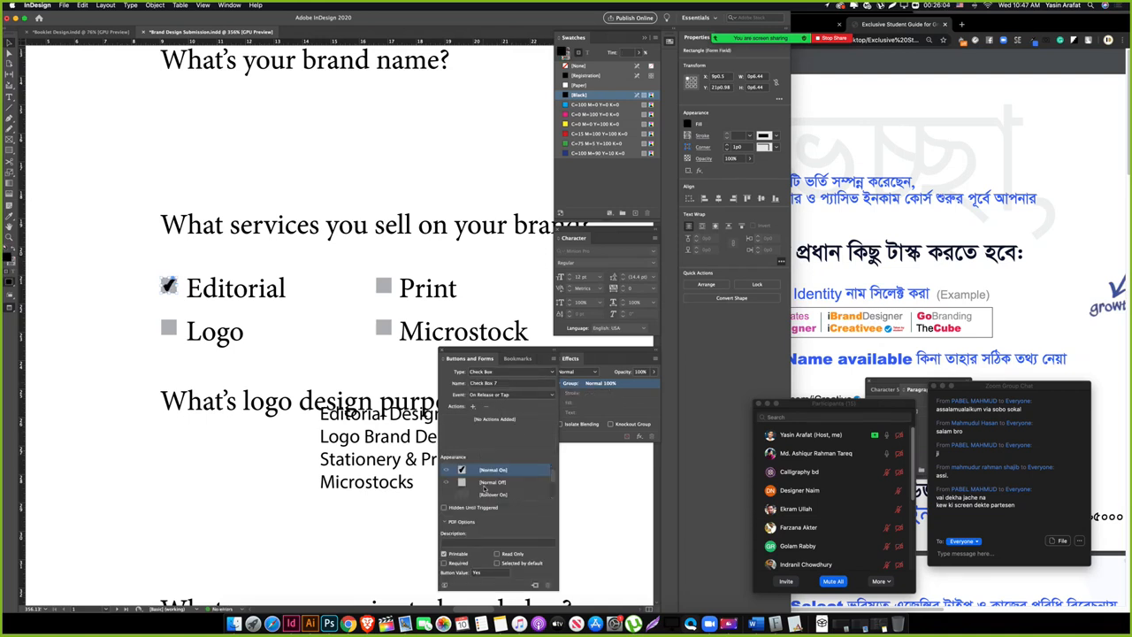
{"action": "left_click", "coordinate": [484, 485]}
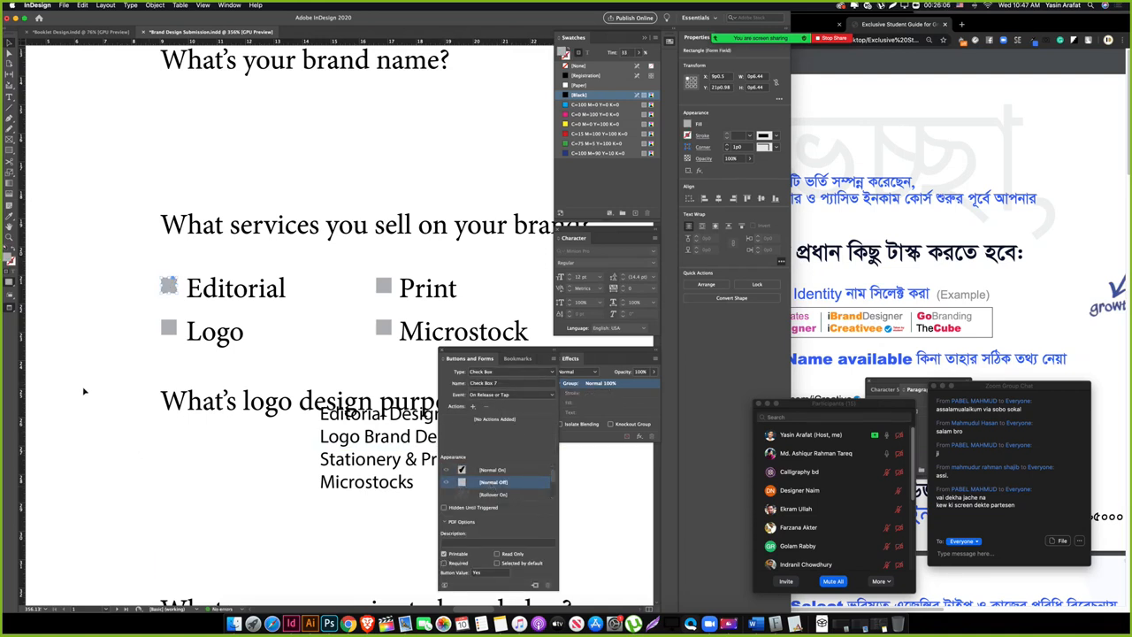
{"action": "left_click", "coordinate": [167, 328]}
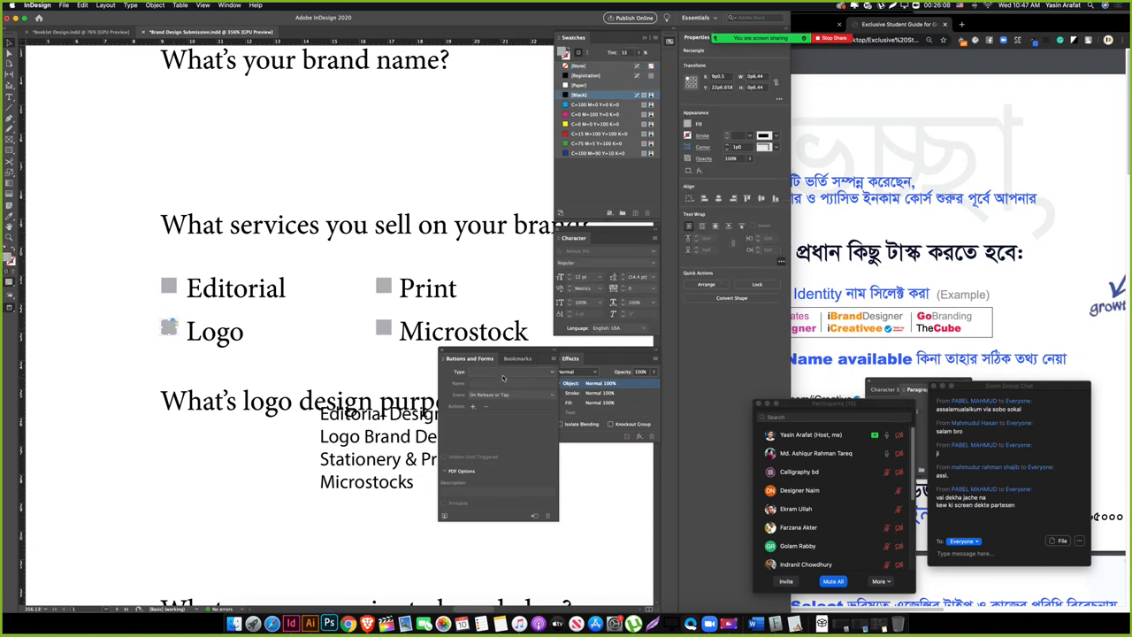
{"action": "left_click", "coordinate": [509, 372]}
{"action": "left_click", "coordinate": [491, 402]}
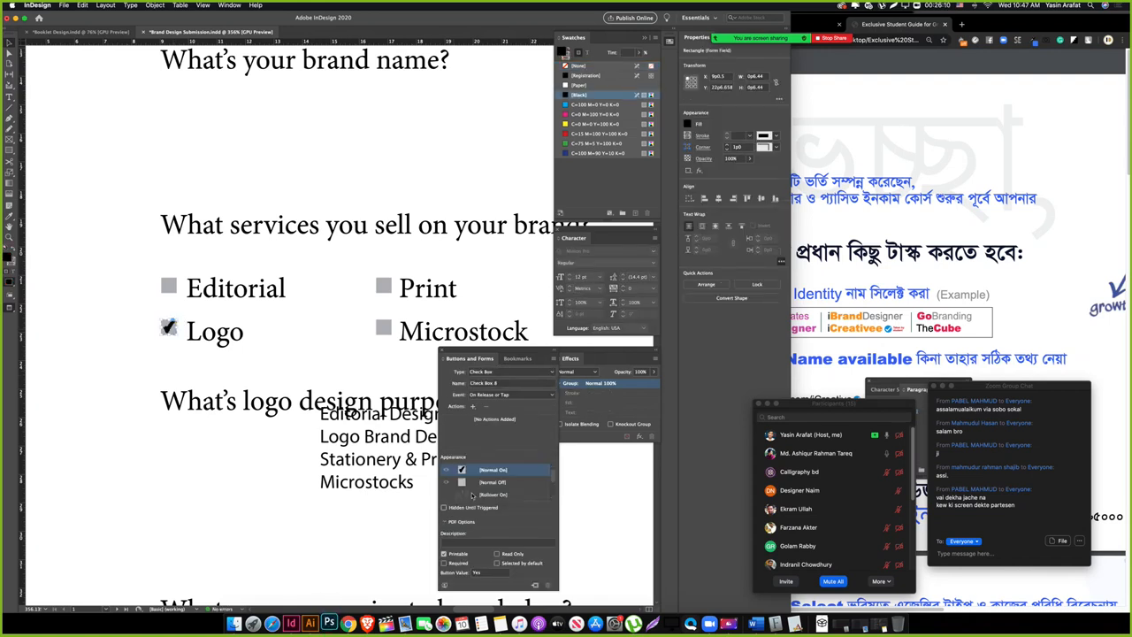
{"action": "left_click", "coordinate": [492, 482]}
Step: Make the Print and Microstock squares Check Box fields set to [Normal Off]
{"action": "left_click", "coordinate": [383, 285]}
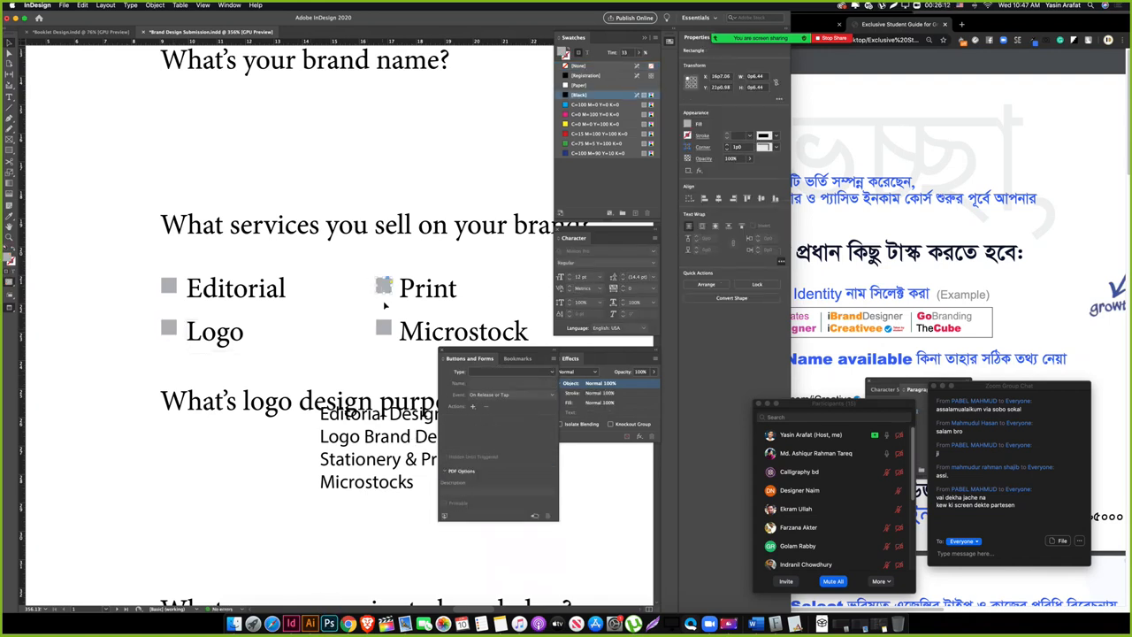
{"action": "left_click", "coordinate": [509, 371]}
{"action": "left_click", "coordinate": [500, 403]}
{"action": "left_click", "coordinate": [482, 480]}
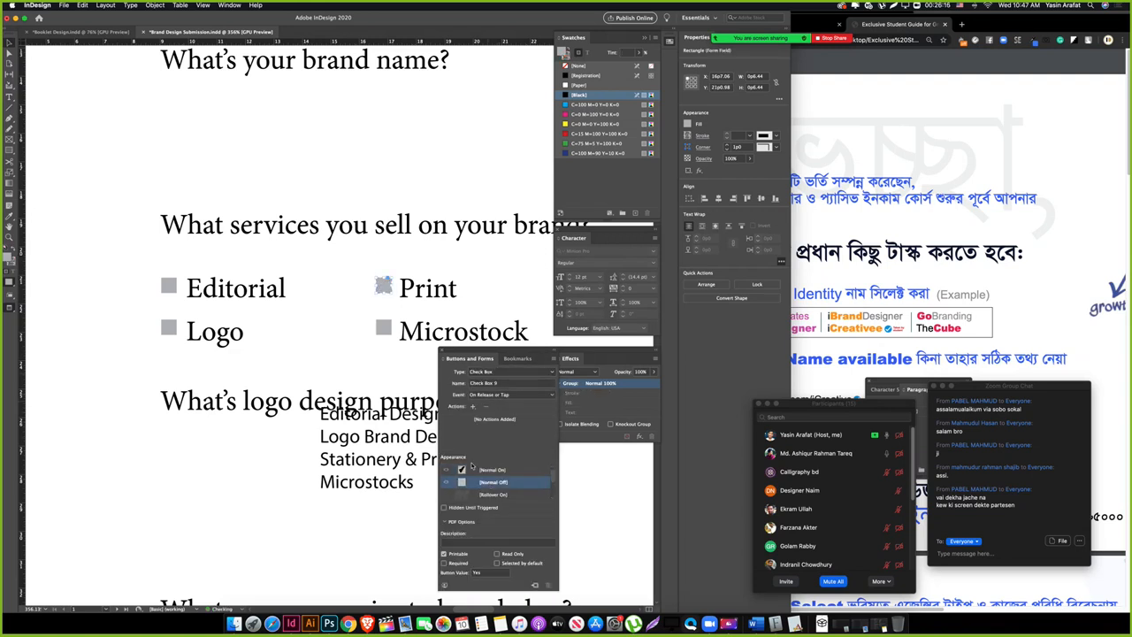
{"action": "left_click", "coordinate": [384, 359]}
{"action": "left_click", "coordinate": [383, 333]}
{"action": "left_click", "coordinate": [508, 372]}
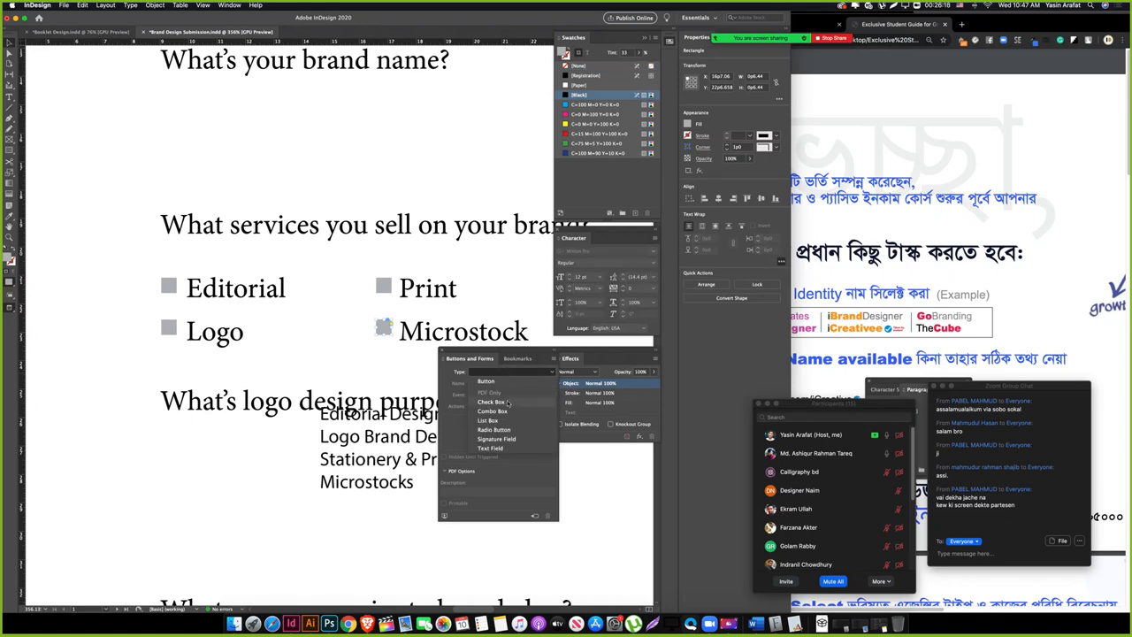
{"action": "left_click", "coordinate": [501, 403]}
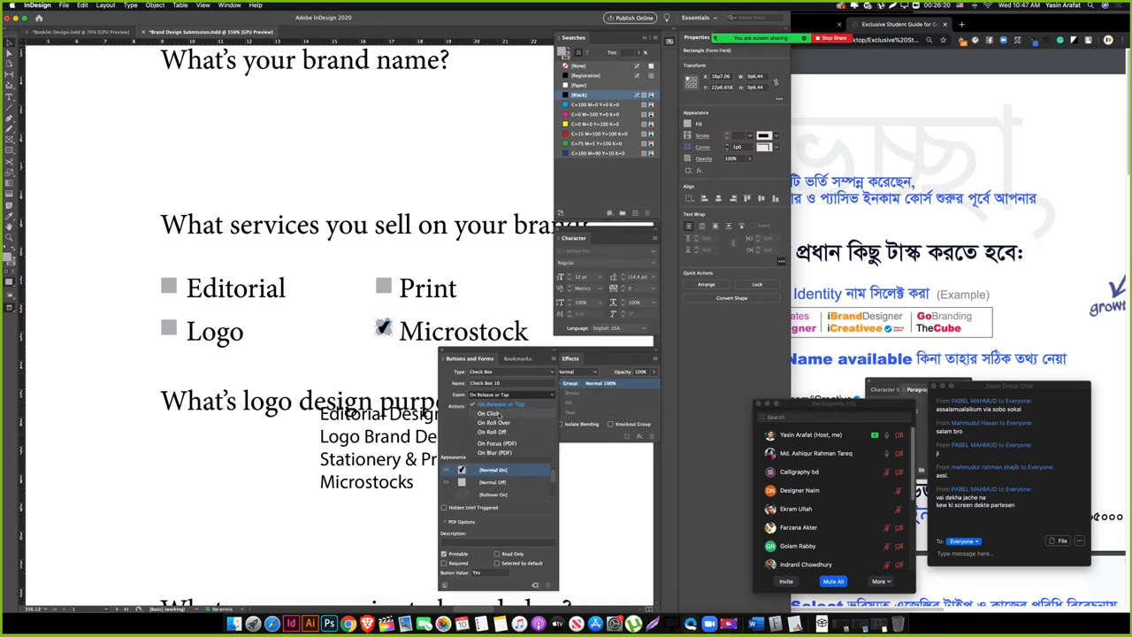
{"action": "left_click", "coordinate": [478, 481]}
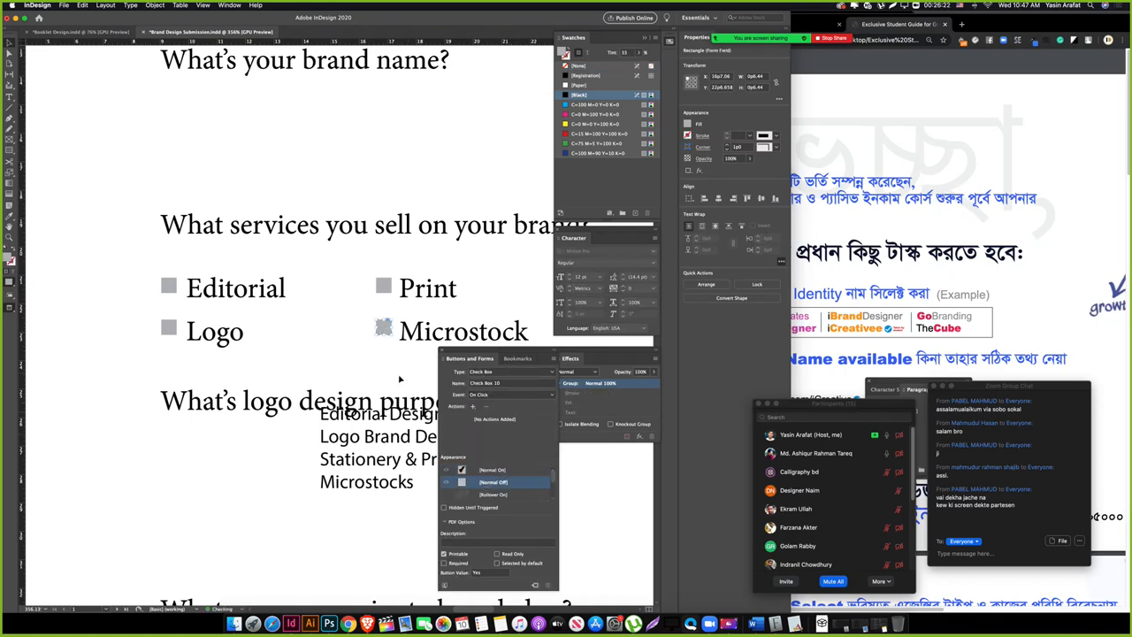
{"action": "left_click", "coordinate": [387, 360]}
{"action": "key", "text": "Tab"}
{"action": "left_click_drag", "start_coordinate": [441, 357], "coordinate": [397, 354]}
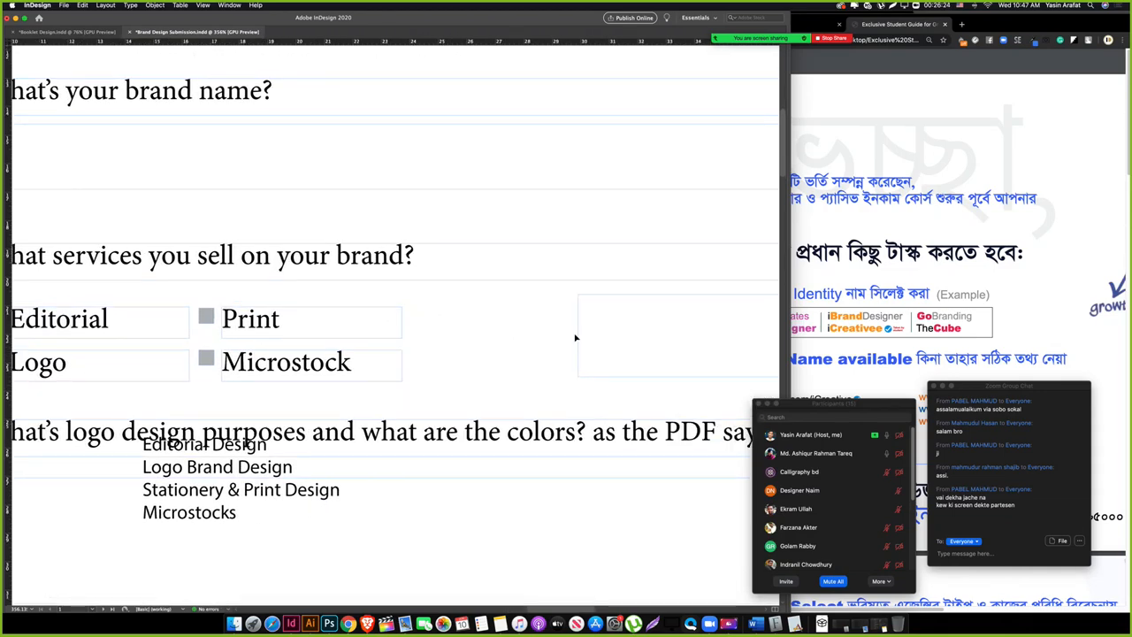
Step: Copy the Print label further right and retype it as 'Explain :'
{"action": "left_click", "coordinate": [609, 330]}
{"action": "left_click", "coordinate": [422, 323]}
{"action": "left_click_drag", "start_coordinate": [254, 327], "coordinate": [462, 328]}
{"action": "double_click", "coordinate": [462, 321]}
{"action": "key", "text": "super+a"}
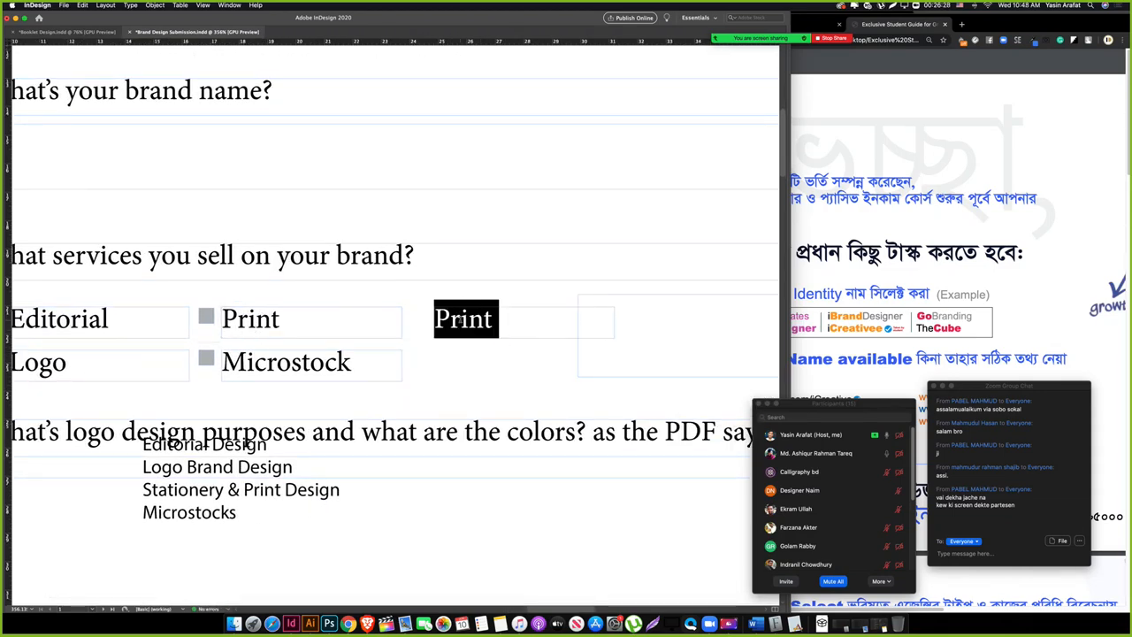
{"action": "type", "text": "Explai"}
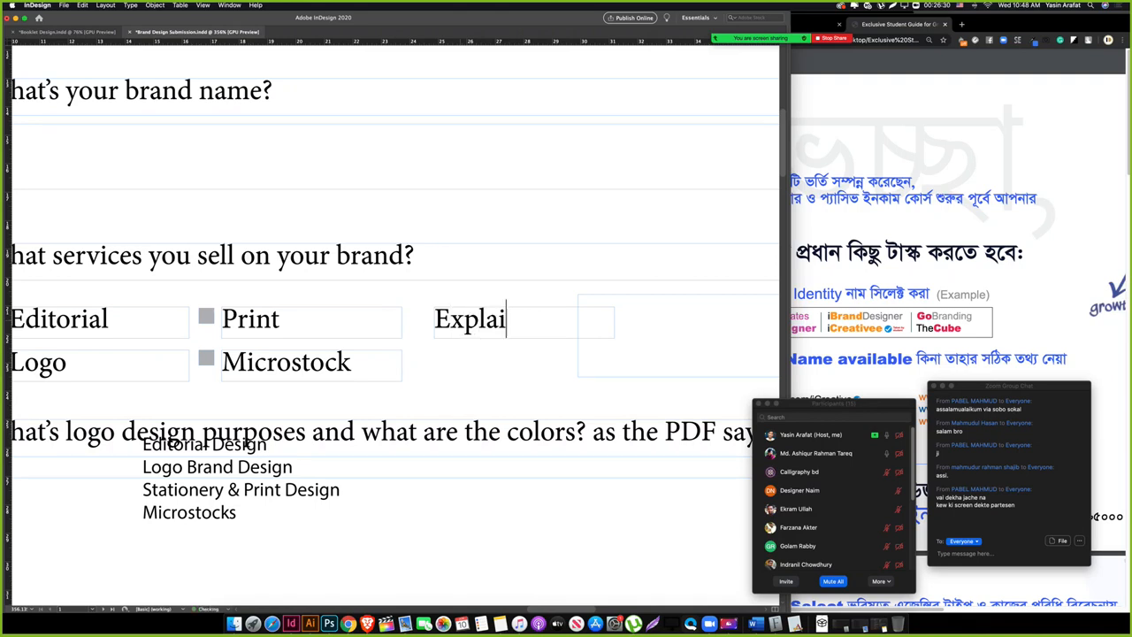
{"action": "type", "text": "n :"}
{"action": "left_click_drag", "start_coordinate": [460, 324], "coordinate": [446, 324]}
{"action": "left_click", "coordinate": [550, 350]}
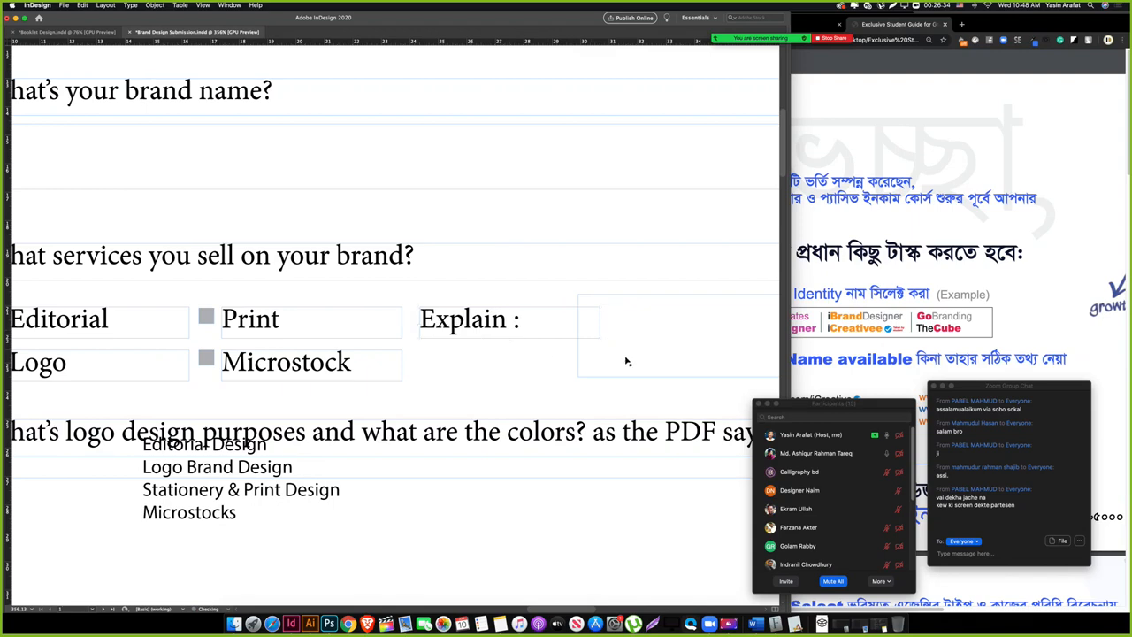
Step: Stretch the empty answer frame so it starts beside 'Explain :'
{"action": "scroll", "coordinate": [595, 312], "scroll_direction": "right", "scroll_amount": 5}
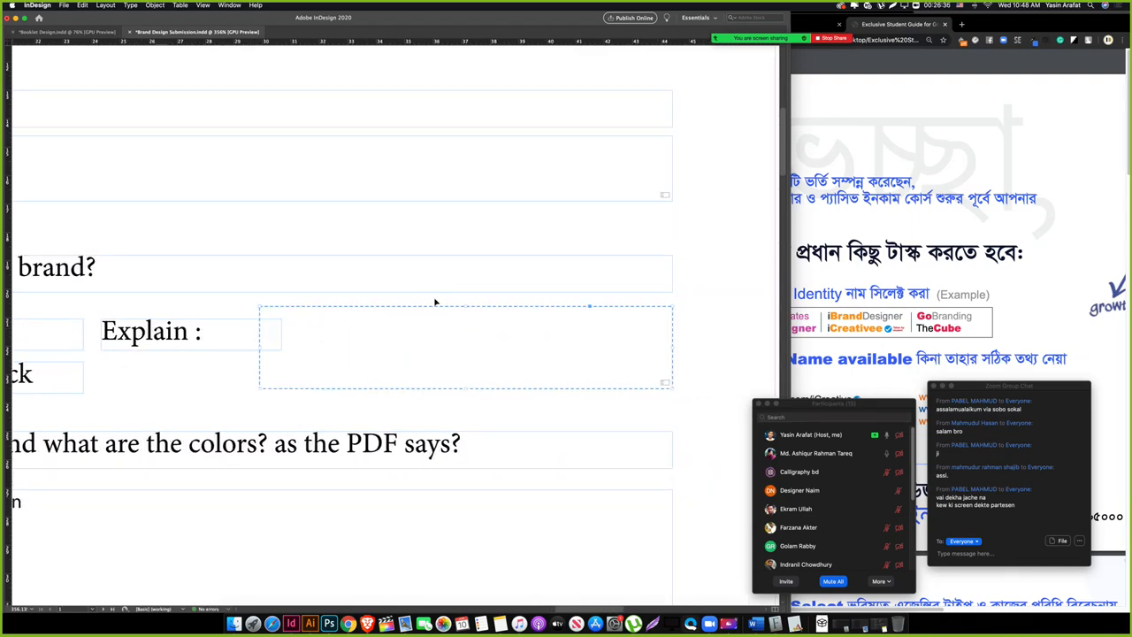
{"action": "left_click_drag", "start_coordinate": [259, 387], "coordinate": [213, 400]}
{"action": "left_click", "coordinate": [178, 403]}
{"action": "key", "text": "w"}
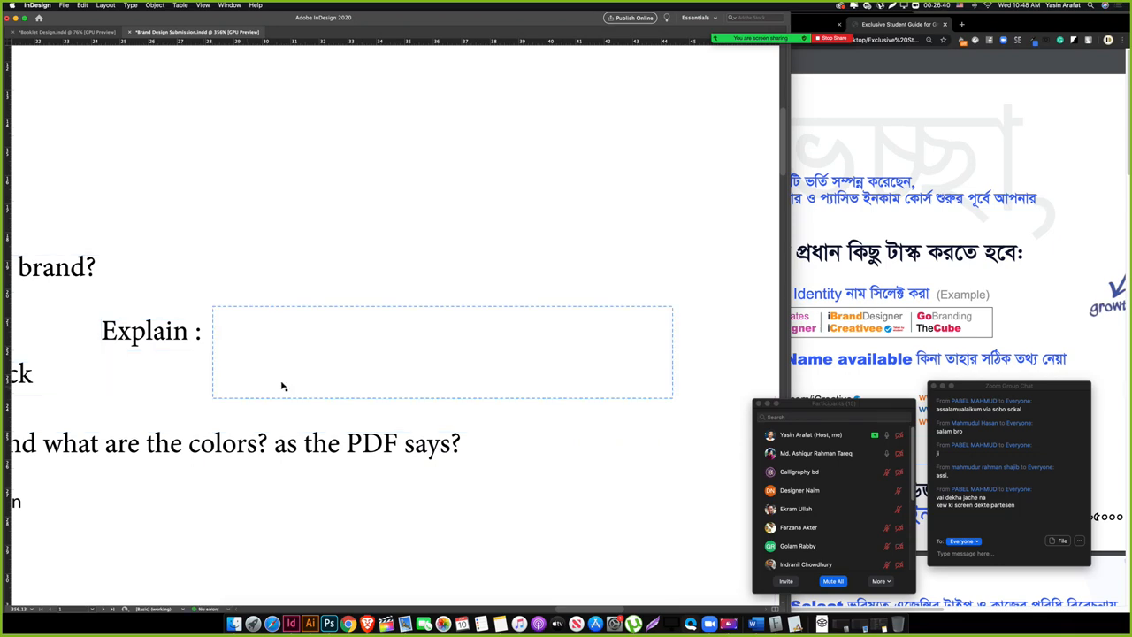
{"action": "left_click_drag", "start_coordinate": [374, 344], "coordinate": [259, 378]}
{"action": "key", "text": "w"}
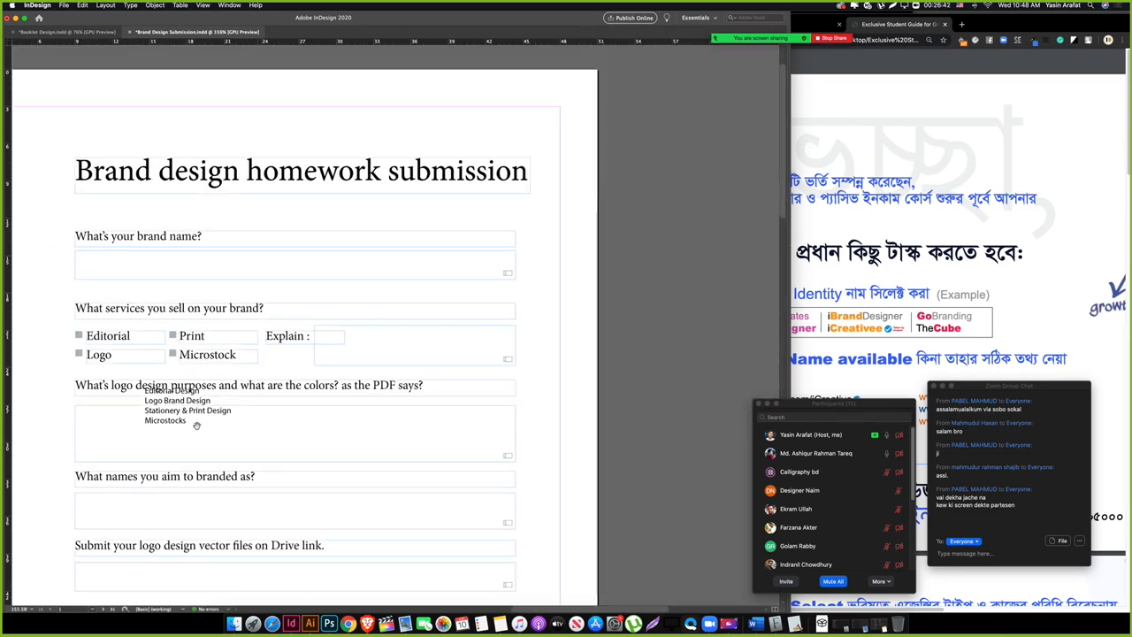
{"action": "left_click_drag", "start_coordinate": [197, 425], "coordinate": [326, 407]}
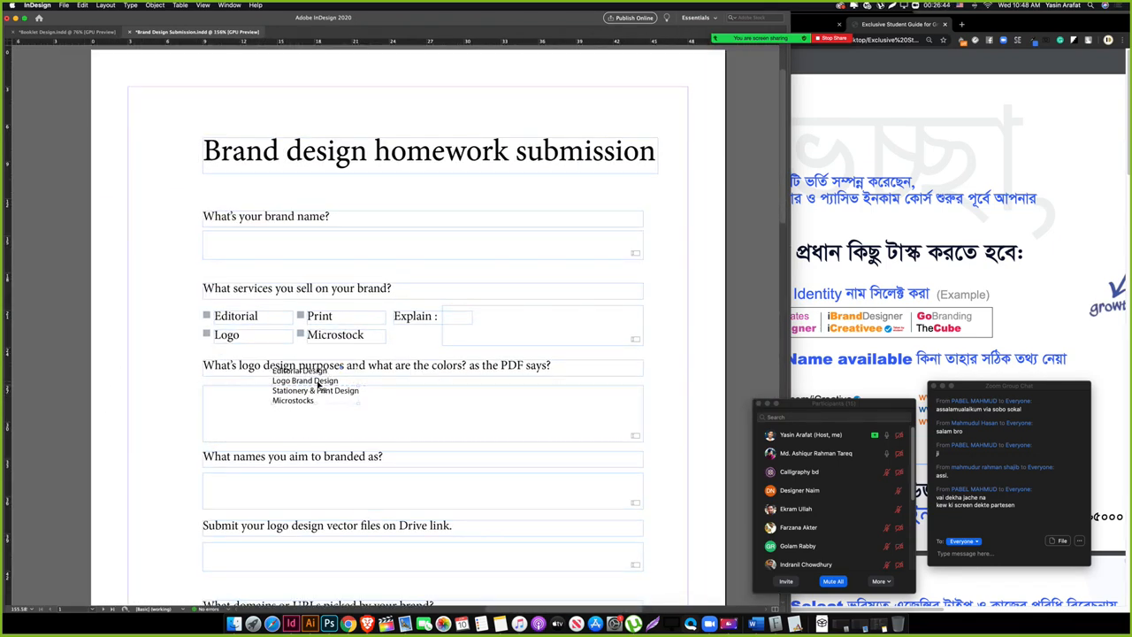
Step: Delete the leftover service-name list and move to the links section on page 2
{"action": "key", "text": "Delete"}
{"action": "scroll", "coordinate": [207, 440], "scroll_direction": "down", "scroll_amount": 3}
{"action": "scroll", "coordinate": [273, 409], "scroll_direction": "right", "scroll_amount": 1}
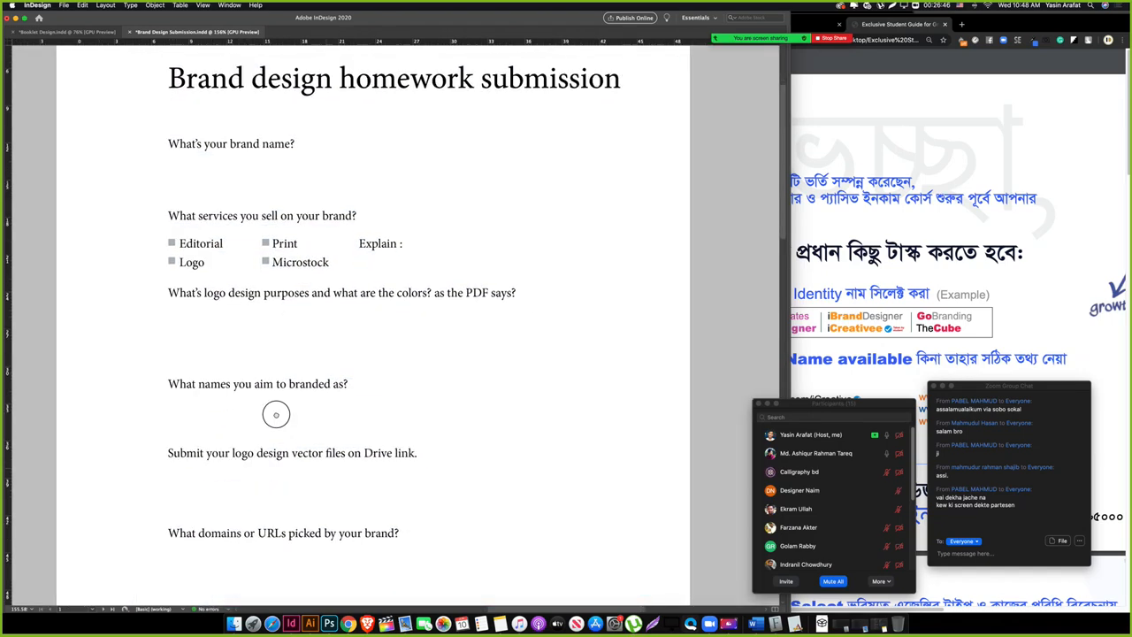
{"action": "left_click_drag", "start_coordinate": [269, 397], "coordinate": [315, 276]}
{"action": "left_click_drag", "start_coordinate": [303, 408], "coordinate": [391, 434]}
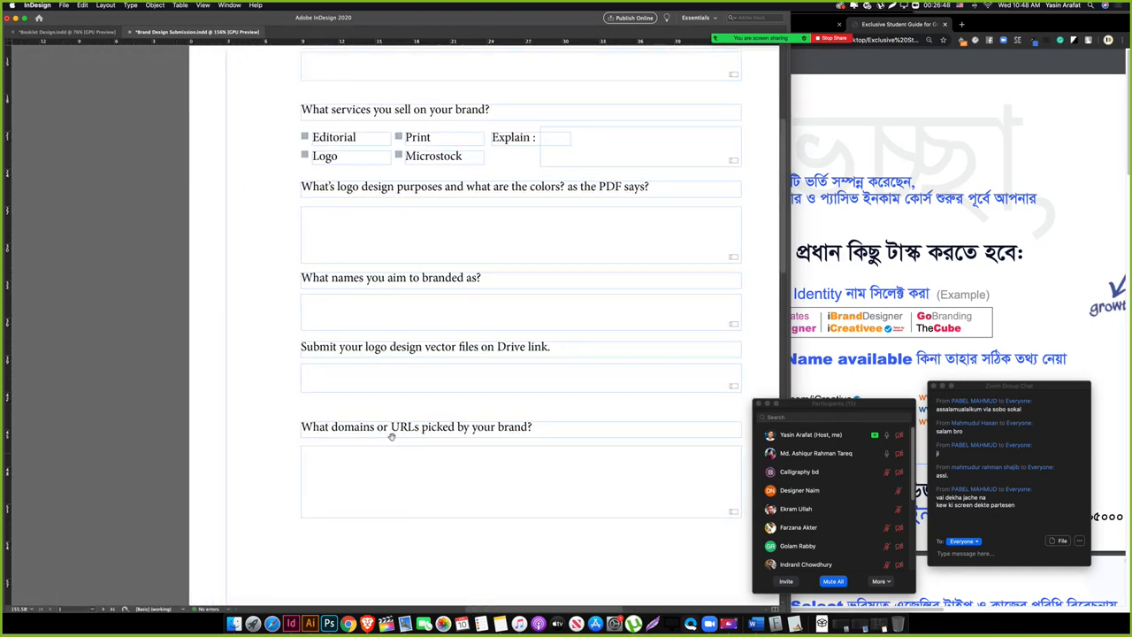
{"action": "scroll", "coordinate": [499, 361], "scroll_direction": "down", "scroll_amount": 4}
{"action": "left_click_drag", "start_coordinate": [460, 309], "coordinate": [398, 295]}
{"action": "left_click_drag", "start_coordinate": [273, 300], "coordinate": [324, 305]}
{"action": "left_click_drag", "start_coordinate": [319, 452], "coordinate": [305, 379]}
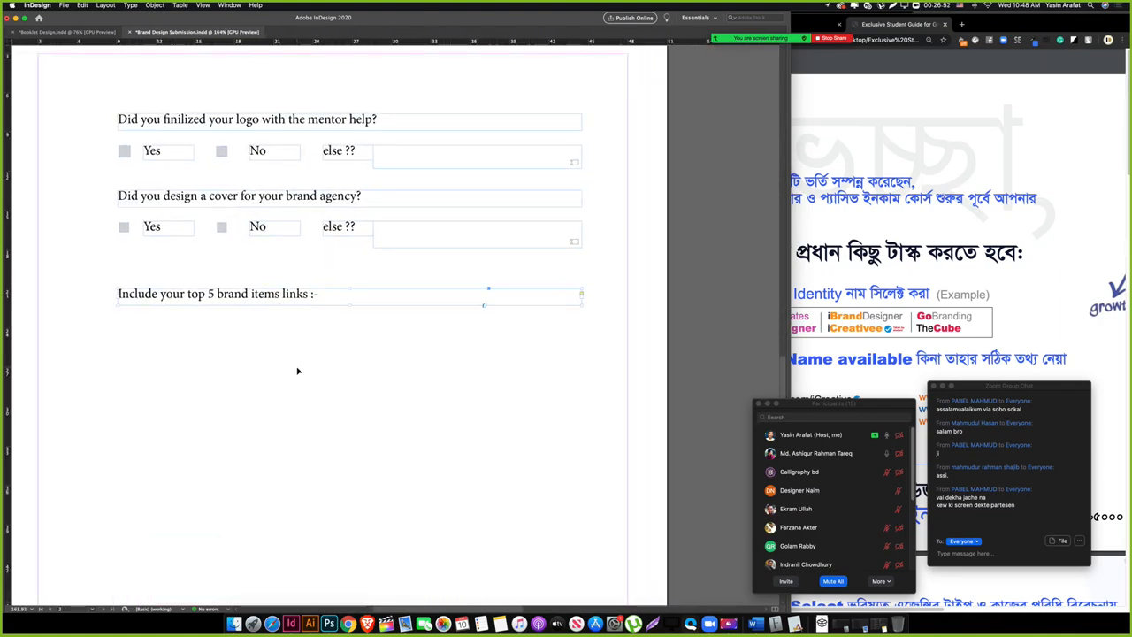
Step: Draw a large text frame below the top 5 brand items links heading
{"action": "left_click", "coordinate": [300, 298]}
{"action": "left_click", "coordinate": [310, 334]}
{"action": "left_click_drag", "start_coordinate": [122, 321], "coordinate": [581, 419]}
{"action": "key", "text": "Tab"}
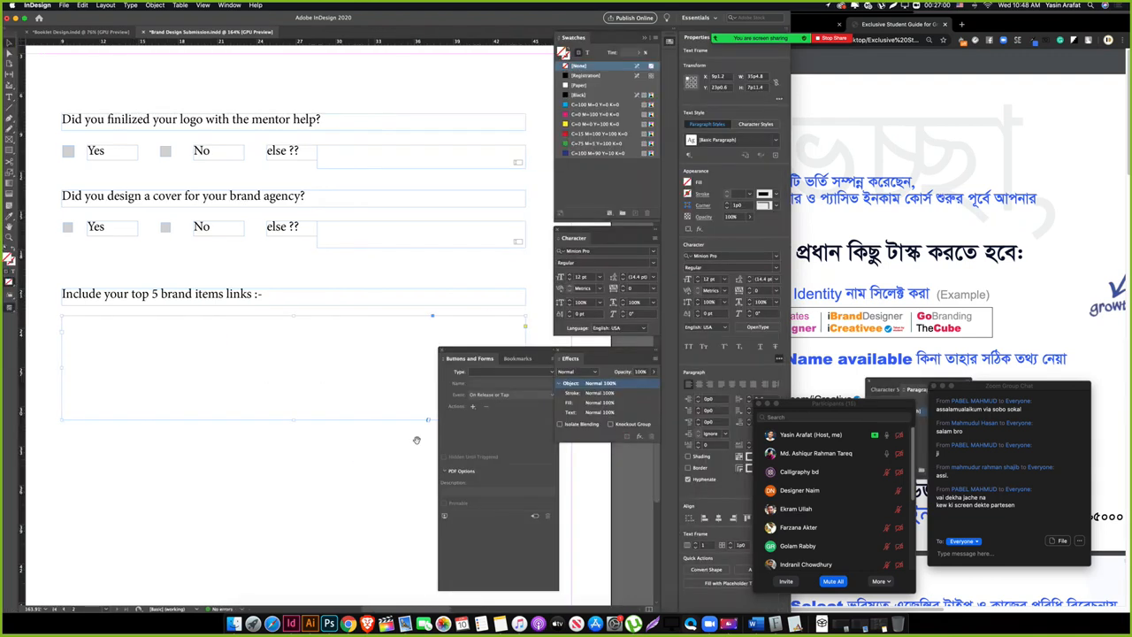
{"action": "left_click_drag", "start_coordinate": [260, 439], "coordinate": [286, 440]}
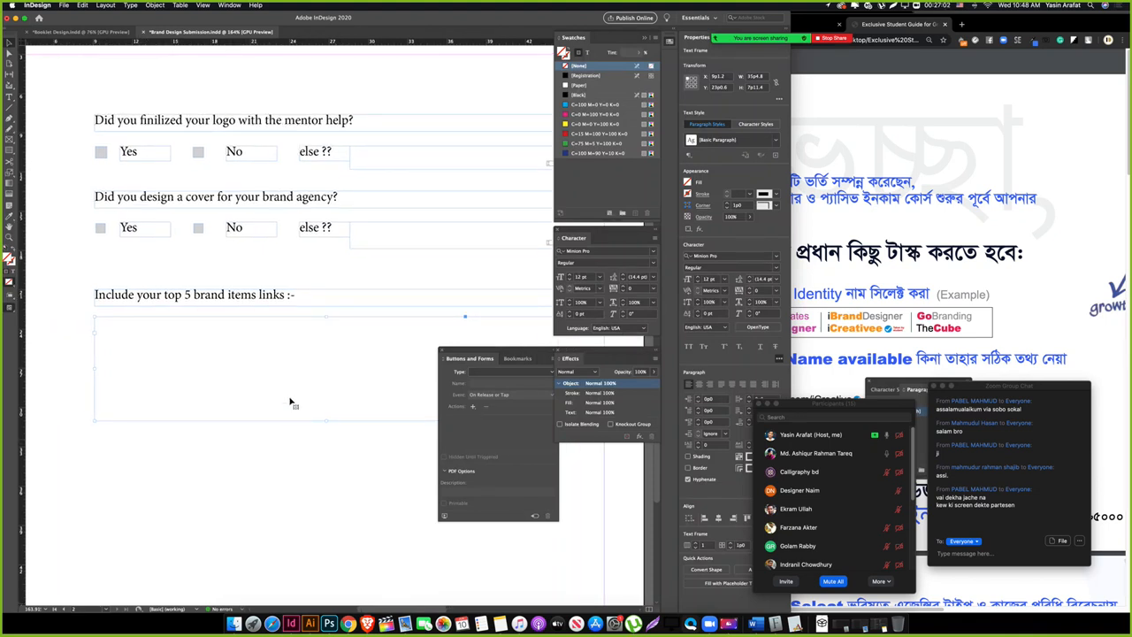
Step: Place the cursor in the new frame and bring up Bulleted & Numbered Lists
{"action": "double_click", "coordinate": [151, 361]}
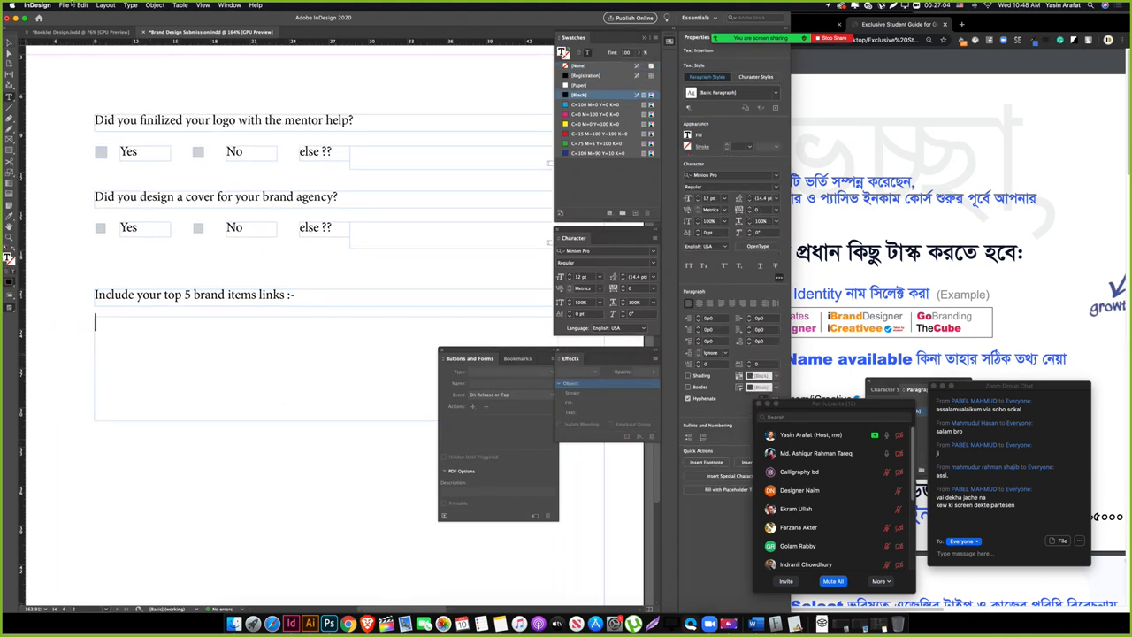
{"action": "left_click", "coordinate": [131, 6]}
{"action": "mouse_move", "coordinate": [230, 242]}
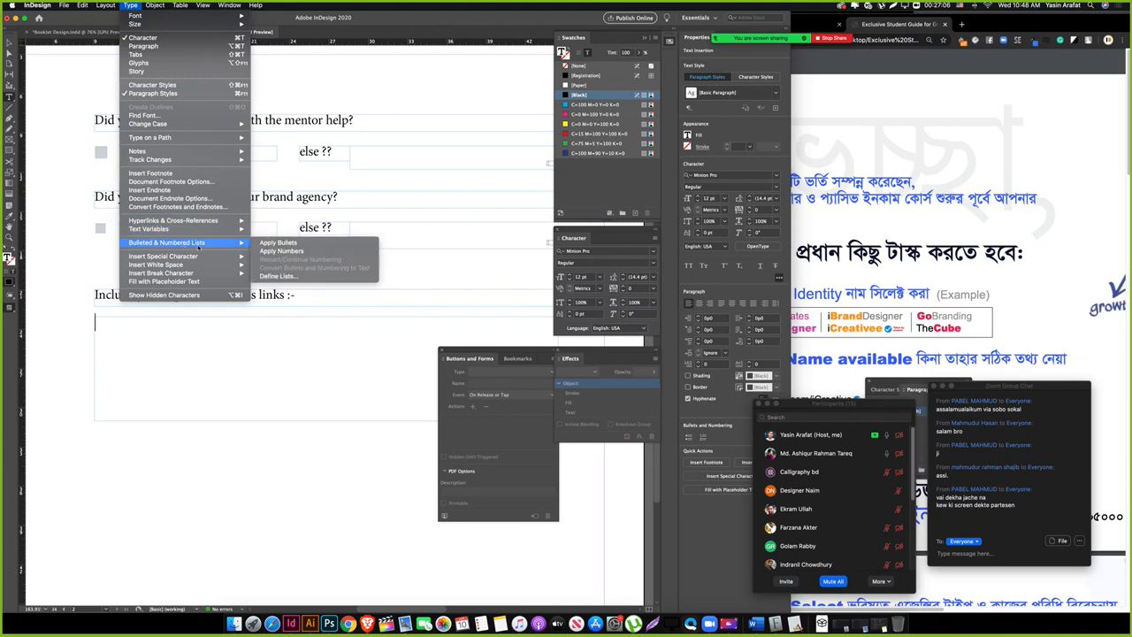
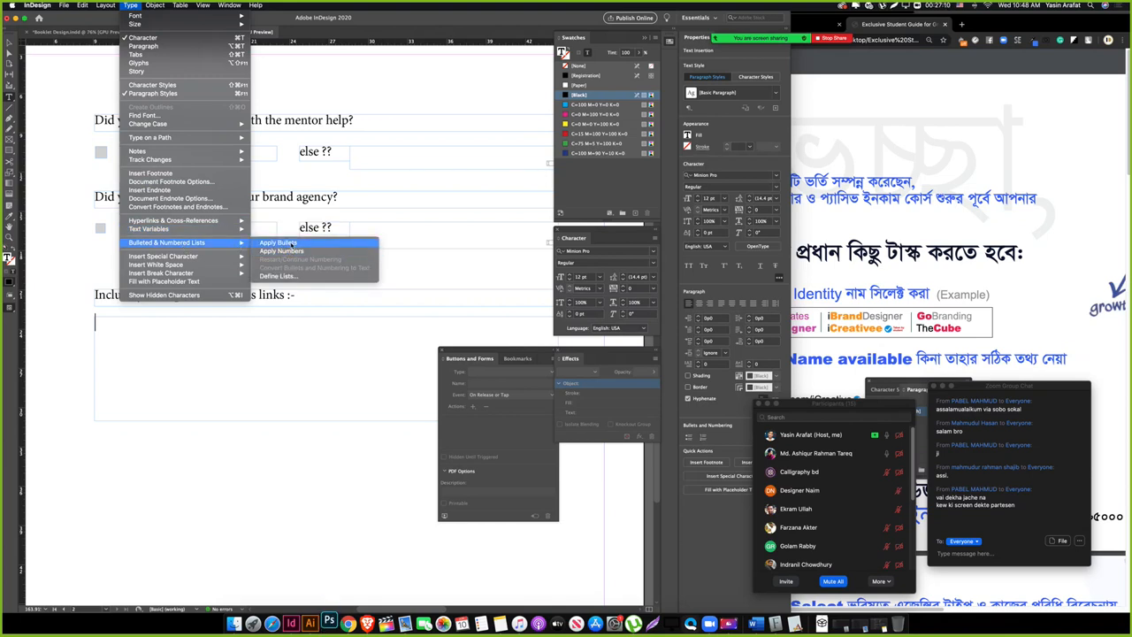
Step: Make the brand-links box a multiline text form field with a 9 pt font size
{"action": "left_click", "coordinate": [297, 253]}
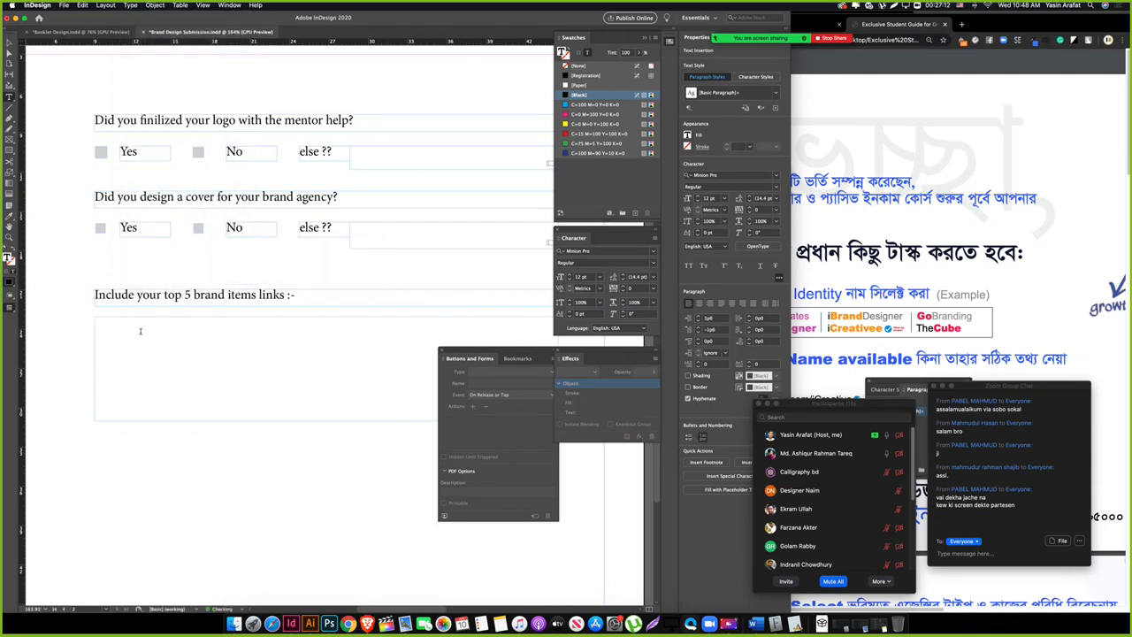
{"action": "key", "text": "Escape"}
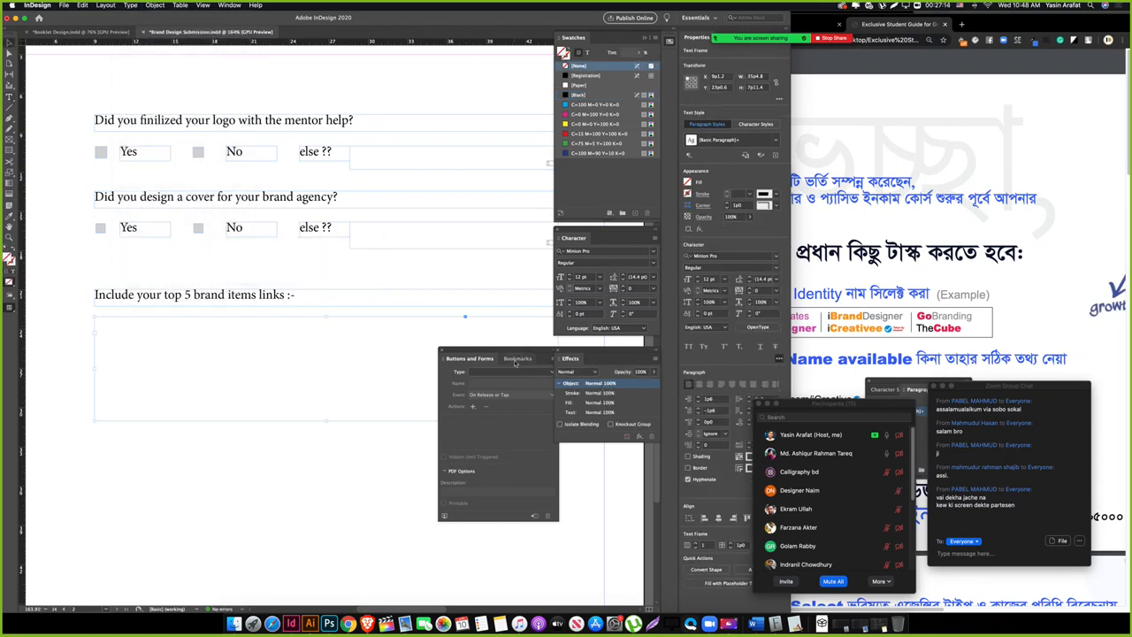
{"action": "left_click", "coordinate": [512, 372]}
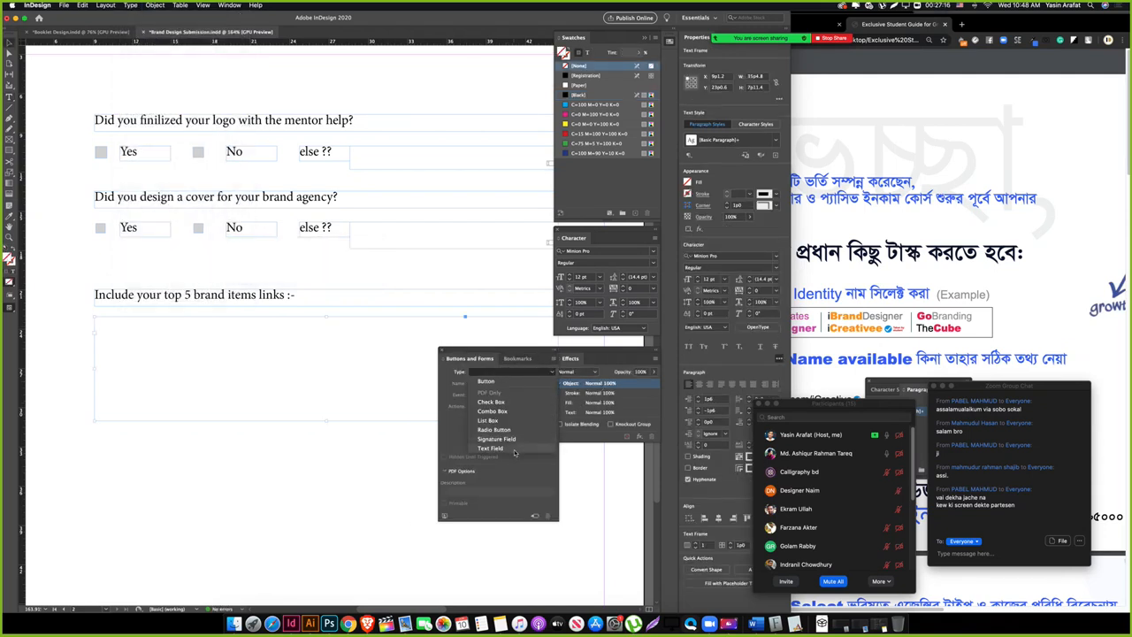
{"action": "left_click", "coordinate": [516, 449]}
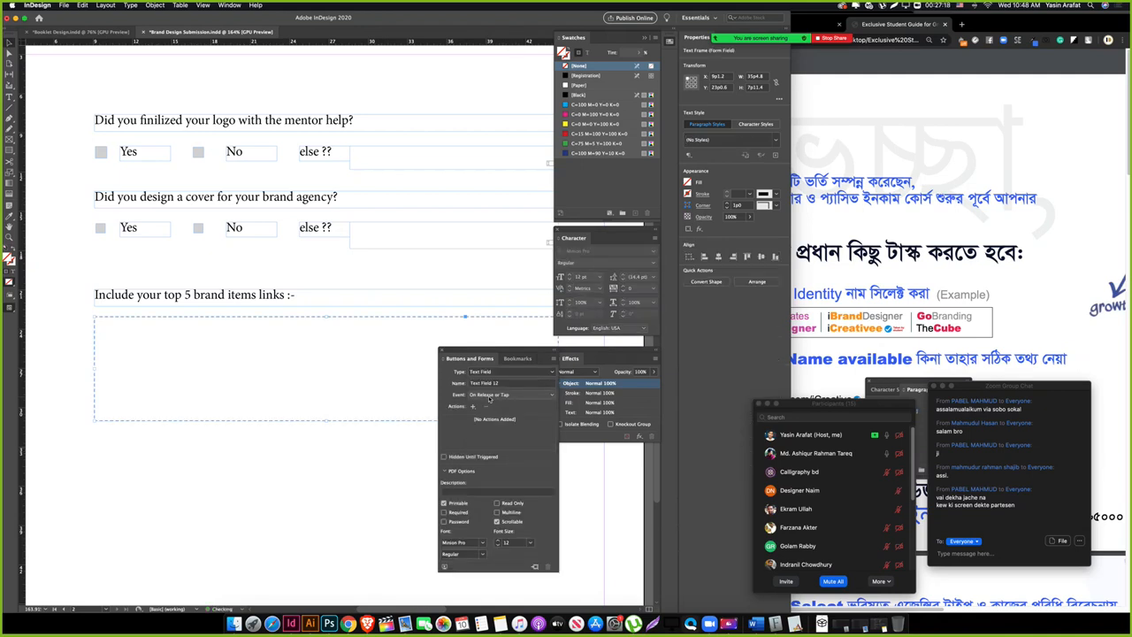
{"action": "left_click", "coordinate": [501, 512]}
{"action": "left_click", "coordinate": [499, 546]}
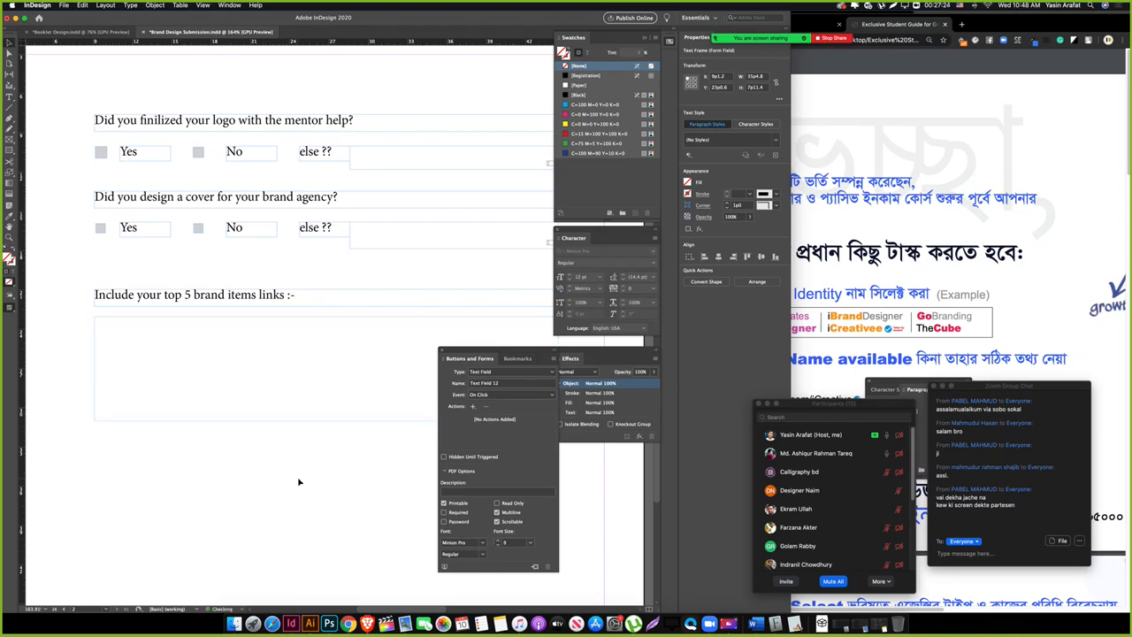
{"action": "key", "text": "Tab"}
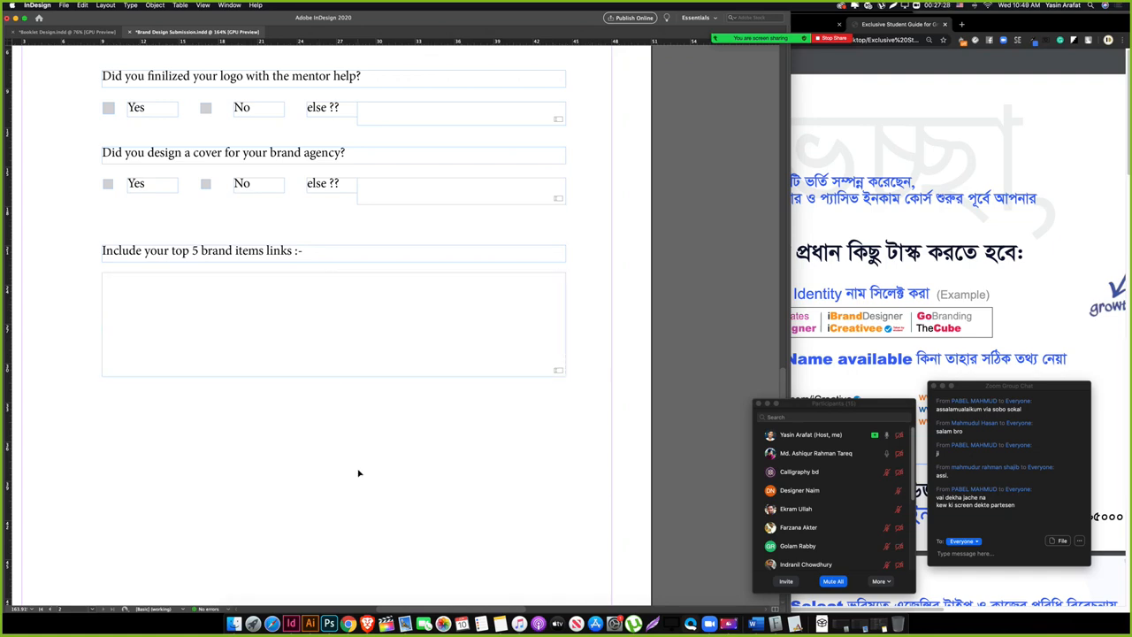
Step: Copy the links heading below the box and retype it as the marketplaces question with the Bootcamp reference
{"action": "scroll", "coordinate": [358, 473], "scroll_direction": "down", "scroll_amount": 3}
{"action": "scroll", "coordinate": [359, 473], "scroll_direction": "up", "scroll_amount": 5}
{"action": "scroll", "coordinate": [360, 474], "scroll_direction": "down", "scroll_amount": 5}
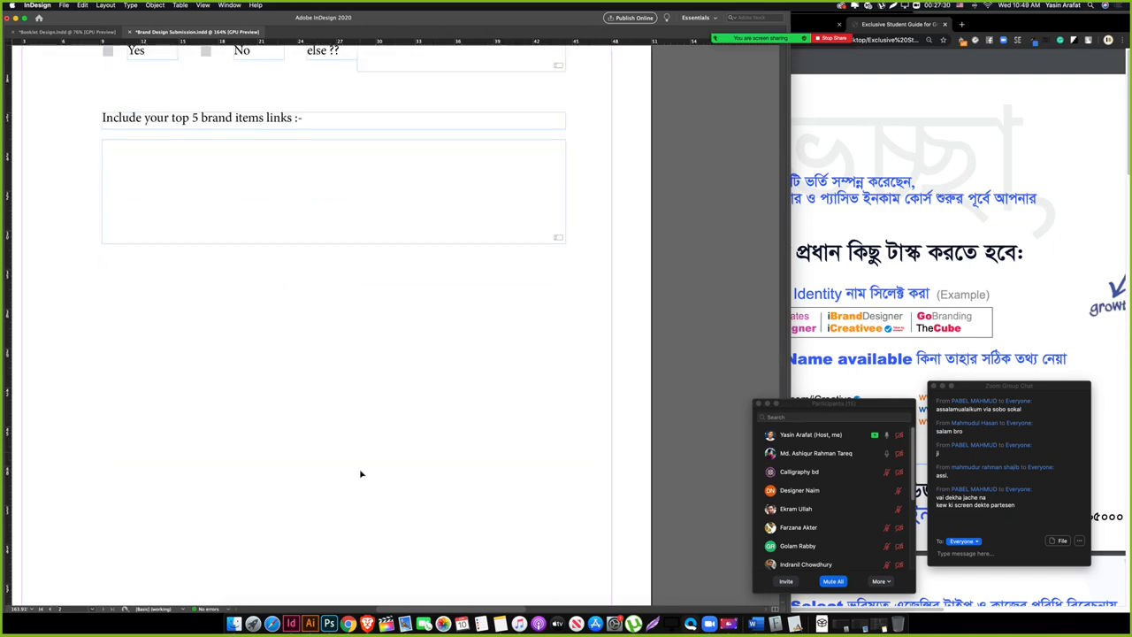
{"action": "scroll", "coordinate": [361, 473], "scroll_direction": "up", "scroll_amount": 5}
{"action": "scroll", "coordinate": [259, 429], "scroll_direction": "down", "scroll_amount": 2}
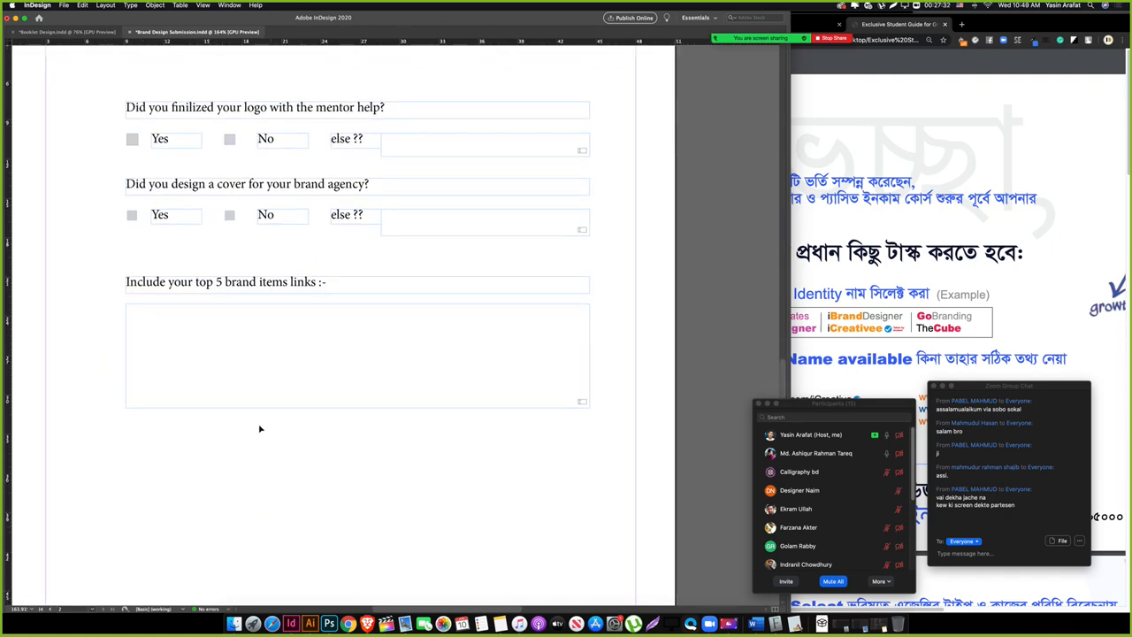
{"action": "left_click_drag", "start_coordinate": [215, 281], "coordinate": [240, 442]}
{"action": "triple_click", "coordinate": [236, 442]}
{"action": "type", "text": "W"}
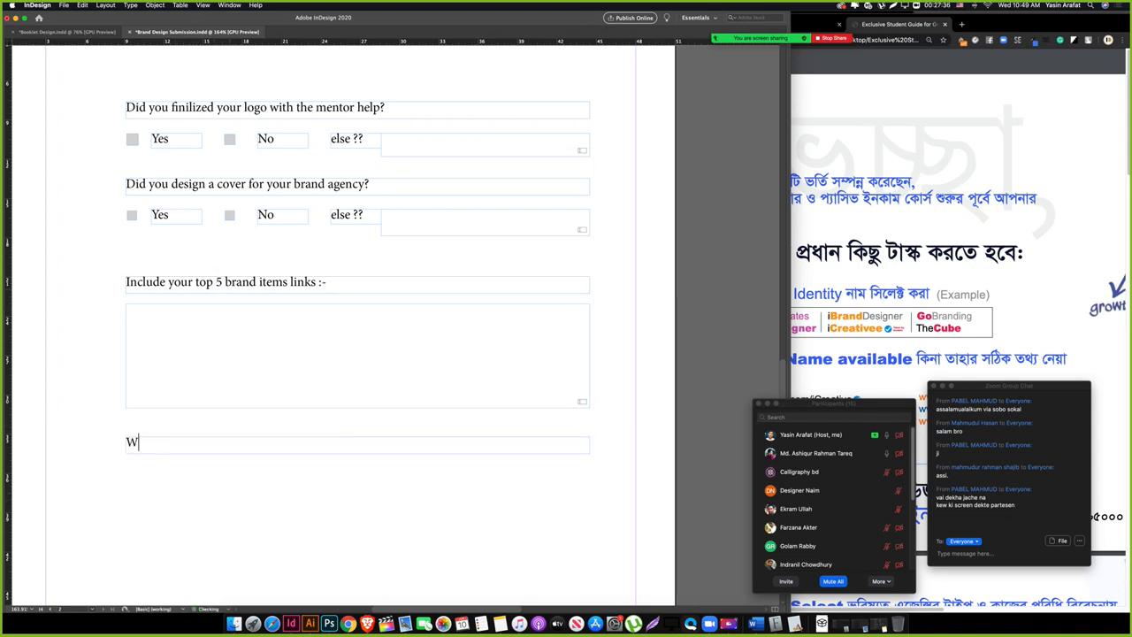
{"action": "type", "text": "hat mare"}
{"action": "type", "text": "etplaces "}
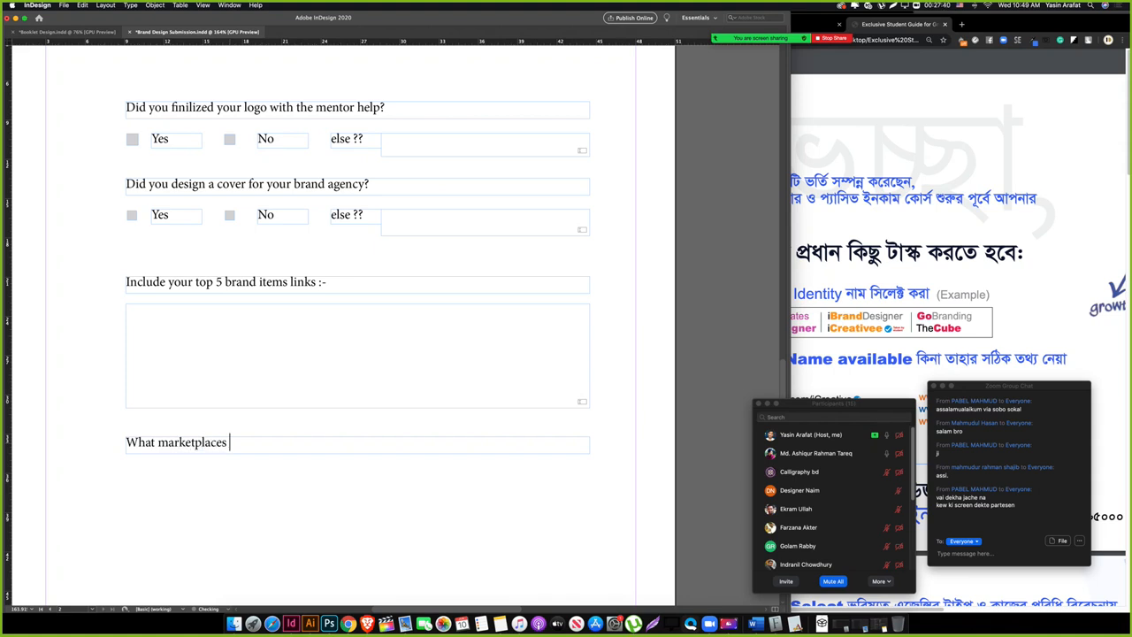
{"action": "type", "text": "you are author "}
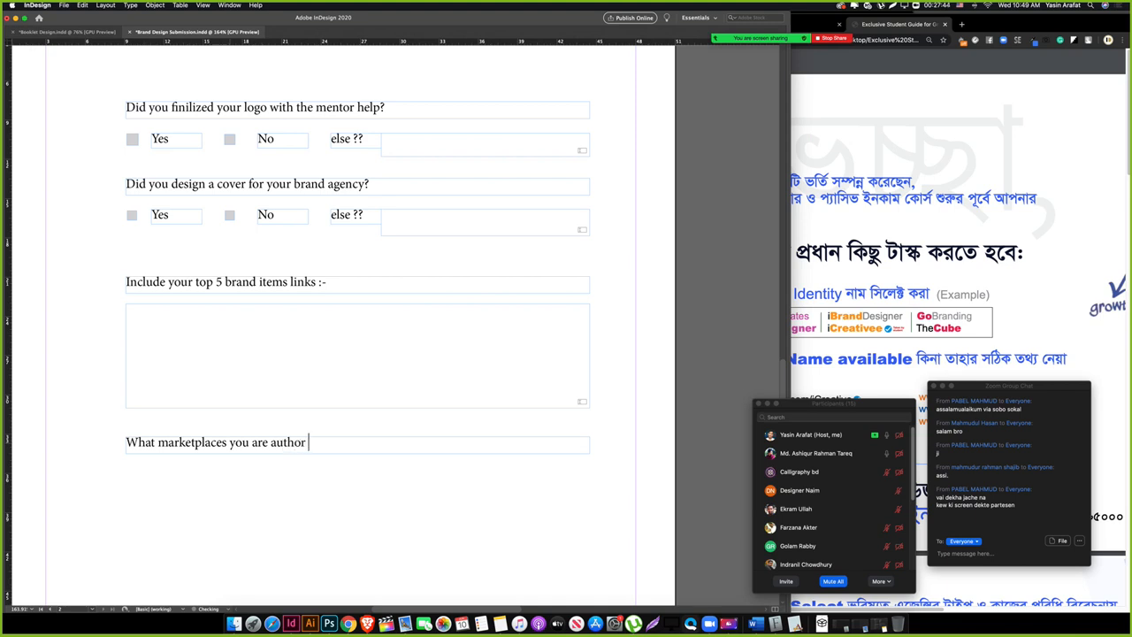
{"action": "type", "text": "now"}
{"action": "type", "text": "? "}
{"action": "type", "text": "Us"}
{"action": "type", "text": "otcamp"}
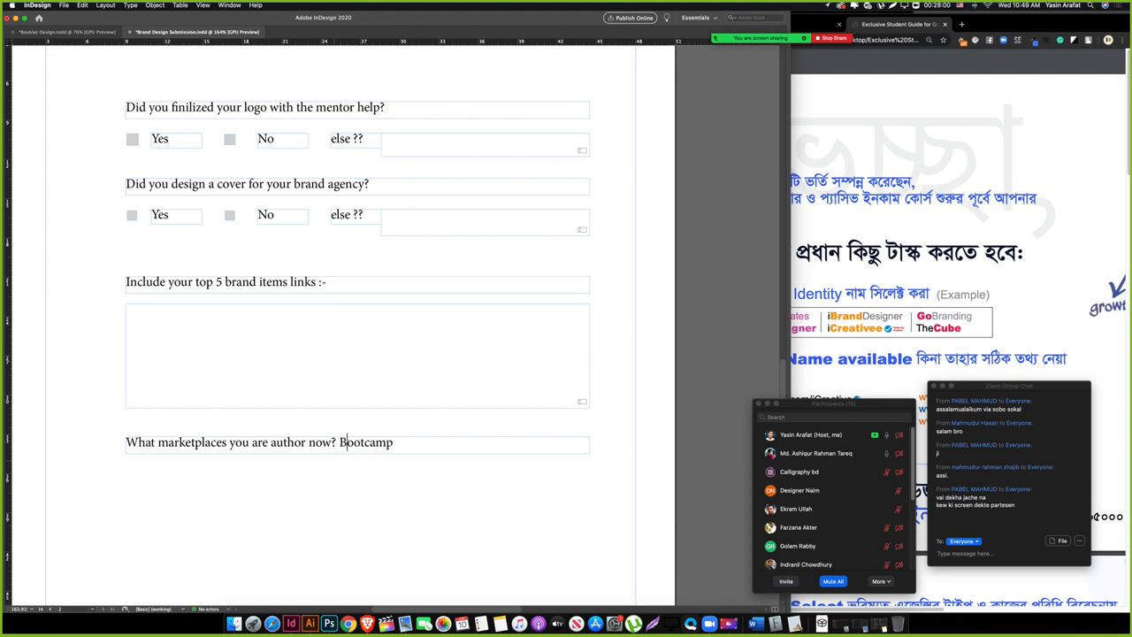
{"action": "type", "text": "ref :"}
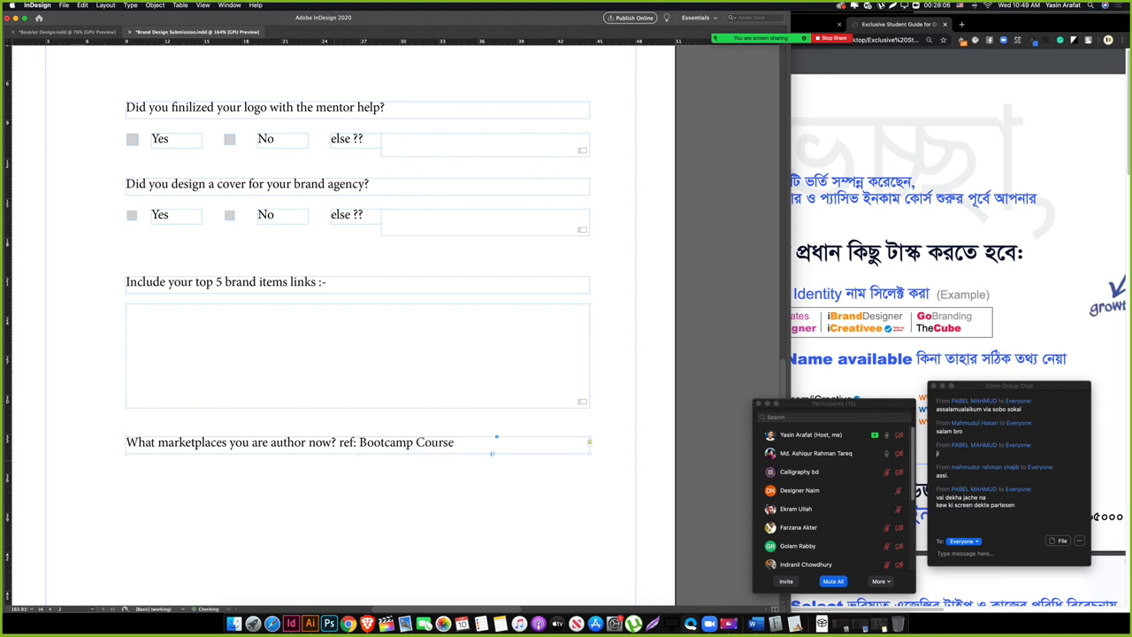
Step: Discard a trial text frame and draw a small checkbox square under the marketplaces question
{"action": "left_click_drag", "start_coordinate": [290, 515], "coordinate": [260, 404]}
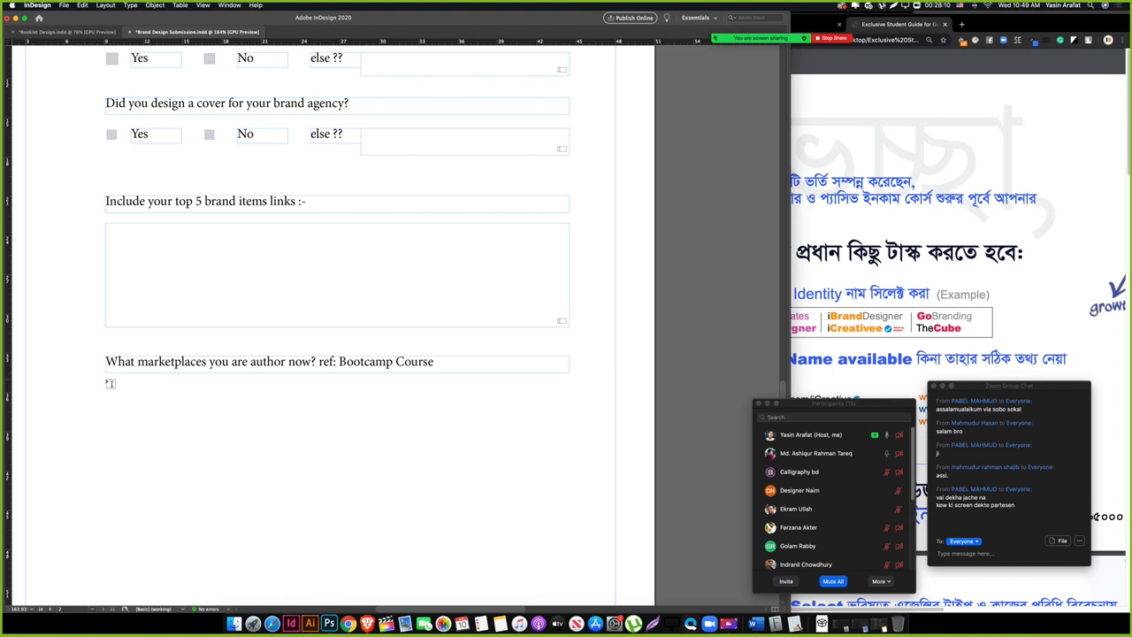
{"action": "left_click_drag", "start_coordinate": [106, 380], "coordinate": [569, 435]}
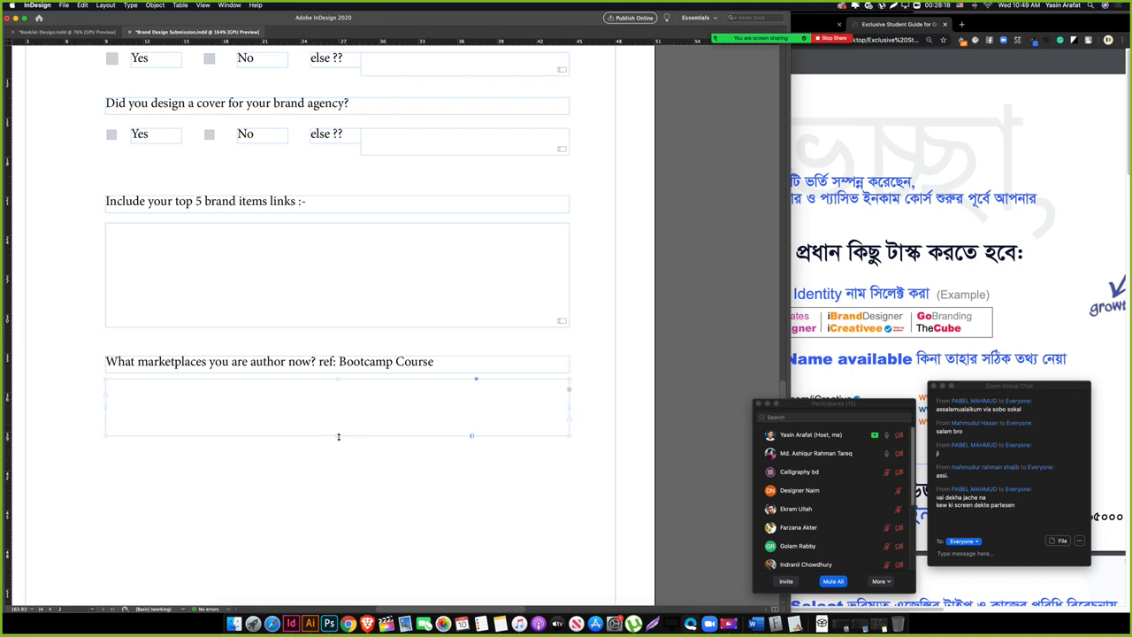
{"action": "left_click_drag", "start_coordinate": [338, 436], "coordinate": [339, 422]}
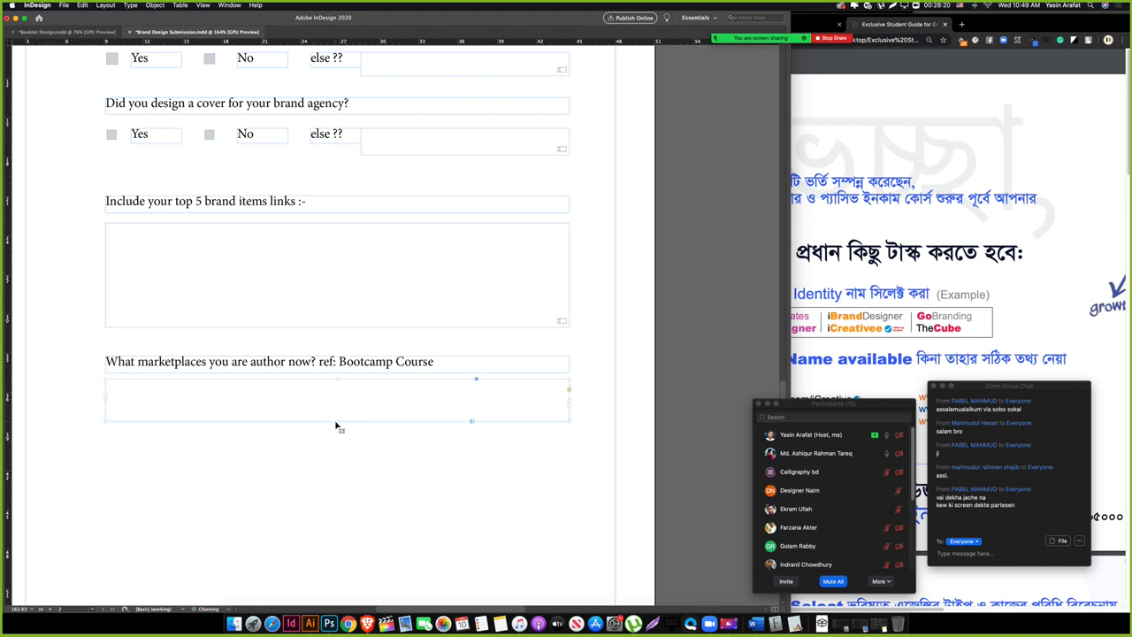
{"action": "key", "text": "super+z"}
{"action": "left_click", "coordinate": [345, 449]}
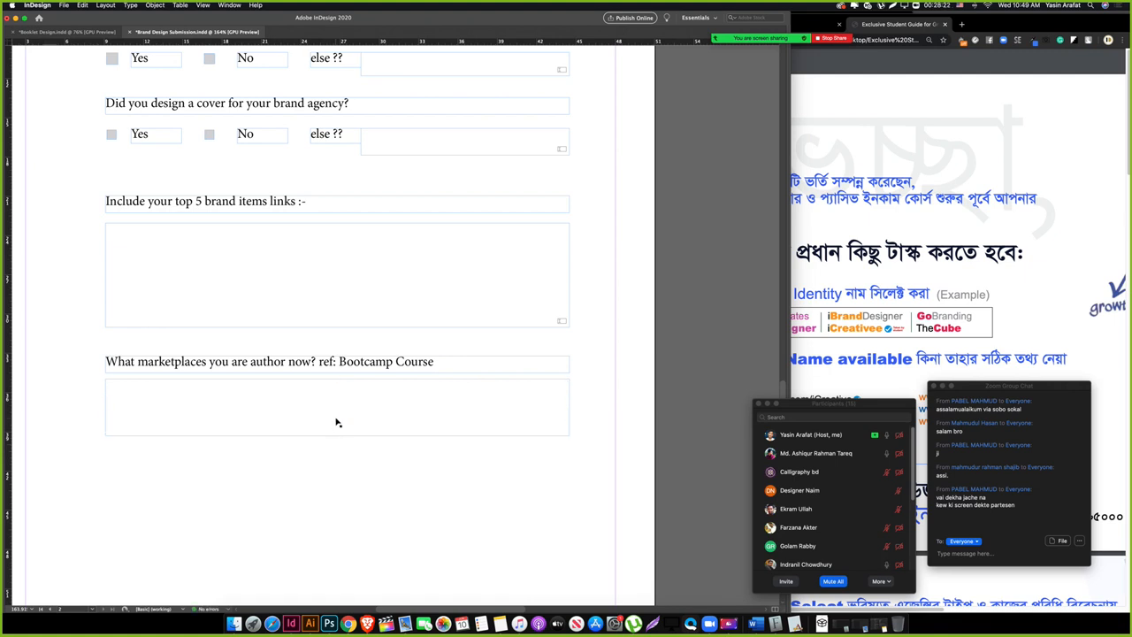
{"action": "key", "text": "Delete"}
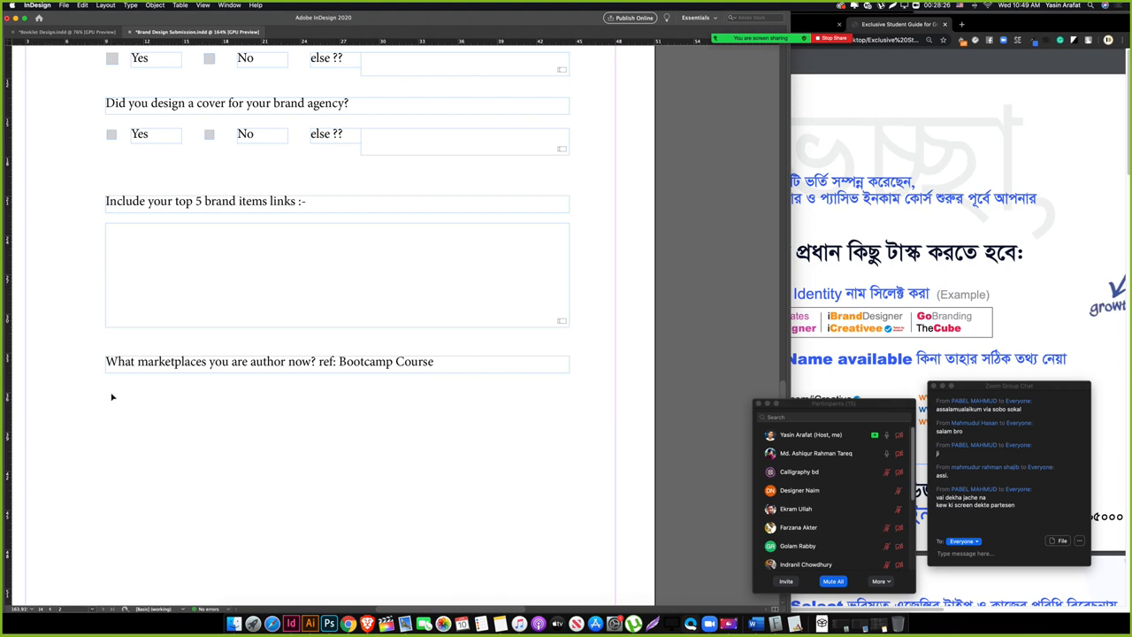
{"action": "left_click_drag", "start_coordinate": [105, 384], "coordinate": [212, 367]}
Step: Duplicate the square down and across into a three-by-three checkbox grid
{"action": "left_click", "coordinate": [60, 412]}
{"action": "left_click_drag", "start_coordinate": [197, 434], "coordinate": [180, 379]}
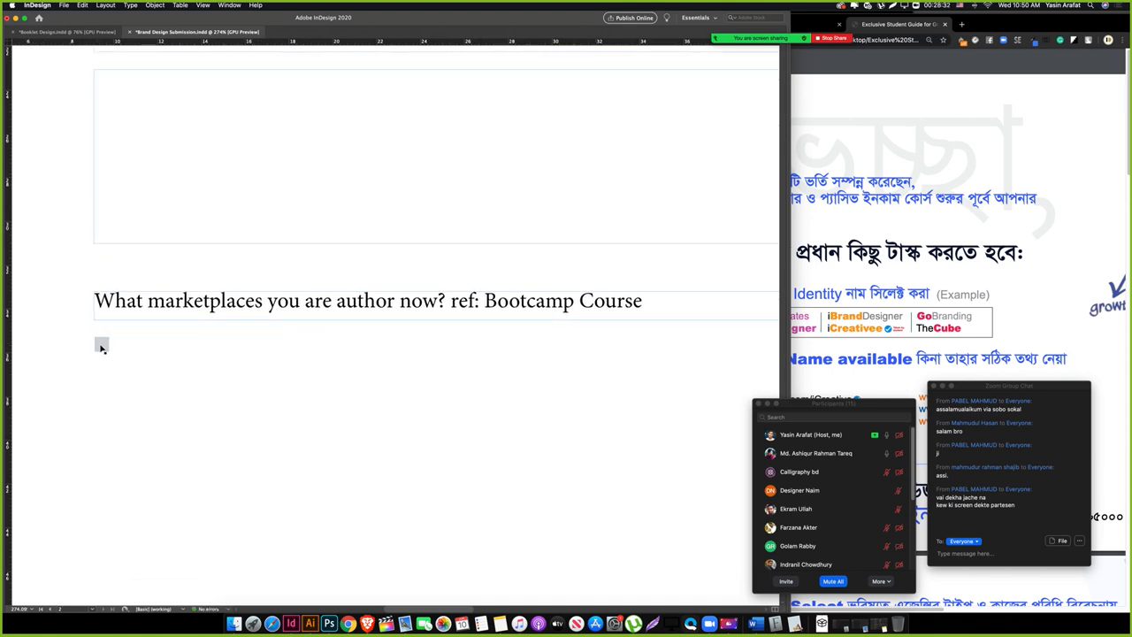
{"action": "left_click_drag", "start_coordinate": [101, 348], "coordinate": [105, 407]}
{"action": "left_click", "coordinate": [164, 421]}
{"action": "left_click_drag", "start_coordinate": [145, 437], "coordinate": [452, 353]}
{"action": "left_click", "coordinate": [564, 393]}
Step: Copy a Yes label beside the first checkbox
{"action": "scroll", "coordinate": [263, 179], "scroll_direction": "up", "scroll_amount": 3}
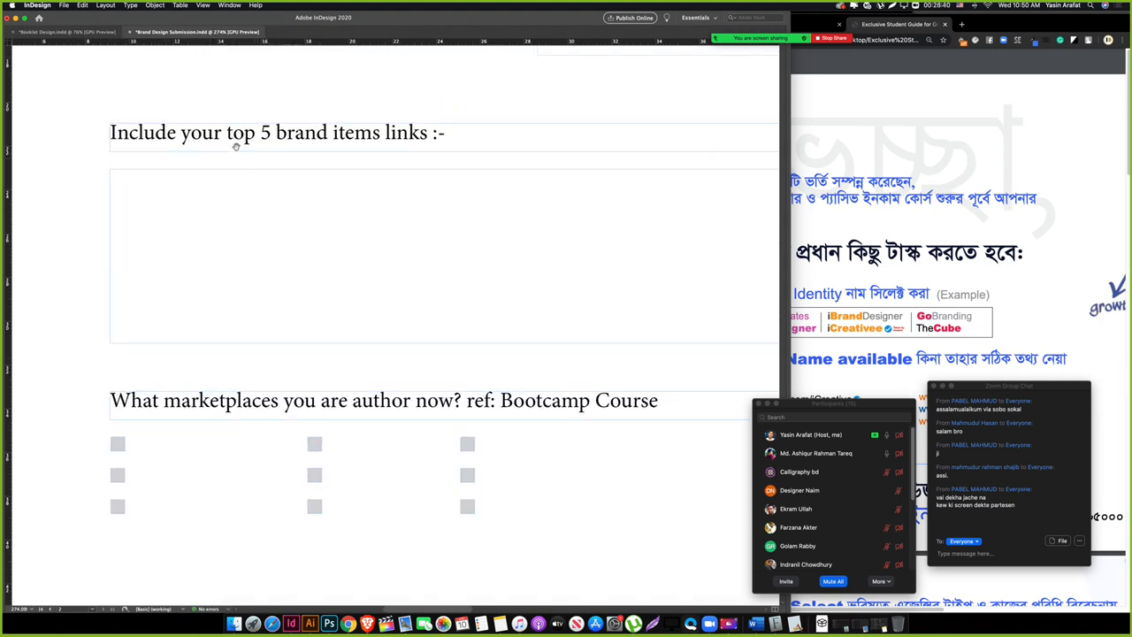
{"action": "left_click_drag", "start_coordinate": [195, 139], "coordinate": [192, 208]}
{"action": "key", "text": "super+z"}
{"action": "left_click_drag", "start_coordinate": [186, 102], "coordinate": [184, 455]}
{"action": "scroll", "coordinate": [168, 460], "scroll_direction": "down", "scroll_amount": 5}
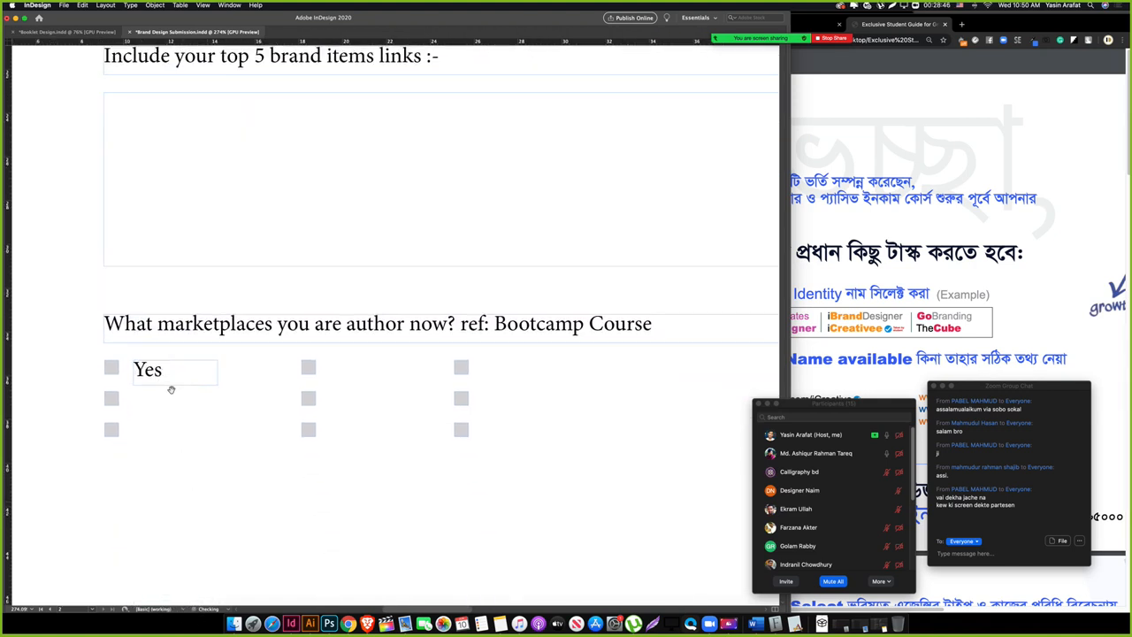
{"action": "left_click", "coordinate": [476, 624]}
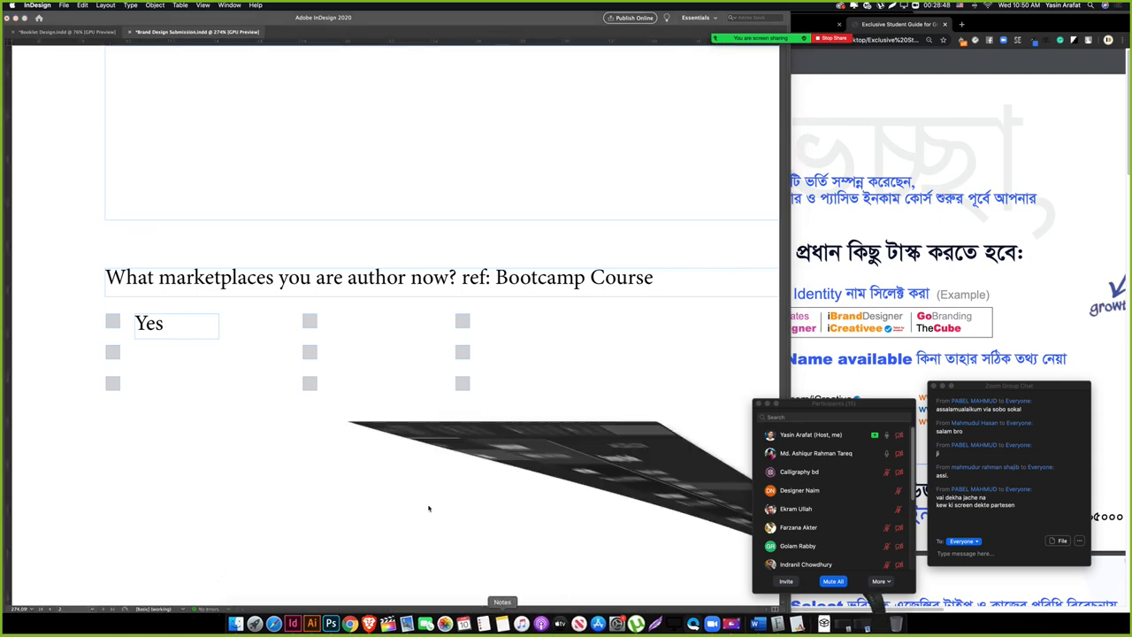
Step: Browse the notes list to the Limino brand-services note
{"action": "left_click", "coordinate": [225, 409]}
{"action": "key", "text": "Down"}
{"action": "key", "text": "Down"}
{"action": "key", "text": "Down"}
{"action": "key", "text": "Down"}
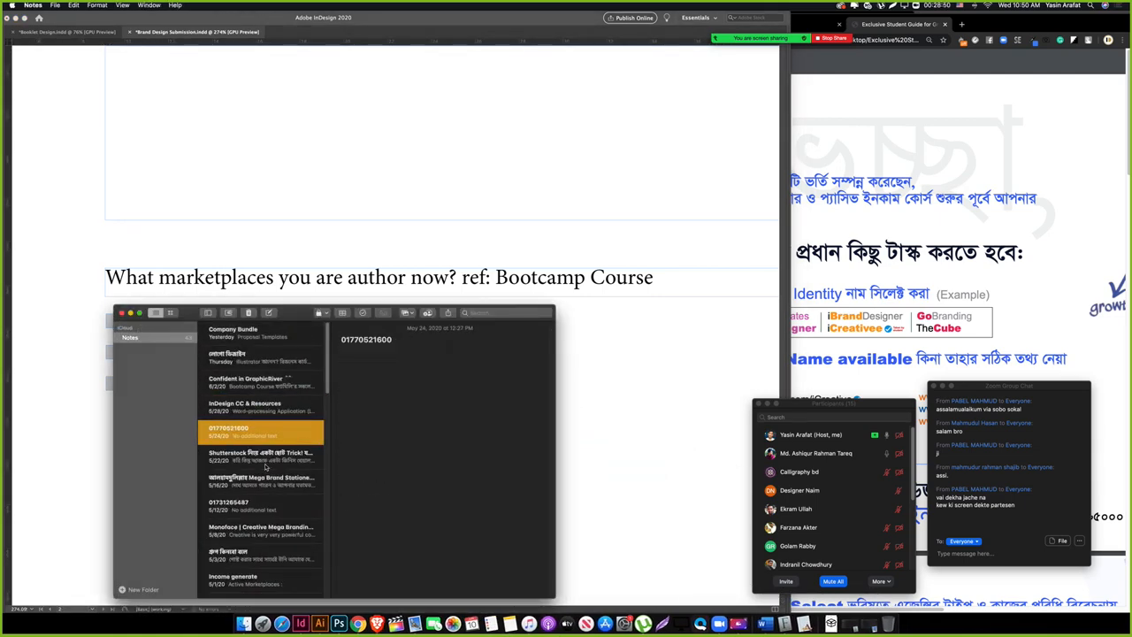
{"action": "key", "text": "Down"}
{"action": "key", "text": "Down"}
{"action": "key", "text": "Down"}
{"action": "key", "text": "Down"}
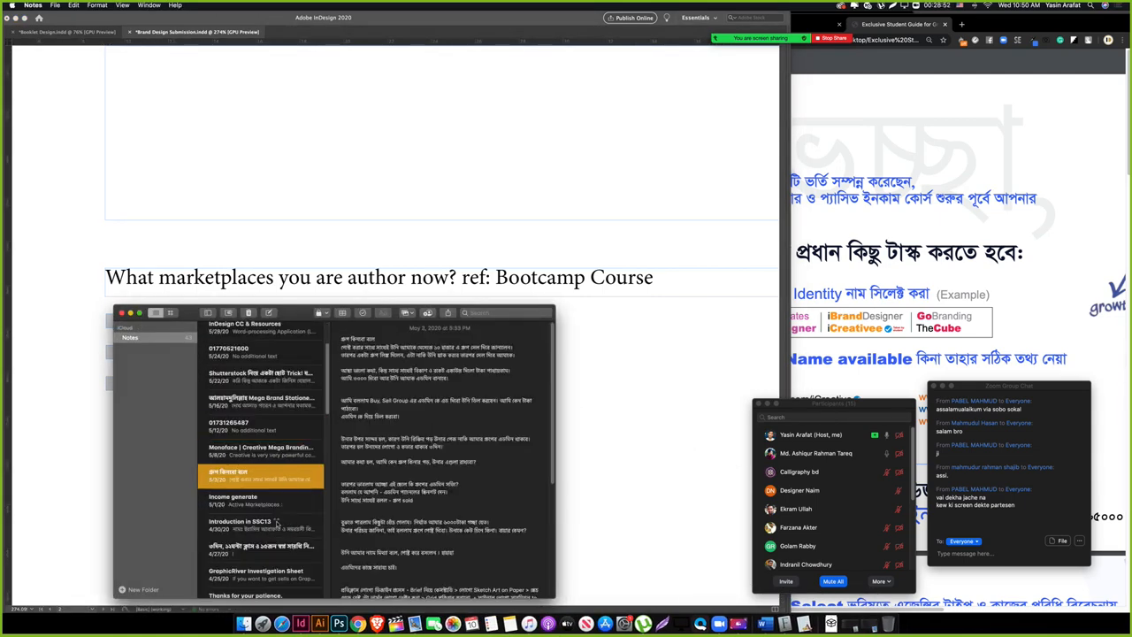
{"action": "scroll", "coordinate": [285, 542], "scroll_direction": "down", "scroll_amount": 3}
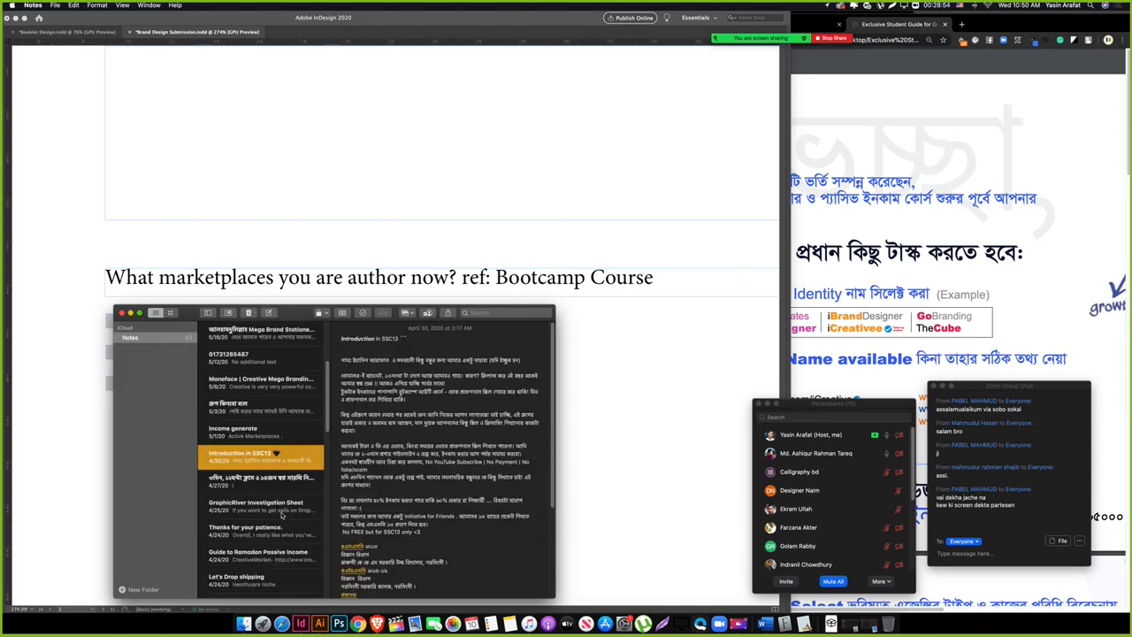
{"action": "left_click", "coordinate": [282, 514]}
{"action": "key", "text": "Down"}
{"action": "key", "text": "Up"}
{"action": "scroll", "coordinate": [290, 522], "scroll_direction": "down", "scroll_amount": 2}
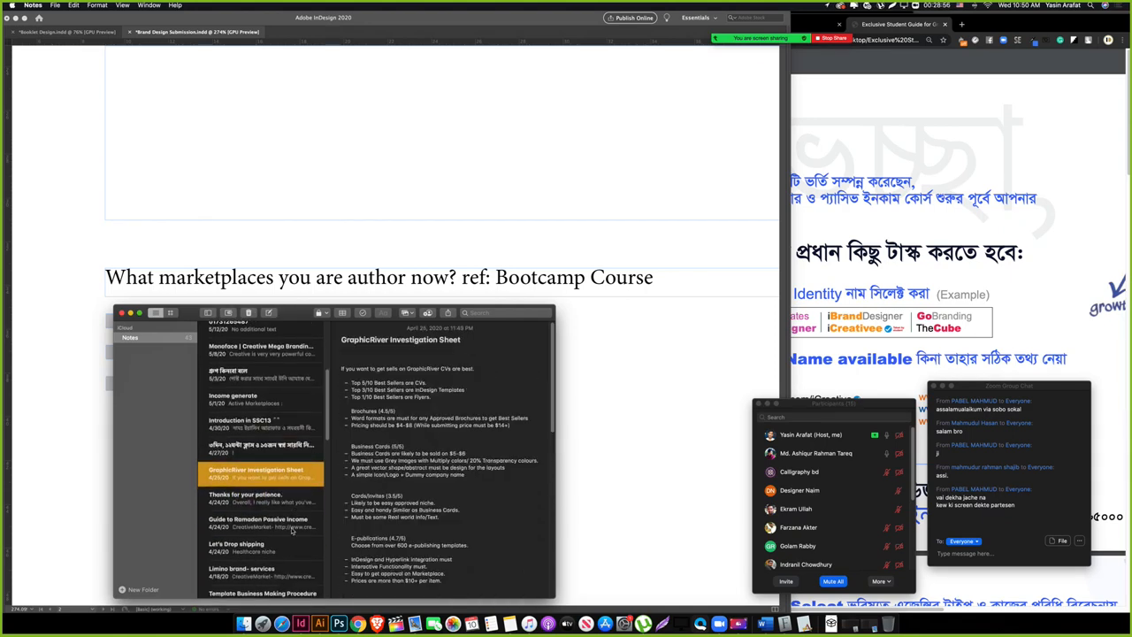
{"action": "scroll", "coordinate": [292, 529], "scroll_direction": "down", "scroll_amount": 2}
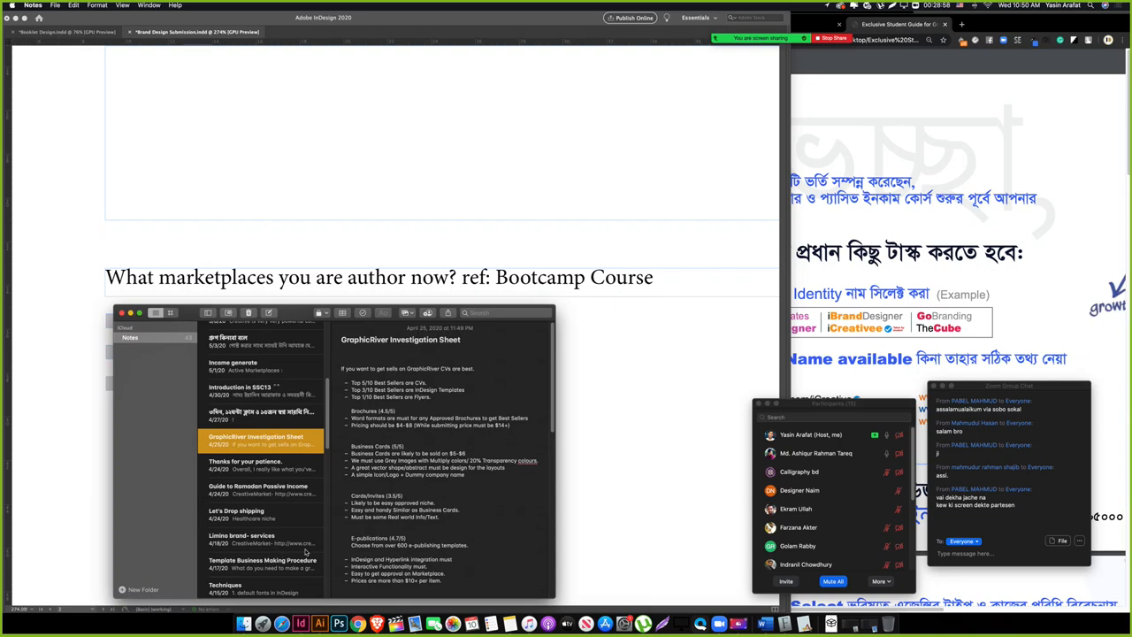
{"action": "scroll", "coordinate": [306, 552], "scroll_direction": "down", "scroll_amount": 1}
{"action": "left_click", "coordinate": [290, 532]}
Step: Select the note's numbered marketplace list and switch back to InDesign
{"action": "scroll", "coordinate": [450, 532], "scroll_direction": "down", "scroll_amount": 2}
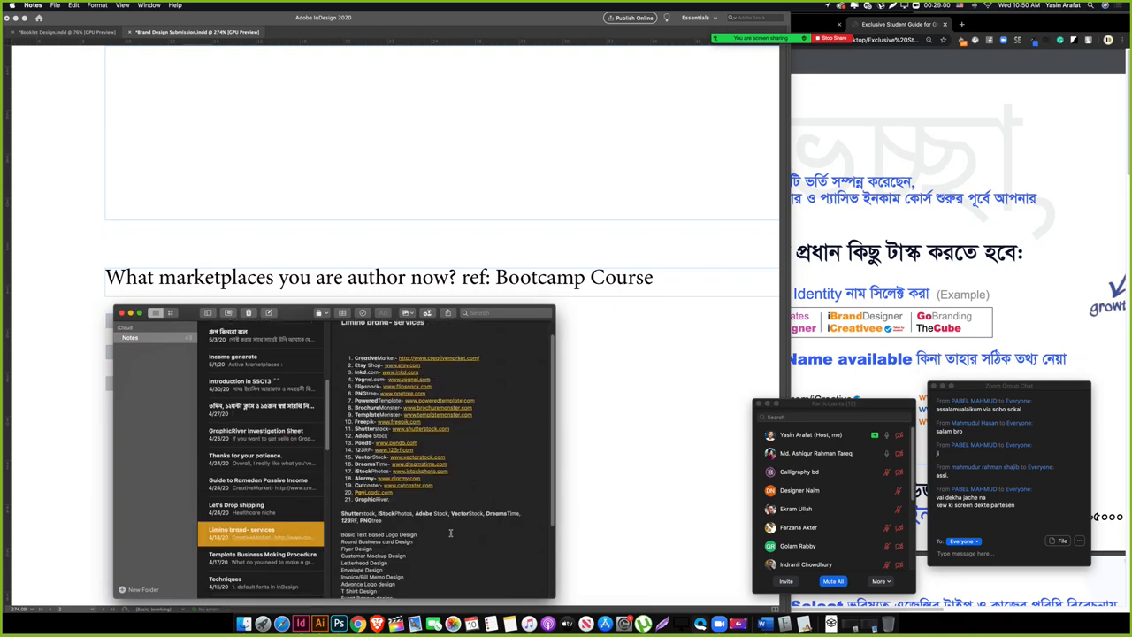
{"action": "scroll", "coordinate": [448, 539], "scroll_direction": "down", "scroll_amount": 4}
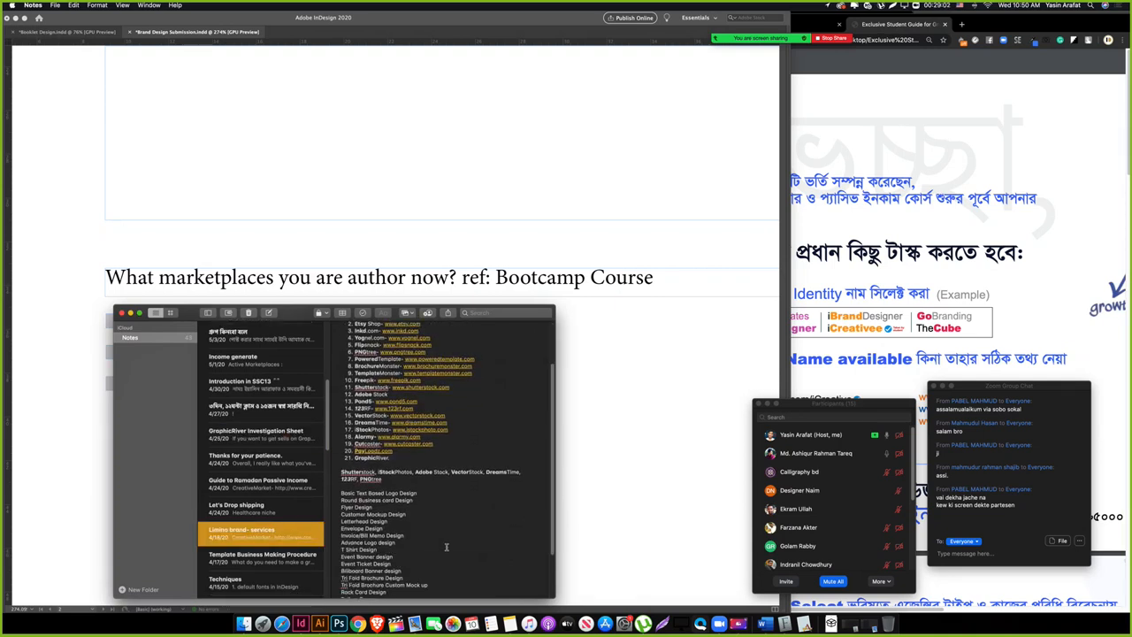
{"action": "scroll", "coordinate": [447, 546], "scroll_direction": "down", "scroll_amount": 8}
{"action": "scroll", "coordinate": [425, 538], "scroll_direction": "up", "scroll_amount": 12}
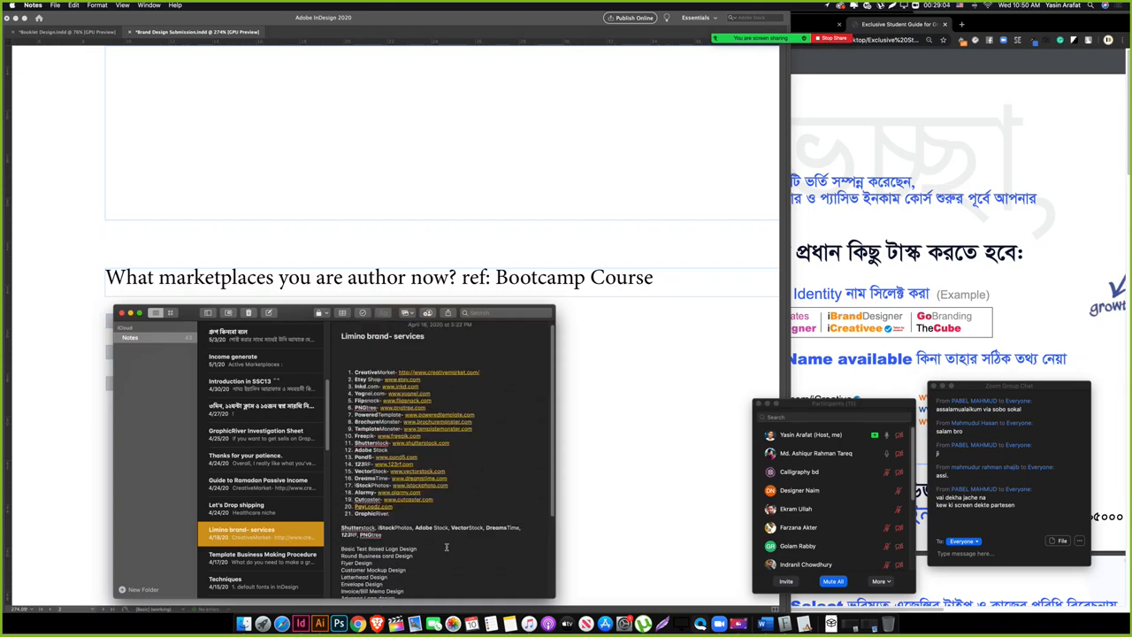
{"action": "left_click", "coordinate": [393, 522]}
{"action": "left_click_drag", "start_coordinate": [393, 516], "coordinate": [311, 375]}
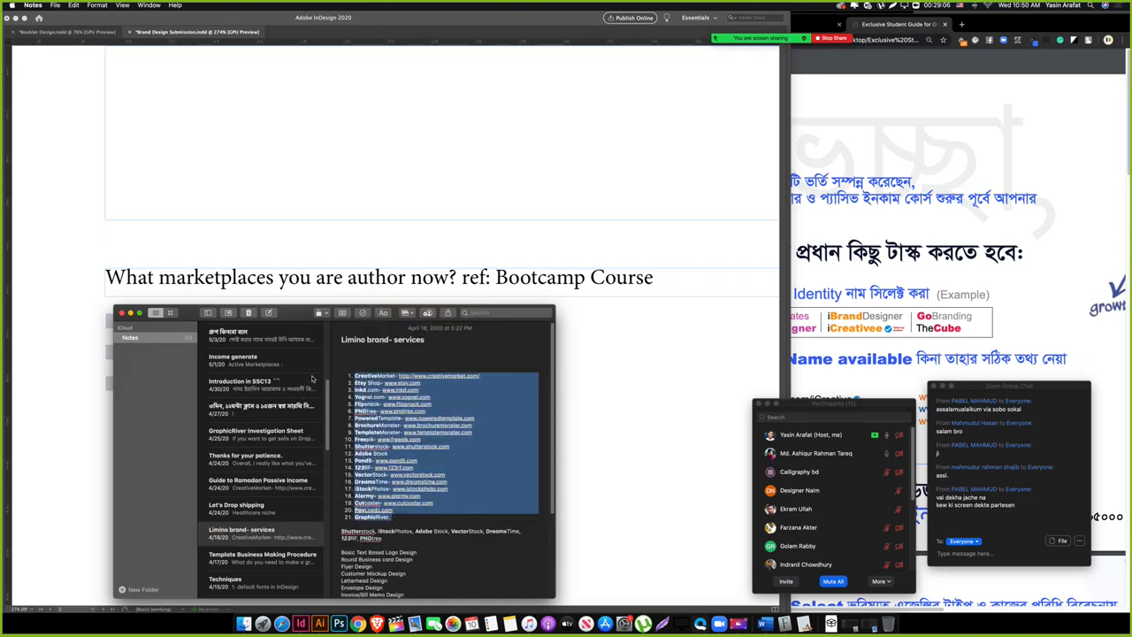
{"action": "left_click", "coordinate": [121, 313]}
{"action": "left_click", "coordinate": [313, 381]}
{"action": "scroll", "coordinate": [313, 381], "scroll_direction": "down", "scroll_amount": 3}
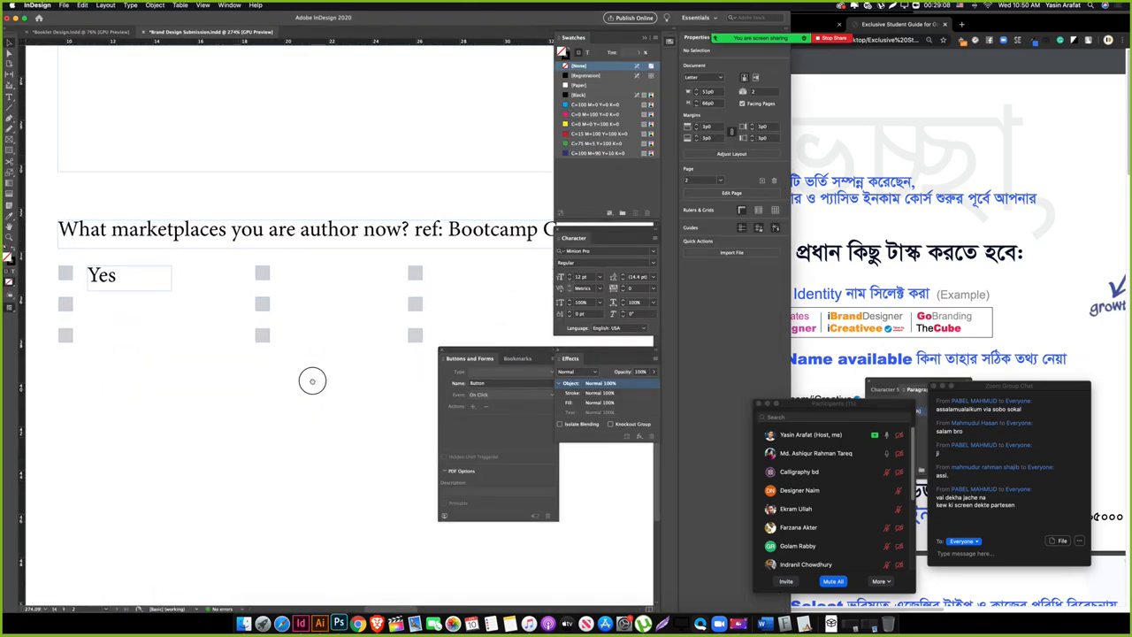
Step: Copy the Yes label below the checkboxes, enlarge it, and paste in the marketplace list
{"action": "left_click", "coordinate": [193, 294]}
{"action": "left_click_drag", "start_coordinate": [194, 296], "coordinate": [167, 359]}
{"action": "key", "text": "Tab"}
{"action": "left_click_drag", "start_coordinate": [282, 371], "coordinate": [713, 523]}
{"action": "double_click", "coordinate": [212, 361]}
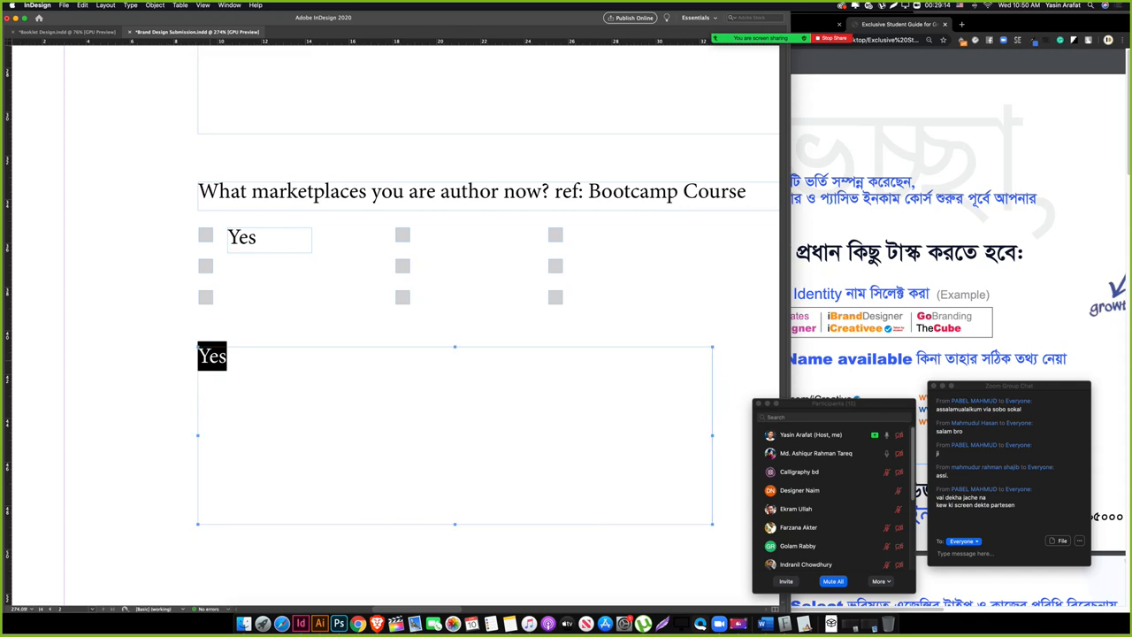
{"action": "key", "text": "cmd+v"}
{"action": "left_click_drag", "start_coordinate": [407, 409], "coordinate": [374, 502]}
{"action": "key", "text": "Tab"}
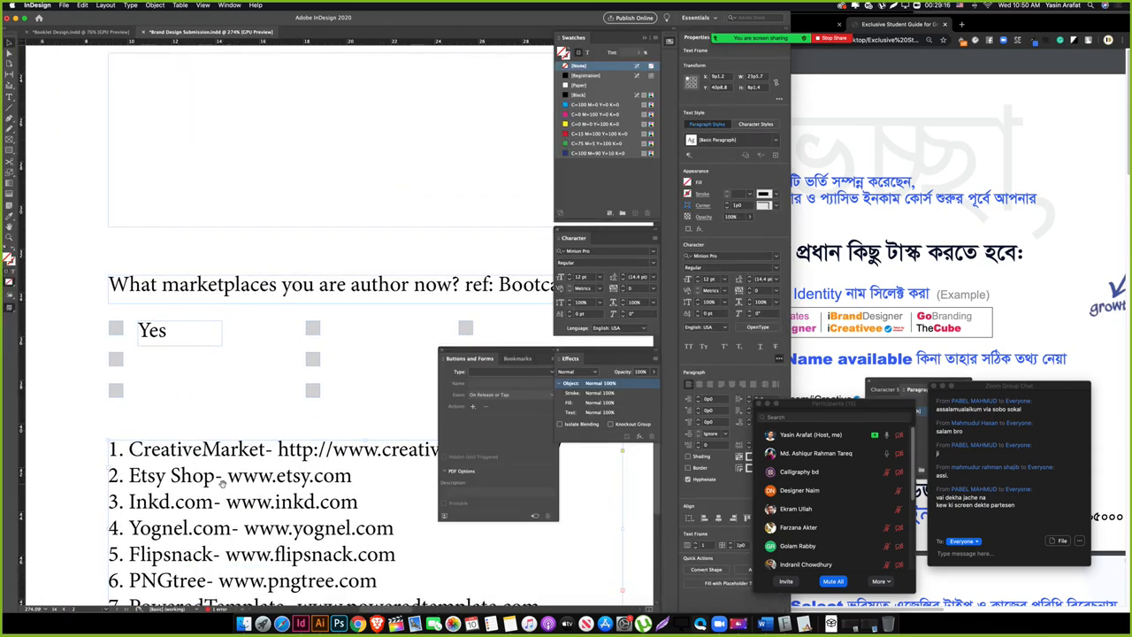
Step: Move CreativeMarket from the list into the first label, widen it, and duplicate it below
{"action": "double_click", "coordinate": [222, 450]}
{"action": "left_click_drag", "start_coordinate": [266, 450], "coordinate": [131, 451]}
{"action": "key", "text": "cmd+x"}
{"action": "double_click", "coordinate": [152, 330]}
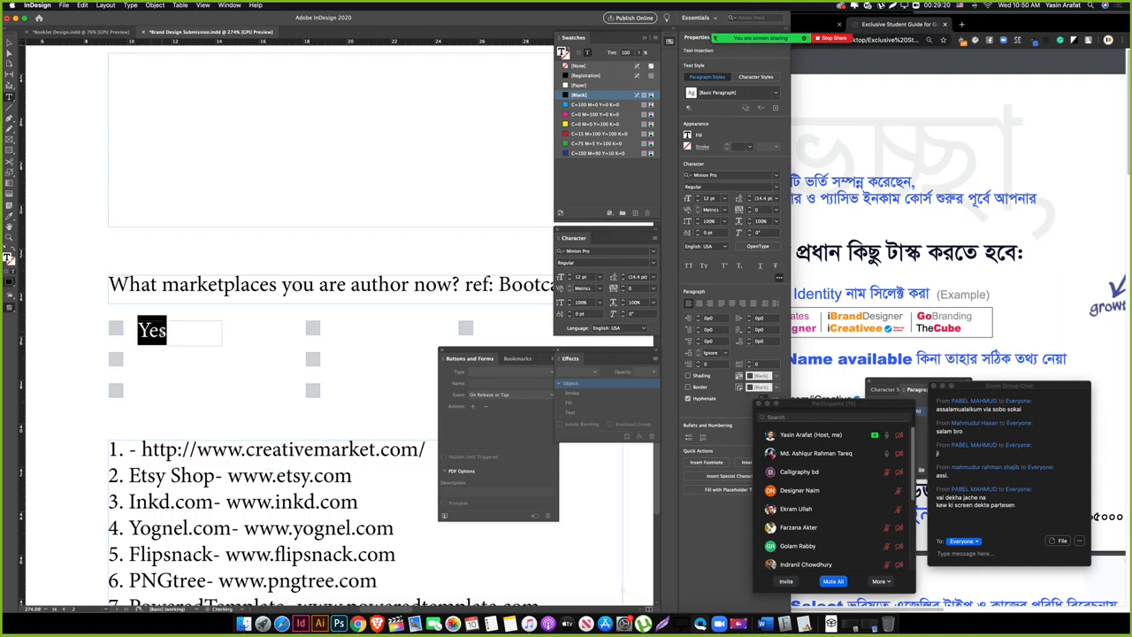
{"action": "key", "text": "cmd+v"}
{"action": "key", "text": "Escape"}
{"action": "left_click_drag", "start_coordinate": [223, 344], "coordinate": [301, 345]}
{"action": "left_click", "coordinate": [186, 364]}
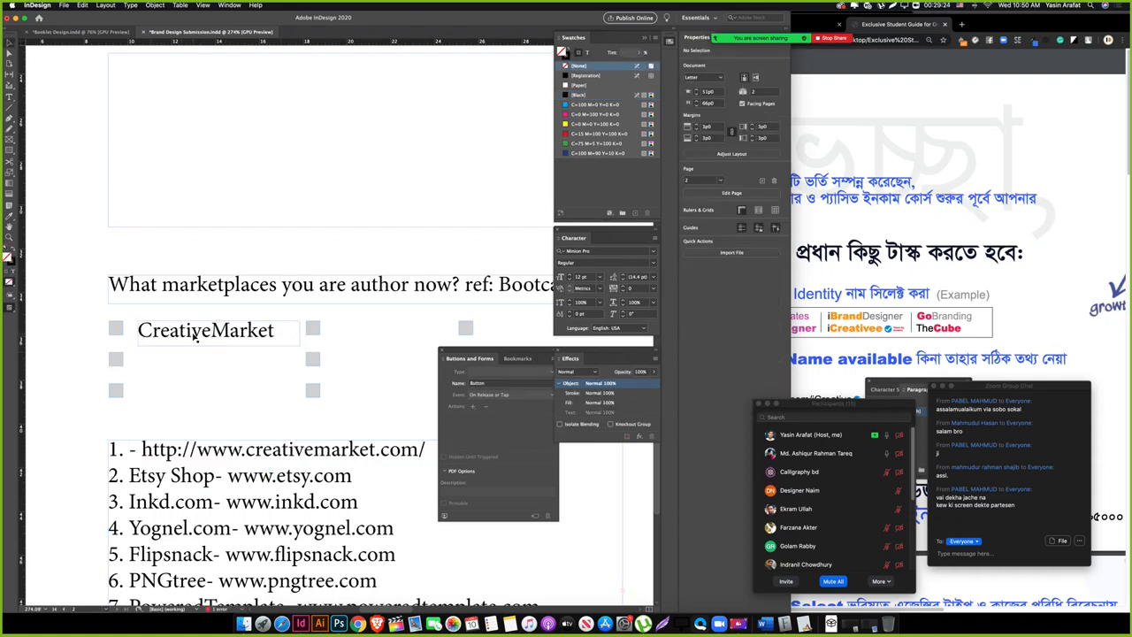
{"action": "left_click_drag", "start_coordinate": [195, 336], "coordinate": [191, 369], "text": "alt"}
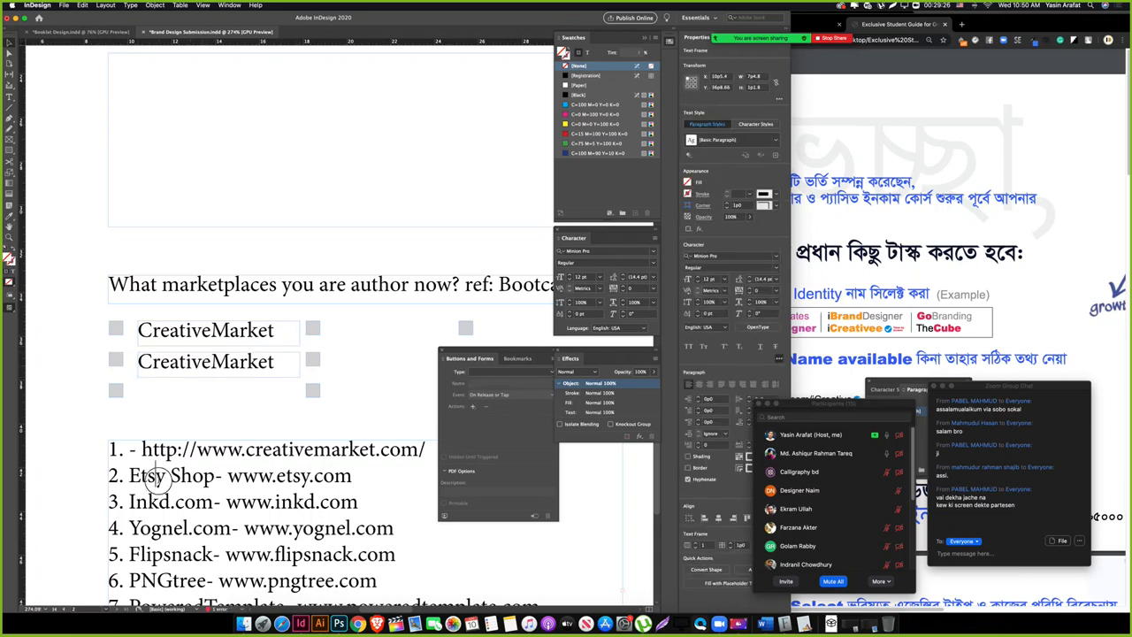
Step: Label the second and third checkboxes Etsy Shop and Inkd.com using names from the list
{"action": "double_click", "coordinate": [159, 478]}
{"action": "left_click_drag", "start_coordinate": [217, 477], "coordinate": [130, 476]}
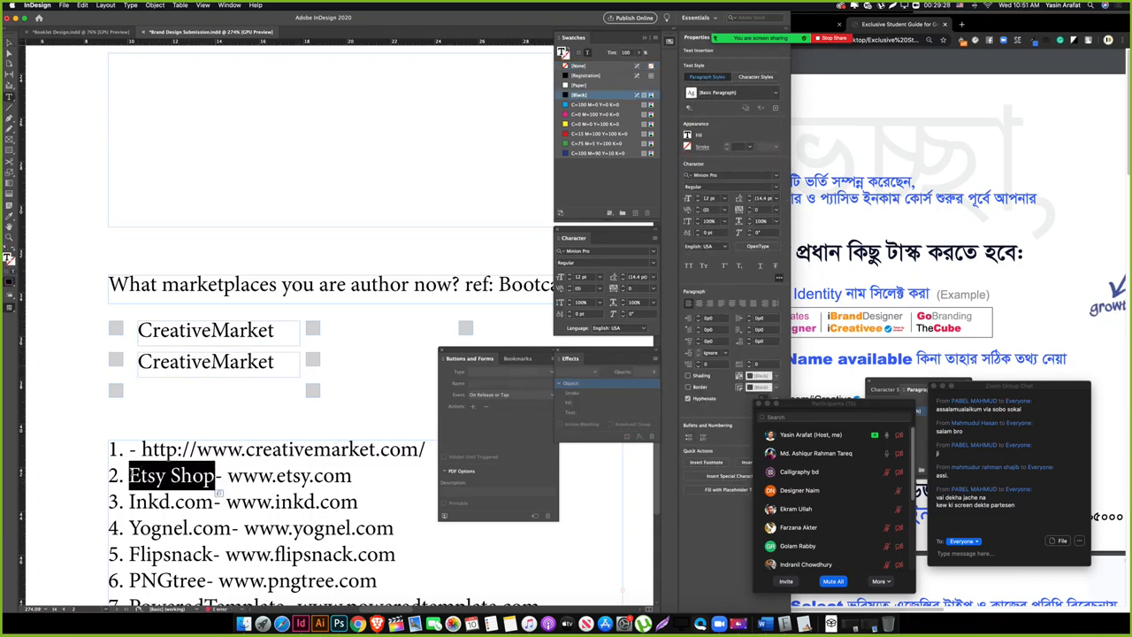
{"action": "left_click", "coordinate": [210, 363]}
{"action": "double_click", "coordinate": [211, 364]}
{"action": "key", "text": "ctrl+v"}
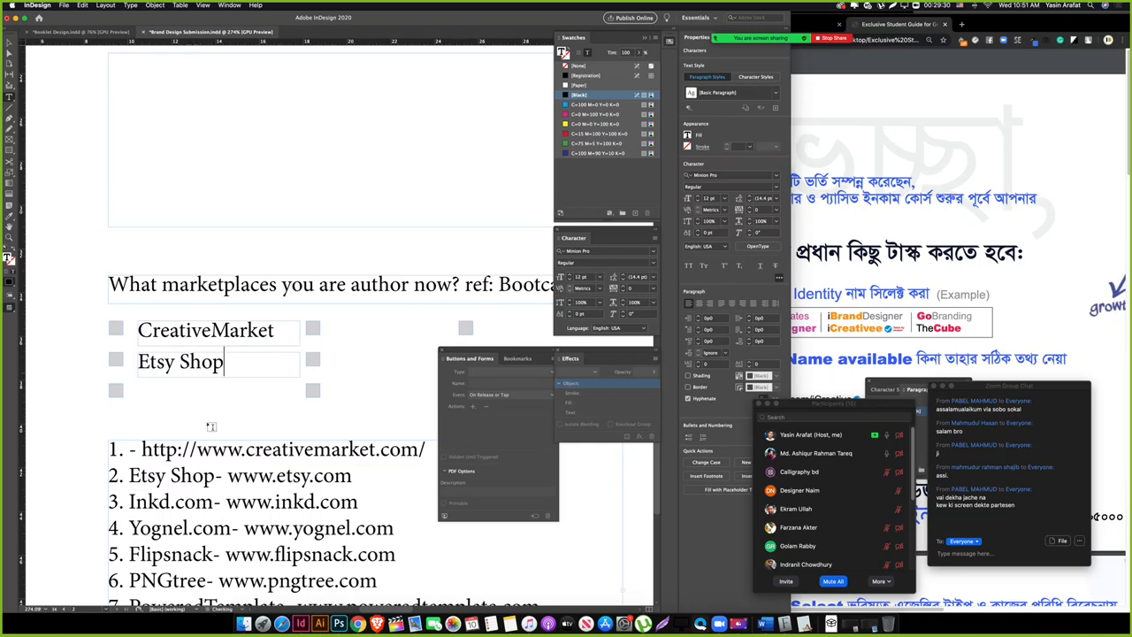
{"action": "key", "text": "Escape"}
{"action": "left_click_drag", "start_coordinate": [196, 366], "coordinate": [197, 399], "text": "alt"}
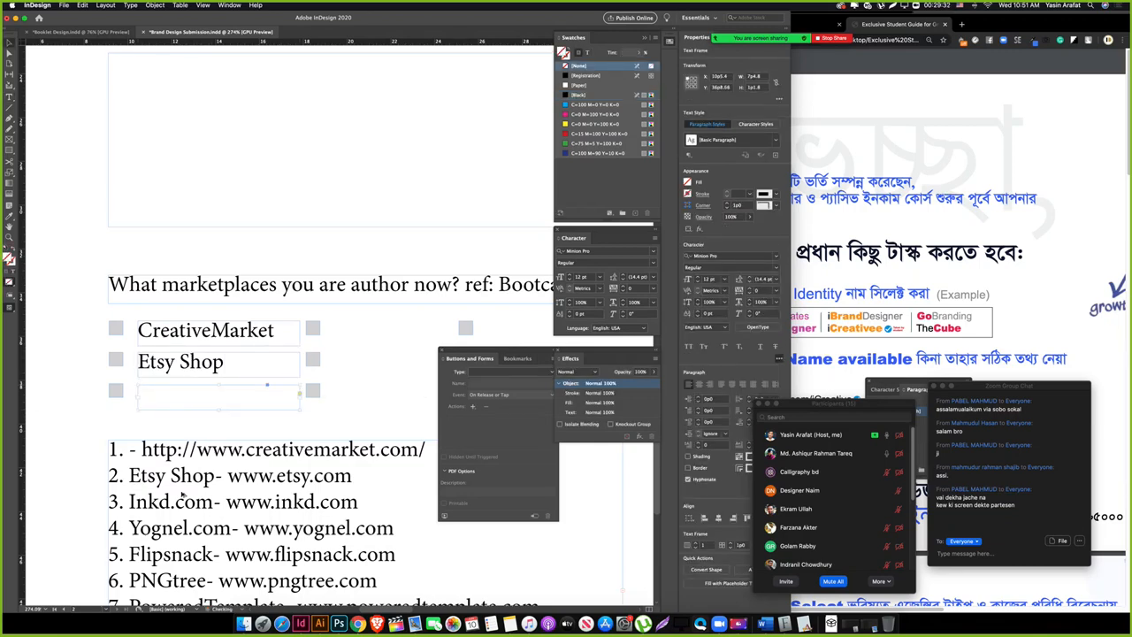
{"action": "double_click", "coordinate": [146, 501]}
{"action": "left_click_drag", "start_coordinate": [214, 502], "coordinate": [130, 502]}
{"action": "triple_click", "coordinate": [199, 394]}
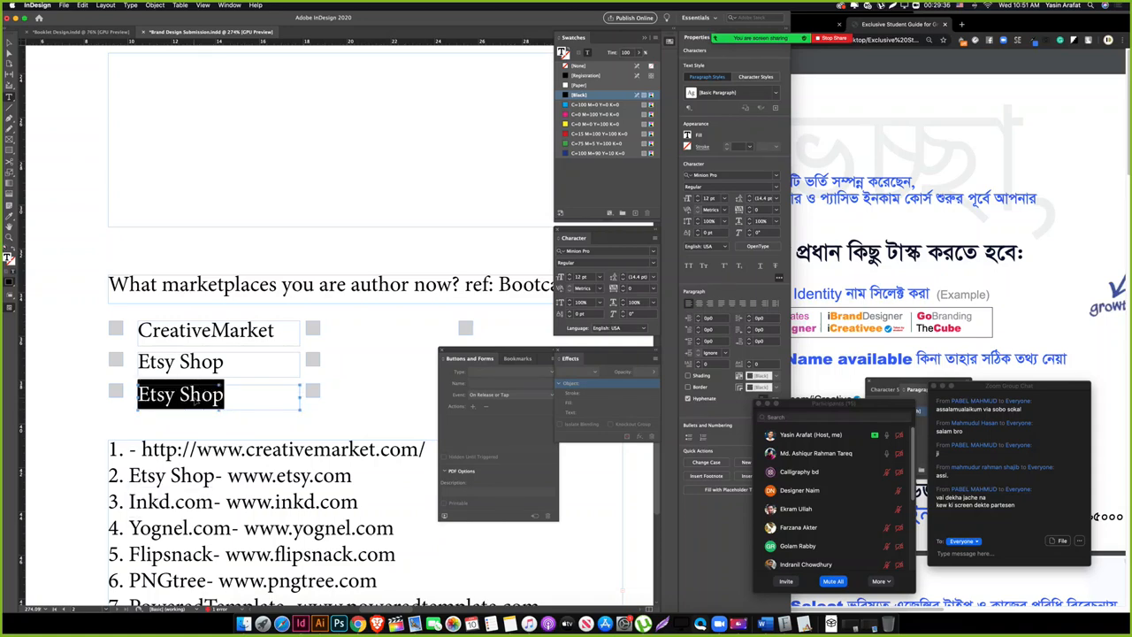
{"action": "key", "text": "ctrl+v"}
{"action": "key", "text": "Escape"}
Step: Duplicate the three labels into the second column and retype its top label as PNGtree
{"action": "scroll", "coordinate": [270, 407], "scroll_direction": "right", "scroll_amount": 2}
{"action": "double_click", "coordinate": [125, 513]}
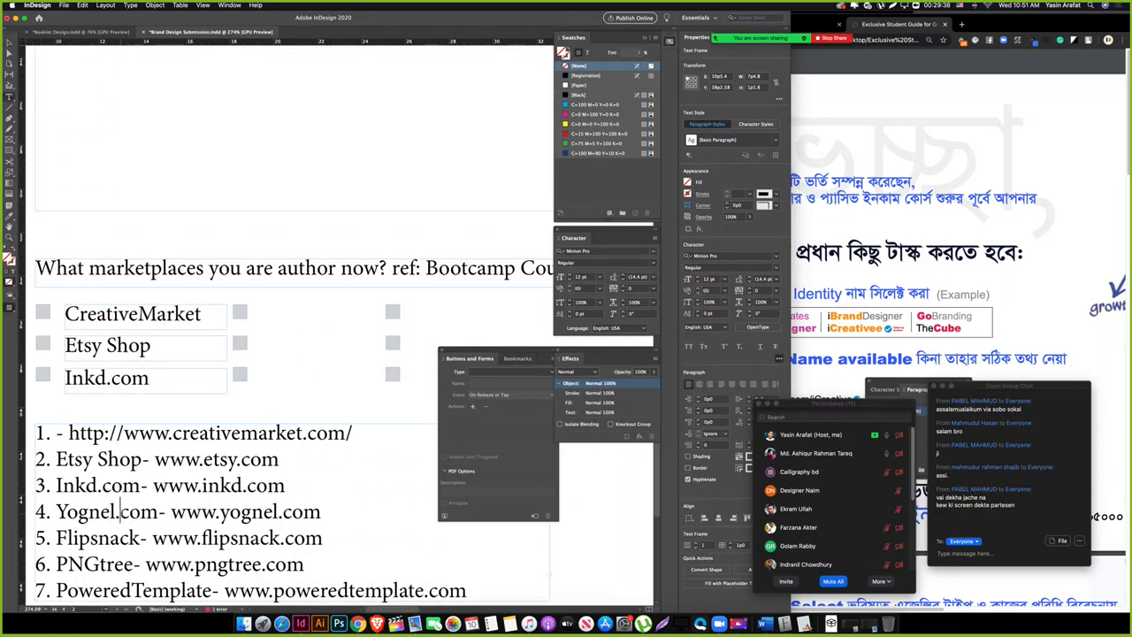
{"action": "scroll", "coordinate": [140, 541], "scroll_direction": "down", "scroll_amount": 1}
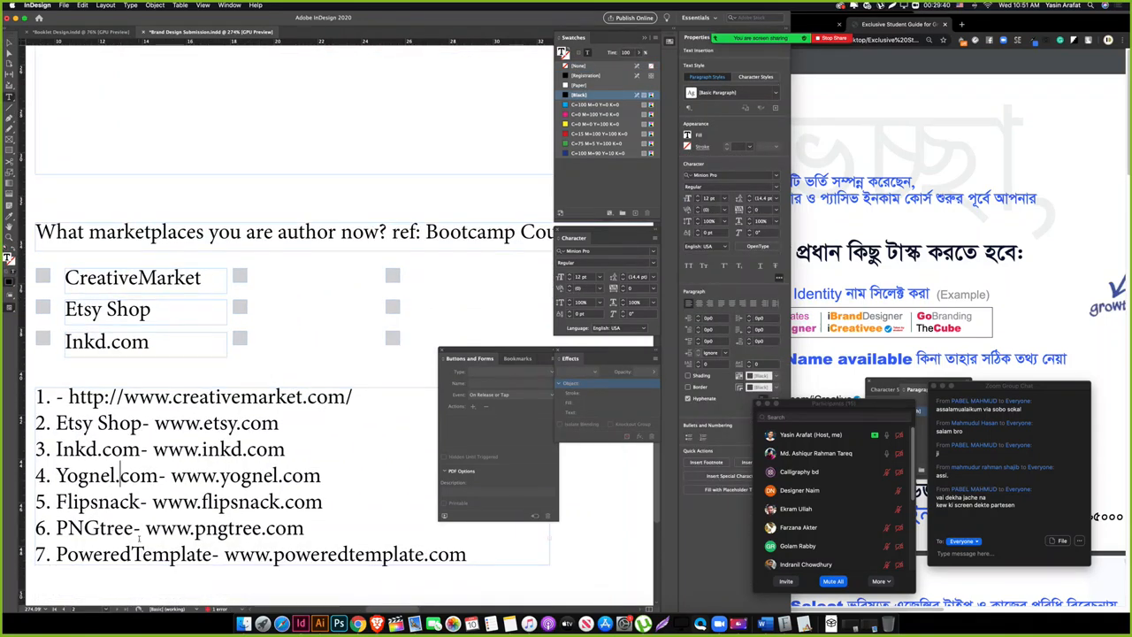
{"action": "left_click_drag", "start_coordinate": [133, 527], "coordinate": [55, 528]}
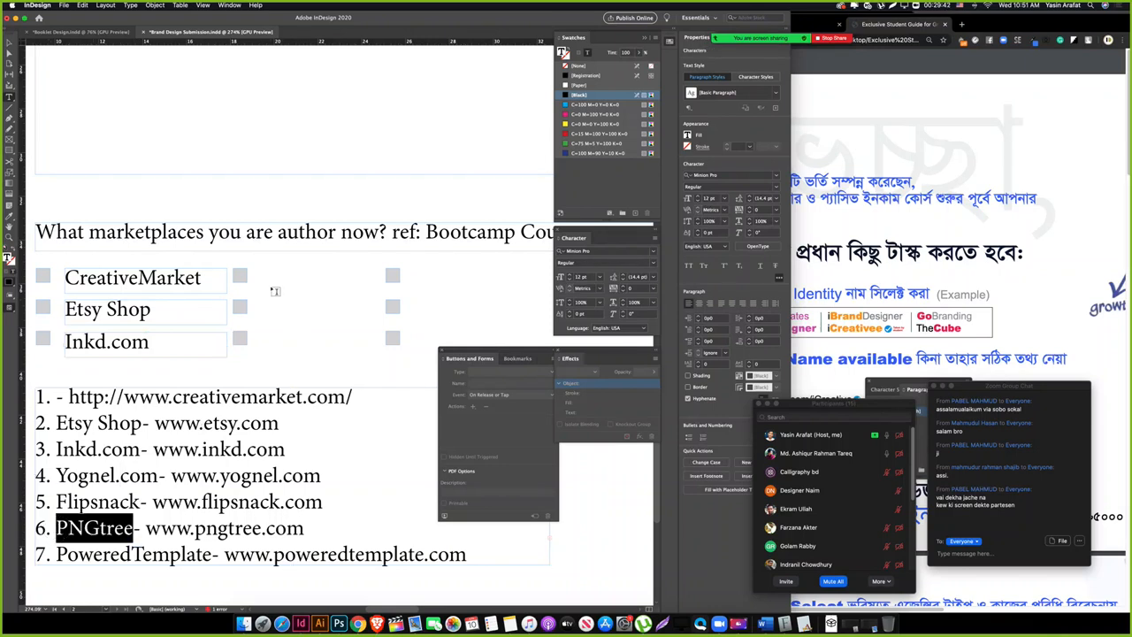
{"action": "key", "text": "Escape"}
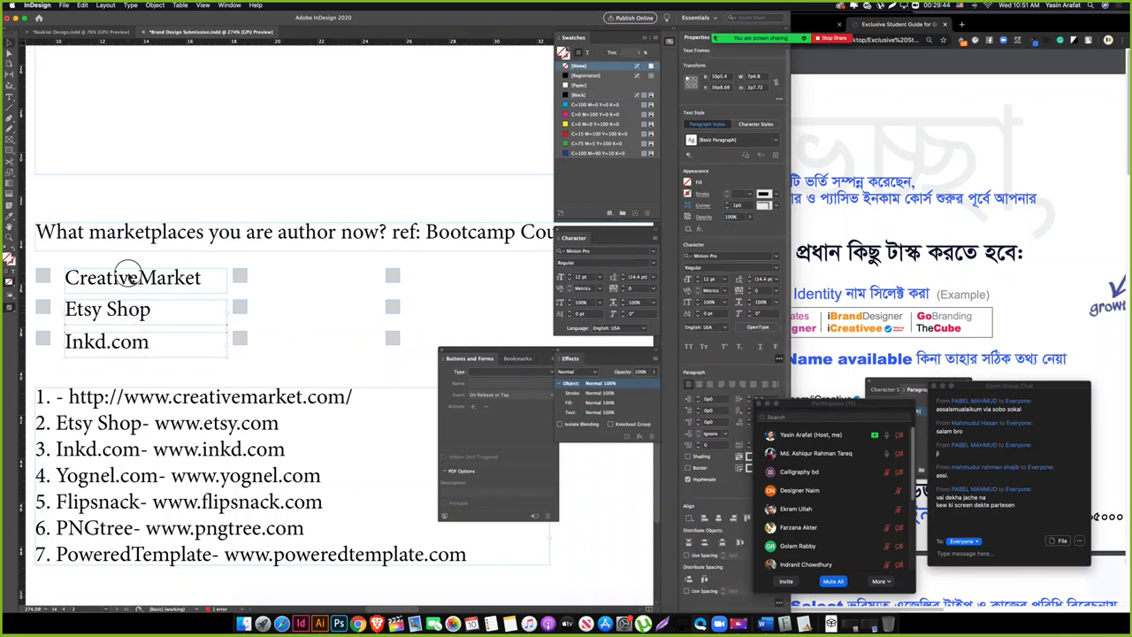
{"action": "left_click_drag", "start_coordinate": [151, 316], "coordinate": [304, 328]}
{"action": "scroll", "coordinate": [303, 354], "scroll_direction": "right", "scroll_amount": 3}
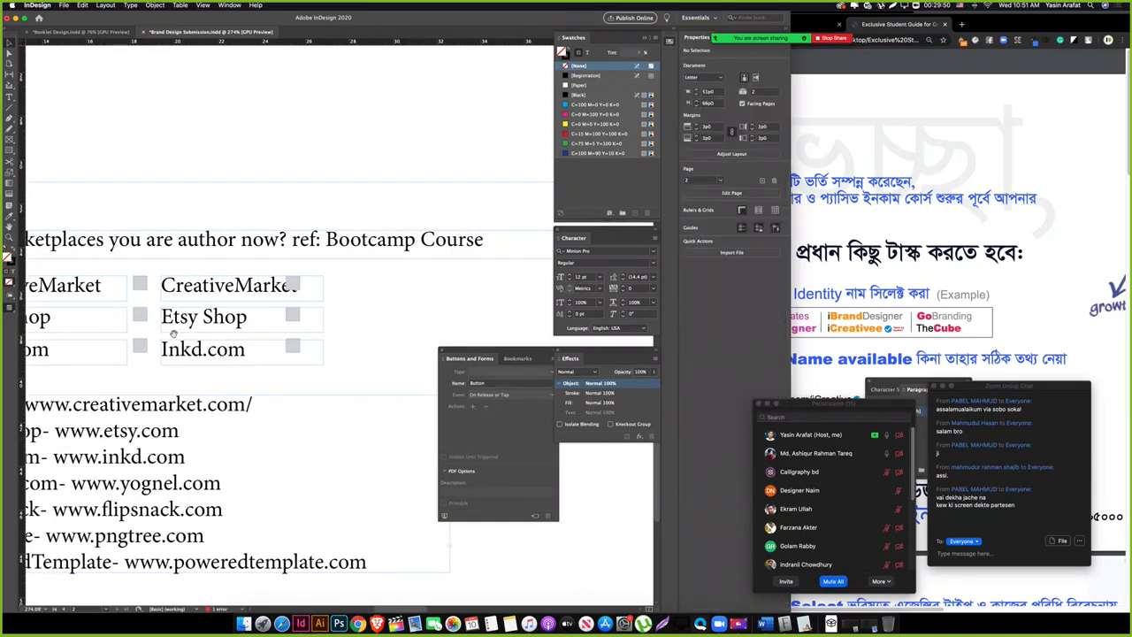
{"action": "double_click", "coordinate": [196, 284]}
{"action": "type", "text": "PNGtree"}
{"action": "key", "text": "Escape"}
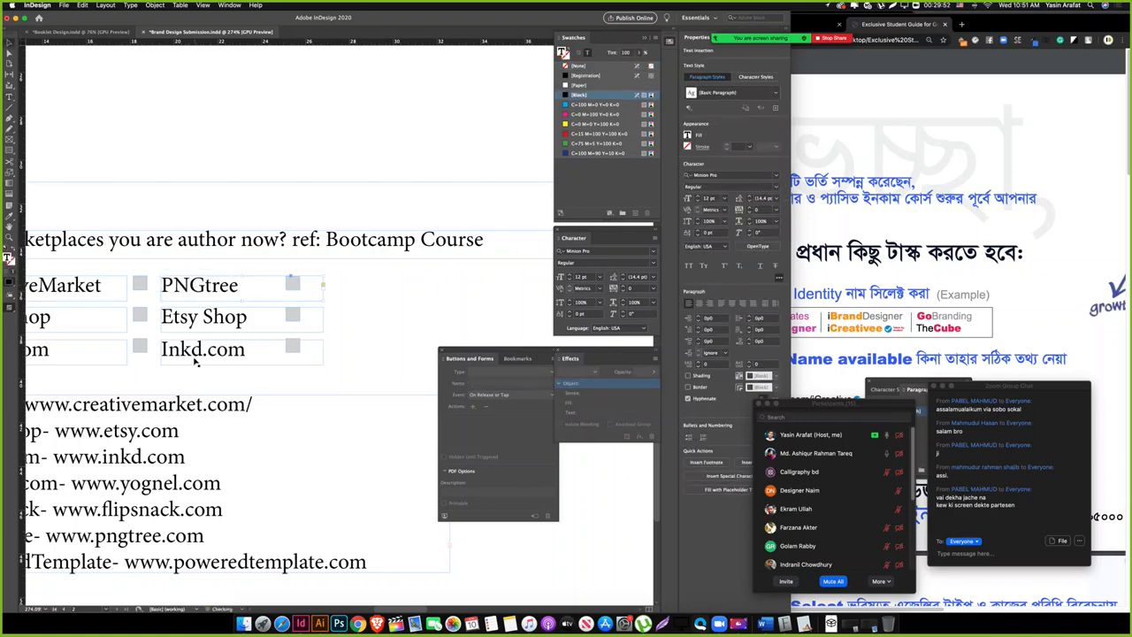
Step: Replace the second column's Etsy Shop label with PoweredTemplate from the list
{"action": "scroll", "coordinate": [108, 488], "scroll_direction": "left", "scroll_amount": 2}
{"action": "scroll", "coordinate": [234, 527], "scroll_direction": "left", "scroll_amount": 3}
{"action": "double_click", "coordinate": [235, 524]}
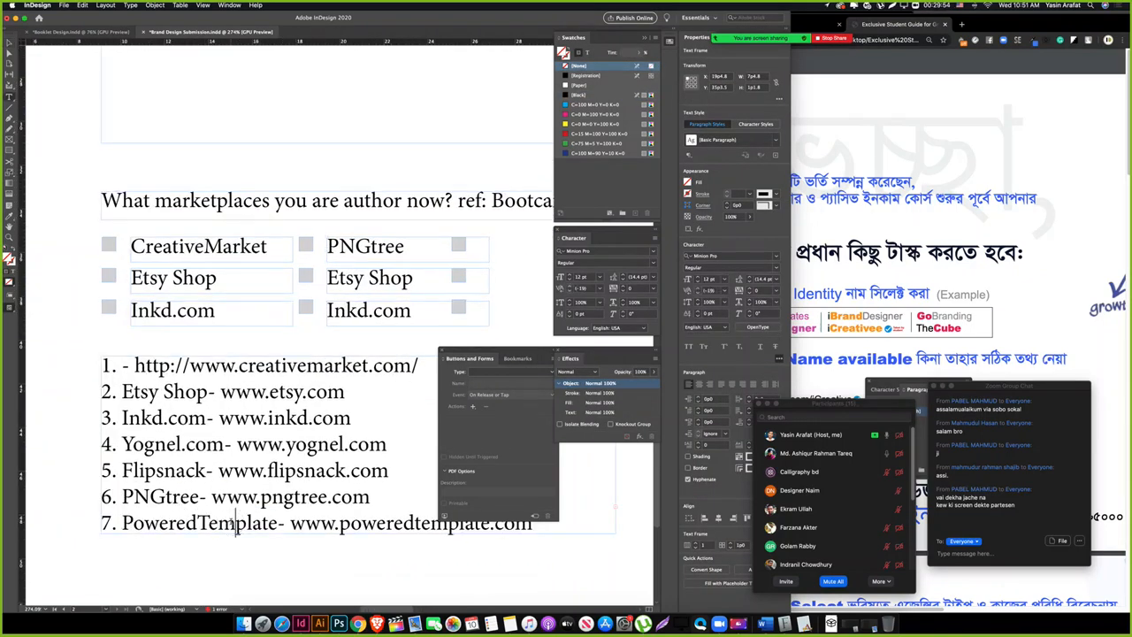
{"action": "left_click_drag", "start_coordinate": [279, 522], "coordinate": [123, 522]}
{"action": "key", "text": "ctrl+c"}
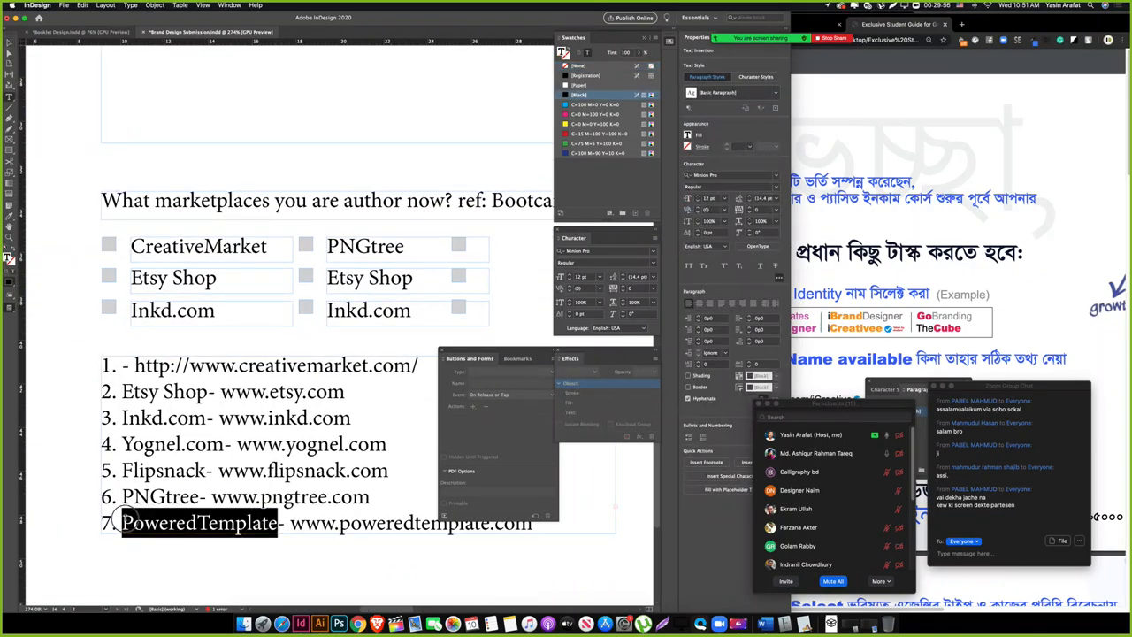
{"action": "left_click_drag", "start_coordinate": [327, 279], "coordinate": [412, 280]}
{"action": "key", "text": "ctrl+v"}
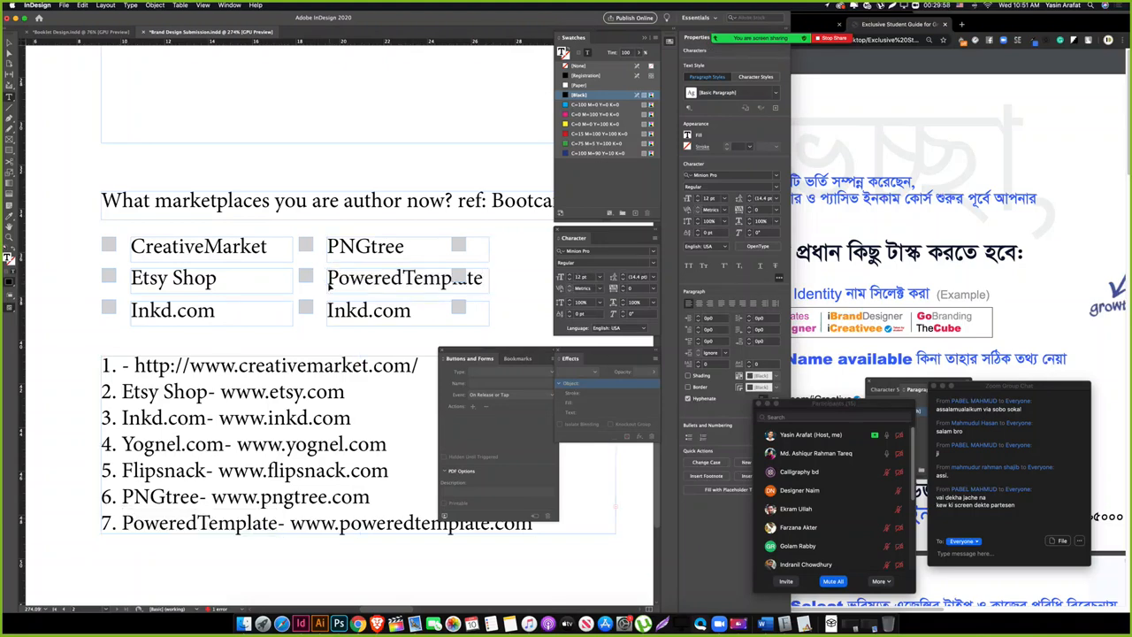
{"action": "key", "text": "Escape"}
Step: Lengthen the list frame so all 13 marketplaces show
{"action": "scroll", "coordinate": [297, 349], "scroll_direction": "right", "scroll_amount": 3}
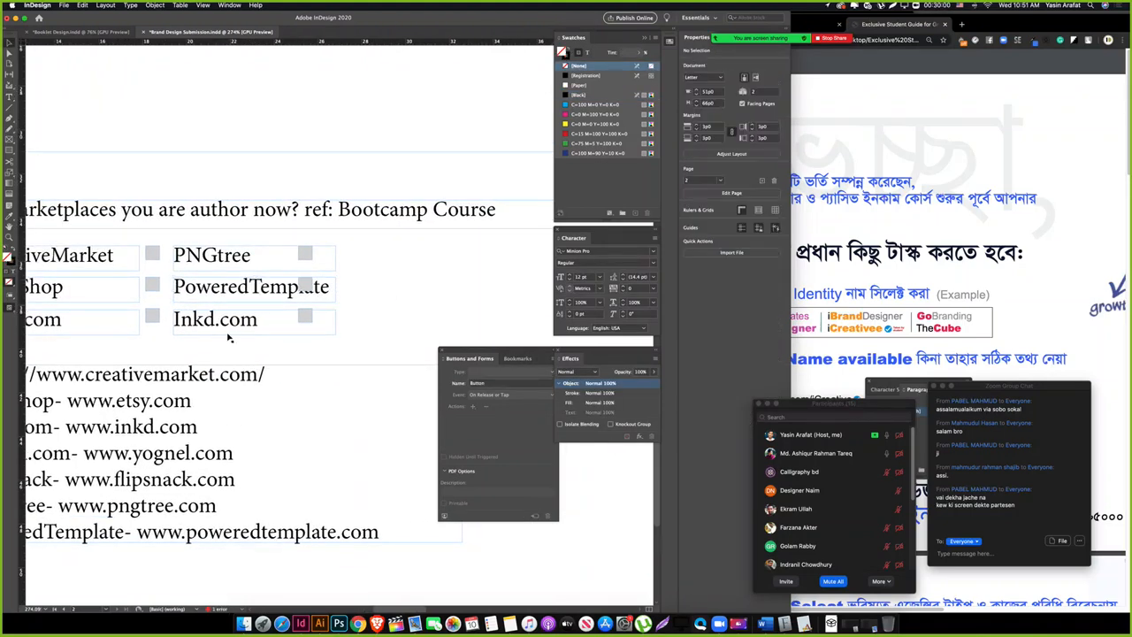
{"action": "scroll", "coordinate": [228, 337], "scroll_direction": "down", "scroll_amount": 4}
{"action": "scroll", "coordinate": [228, 338], "scroll_direction": "left", "scroll_amount": 3}
{"action": "left_click", "coordinate": [257, 395]}
{"action": "key", "text": "Tab"}
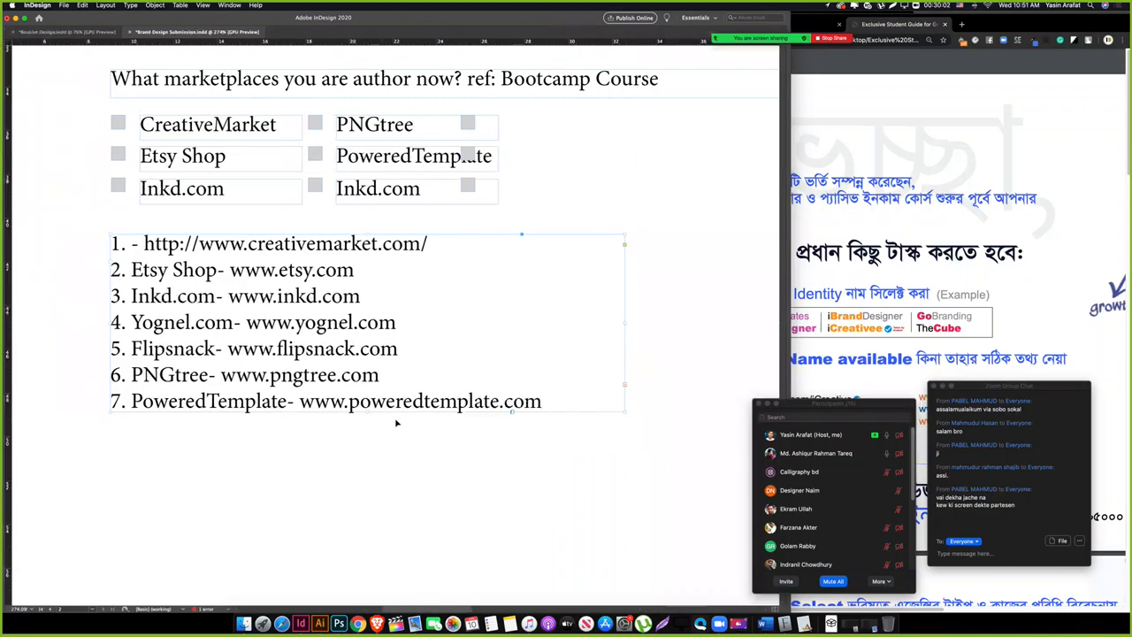
{"action": "left_click_drag", "start_coordinate": [367, 411], "coordinate": [369, 571]}
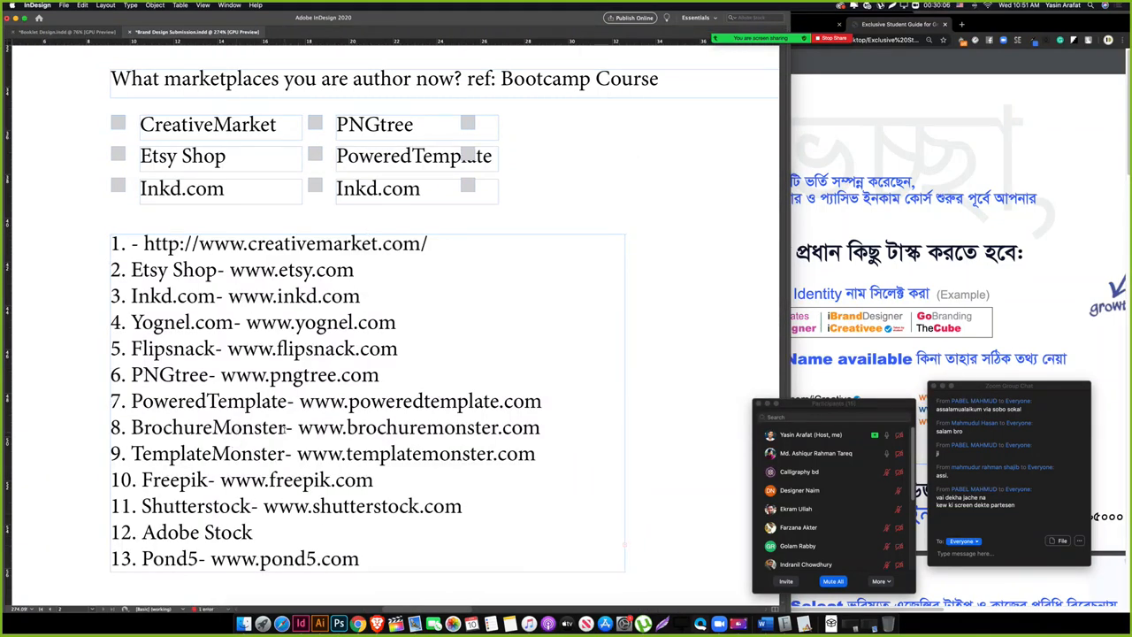
Step: Change the second column's bottom label to BrochureMonster and move the third checkbox set clear
{"action": "double_click", "coordinate": [284, 428]}
{"action": "key", "text": "super+c"}
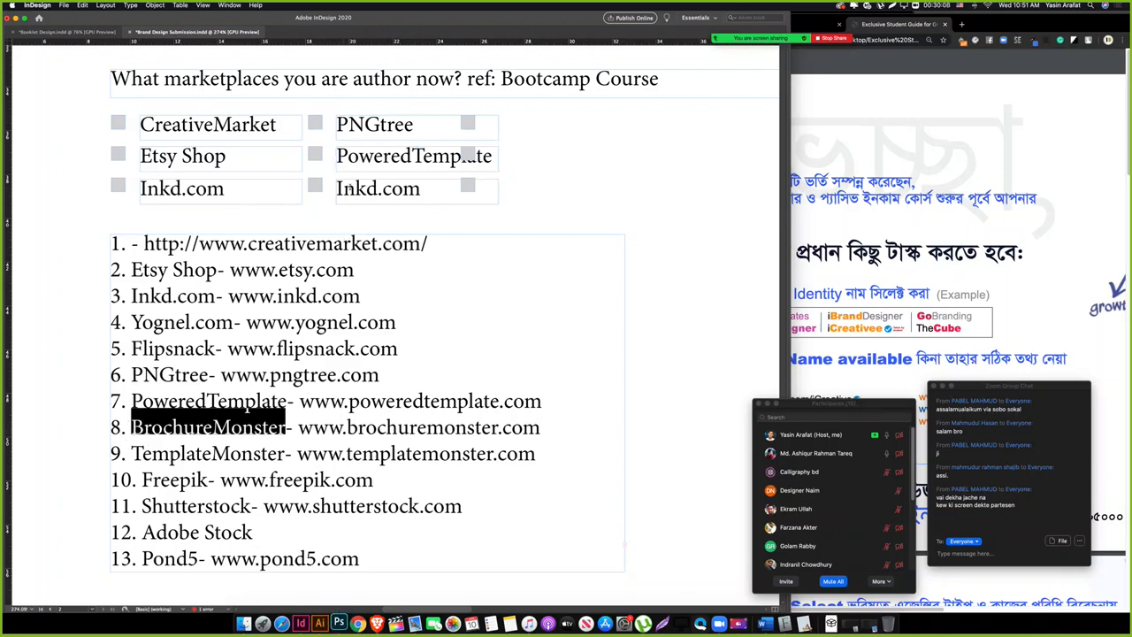
{"action": "triple_click", "coordinate": [351, 188]}
{"action": "key", "text": "super+v"}
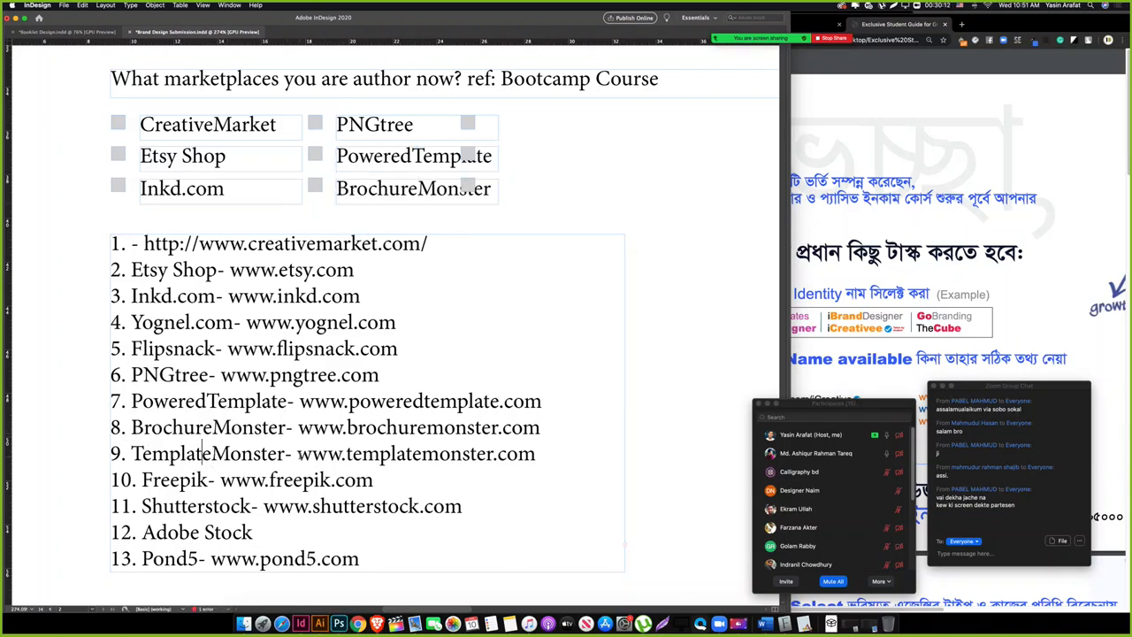
{"action": "left_click_drag", "start_coordinate": [284, 452], "coordinate": [131, 454]}
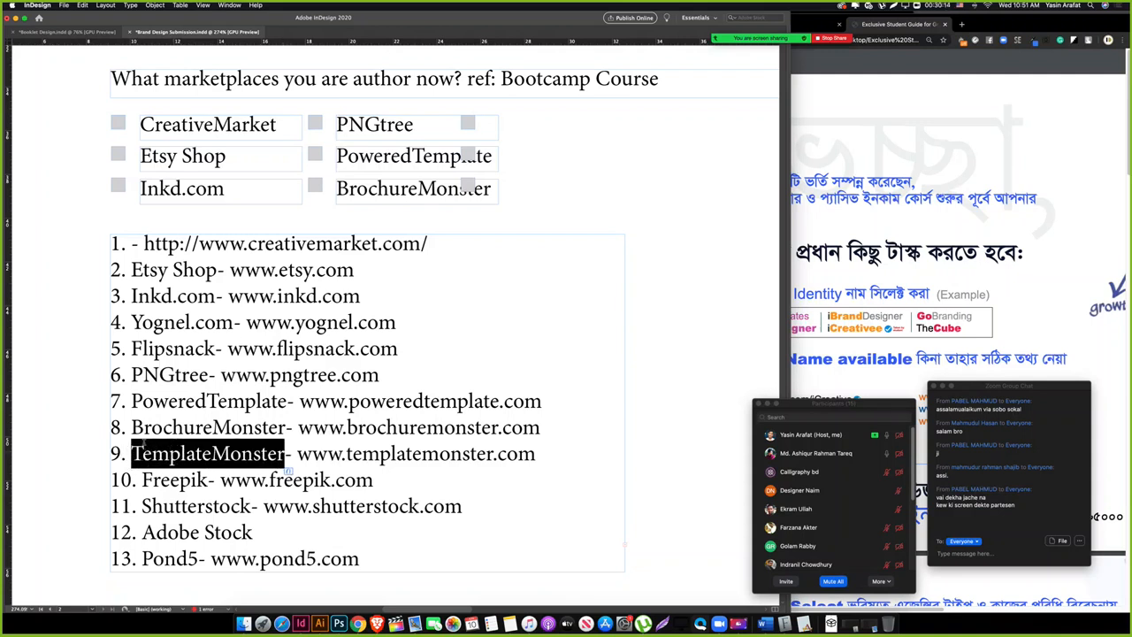
{"action": "key", "text": "Escape"}
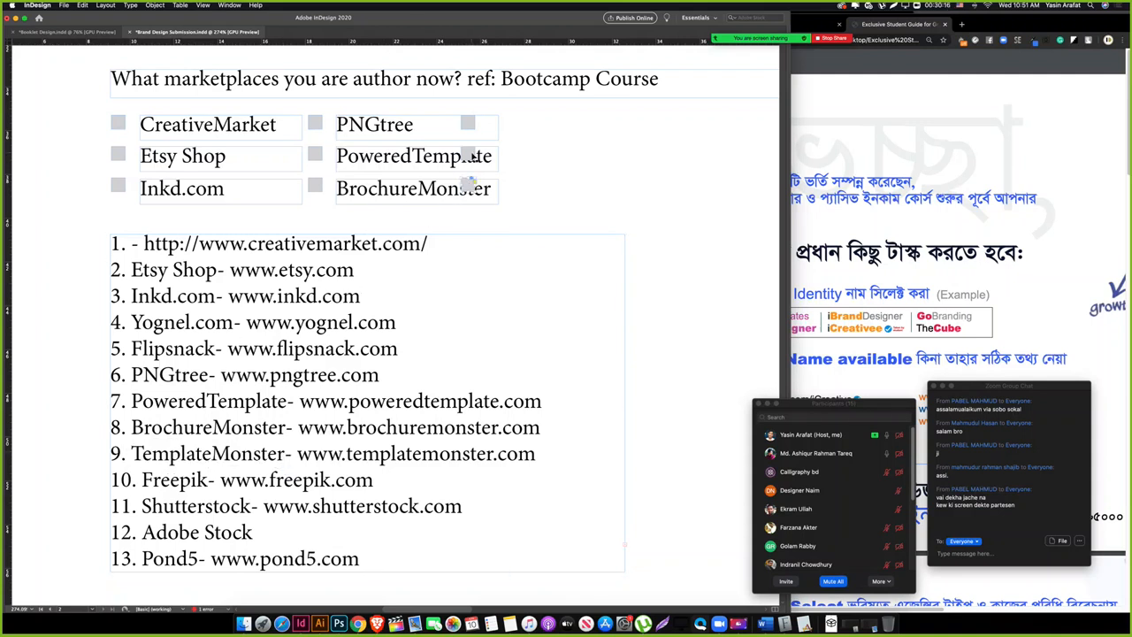
{"action": "left_click_drag", "start_coordinate": [472, 154], "coordinate": [521, 191]}
Step: Copy the second-column labels beside the third checkboxes and rename the top one TemplateMonster
{"action": "left_click", "coordinate": [537, 205]}
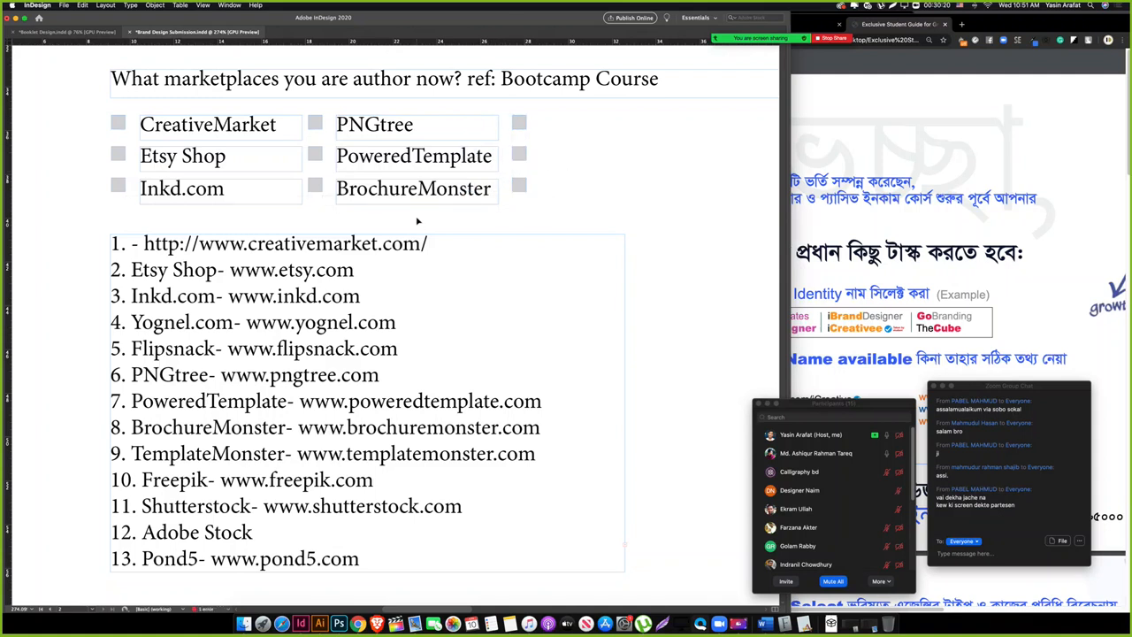
{"action": "left_click_drag", "start_coordinate": [418, 219], "coordinate": [566, 140]}
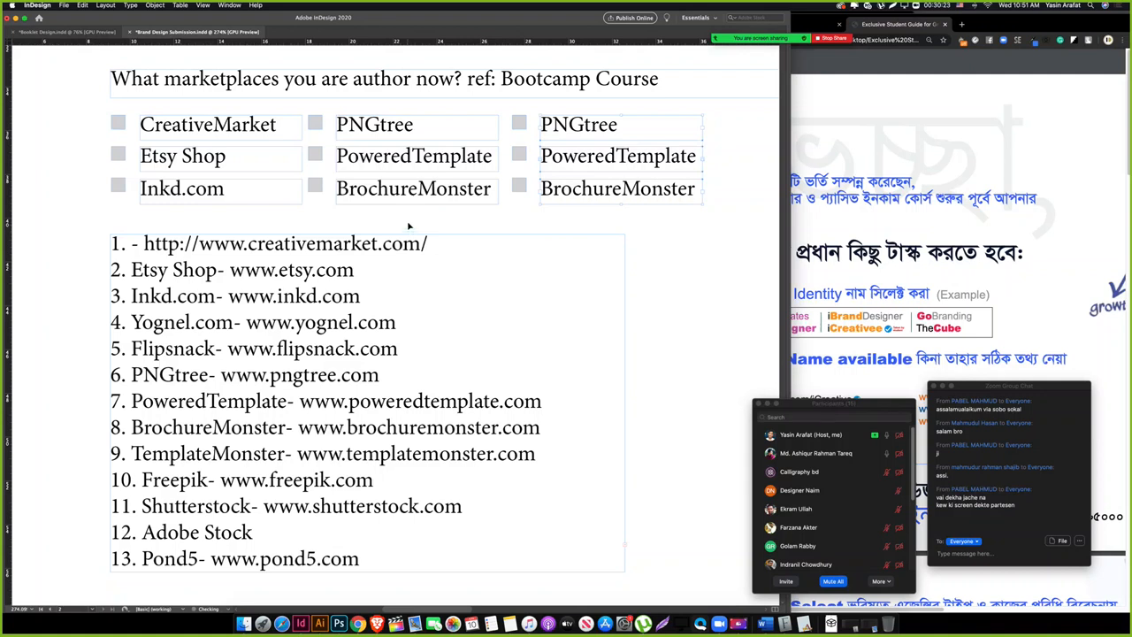
{"action": "left_click", "coordinate": [171, 455]}
{"action": "left_click_drag", "start_coordinate": [133, 454], "coordinate": [285, 454]}
{"action": "key", "text": "ctrl+c"}
{"action": "left_click", "coordinate": [574, 133]}
{"action": "double_click", "coordinate": [574, 132]}
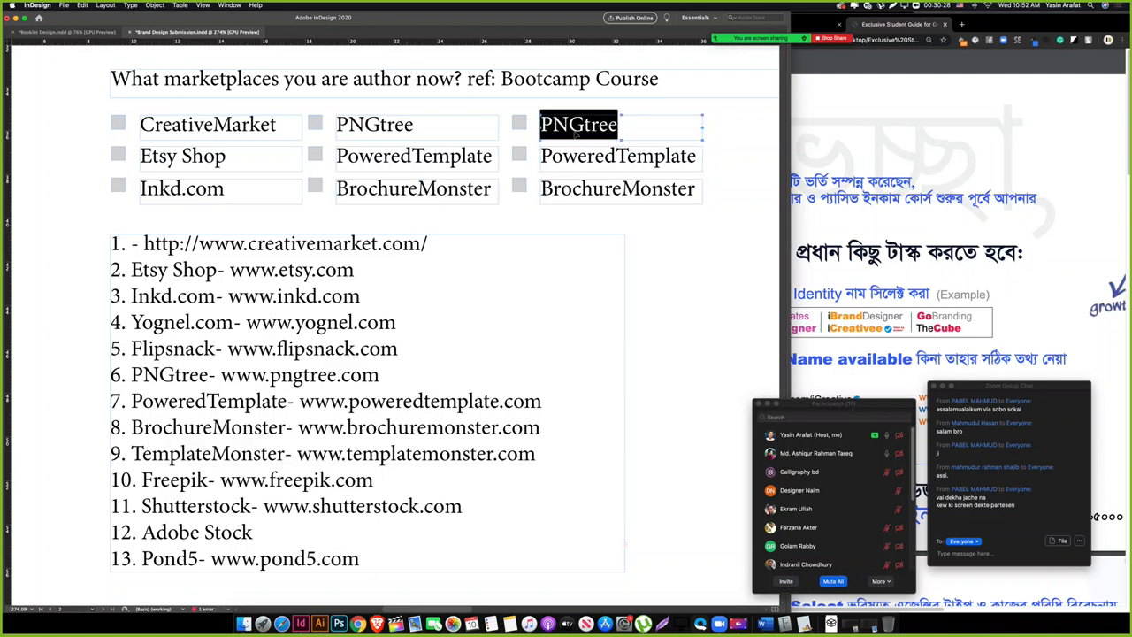
{"action": "key", "text": "ctrl+v"}
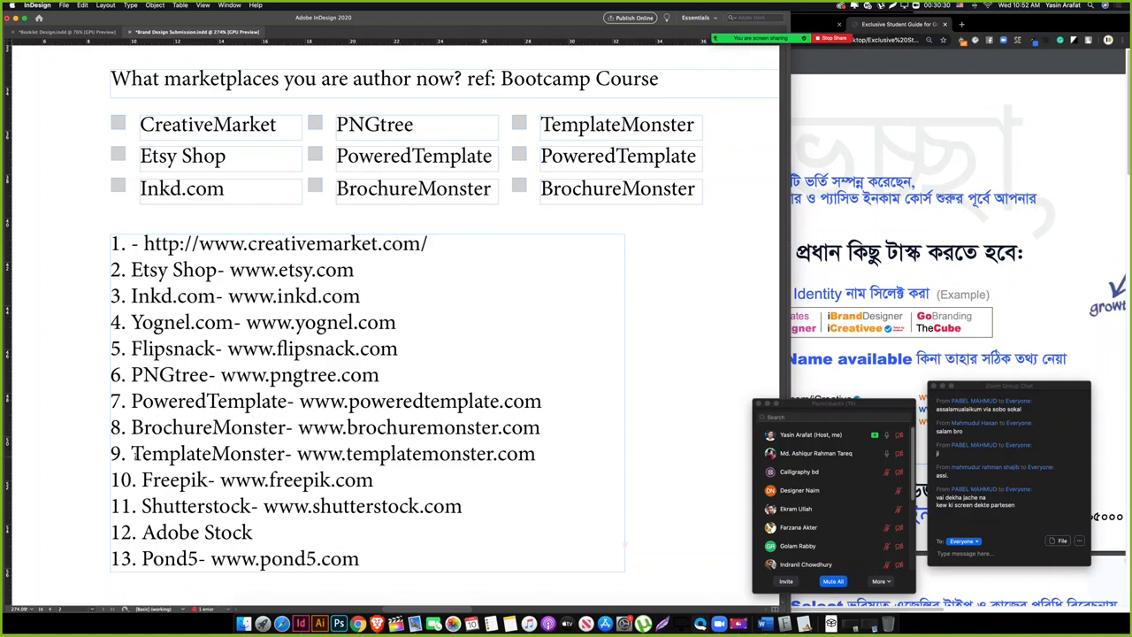
Step: Paste Freepik and Shutterstock over the column's next two labels, then duplicate the column alongside
{"action": "left_click_drag", "start_coordinate": [131, 454], "coordinate": [184, 470]}
{"action": "double_click", "coordinate": [154, 482]}
{"action": "key", "text": "ctrl+c"}
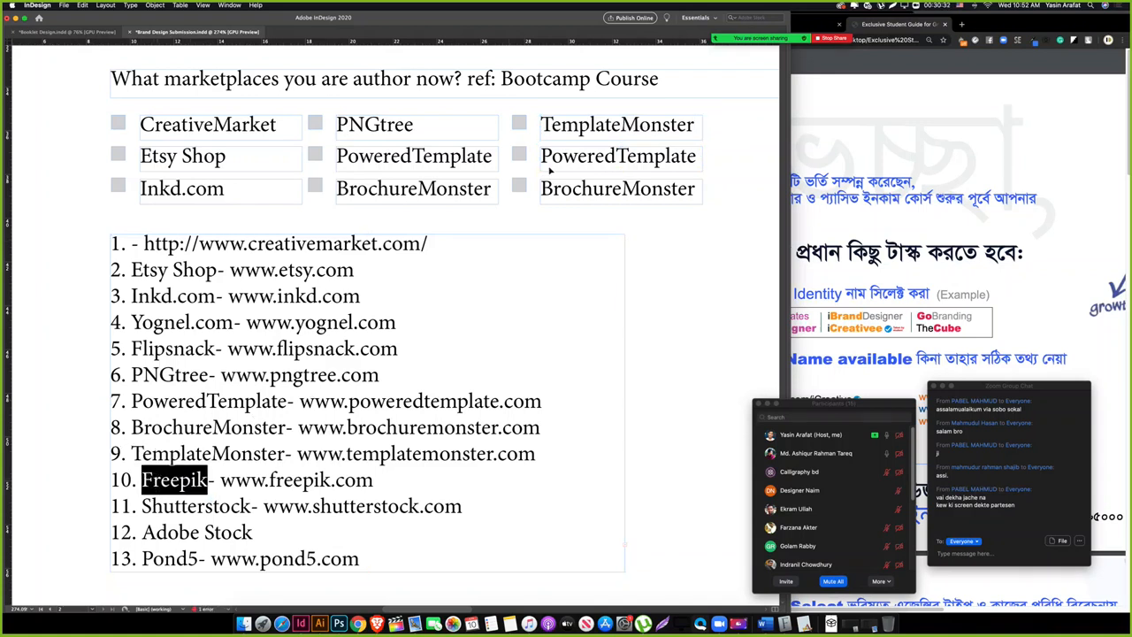
{"action": "left_click", "coordinate": [579, 155]}
{"action": "double_click", "coordinate": [580, 156]}
{"action": "key", "text": "ctrl+v"}
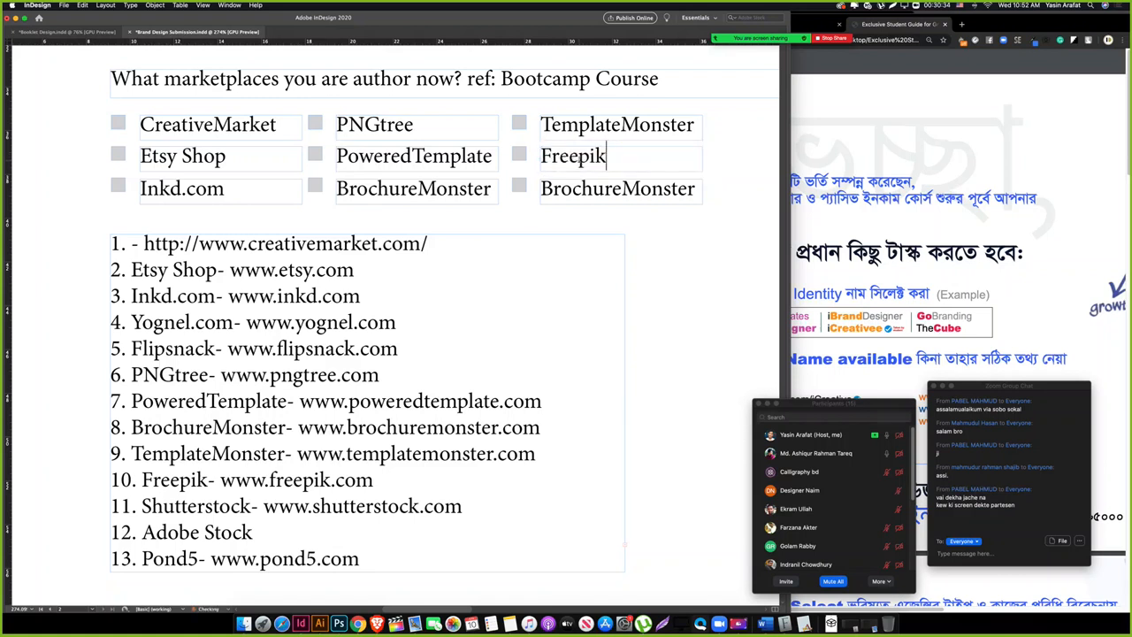
{"action": "double_click", "coordinate": [199, 505]}
{"action": "key", "text": "ctrl+c"}
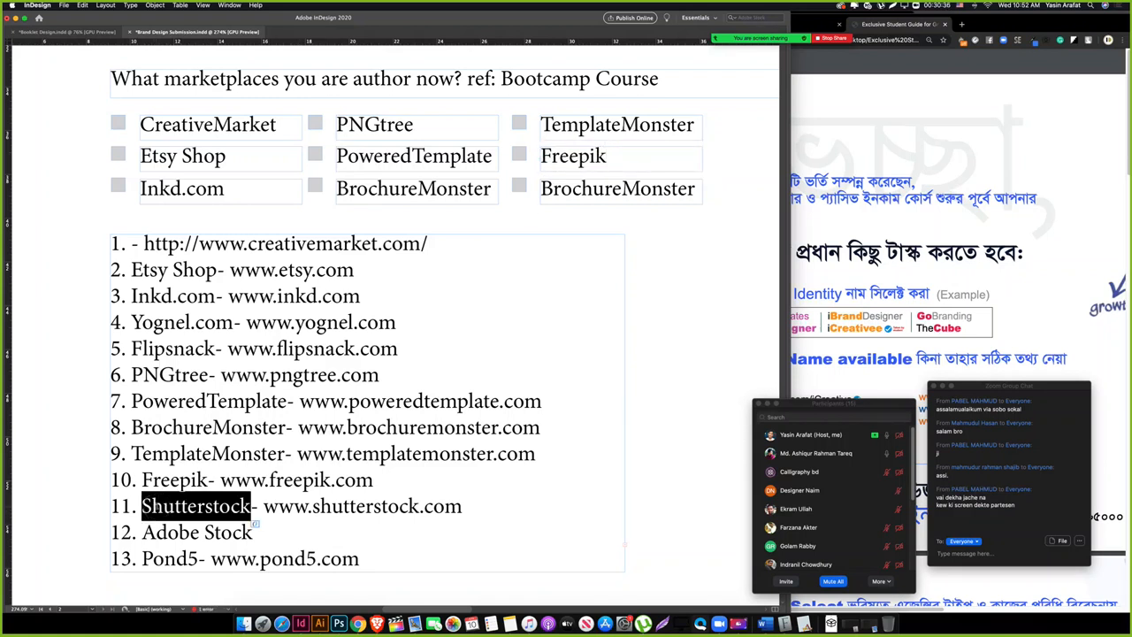
{"action": "double_click", "coordinate": [577, 190]}
{"action": "key", "text": "ctrl+v"}
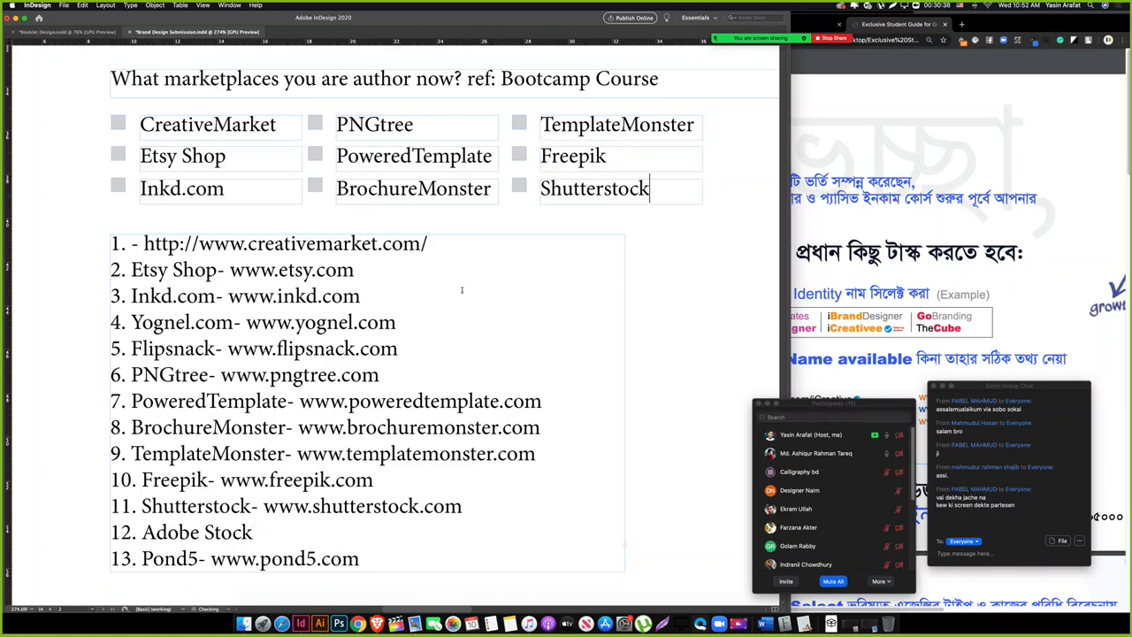
{"action": "scroll", "coordinate": [636, 244], "scroll_direction": "right", "scroll_amount": 5}
{"action": "scroll", "coordinate": [636, 244], "scroll_direction": "up", "scroll_amount": 2}
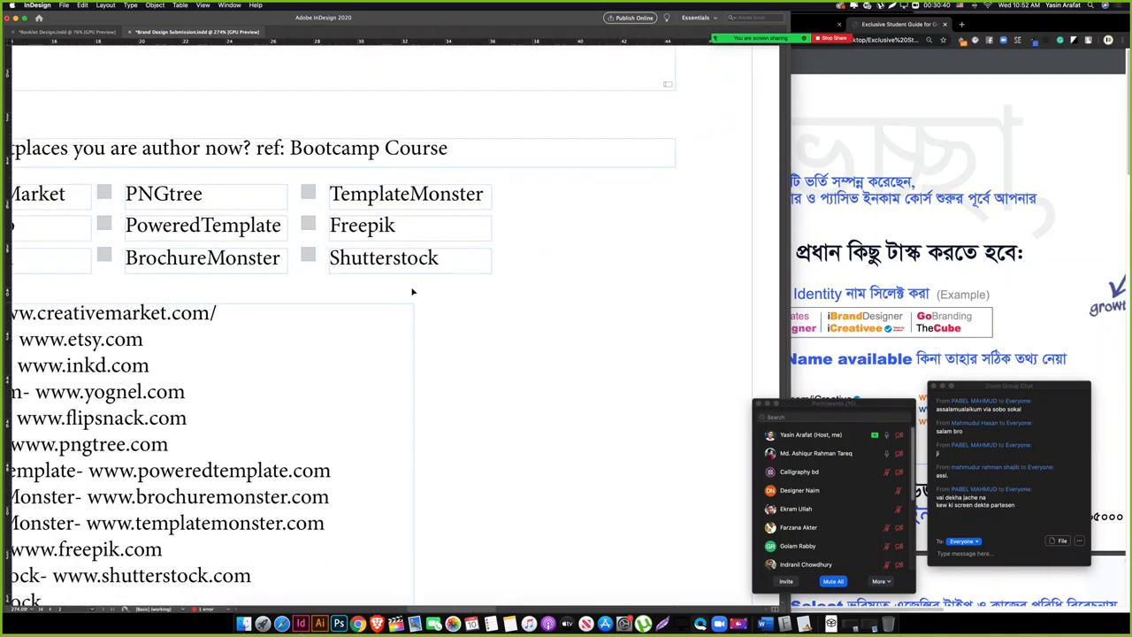
{"action": "left_click_drag", "start_coordinate": [316, 286], "coordinate": [570, 222]}
Step: Replace the fourth-column TemplateMonster and Freepik labels with Adobe Stock and GraphicRiver
{"action": "scroll", "coordinate": [492, 346], "scroll_direction": "left", "scroll_amount": 5}
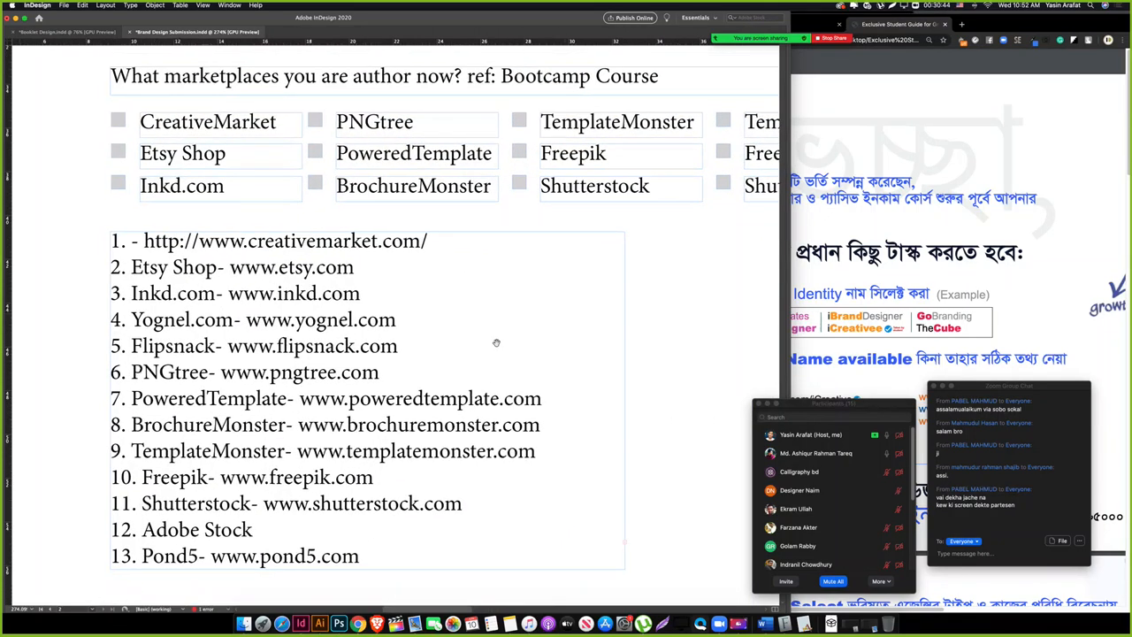
{"action": "scroll", "coordinate": [161, 405], "scroll_direction": "down", "scroll_amount": 3}
{"action": "left_click", "coordinate": [190, 438]}
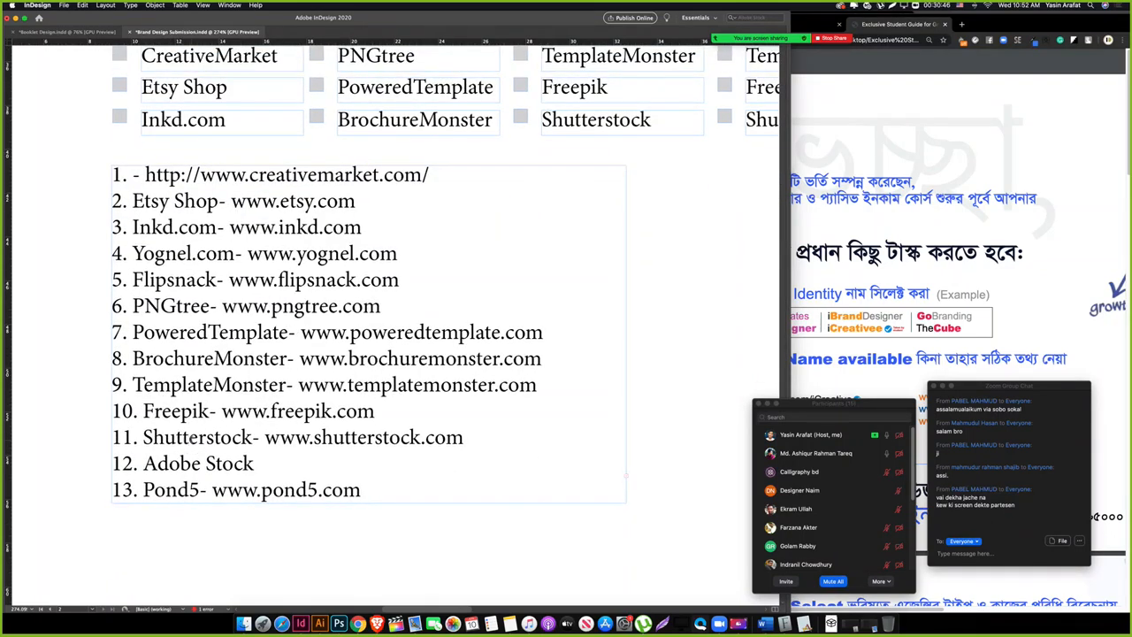
{"action": "left_click_drag", "start_coordinate": [144, 463], "coordinate": [257, 464]}
{"action": "key", "text": "cmd+c"}
{"action": "scroll", "coordinate": [466, 399], "scroll_direction": "up", "scroll_amount": 5}
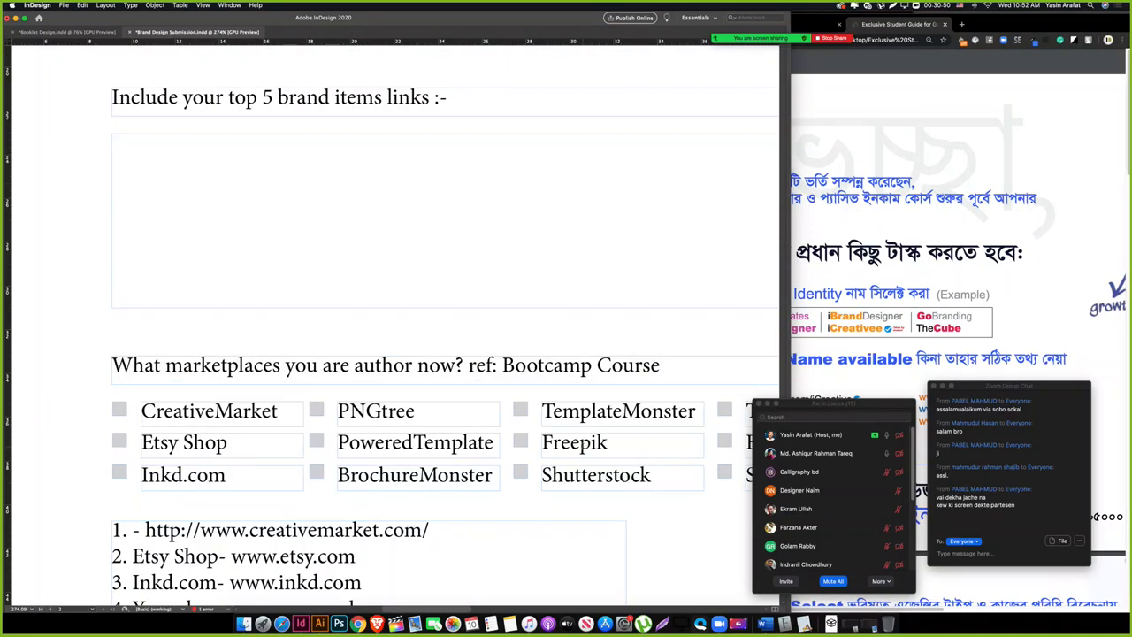
{"action": "scroll", "coordinate": [569, 426], "scroll_direction": "down", "scroll_amount": 2}
{"action": "scroll", "coordinate": [624, 407], "scroll_direction": "right", "scroll_amount": 4}
{"action": "scroll", "coordinate": [626, 354], "scroll_direction": "down", "scroll_amount": 1}
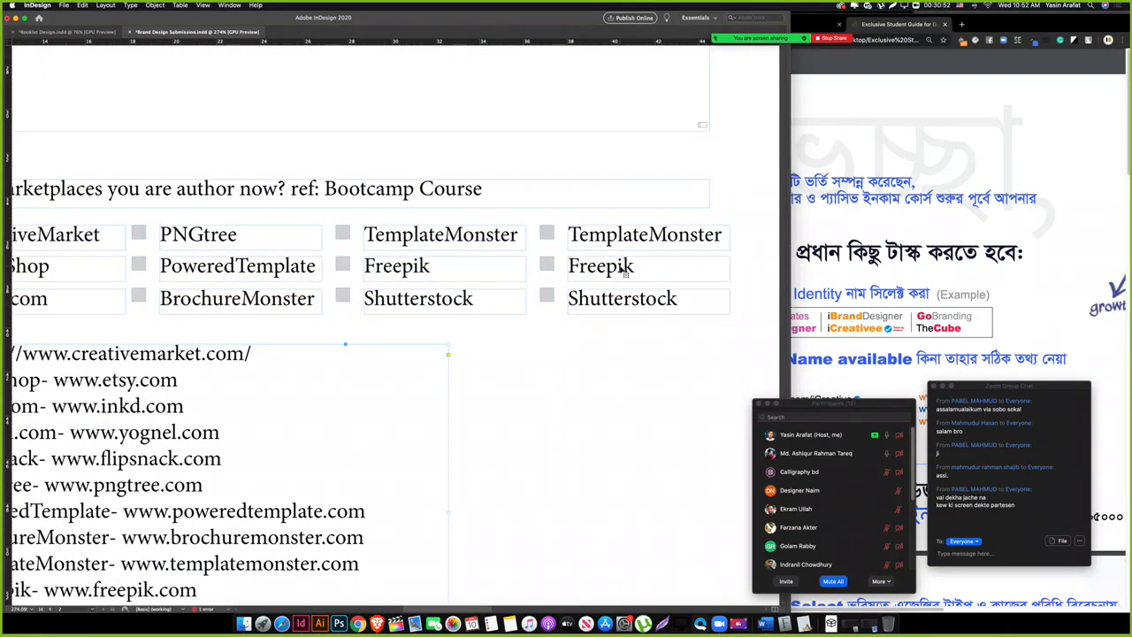
{"action": "double_click", "coordinate": [609, 236]}
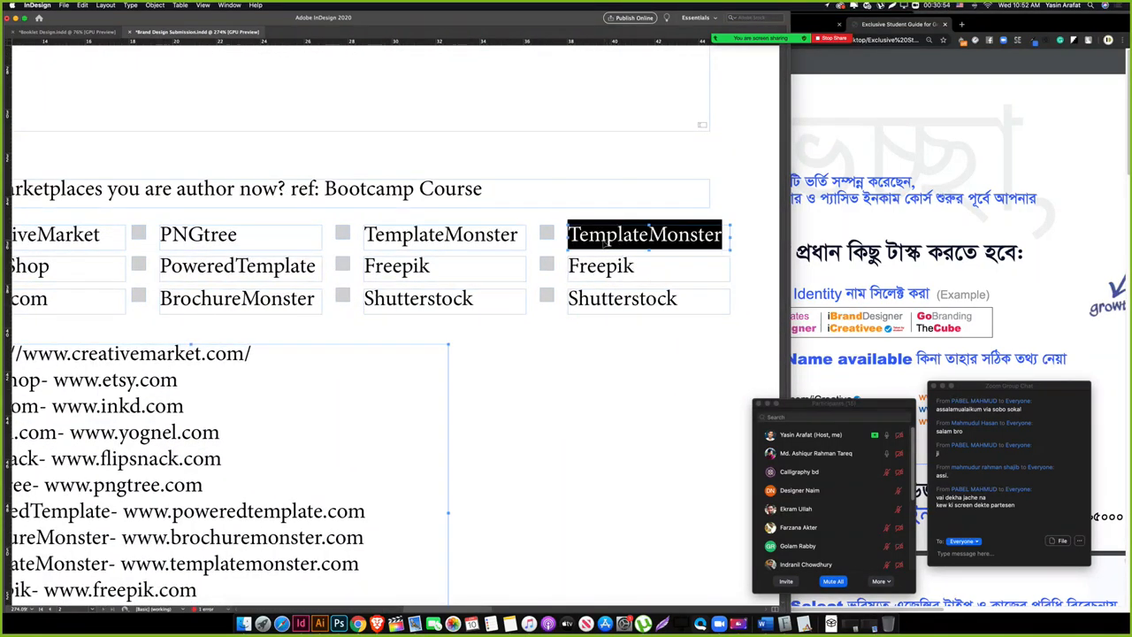
{"action": "key", "text": "cmd+v"}
{"action": "double_click", "coordinate": [577, 266]}
{"action": "type", "text": "G"}
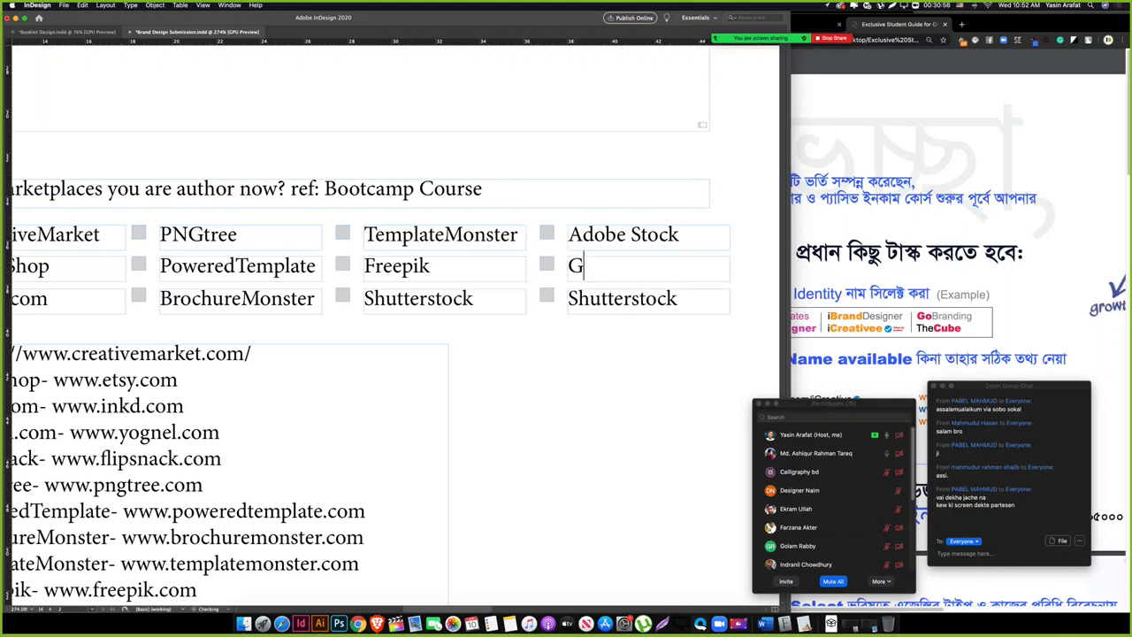
{"action": "type", "text": "raphicRiver"}
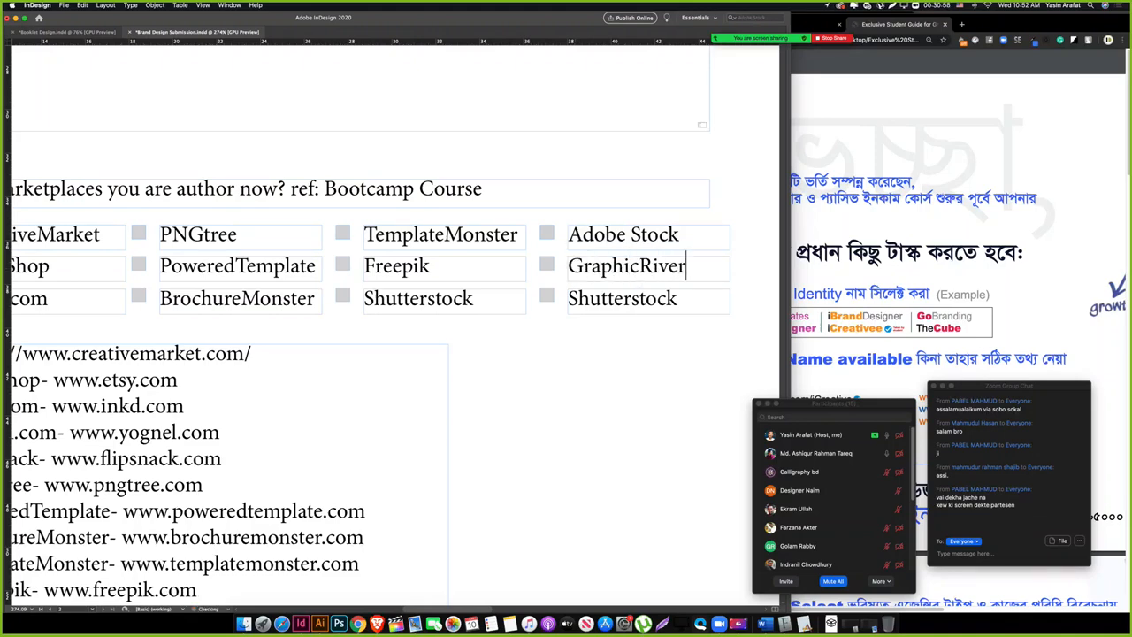
Step: Replace the fourth-column Shutterstock label with Pond5 copied from the list
{"action": "scroll", "coordinate": [619, 300], "scroll_direction": "left", "scroll_amount": 3}
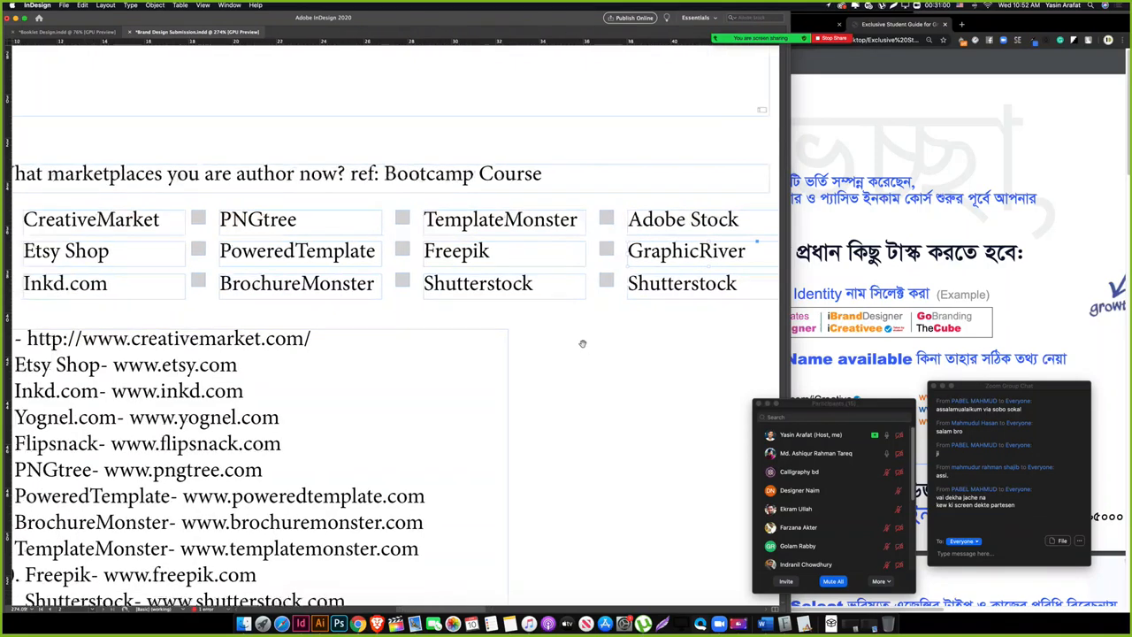
{"action": "scroll", "coordinate": [698, 263], "scroll_direction": "down", "scroll_amount": 3}
{"action": "scroll", "coordinate": [664, 270], "scroll_direction": "down", "scroll_amount": 3}
{"action": "scroll", "coordinate": [619, 285], "scroll_direction": "right", "scroll_amount": 4}
{"action": "scroll", "coordinate": [489, 312], "scroll_direction": "left", "scroll_amount": 1}
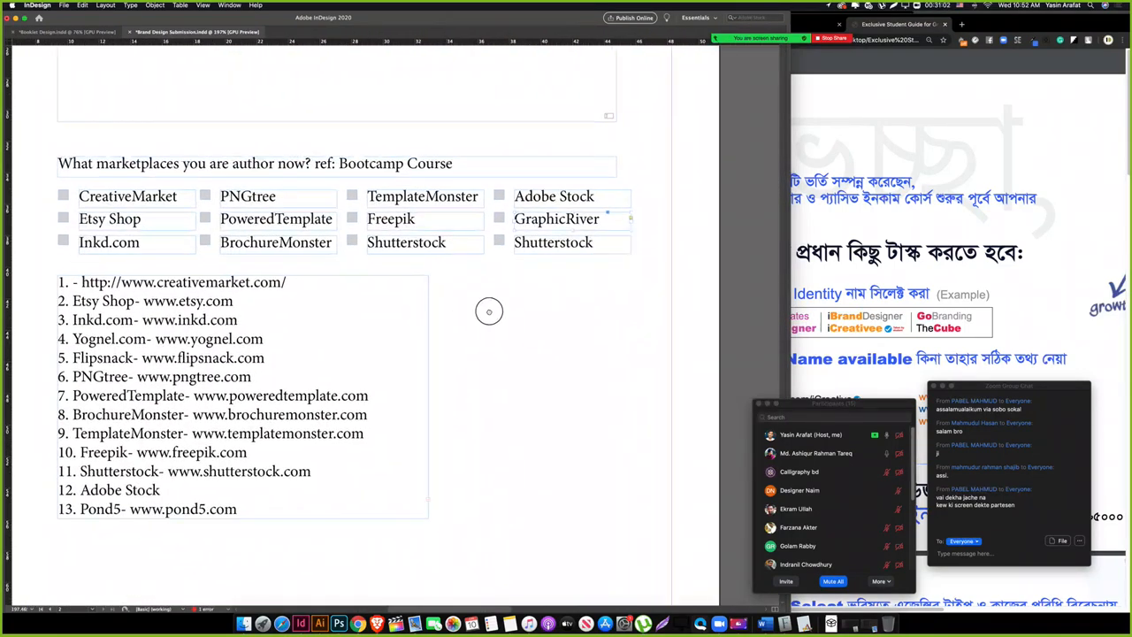
{"action": "double_click", "coordinate": [586, 229]}
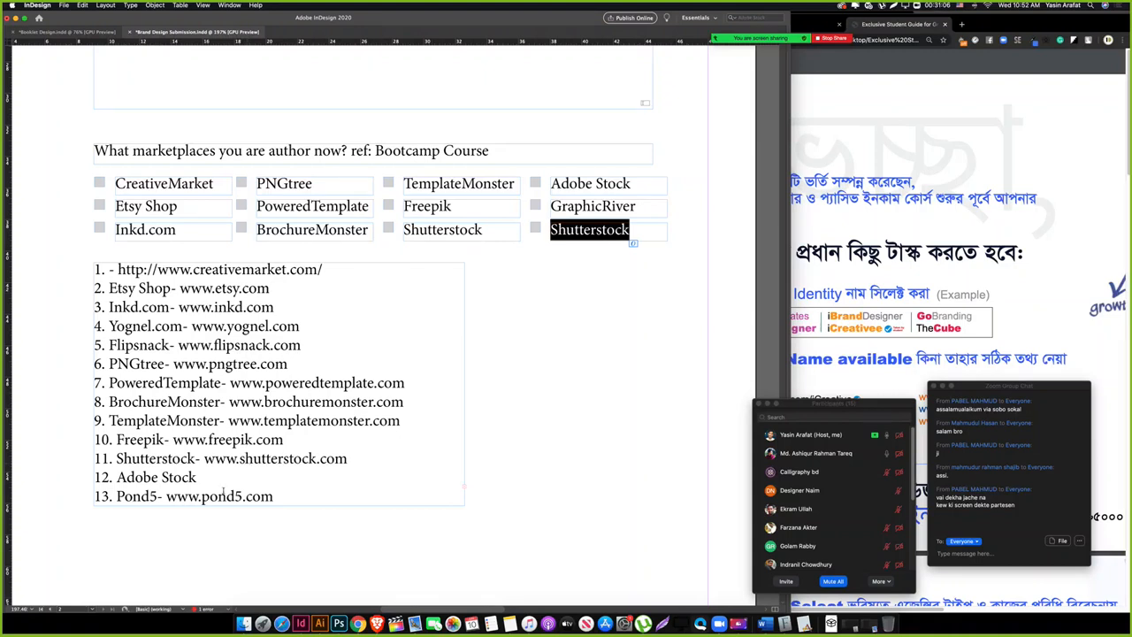
{"action": "double_click", "coordinate": [129, 498]}
{"action": "key", "text": "ctrl+c"}
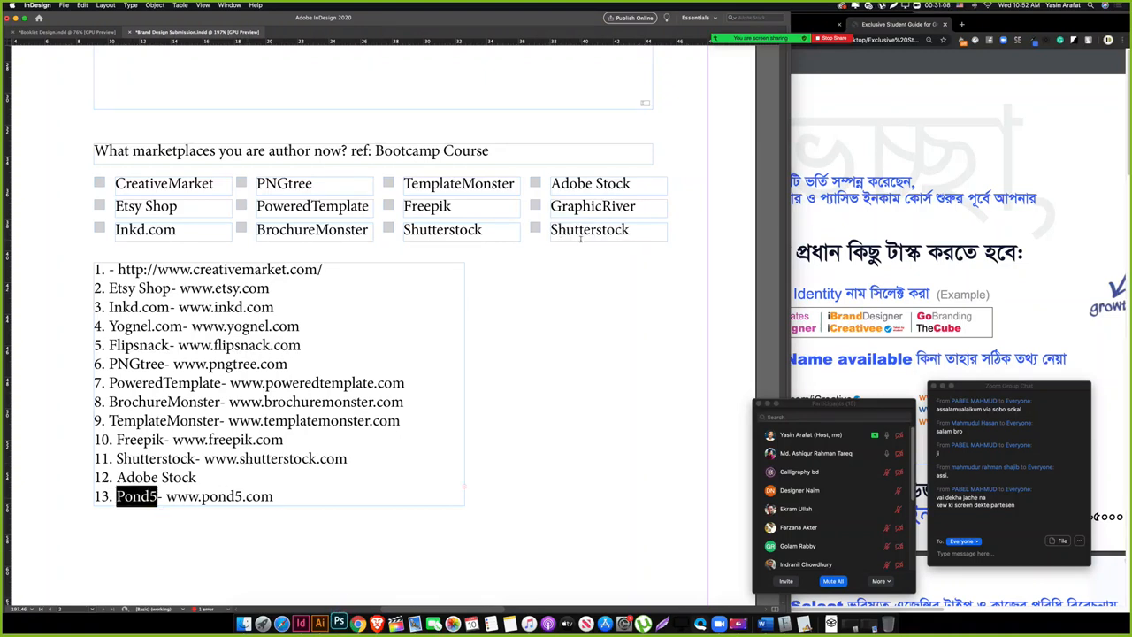
{"action": "double_click", "coordinate": [581, 230]}
{"action": "key", "text": "ctrl+v"}
Step: Move the numbered list frame lower and rename the Pond5 label to Pikbest
{"action": "scroll", "coordinate": [546, 324], "scroll_direction": "left", "scroll_amount": 3}
{"action": "scroll", "coordinate": [545, 324], "scroll_direction": "down", "scroll_amount": 1}
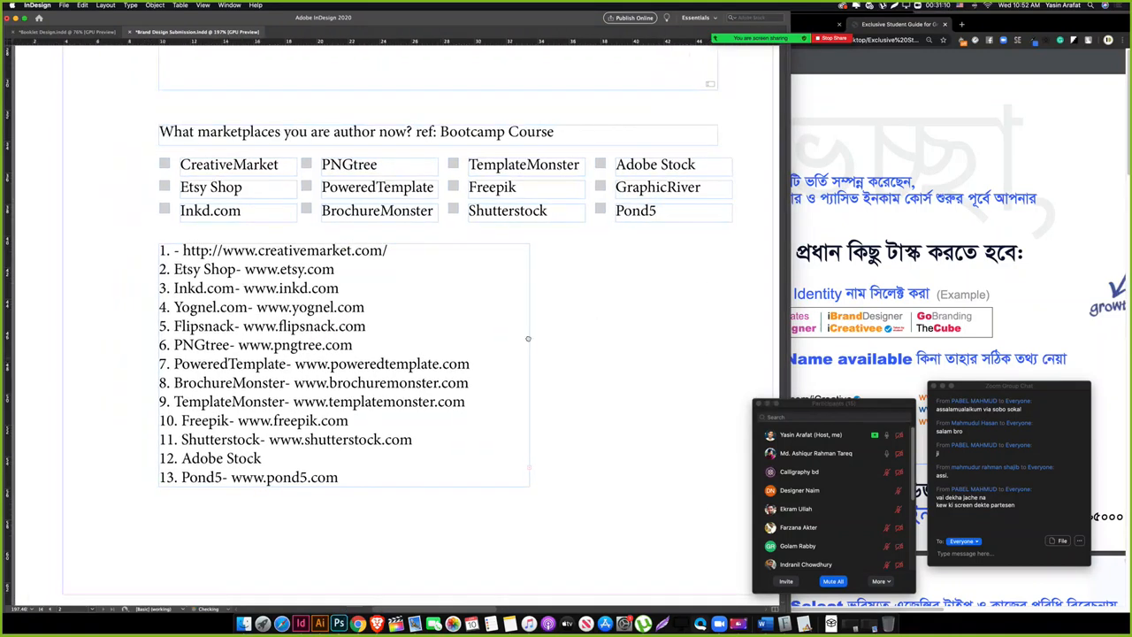
{"action": "left_click_drag", "start_coordinate": [308, 327], "coordinate": [337, 497]}
{"action": "left_click", "coordinate": [348, 332]}
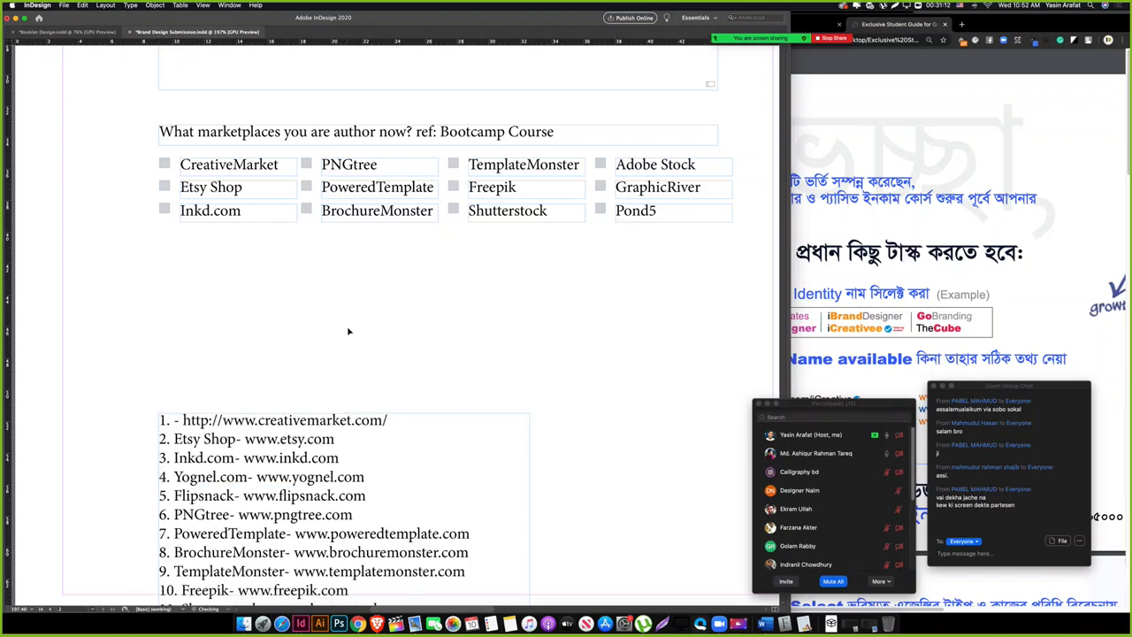
{"action": "double_click", "coordinate": [656, 210]}
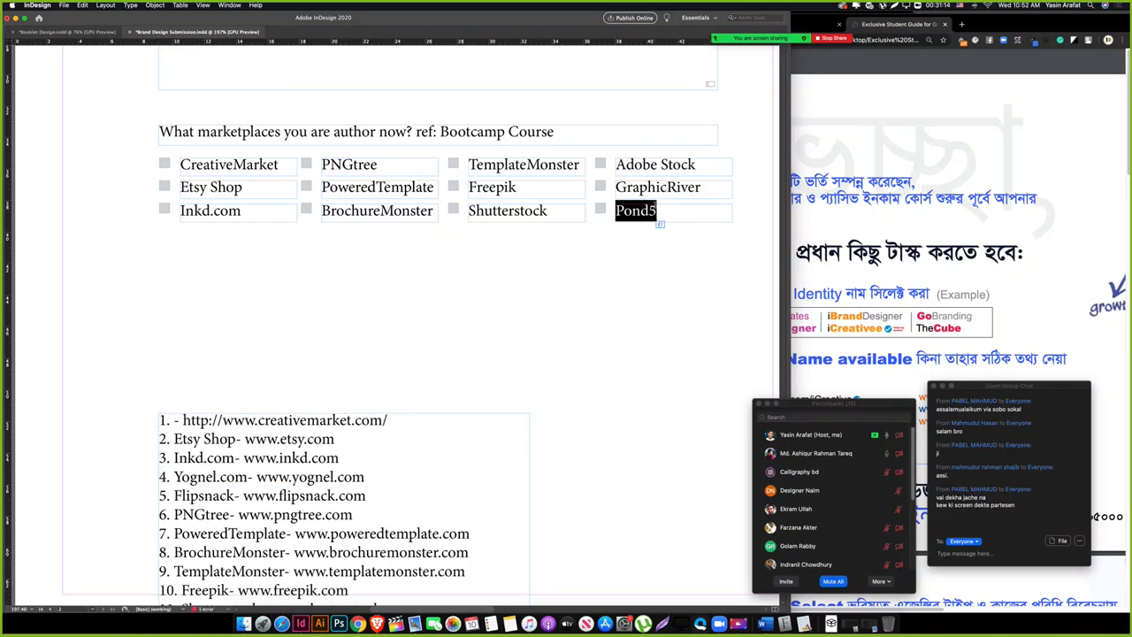
{"action": "type", "text": "Pikbest"}
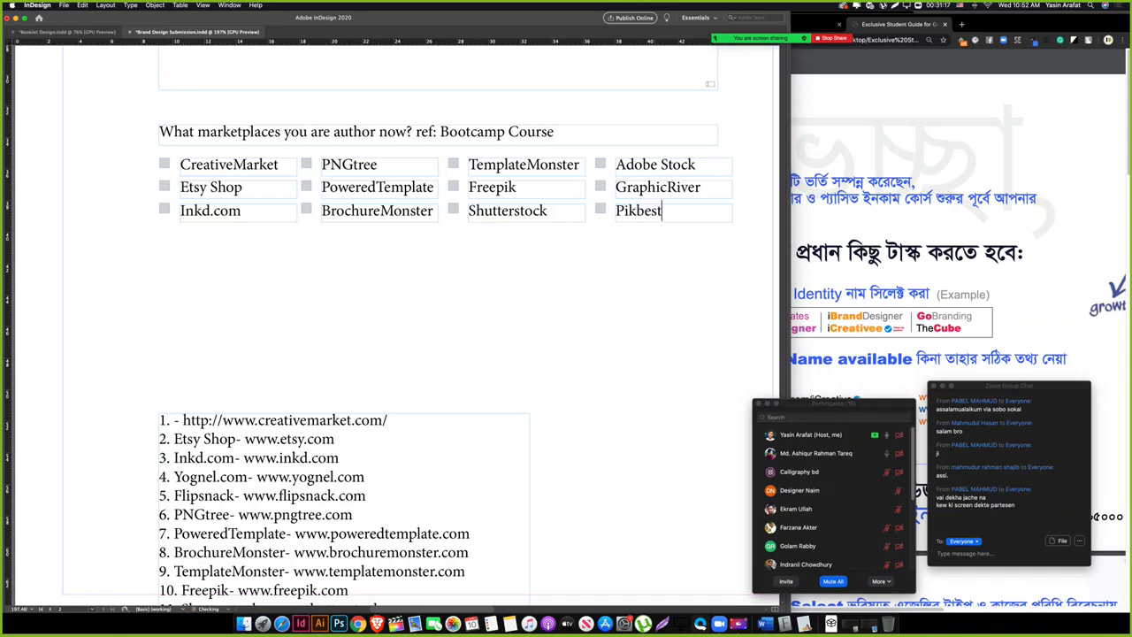
{"action": "key", "text": "Escape"}
Step: Move the URL list frame up closer to the checklist
{"action": "key", "text": "w"}
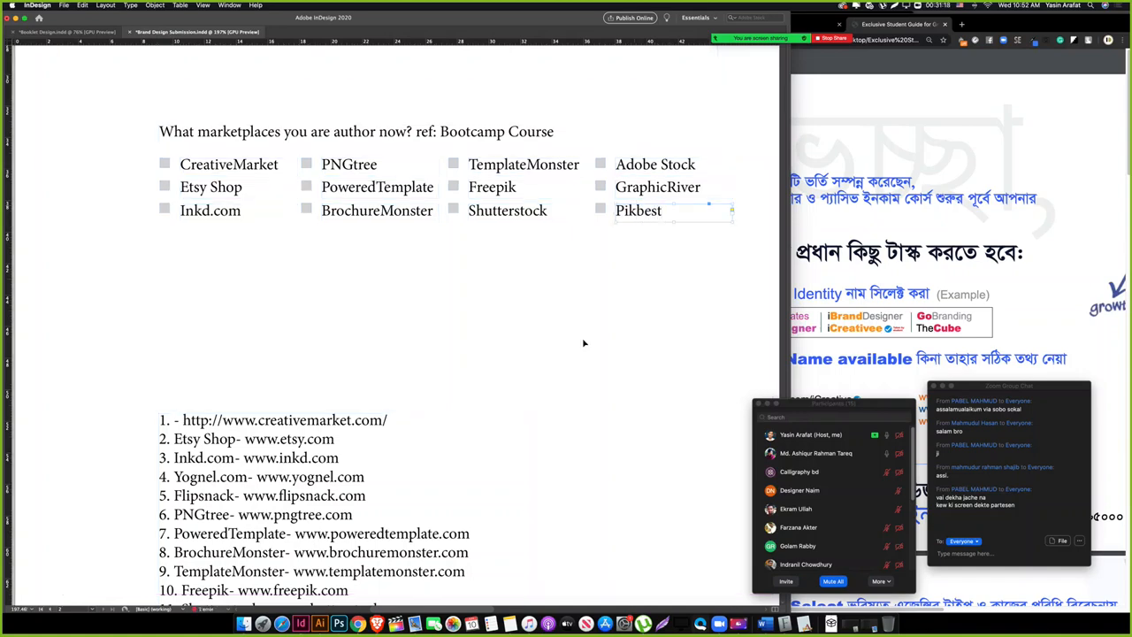
{"action": "left_click_drag", "start_coordinate": [431, 309], "coordinate": [412, 321]}
{"action": "left_click", "coordinate": [482, 306]}
{"action": "scroll", "coordinate": [481, 307], "scroll_direction": "down", "scroll_amount": 5}
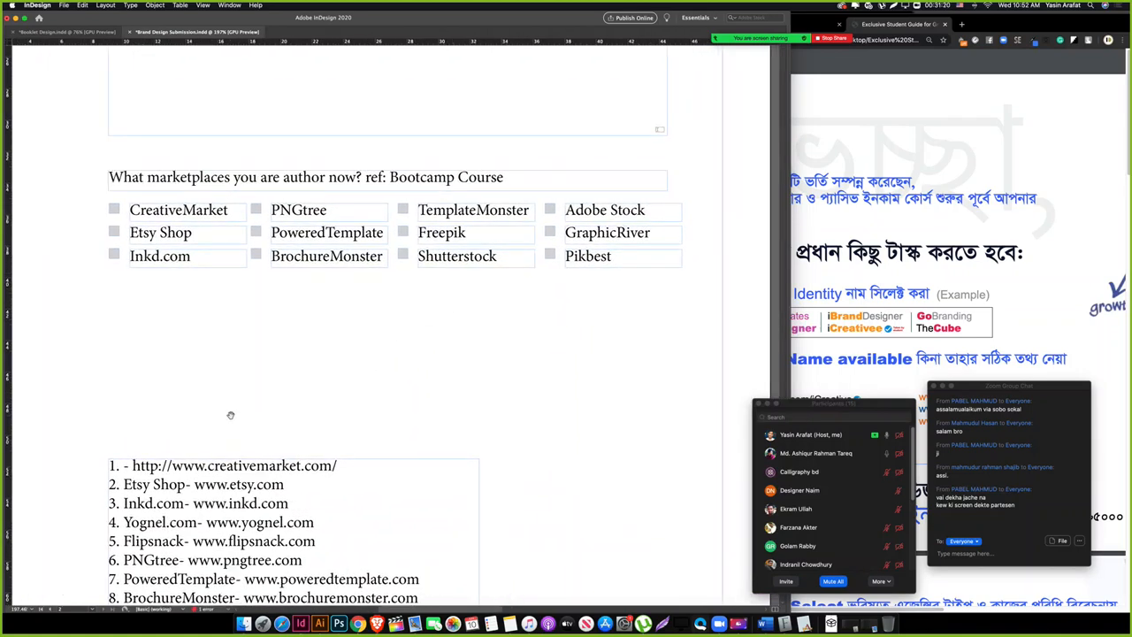
{"action": "scroll", "coordinate": [273, 287], "scroll_direction": "up", "scroll_amount": 5}
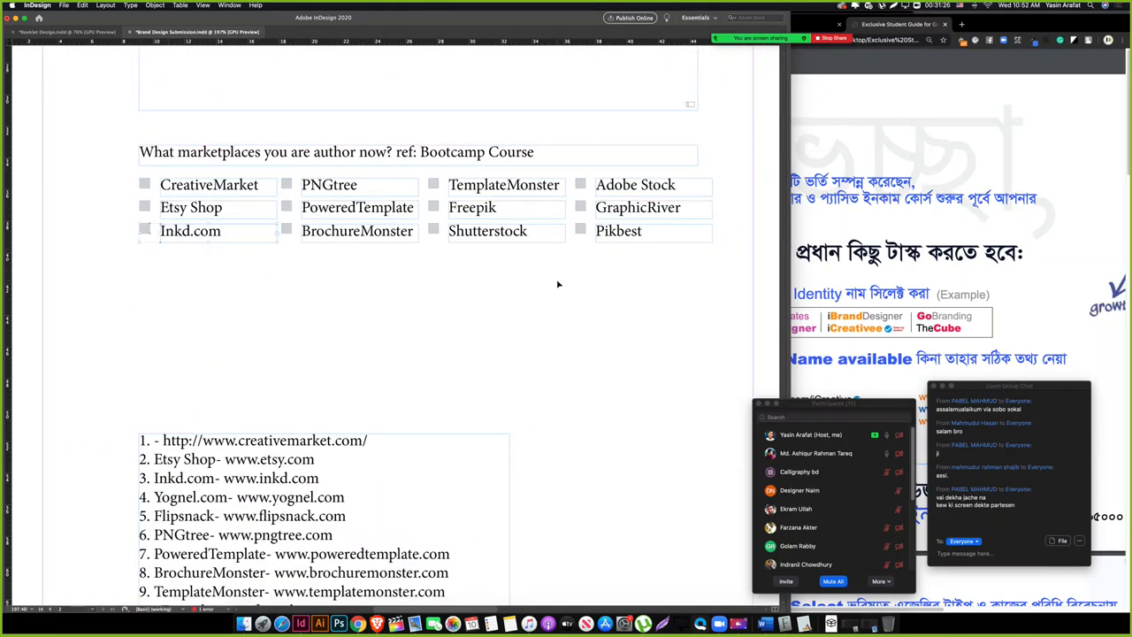
{"action": "scroll", "coordinate": [296, 395], "scroll_direction": "down", "scroll_amount": 3}
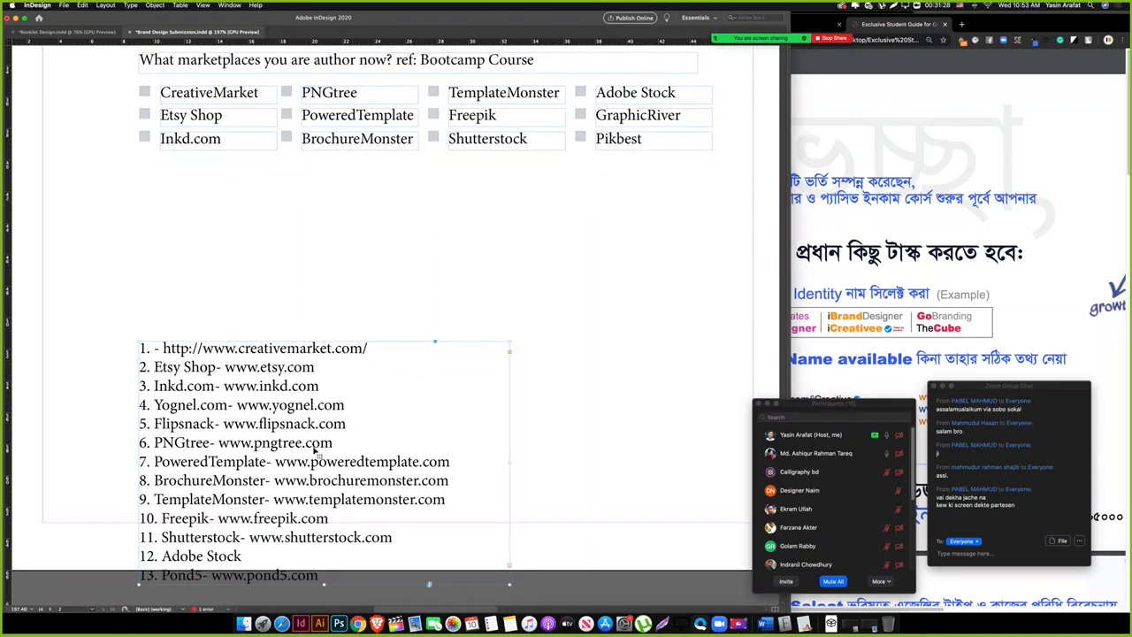
{"action": "scroll", "coordinate": [314, 451], "scroll_direction": "down", "scroll_amount": 3}
{"action": "left_click_drag", "start_coordinate": [268, 487], "coordinate": [324, 553]}
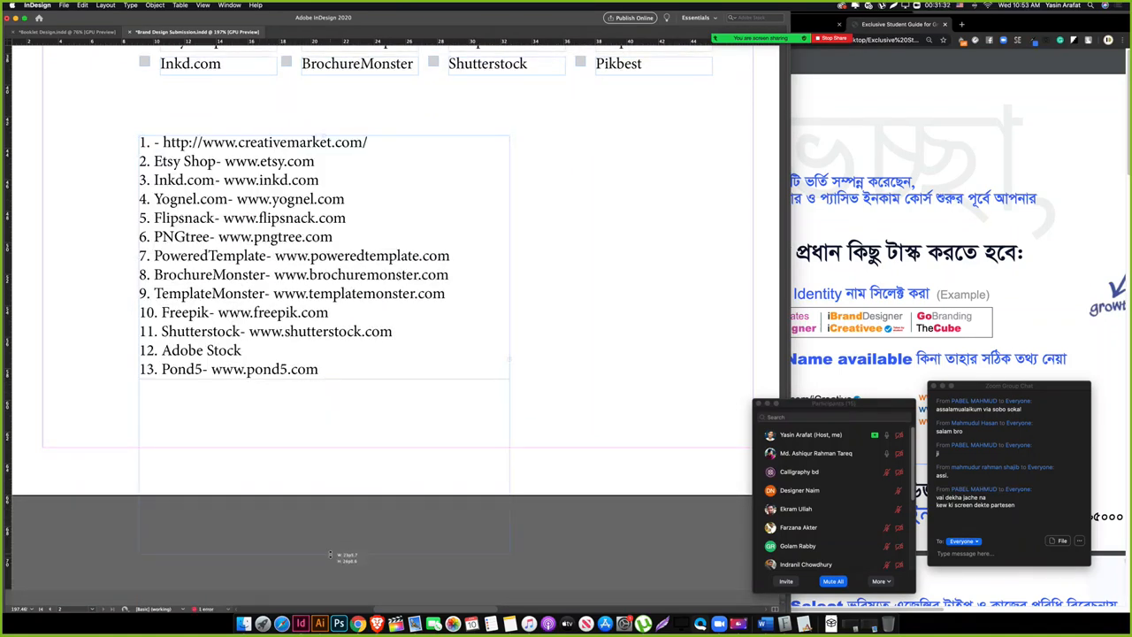
Step: Duplicate the Etsy Shop and Inkd.com checkbox rows into the space below
{"action": "scroll", "coordinate": [403, 269], "scroll_direction": "up", "scroll_amount": 6}
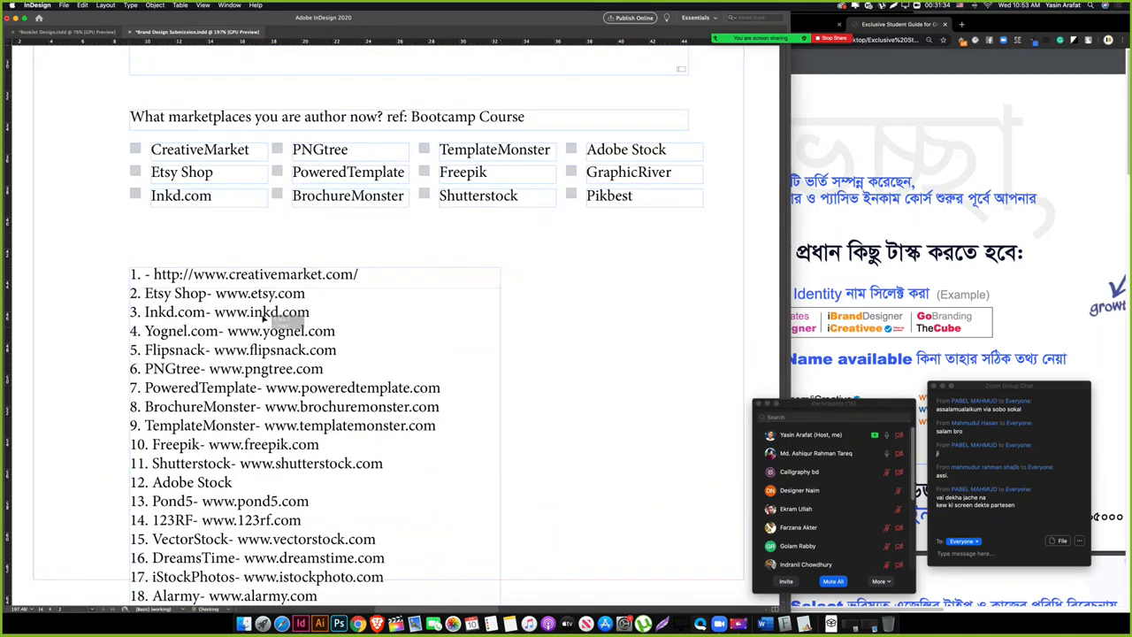
{"action": "left_click_drag", "start_coordinate": [142, 174], "coordinate": [637, 207]}
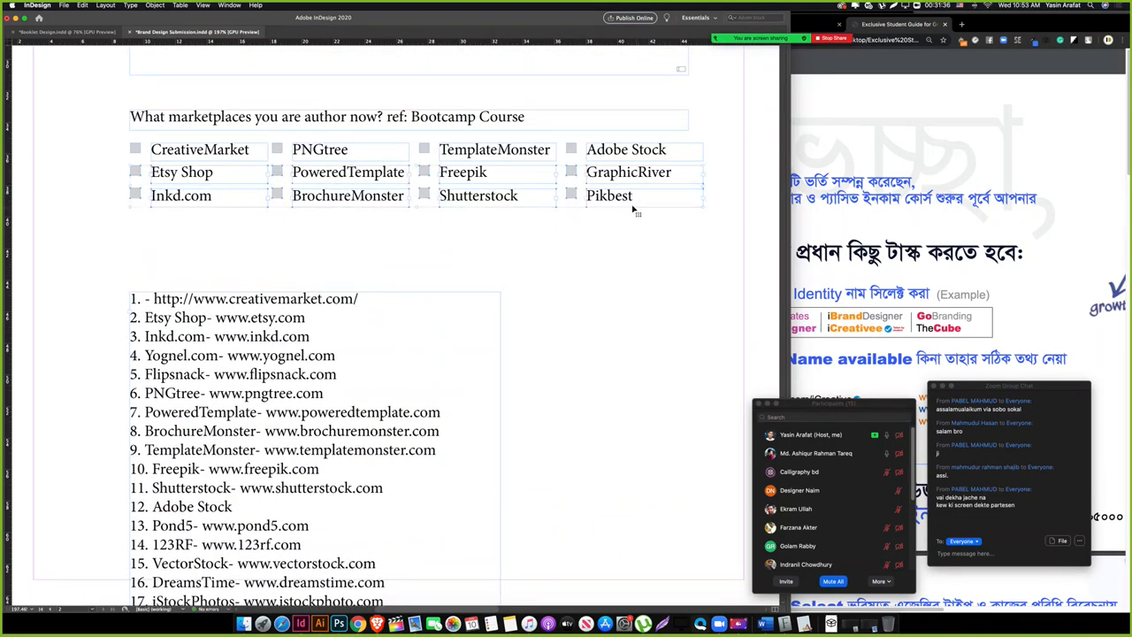
{"action": "left_click_drag", "start_coordinate": [493, 196], "coordinate": [493, 247]}
Step: Replace duplicate Etsy Shop, Inkd.com and PoweredTemplate entries with 123RF, VectorStock and DreamsTime
{"action": "scroll", "coordinate": [208, 413], "scroll_direction": "down", "scroll_amount": 3}
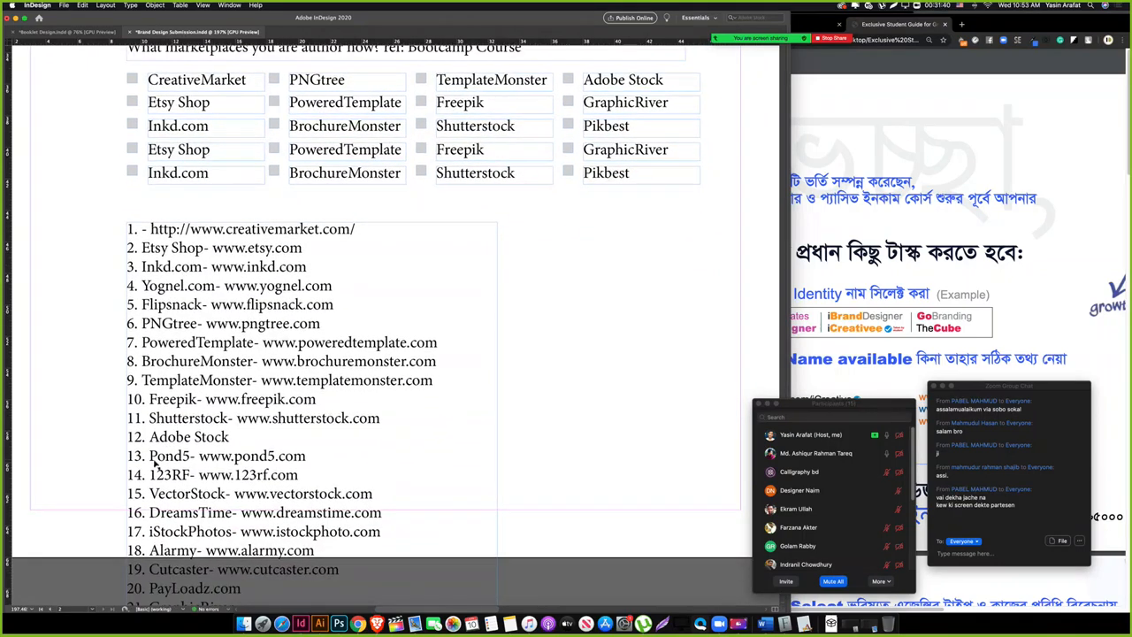
{"action": "left_click_drag", "start_coordinate": [148, 475], "coordinate": [191, 476]}
{"action": "key", "text": "super+c"}
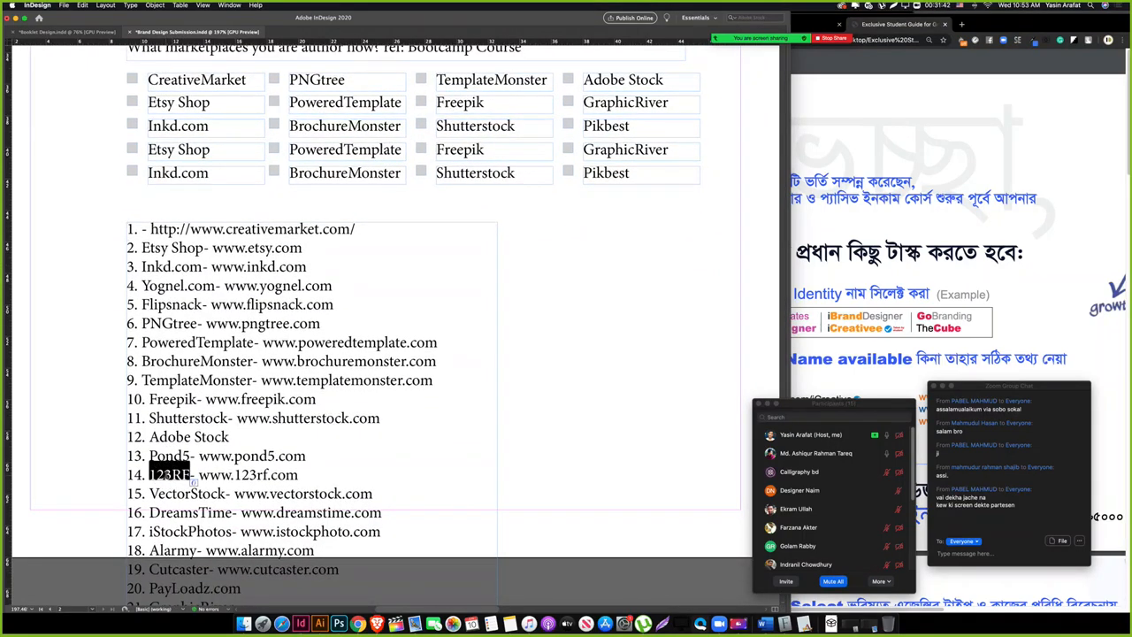
{"action": "triple_click", "coordinate": [205, 150]}
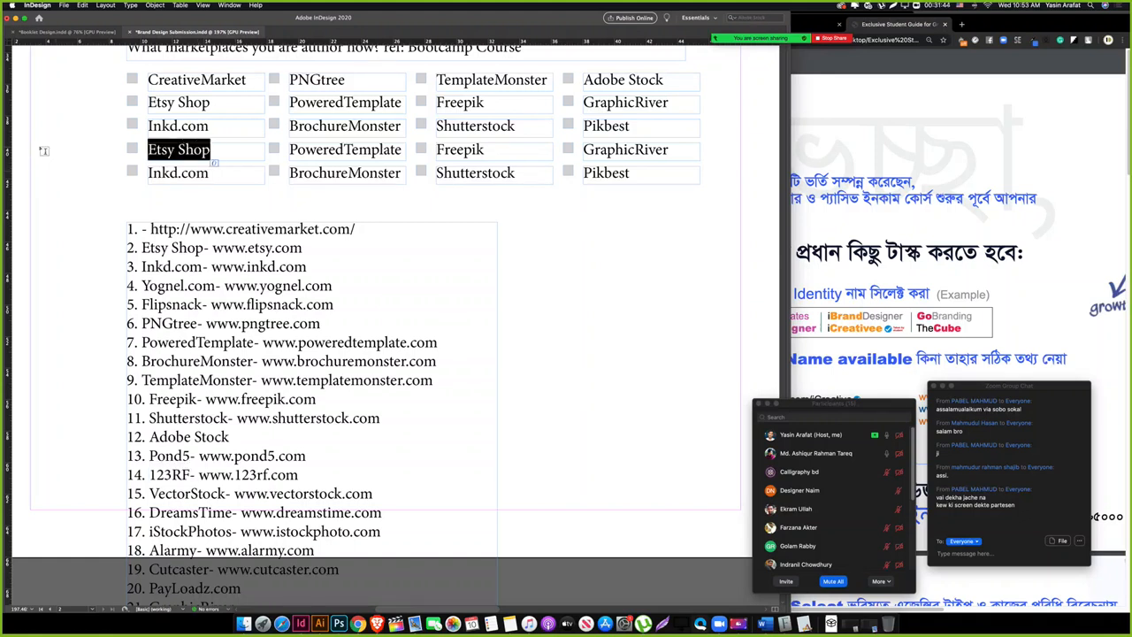
{"action": "key", "text": "super+v"}
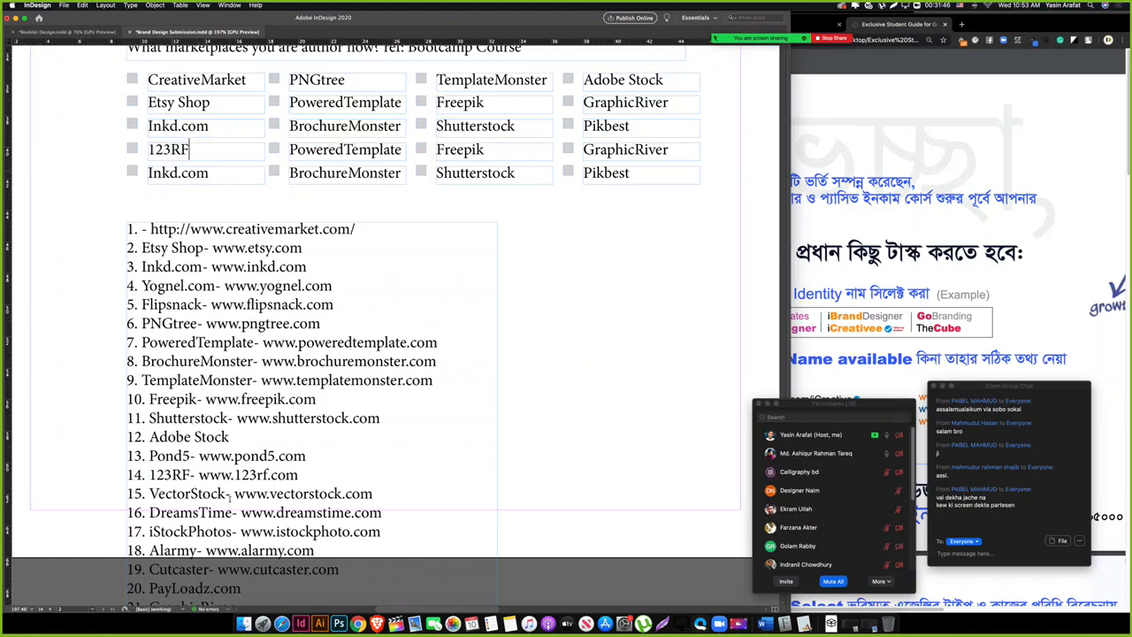
{"action": "left_click_drag", "start_coordinate": [227, 493], "coordinate": [149, 493]}
{"action": "key", "text": "super+c"}
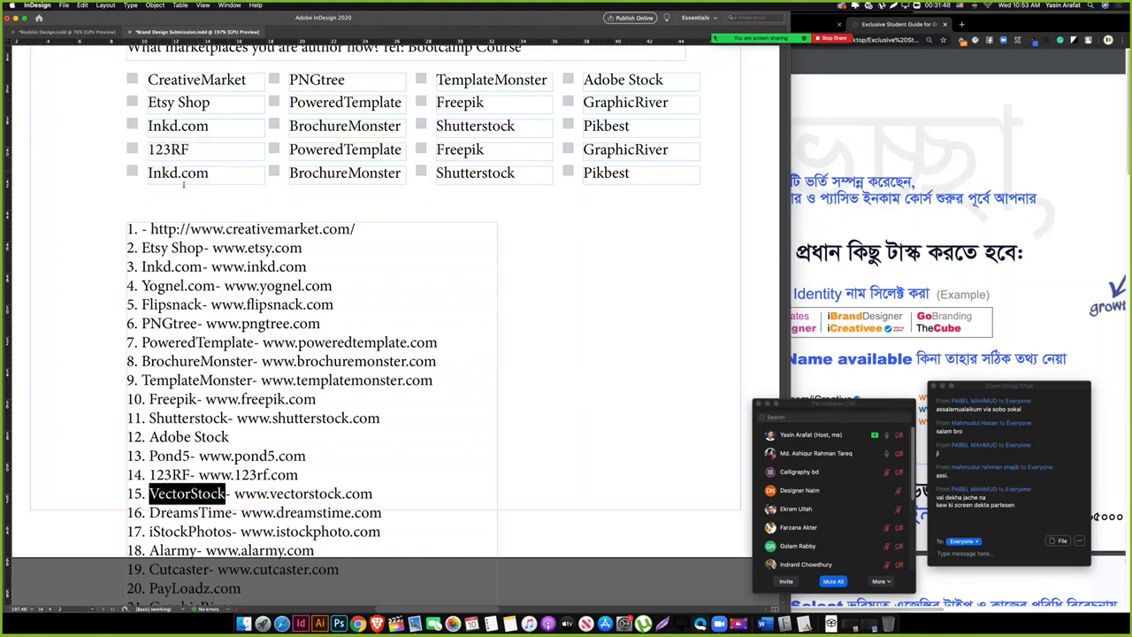
{"action": "left_click", "coordinate": [232, 174]}
{"action": "triple_click", "coordinate": [241, 174]}
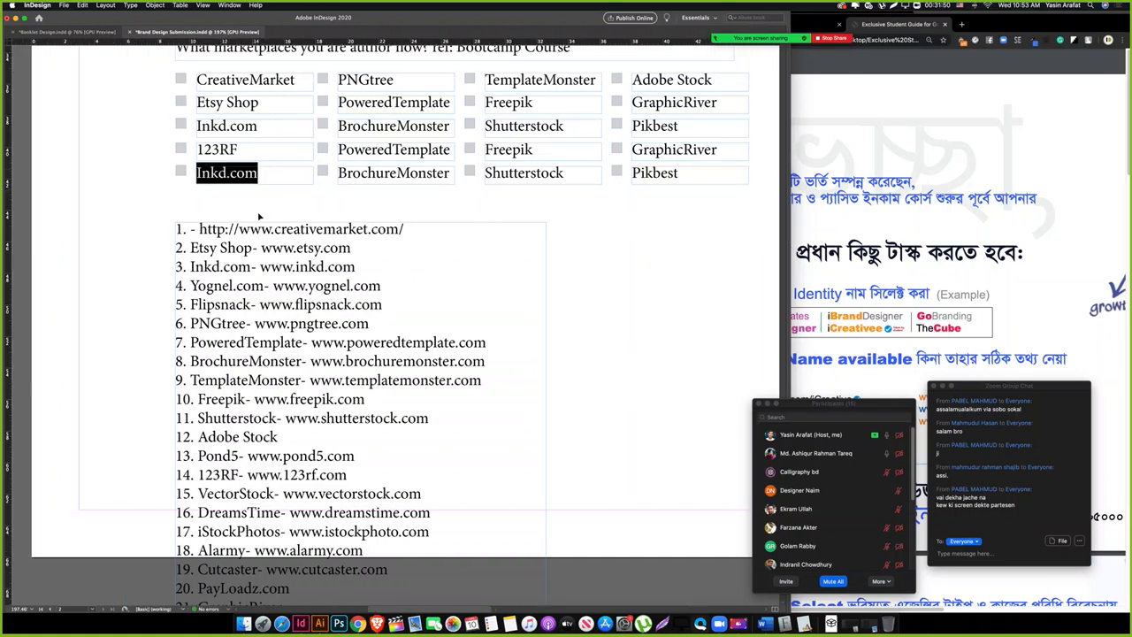
{"action": "key", "text": "super+v"}
{"action": "left_click_drag", "start_coordinate": [281, 512], "coordinate": [197, 512]}
{"action": "key", "text": "super+c"}
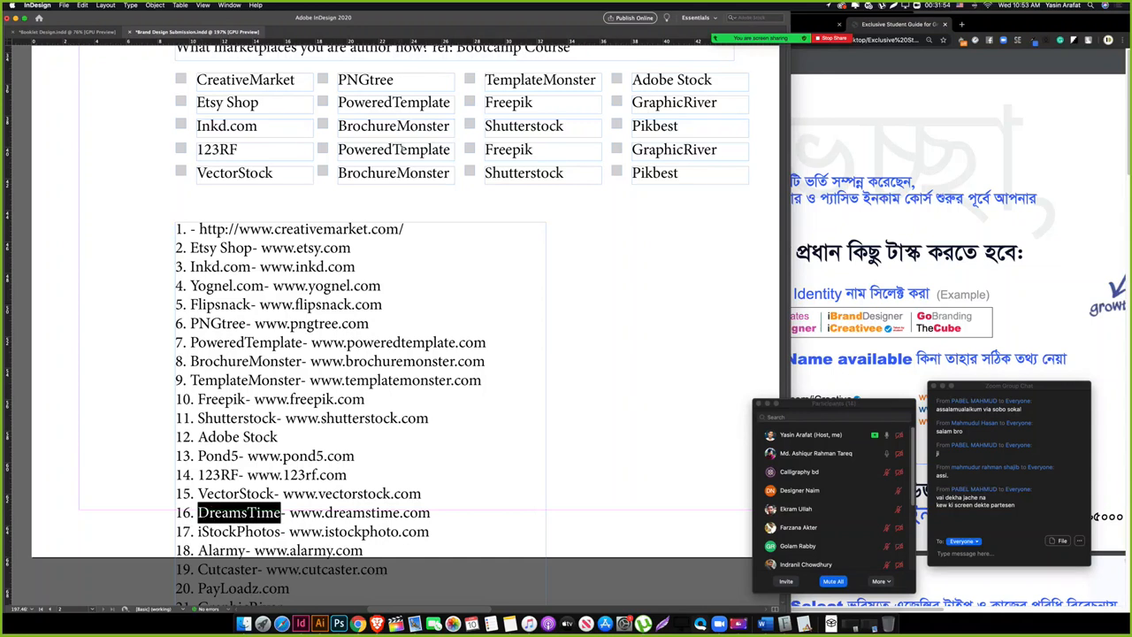
{"action": "triple_click", "coordinate": [400, 150]}
{"action": "key", "text": "super+v"}
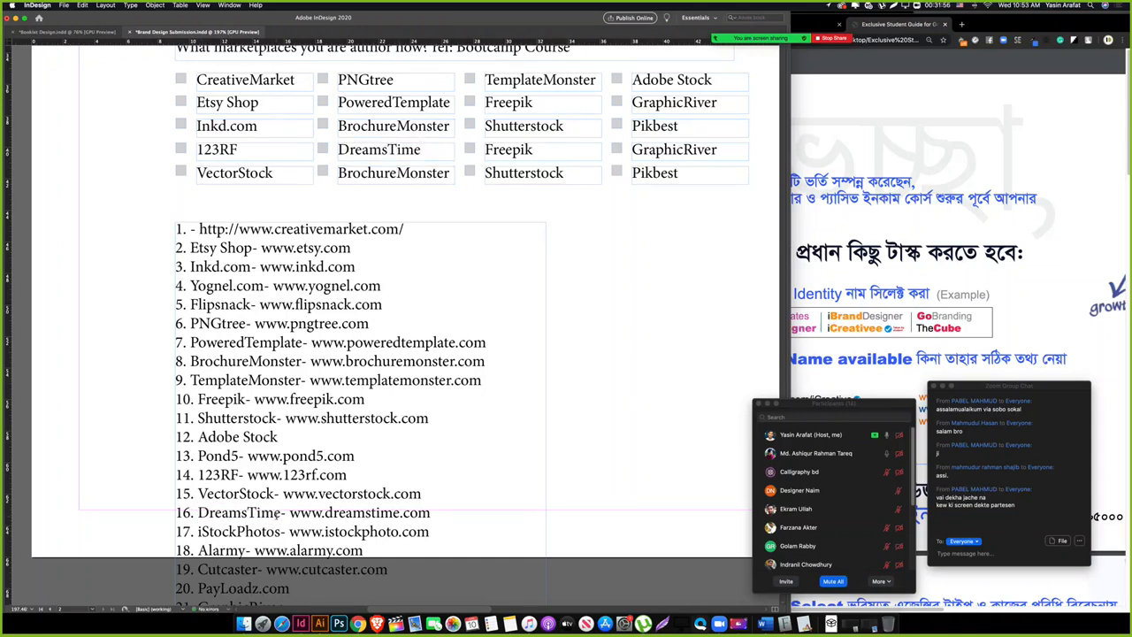
Step: Replace duplicate BrochureMonster, Freepik and Shutterstock entries with iStockPhotos, Alarmy and Cutcaster
{"action": "left_click_drag", "start_coordinate": [281, 531], "coordinate": [197, 532]}
{"action": "key", "text": "super+c"}
{"action": "triple_click", "coordinate": [415, 173]}
{"action": "key", "text": "super+v"}
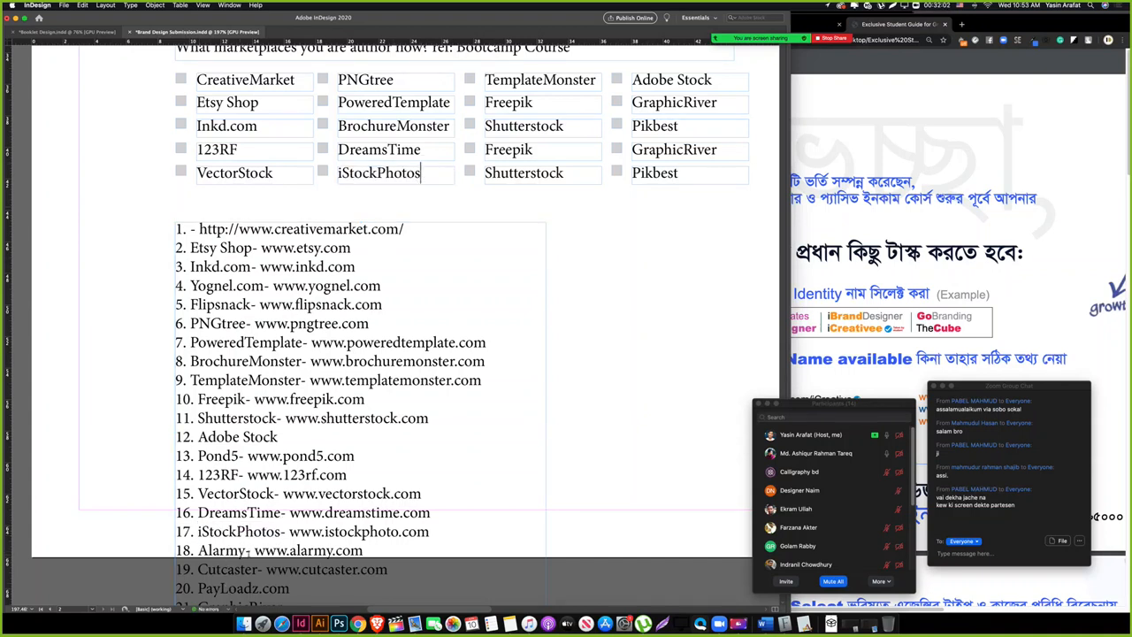
{"action": "left_click_drag", "start_coordinate": [245, 549], "coordinate": [197, 550]}
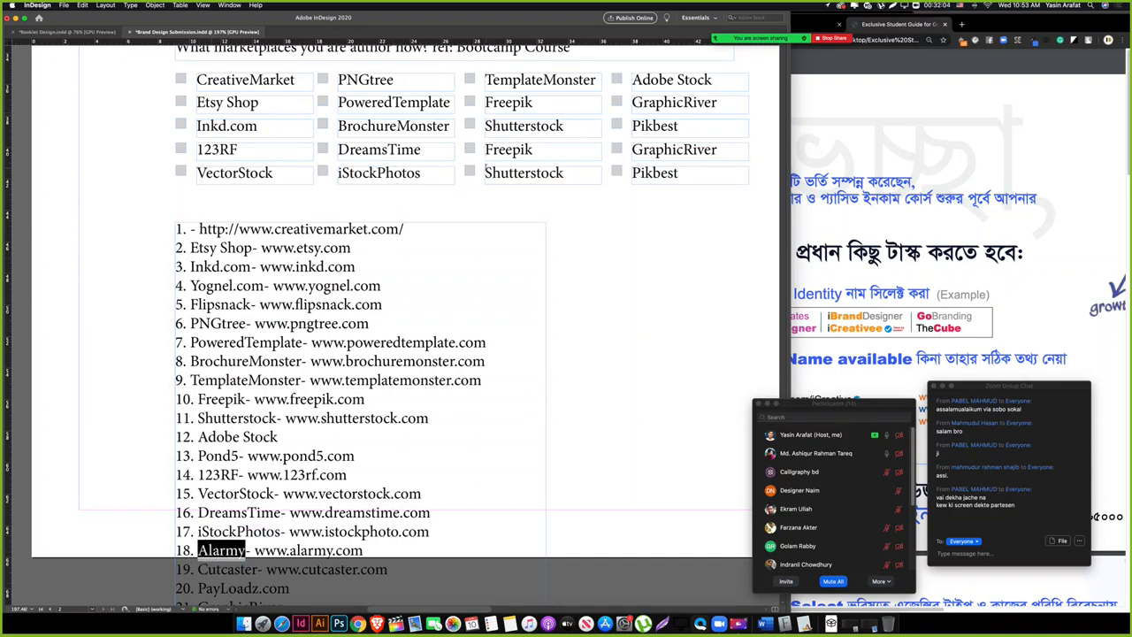
{"action": "key", "text": "super+c"}
{"action": "triple_click", "coordinate": [509, 149]}
{"action": "key", "text": "super+v"}
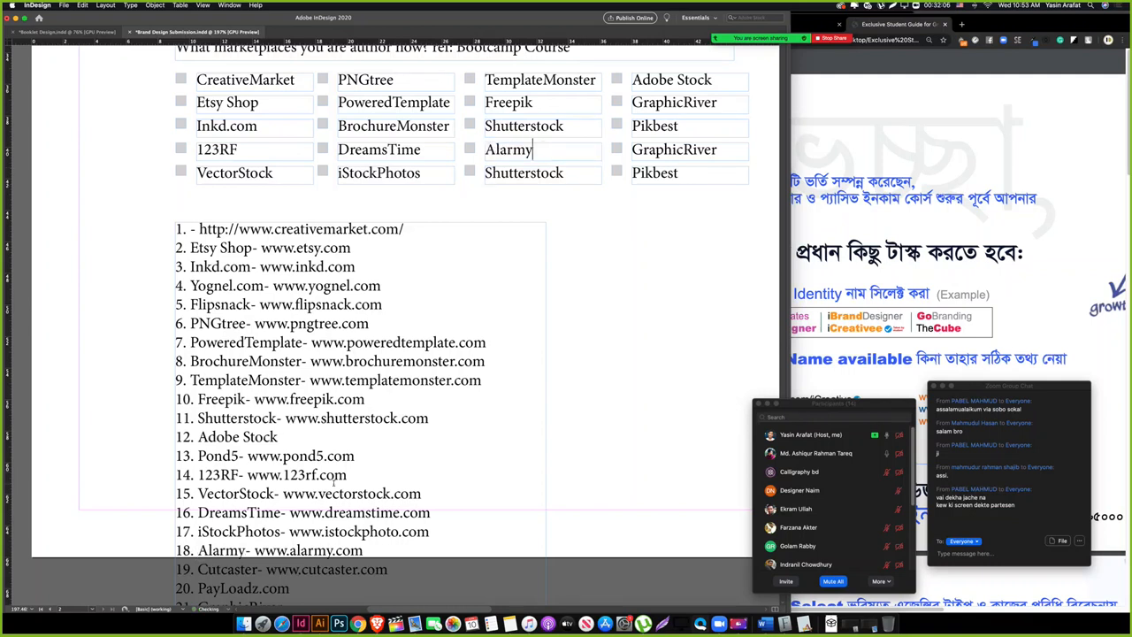
{"action": "left_click_drag", "start_coordinate": [258, 570], "coordinate": [196, 571]}
{"action": "key", "text": "super+c"}
{"action": "triple_click", "coordinate": [524, 174]}
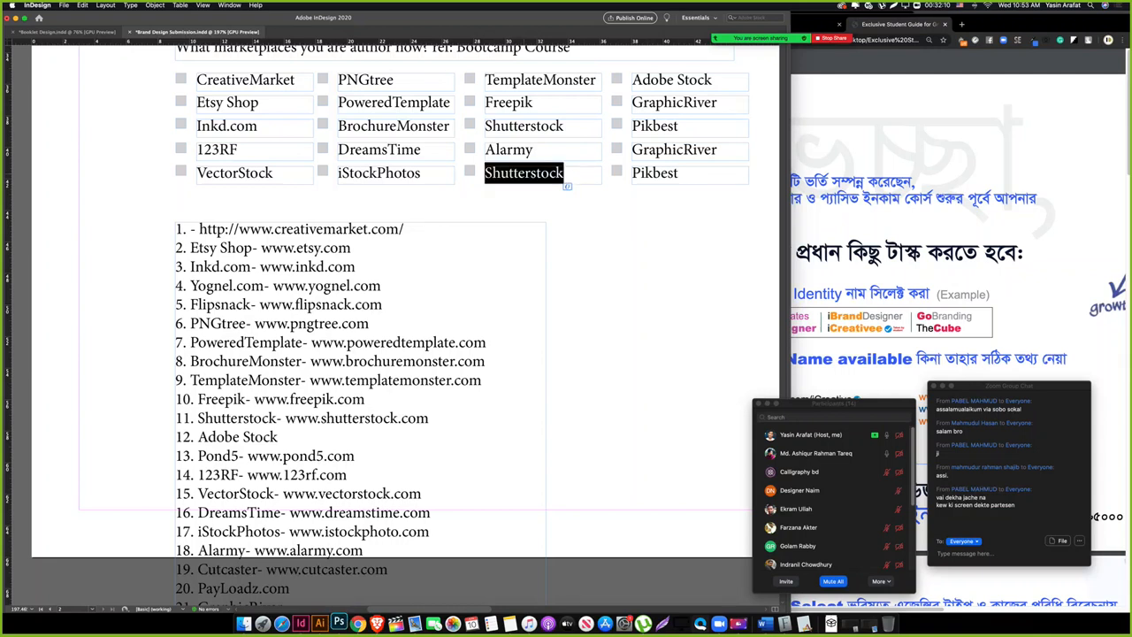
{"action": "key", "text": "super+v"}
Step: Replace the duplicate GraphicRiver entry with PayLoadz.com and the last Pikbest entry with LovePik
{"action": "scroll", "coordinate": [270, 579], "scroll_direction": "down", "scroll_amount": 1}
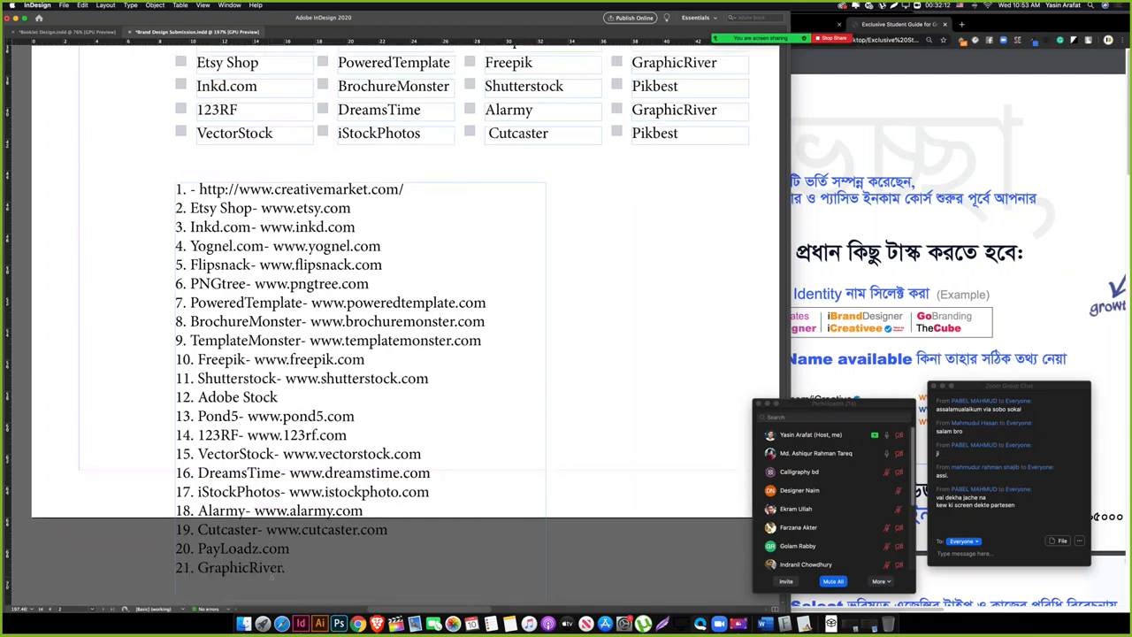
{"action": "left_click_drag", "start_coordinate": [285, 554], "coordinate": [197, 549]}
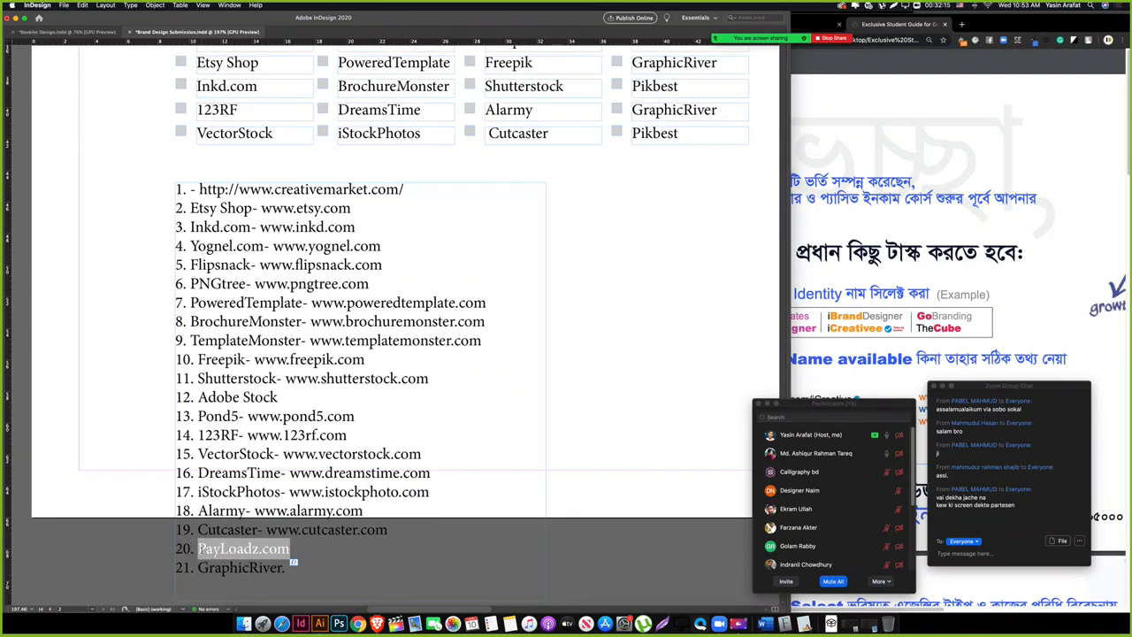
{"action": "double_click", "coordinate": [661, 109]}
{"action": "key", "text": "ctrl+v"}
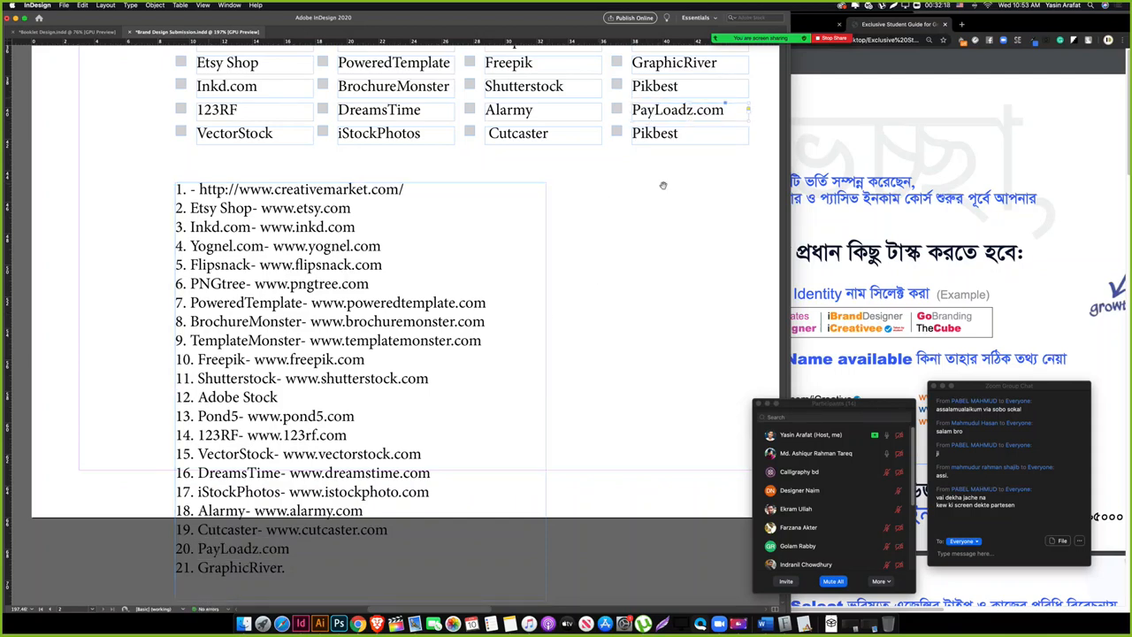
{"action": "left_click_drag", "start_coordinate": [663, 185], "coordinate": [556, 237]}
{"action": "double_click", "coordinate": [587, 186]}
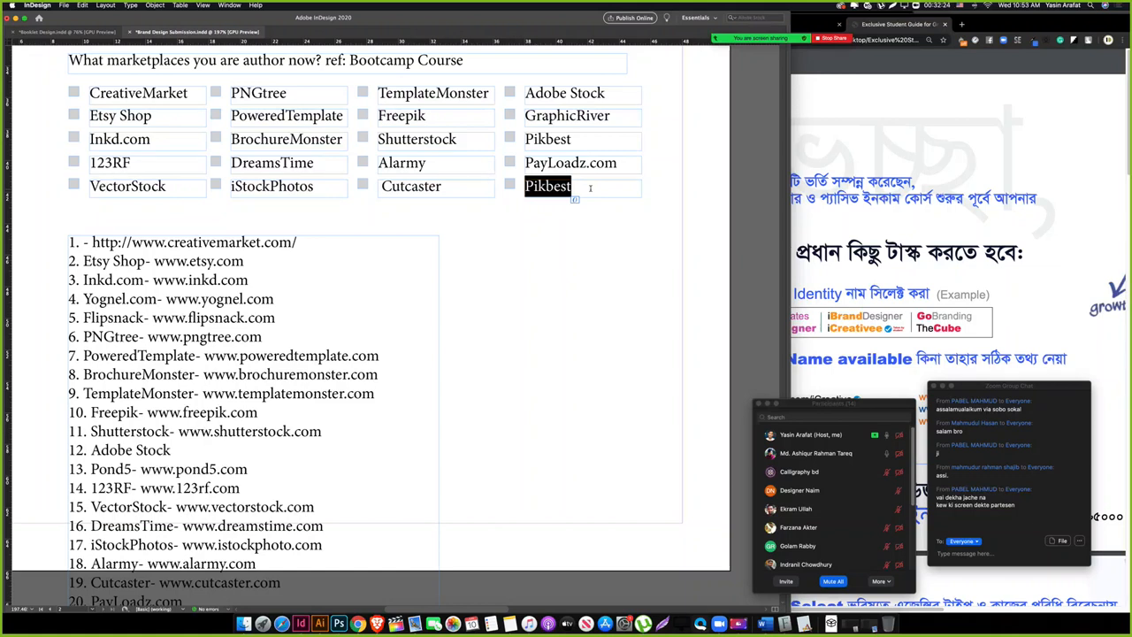
{"action": "scroll", "coordinate": [587, 192], "scroll_direction": "down", "scroll_amount": 2}
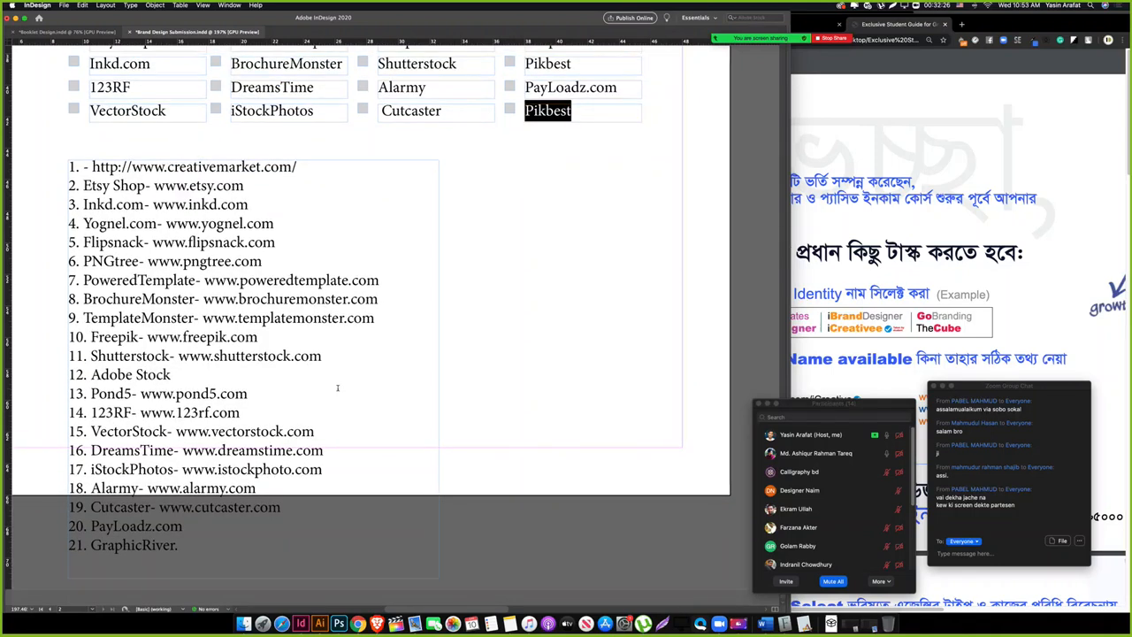
{"action": "scroll", "coordinate": [337, 388], "scroll_direction": "up", "scroll_amount": 6}
{"action": "scroll", "coordinate": [461, 344], "scroll_direction": "down", "scroll_amount": 2}
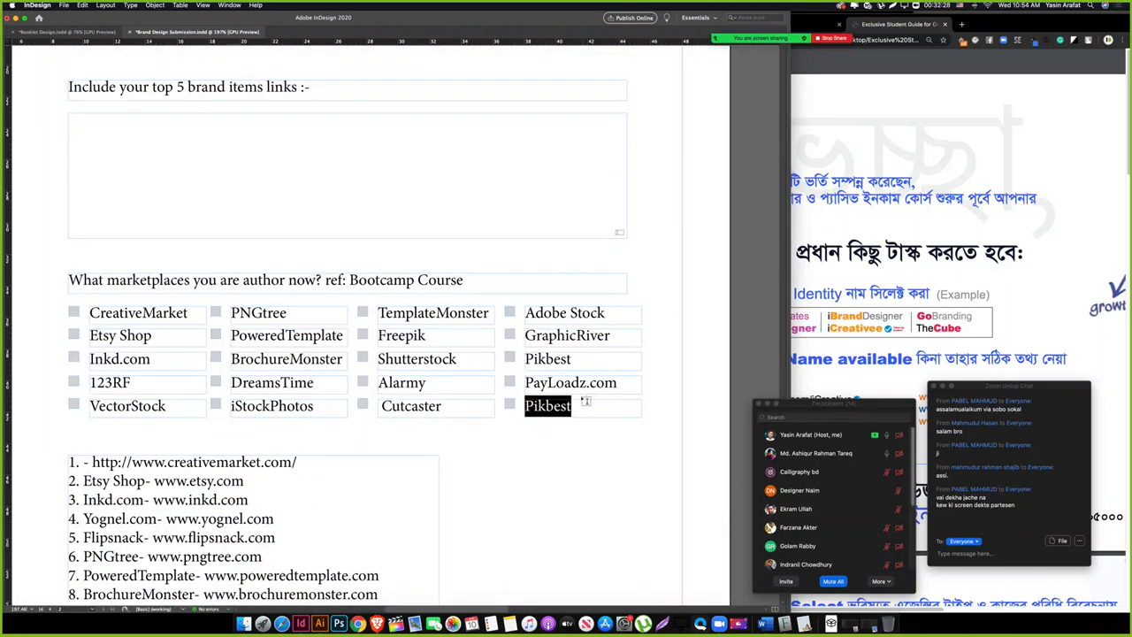
{"action": "double_click", "coordinate": [548, 407]}
{"action": "type", "text": "Livep"}
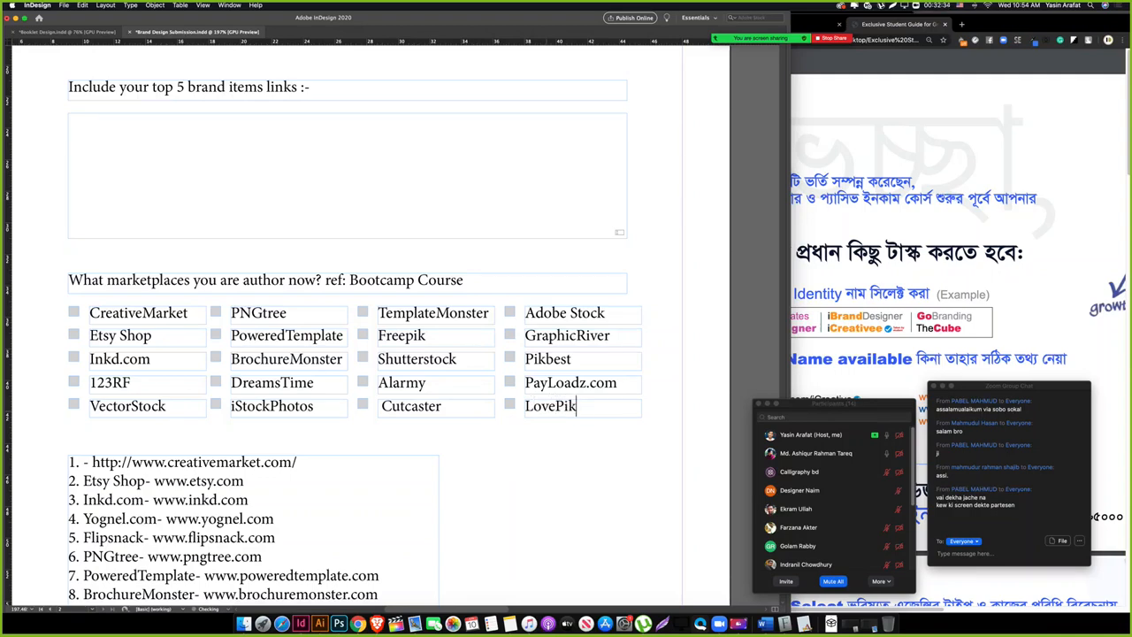
Step: Delete the numbered marketplace reference list and zoom back in on the grid
{"action": "scroll", "coordinate": [474, 479], "scroll_direction": "down", "scroll_amount": 3}
{"action": "left_click_drag", "start_coordinate": [564, 421], "coordinate": [187, 455]}
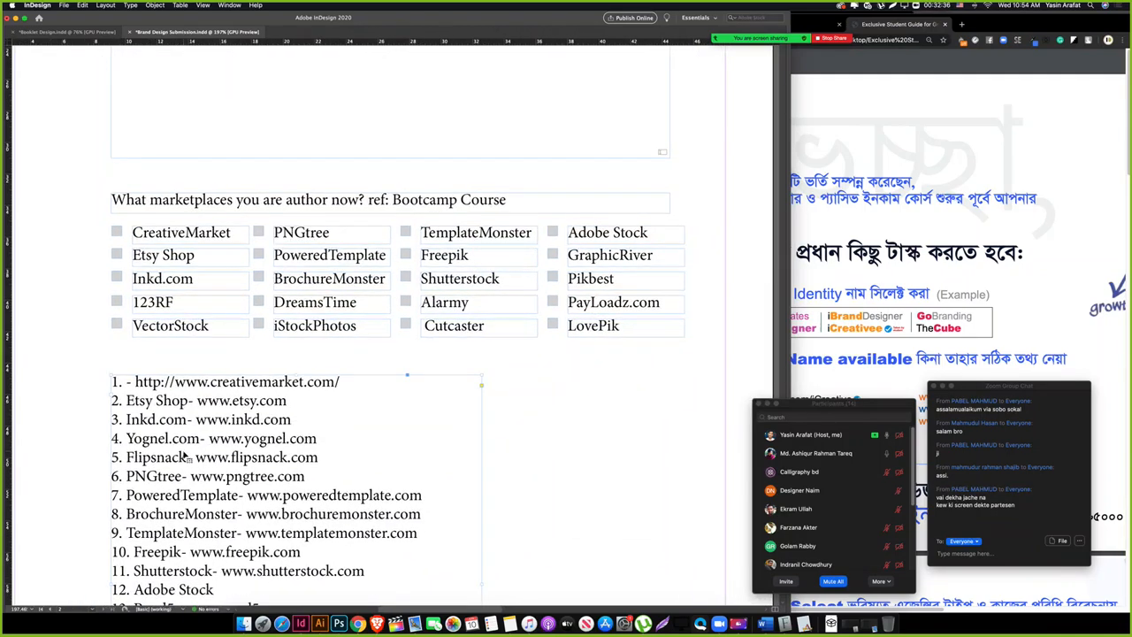
{"action": "key", "text": "Delete"}
{"action": "left_click", "coordinate": [335, 447]}
{"action": "left_click_drag", "start_coordinate": [130, 359], "coordinate": [140, 431]}
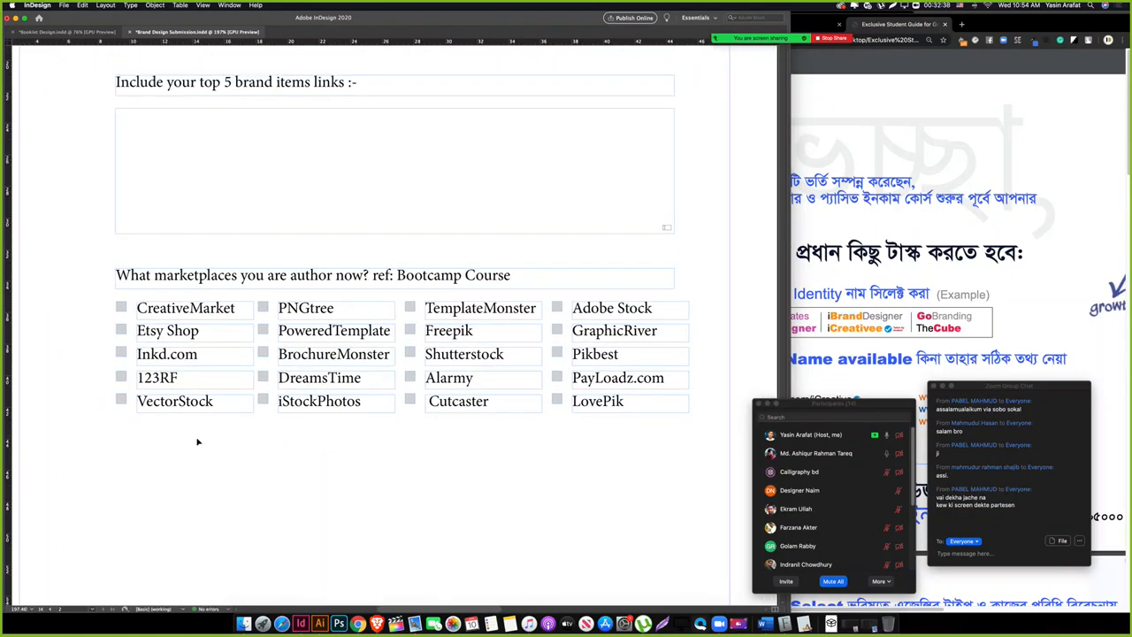
{"action": "left_click_drag", "start_coordinate": [157, 310], "coordinate": [190, 303]}
{"action": "left_click_drag", "start_coordinate": [221, 410], "coordinate": [221, 360]}
{"action": "left_click_drag", "start_coordinate": [331, 430], "coordinate": [313, 433]}
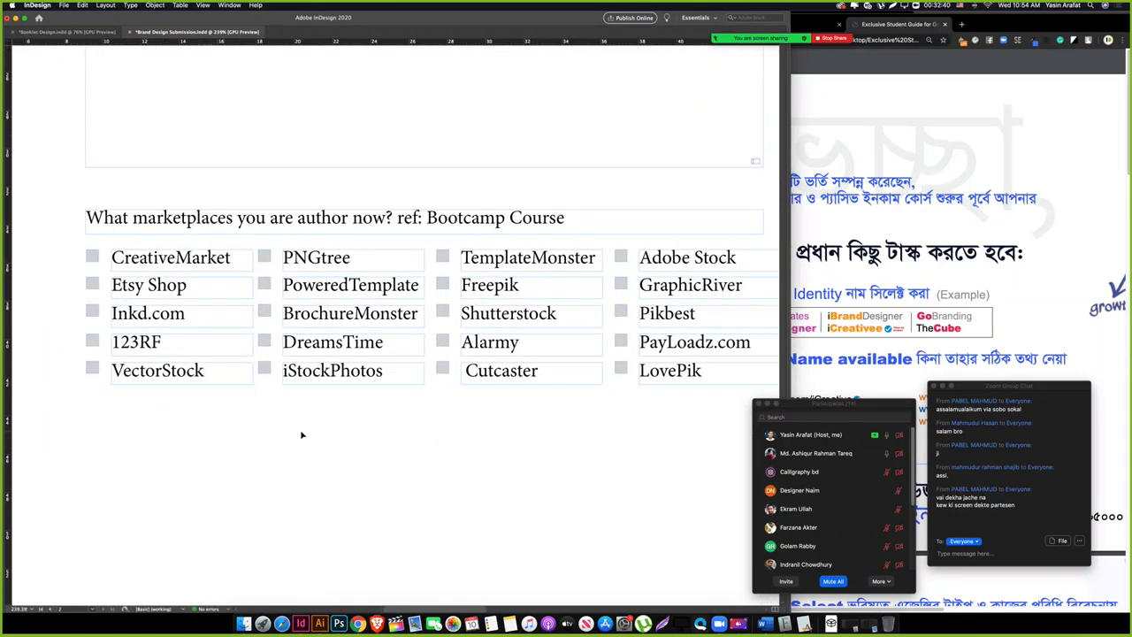
Step: Turn the CreativeMarket and Etsy Shop squares into unchecked check box fields, CreativeMarket On Click
{"action": "key", "text": "Tab"}
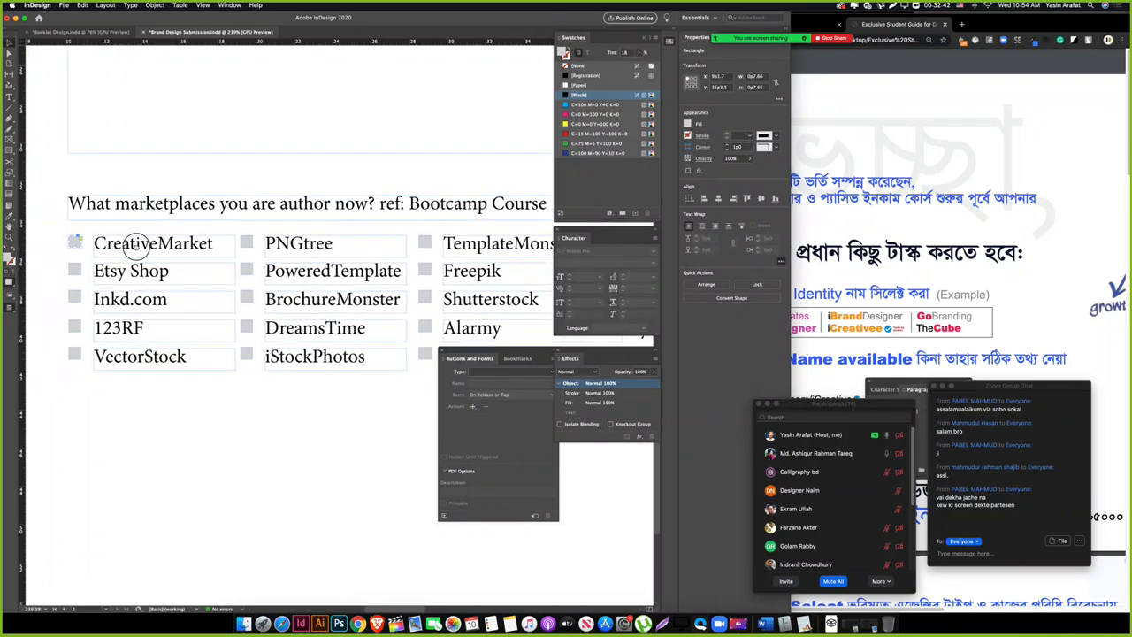
{"action": "left_click", "coordinate": [494, 373]}
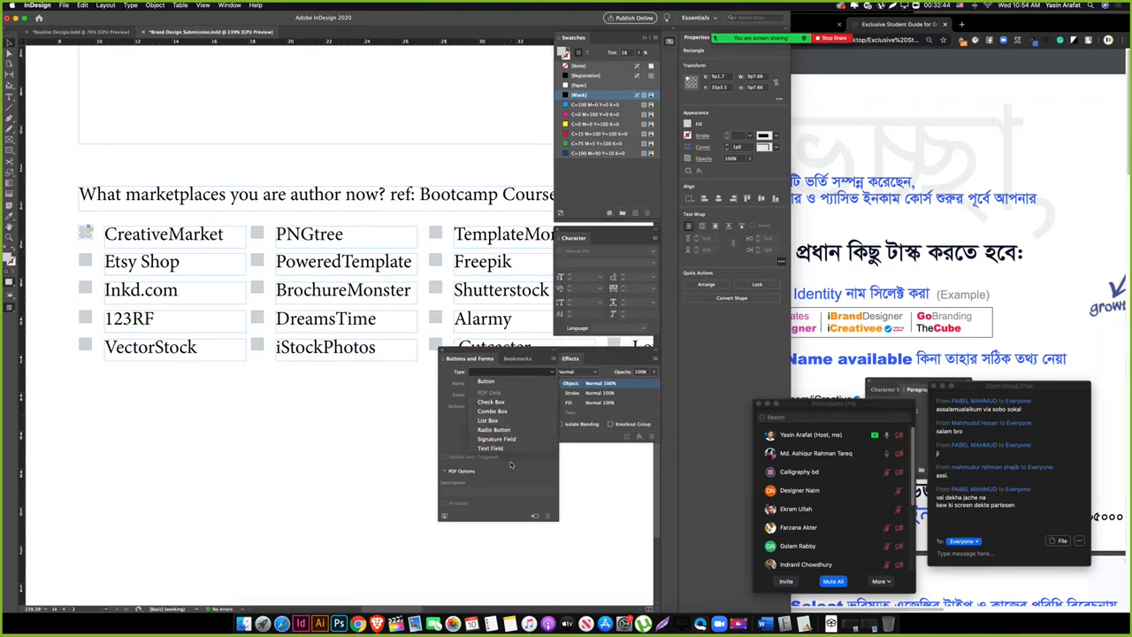
{"action": "left_click", "coordinate": [503, 412]}
{"action": "left_click", "coordinate": [499, 395]}
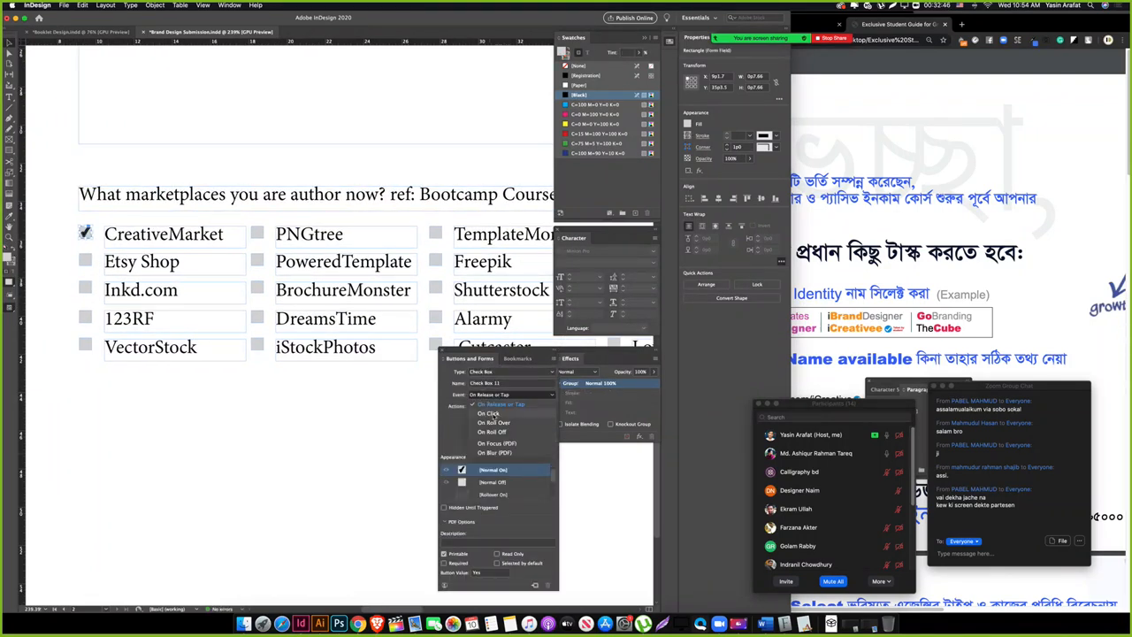
{"action": "left_click", "coordinate": [492, 414]}
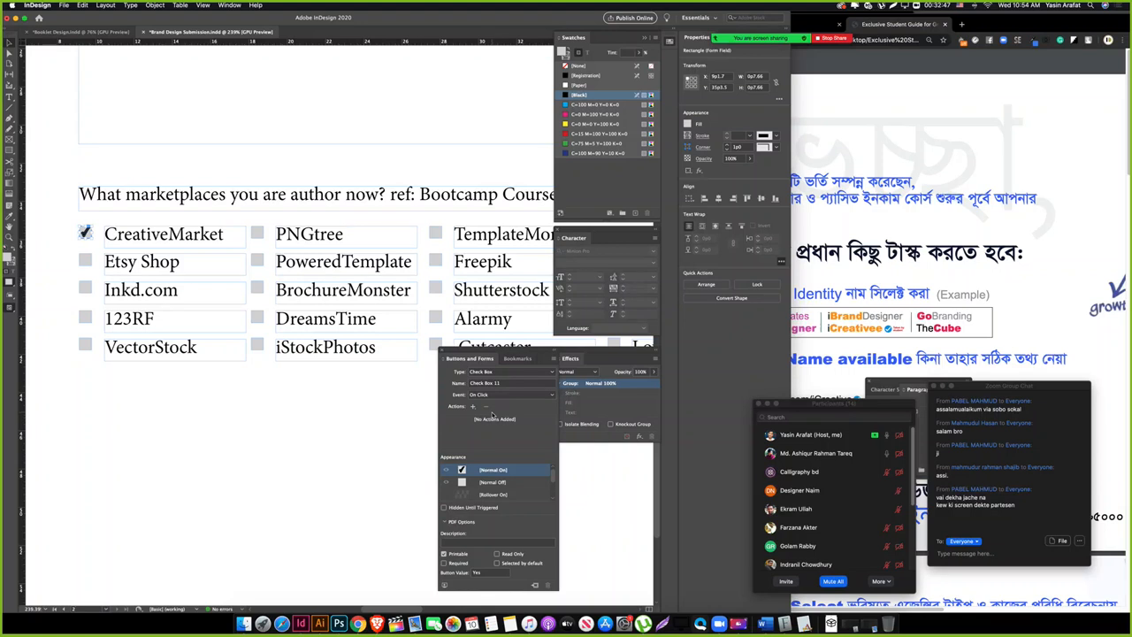
{"action": "left_click", "coordinate": [473, 481]}
{"action": "left_click", "coordinate": [260, 379]}
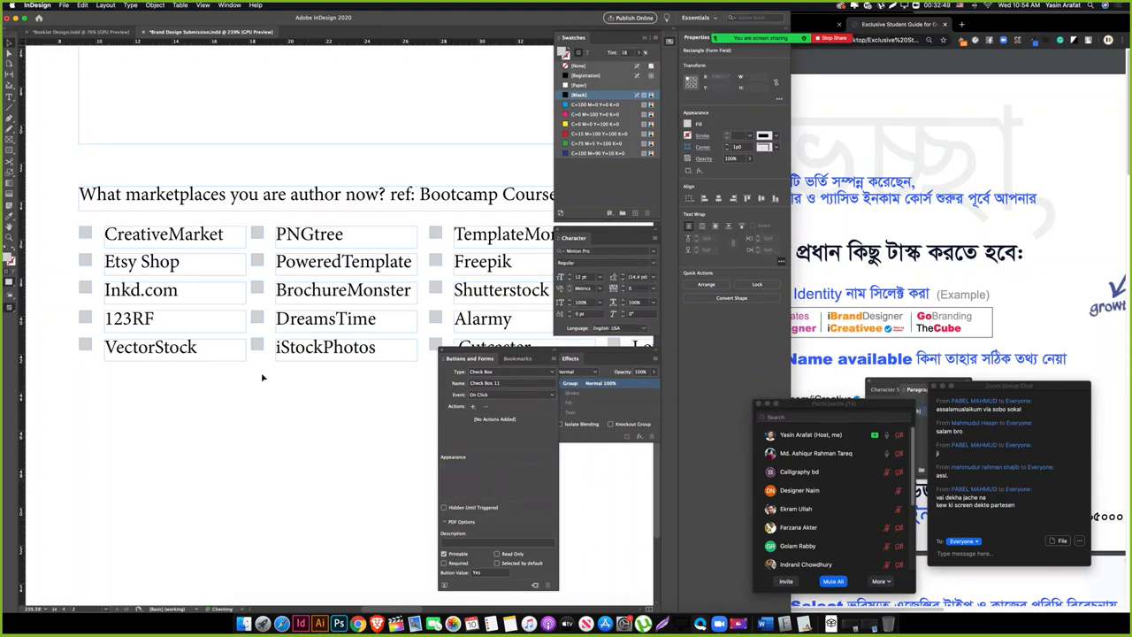
{"action": "left_click", "coordinate": [86, 259]}
{"action": "left_click", "coordinate": [508, 372]}
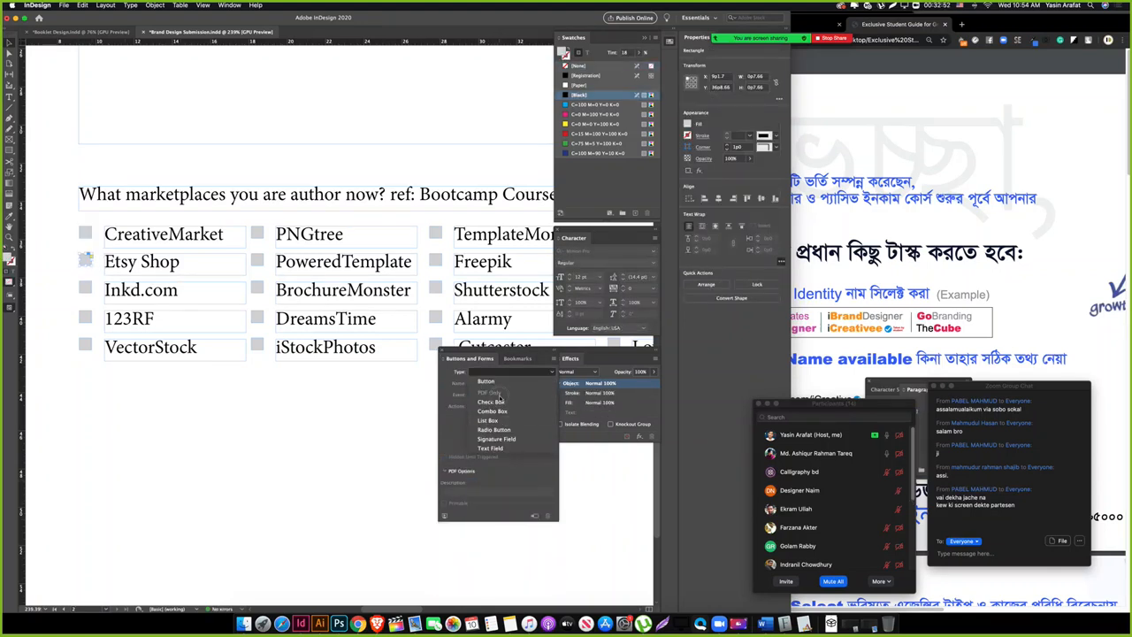
{"action": "left_click", "coordinate": [498, 402]}
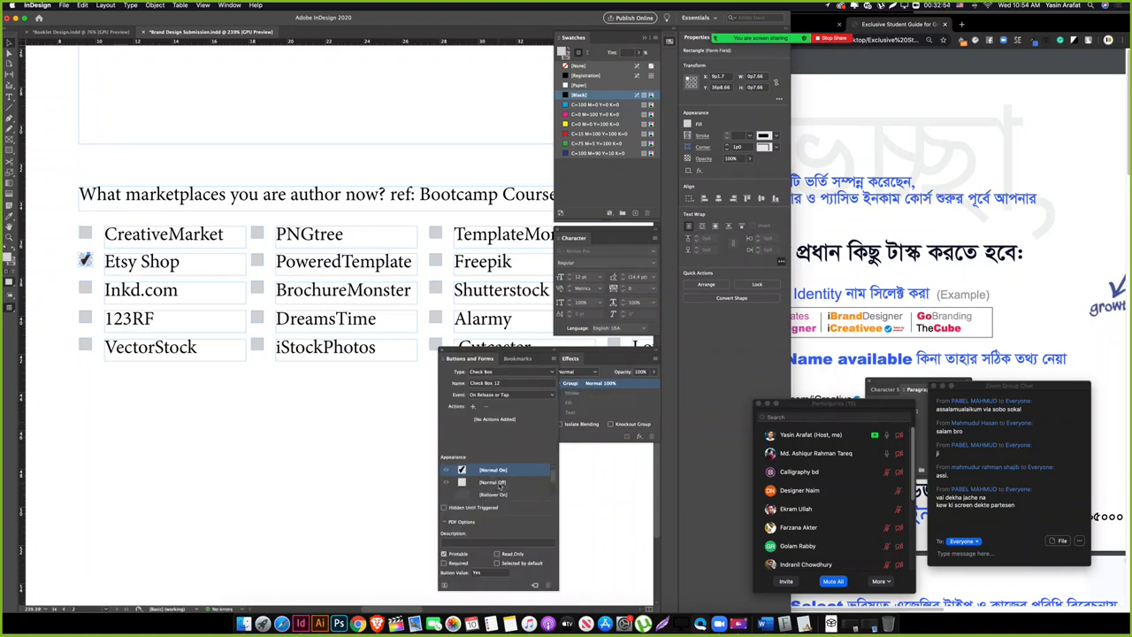
{"action": "left_click", "coordinate": [493, 482]}
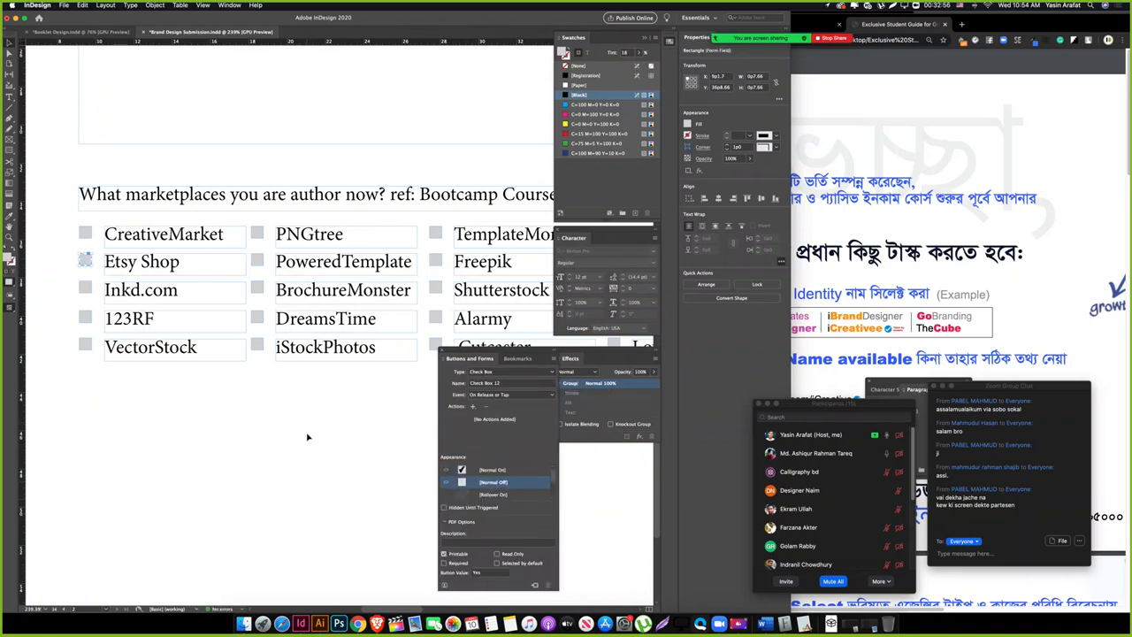
Step: Convert the Inkd.com and 123RF squares to check box fields, Inkd.com unchecked and On Click
{"action": "left_click", "coordinate": [85, 289]}
{"action": "left_click", "coordinate": [513, 372]}
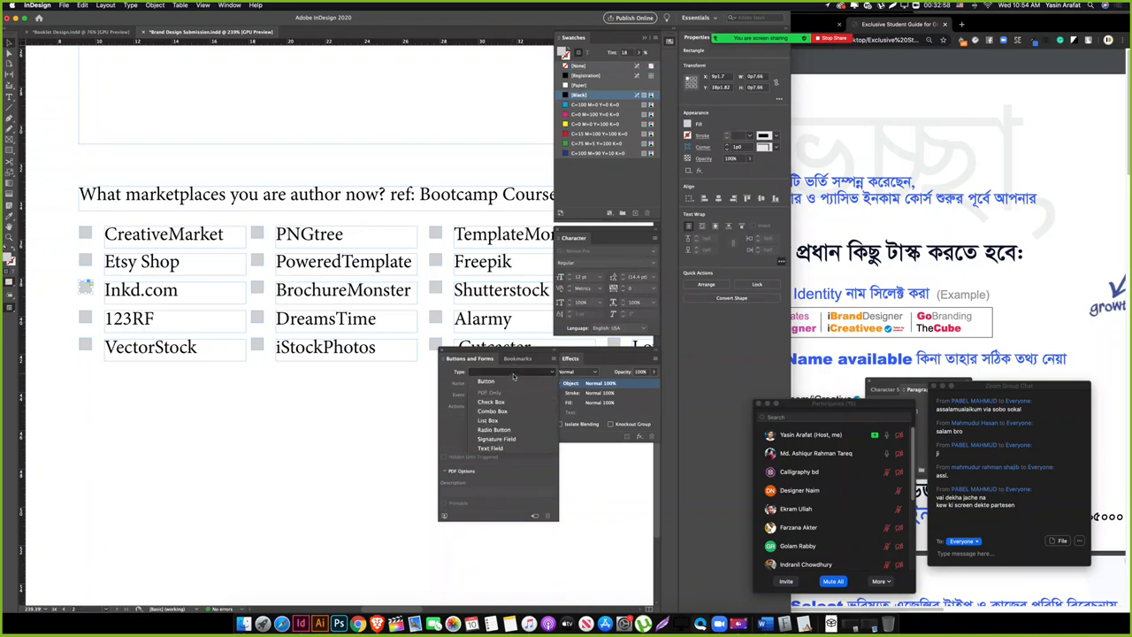
{"action": "left_click", "coordinate": [513, 401]}
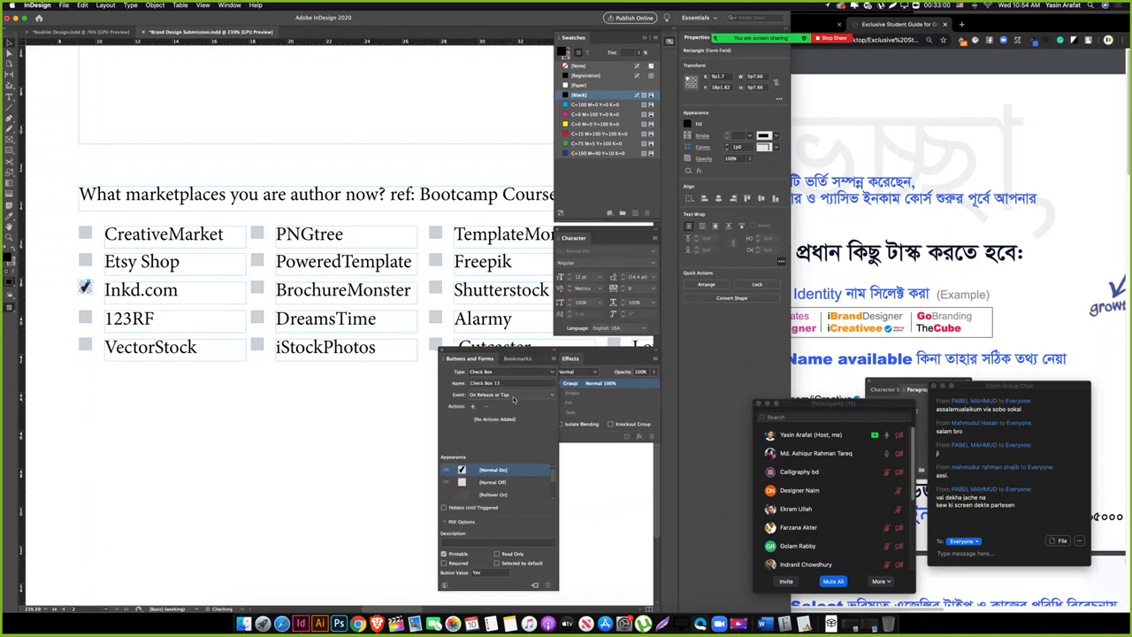
{"action": "left_click", "coordinate": [513, 396]}
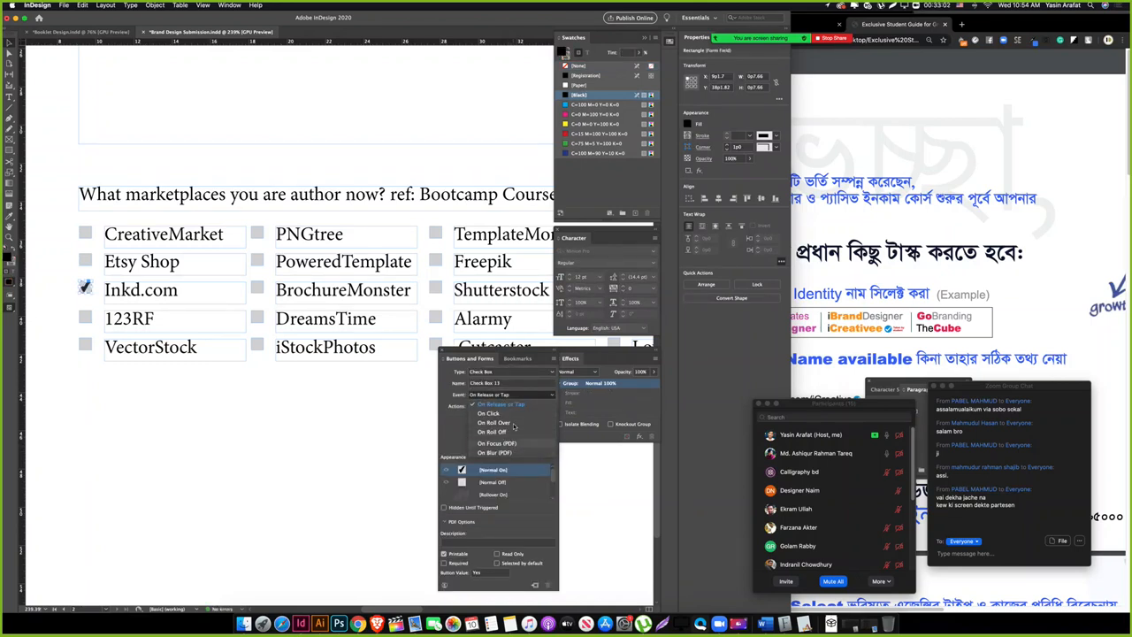
{"action": "left_click", "coordinate": [488, 413]}
{"action": "left_click", "coordinate": [493, 482]}
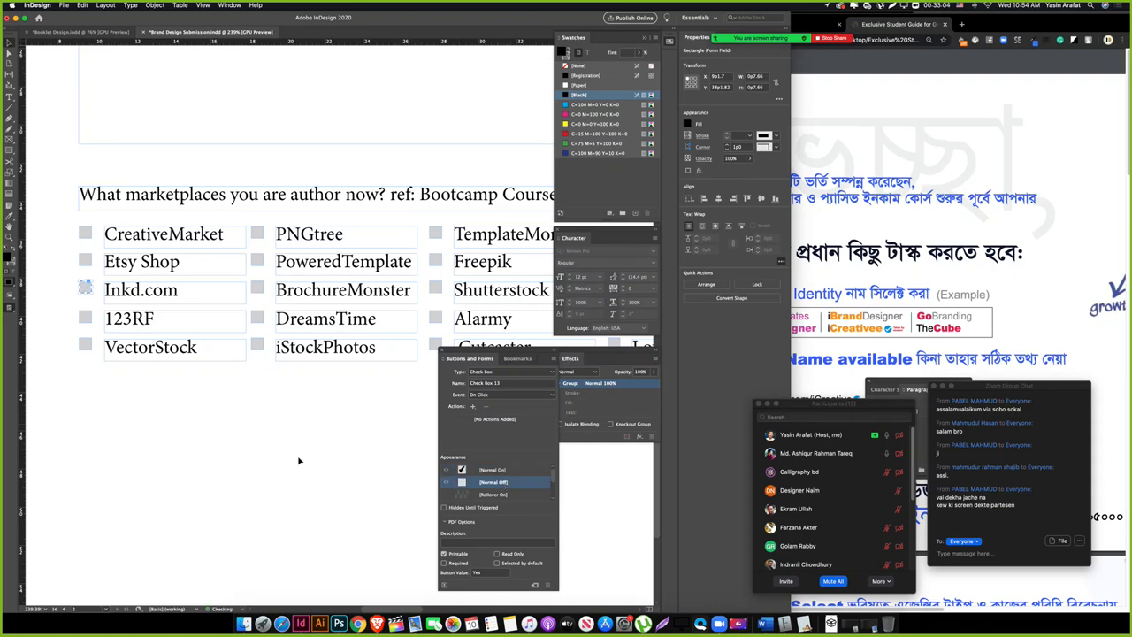
{"action": "left_click", "coordinate": [85, 318]}
{"action": "left_click", "coordinate": [506, 372]}
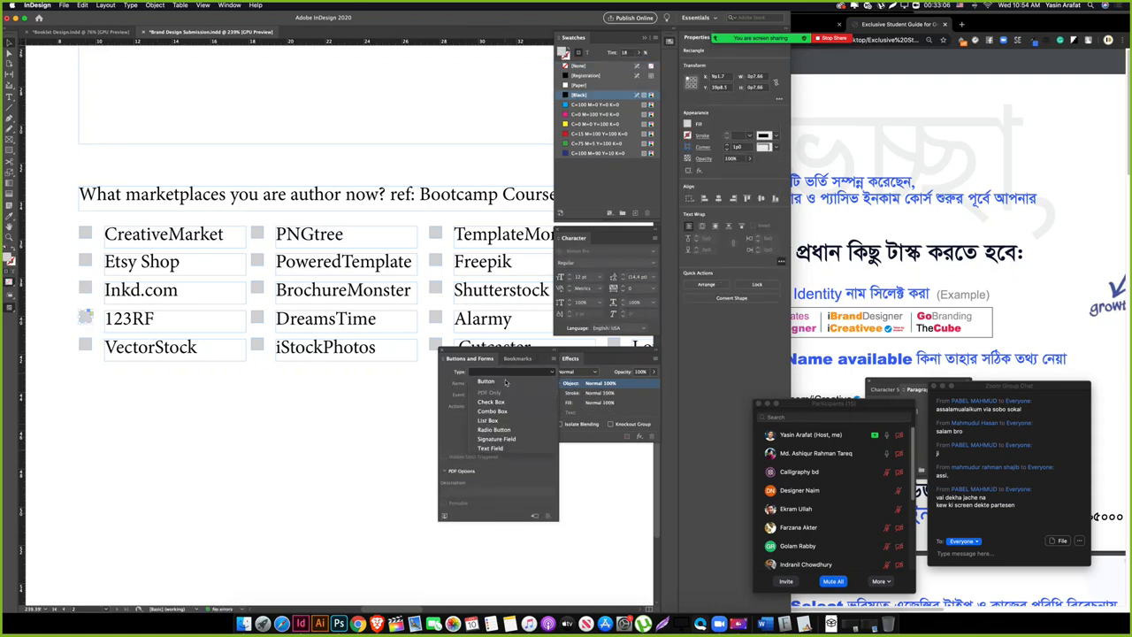
{"action": "left_click", "coordinate": [491, 402]}
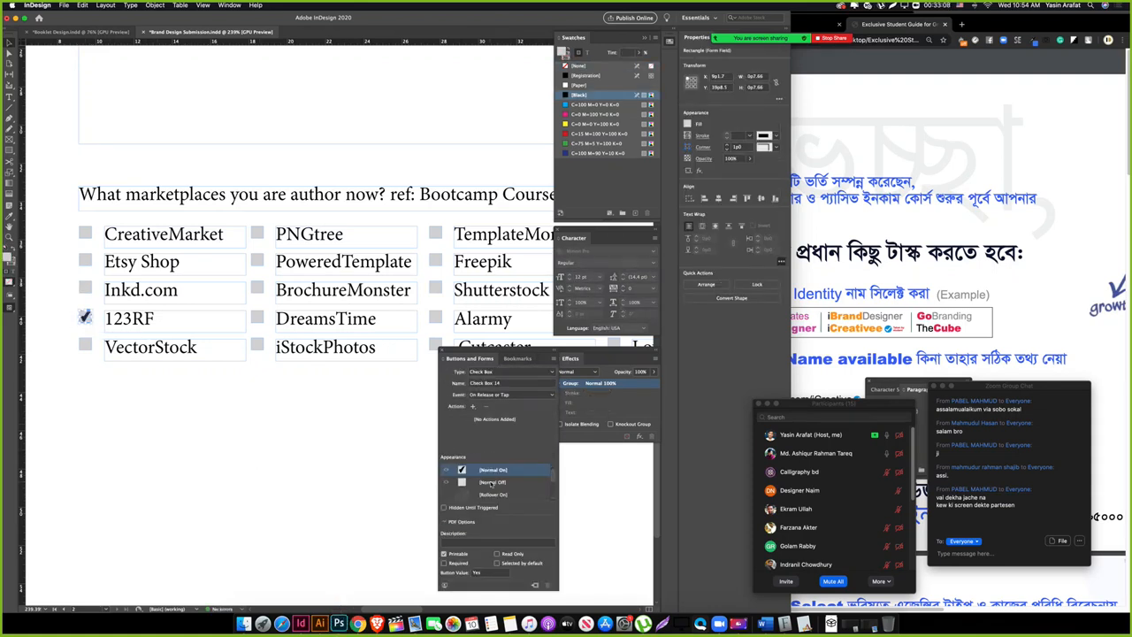
Step: Make the VectorStock and PNGtree squares unchecked check boxes, PNGtree responding On Click
{"action": "left_click", "coordinate": [85, 347]}
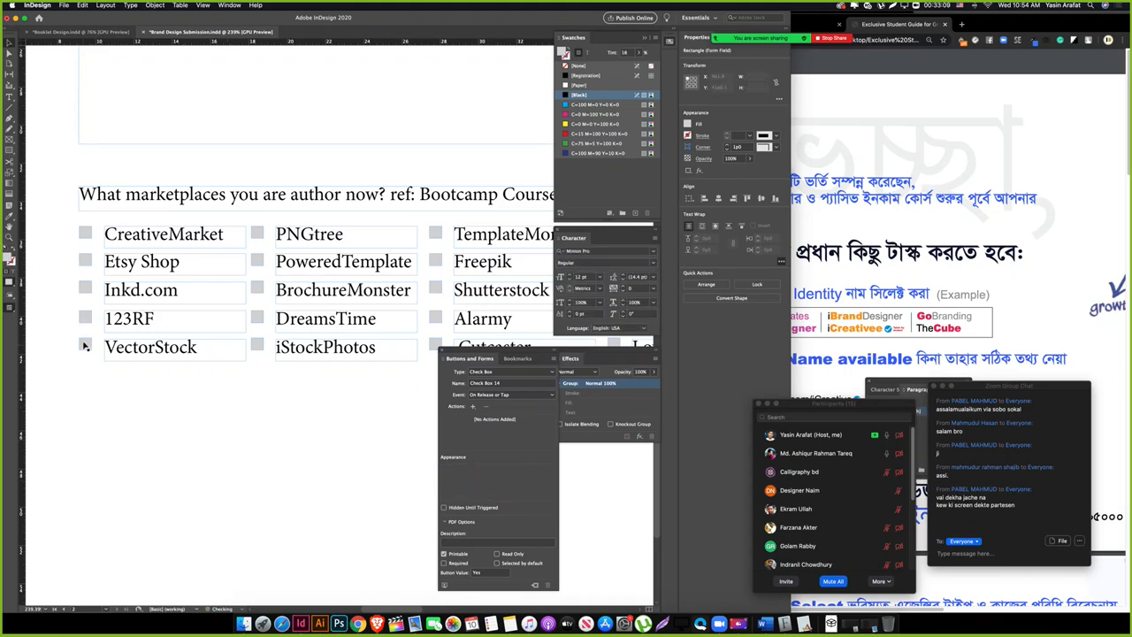
{"action": "left_click", "coordinate": [506, 377]}
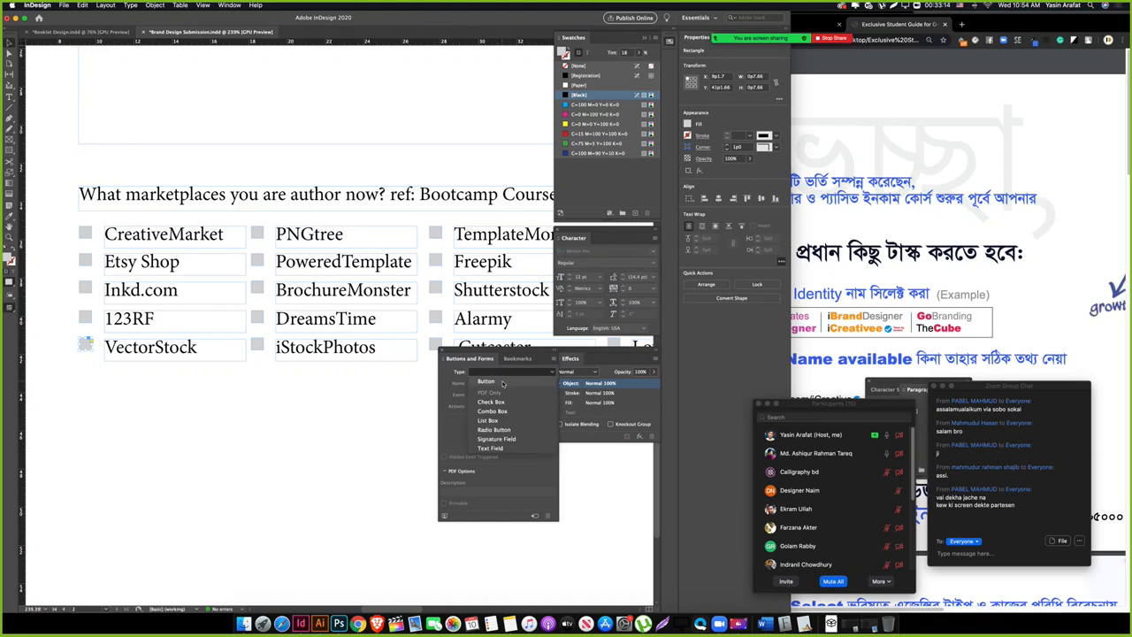
{"action": "left_click", "coordinate": [509, 402]}
{"action": "left_click", "coordinate": [492, 482]}
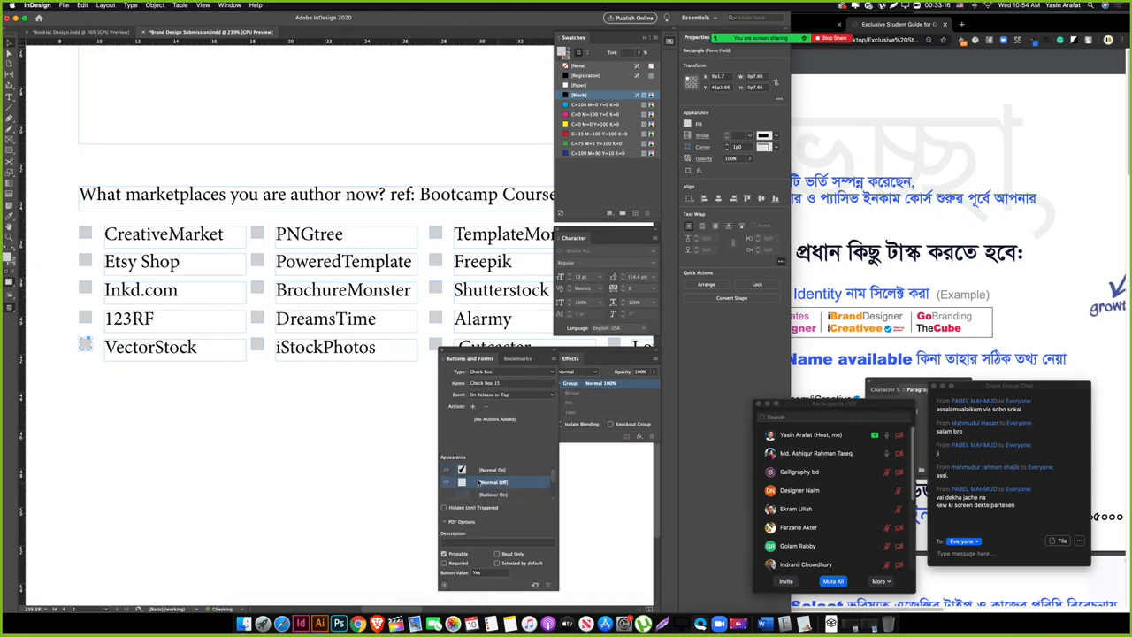
{"action": "left_click", "coordinate": [256, 233]}
{"action": "left_click", "coordinate": [507, 375]}
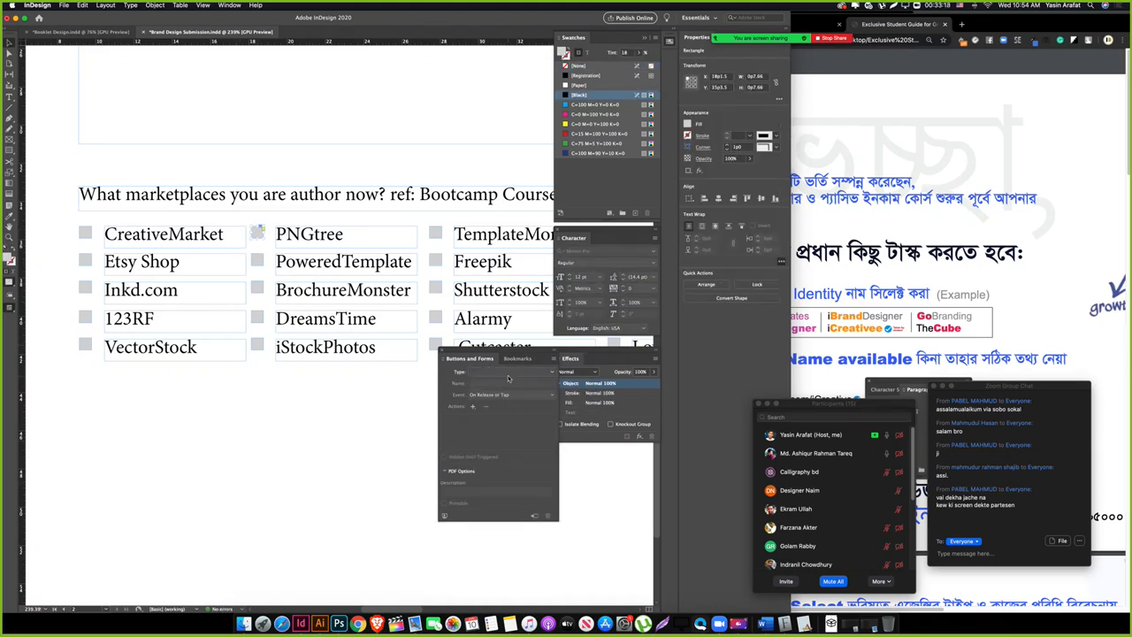
{"action": "left_click", "coordinate": [508, 402]}
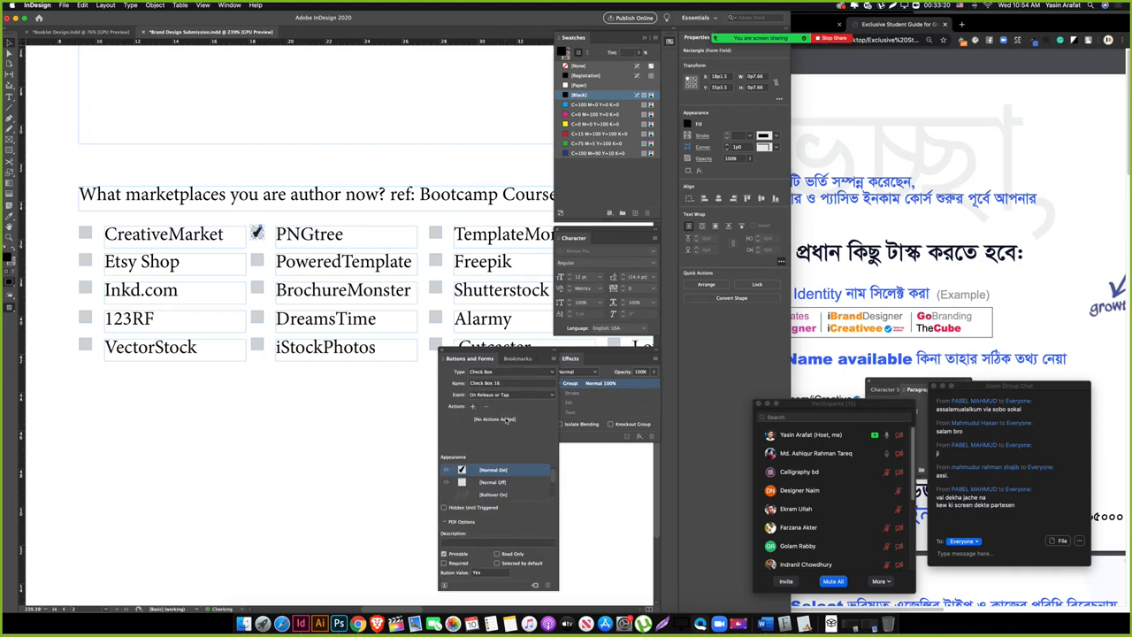
{"action": "left_click", "coordinate": [493, 482]}
{"action": "left_click", "coordinate": [513, 394]}
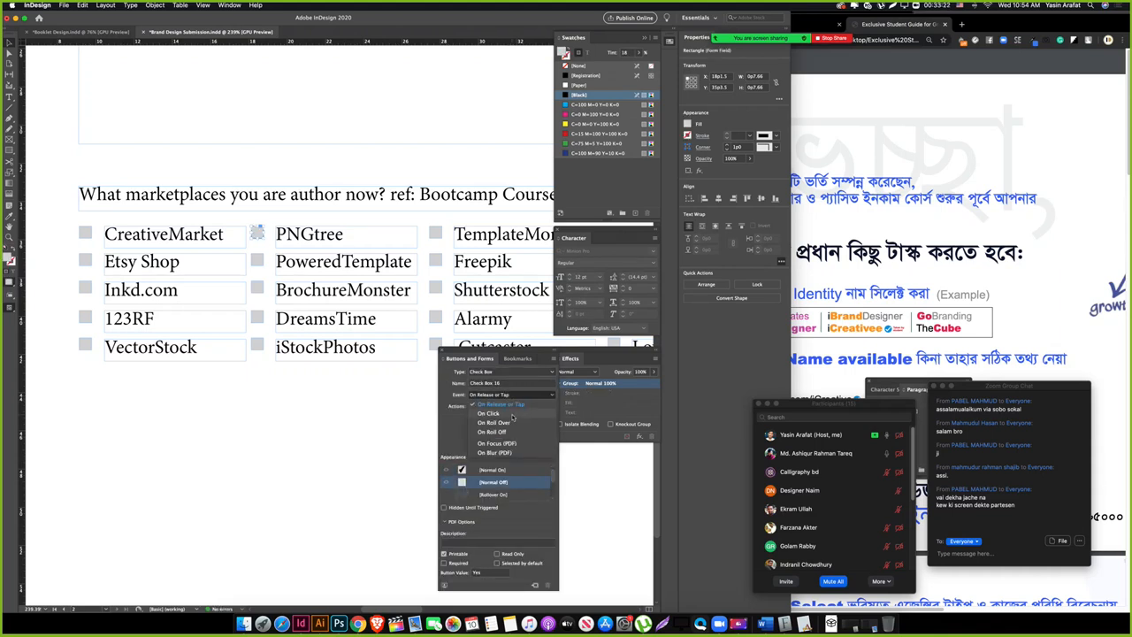
{"action": "left_click", "coordinate": [497, 413]}
Step: Make the PoweredTemplate and BrochureMonster squares check boxes, BrochureMonster unchecked and On Click
{"action": "left_click", "coordinate": [256, 261]}
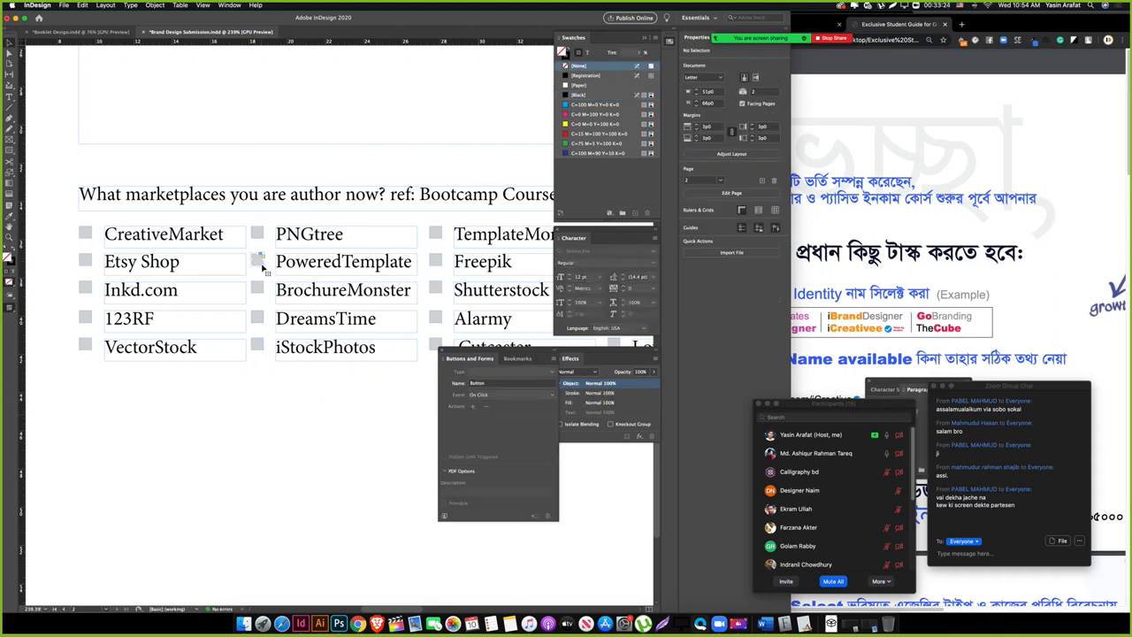
{"action": "left_click", "coordinate": [502, 372]}
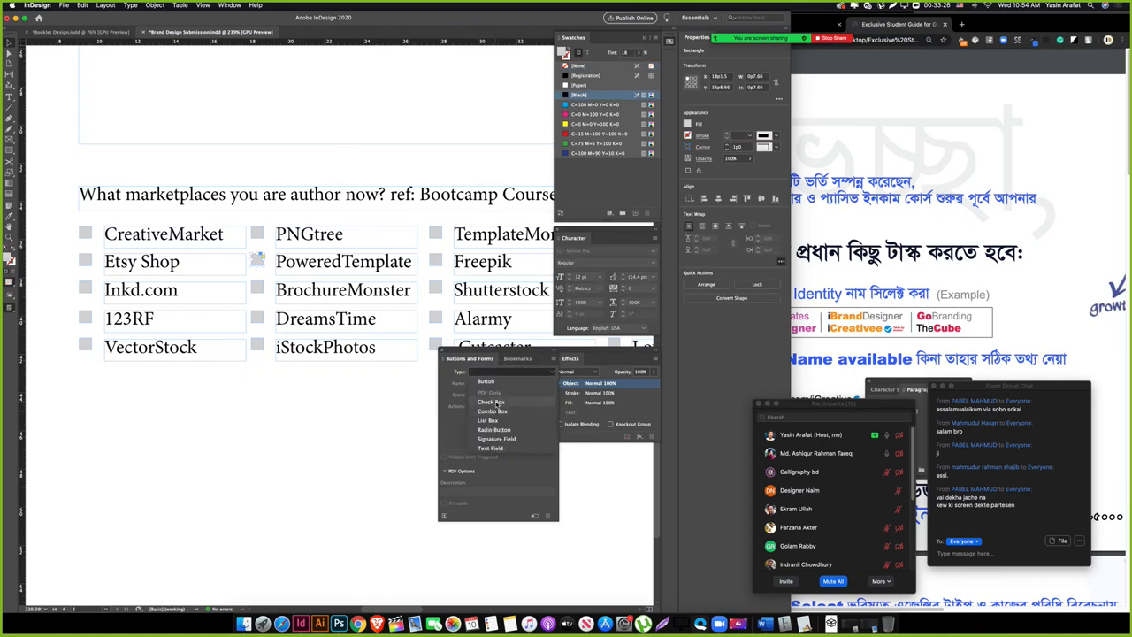
{"action": "left_click", "coordinate": [497, 403]}
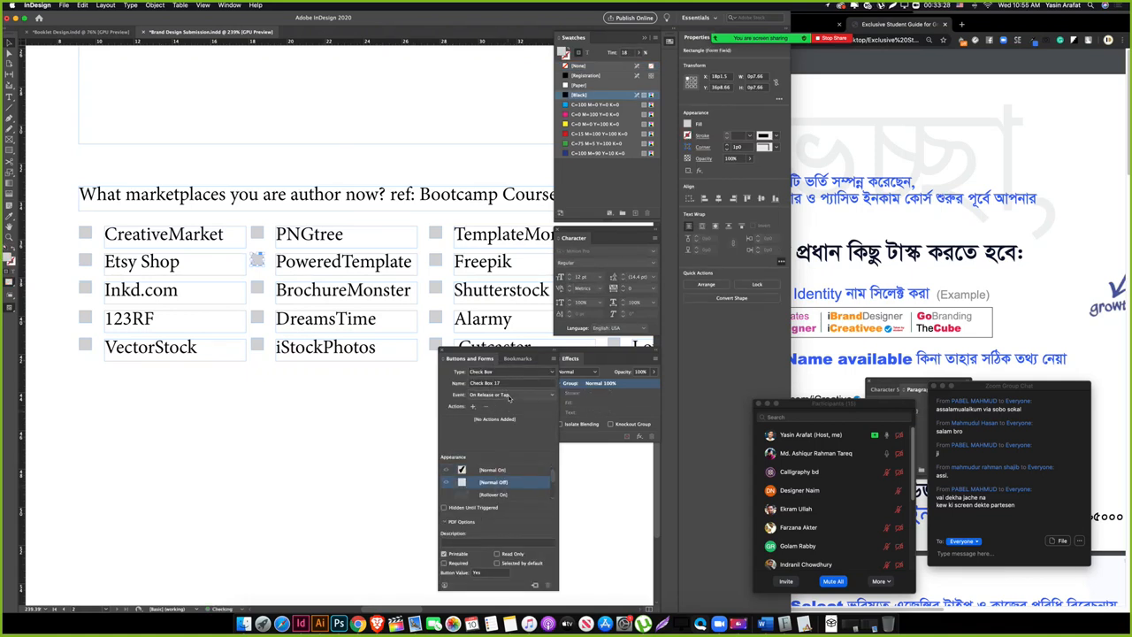
{"action": "left_click", "coordinate": [509, 399]}
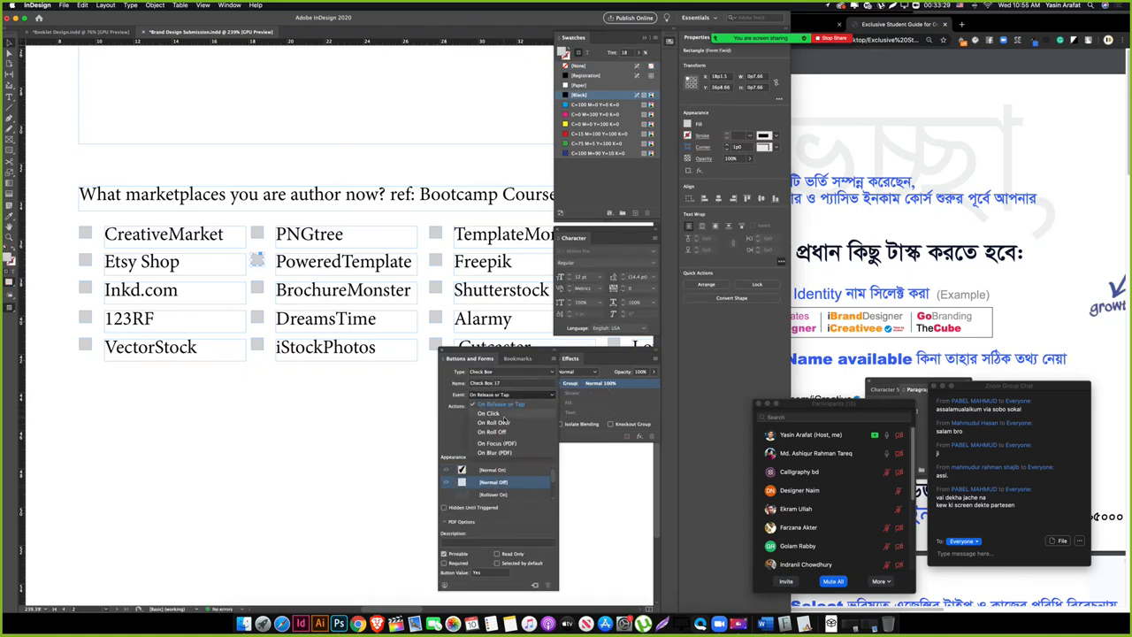
{"action": "left_click", "coordinate": [262, 287]}
{"action": "left_click", "coordinate": [500, 371]}
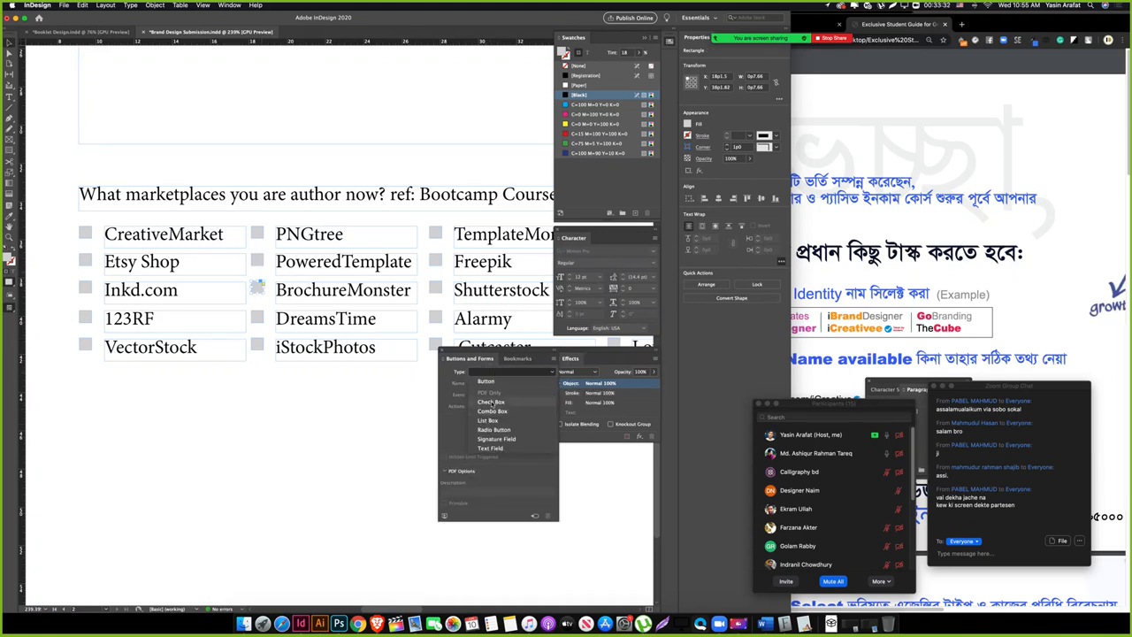
{"action": "left_click", "coordinate": [492, 403]}
{"action": "left_click", "coordinate": [501, 482]}
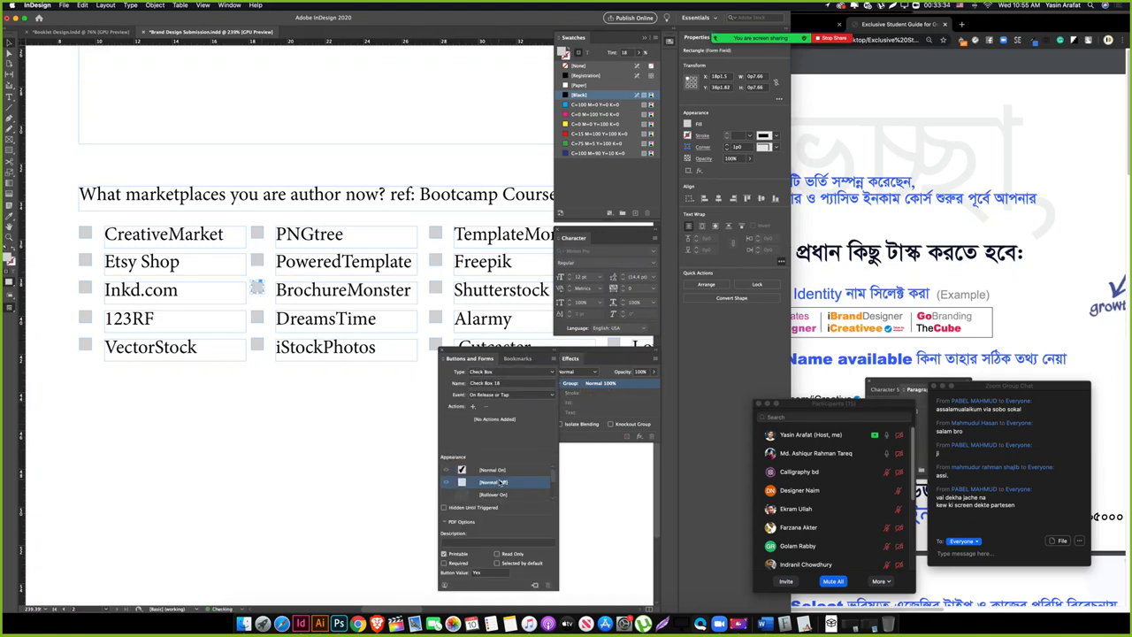
{"action": "left_click", "coordinate": [509, 394]}
{"action": "left_click", "coordinate": [495, 414]}
Step: Make the DreamsTime and iStockPhotos squares unchecked check boxes that respond On Click
{"action": "left_click", "coordinate": [494, 372]}
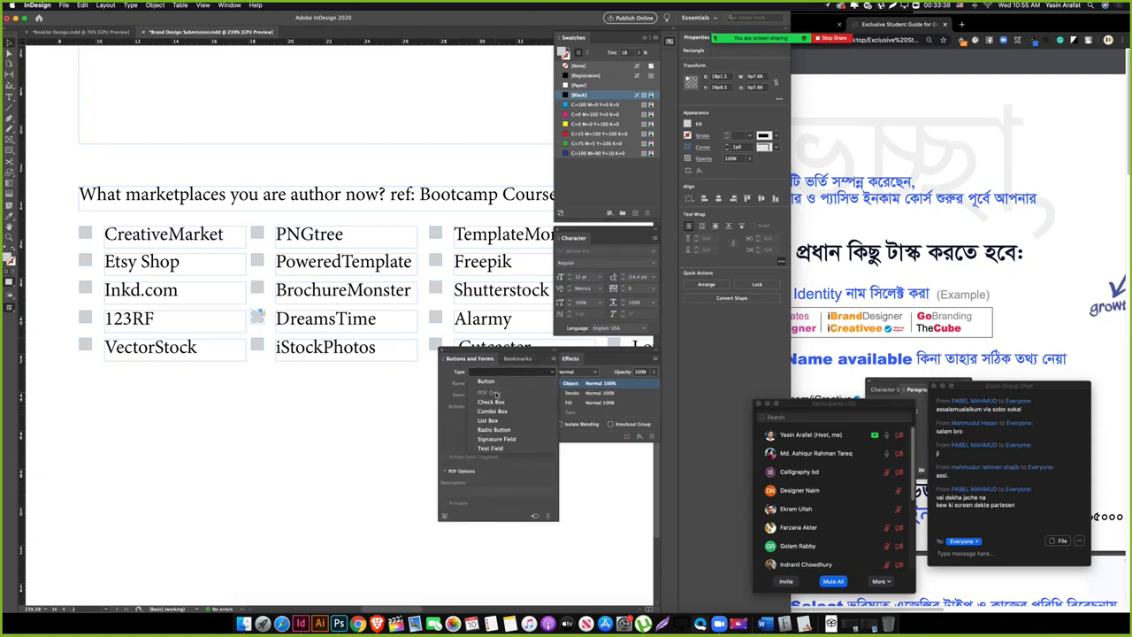
{"action": "left_click", "coordinate": [498, 403]}
{"action": "left_click", "coordinate": [504, 394]}
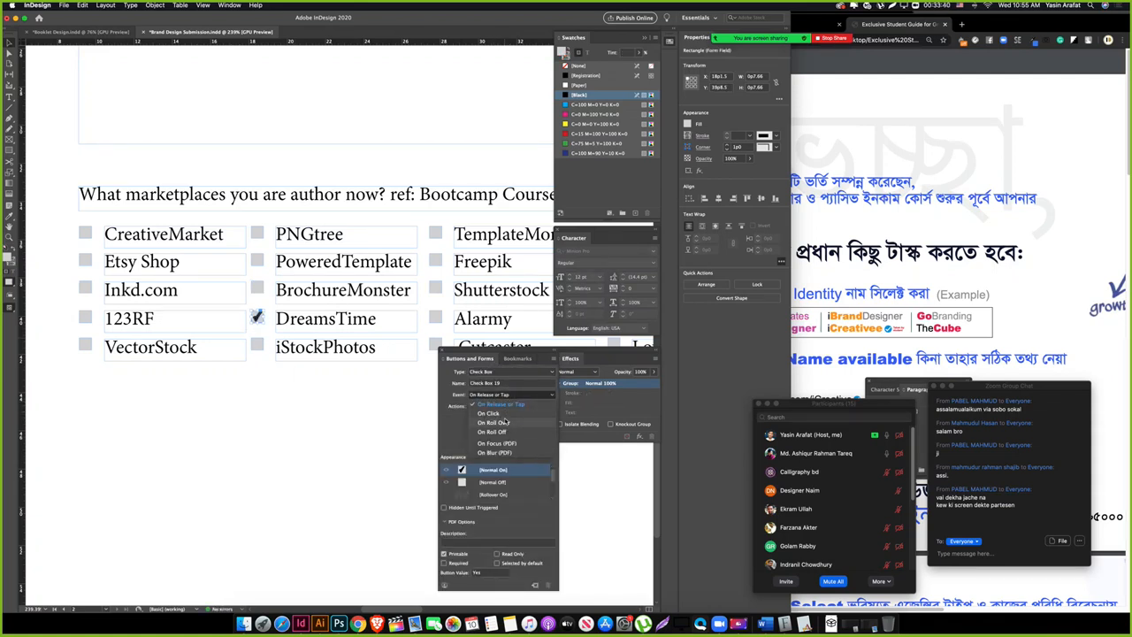
{"action": "left_click", "coordinate": [495, 414]}
{"action": "left_click", "coordinate": [497, 483]}
{"action": "left_click", "coordinate": [316, 444]}
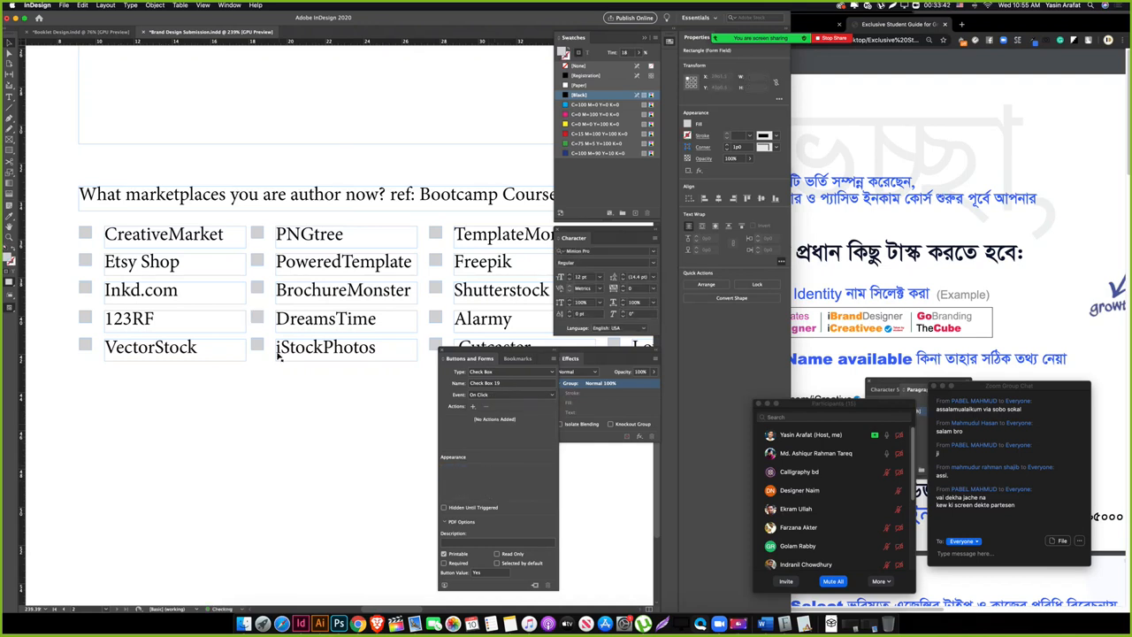
{"action": "left_click", "coordinate": [256, 343]}
{"action": "left_click", "coordinate": [483, 373]}
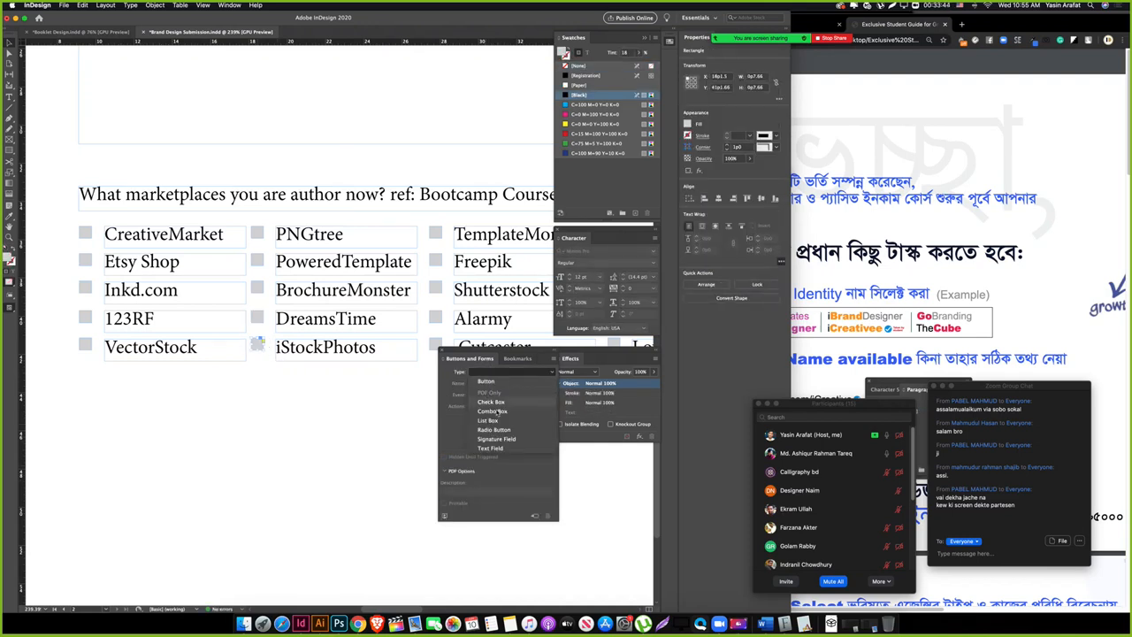
{"action": "left_click", "coordinate": [496, 403]}
{"action": "left_click", "coordinate": [493, 482]}
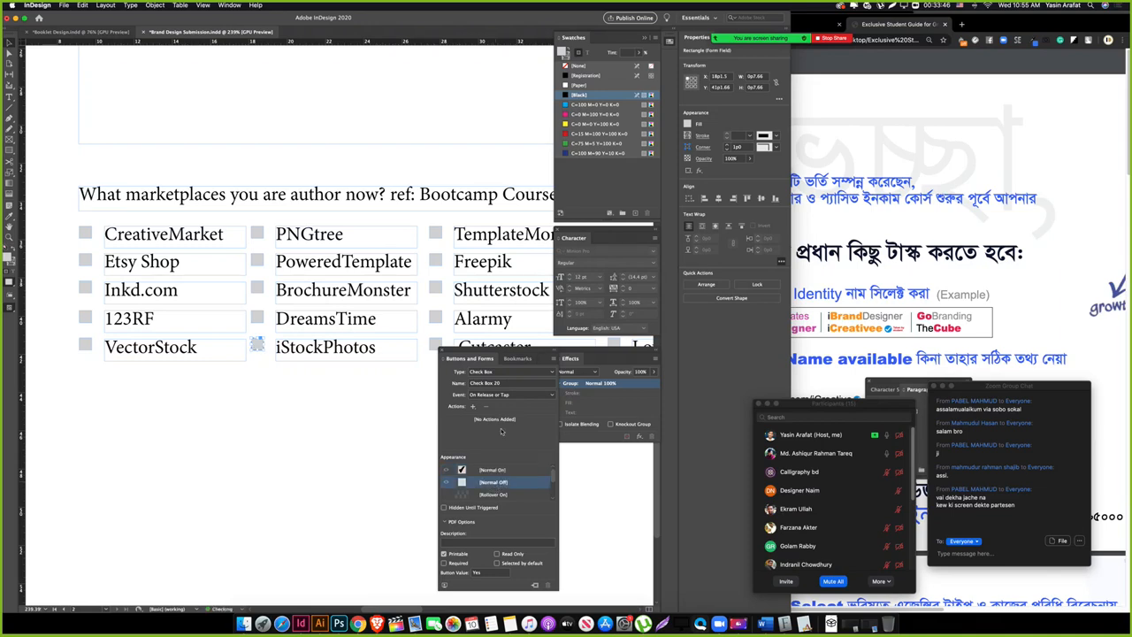
{"action": "left_click", "coordinate": [513, 394]}
{"action": "left_click", "coordinate": [507, 414]}
Step: Make the TemplateMonster square an On Click check box that starts [Normal Off]
{"action": "left_click", "coordinate": [322, 420]}
{"action": "left_click_drag", "start_coordinate": [365, 374], "coordinate": [218, 397]}
{"action": "left_click", "coordinate": [287, 257]}
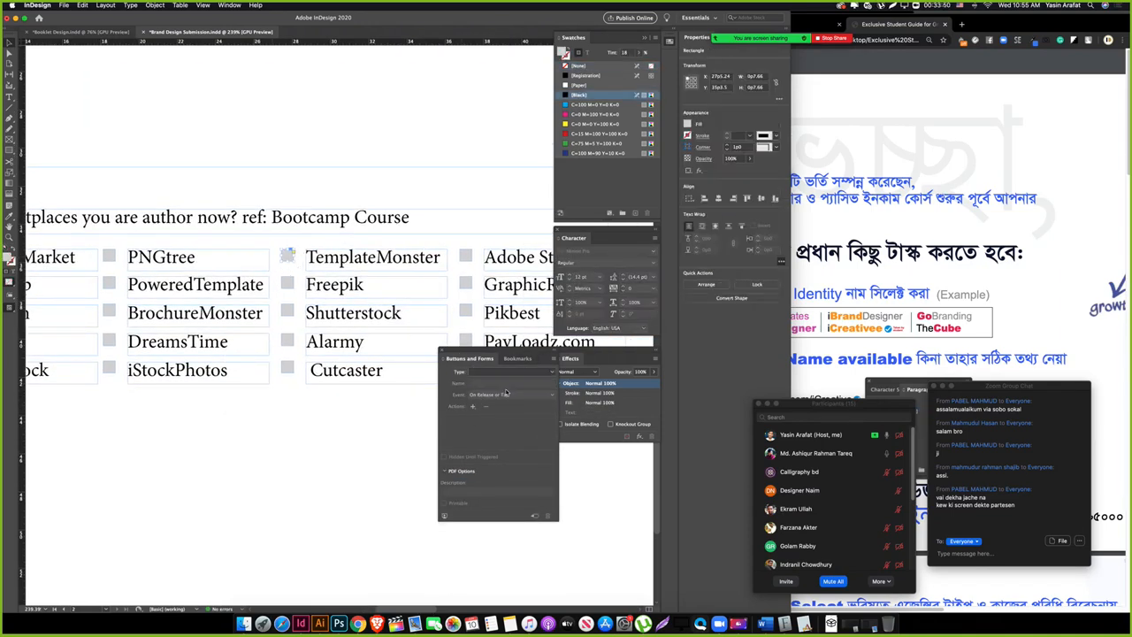
{"action": "left_click", "coordinate": [513, 372]}
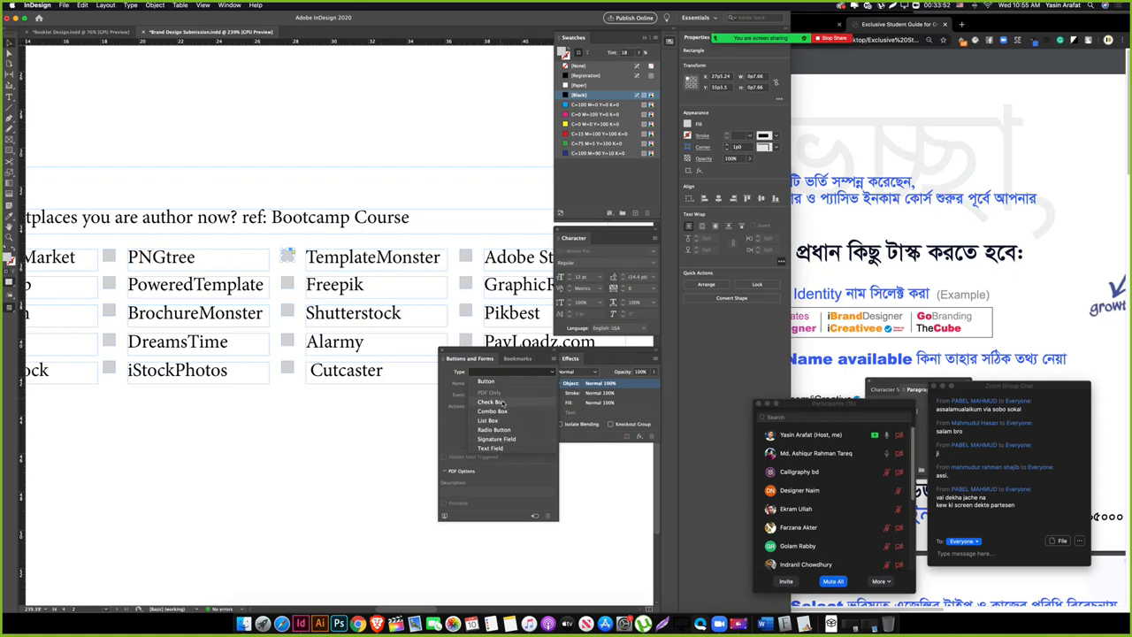
{"action": "left_click", "coordinate": [493, 402]}
{"action": "left_click", "coordinate": [511, 395]}
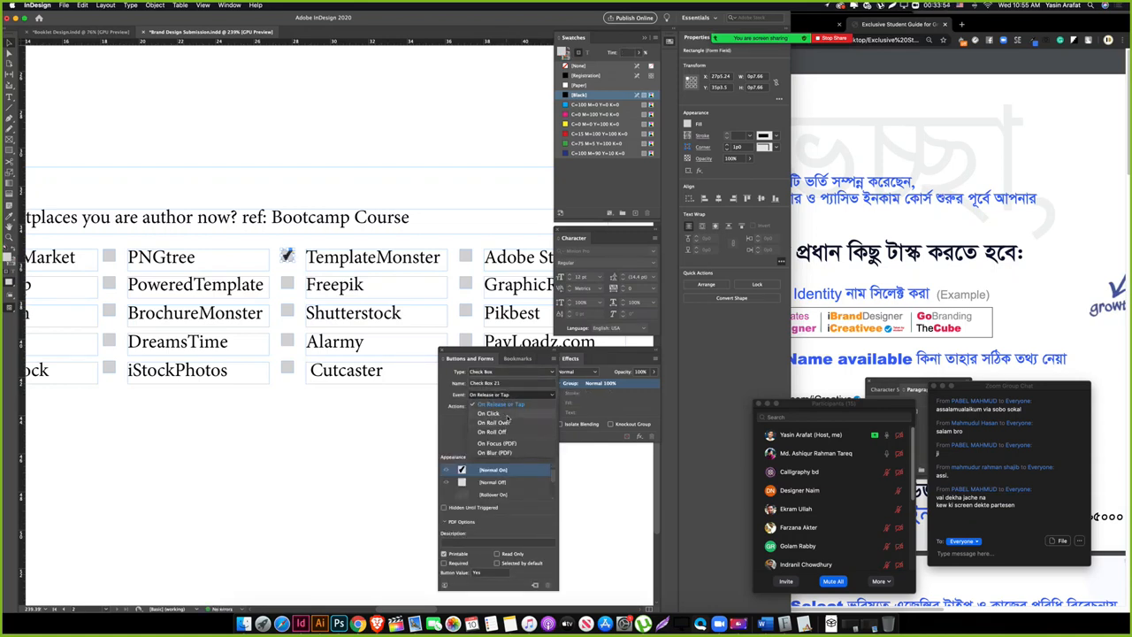
{"action": "left_click", "coordinate": [506, 414]}
{"action": "left_click", "coordinate": [287, 287]}
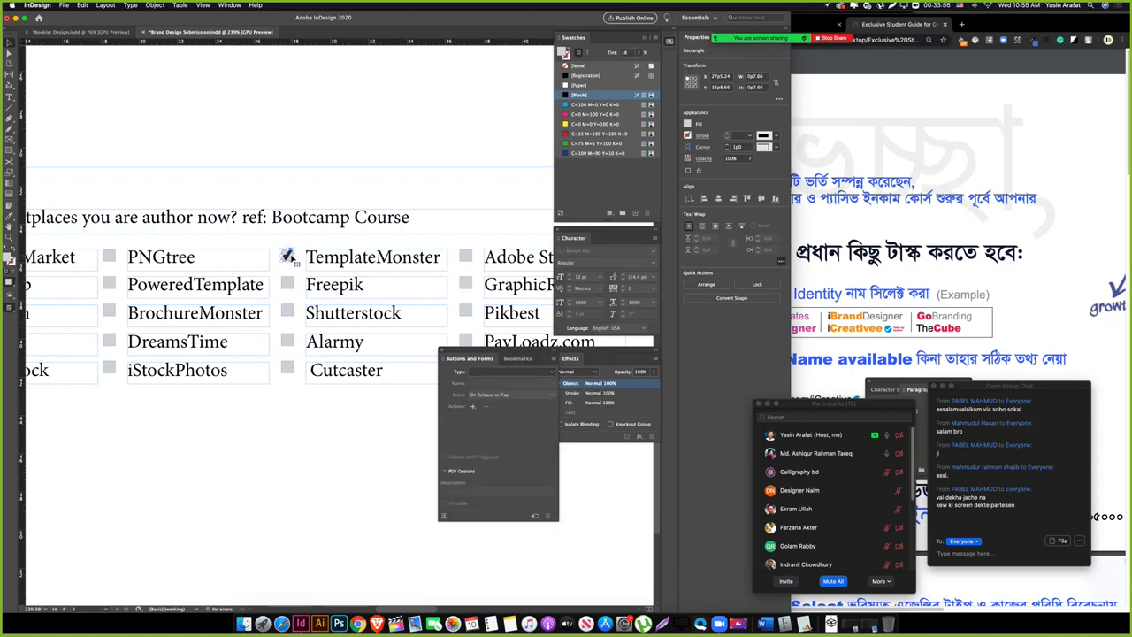
{"action": "left_click", "coordinate": [288, 256]}
{"action": "left_click", "coordinate": [494, 482]}
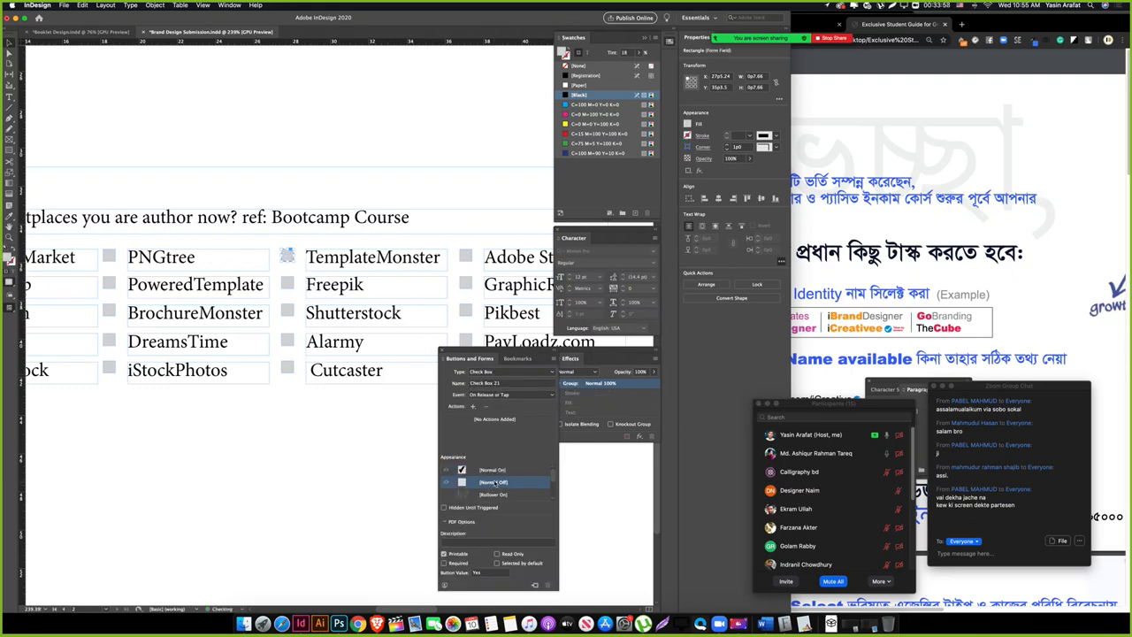
Step: Turn the Freepik and Shutterstock squares into unchecked check boxes triggered On Click
{"action": "left_click", "coordinate": [497, 372]}
{"action": "left_click", "coordinate": [494, 401]}
{"action": "left_click", "coordinate": [489, 483]}
{"action": "left_click", "coordinate": [500, 396]}
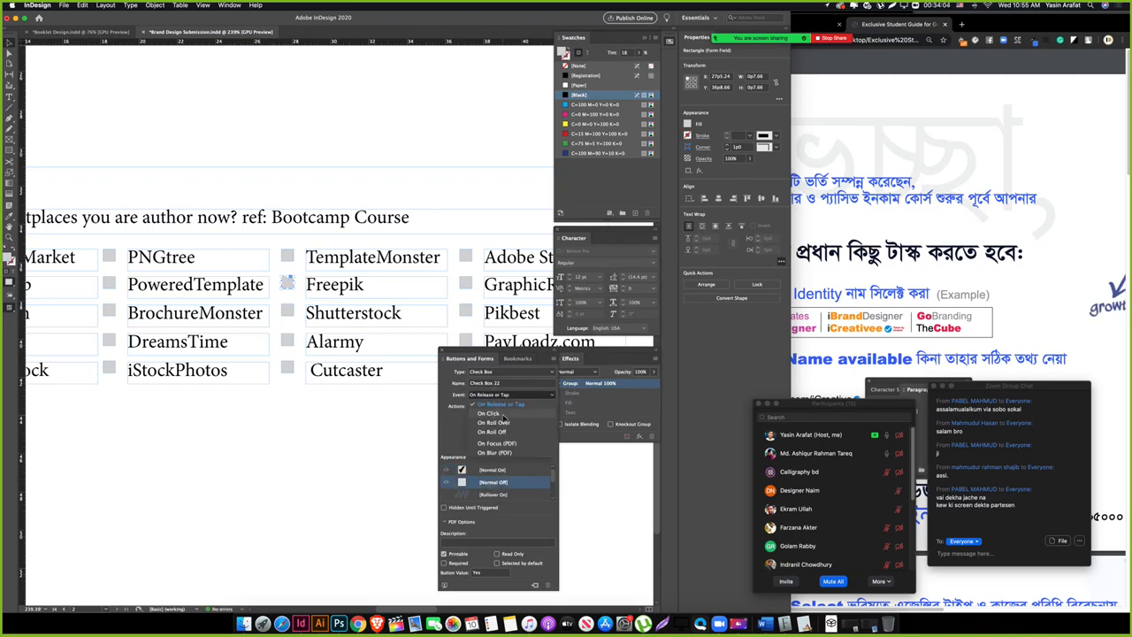
{"action": "left_click", "coordinate": [488, 413]}
{"action": "left_click", "coordinate": [507, 373]}
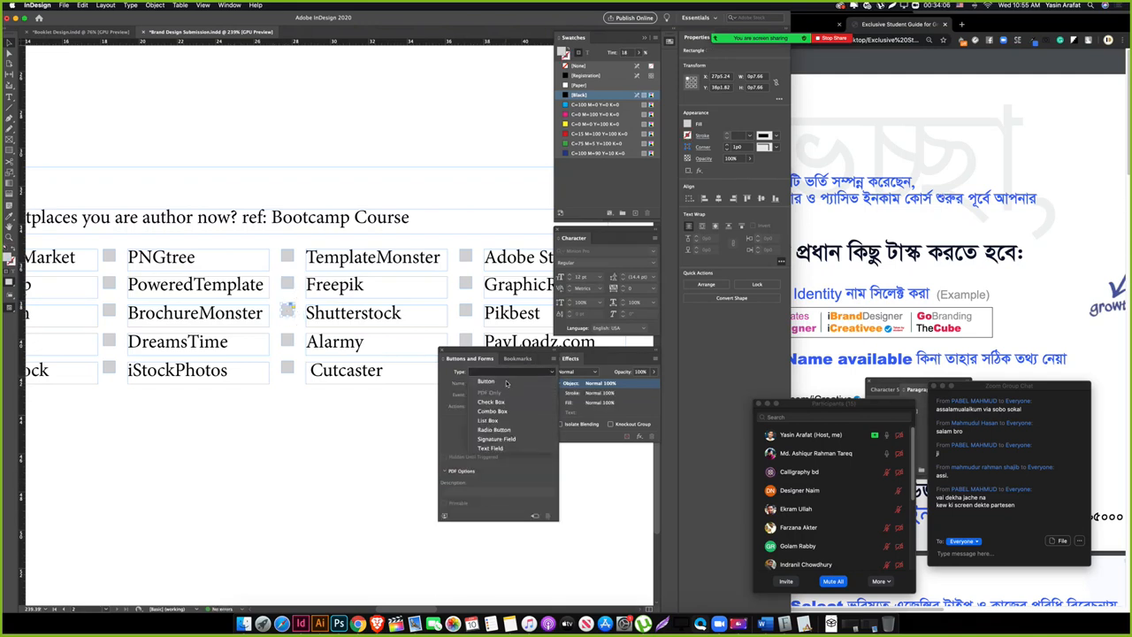
{"action": "left_click", "coordinate": [499, 402]}
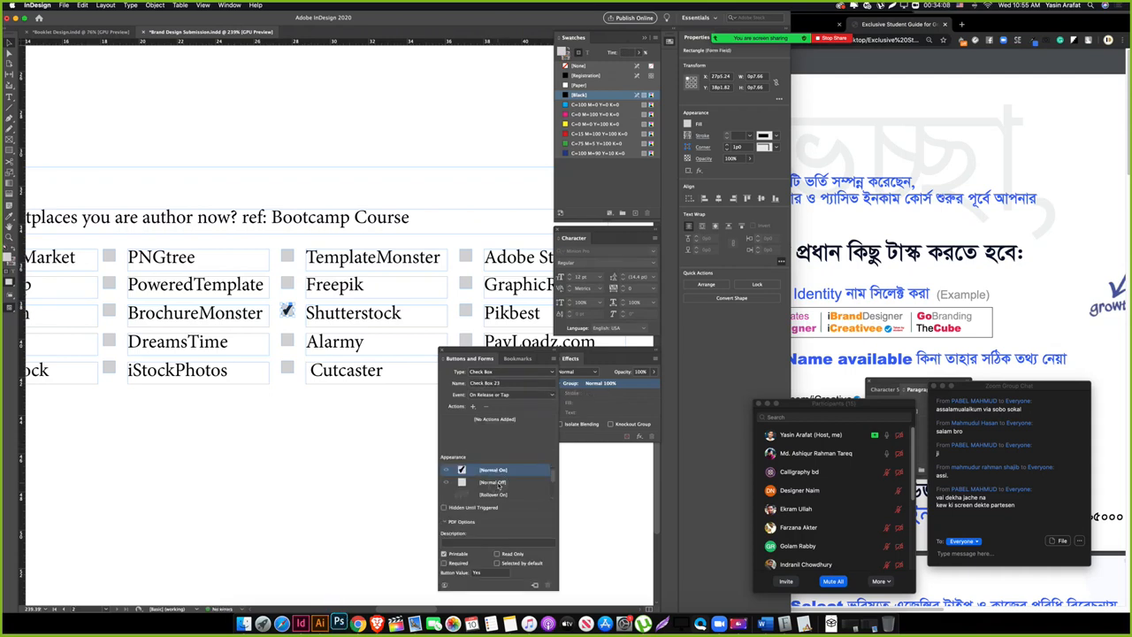
{"action": "left_click", "coordinate": [493, 483]}
{"action": "left_click", "coordinate": [498, 395]}
{"action": "left_click", "coordinate": [495, 414]}
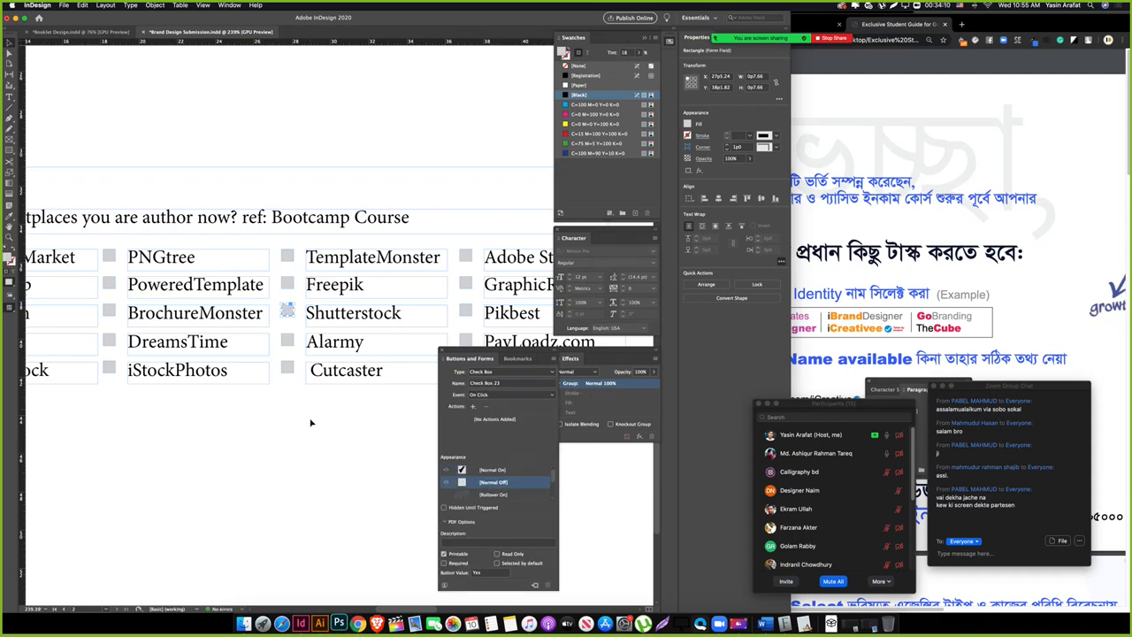
Step: Make the Alarmy and Cutcaster squares check boxes, with Cutcaster starting unchecked
{"action": "left_click", "coordinate": [311, 422]}
{"action": "left_click", "coordinate": [291, 348]}
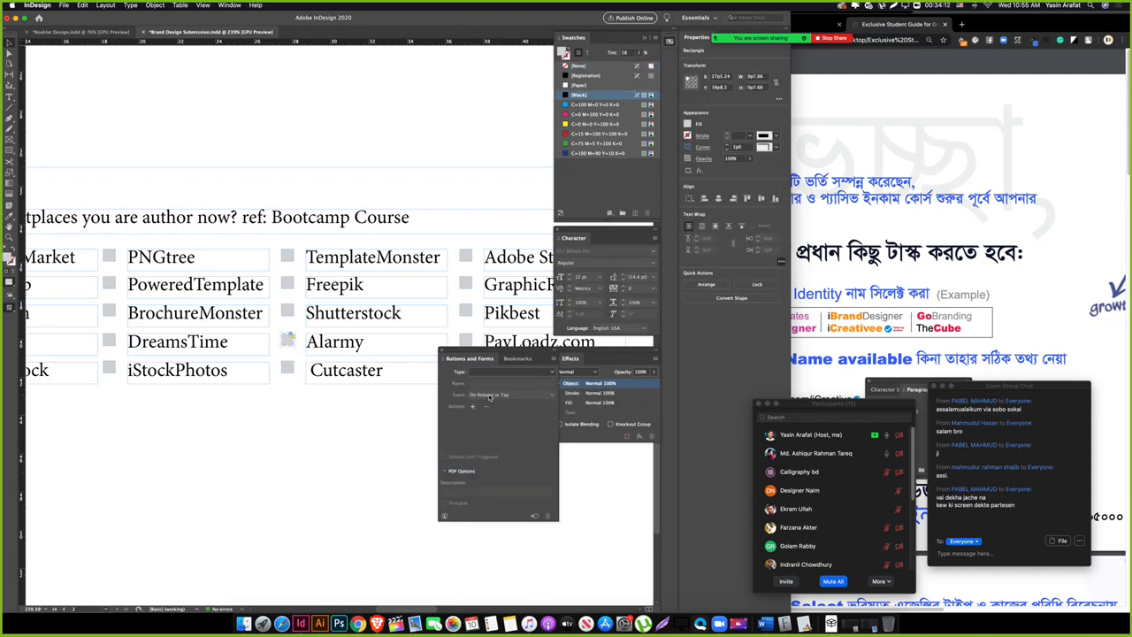
{"action": "left_click", "coordinate": [507, 373]}
{"action": "left_click", "coordinate": [491, 402]}
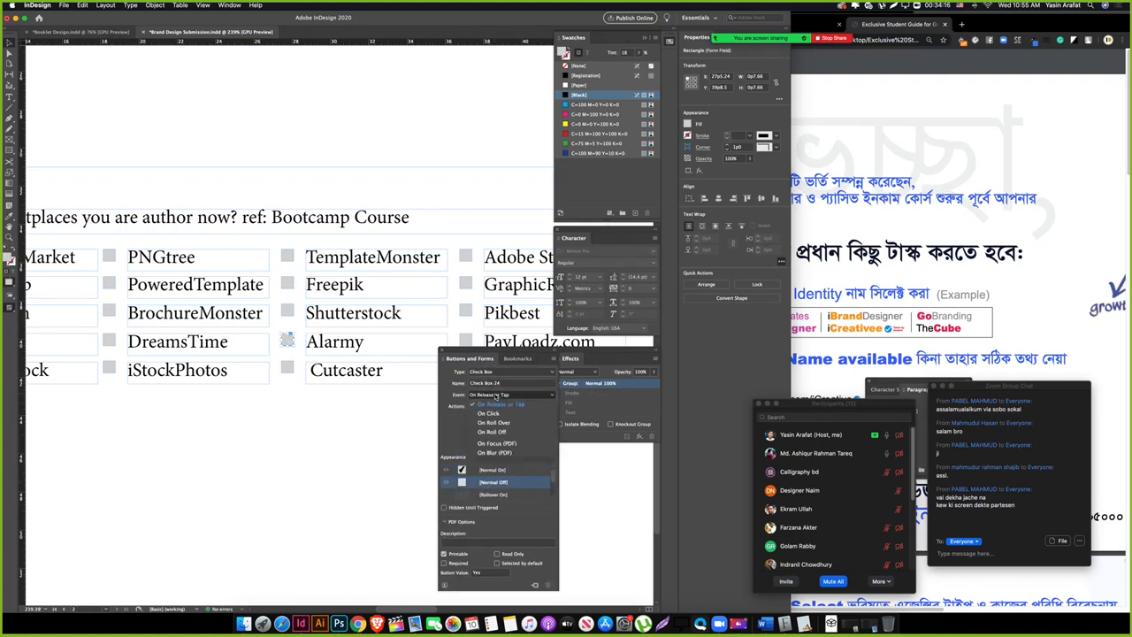
{"action": "left_click", "coordinate": [313, 419]}
{"action": "left_click", "coordinate": [292, 371]}
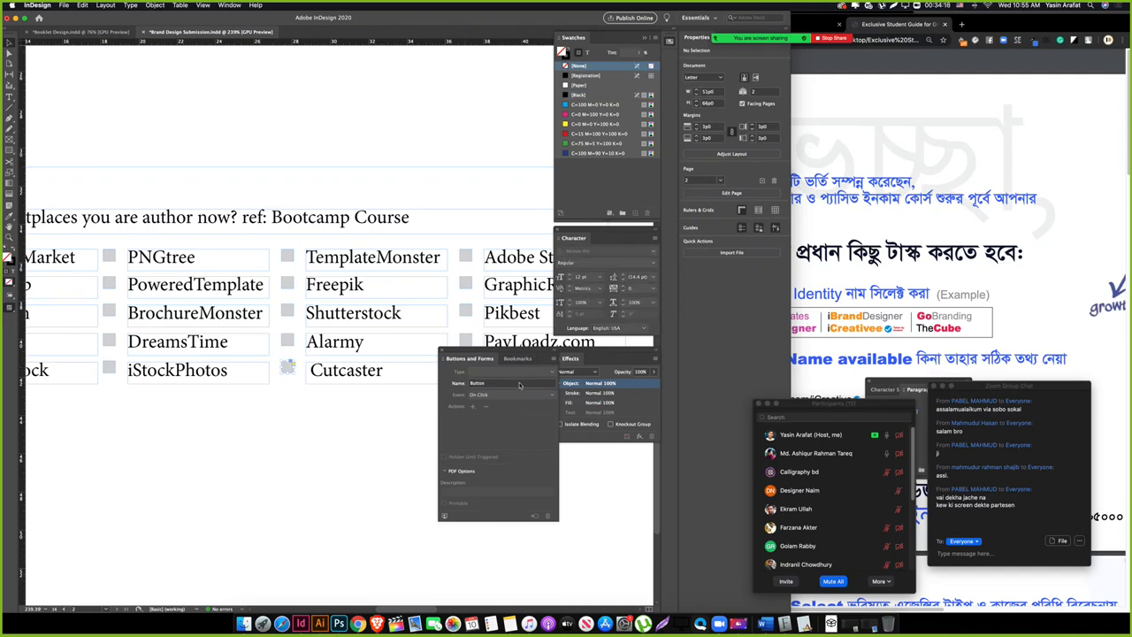
{"action": "left_click", "coordinate": [506, 372]}
{"action": "left_click", "coordinate": [511, 405]}
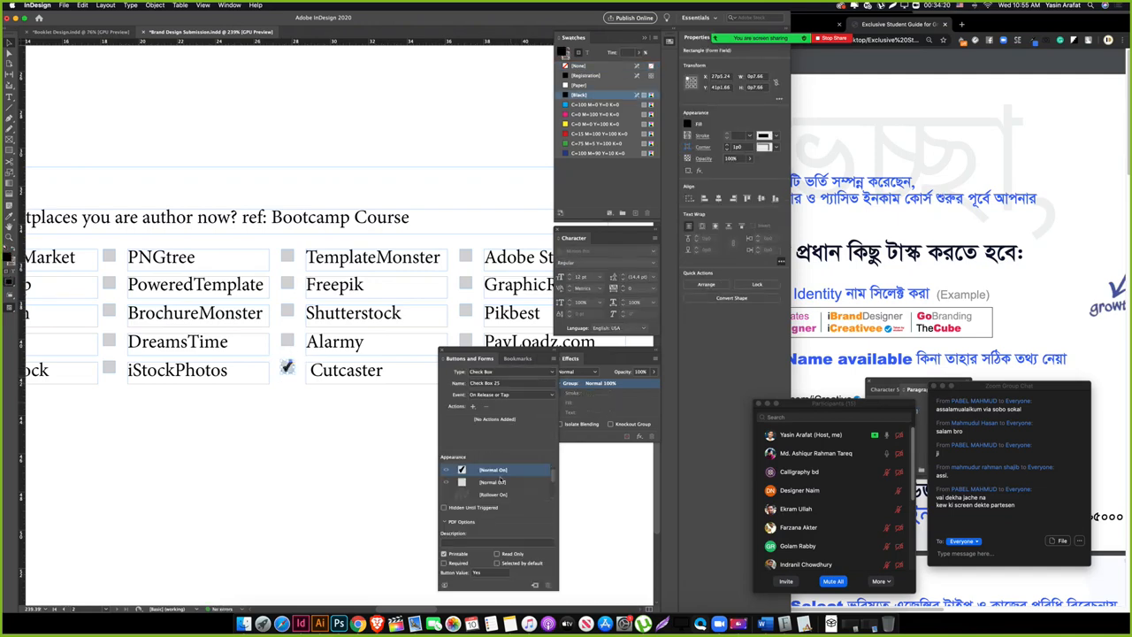
{"action": "left_click", "coordinate": [493, 482]}
Step: Turn the Adobe Stock and GraphicRiver squares into check boxes that start unchecked
{"action": "left_click", "coordinate": [269, 482]}
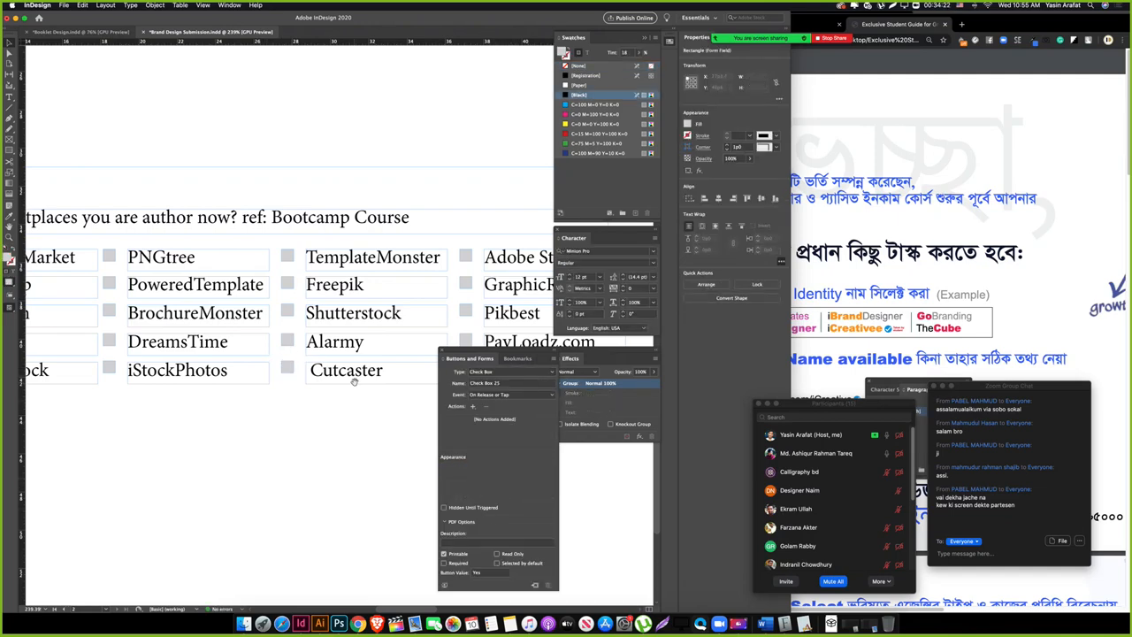
{"action": "left_click_drag", "start_coordinate": [434, 410], "coordinate": [265, 426]}
{"action": "left_click", "coordinate": [284, 270]}
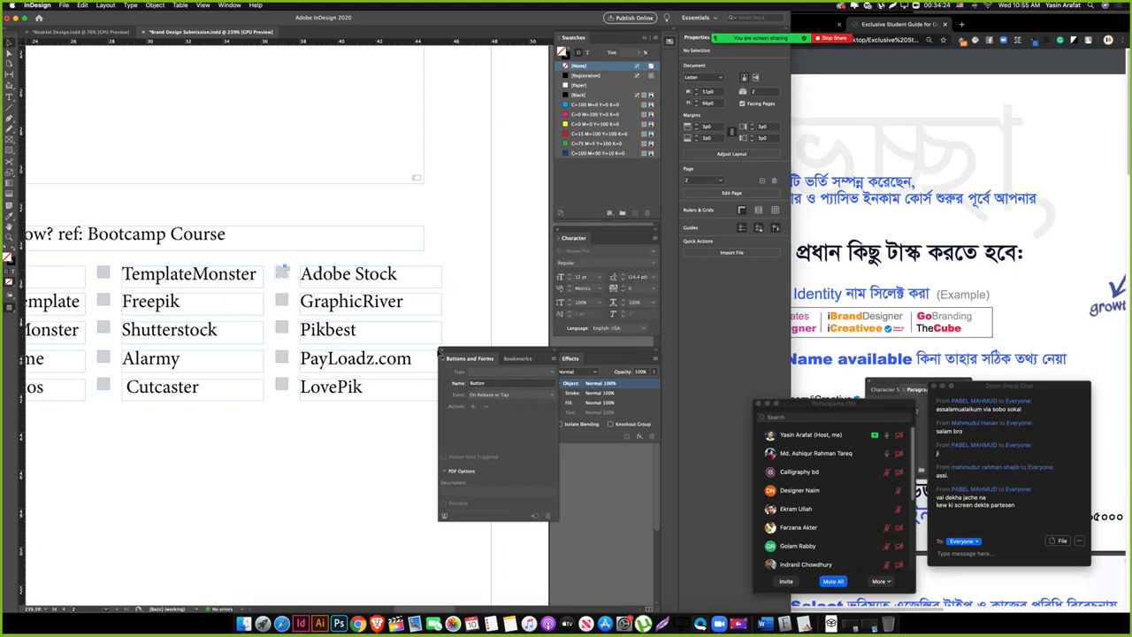
{"action": "left_click", "coordinate": [511, 378]}
{"action": "left_click", "coordinate": [492, 405]}
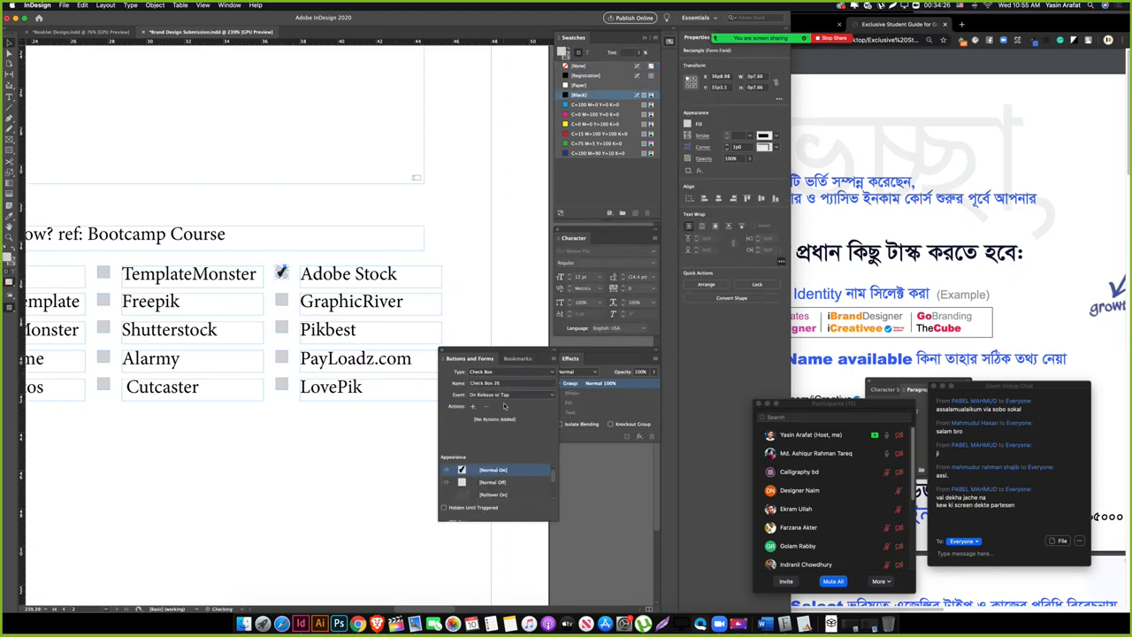
{"action": "left_click", "coordinate": [492, 483]}
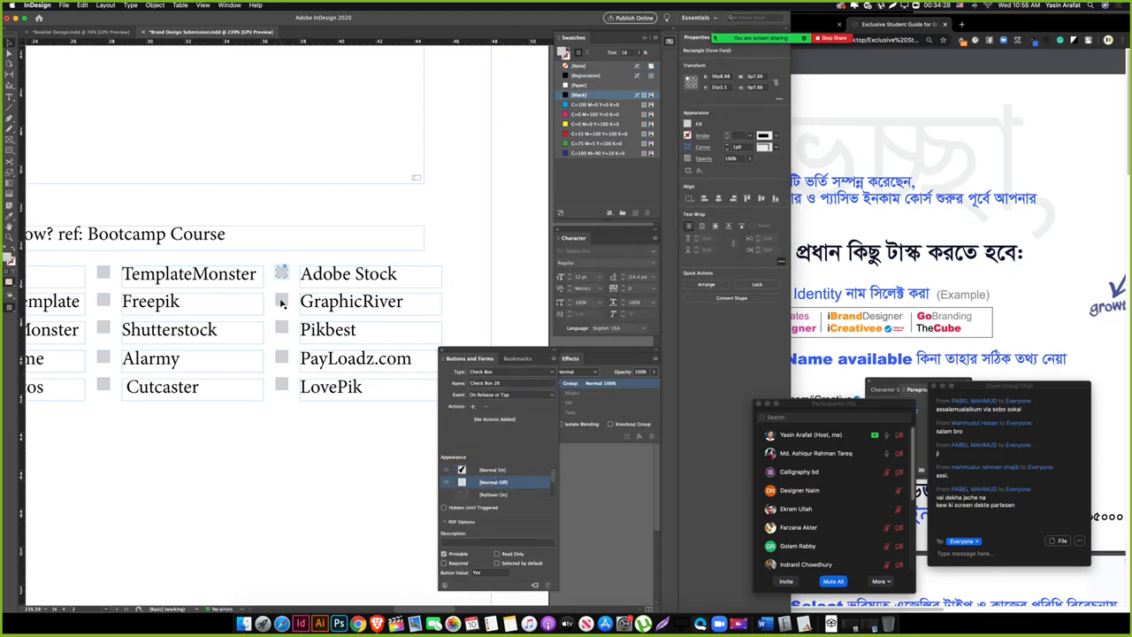
{"action": "left_click", "coordinate": [503, 373]}
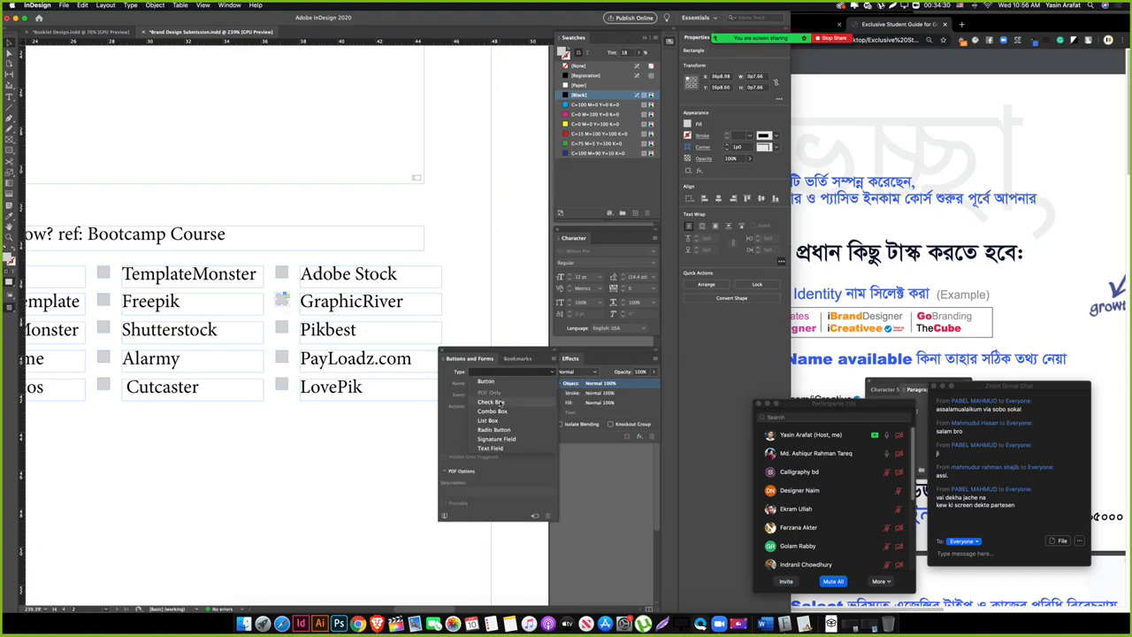
{"action": "left_click", "coordinate": [501, 405]}
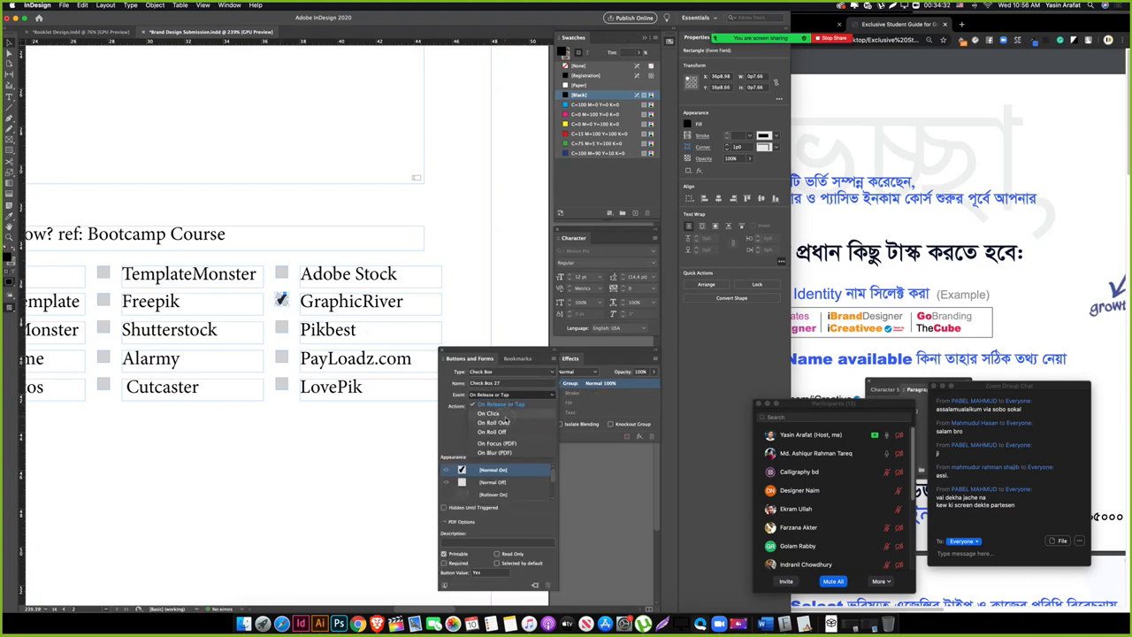
{"action": "left_click", "coordinate": [493, 484]}
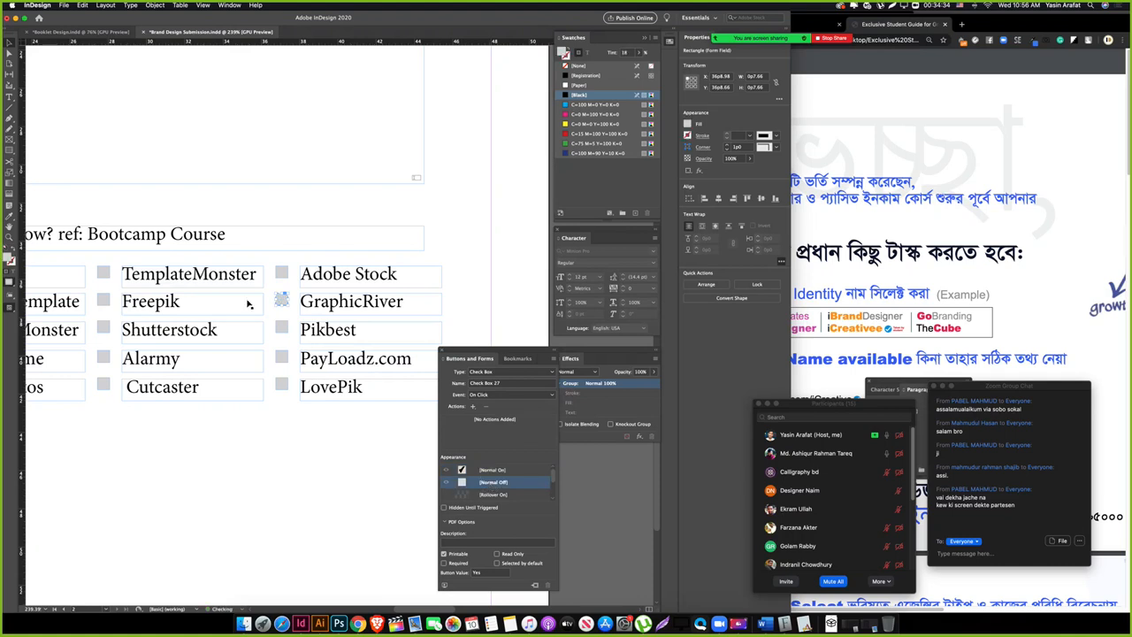
Step: Make the Pikbest square an unchecked check box triggered On Click
{"action": "left_click", "coordinate": [503, 372]}
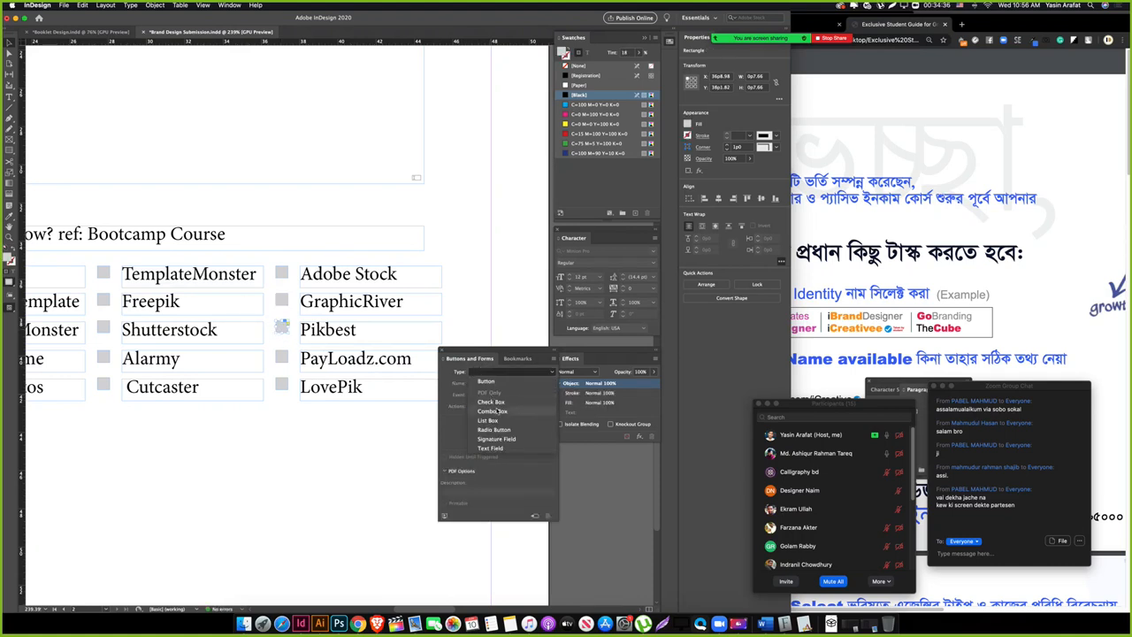
{"action": "left_click", "coordinate": [503, 395]}
{"action": "left_click", "coordinate": [503, 395]}
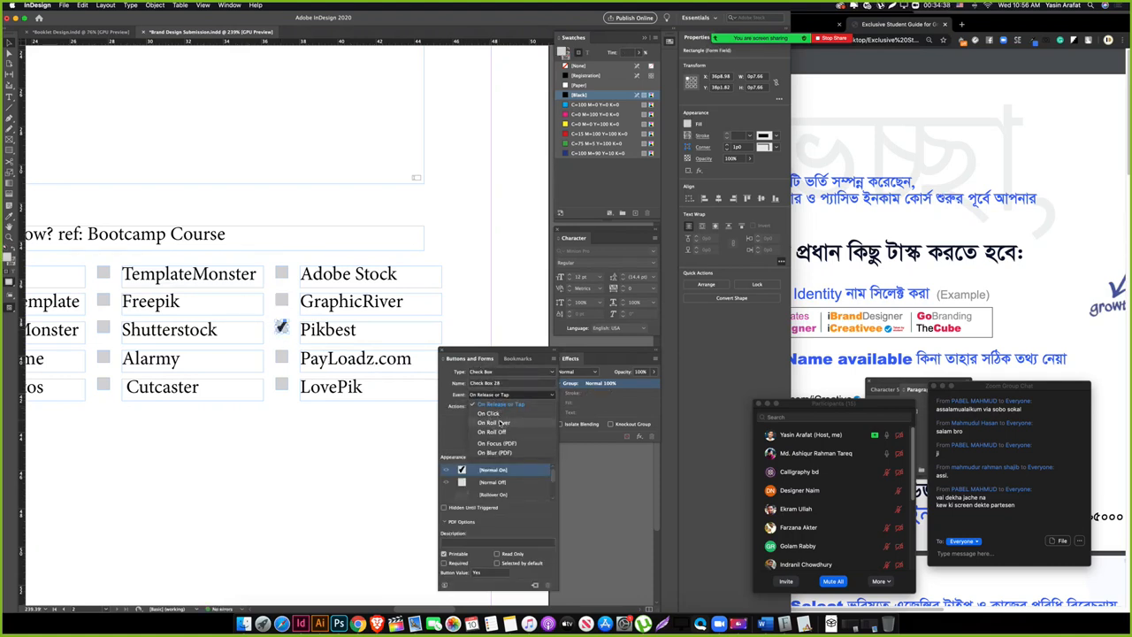
{"action": "left_click", "coordinate": [493, 423]}
{"action": "left_click", "coordinate": [494, 395]}
{"action": "left_click", "coordinate": [488, 413]}
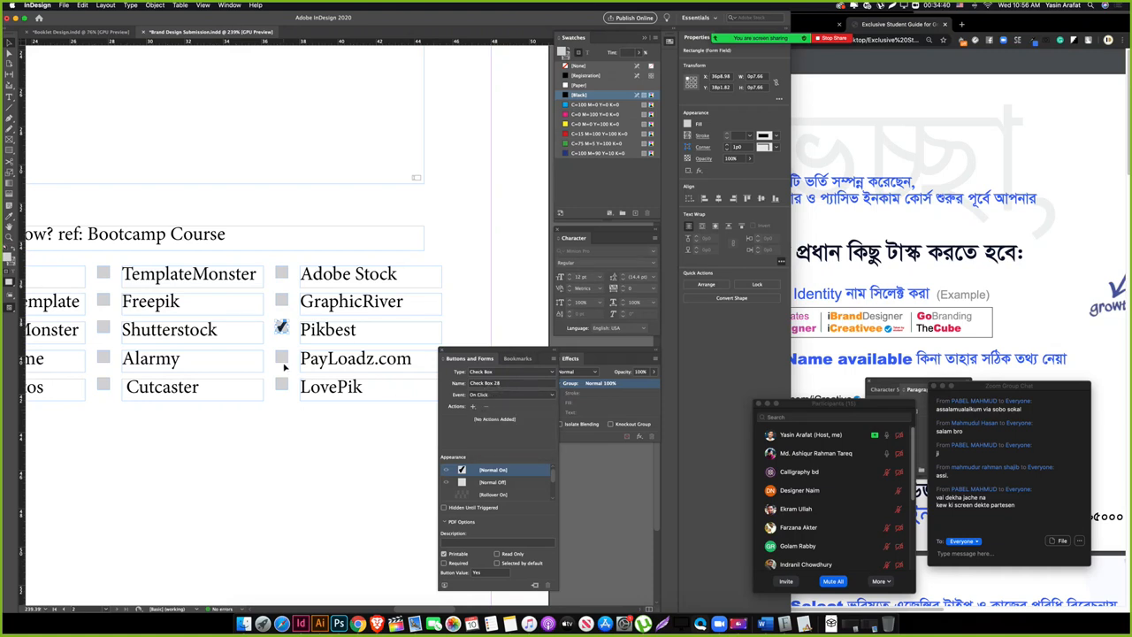
{"action": "left_click", "coordinate": [493, 482]}
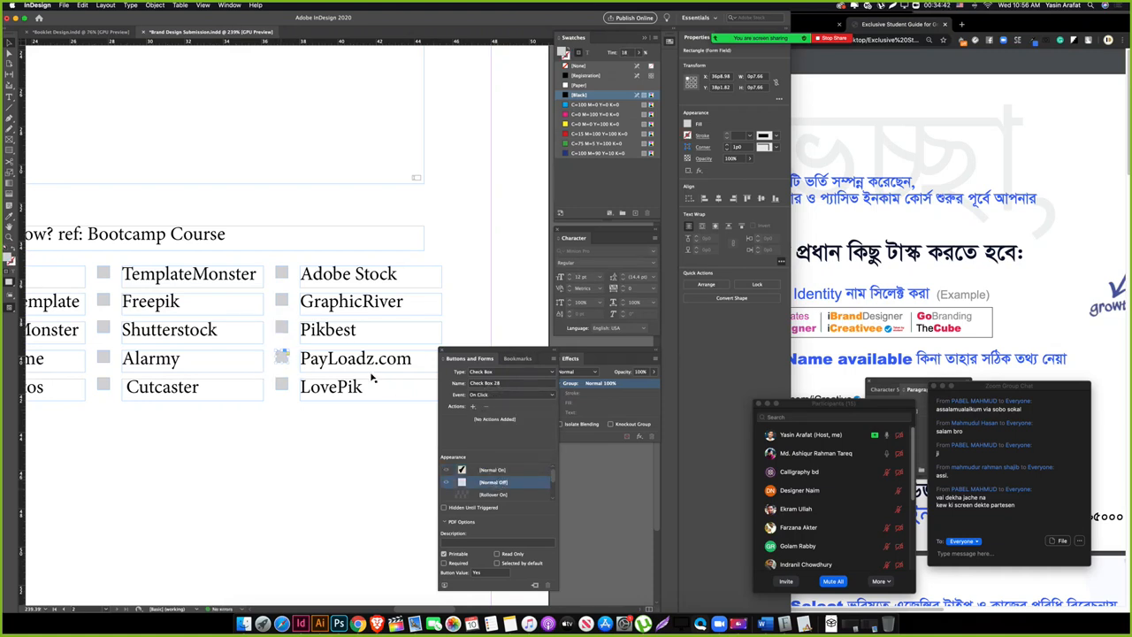
Step: Turn the PayLoadz.com and LovePik squares into unchecked check boxes, PayLoadz.com triggered On Click
{"action": "left_click", "coordinate": [493, 372]}
{"action": "left_click", "coordinate": [492, 401]}
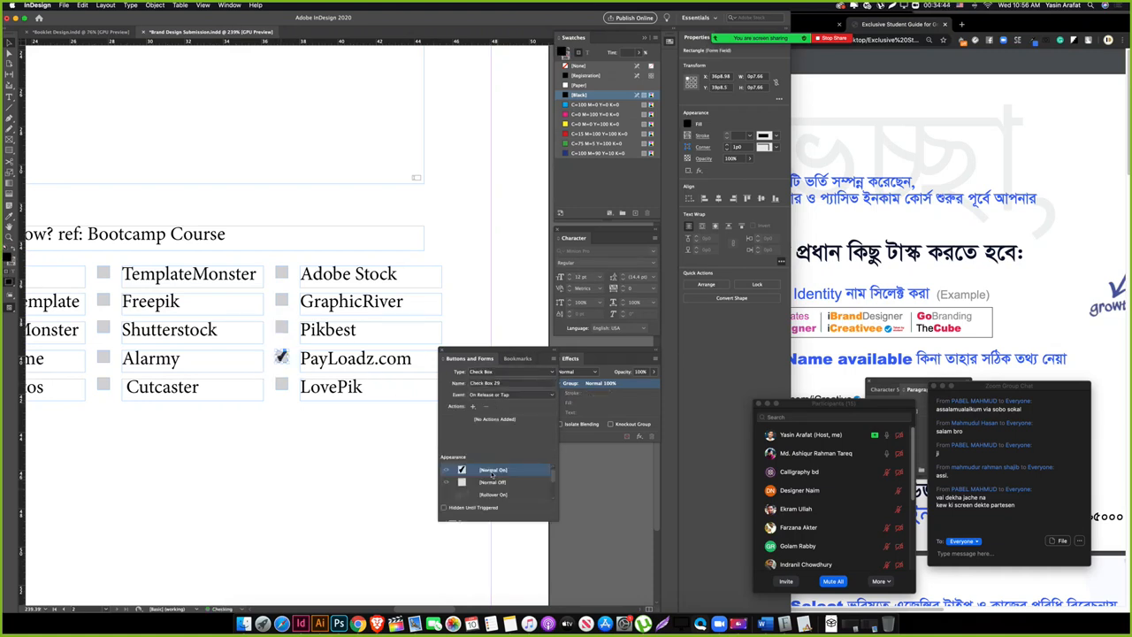
{"action": "left_click", "coordinate": [493, 482]}
{"action": "left_click", "coordinate": [493, 394]}
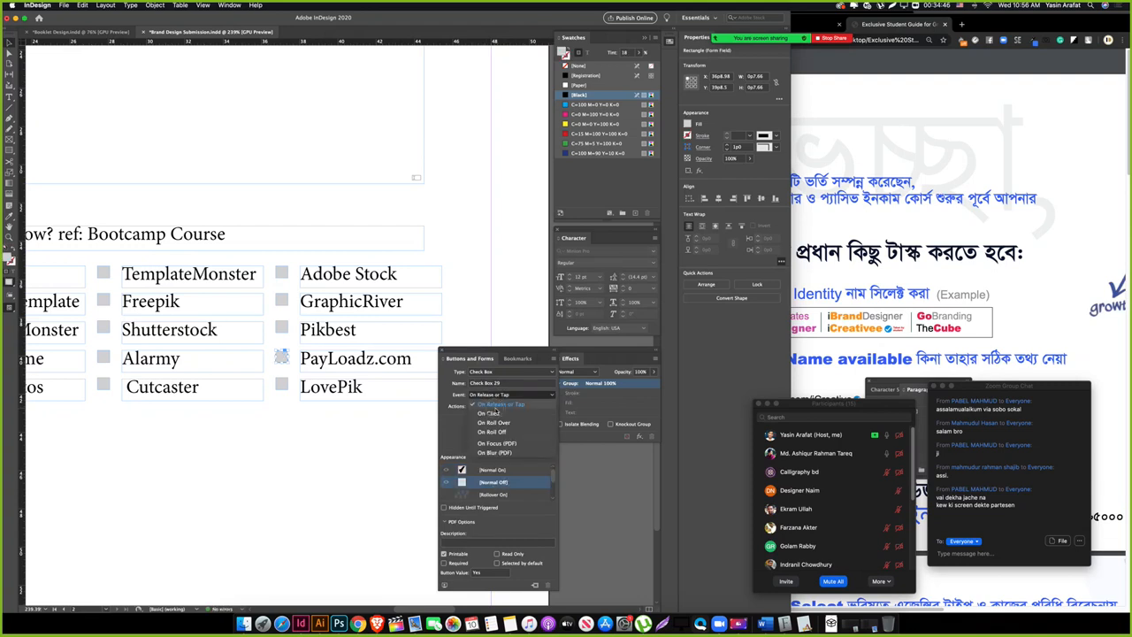
{"action": "left_click", "coordinate": [491, 413]}
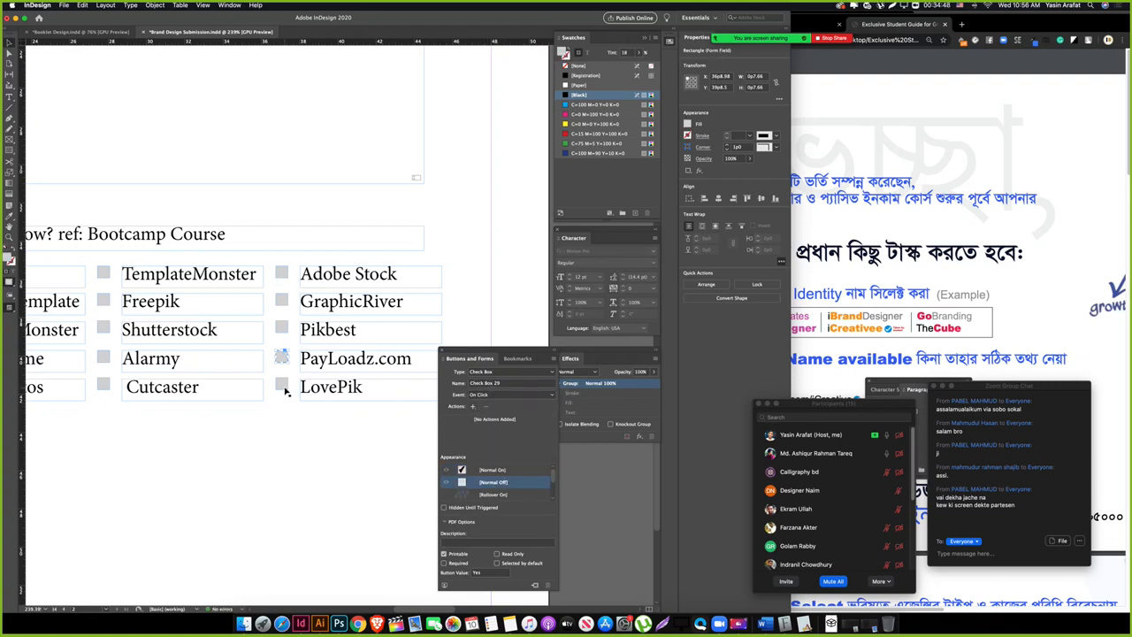
{"action": "left_click", "coordinate": [507, 372]}
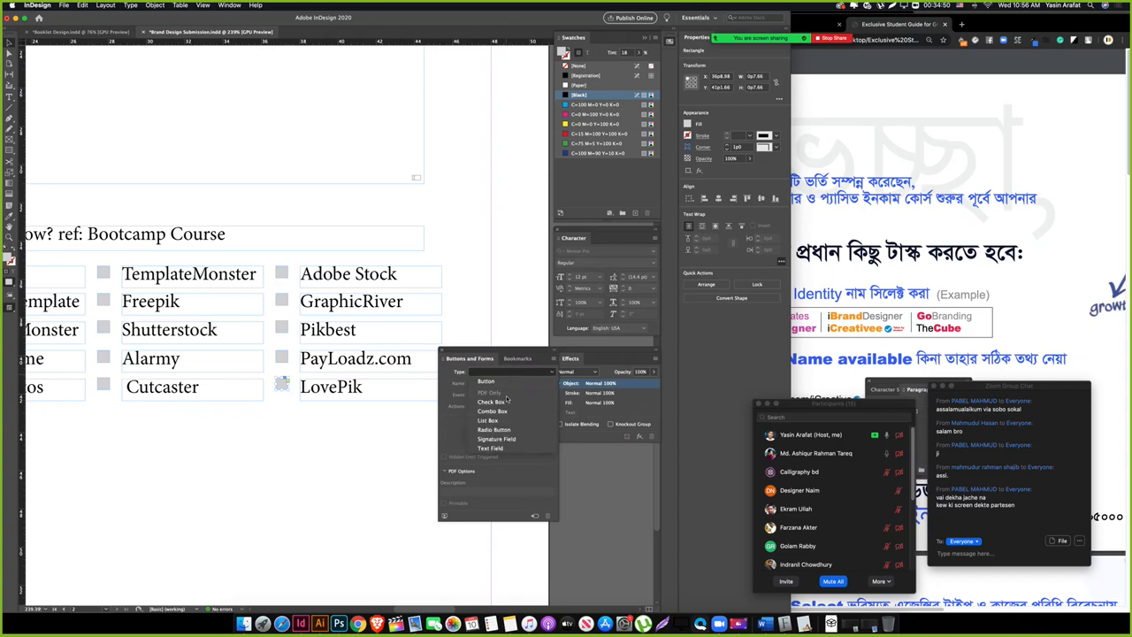
{"action": "left_click", "coordinate": [505, 403]}
{"action": "left_click", "coordinate": [499, 482]}
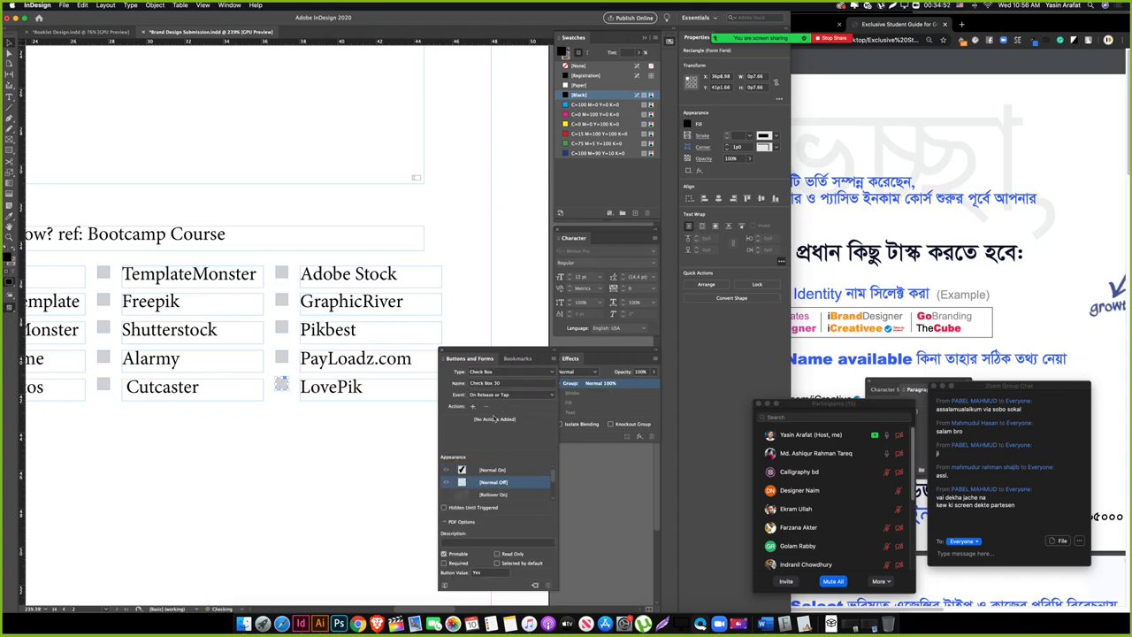
{"action": "left_click", "coordinate": [505, 396]}
Step: Set the LovePik box to On Click and preview the form with panels and frame edges hidden
{"action": "left_click", "coordinate": [509, 413]}
{"action": "left_click", "coordinate": [340, 454]}
{"action": "key", "text": "Tab"}
{"action": "left_click_drag", "start_coordinate": [95, 475], "coordinate": [357, 440]}
{"action": "left_click_drag", "start_coordinate": [475, 405], "coordinate": [299, 448]}
{"action": "key", "text": "w"}
{"action": "left_click_drag", "start_coordinate": [166, 361], "coordinate": [225, 426]}
{"action": "key", "text": "w"}
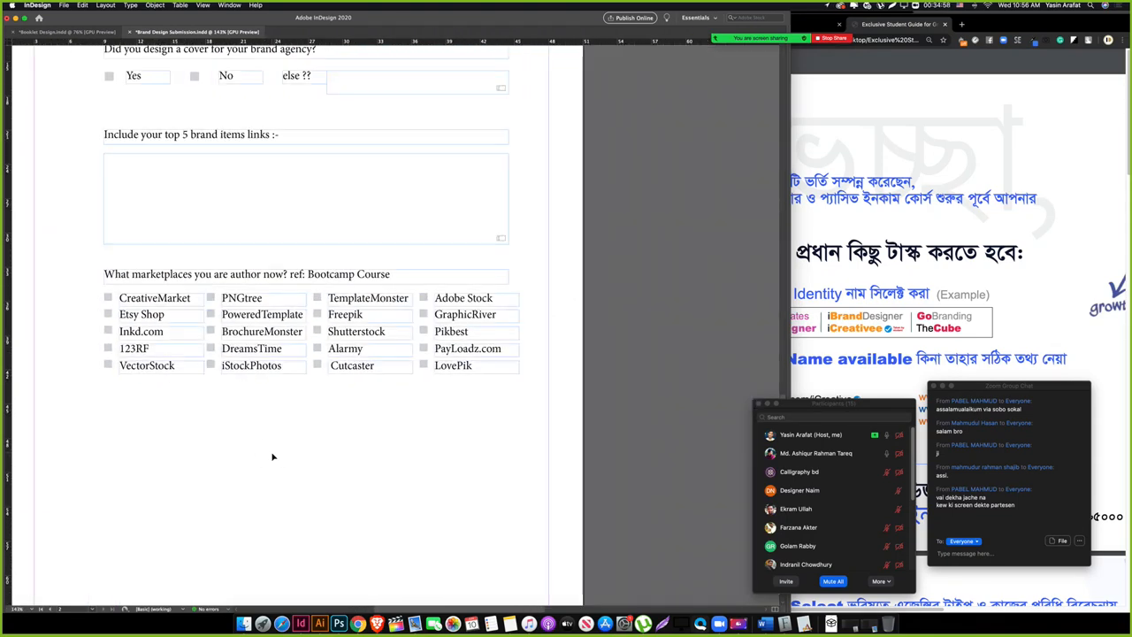
{"action": "left_click_drag", "start_coordinate": [273, 457], "coordinate": [269, 403]}
Step: Copy the marketplaces question below the grid and retype it as 'Give us the links of your portfolio...'
{"action": "left_click_drag", "start_coordinate": [245, 225], "coordinate": [231, 356]}
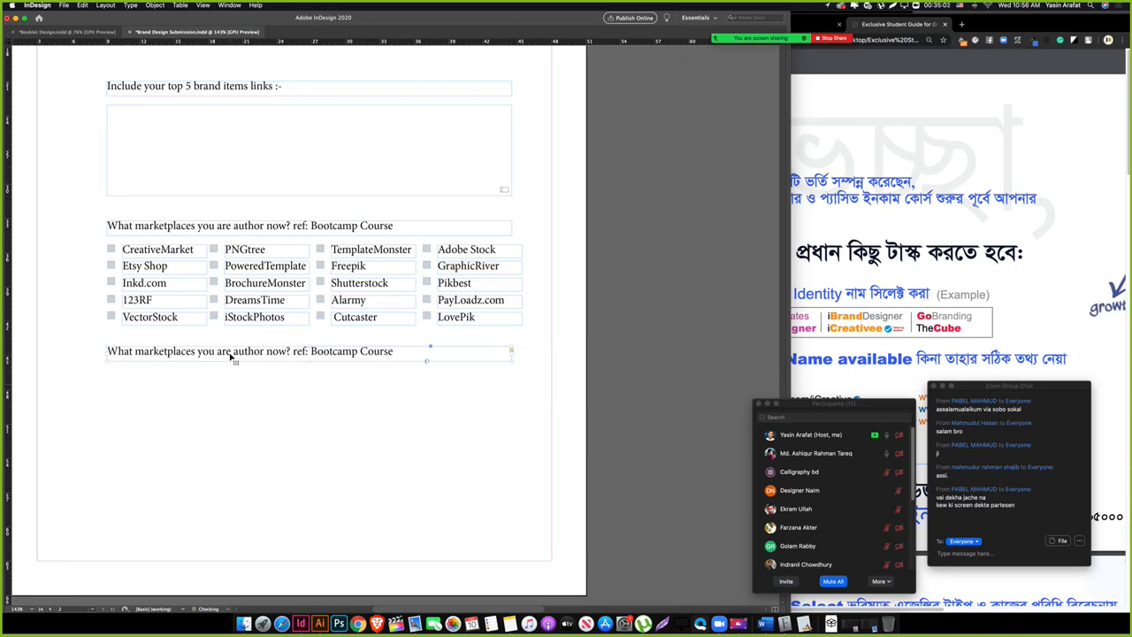
{"action": "triple_click", "coordinate": [230, 354]}
{"action": "left_click", "coordinate": [232, 356]}
{"action": "key", "text": "Tab"}
{"action": "triple_click", "coordinate": [259, 327]}
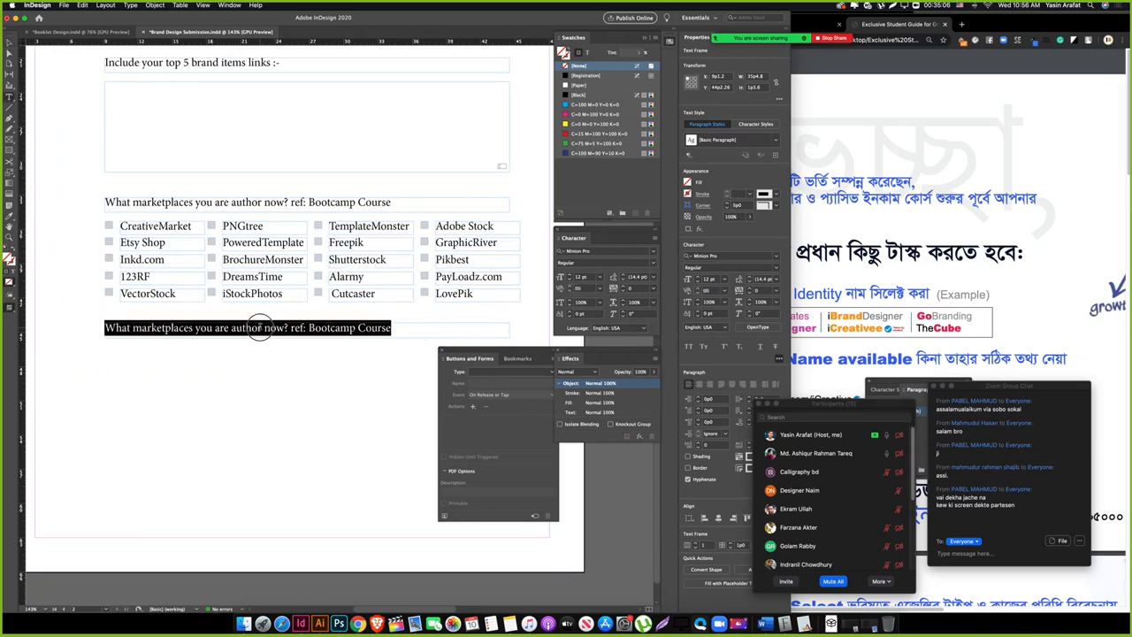
{"action": "type", "text": "G"}
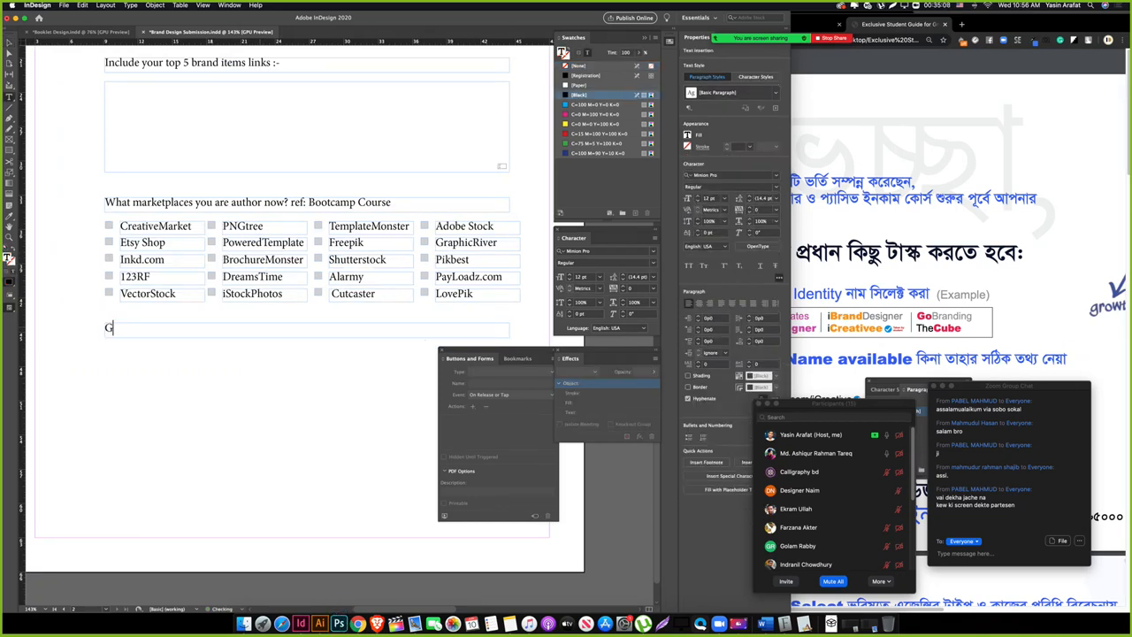
{"action": "type", "text": "ive the"}
{"action": "key", "text": "BackSpace"}
{"action": "key", "text": "BackSpace"}
{"action": "key", "text": "BackSpace"}
{"action": "type", "text": "y"}
{"action": "key", "text": "BackSpace"}
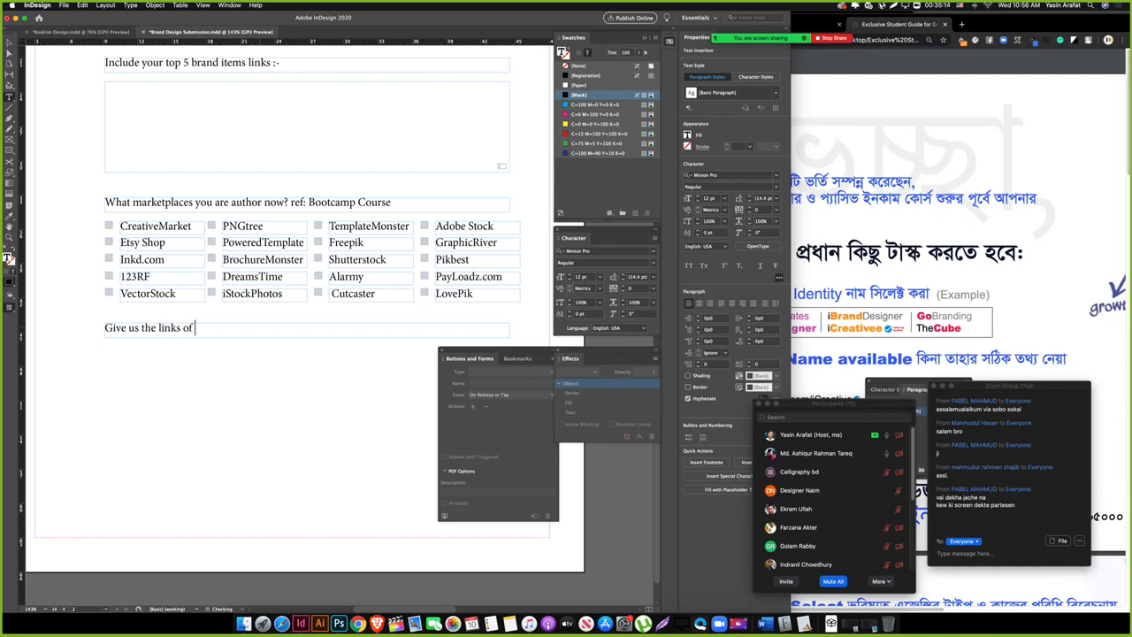
{"action": "type", "text": "us the links of your portfolio..."}
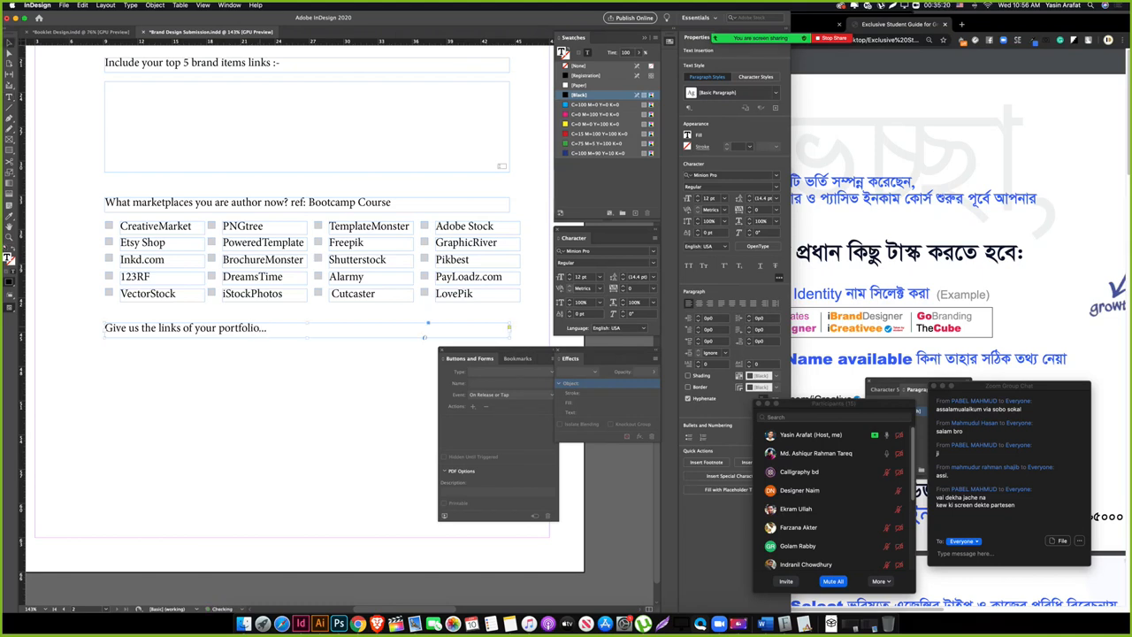
{"action": "key", "text": "Escape"}
Step: Replace 'portfolio...' with 'market' so the line reads 'Give us the links of your marketplaces'
{"action": "left_click_drag", "start_coordinate": [180, 388], "coordinate": [160, 345]}
{"action": "double_click", "coordinate": [243, 284]}
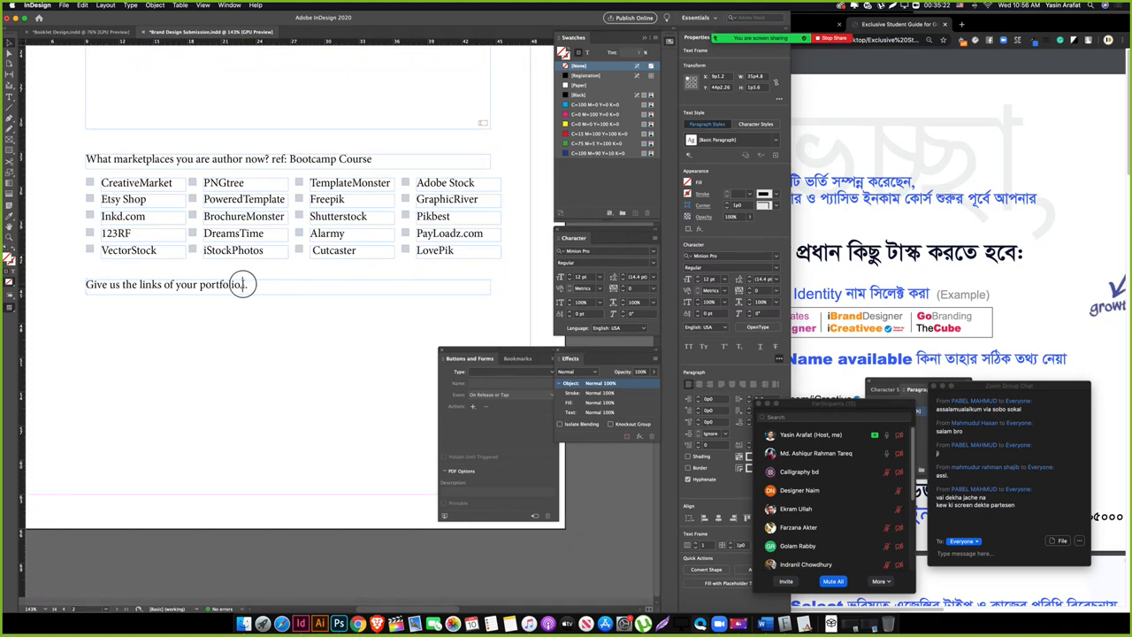
{"action": "left_click_drag", "start_coordinate": [202, 286], "coordinate": [397, 283]}
{"action": "type", "text": "marketplaces"}
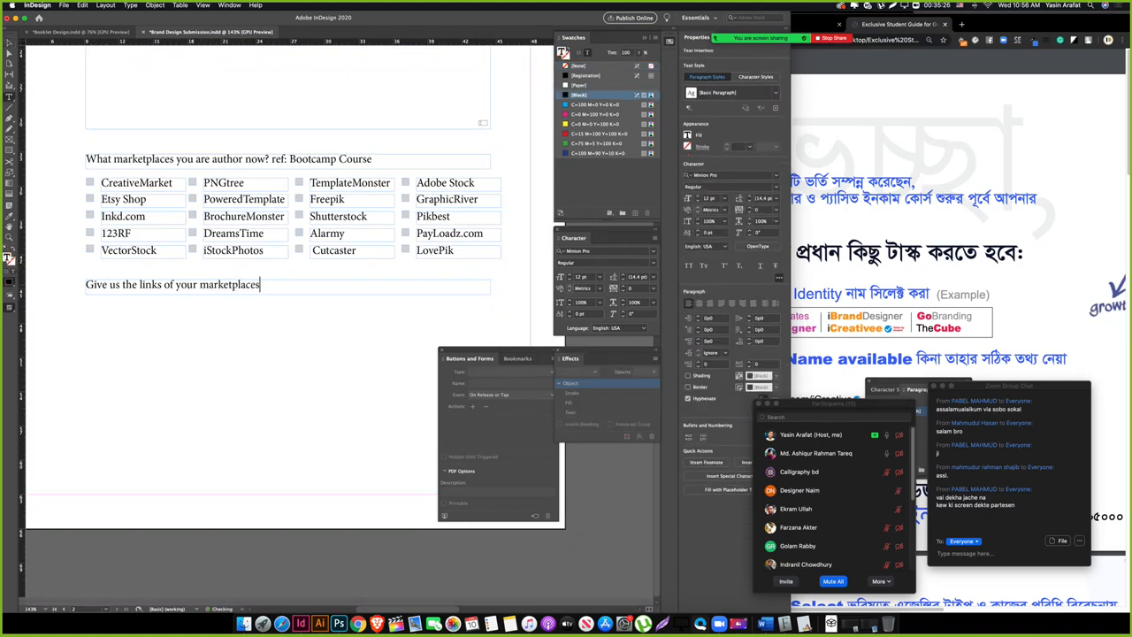
{"action": "key", "text": "Escape"}
{"action": "left_click", "coordinate": [228, 306]}
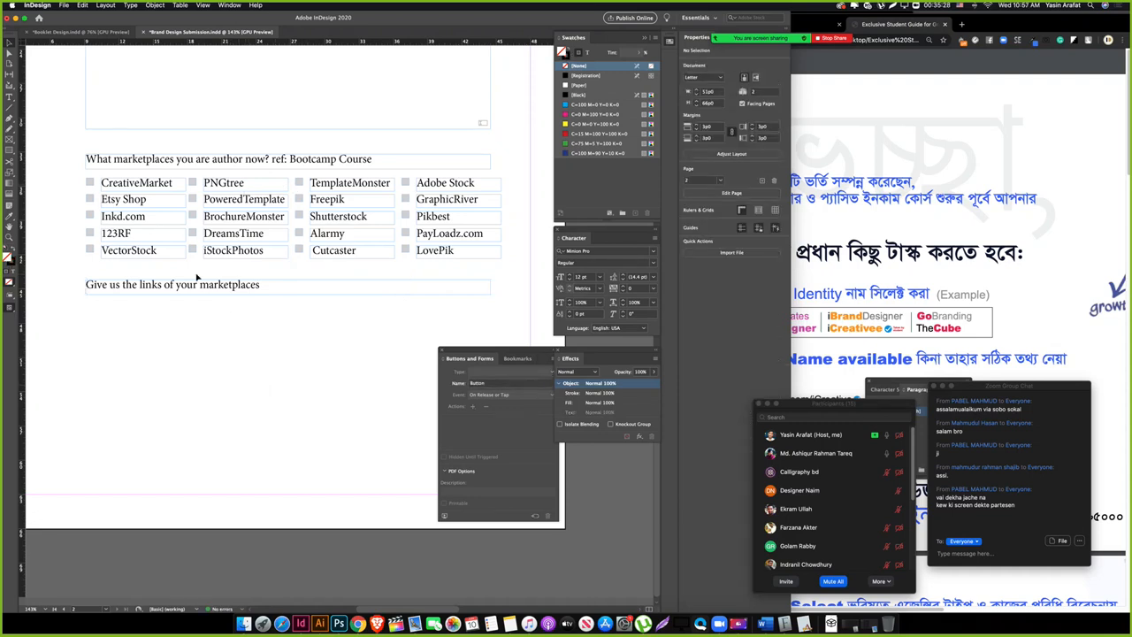
Step: Draw a wide text frame below the marketplace-links question
{"action": "left_click_drag", "start_coordinate": [189, 345], "coordinate": [174, 282]}
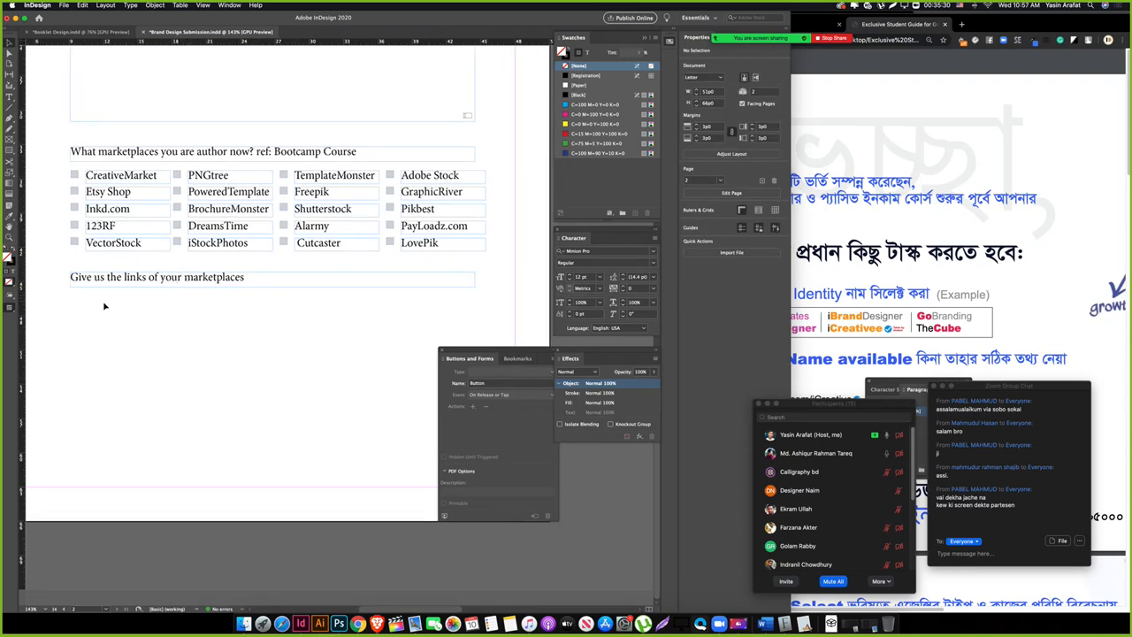
{"action": "key", "text": "t"}
{"action": "left_click_drag", "start_coordinate": [73, 298], "coordinate": [475, 331]}
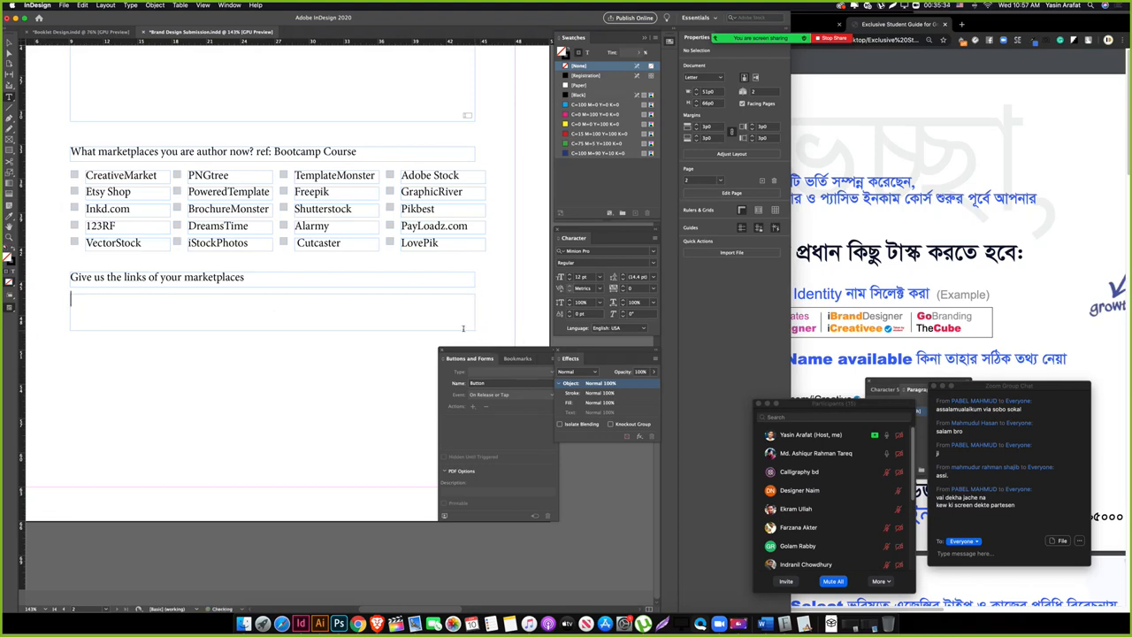
{"action": "key", "text": "Escape"}
Step: Make the links box a Text Field triggered On Click and preview it without frame edges
{"action": "left_click", "coordinate": [486, 372]}
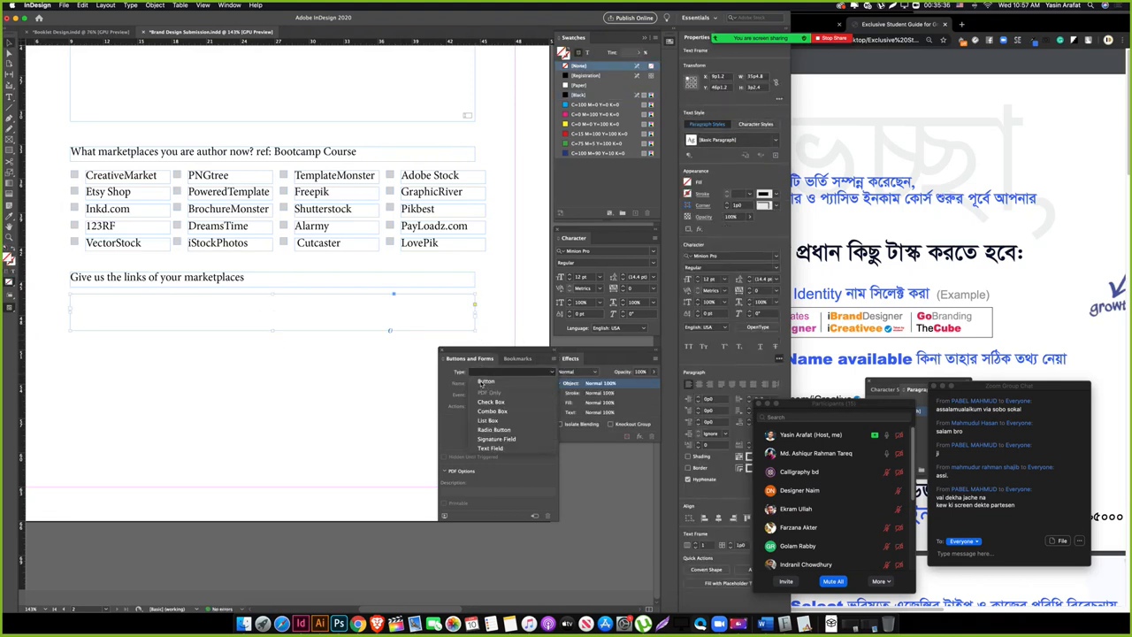
{"action": "left_click", "coordinate": [490, 448]}
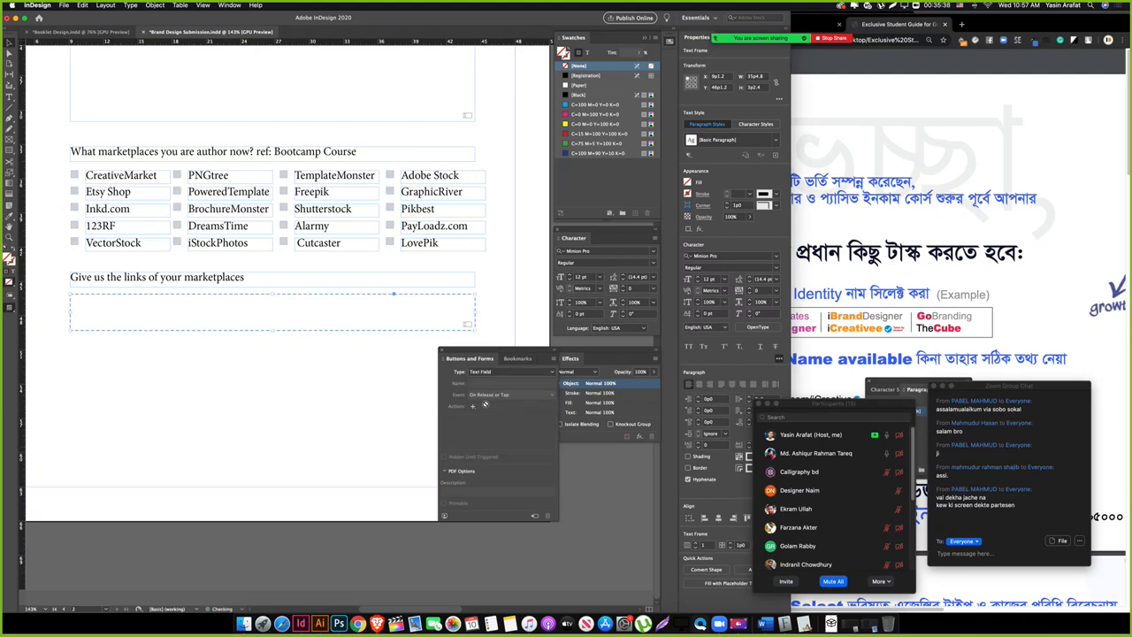
{"action": "left_click", "coordinate": [495, 394]}
{"action": "left_click", "coordinate": [489, 413]}
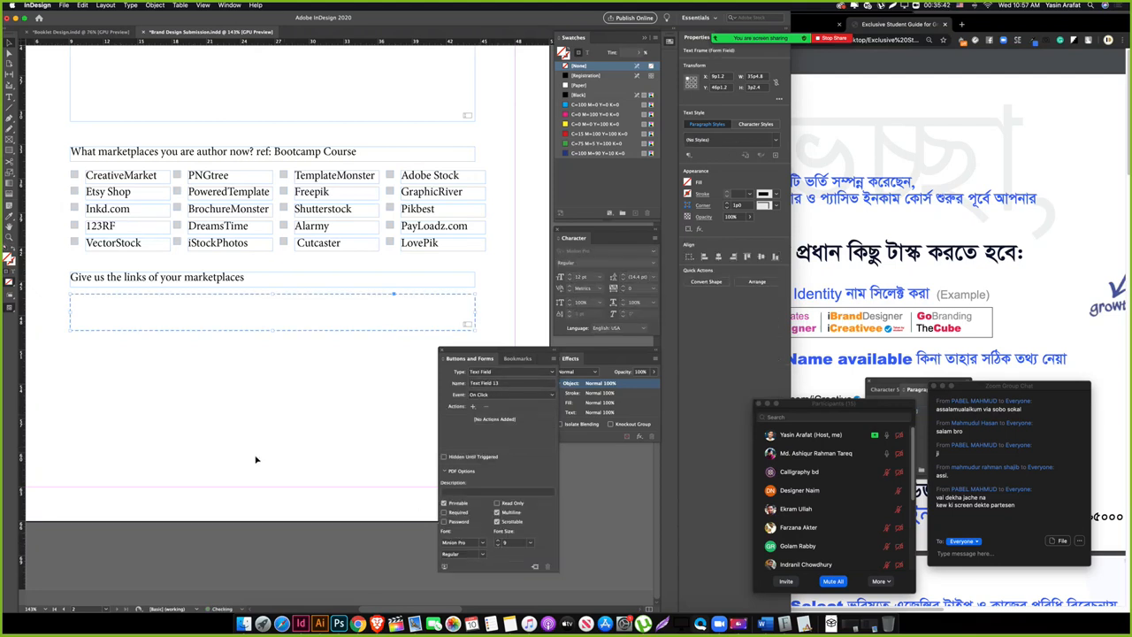
{"action": "key", "text": "Tab"}
{"action": "key", "text": "w"}
{"action": "key", "text": "w"}
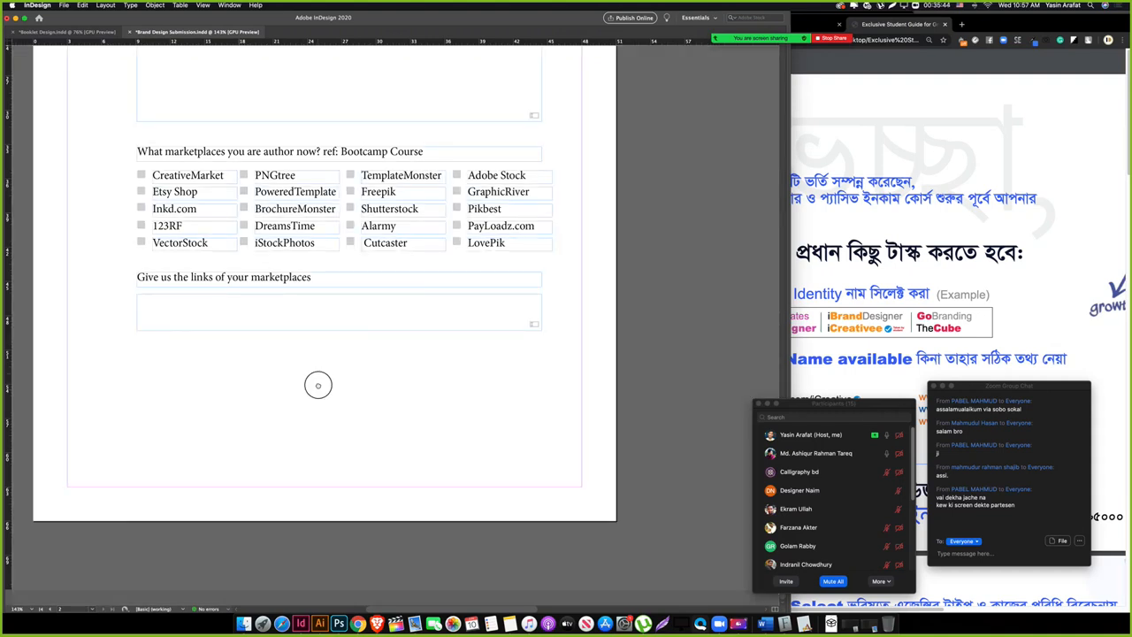
{"action": "left_click_drag", "start_coordinate": [319, 385], "coordinate": [306, 405]}
{"action": "key", "text": "w"}
{"action": "key", "text": "w"}
{"action": "key", "text": "super+s"}
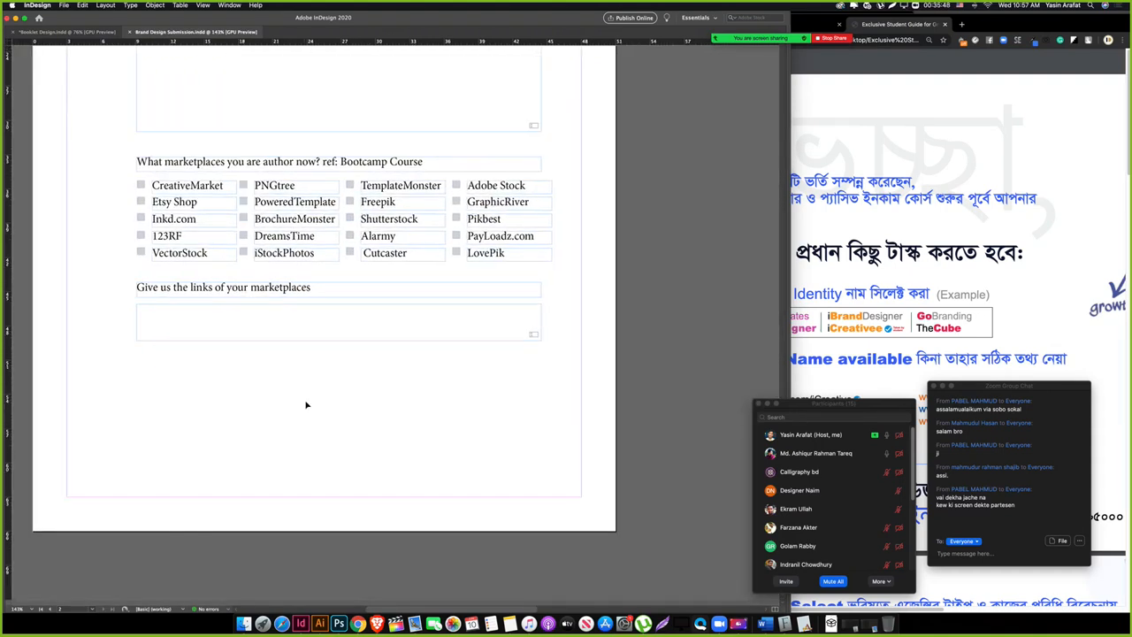
{"action": "scroll", "coordinate": [309, 404], "scroll_direction": "up", "scroll_amount": 10}
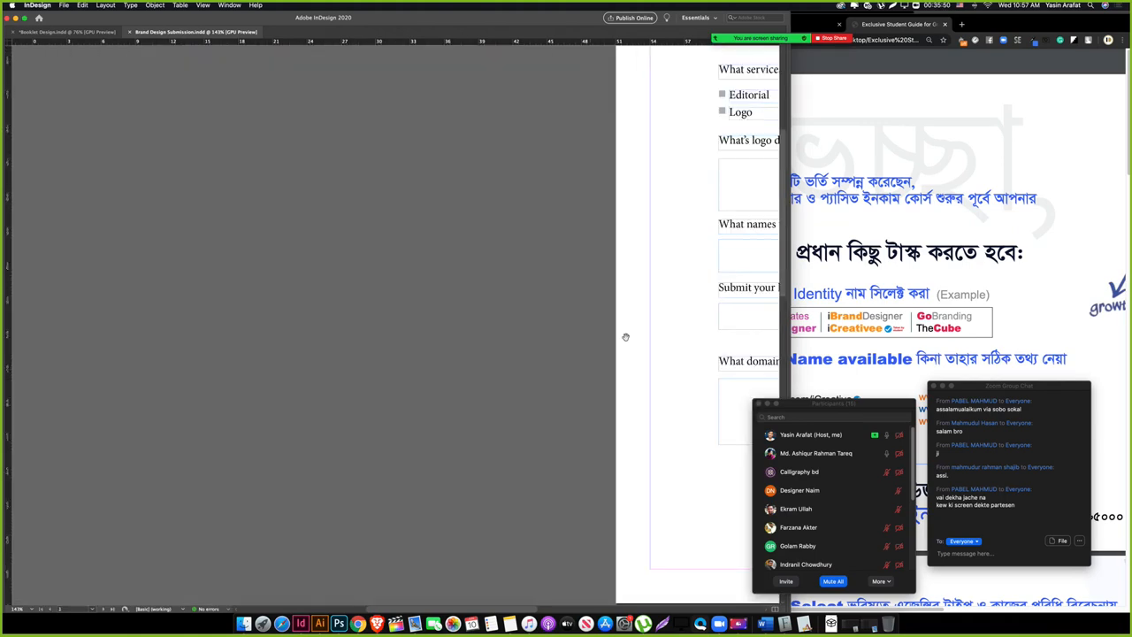
{"action": "left_click_drag", "start_coordinate": [641, 396], "coordinate": [259, 367]}
{"action": "scroll", "coordinate": [347, 411], "scroll_direction": "down", "scroll_amount": 10}
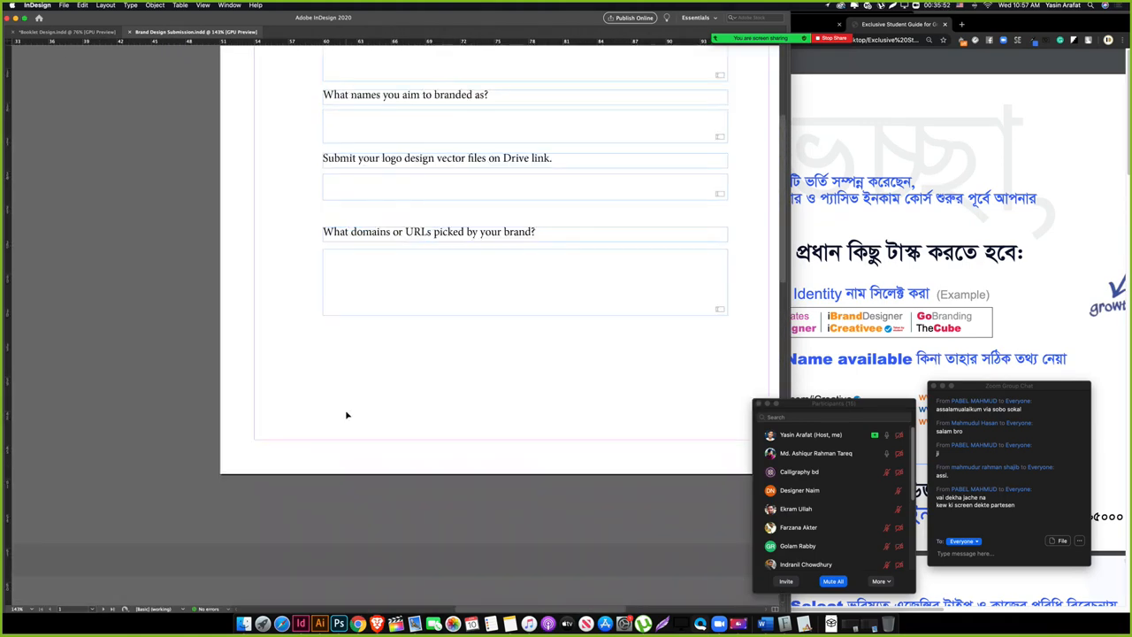
{"action": "scroll", "coordinate": [347, 411], "scroll_direction": "left", "scroll_amount": 5}
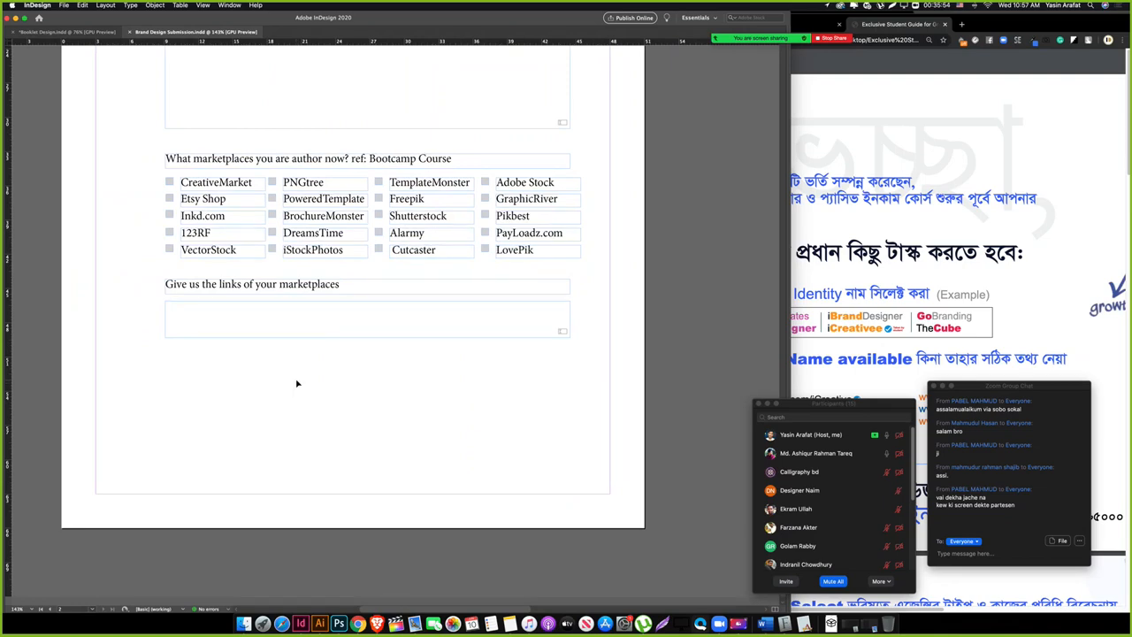
{"action": "left_click_drag", "start_coordinate": [369, 339], "coordinate": [370, 344]}
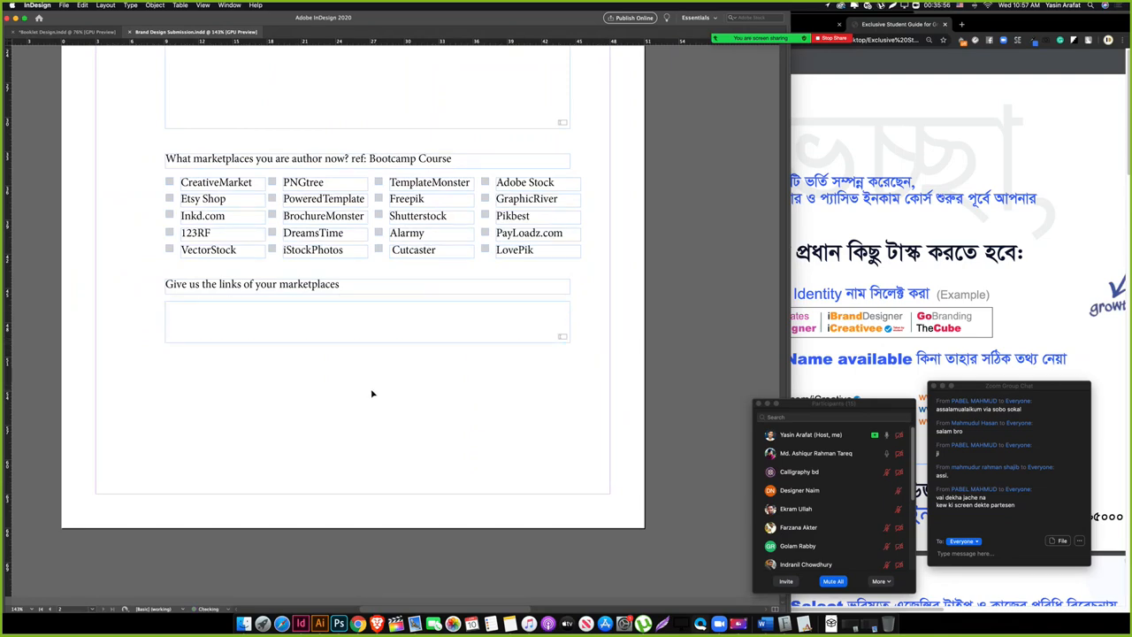
{"action": "left_click", "coordinate": [911, 296]}
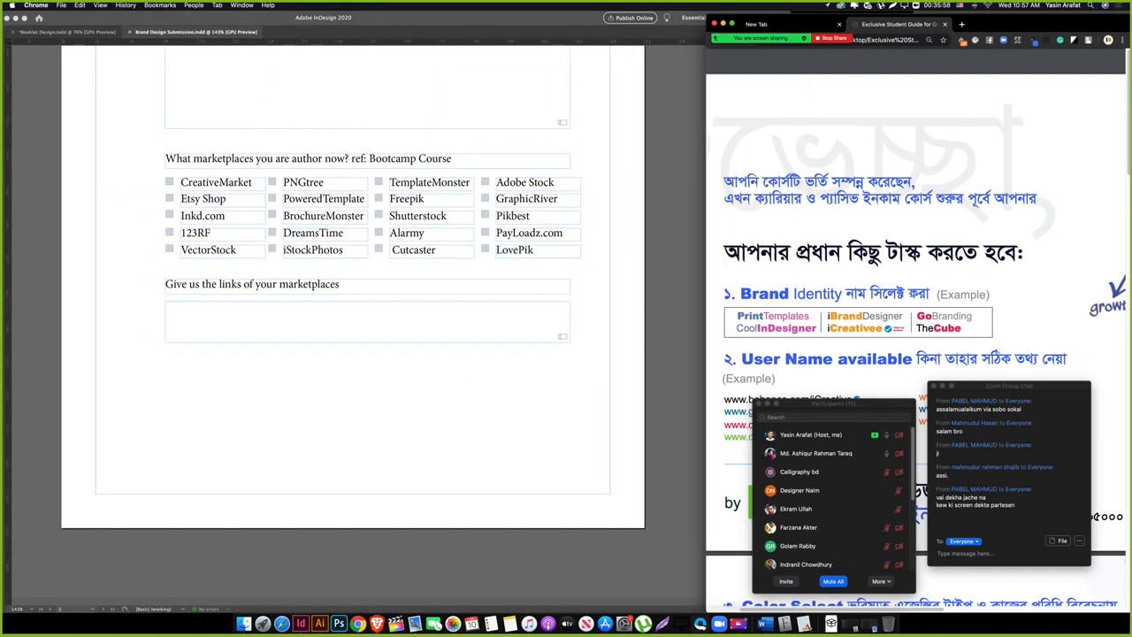
{"action": "scroll", "coordinate": [911, 296], "scroll_direction": "down", "scroll_amount": 10}
{"action": "scroll", "coordinate": [911, 296], "scroll_direction": "down", "scroll_amount": 5}
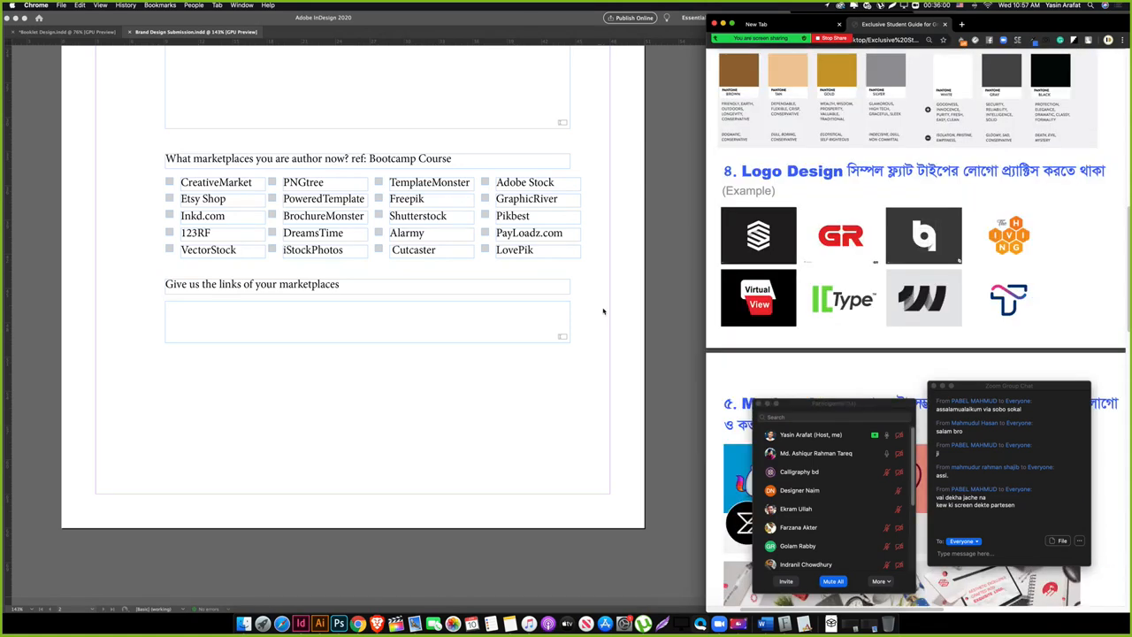
{"action": "left_click", "coordinate": [371, 360]}
{"action": "left_click_drag", "start_coordinate": [152, 285], "coordinate": [243, 346]}
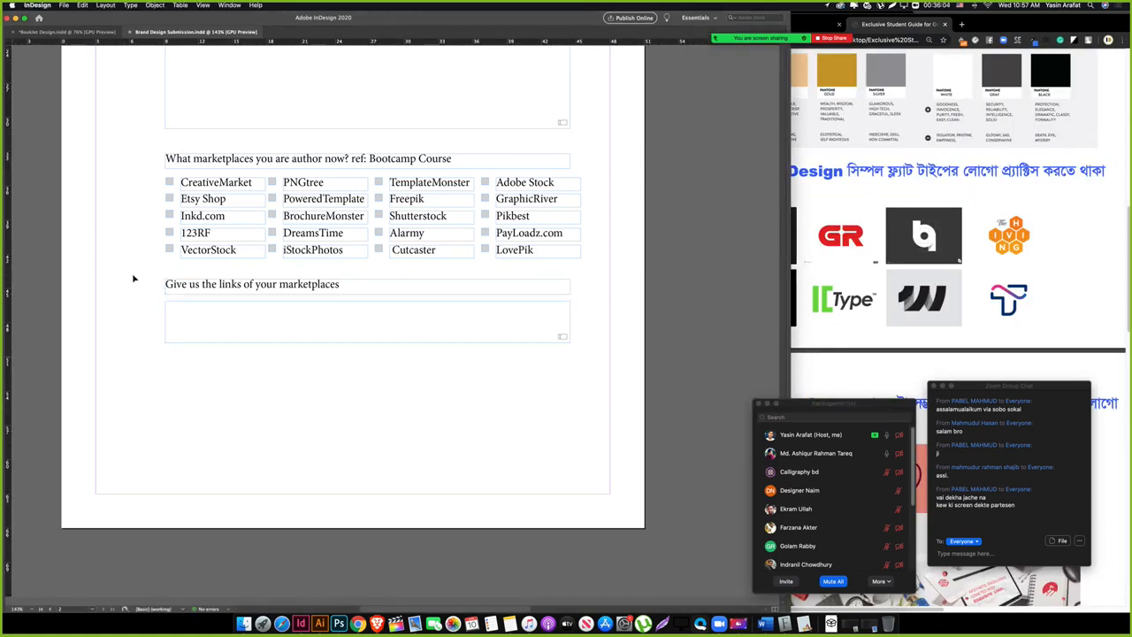
{"action": "scroll", "coordinate": [465, 426], "scroll_direction": "down", "scroll_amount": 1}
{"action": "scroll", "coordinate": [466, 430], "scroll_direction": "up", "scroll_amount": 15}
{"action": "left_click_drag", "start_coordinate": [449, 341], "coordinate": [322, 307]}
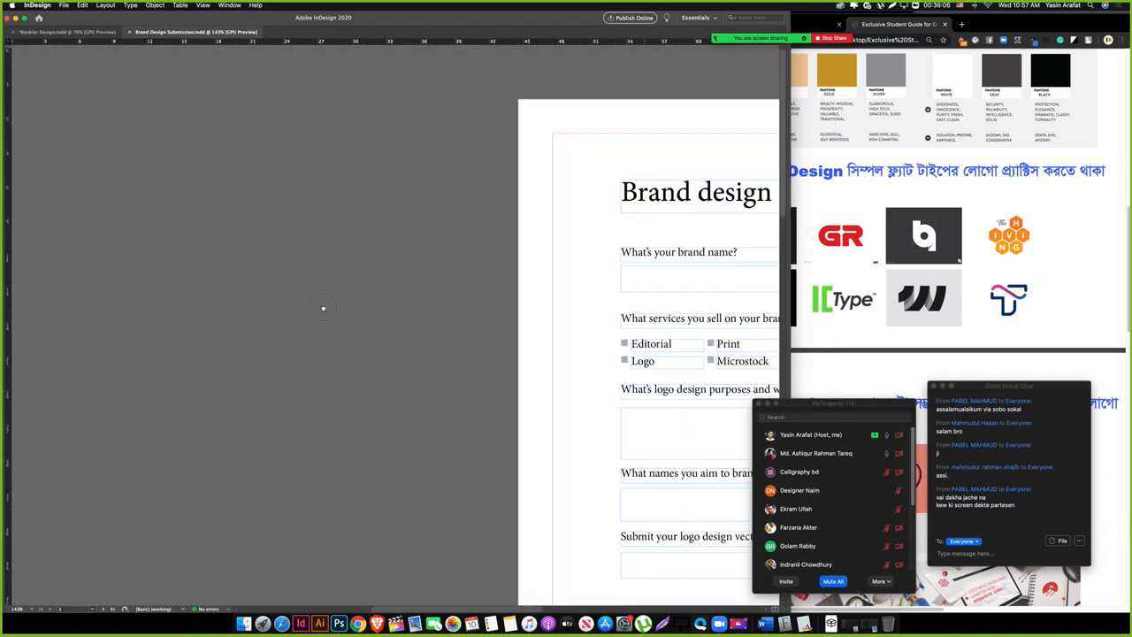
{"action": "scroll", "coordinate": [322, 308], "scroll_direction": "down", "scroll_amount": 20}
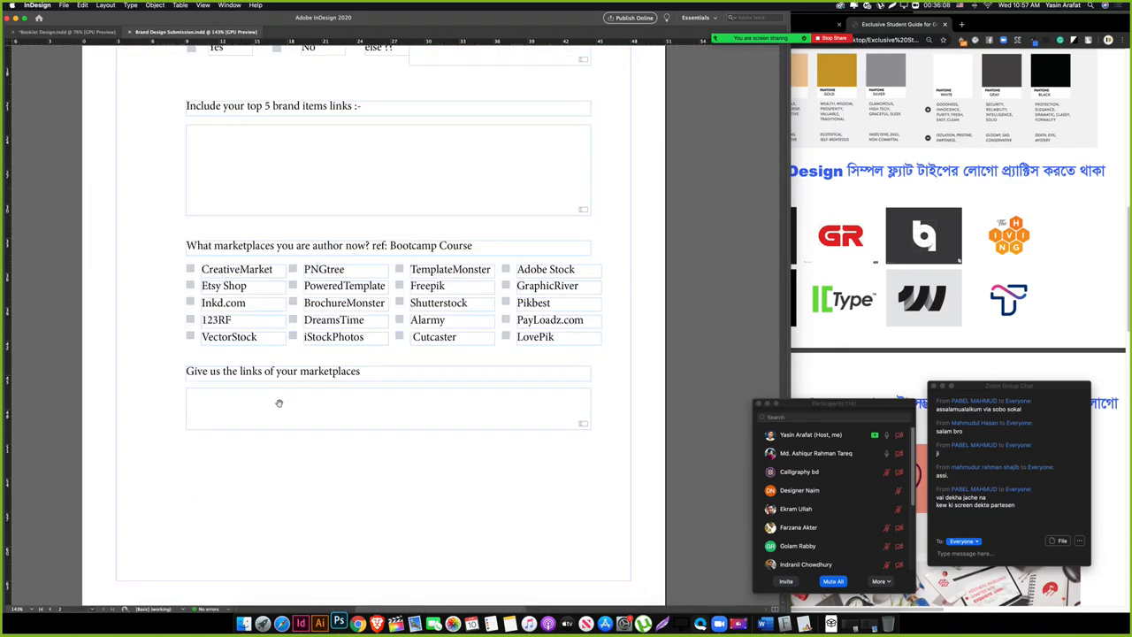
Step: Duplicate the links heading, retype it as 'Your Information' and move it up under the links box
{"action": "left_click_drag", "start_coordinate": [278, 403], "coordinate": [242, 309]}
{"action": "left_click_drag", "start_coordinate": [314, 285], "coordinate": [300, 380]}
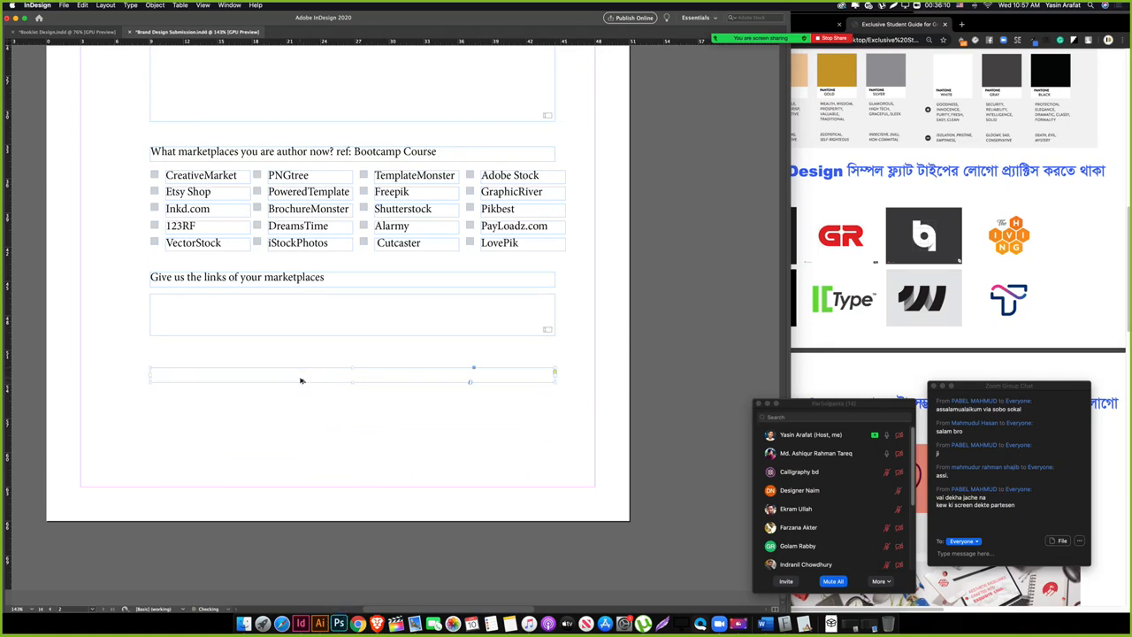
{"action": "triple_click", "coordinate": [300, 377]}
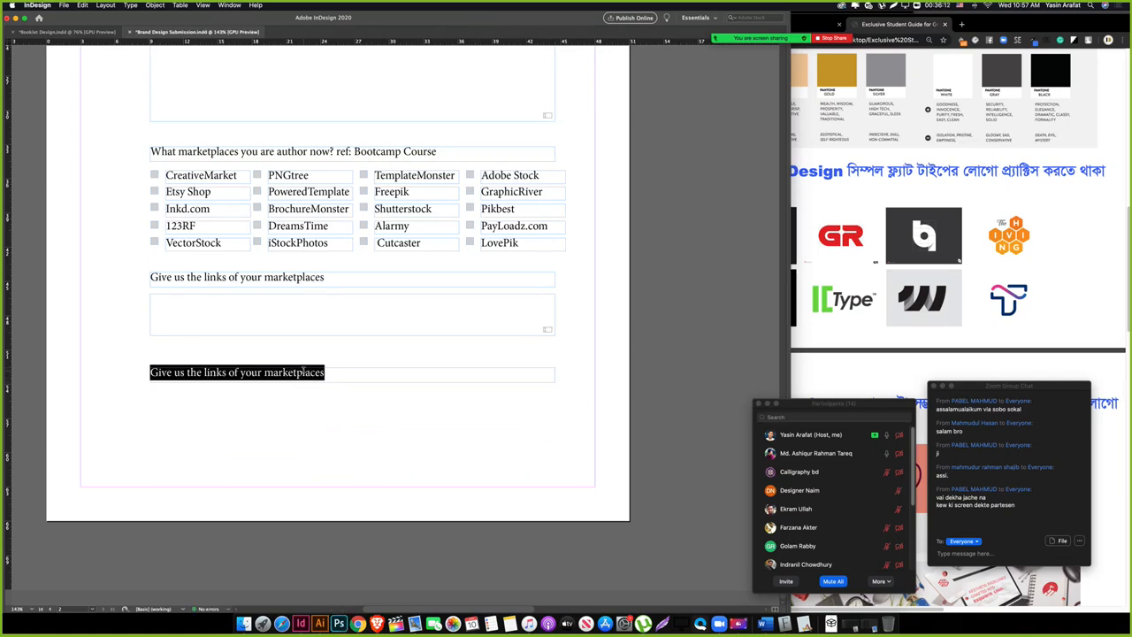
{"action": "type", "text": "Your Information"}
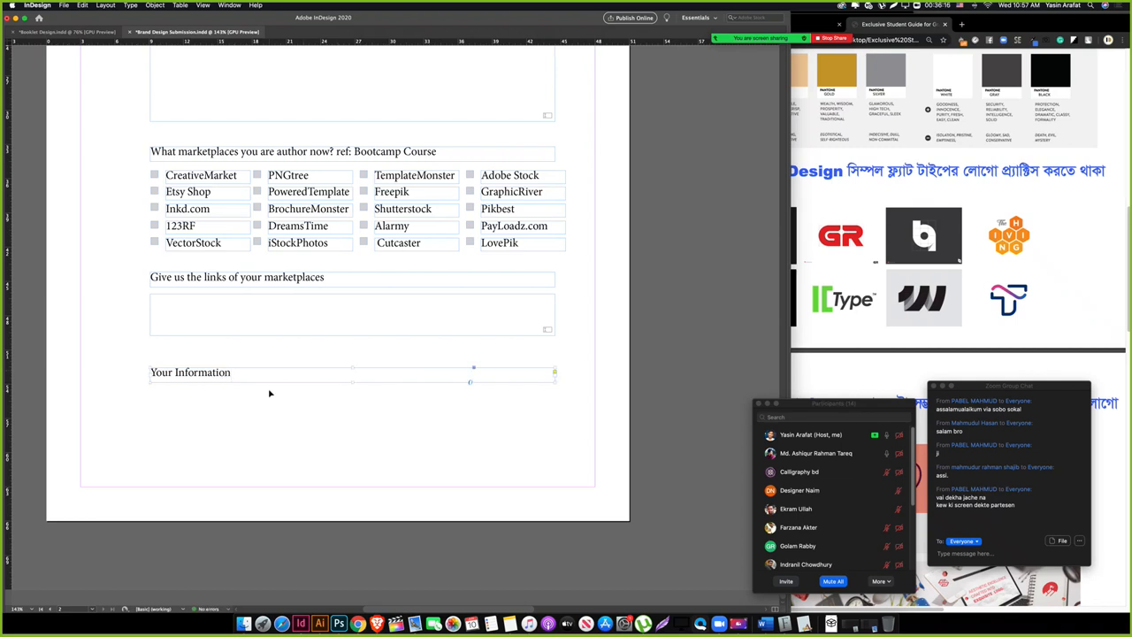
{"action": "mouse_move", "coordinate": [258, 380]}
{"action": "left_mouse_down"}
{"action": "mouse_move", "coordinate": [256, 356]}
{"action": "mouse_move", "coordinate": [257, 368]}
{"action": "left_mouse_up"}
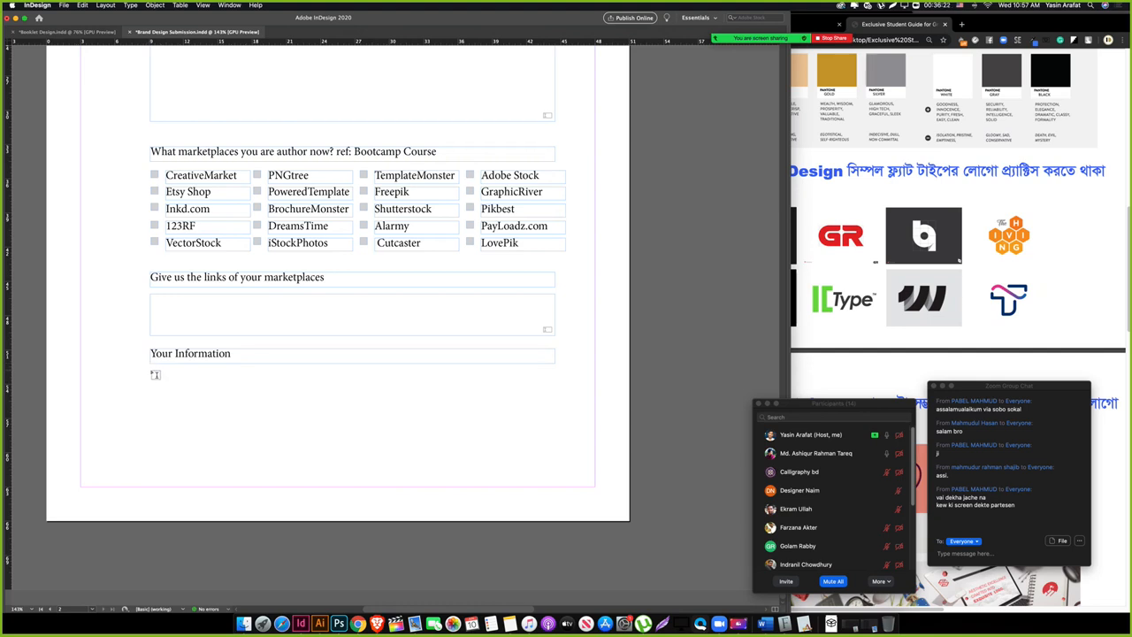
Step: Place a duplicate of the Your Information heading just beneath it
{"action": "left_click_drag", "start_coordinate": [155, 374], "coordinate": [262, 405]}
{"action": "key", "text": "super+z"}
{"action": "left_click_drag", "start_coordinate": [476, 166], "coordinate": [74, 530]}
{"action": "left_click_drag", "start_coordinate": [424, 150], "coordinate": [363, 539]}
{"action": "left_click_drag", "start_coordinate": [399, 167], "coordinate": [412, 465]}
{"action": "left_click_drag", "start_coordinate": [388, 148], "coordinate": [366, 260]}
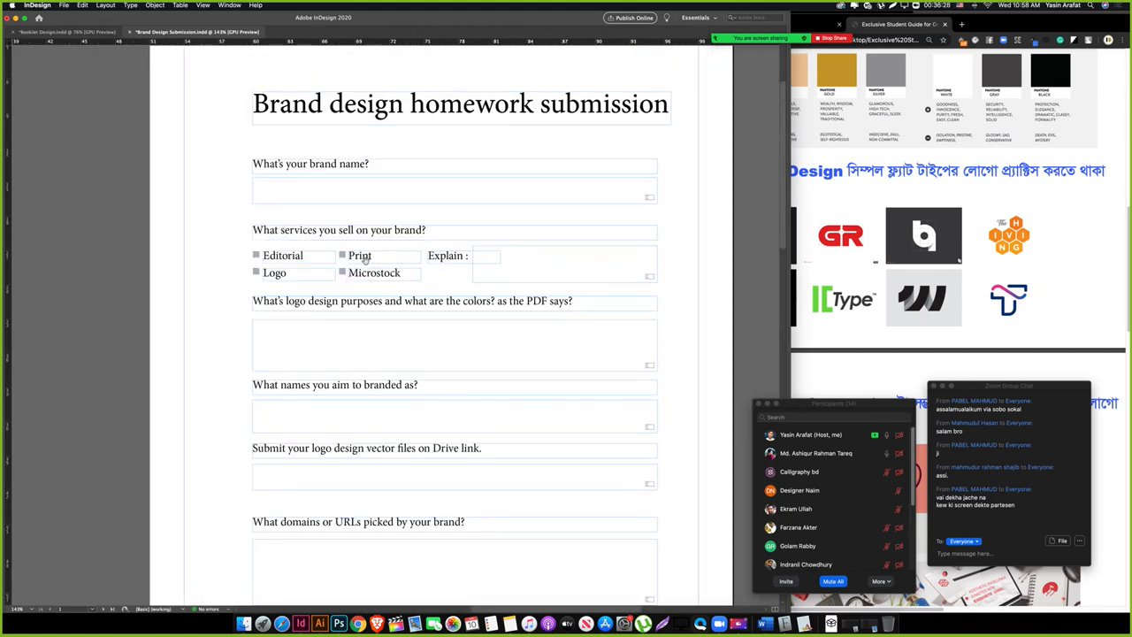
{"action": "scroll", "coordinate": [235, 380], "scroll_direction": "down", "scroll_amount": 15}
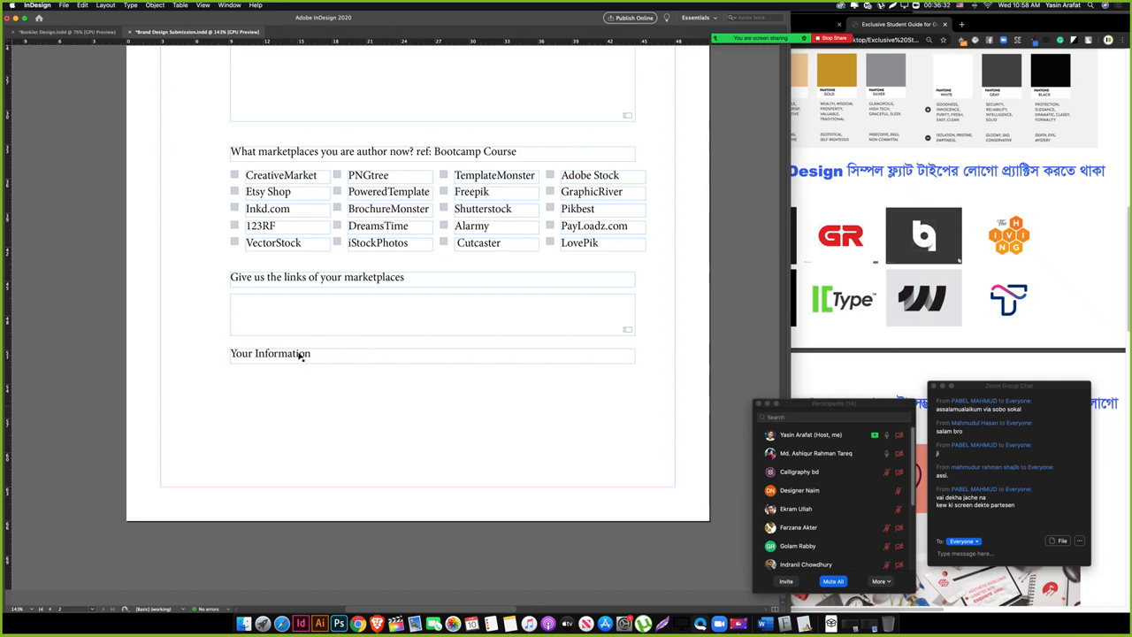
{"action": "left_click", "coordinate": [288, 400]}
{"action": "left_click_drag", "start_coordinate": [259, 359], "coordinate": [259, 387]}
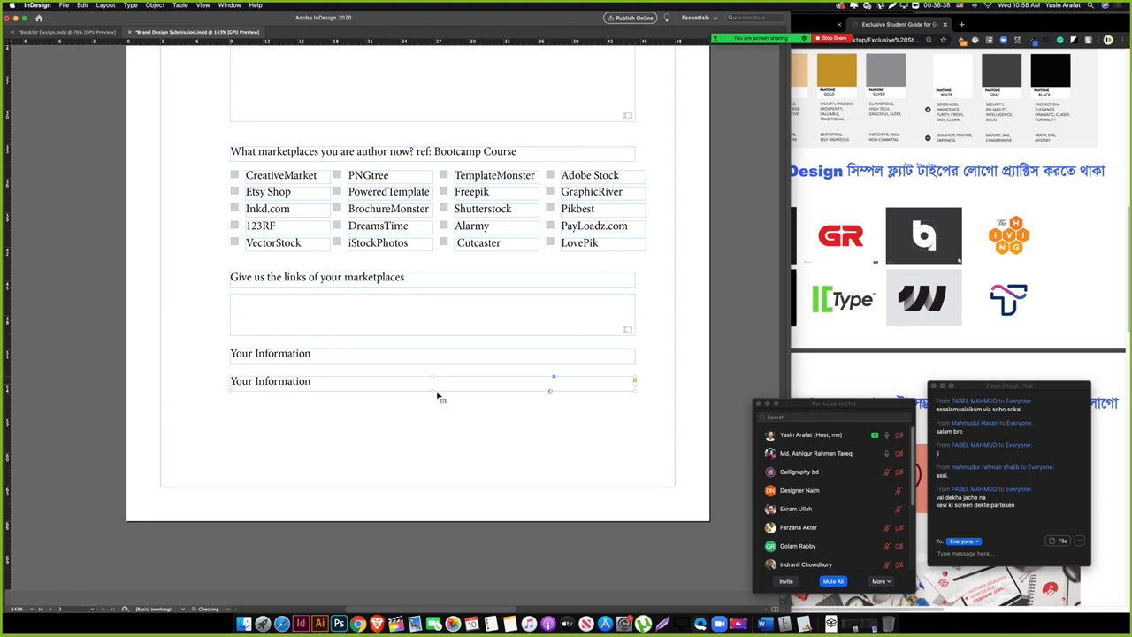
Step: Enlarge the copied frame and retype it with the Name, Age and Email labels
{"action": "left_click_drag", "start_coordinate": [437, 396], "coordinate": [450, 462]}
{"action": "triple_click", "coordinate": [288, 382]}
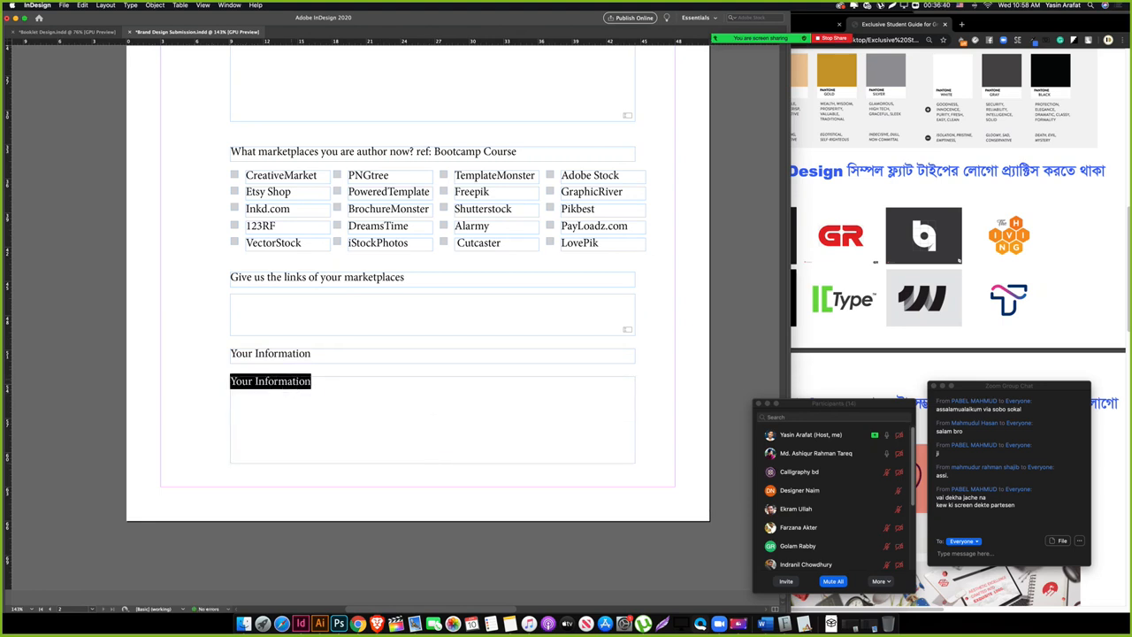
{"action": "type", "text": "Name :"}
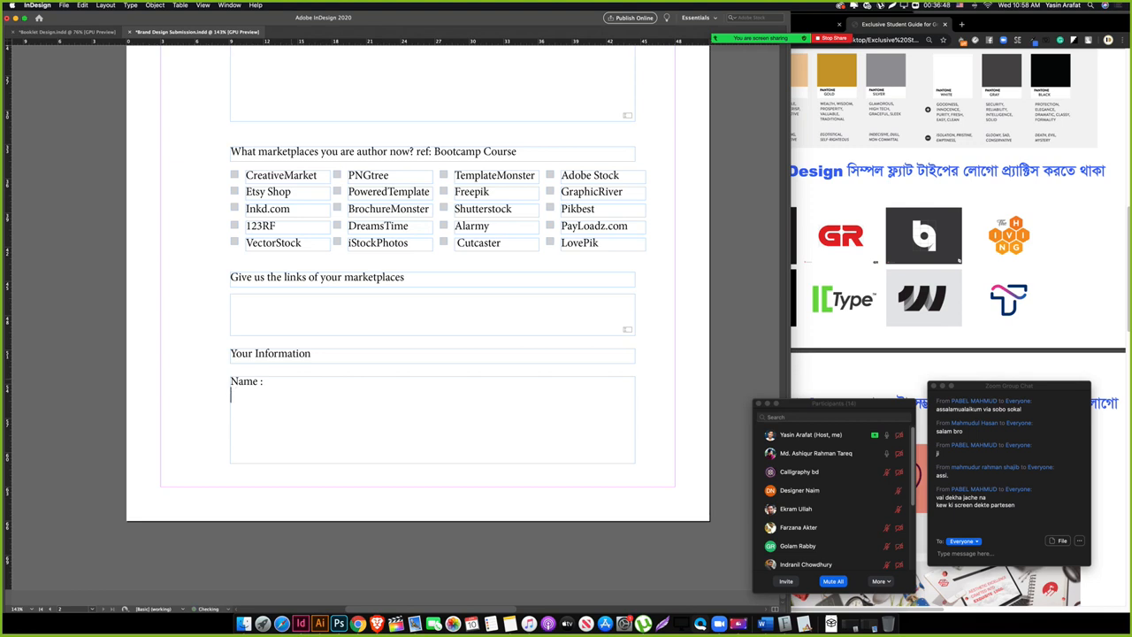
{"action": "type", "text": "Age"}
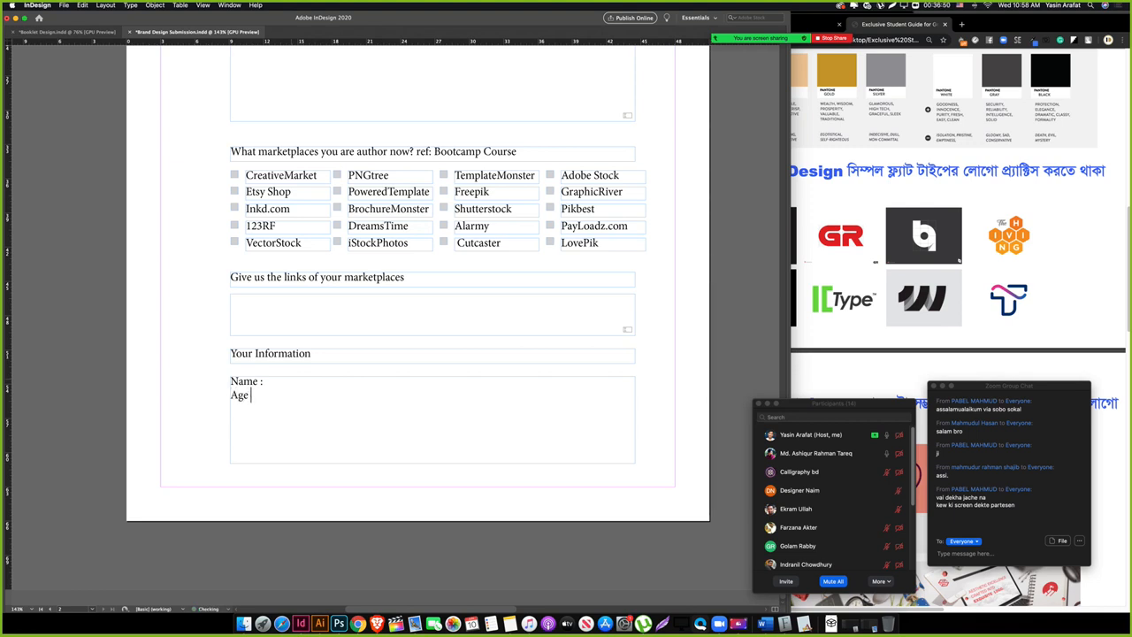
{"action": "type", "text": ": Age : "}
{"action": "type", "text": "Emai"}
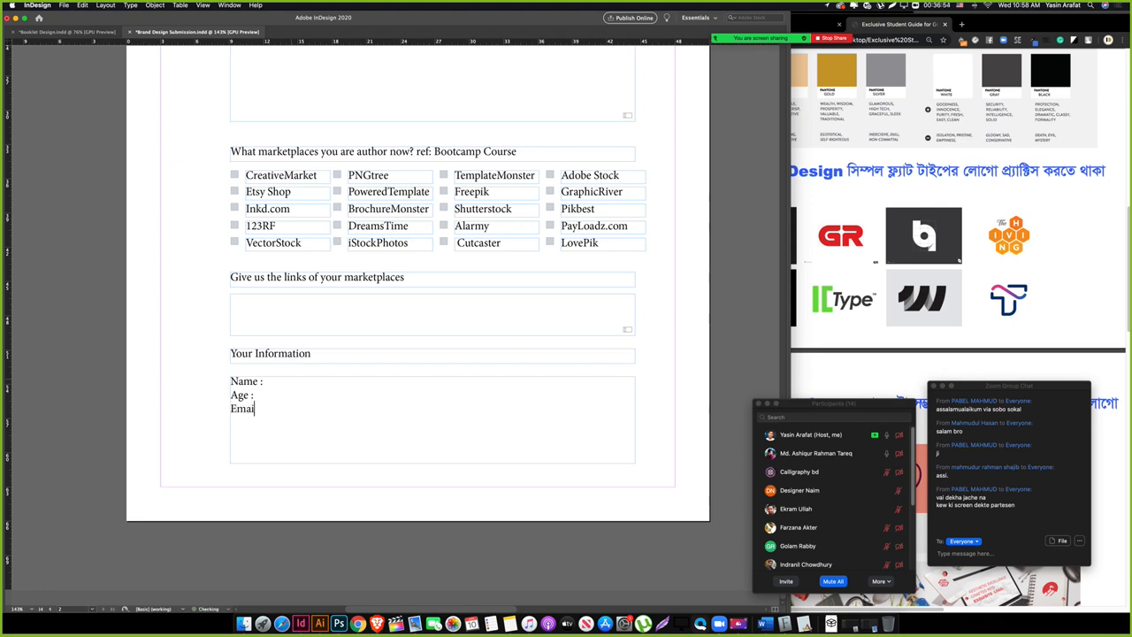
{"action": "type", "text": "l :"}
Step: Add a 'Primary Shop link :' line, narrow the box to half width, and duplicate it alongside
{"action": "key", "text": "Return"}
{"action": "type", "text": "Website"}
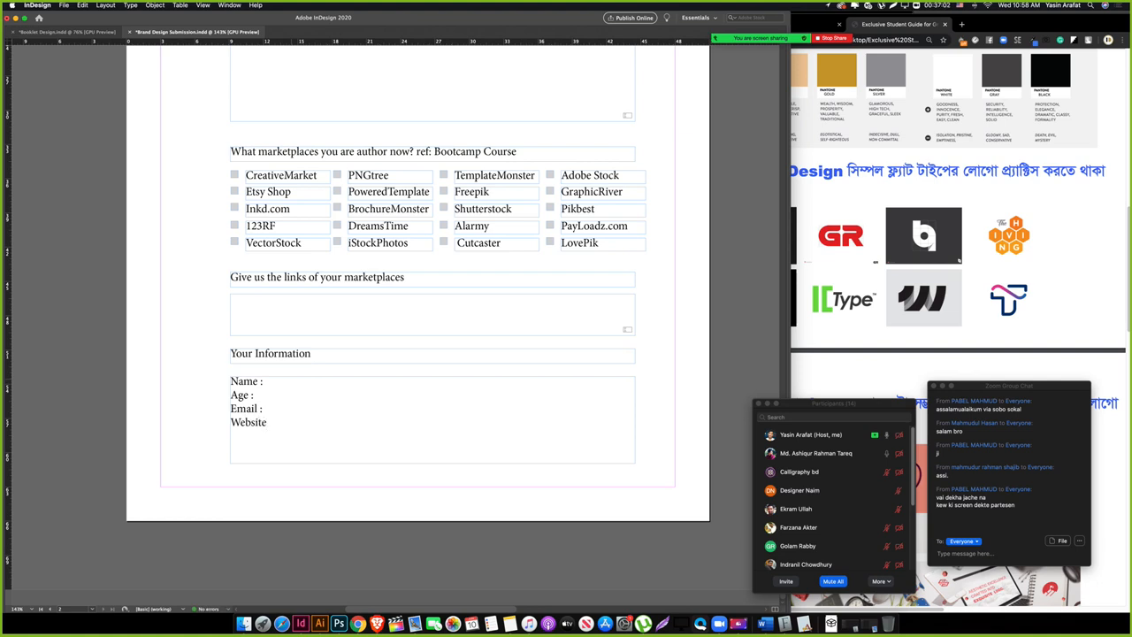
{"action": "key", "text": "BackSpace"}
{"action": "key", "text": "BackSpace"}
{"action": "key", "text": "BackSpace"}
{"action": "key", "text": "BackSpace"}
{"action": "type", "text": "Primary Sh"}
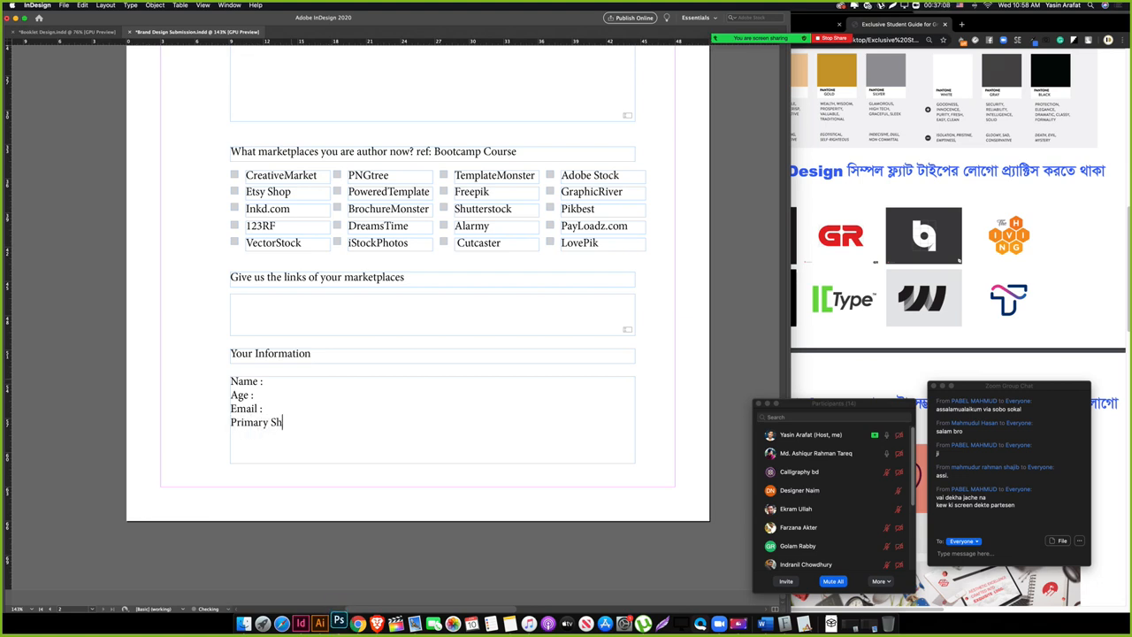
{"action": "type", "text": "op l"}
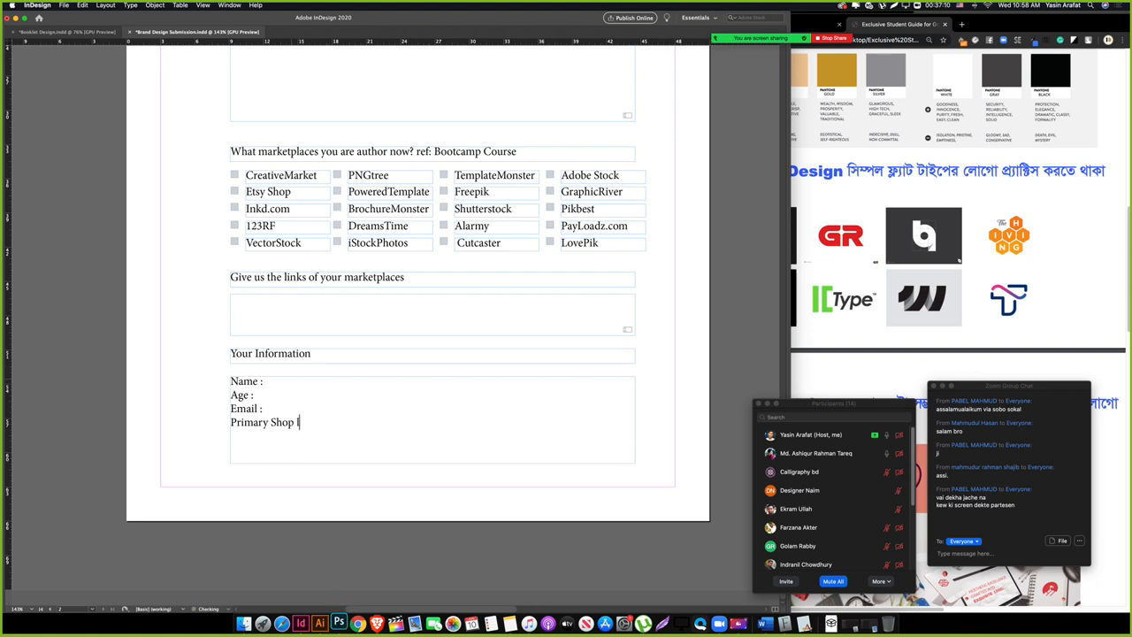
{"action": "type", "text": "ink :"}
{"action": "left_click_drag", "start_coordinate": [635, 419], "coordinate": [336, 421]}
{"action": "left_click_drag", "start_coordinate": [254, 425], "coordinate": [372, 424]}
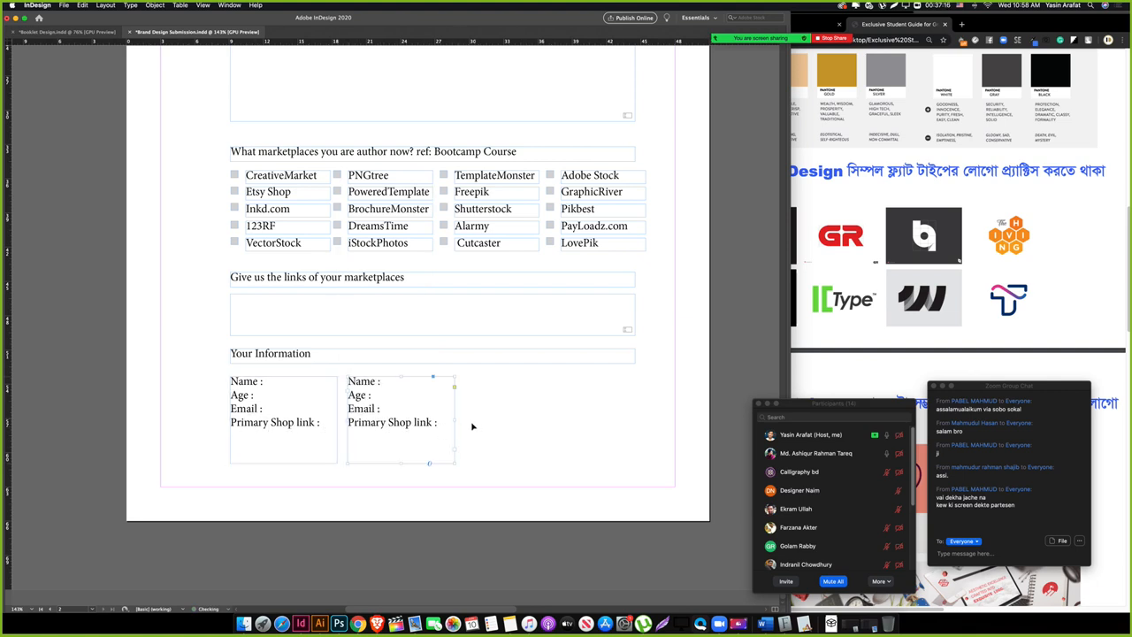
Step: Widen the duplicated information frame and make both information frames shorter
{"action": "left_click_drag", "start_coordinate": [459, 422], "coordinate": [635, 423]}
{"action": "left_click_drag", "start_coordinate": [433, 461], "coordinate": [286, 418]}
{"action": "left_click", "coordinate": [429, 453]}
{"action": "left_click_drag", "start_coordinate": [432, 437], "coordinate": [434, 465]}
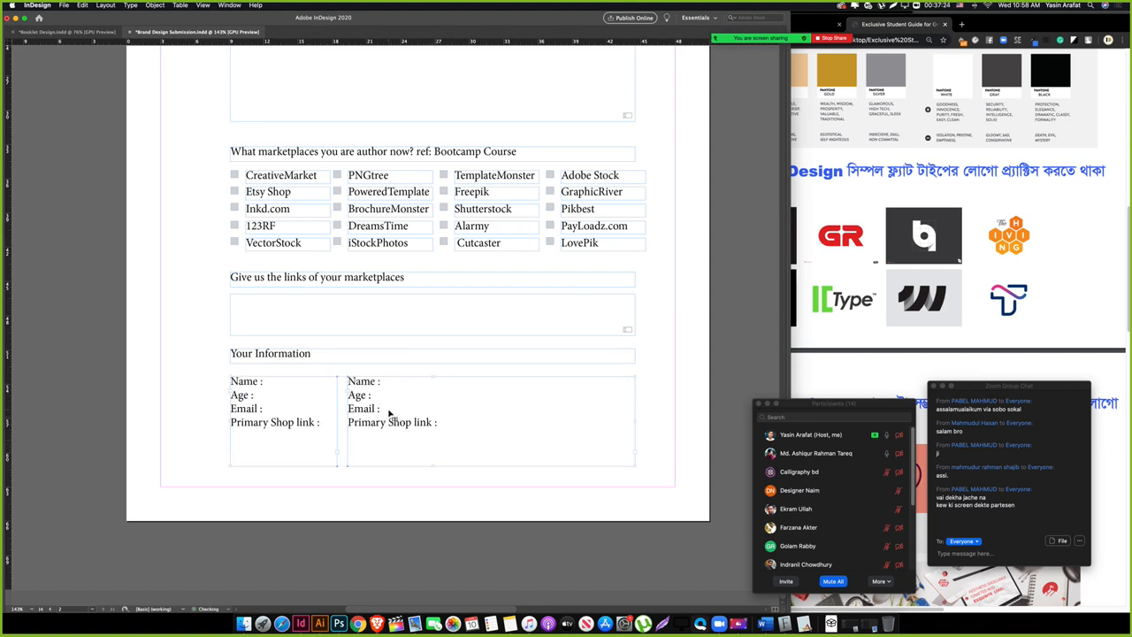
Step: Add a 'Contact No' label line below Email in the left frame
{"action": "double_click", "coordinate": [380, 409]}
{"action": "key", "text": "Return"}
{"action": "type", "text": "COntac"}
{"action": "key", "text": "BackSpace"}
{"action": "key", "text": "BackSpace"}
{"action": "key", "text": "BackSpace"}
{"action": "key", "text": "BackSpace"}
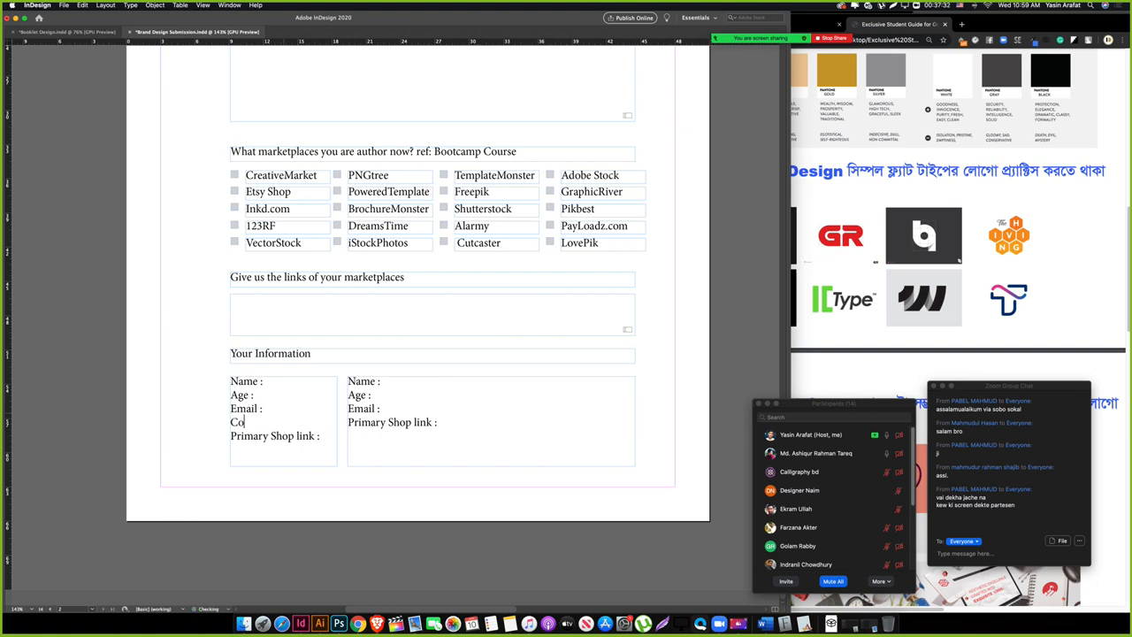
{"action": "type", "text": "ontact N"}
Step: Insert tabs before the Name, Age, Email and Primary Shop link colons, then set a tab stop aligning them
{"action": "left_click", "coordinate": [259, 381]}
{"action": "key", "text": "Tab"}
{"action": "left_click", "coordinate": [250, 395]}
{"action": "key", "text": "Tab"}
{"action": "left_click", "coordinate": [259, 407]}
{"action": "key", "text": "Tab"}
{"action": "left_click", "coordinate": [317, 436]}
{"action": "key", "text": "Tab"}
{"action": "key", "text": "ctrl+a"}
{"action": "key", "text": "super+shift+t"}
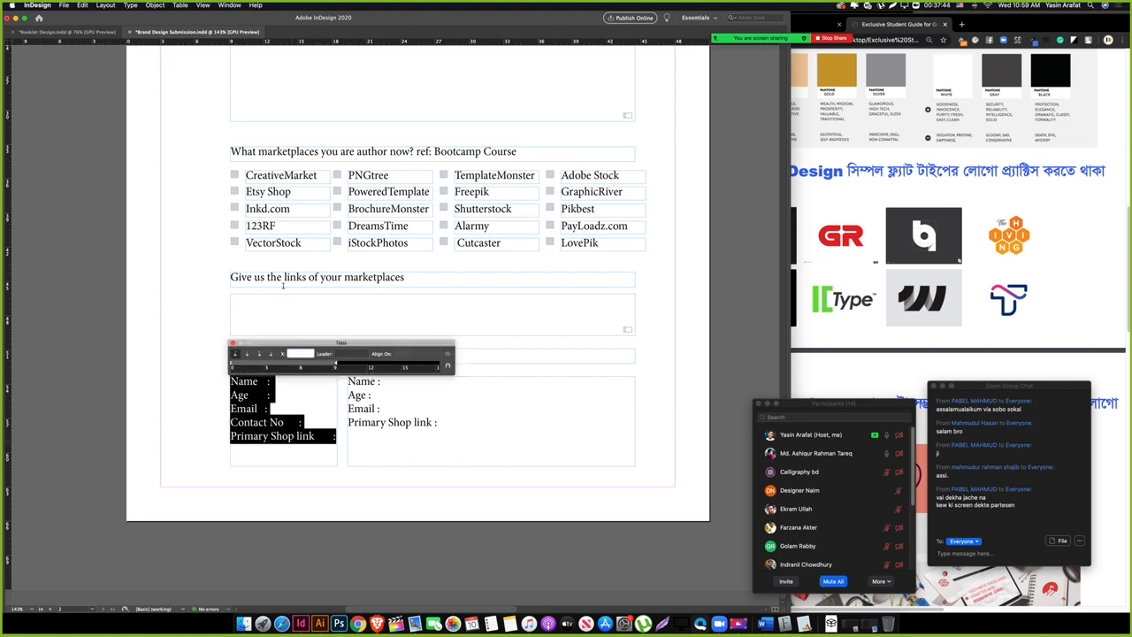
{"action": "left_click_drag", "start_coordinate": [303, 366], "coordinate": [326, 365]}
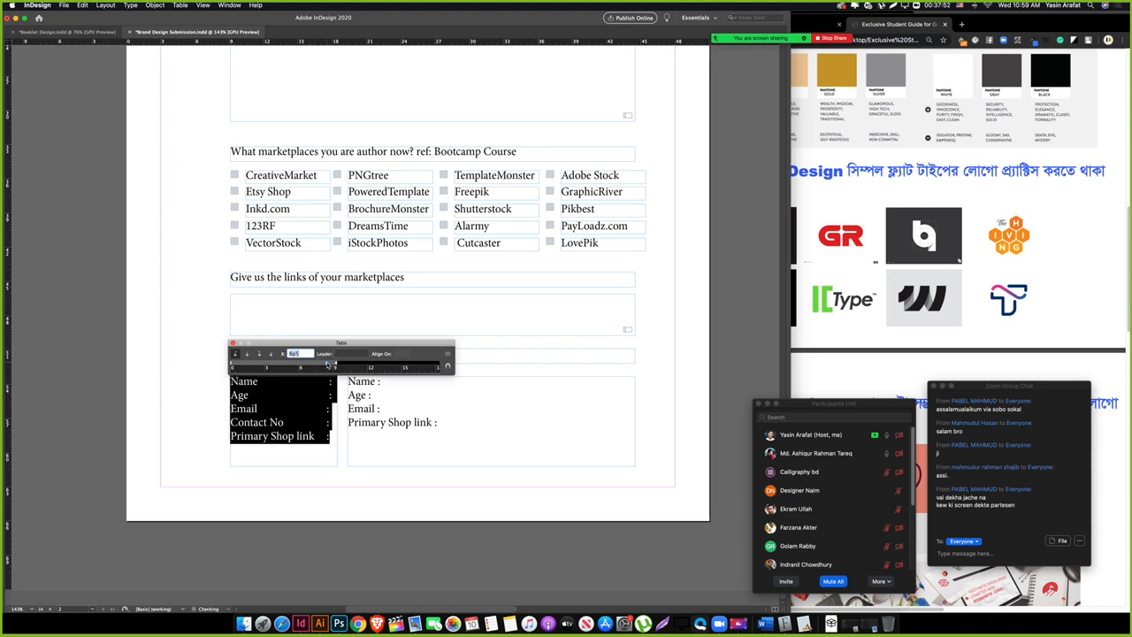
{"action": "left_click", "coordinate": [315, 410]}
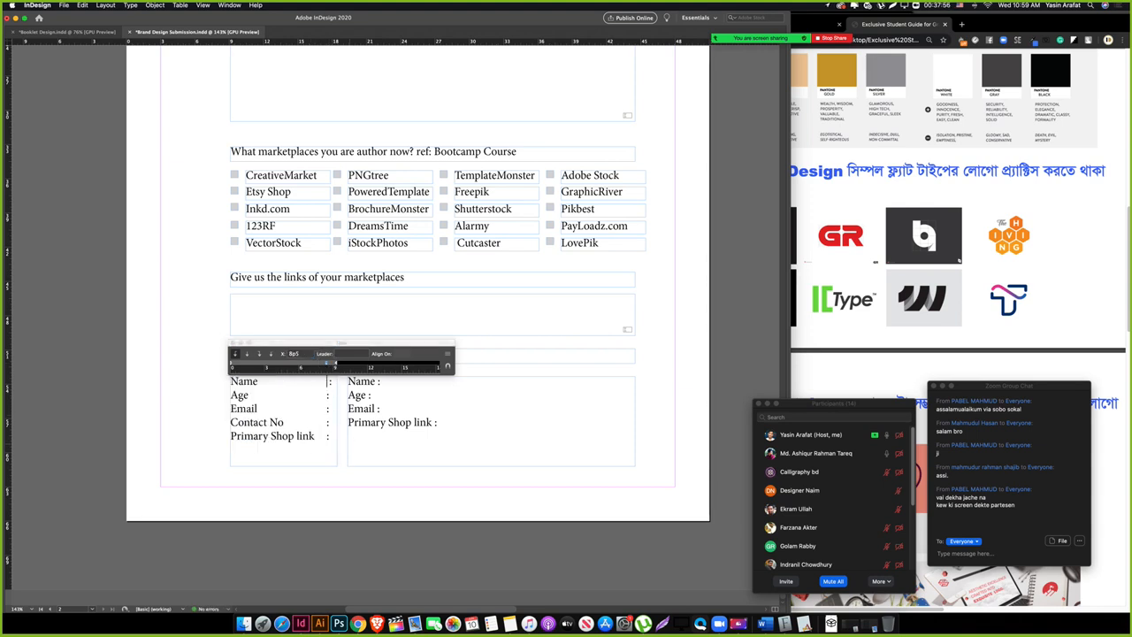
Step: Delete all the label text from the right information frame
{"action": "key", "text": "Escape"}
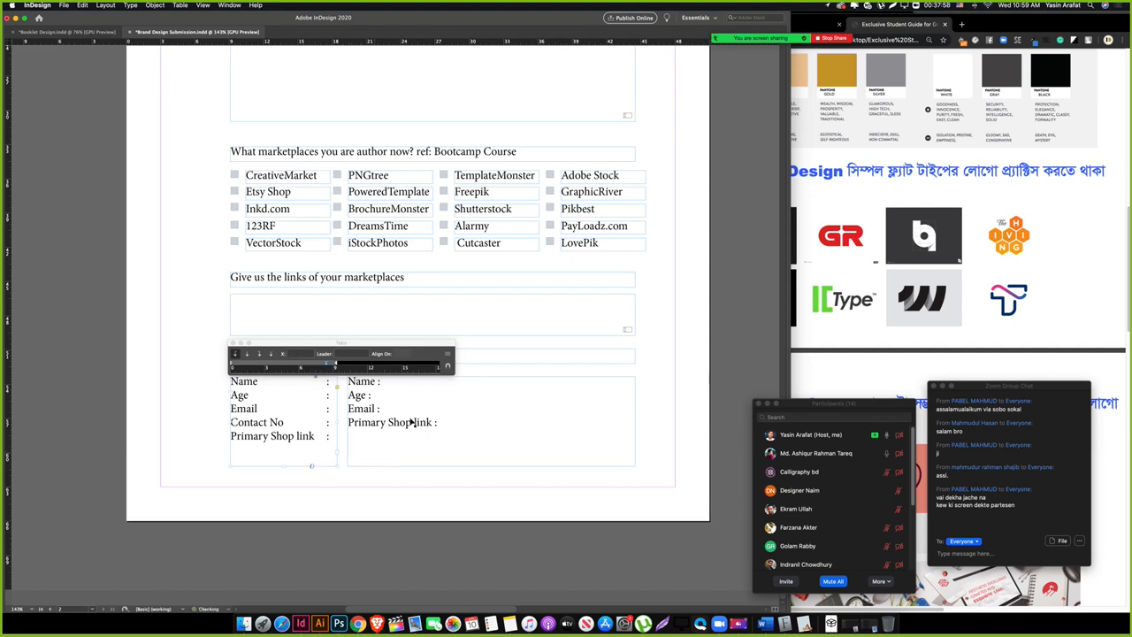
{"action": "double_click", "coordinate": [412, 423]}
{"action": "triple_click", "coordinate": [411, 423]}
{"action": "key", "text": "super+a"}
{"action": "key", "text": "BackSpace"}
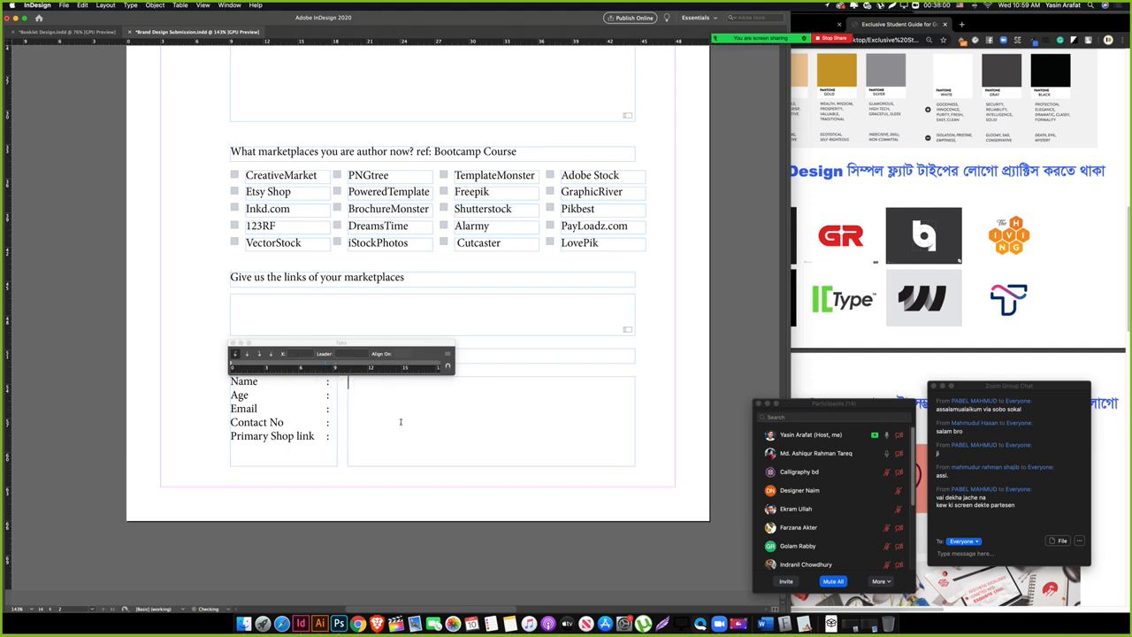
{"action": "key", "text": "Escape"}
{"action": "left_click_drag", "start_coordinate": [521, 456], "coordinate": [404, 521]}
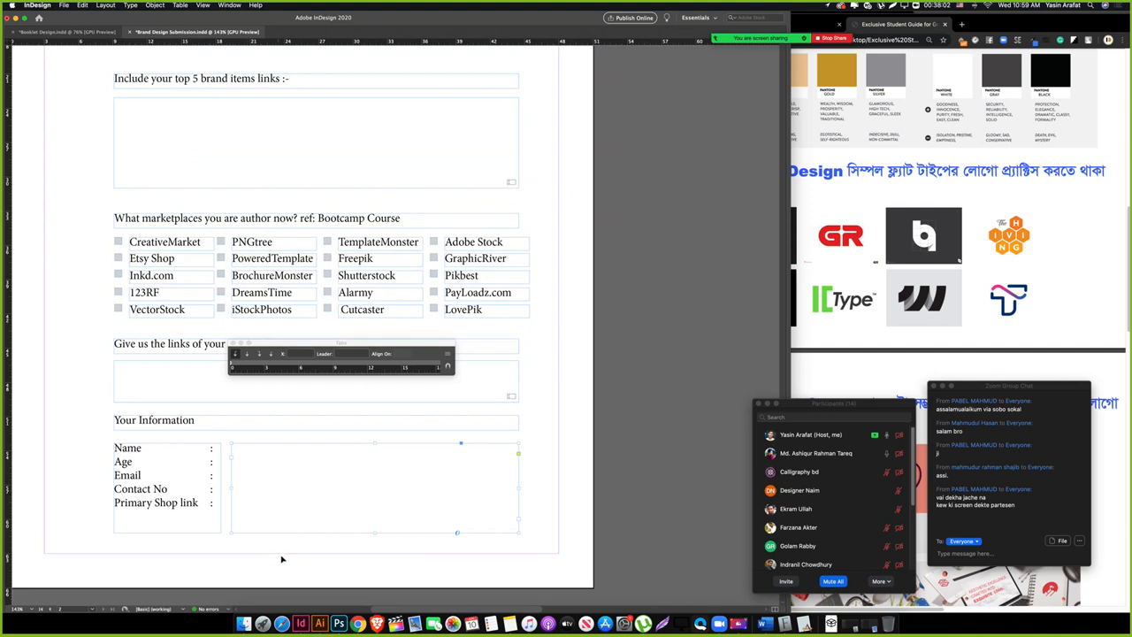
Step: Make the empty right frame a Text Field in Buttons and Forms, keeping the On Click event
{"action": "left_click_drag", "start_coordinate": [328, 560], "coordinate": [287, 562]}
{"action": "left_click", "coordinate": [302, 498]}
{"action": "key", "text": "Tab"}
{"action": "left_click", "coordinate": [488, 375]}
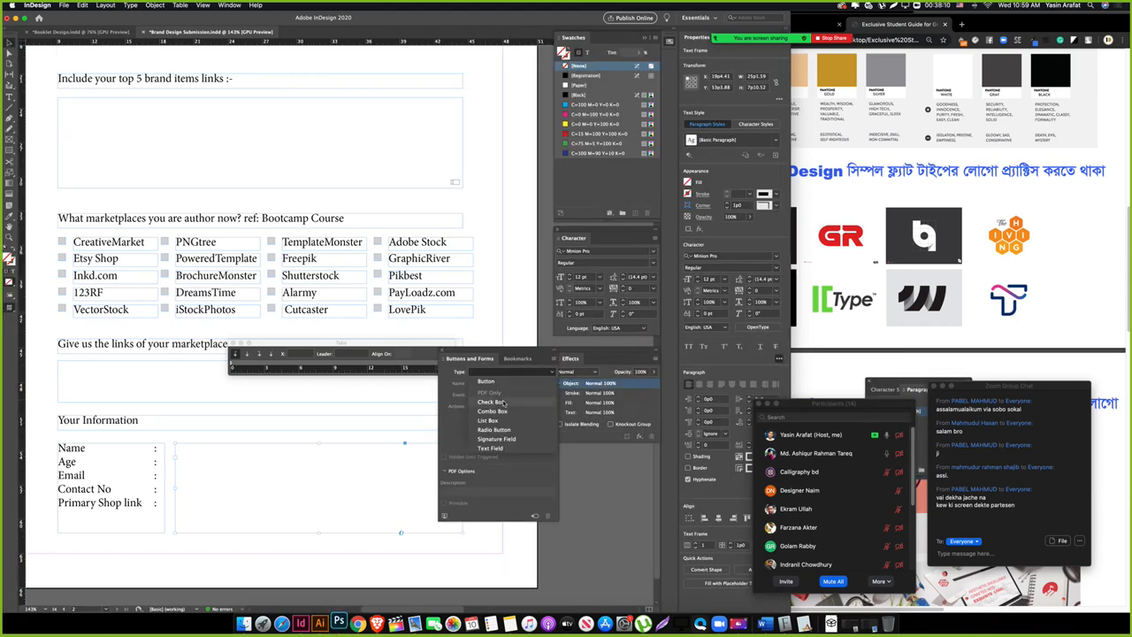
{"action": "left_click", "coordinate": [500, 450]}
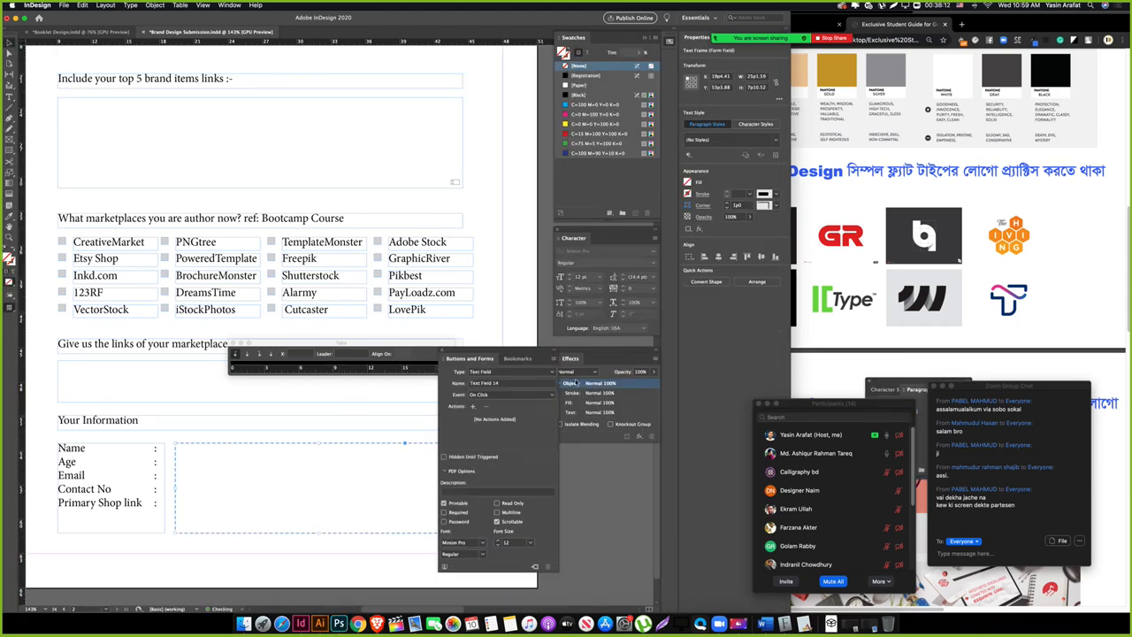
{"action": "left_click", "coordinate": [506, 395]}
{"action": "left_click", "coordinate": [507, 397]}
Step: Hide the panels, zoom out to show page 1, and save the document
{"action": "key", "text": "Tab"}
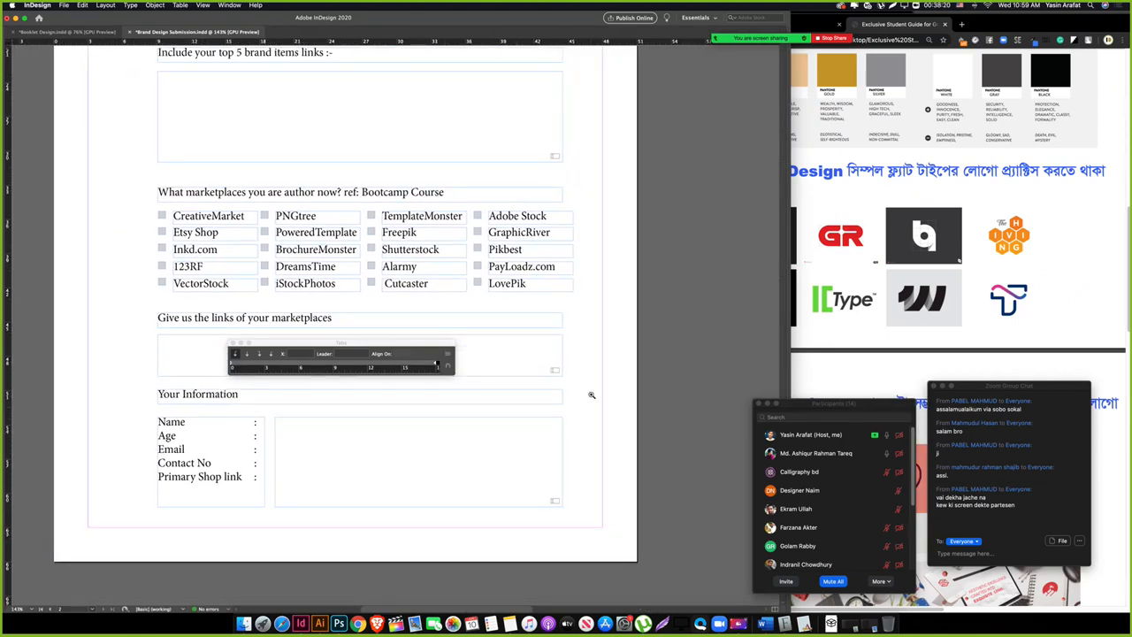
{"action": "left_click_drag", "start_coordinate": [591, 395], "coordinate": [596, 298]}
{"action": "left_click_drag", "start_coordinate": [624, 92], "coordinate": [472, 240]}
{"action": "left_click_drag", "start_coordinate": [508, 173], "coordinate": [399, 417]}
{"action": "left_click_drag", "start_coordinate": [494, 230], "coordinate": [456, 359]}
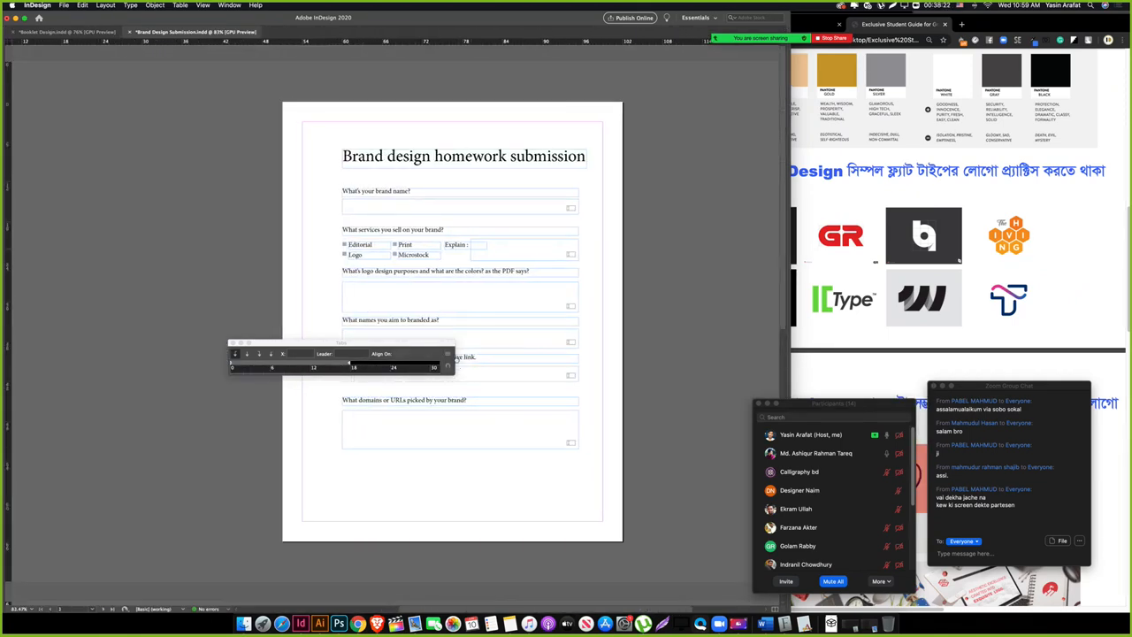
{"action": "left_click", "coordinate": [308, 478]}
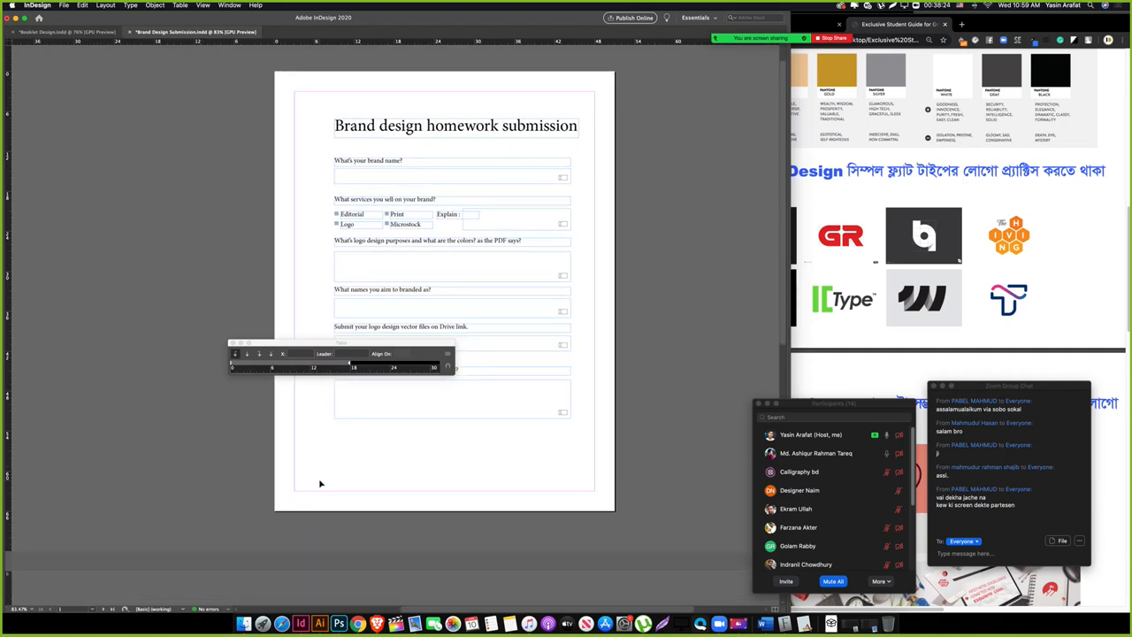
{"action": "key", "text": "super+s"}
{"action": "scroll", "coordinate": [331, 462], "scroll_direction": "down", "scroll_amount": 1}
{"action": "scroll", "coordinate": [332, 462], "scroll_direction": "up", "scroll_amount": 2}
{"action": "left_click", "coordinate": [336, 471]}
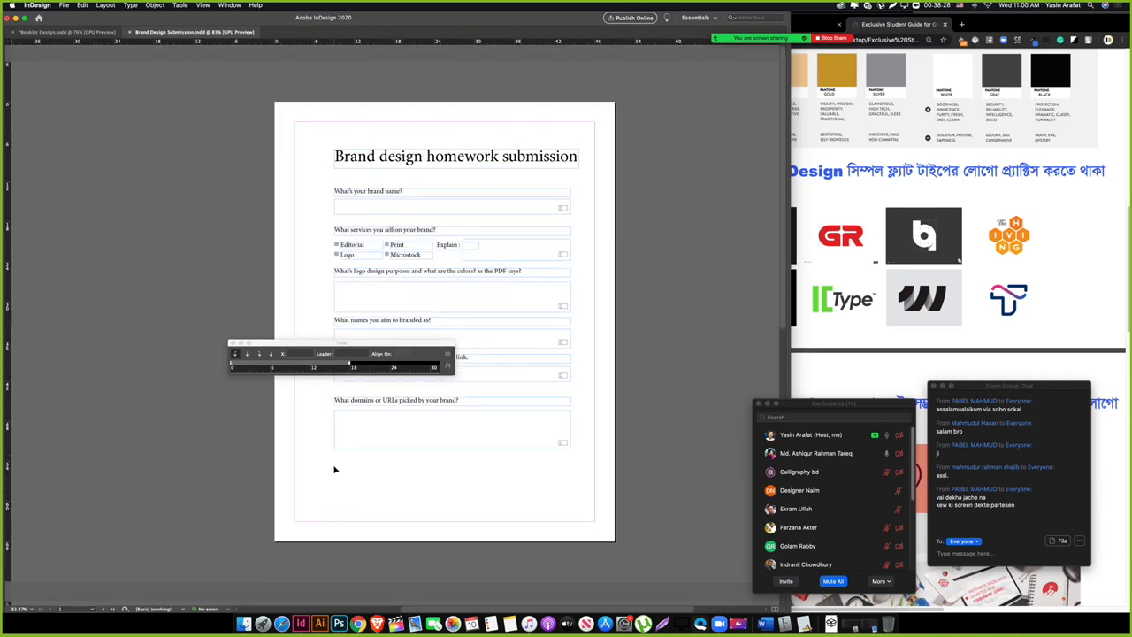
Step: Browse the Creative Cloud image files and load Bootcamp Rainbow PSD.psd for placing
{"action": "key", "text": "super+d"}
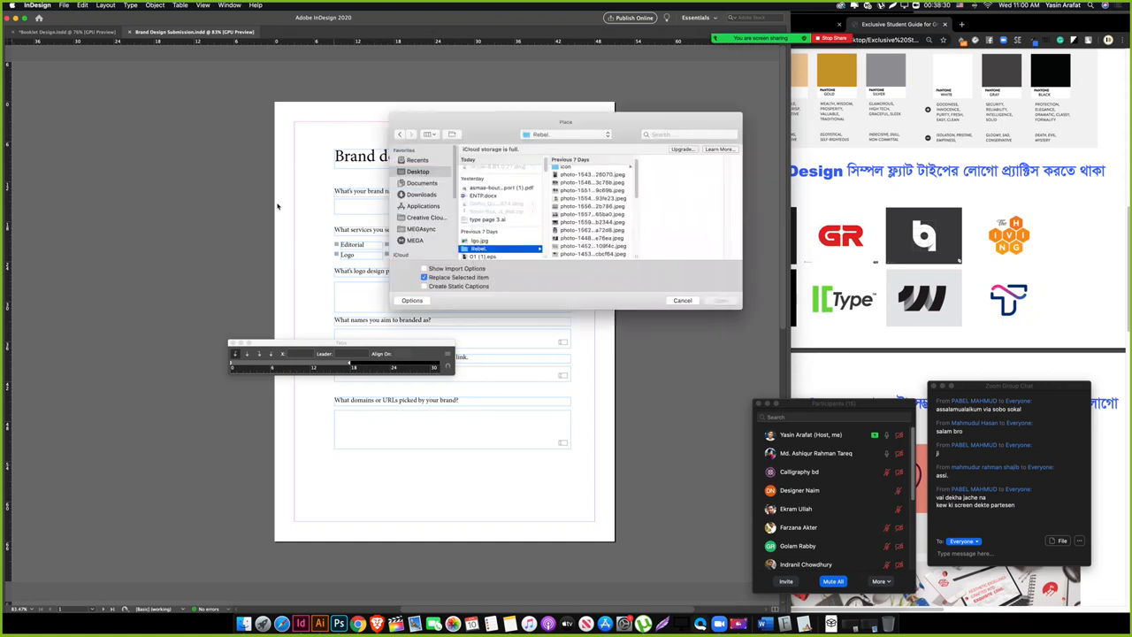
{"action": "left_click", "coordinate": [426, 217]}
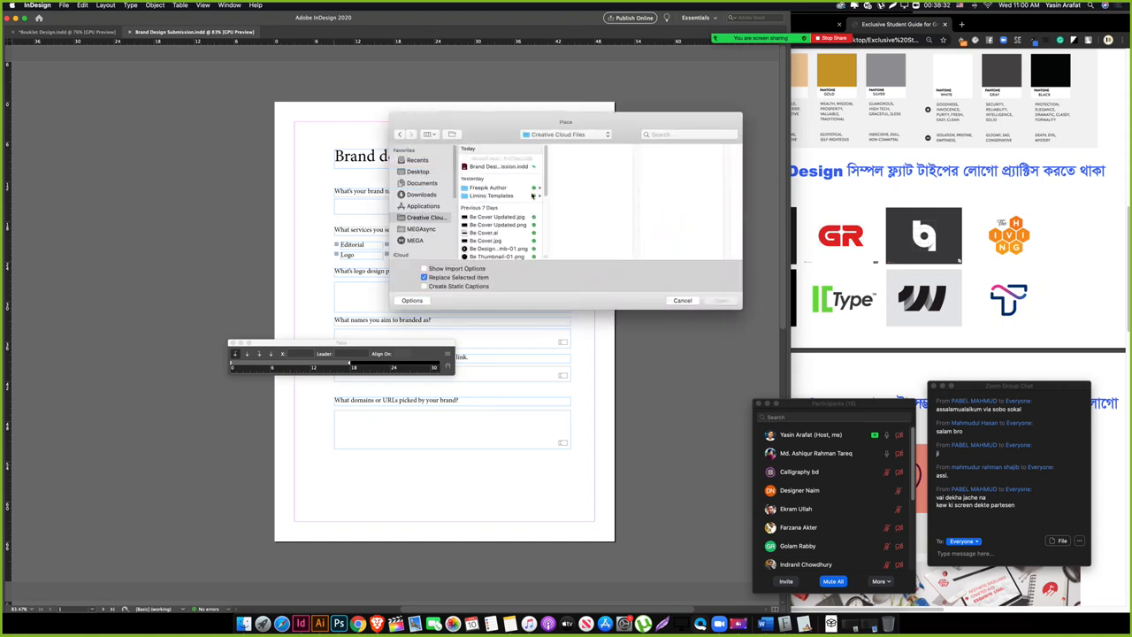
{"action": "scroll", "coordinate": [508, 177], "scroll_direction": "down", "scroll_amount": 1}
{"action": "left_click", "coordinate": [509, 202]}
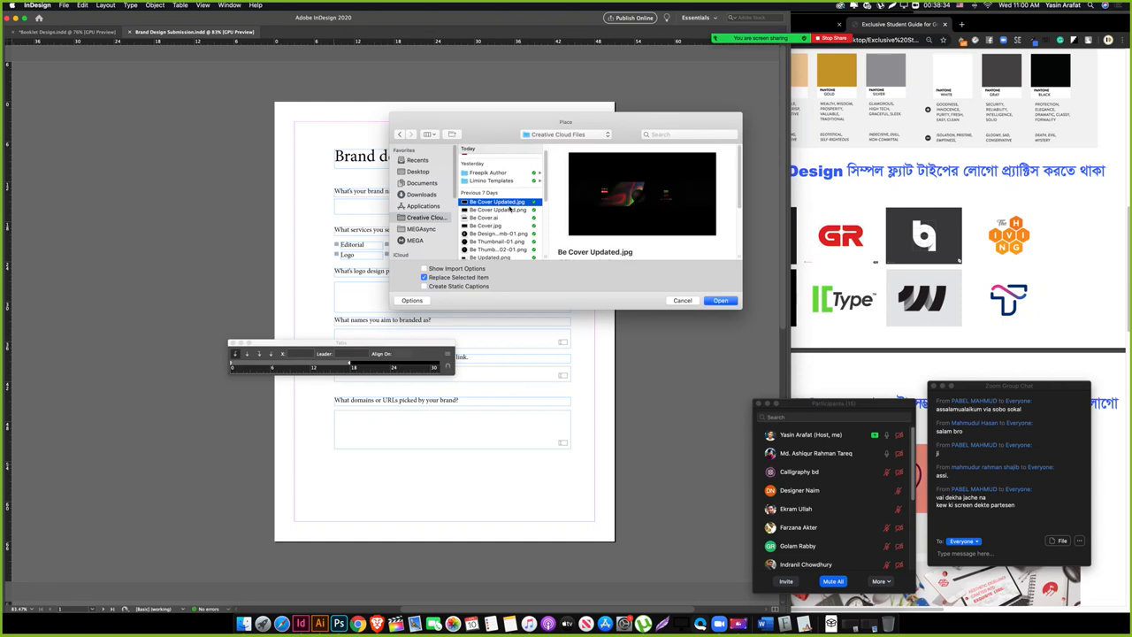
{"action": "key", "text": "Down"}
{"action": "key", "text": "Down"}
{"action": "key", "text": "Down"}
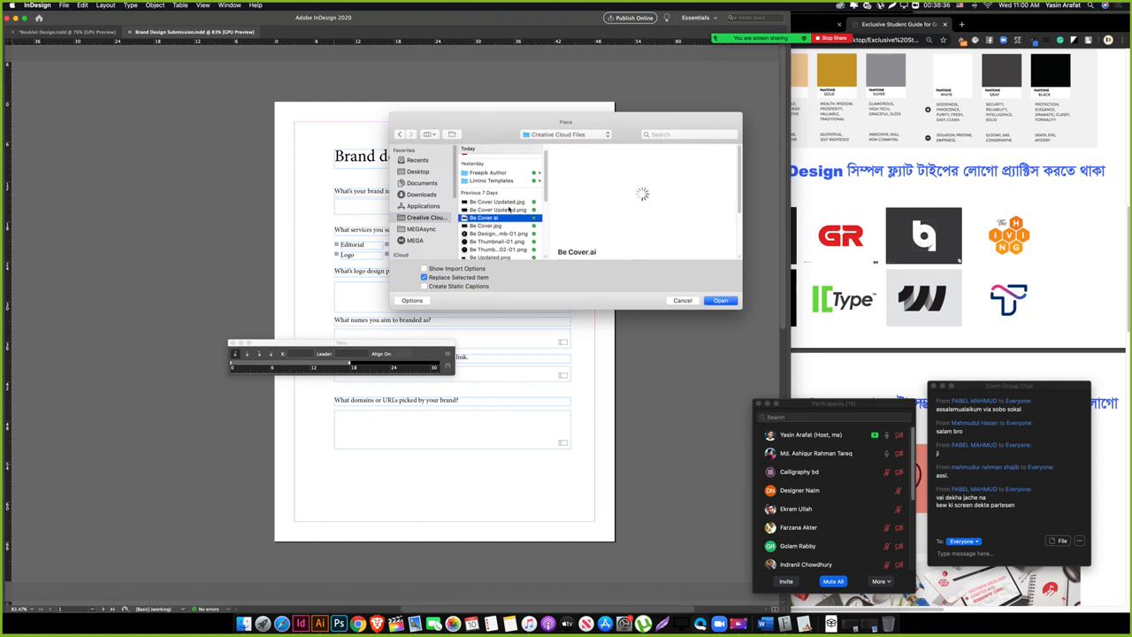
{"action": "key", "text": "Down"}
{"action": "key", "text": "Down"}
{"action": "key", "text": "Down"}
{"action": "key", "text": "Down"}
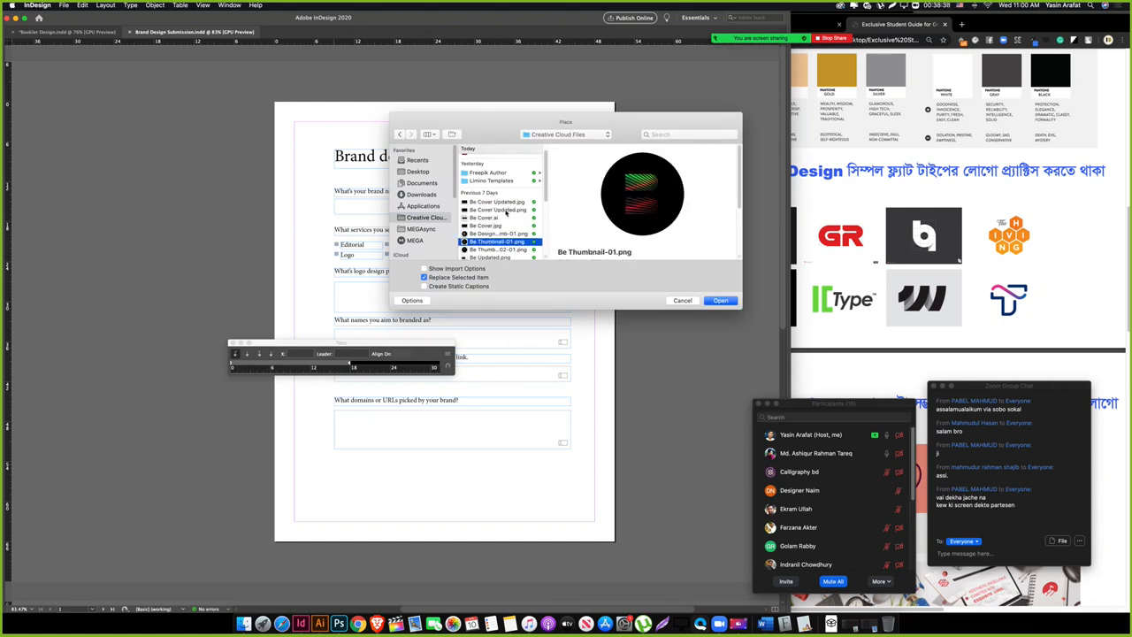
{"action": "key", "text": "Down"}
{"action": "key", "text": "Down"}
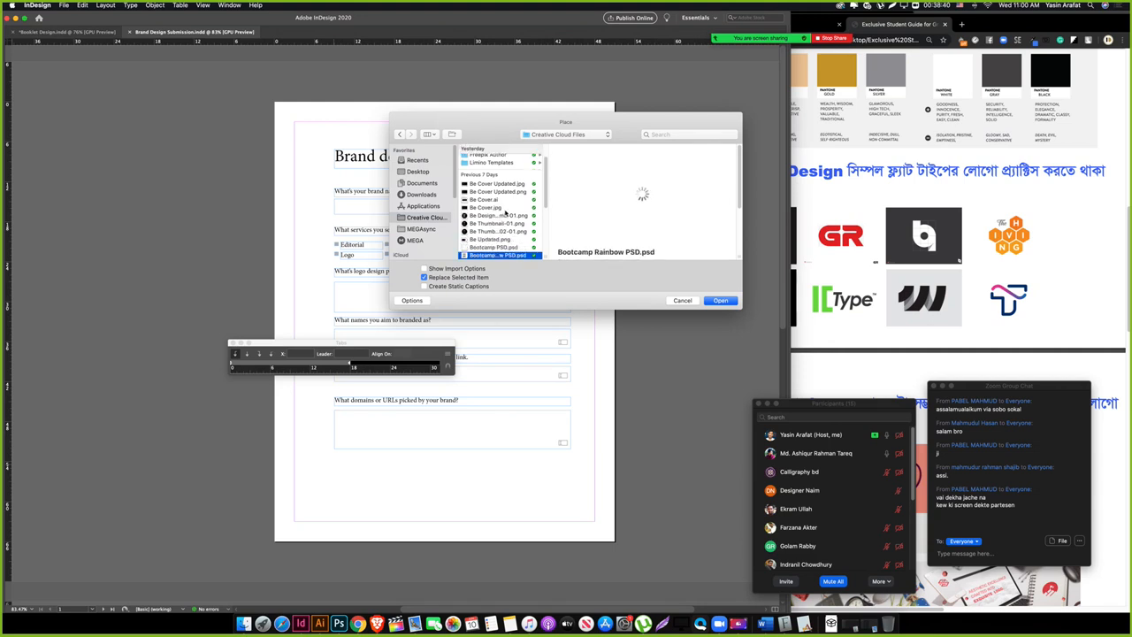
{"action": "key", "text": "Down"}
{"action": "key", "text": "Down"}
{"action": "key", "text": "Down"}
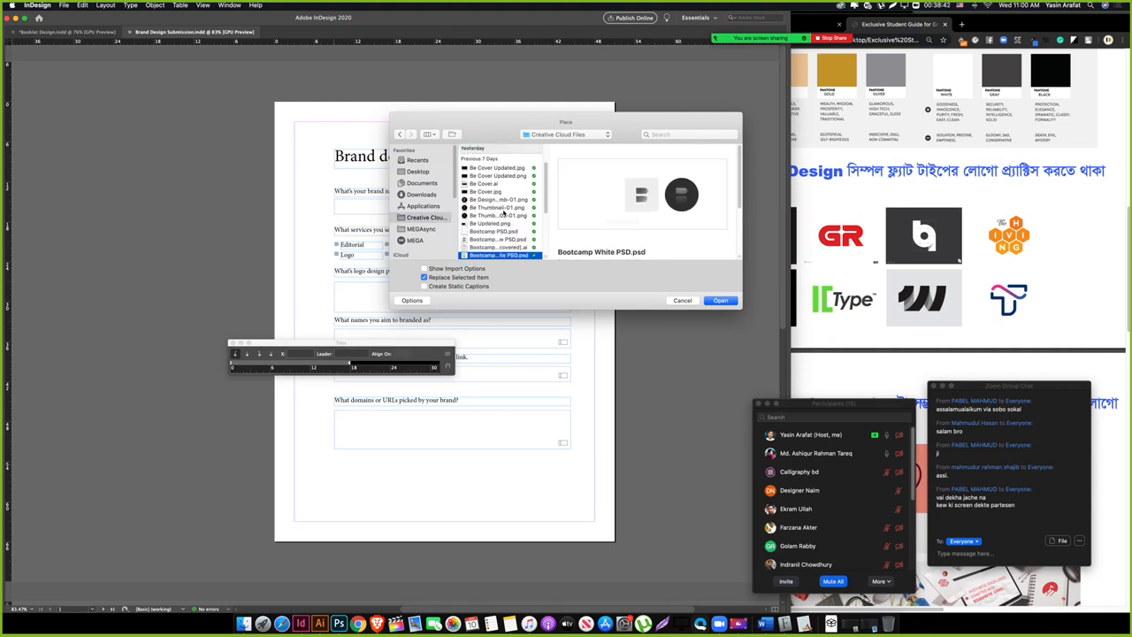
{"action": "key", "text": "Down"}
{"action": "key", "text": "Down"}
{"action": "key", "text": "Down"}
{"action": "key", "text": "Down"}
{"action": "key", "text": "Down"}
{"action": "key", "text": "Down"}
{"action": "key", "text": "Down"}
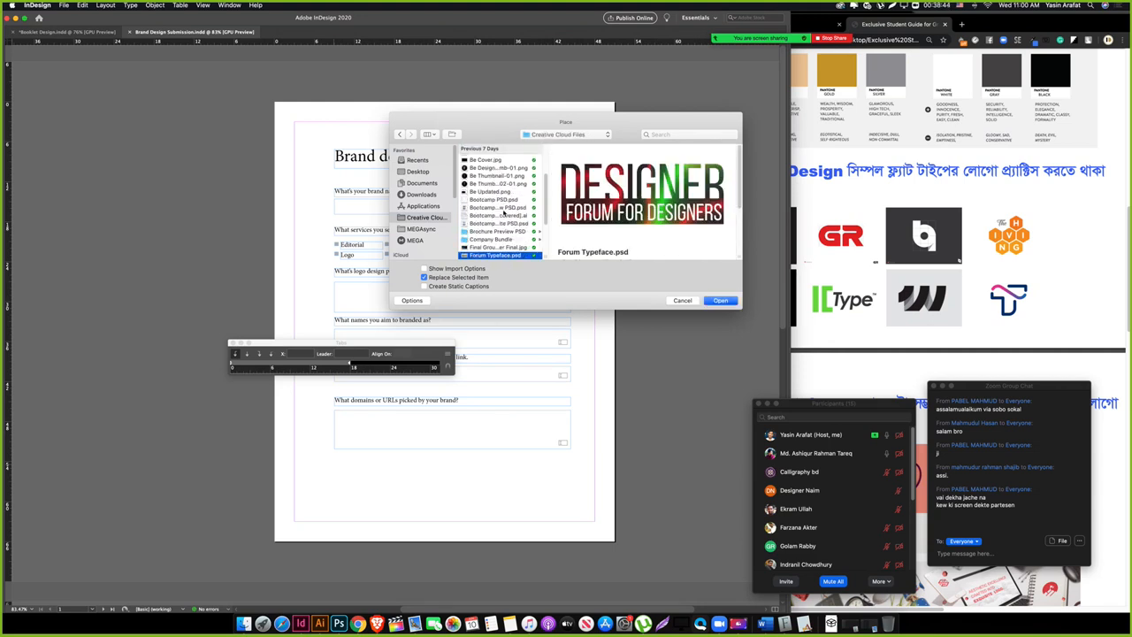
{"action": "key", "text": "Down"}
{"action": "key", "text": "Down"}
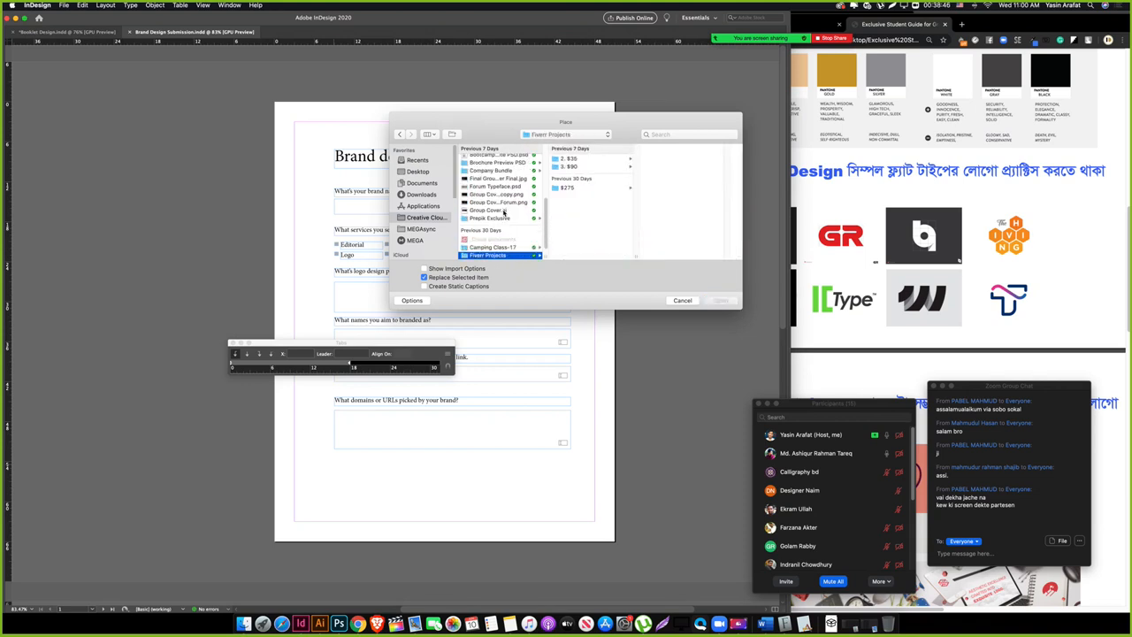
{"action": "left_click", "coordinate": [499, 212]}
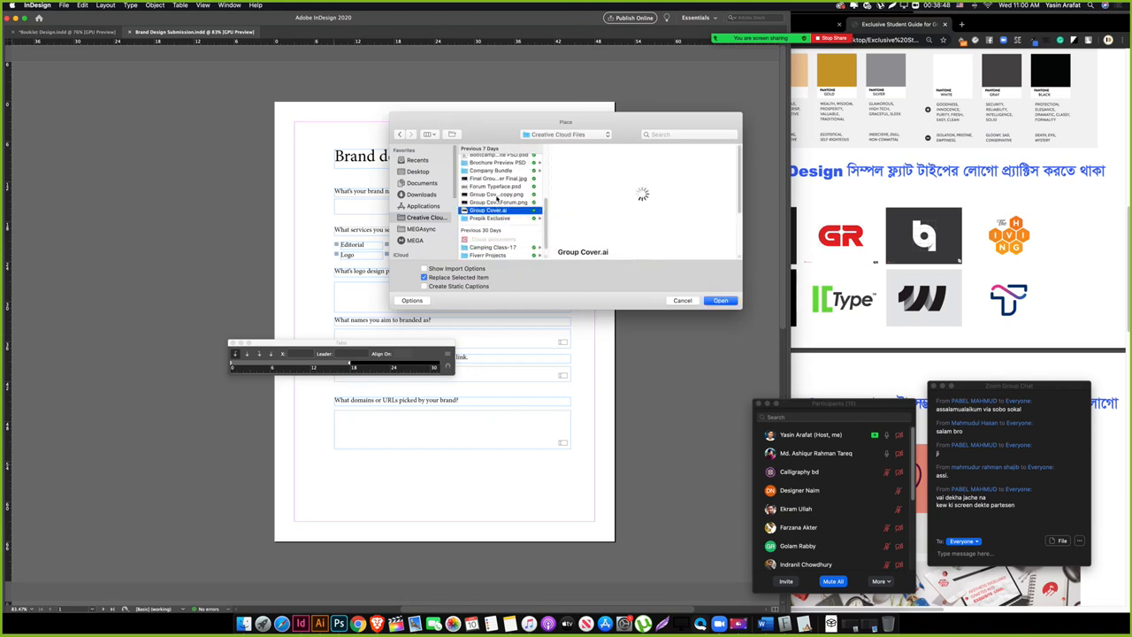
{"action": "left_click", "coordinate": [497, 195]}
{"action": "left_click", "coordinate": [497, 187]}
{"action": "scroll", "coordinate": [499, 209], "scroll_direction": "down", "scroll_amount": 1}
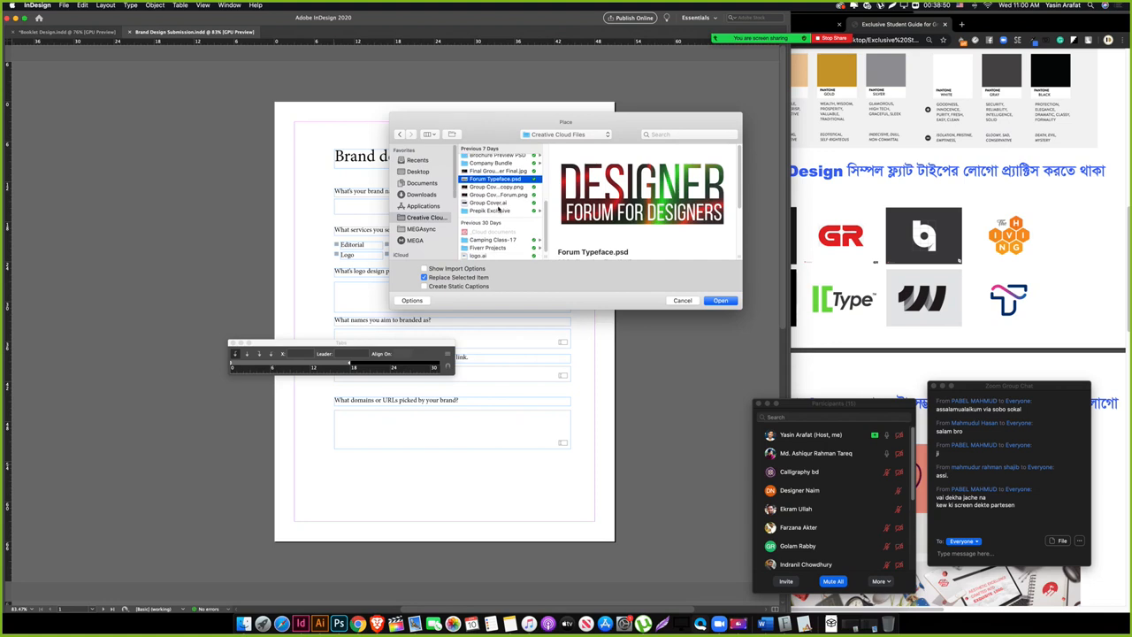
{"action": "scroll", "coordinate": [499, 241], "scroll_direction": "up", "scroll_amount": 5}
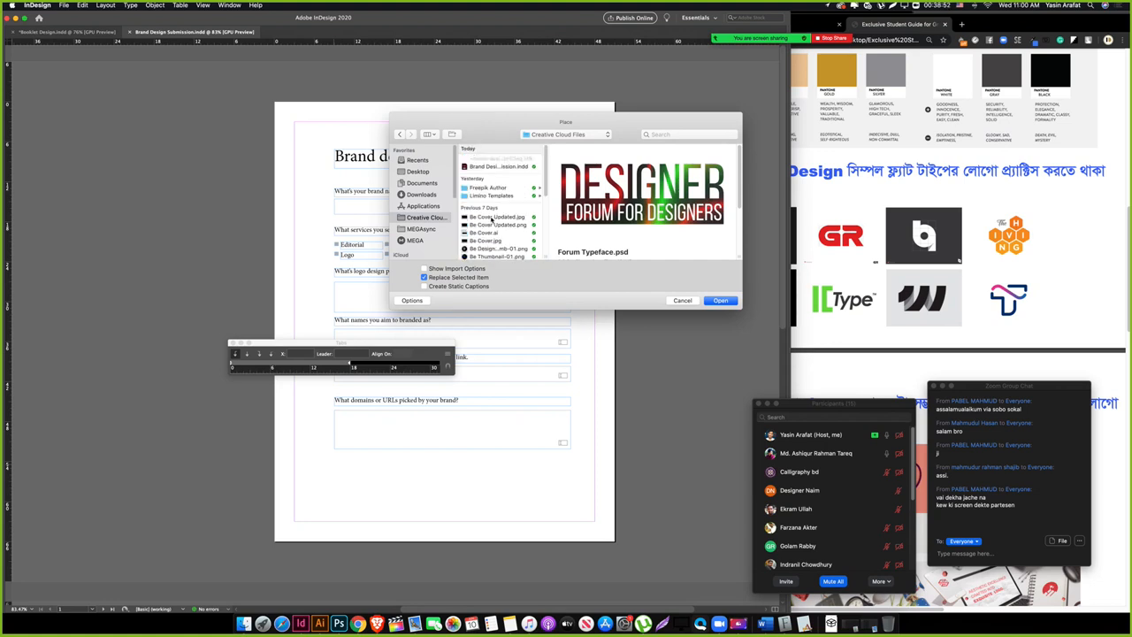
{"action": "left_click", "coordinate": [493, 217]}
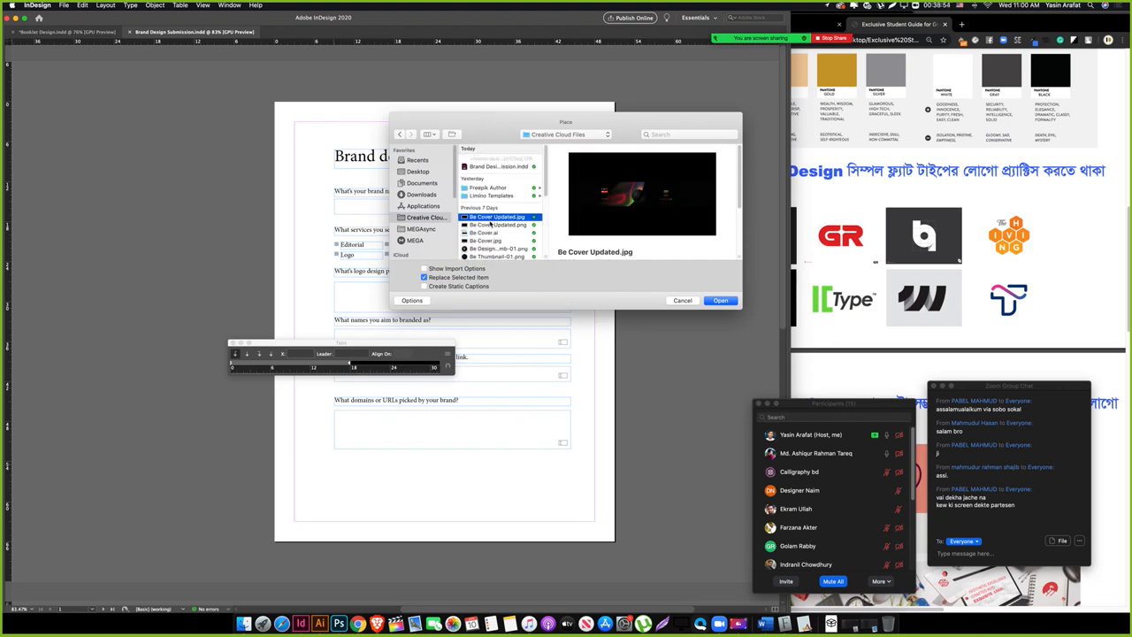
{"action": "scroll", "coordinate": [492, 232], "scroll_direction": "down", "scroll_amount": 3}
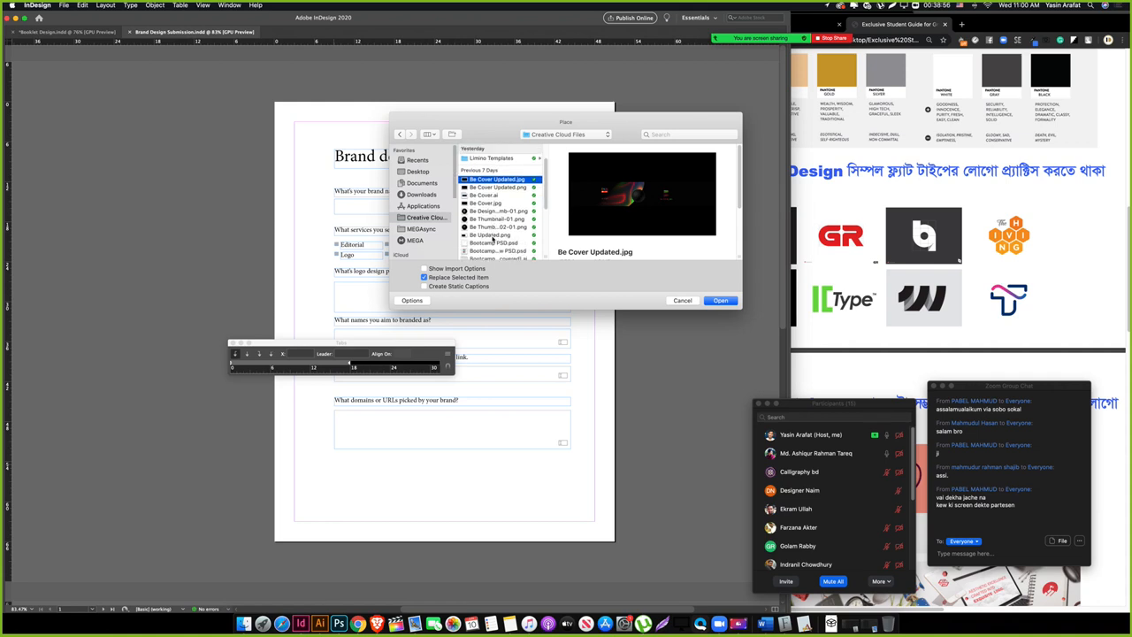
{"action": "left_click", "coordinate": [493, 236]}
{"action": "scroll", "coordinate": [495, 236], "scroll_direction": "down", "scroll_amount": 1}
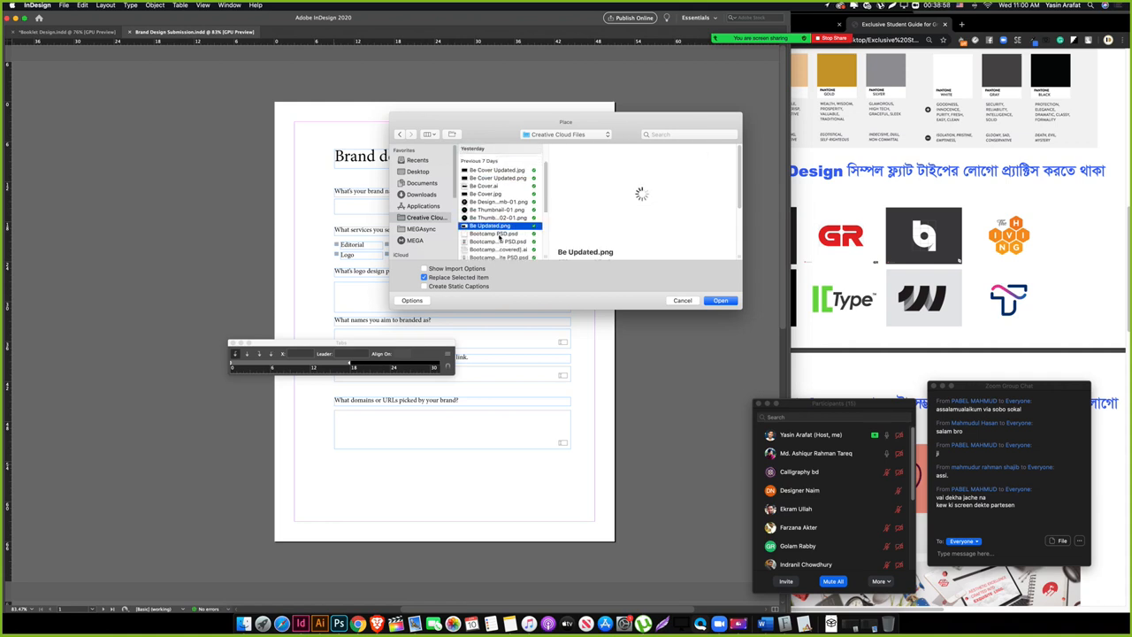
{"action": "left_click", "coordinate": [500, 235]}
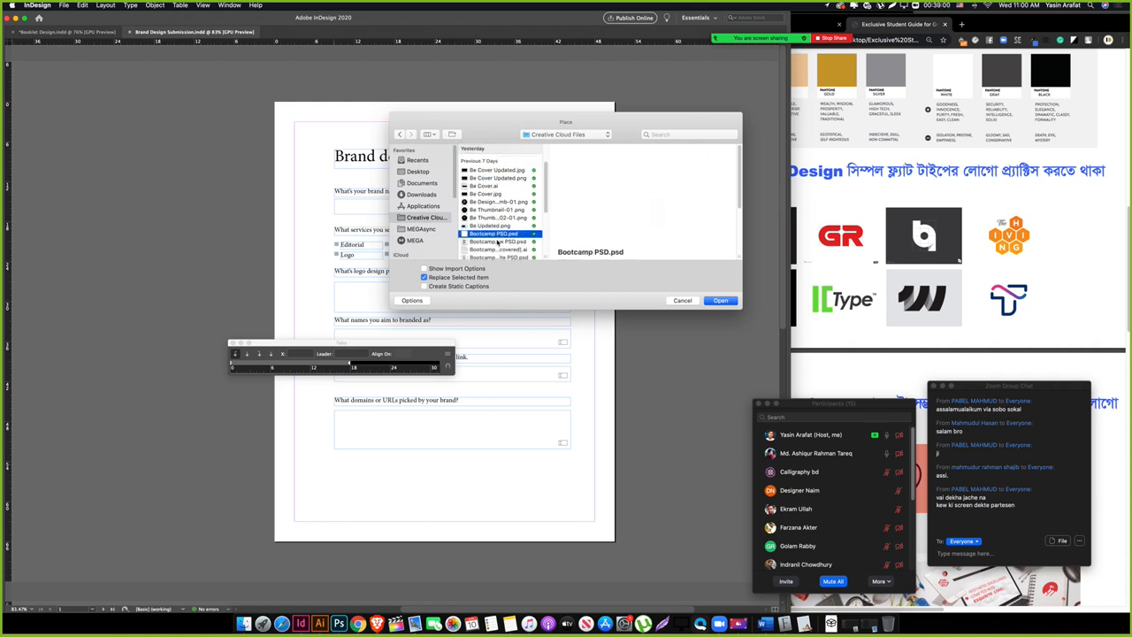
{"action": "left_click", "coordinate": [498, 242]}
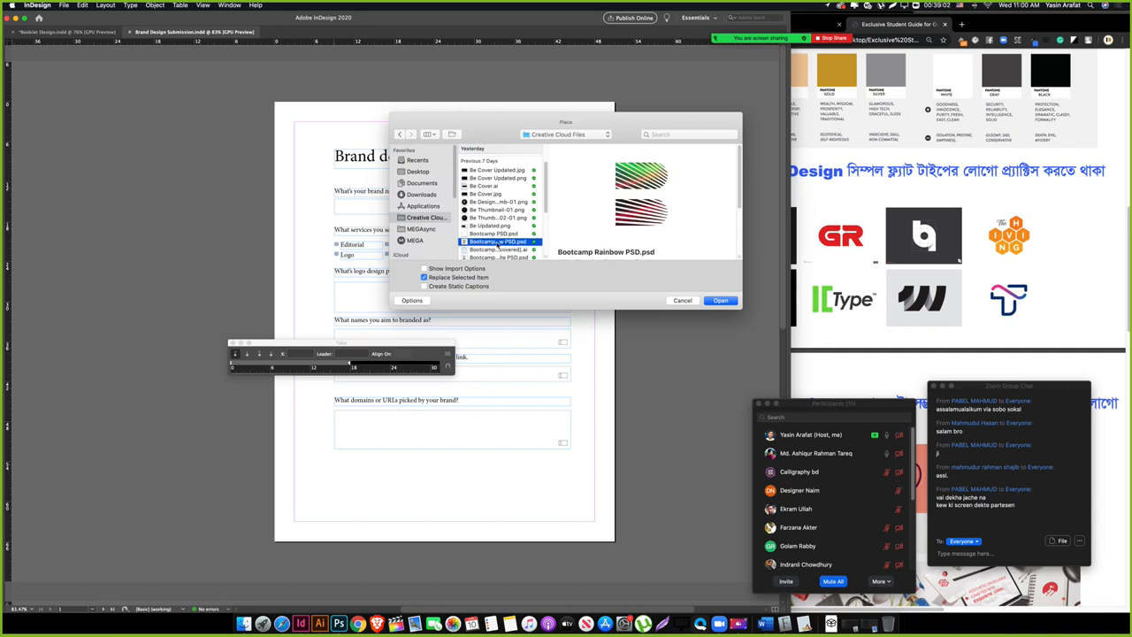
{"action": "left_click", "coordinate": [720, 301]}
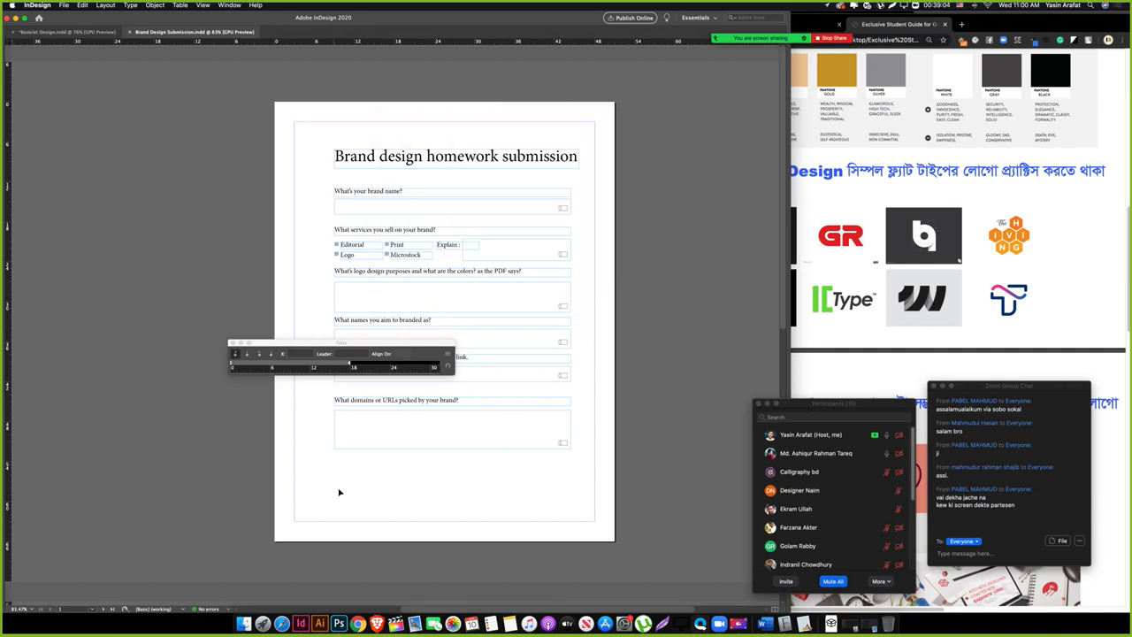
Step: Place the logo below the last question field, shrink it proportionally and move it lower
{"action": "left_click_drag", "start_coordinate": [336, 462], "coordinate": [398, 520]}
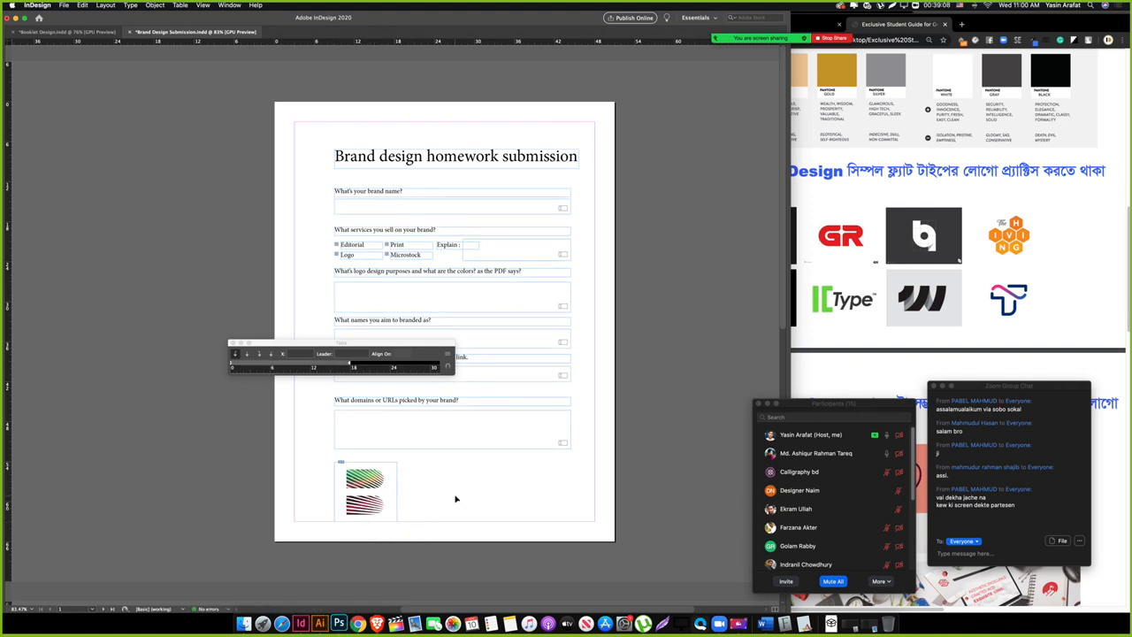
{"action": "key", "text": "w"}
{"action": "left_click_drag", "start_coordinate": [379, 510], "coordinate": [456, 478]}
{"action": "left_click", "coordinate": [451, 504]}
{"action": "left_click", "coordinate": [340, 529]}
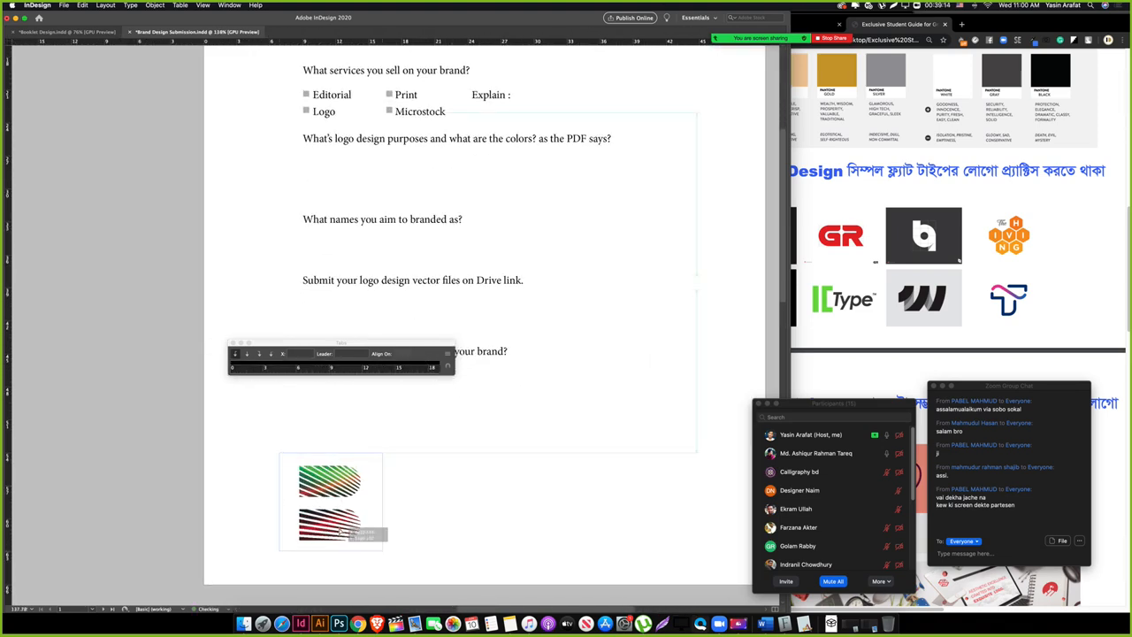
{"action": "left_click_drag", "start_coordinate": [388, 555], "coordinate": [325, 523]}
{"action": "left_click", "coordinate": [421, 530]}
{"action": "key", "text": "w"}
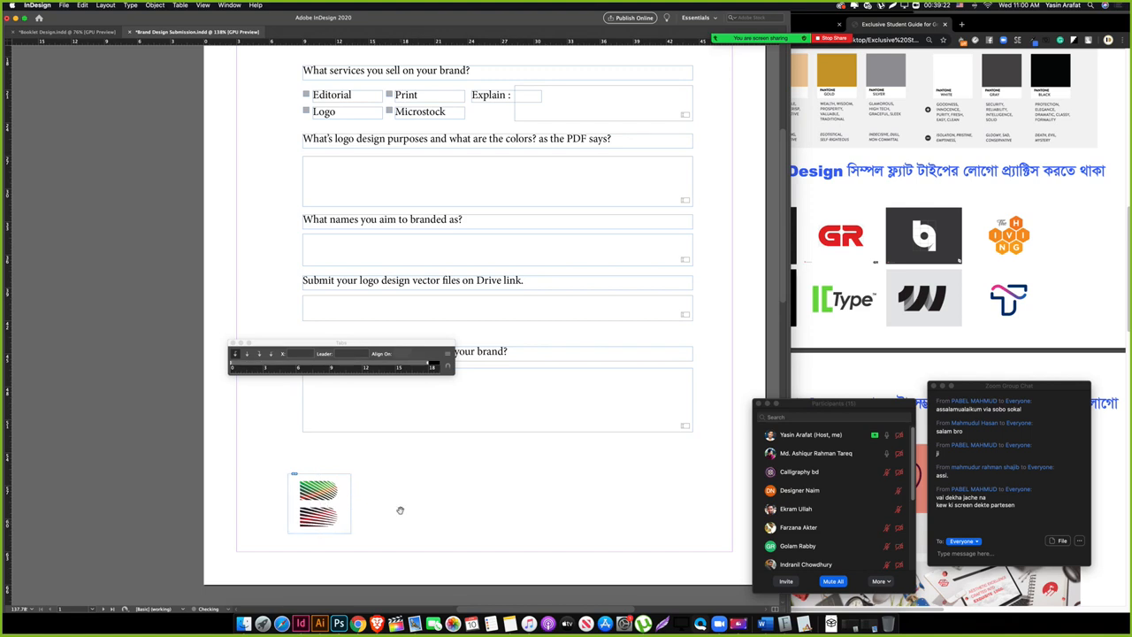
Step: Draw a text frame beside the logo reading 'A professional course by' with 'BootcampCourse' on a second line
{"action": "scroll", "coordinate": [397, 508], "scroll_direction": "right", "scroll_amount": 5}
{"action": "left_click_drag", "start_coordinate": [298, 469], "coordinate": [525, 502]}
{"action": "type", "text": "A prof"}
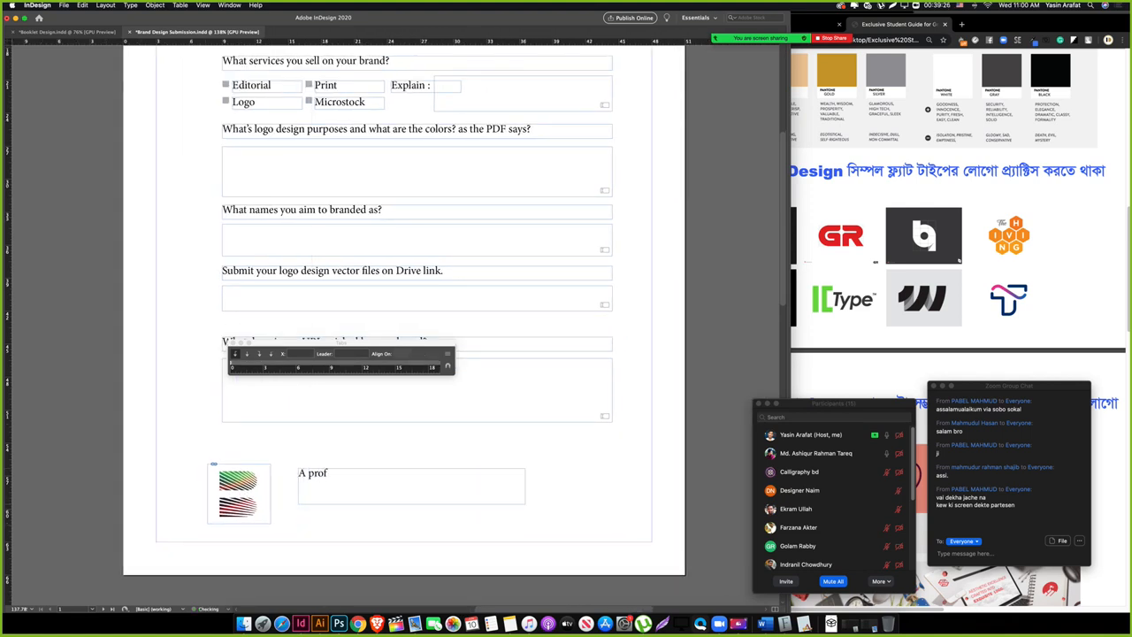
{"action": "type", "text": "essional course by Bootcamp"}
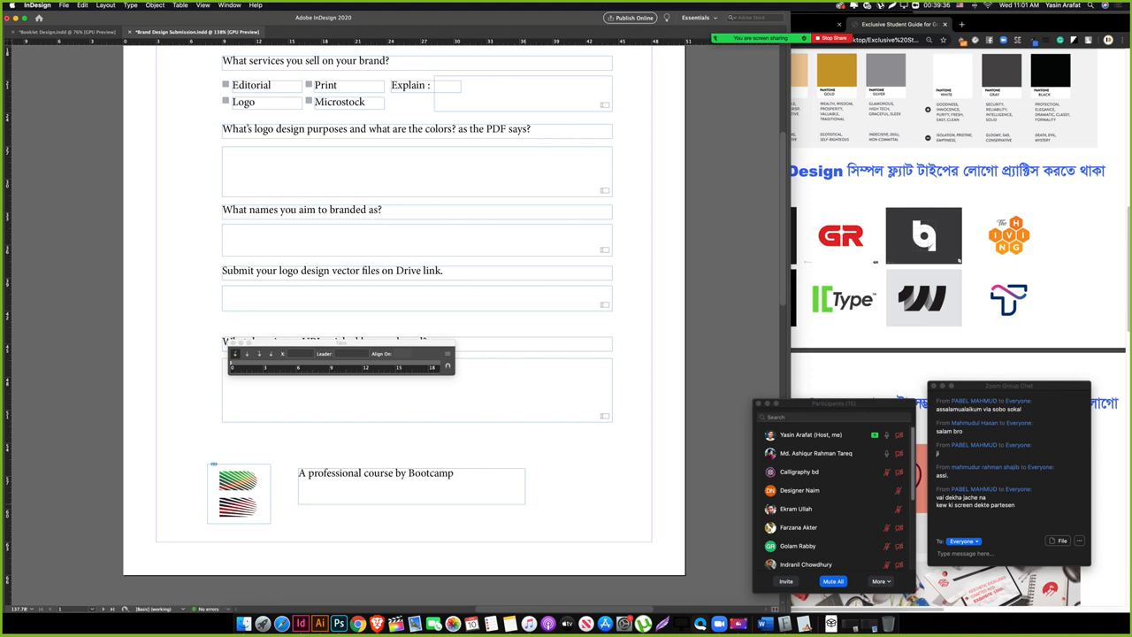
{"action": "type", "text": "rse"}
{"action": "left_click_drag", "start_coordinate": [412, 504], "coordinate": [411, 485]}
{"action": "double_click", "coordinate": [410, 474]}
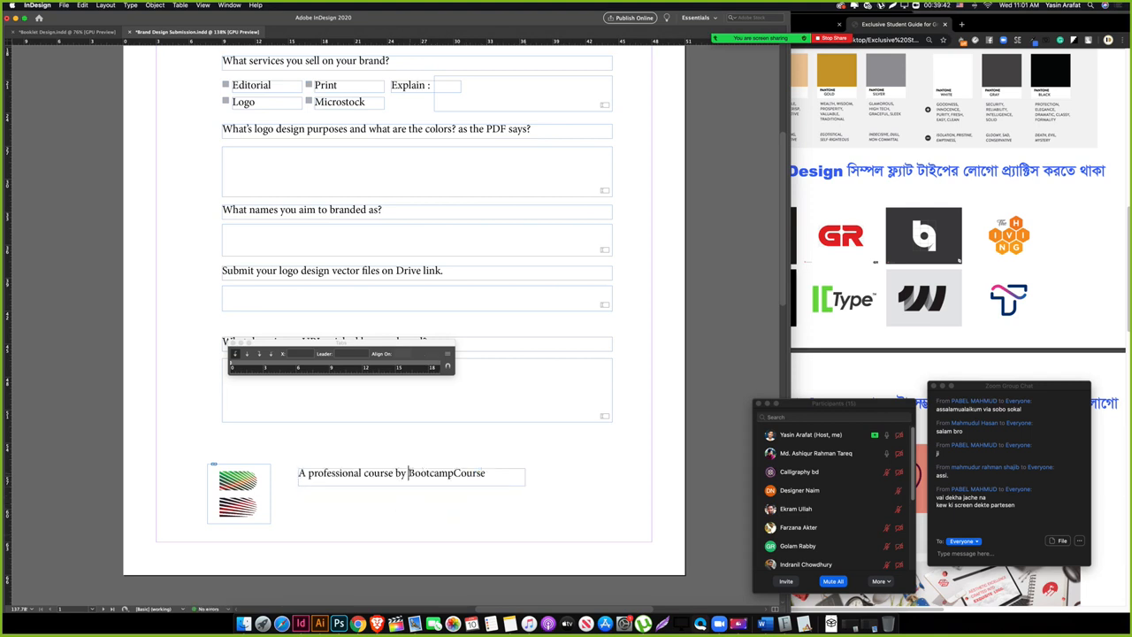
{"action": "key", "text": "Return"}
{"action": "key", "text": "Escape"}
{"action": "left_click_drag", "start_coordinate": [410, 486], "coordinate": [412, 500]}
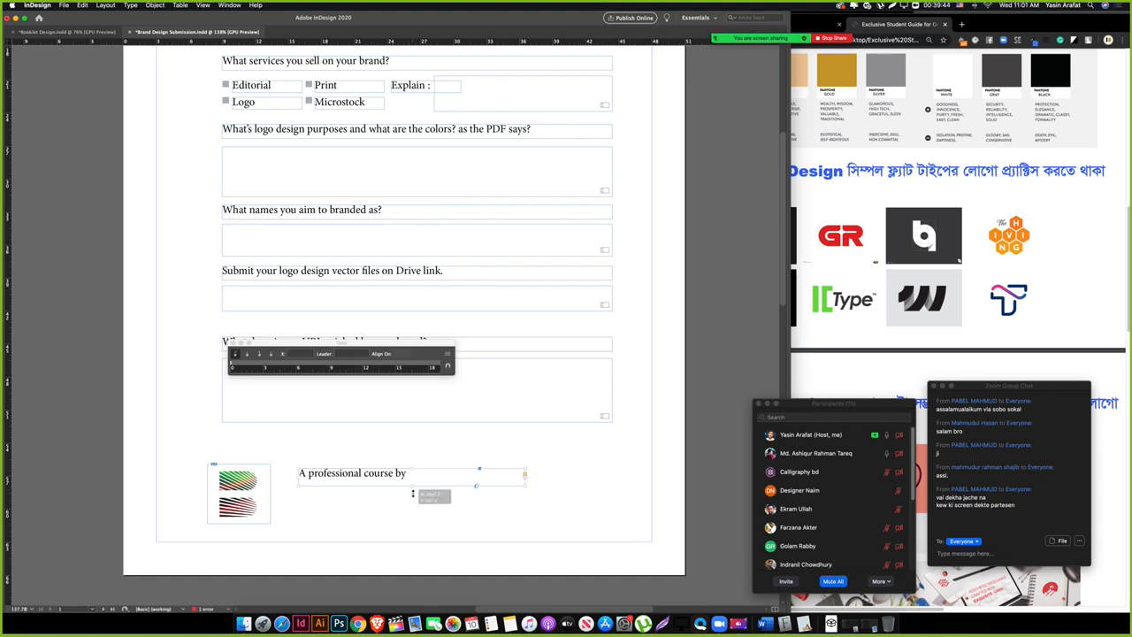
Step: Enlarge 'BootcampCourse', tighten the footer's line spacing, and move the footer closer to the logo
{"action": "double_click", "coordinate": [336, 487]}
{"action": "double_click", "coordinate": [337, 486]}
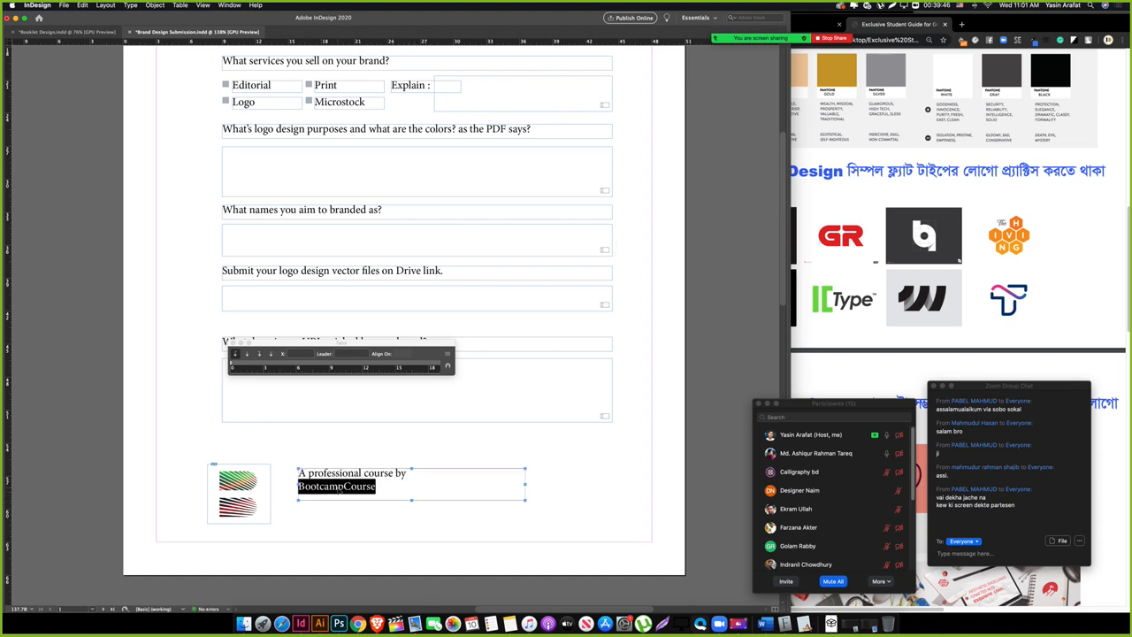
{"action": "key", "text": "super+shift+period"}
{"action": "key", "text": "super+shift+period"}
{"action": "key", "text": "super+shift+period"}
{"action": "key", "text": "super+shift+period"}
{"action": "key", "text": "super+shift+period"}
{"action": "key", "text": "Escape"}
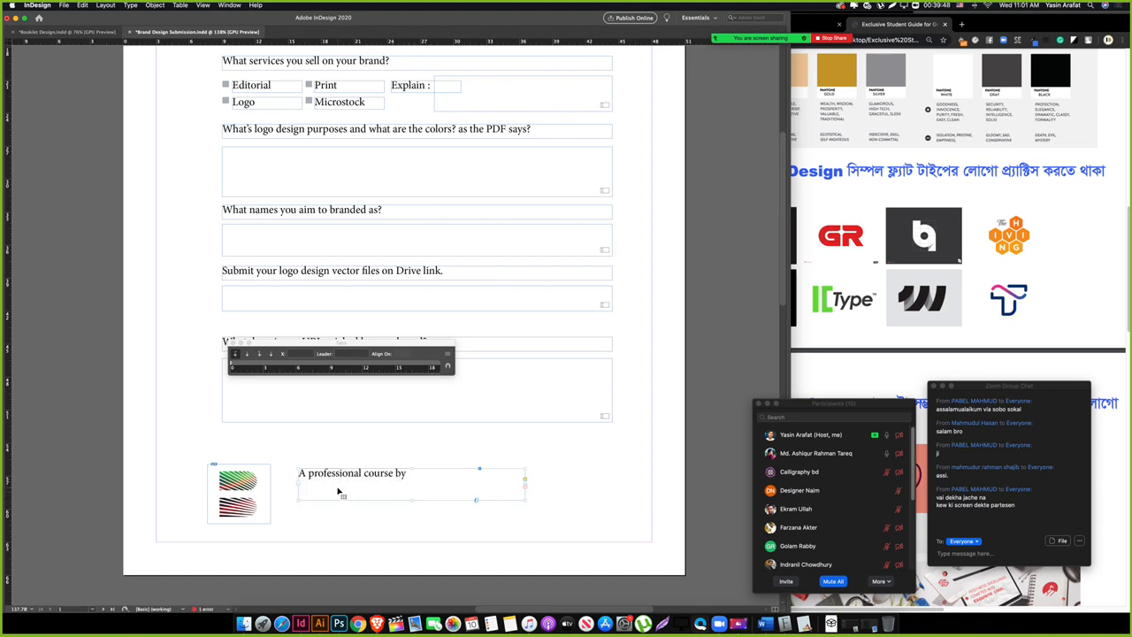
{"action": "left_click_drag", "start_coordinate": [412, 500], "coordinate": [412, 514]}
{"action": "double_click", "coordinate": [355, 496]}
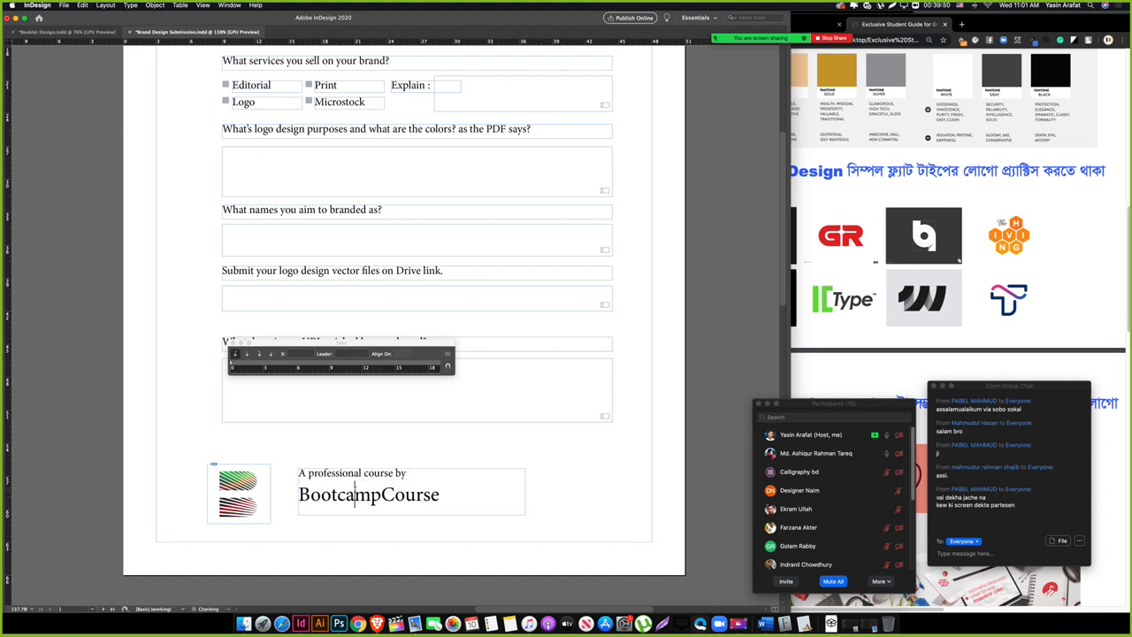
{"action": "double_click", "coordinate": [355, 495]}
{"action": "key", "text": "super+a"}
{"action": "key", "text": "alt+Up"}
{"action": "key", "text": "alt+Up"}
{"action": "key", "text": "alt+Up"}
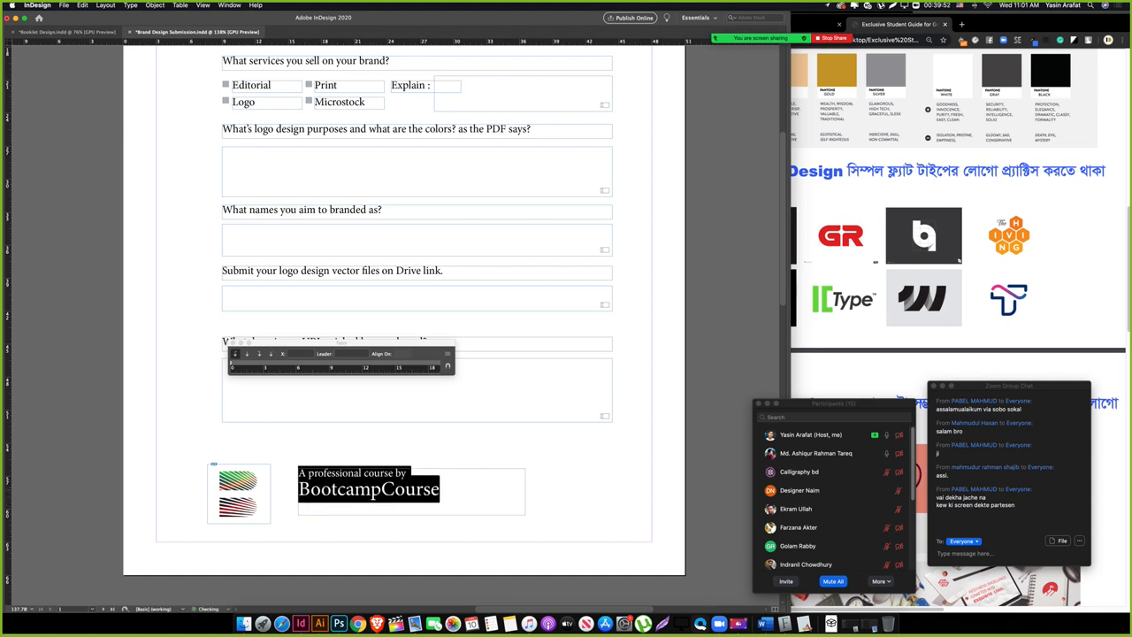
{"action": "key", "text": "alt+Down"}
{"action": "key", "text": "Escape"}
{"action": "left_click_drag", "start_coordinate": [327, 501], "coordinate": [353, 508]}
Step: Zoom out to the whole page, save the document, and hide the panels
{"action": "key", "text": "w"}
{"action": "left_click", "coordinate": [429, 451]}
{"action": "left_click", "coordinate": [353, 503]}
{"action": "left_click_drag", "start_coordinate": [471, 447], "coordinate": [358, 463]}
{"action": "key", "text": "Tab"}
{"action": "scroll", "coordinate": [371, 461], "scroll_direction": "left", "scroll_amount": 3}
{"action": "left_click", "coordinate": [381, 462]}
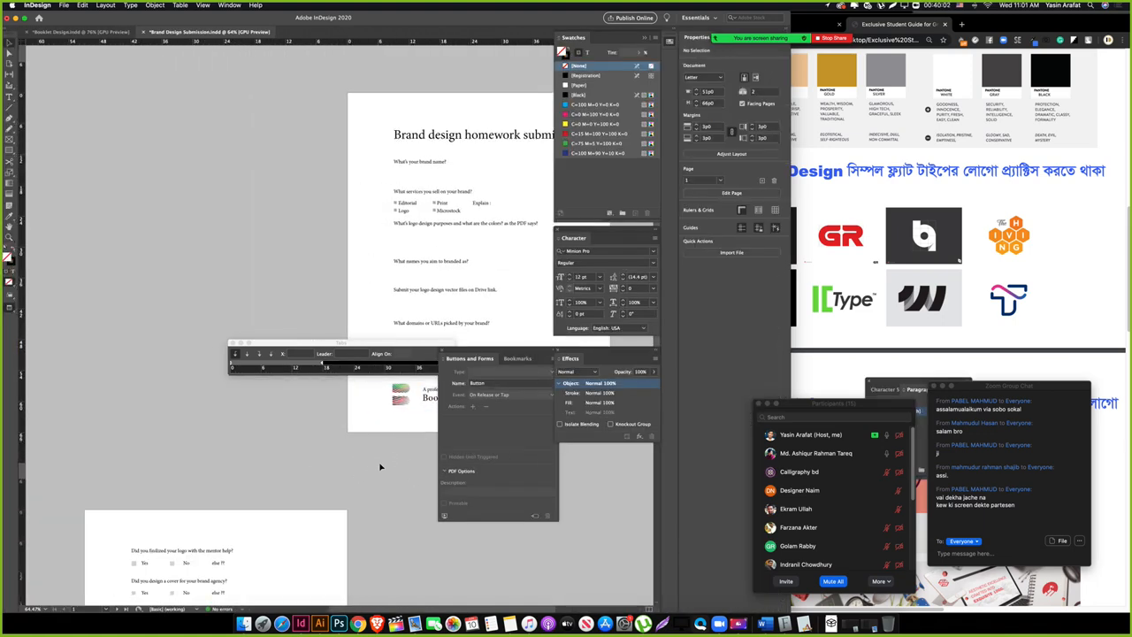
{"action": "key", "text": "ctrl+s"}
{"action": "left_click_drag", "start_coordinate": [393, 348], "coordinate": [280, 355]}
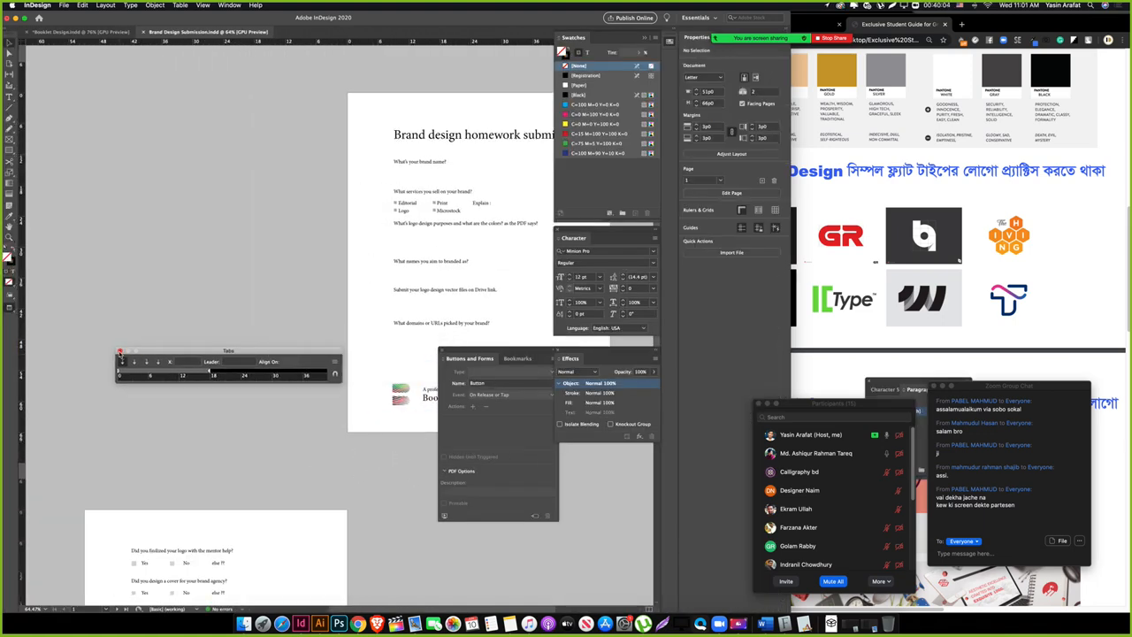
{"action": "key", "text": "Tab"}
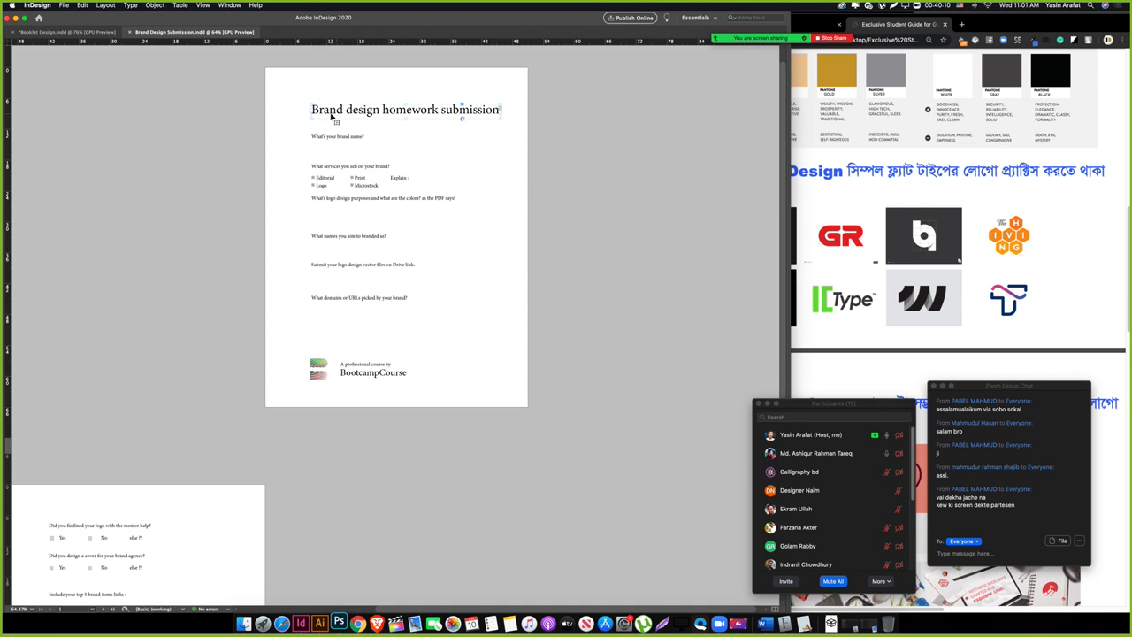
{"action": "left_click", "coordinate": [207, 132]}
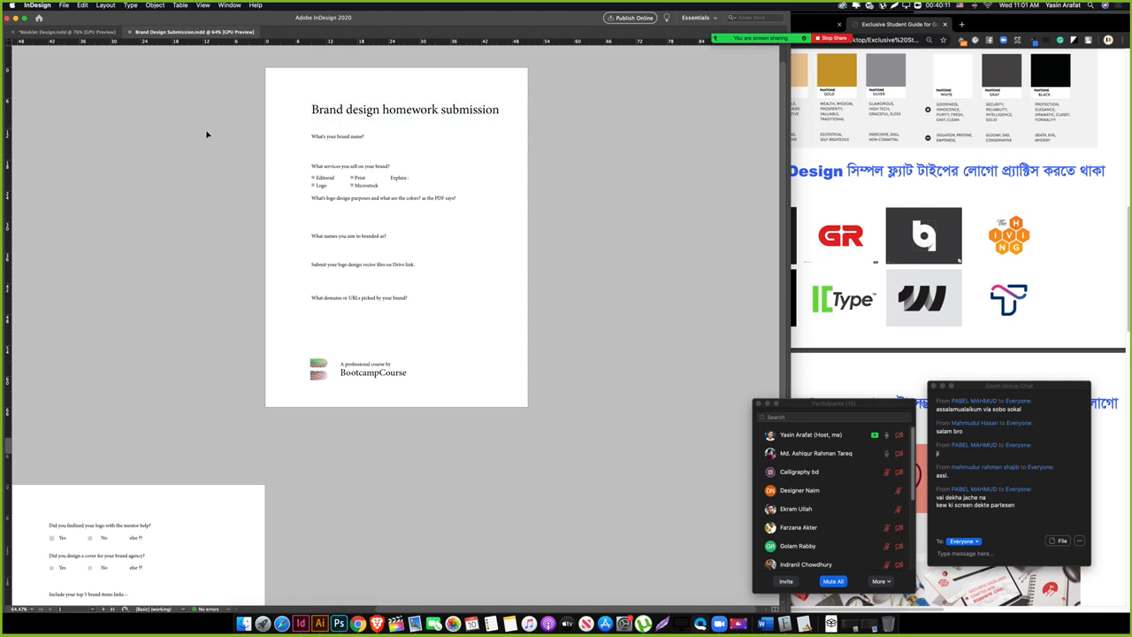
Step: Export as Adobe PDF (Interactive) named Brand Design Submission with default settings, accepting the colour warning
{"action": "left_click", "coordinate": [65, 5]}
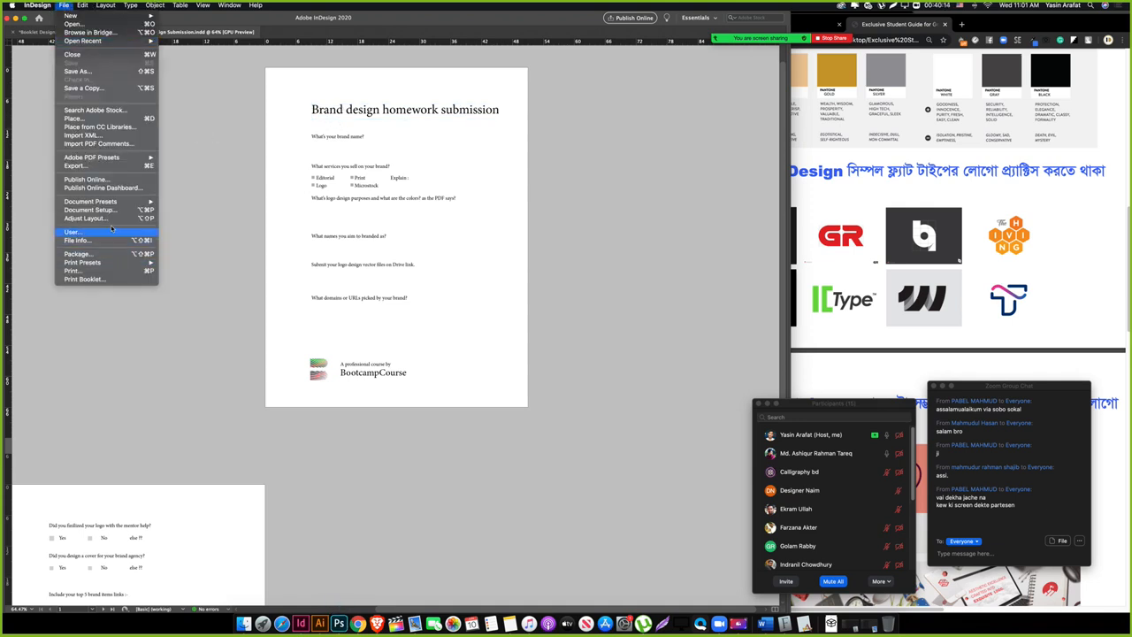
{"action": "left_click", "coordinate": [387, 218]}
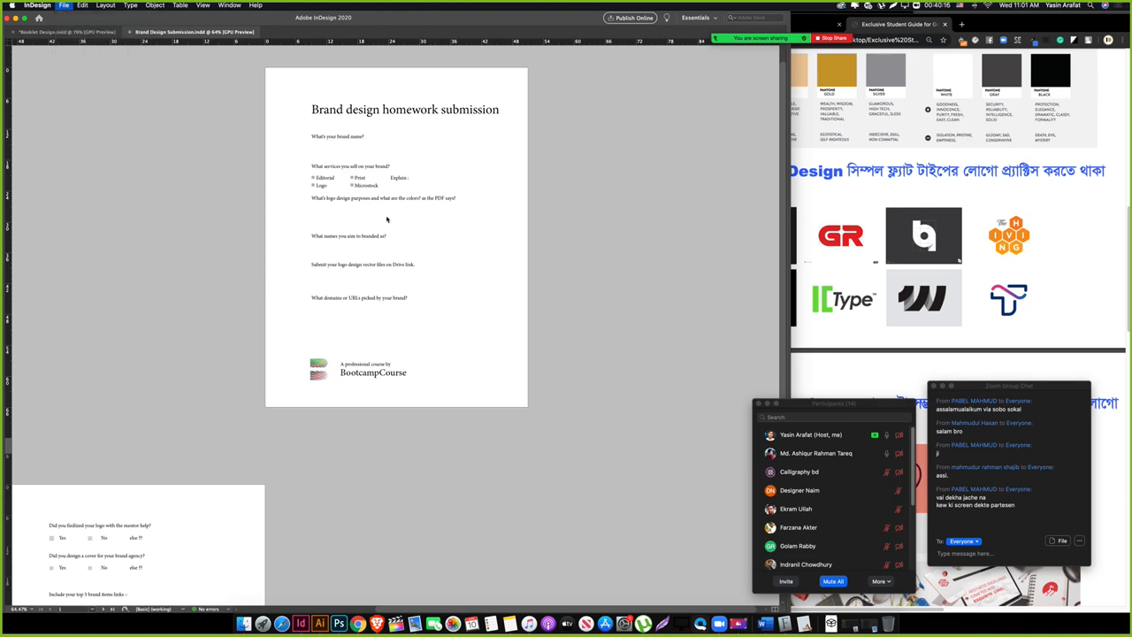
{"action": "key", "text": "super+e"}
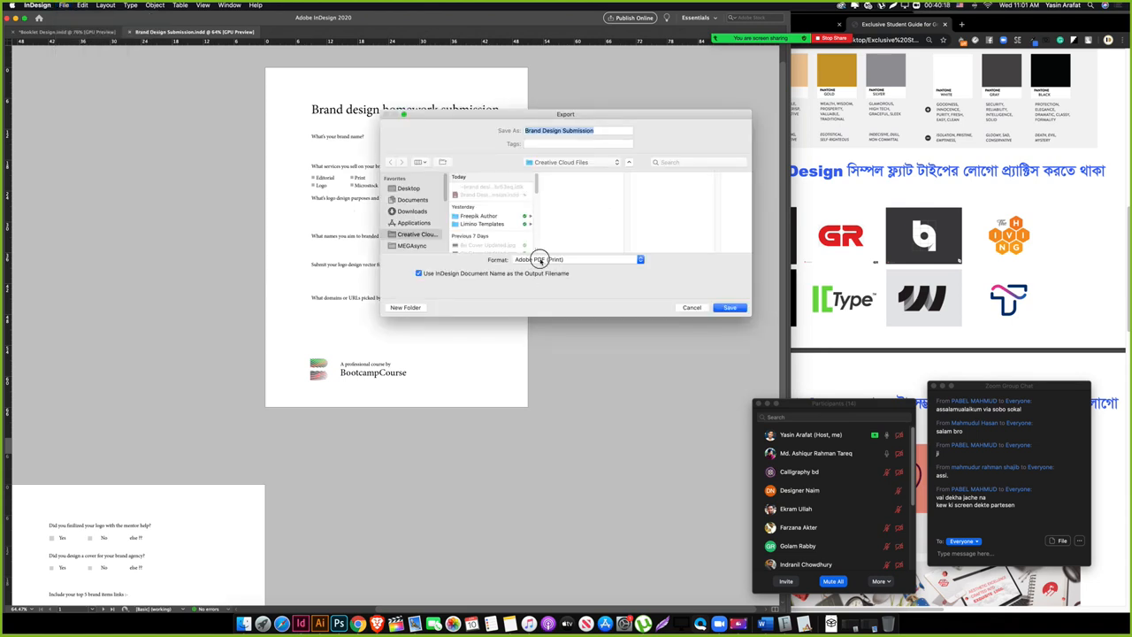
{"action": "left_click", "coordinate": [539, 259]}
{"action": "left_click", "coordinate": [536, 250]}
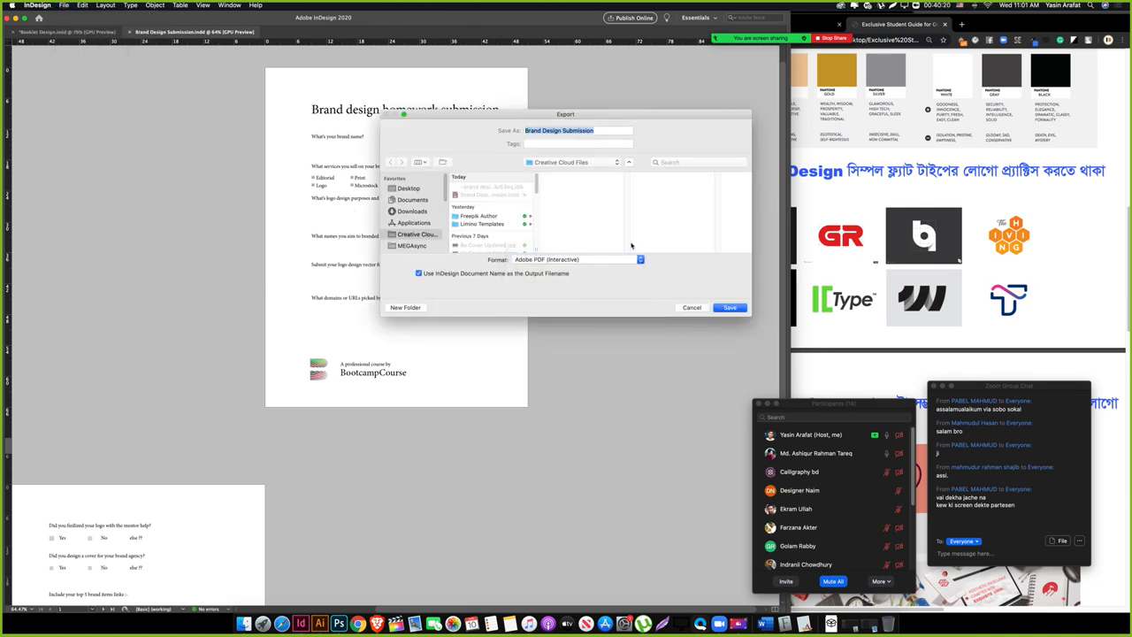
{"action": "left_click", "coordinate": [731, 306]}
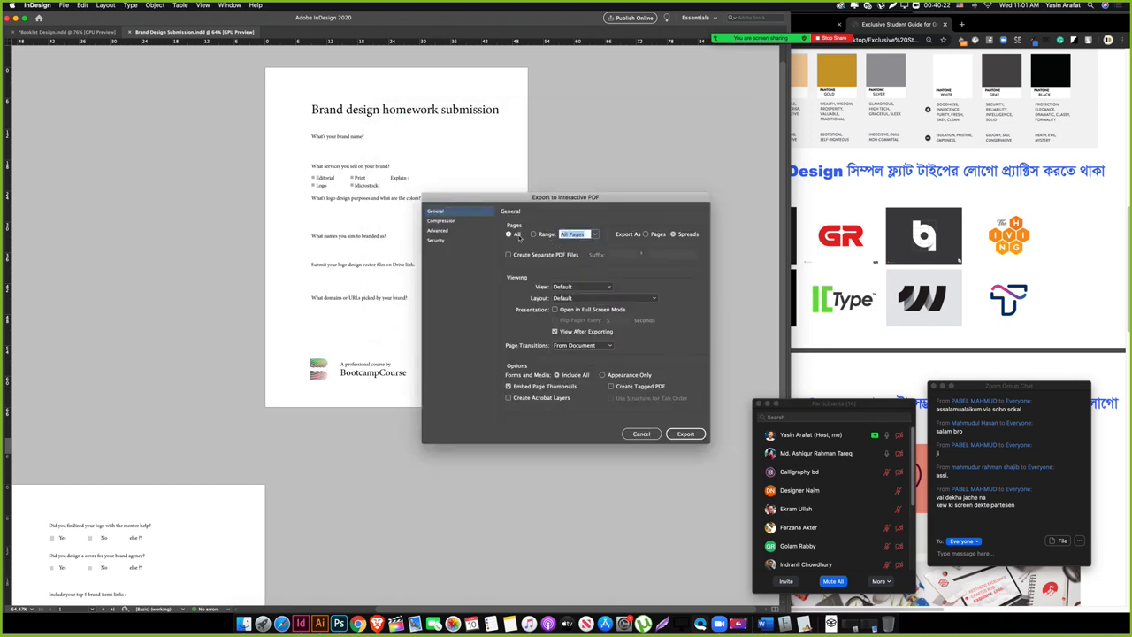
{"action": "left_click", "coordinate": [685, 433]}
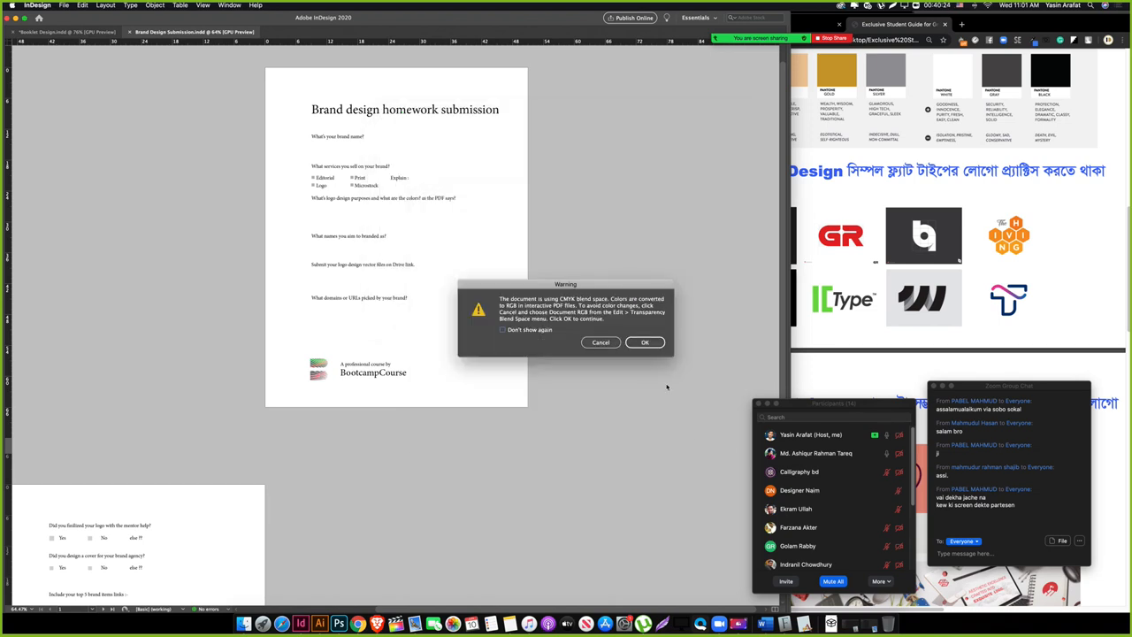
{"action": "left_click", "coordinate": [648, 343]}
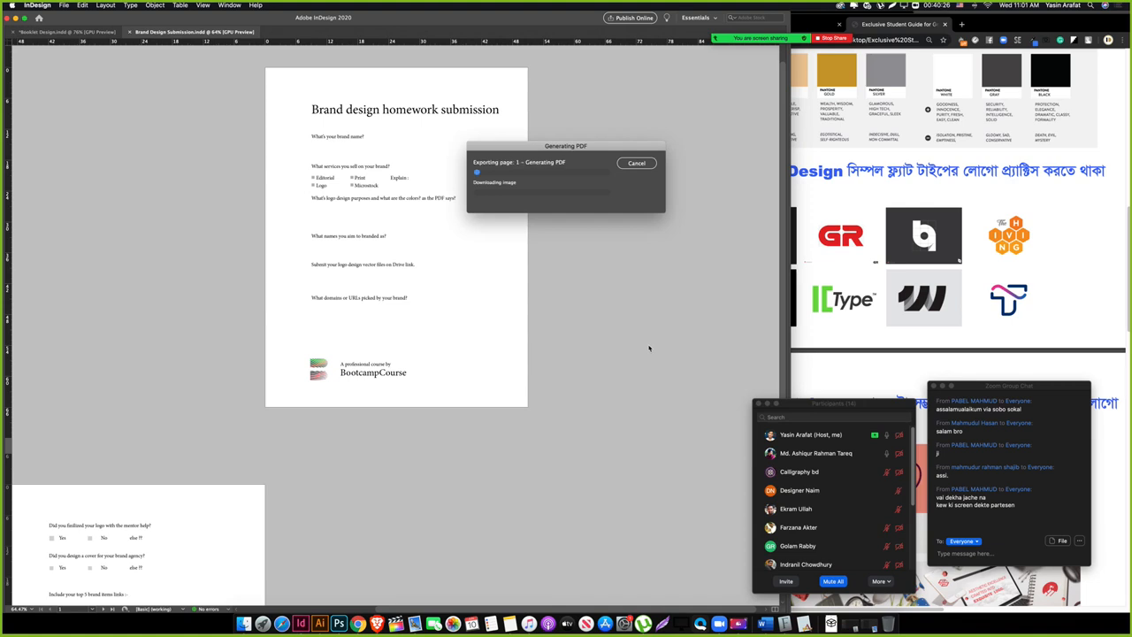
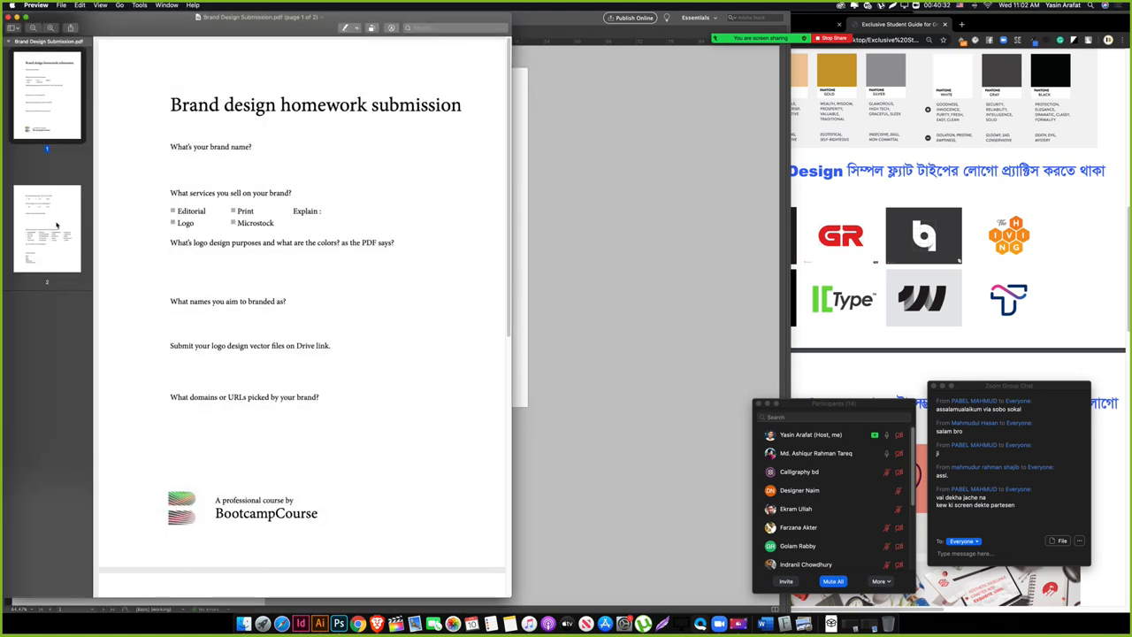
Step: Enter 'limino templates' as the brand name and tick the Editorial and Logo services
{"action": "left_click", "coordinate": [212, 160]}
{"action": "type", "text": "timing branding"}
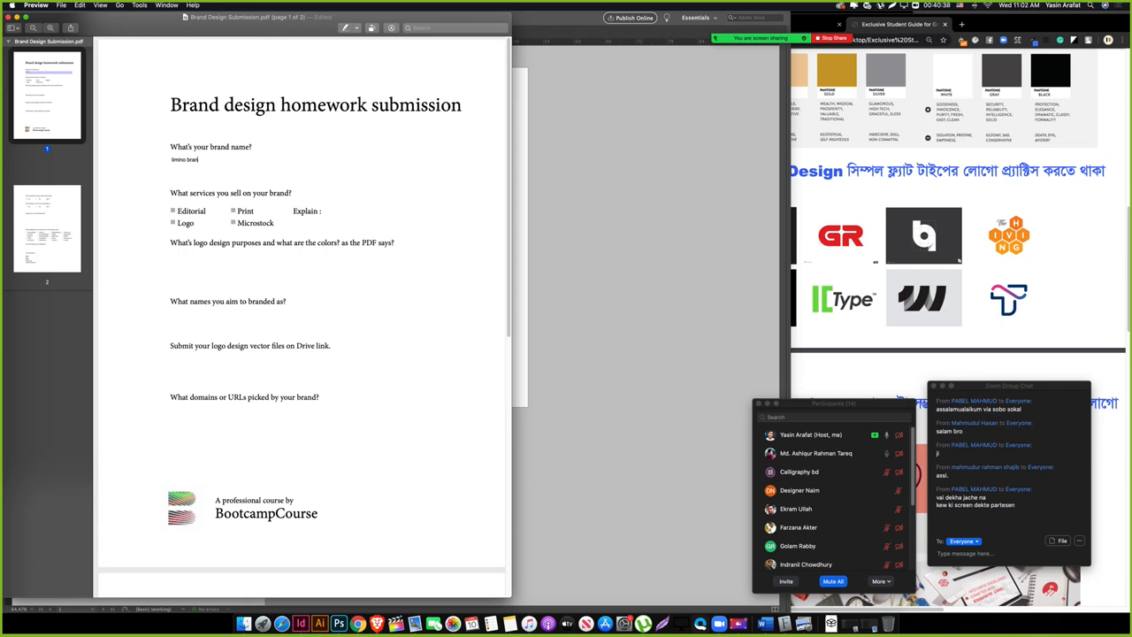
{"action": "key", "text": "BackSpace"}
{"action": "key", "text": "BackSpace"}
{"action": "key", "text": "BackSpace"}
{"action": "key", "text": "BackSpace"}
{"action": "type", "text": "template"}
{"action": "left_click", "coordinate": [172, 210]}
{"action": "left_click", "coordinate": [174, 223]}
Step: Write the logo purpose answer: 'limino is a brand will lighten up any business with their services…'
{"action": "left_click", "coordinate": [255, 273]}
{"action": "type", "text": "limino te"}
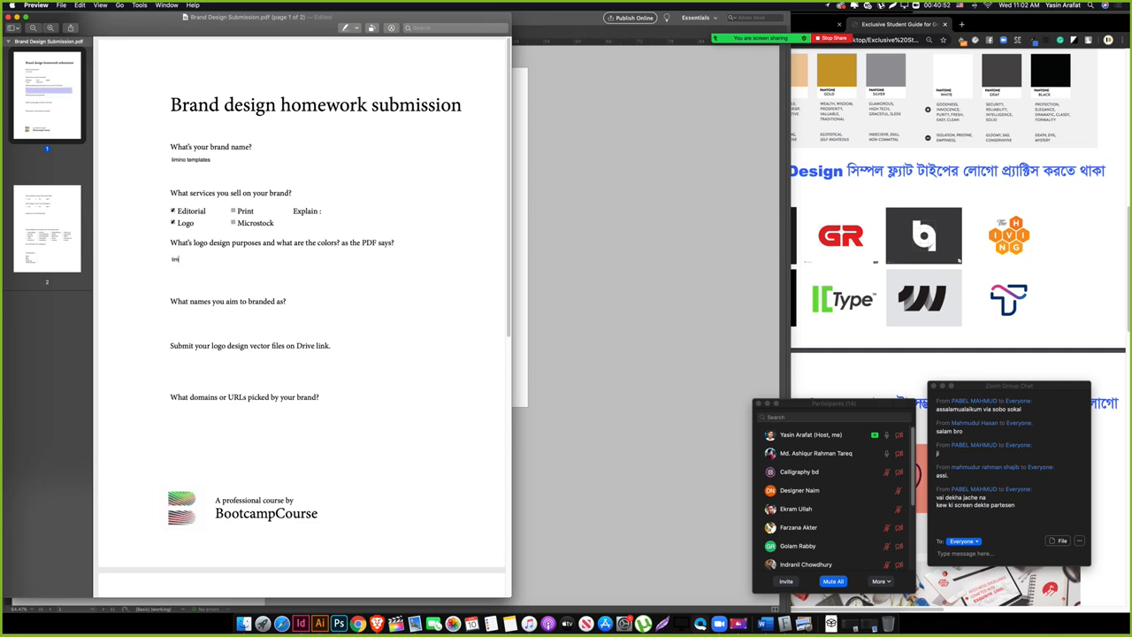
{"action": "type", "text": " a brand wiwll"}
{"action": "key", "text": "BackSpace"}
{"action": "key", "text": "BackSpace"}
{"action": "type", "text": "ll lighten up"}
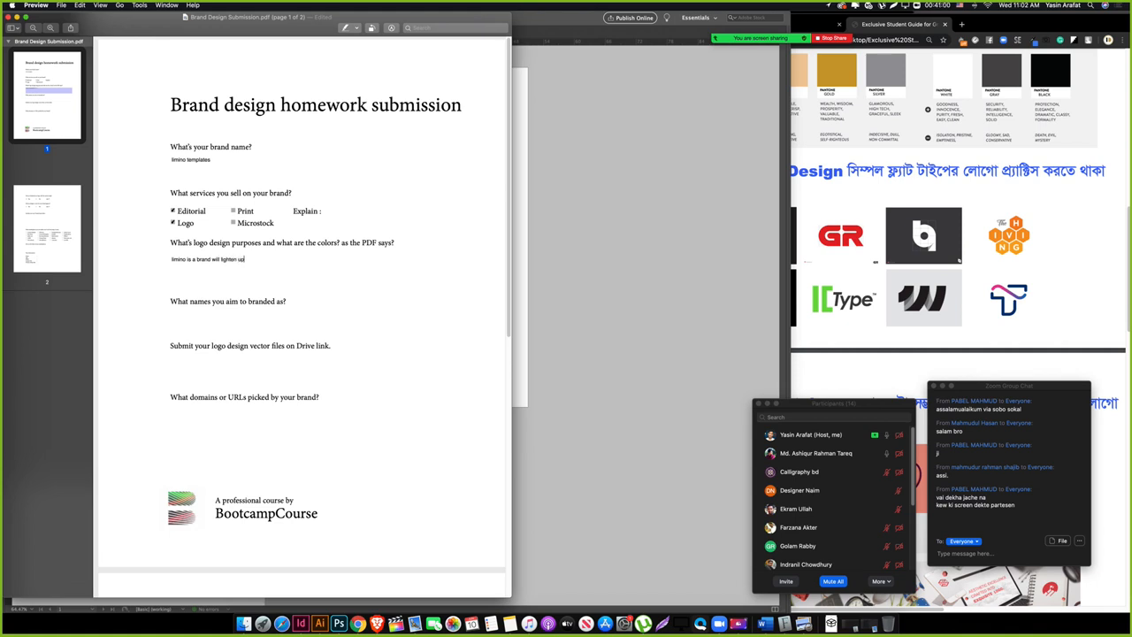
{"action": "type", "text": " any business with their servic"}
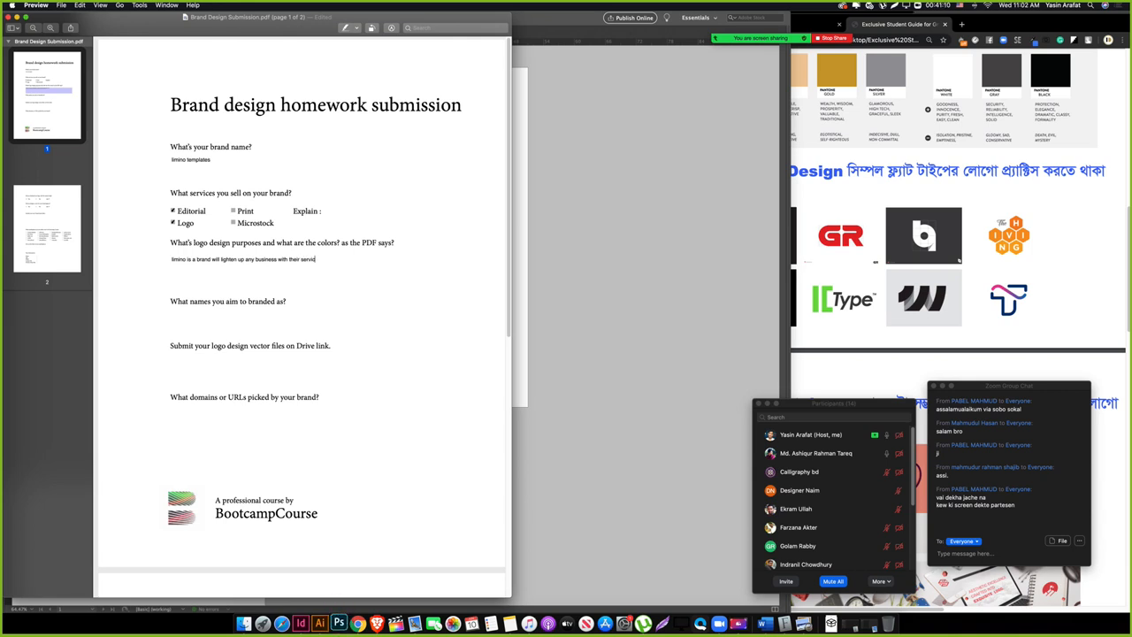
{"action": "type", "text": "es. ao i"}
{"action": "type", "text": " picked limino to be shing"}
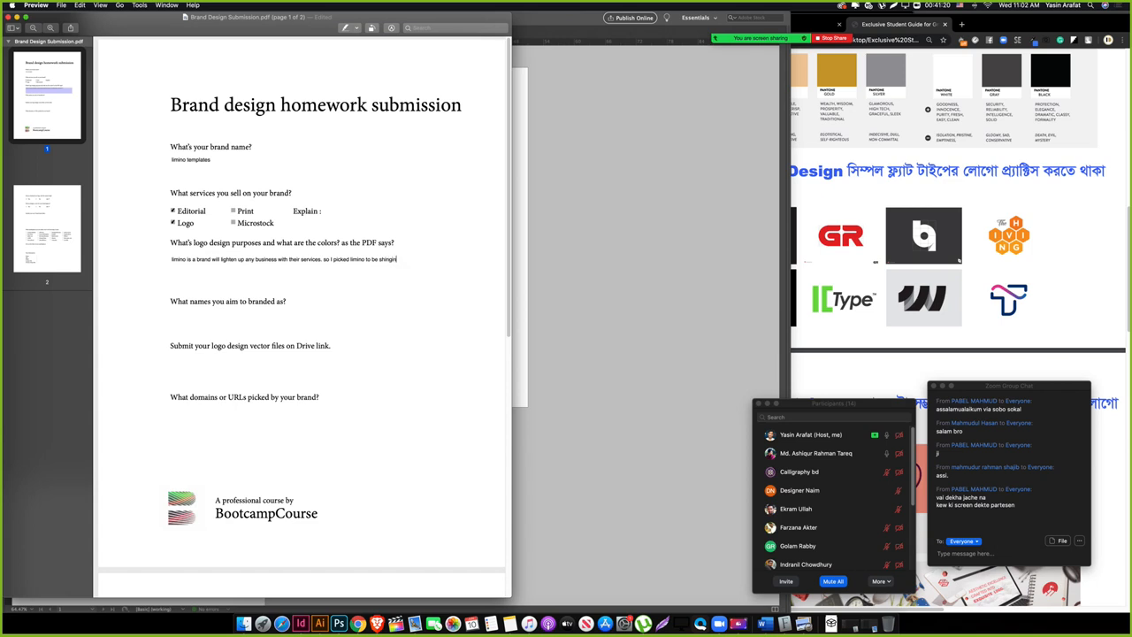
{"action": "type", "text": "ng."}
{"action": "left_click", "coordinate": [223, 326]}
{"action": "type", "text": "Limin"}
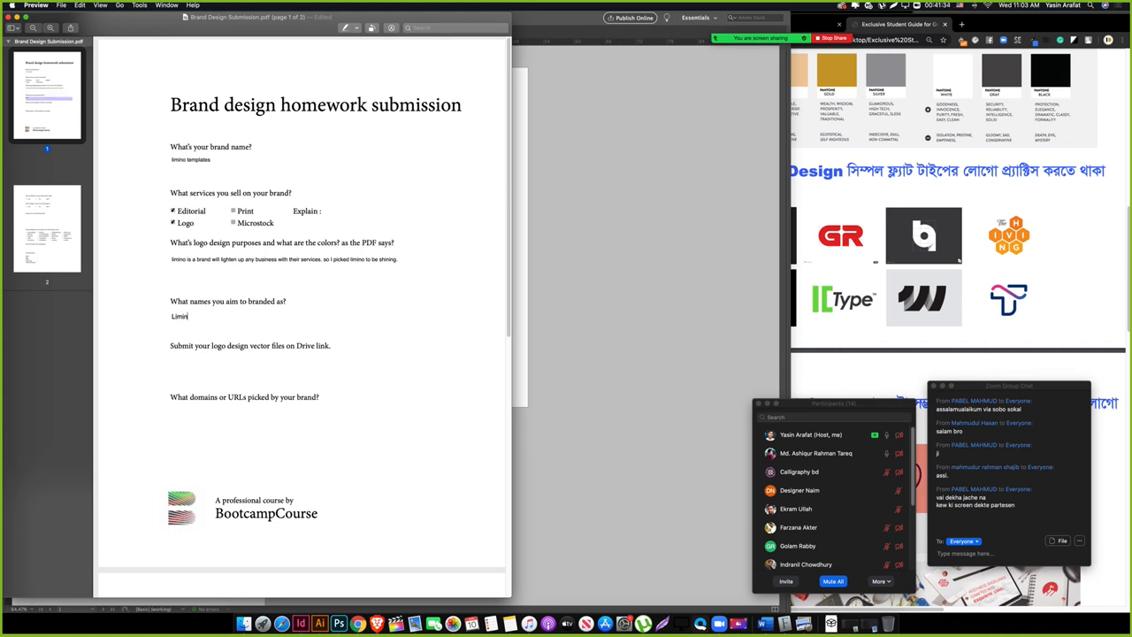
{"action": "type", "text": "oTemplates / Limino/ LiminoTe"}
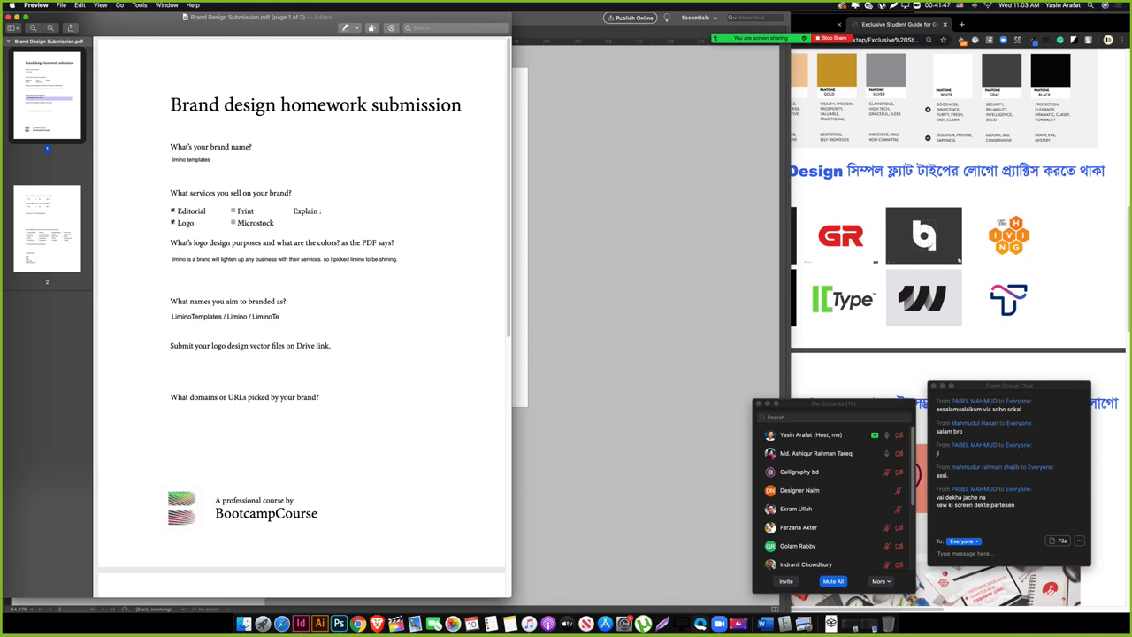
{"action": "key", "text": "BackSpace"}
{"action": "type", "text": "Brand"}
{"action": "triple_click", "coordinate": [245, 318]}
{"action": "left_click", "coordinate": [258, 367]}
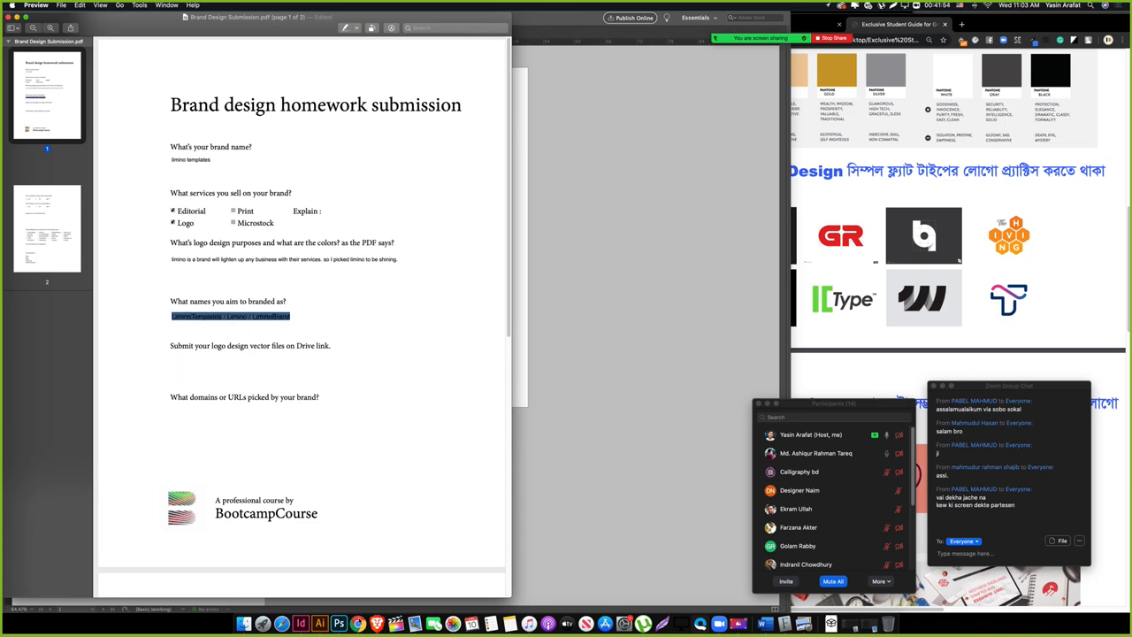
{"action": "type", "text": "www.liminotemplates.c"}
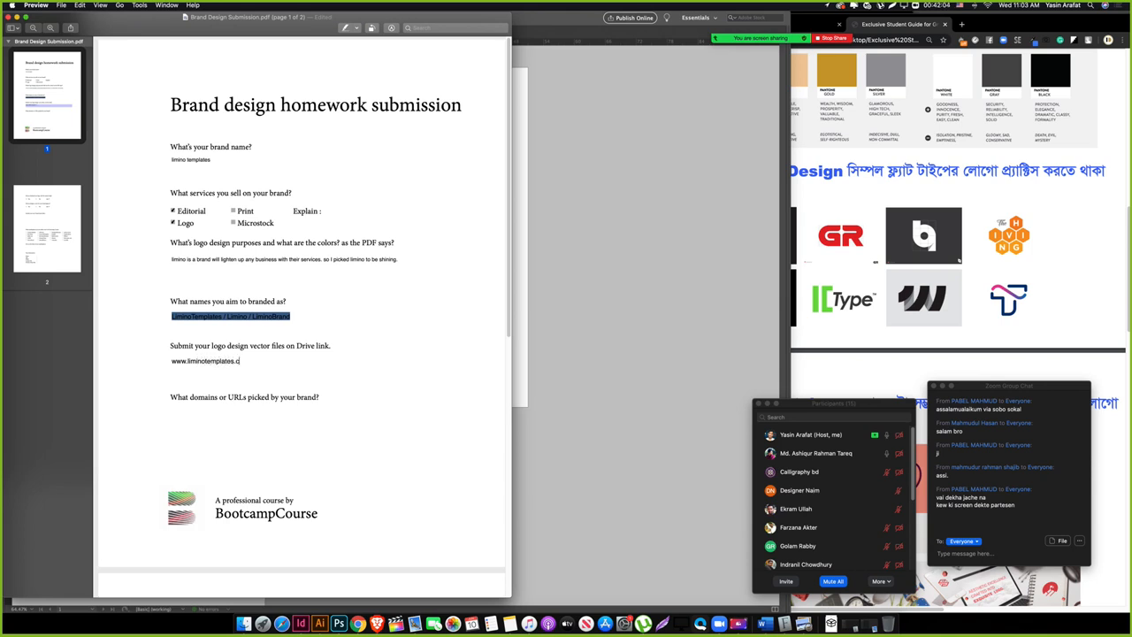
{"action": "type", "text": "om"}
{"action": "left_click", "coordinate": [219, 423]}
{"action": "left_click", "coordinate": [227, 361]}
{"action": "double_click", "coordinate": [227, 361]}
{"action": "key", "text": "super+c"}
{"action": "left_click", "coordinate": [221, 430]}
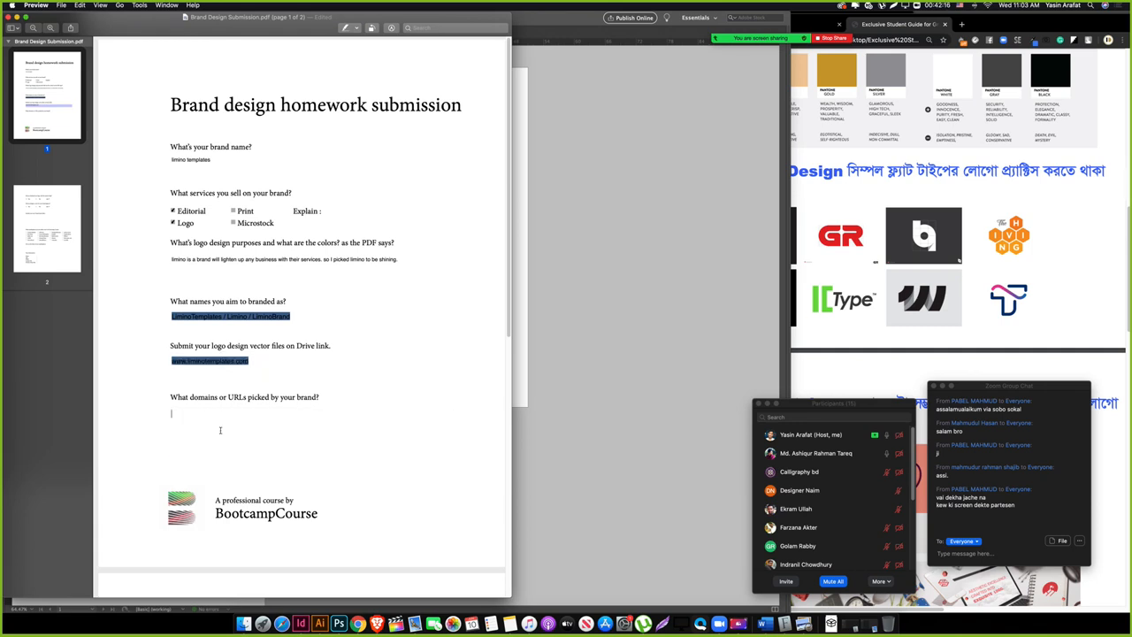
{"action": "key", "text": "super+v"}
{"action": "key", "text": "Return"}
{"action": "type", "text": "www"}
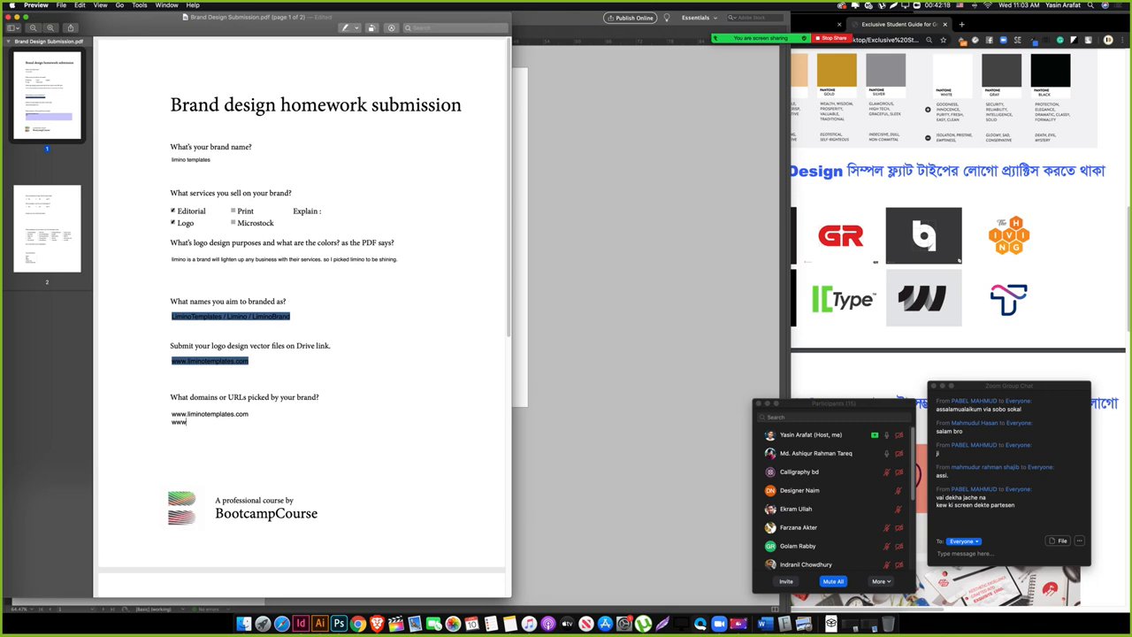
{"action": "type", "text": ".behance.net/limino "}
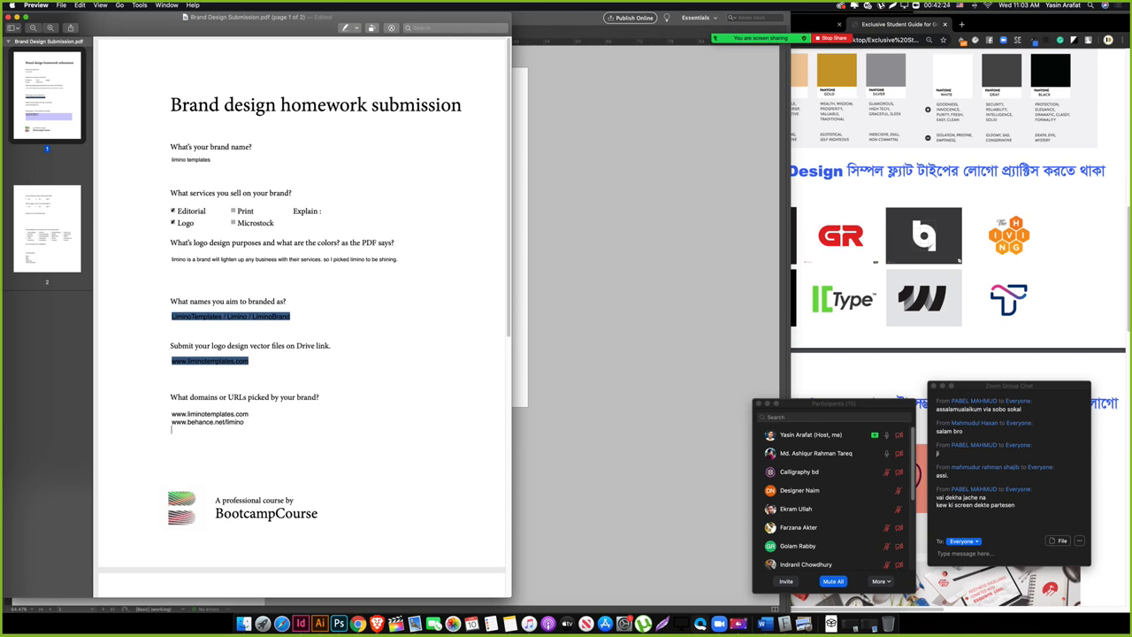
{"action": "type", "text": "www.graphicriver.net/user/liminoTemplates"}
Step: Answer Yes to finalizing the logo with a mentor and to designing an agency cover
{"action": "left_click", "coordinate": [257, 464]}
{"action": "scroll", "coordinate": [256, 465], "scroll_direction": "down", "scroll_amount": 1}
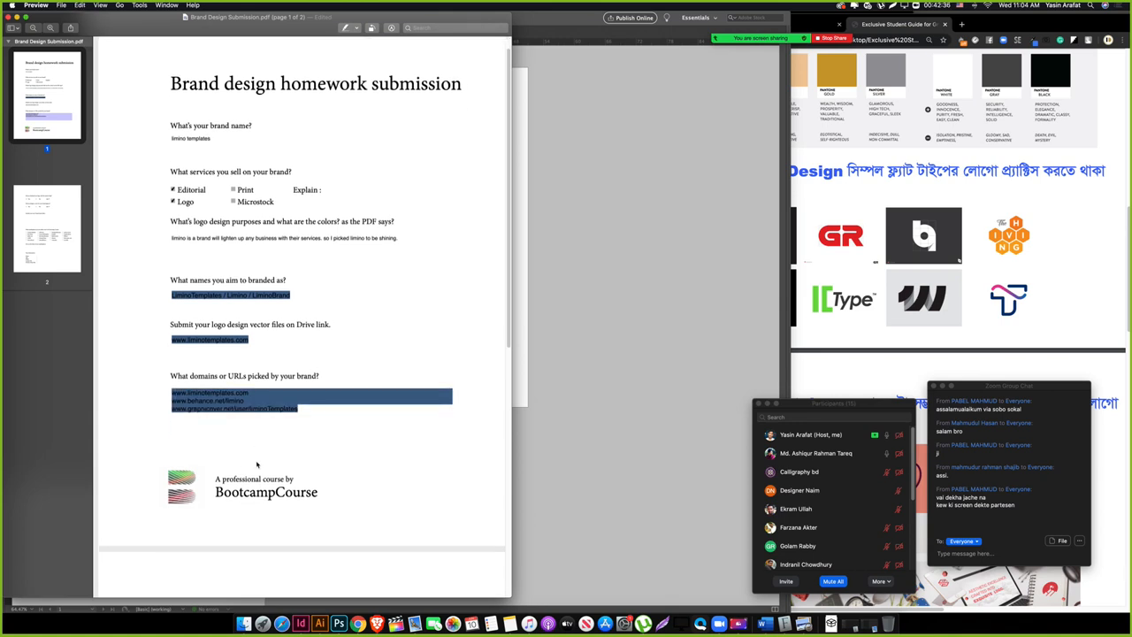
{"action": "scroll", "coordinate": [256, 464], "scroll_direction": "down", "scroll_amount": 5}
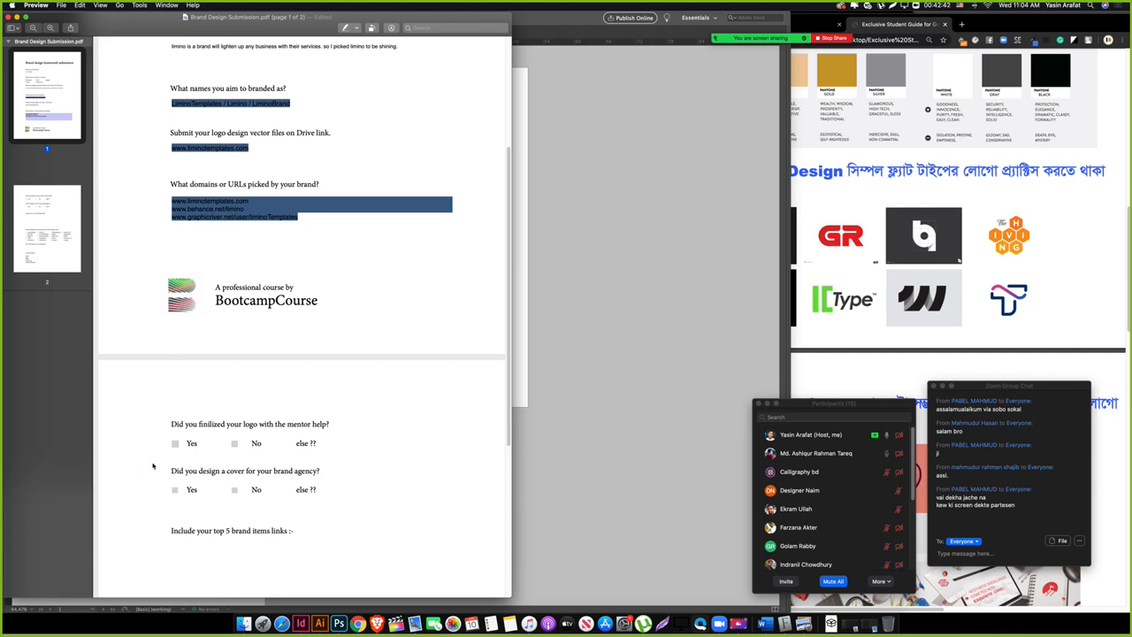
{"action": "left_click", "coordinate": [175, 444]}
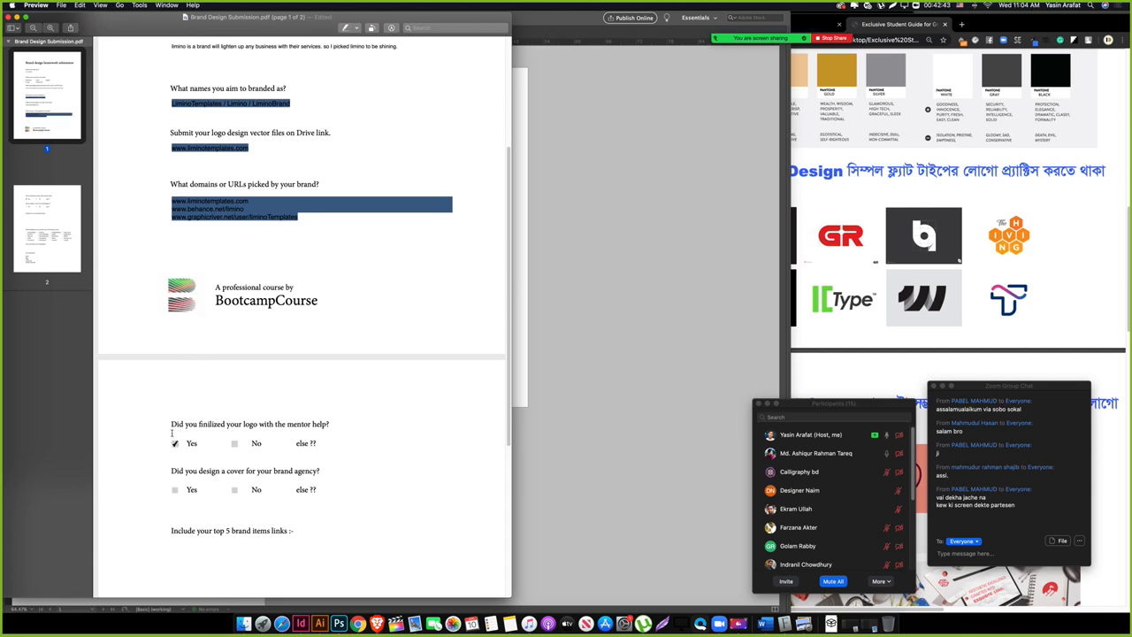
{"action": "left_click", "coordinate": [175, 489]}
{"action": "scroll", "coordinate": [257, 491], "scroll_direction": "down", "scroll_amount": 2}
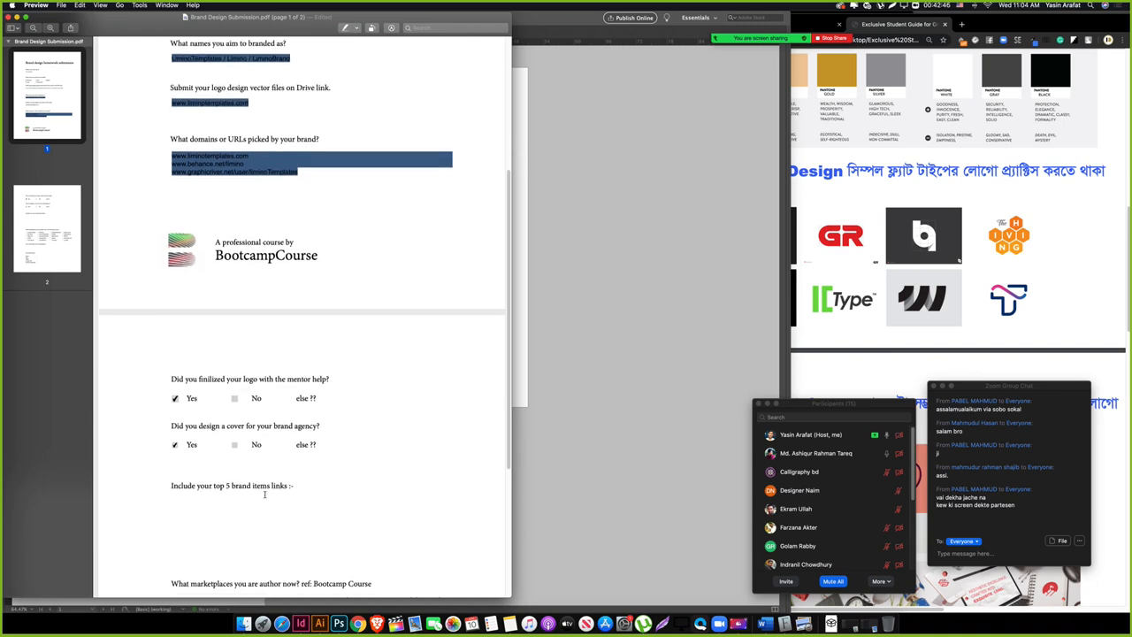
{"action": "scroll", "coordinate": [264, 494], "scroll_direction": "down", "scroll_amount": 2}
{"action": "scroll", "coordinate": [257, 493], "scroll_direction": "down", "scroll_amount": 2}
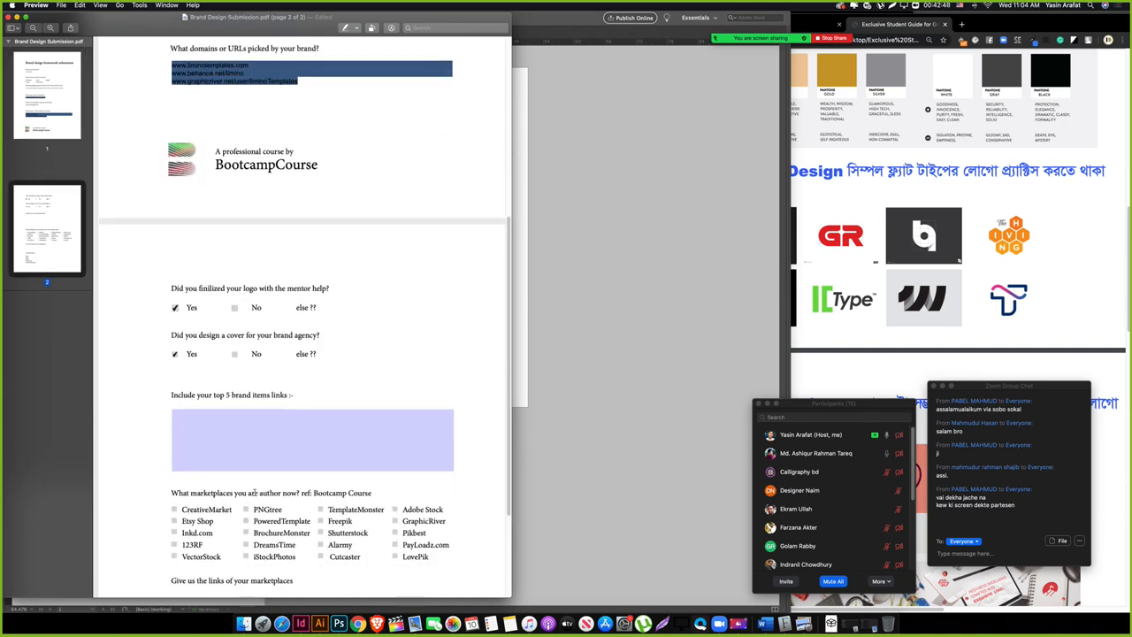
{"action": "left_click", "coordinate": [258, 437]}
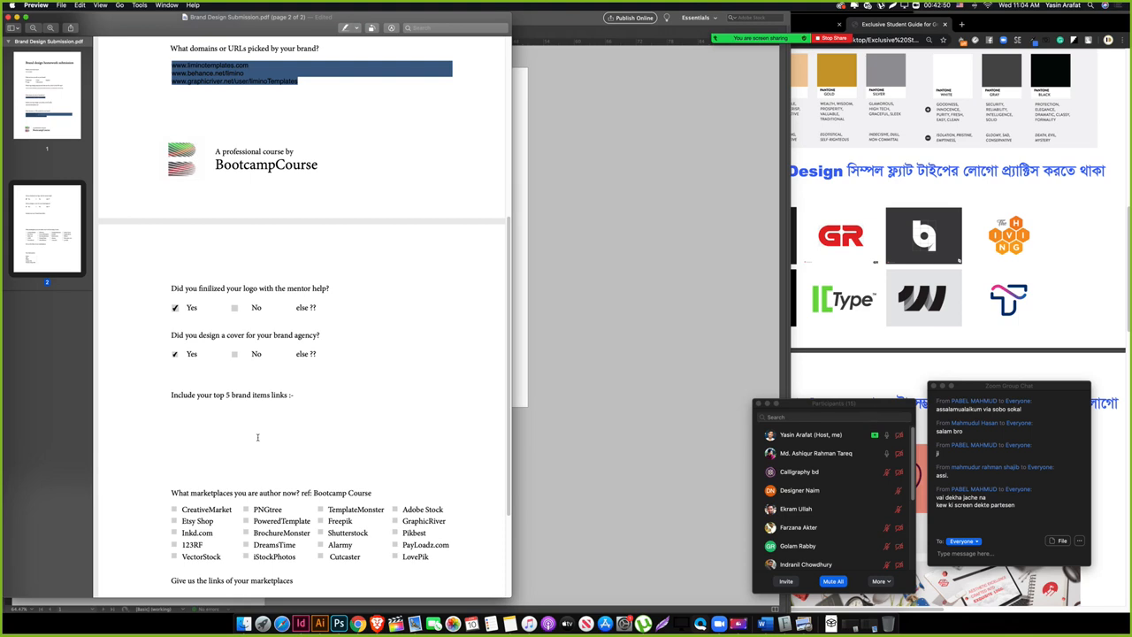
{"action": "type", "text": "Items will be found"}
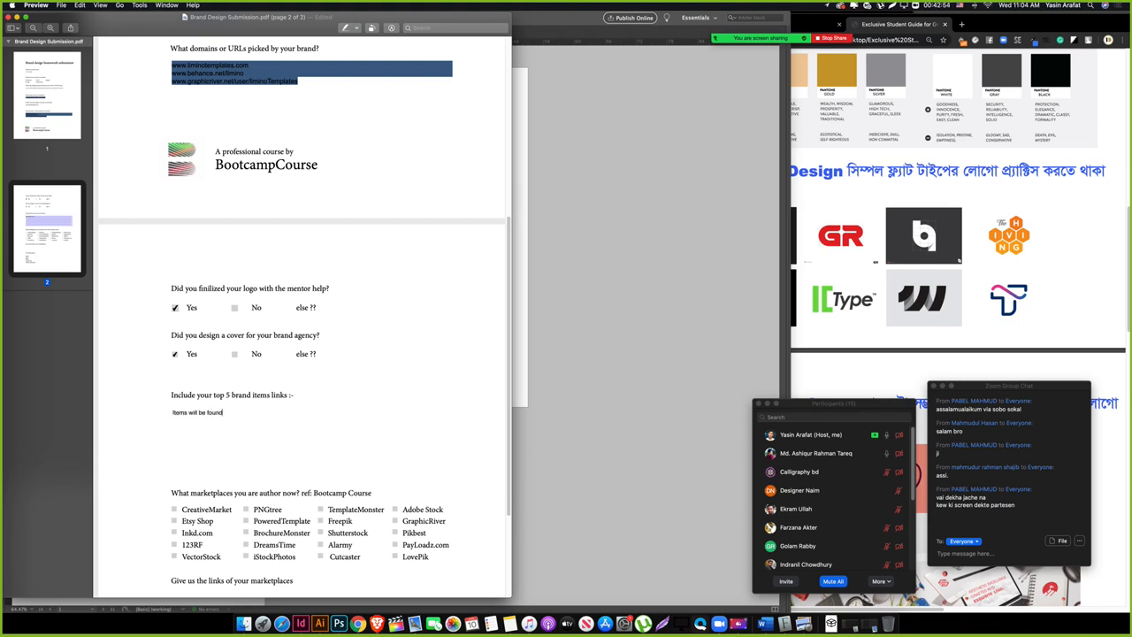
{"action": "type", "text": " at www.behance.net/limino"}
Step: Tick eight marketplaces: CreativeMarket, Etsy, BrochureMonster, TemplateMonster, Shutterstock, Adobe Stock, GraphicRiver, Pikbest
{"action": "scroll", "coordinate": [336, 330], "scroll_direction": "down", "scroll_amount": 2}
{"action": "left_click", "coordinate": [176, 434]}
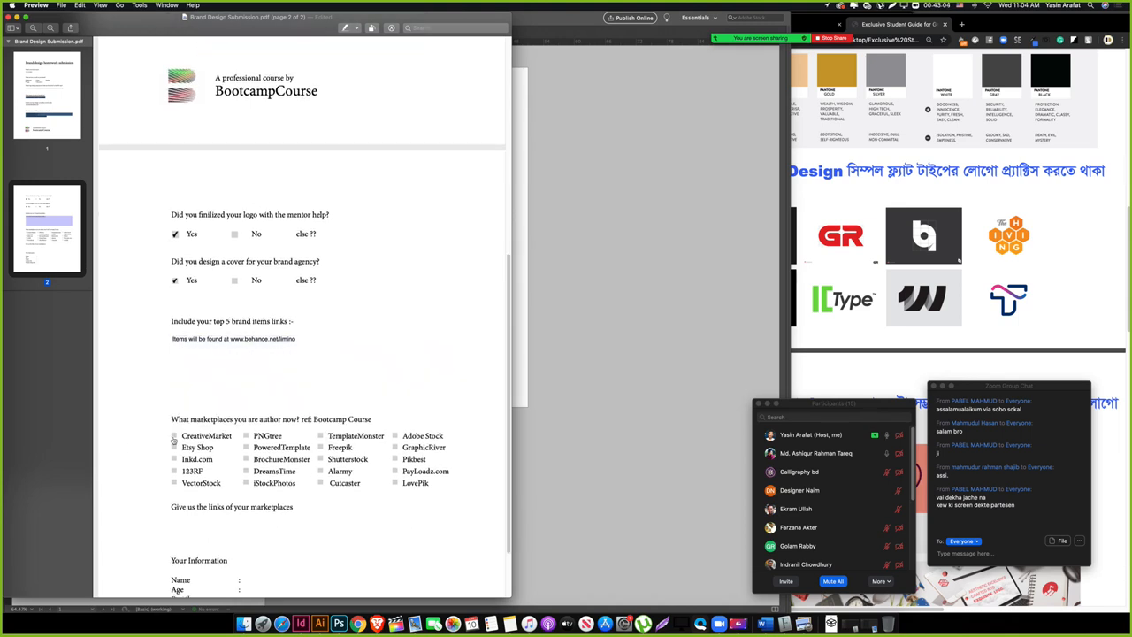
{"action": "left_click", "coordinate": [175, 447]}
{"action": "left_click", "coordinate": [246, 459]}
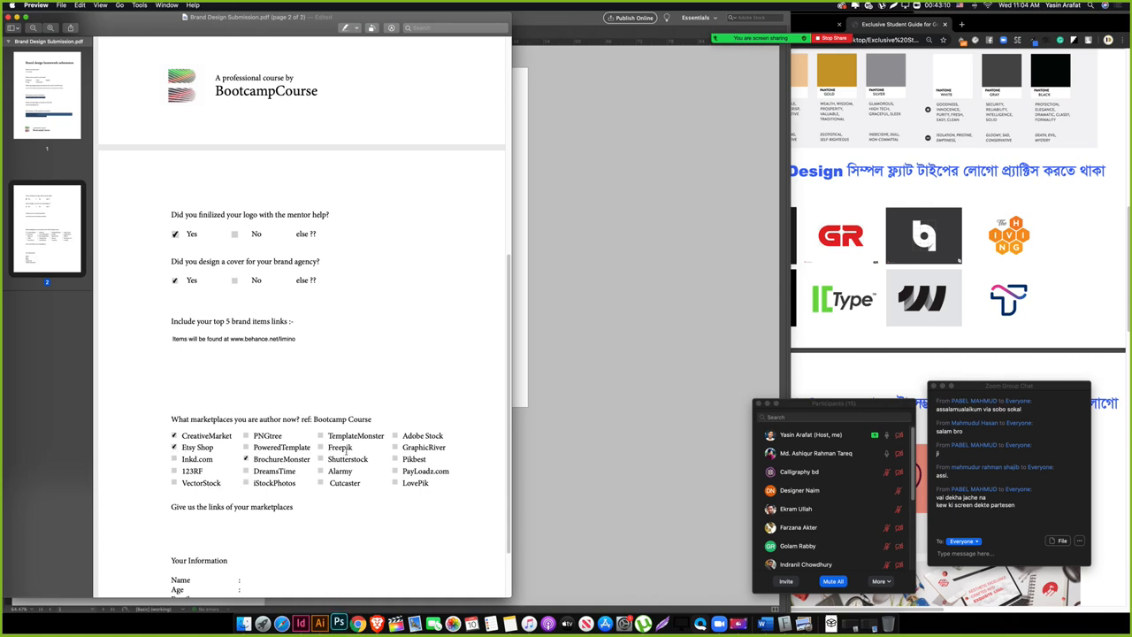
{"action": "left_click", "coordinate": [323, 436]}
{"action": "left_click", "coordinate": [321, 459]}
{"action": "left_click", "coordinate": [396, 436]}
{"action": "left_click", "coordinate": [396, 447]}
{"action": "left_click", "coordinate": [395, 459]}
Step: Copy the GraphicRiver shop address from domains into the marketplace links field
{"action": "scroll", "coordinate": [416, 506], "scroll_direction": "down", "scroll_amount": 2}
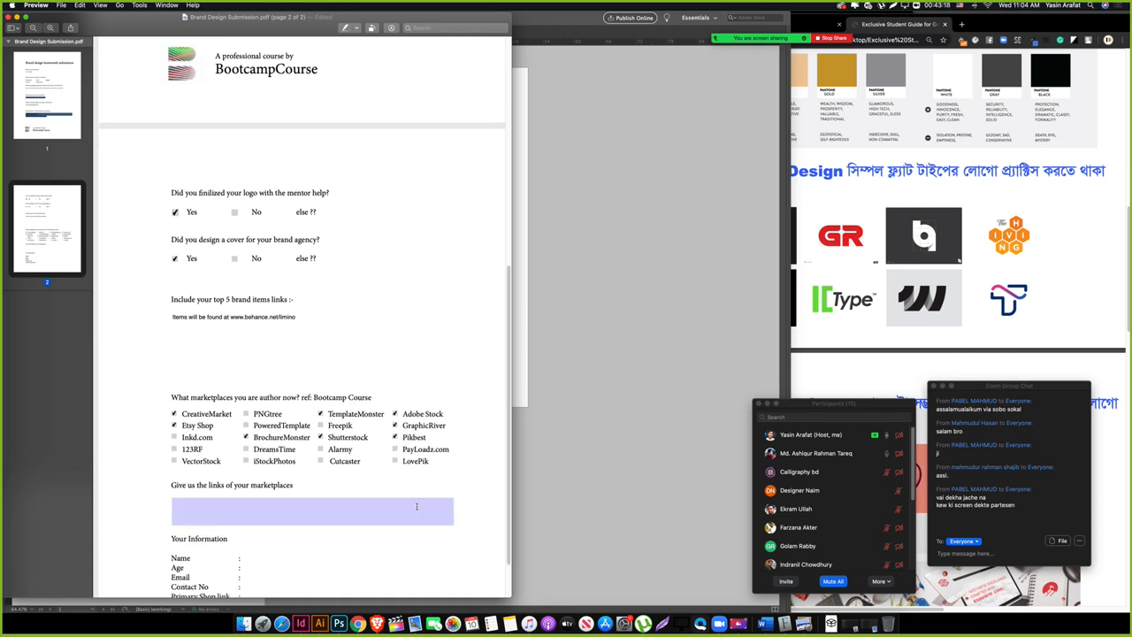
{"action": "scroll", "coordinate": [416, 506], "scroll_direction": "down", "scroll_amount": 4}
{"action": "left_click", "coordinate": [282, 463]}
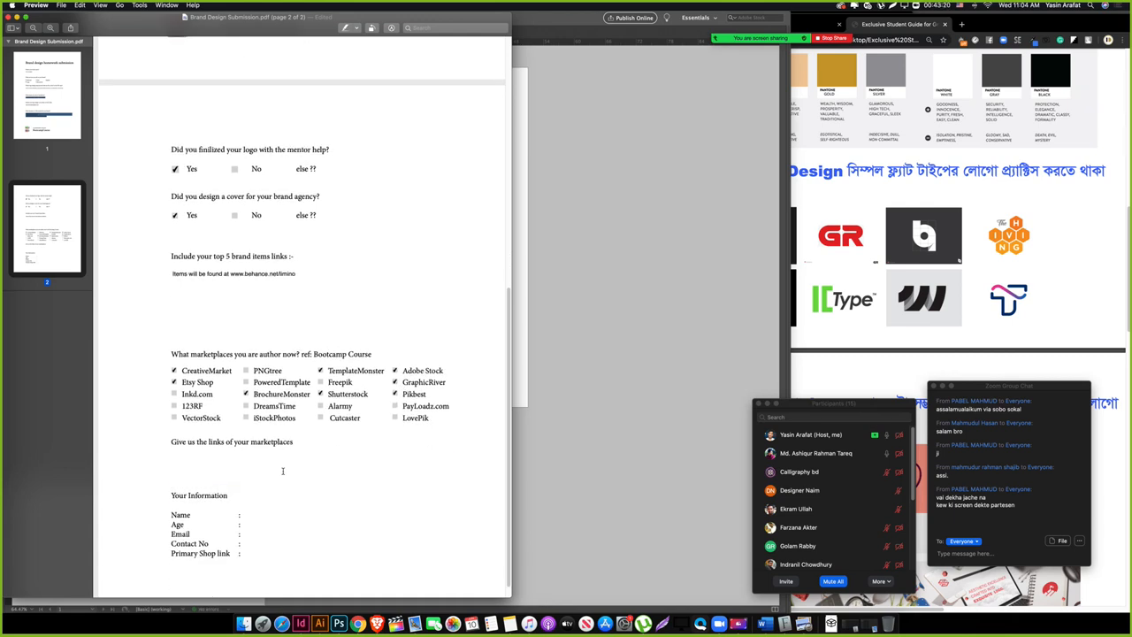
{"action": "scroll", "coordinate": [281, 371], "scroll_direction": "up", "scroll_amount": 10}
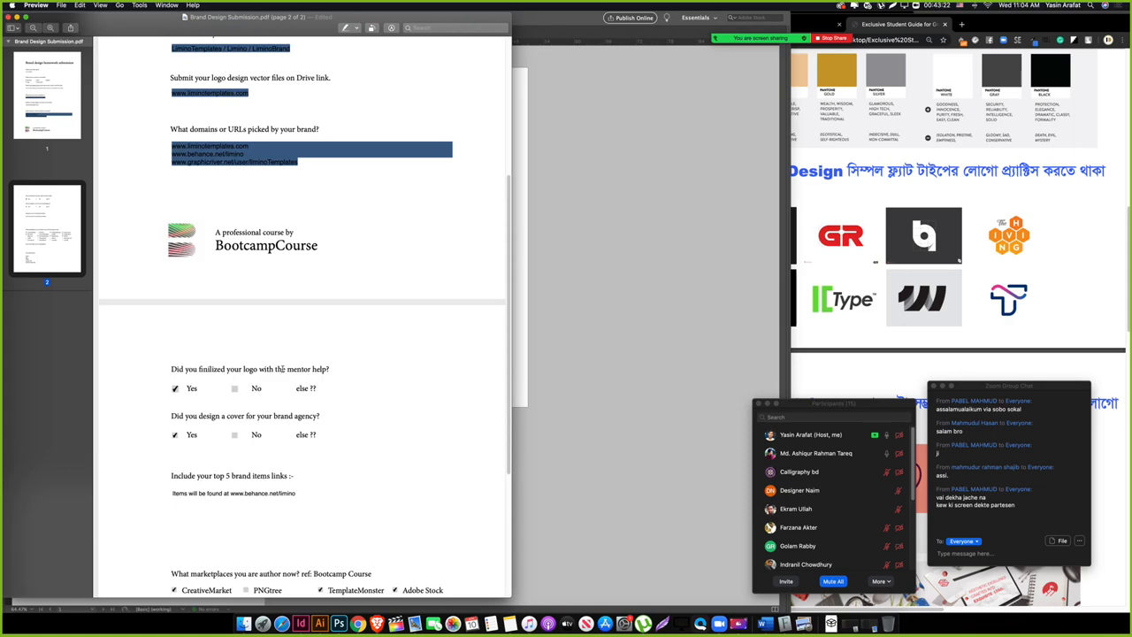
{"action": "scroll", "coordinate": [281, 372], "scroll_direction": "up", "scroll_amount": 2}
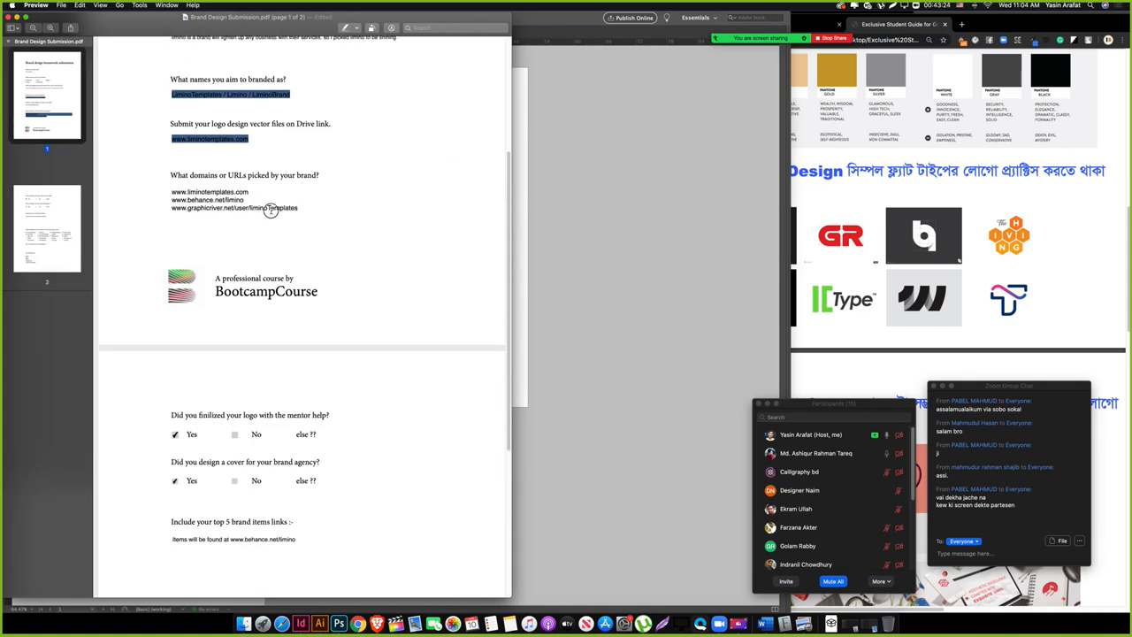
{"action": "triple_click", "coordinate": [266, 209]}
{"action": "key", "text": "super+c"}
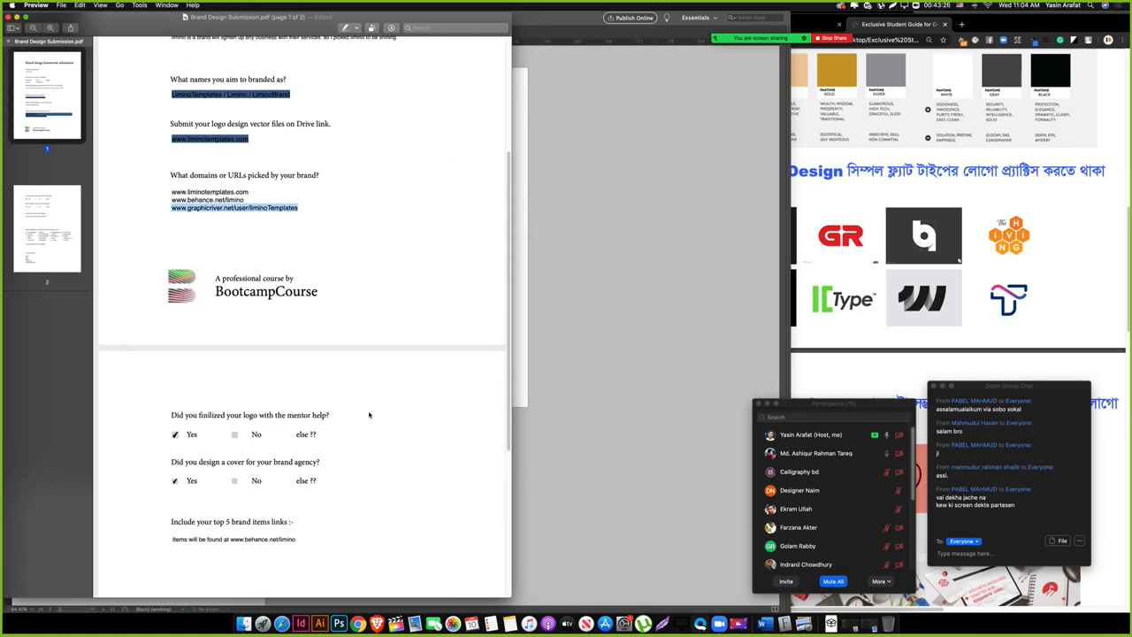
{"action": "scroll", "coordinate": [368, 414], "scroll_direction": "down", "scroll_amount": 10}
{"action": "left_click", "coordinate": [230, 304]}
{"action": "key", "text": "super+v"}
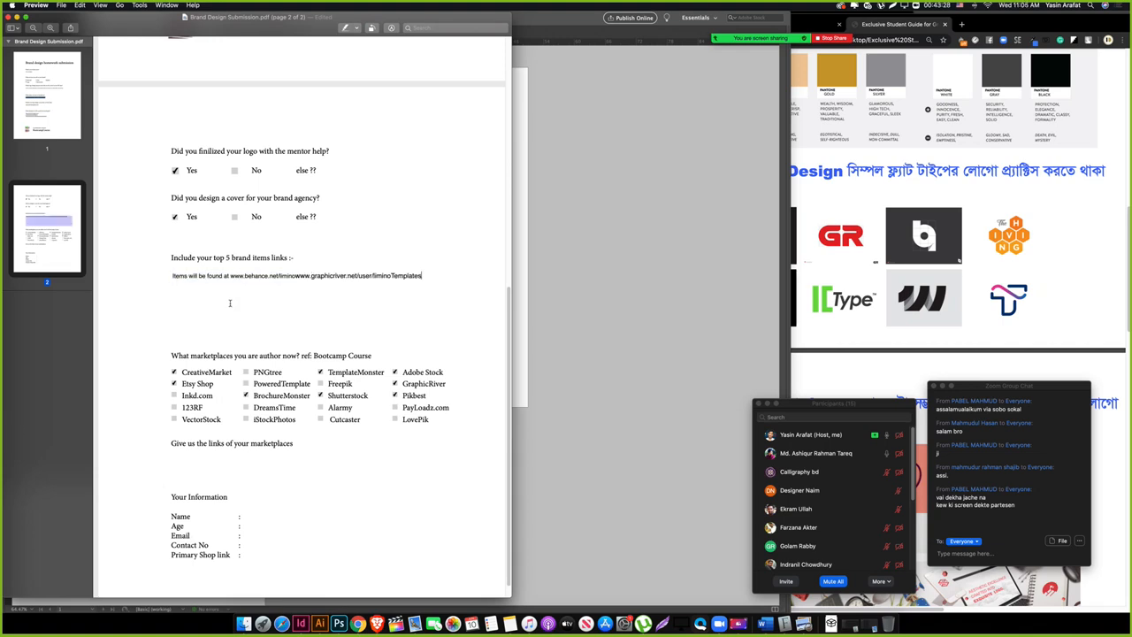
{"action": "key", "text": "super+z"}
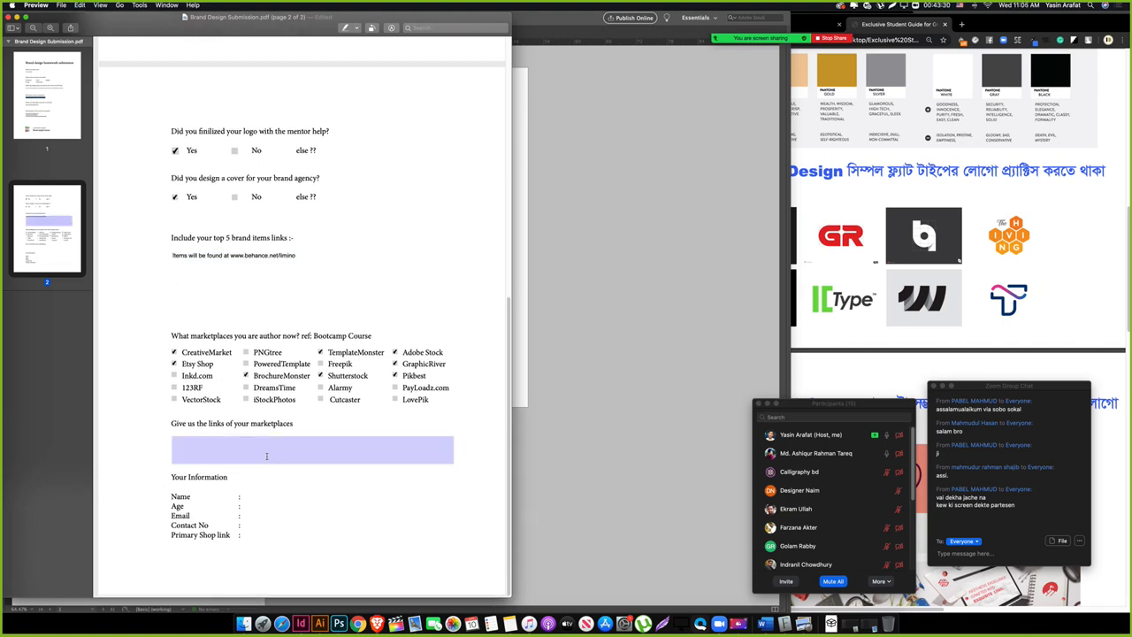
{"action": "key", "text": "super+v"}
Step: Enter the owner's name, age 25, e-mail and contact number, then paste the GraphicRiver shop link
{"action": "left_click", "coordinate": [265, 518]}
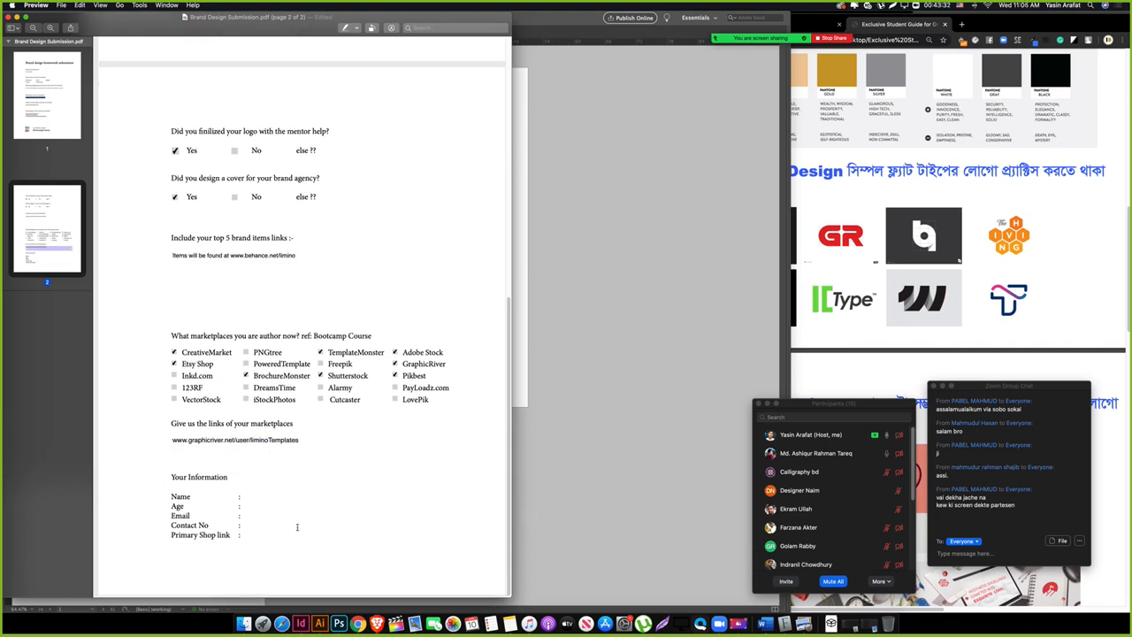
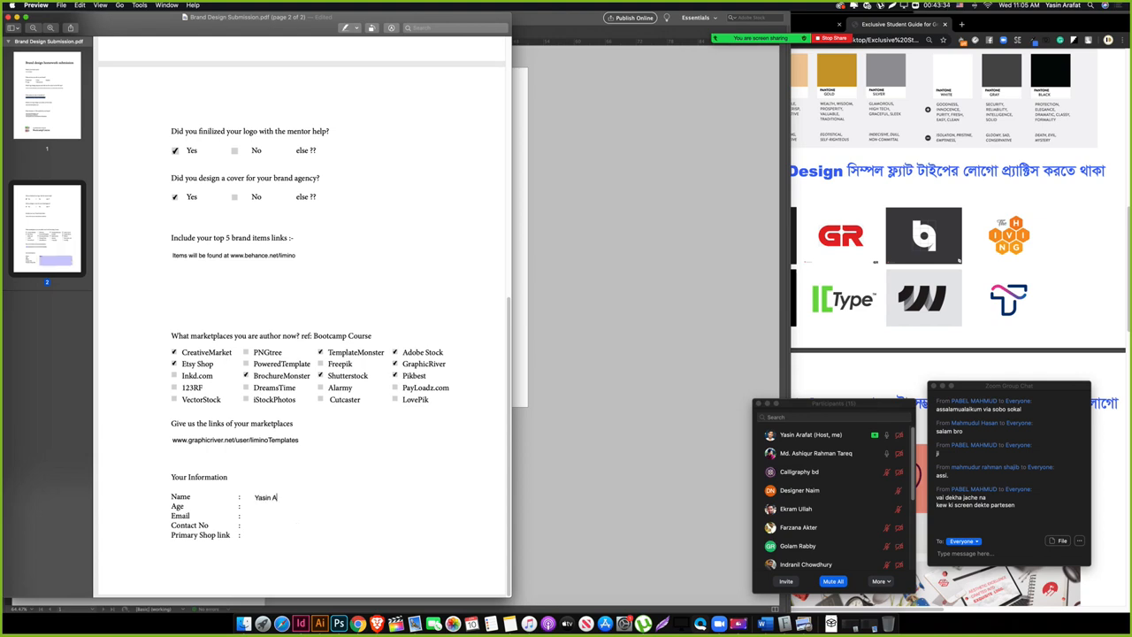
{"action": "key", "text": "Return"}
{"action": "type", "text": "2"}
{"action": "type", "text": "@gmail.com"}
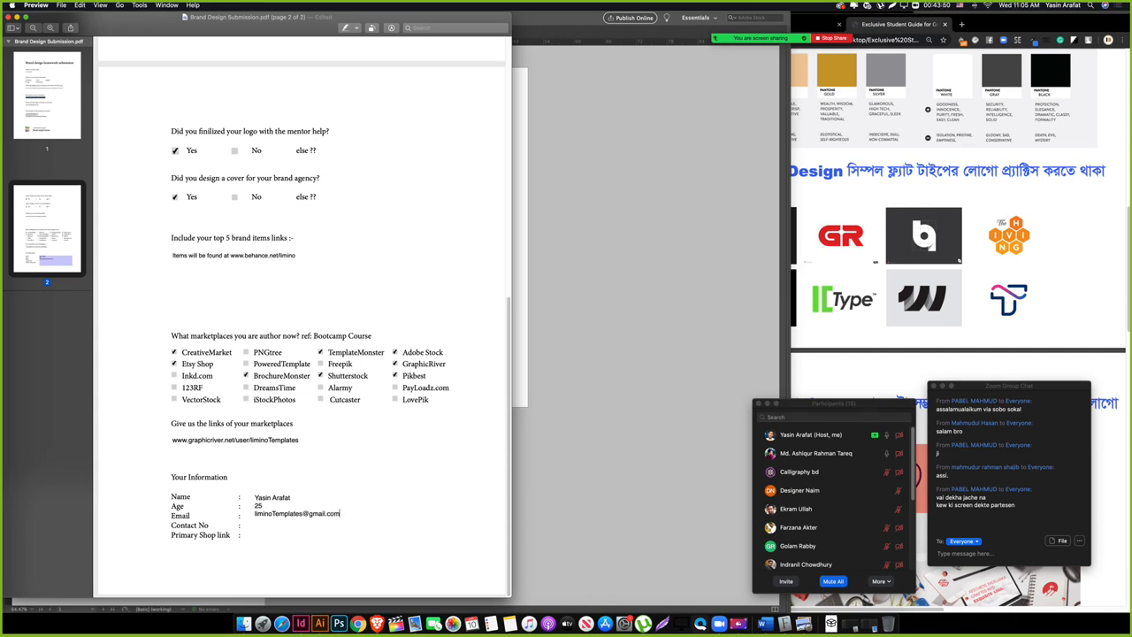
{"action": "key", "text": "Return"}
{"action": "key", "text": "super+v"}
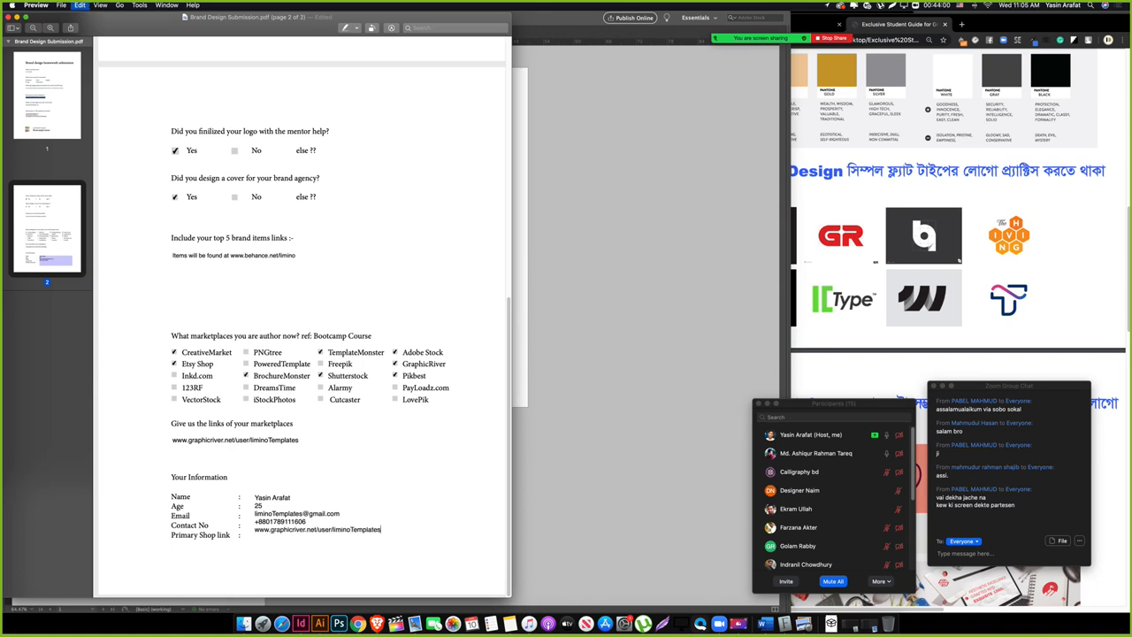
{"action": "key", "text": "super+a"}
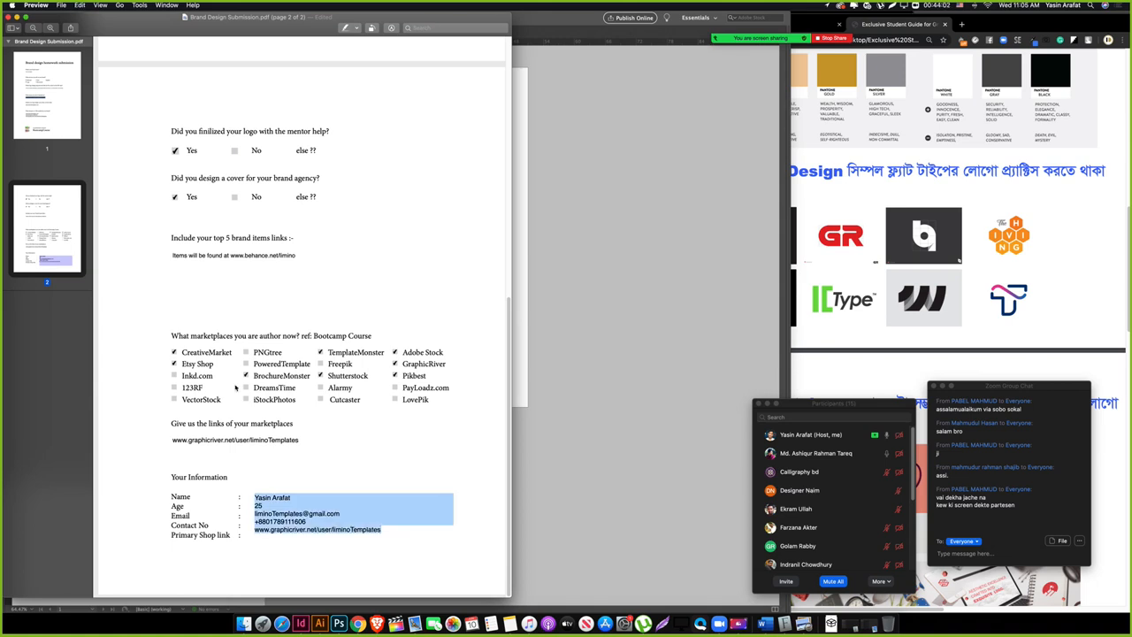
{"action": "left_click", "coordinate": [341, 531]}
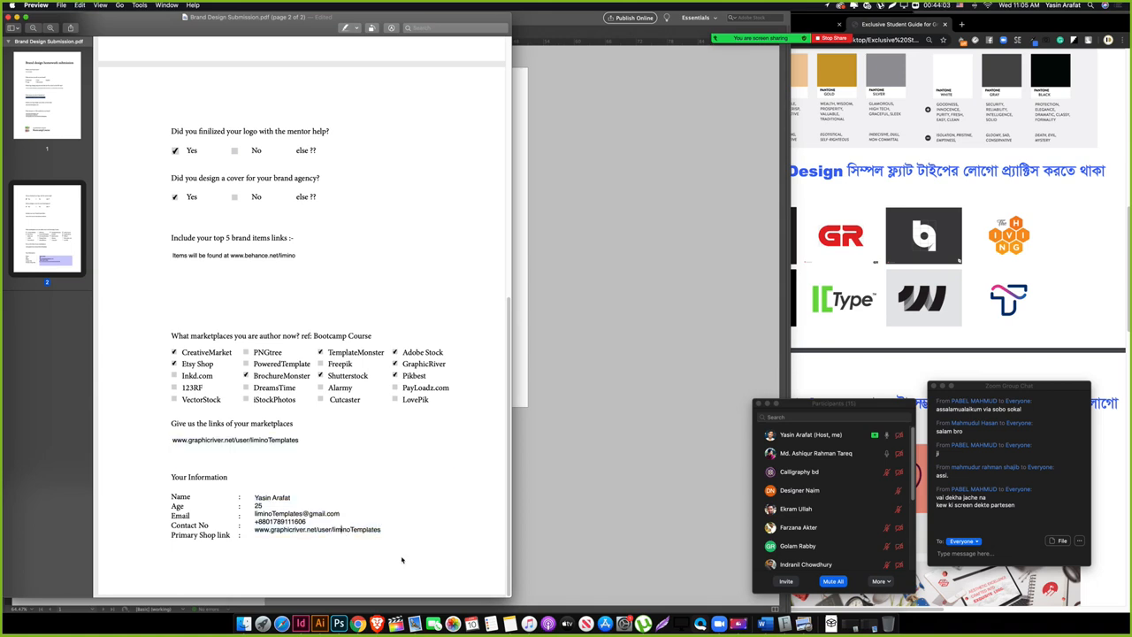
Step: Save the filled-in Brand Design Submission.pdf with File > Save and close the Preview window
{"action": "left_click", "coordinate": [69, 6]}
{"action": "mouse_move", "coordinate": [92, 99]}
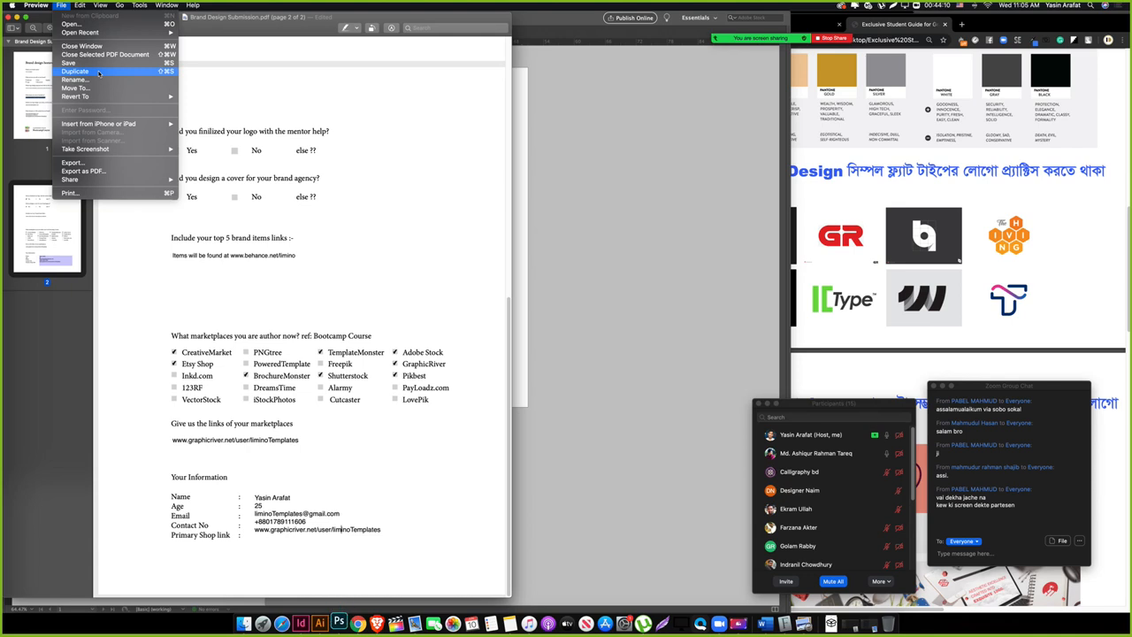
{"action": "left_click", "coordinate": [99, 66]}
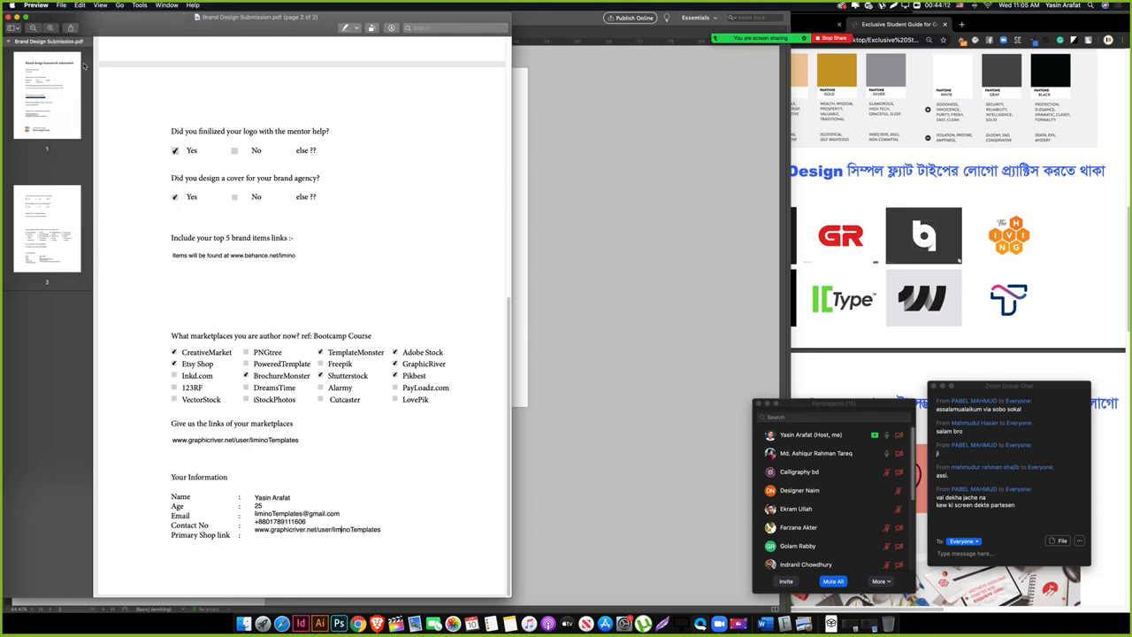
{"action": "left_click", "coordinate": [8, 17]}
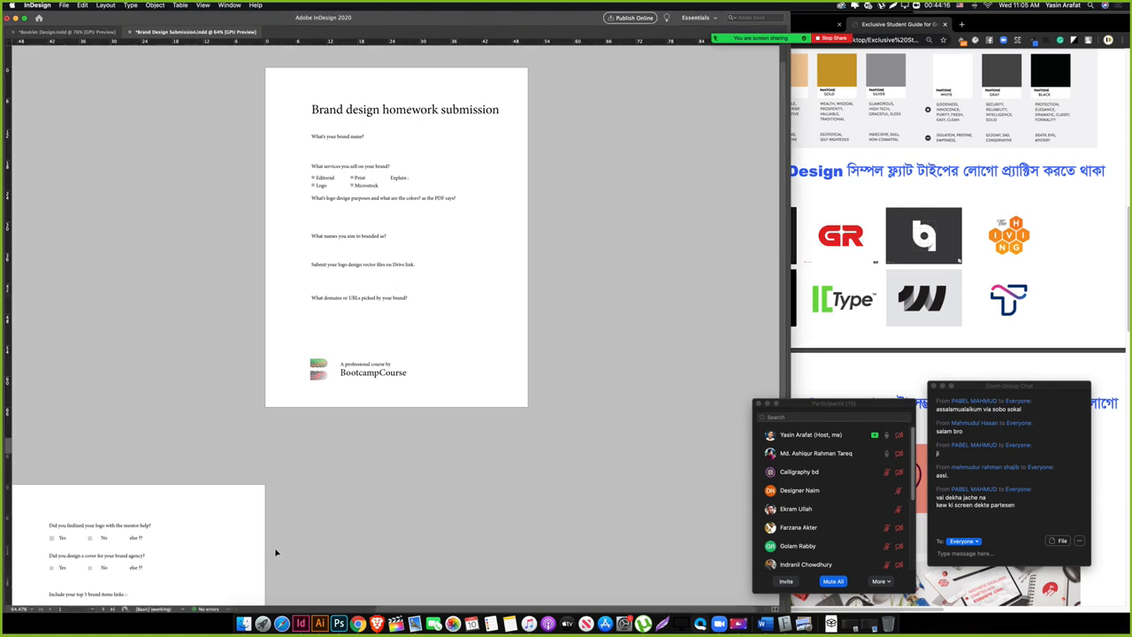
Step: Find the Brand Design Submission PDF in Creative Cloud Files and reopen it in Preview
{"action": "left_click", "coordinate": [243, 623]}
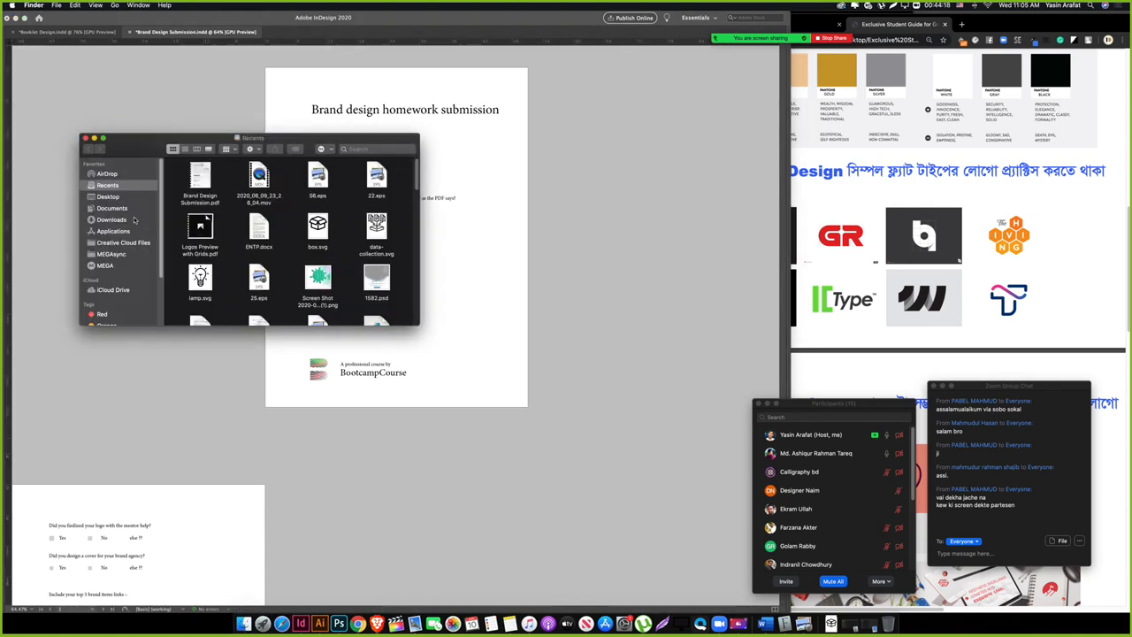
{"action": "left_click", "coordinate": [124, 242]}
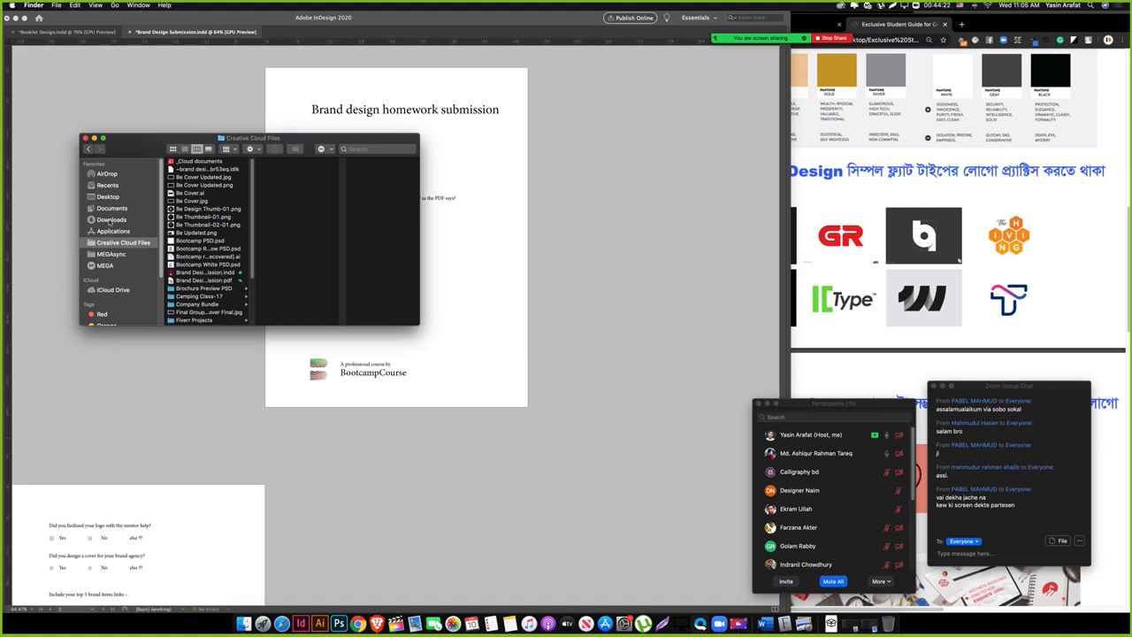
{"action": "scroll", "coordinate": [224, 299], "scroll_direction": "down", "scroll_amount": 3}
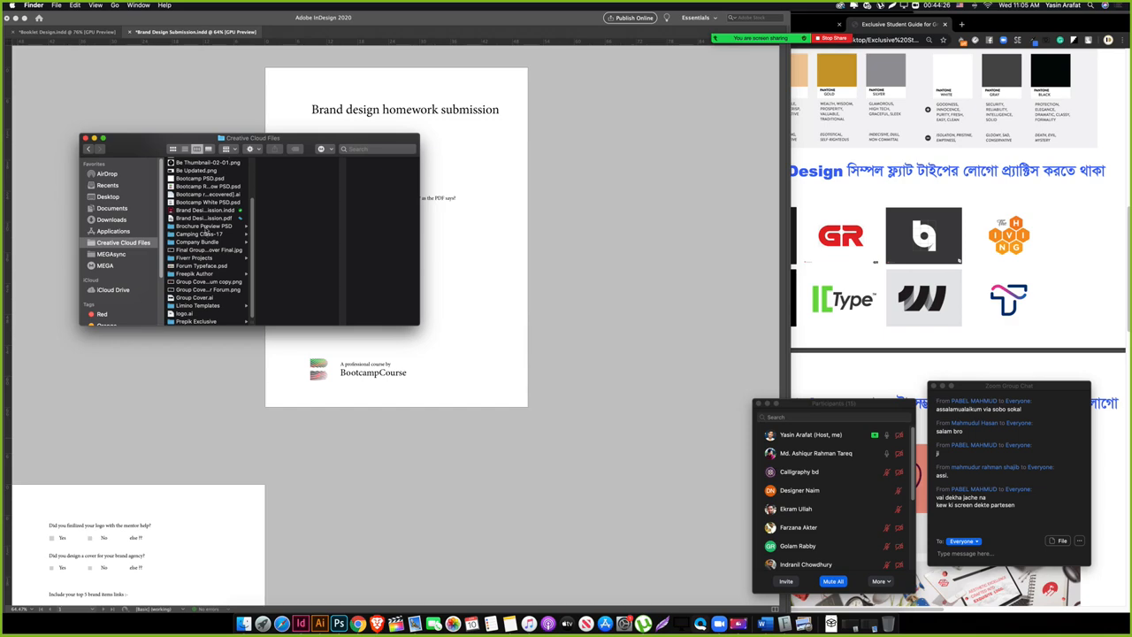
{"action": "left_click", "coordinate": [210, 218]}
{"action": "key", "text": "space"}
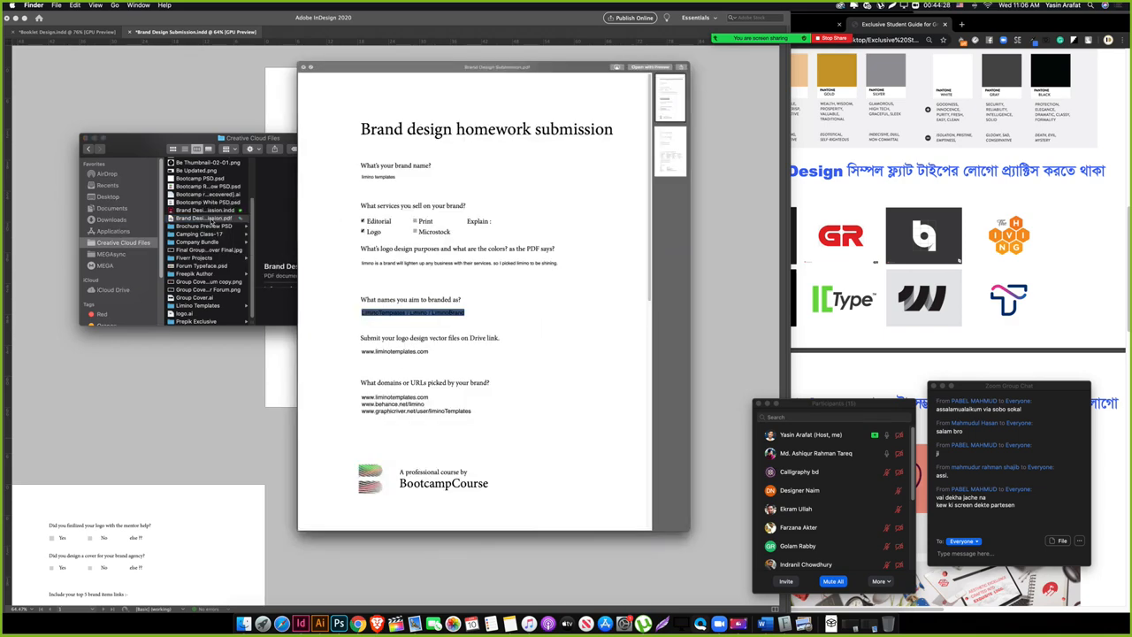
{"action": "scroll", "coordinate": [500, 463], "scroll_direction": "down", "scroll_amount": 4}
{"action": "double_click", "coordinate": [499, 461]}
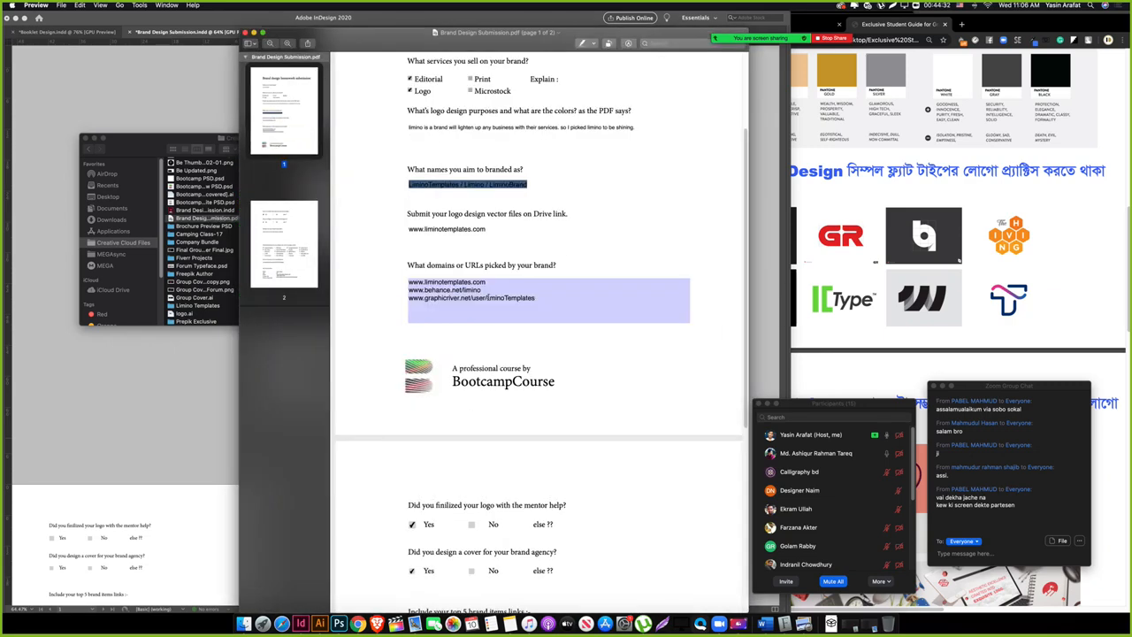
Step: Flip between pages 1 and 2, checking the names field and Editorial checkbox
{"action": "left_click", "coordinate": [277, 239]}
{"action": "left_click", "coordinate": [286, 163]}
{"action": "left_click", "coordinate": [290, 224]}
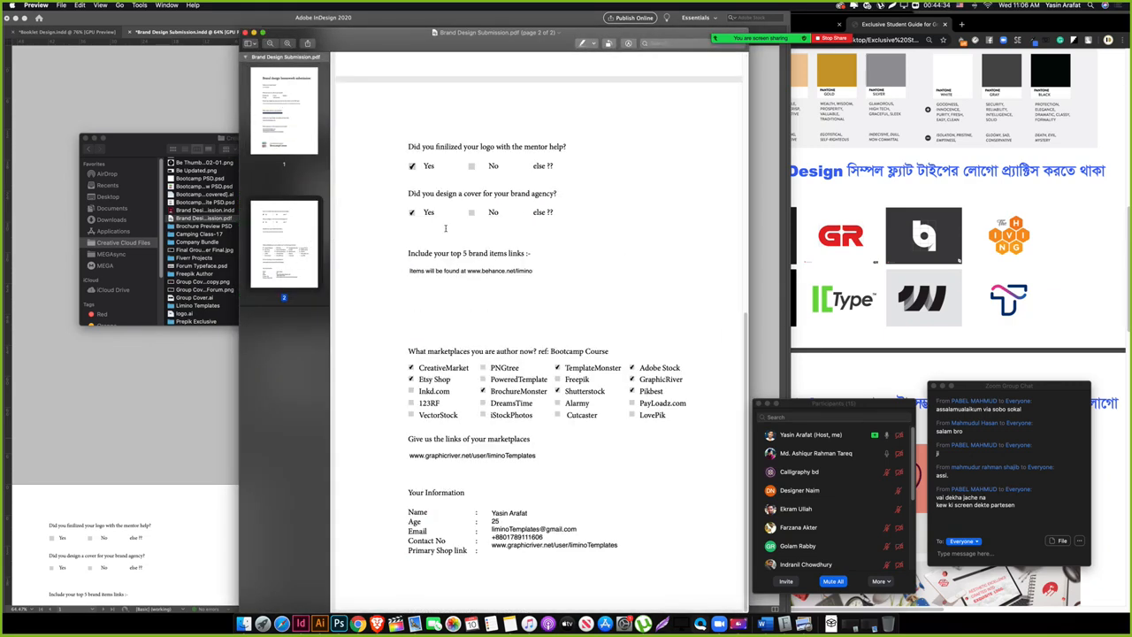
{"action": "left_click", "coordinate": [277, 134]}
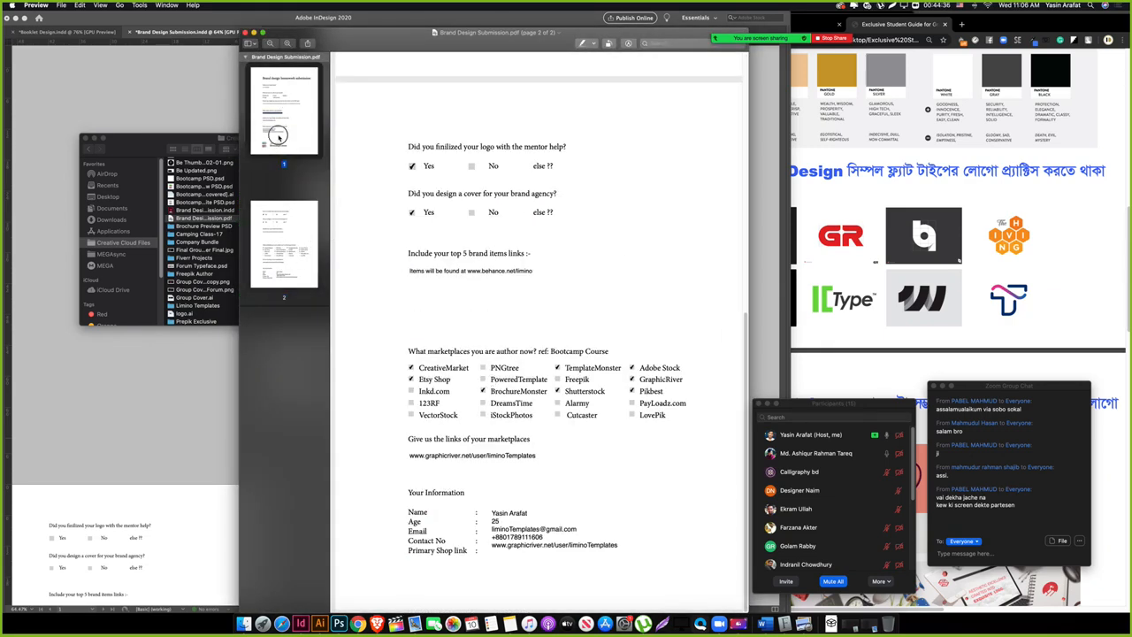
{"action": "left_click", "coordinate": [295, 252]}
{"action": "left_click", "coordinate": [288, 124]}
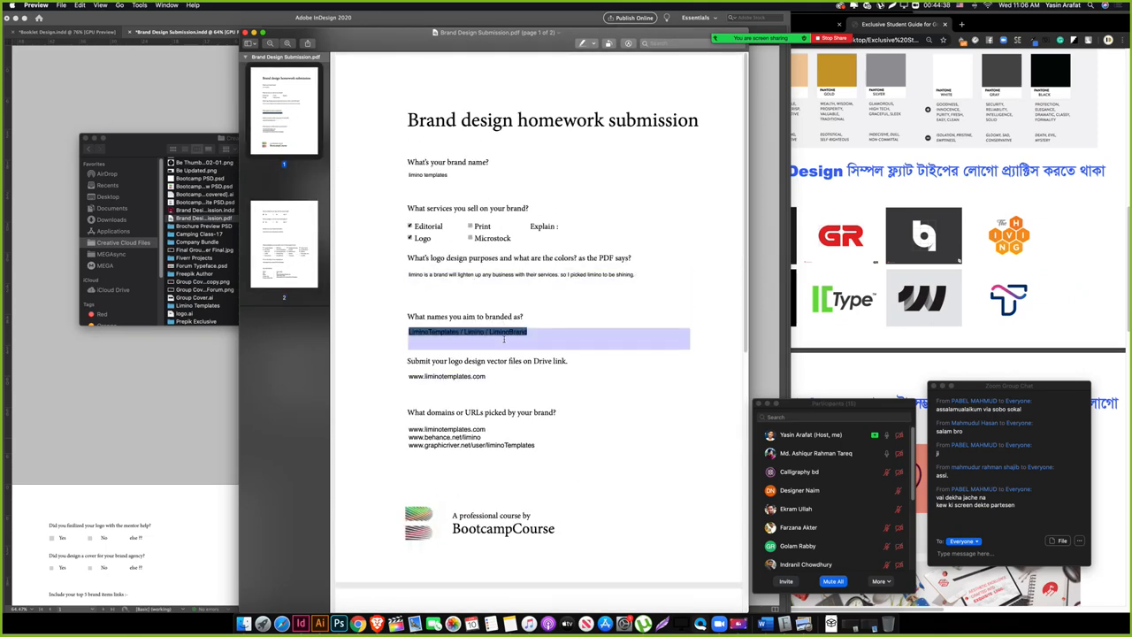
{"action": "left_click", "coordinate": [537, 337]}
{"action": "left_click", "coordinate": [557, 332]}
{"action": "triple_click", "coordinate": [557, 331]}
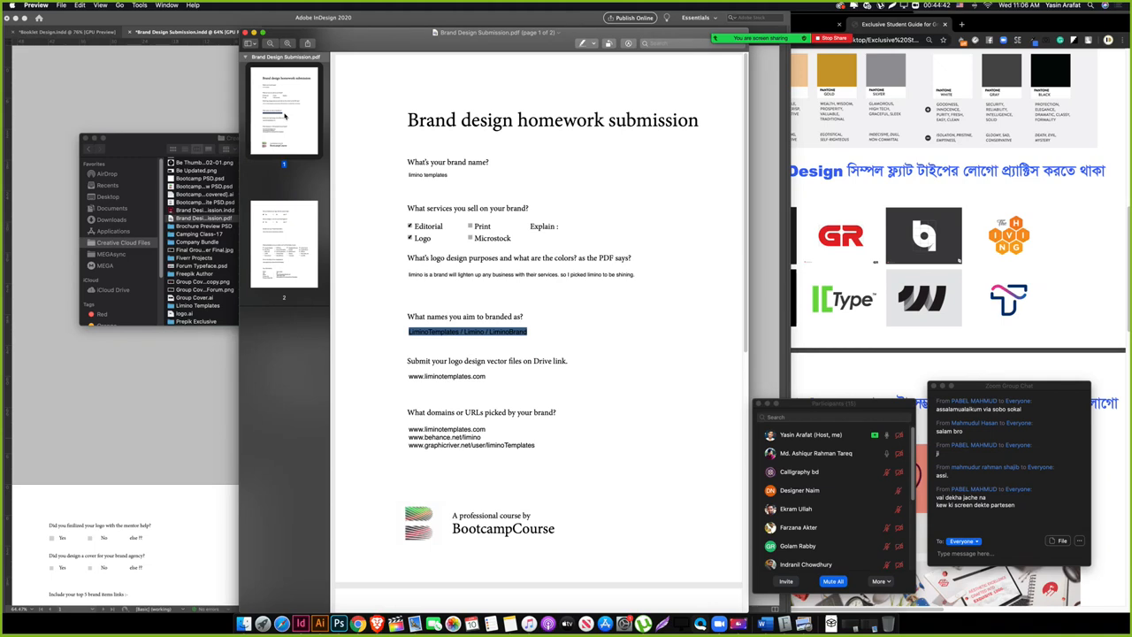
{"action": "left_click", "coordinate": [474, 332]}
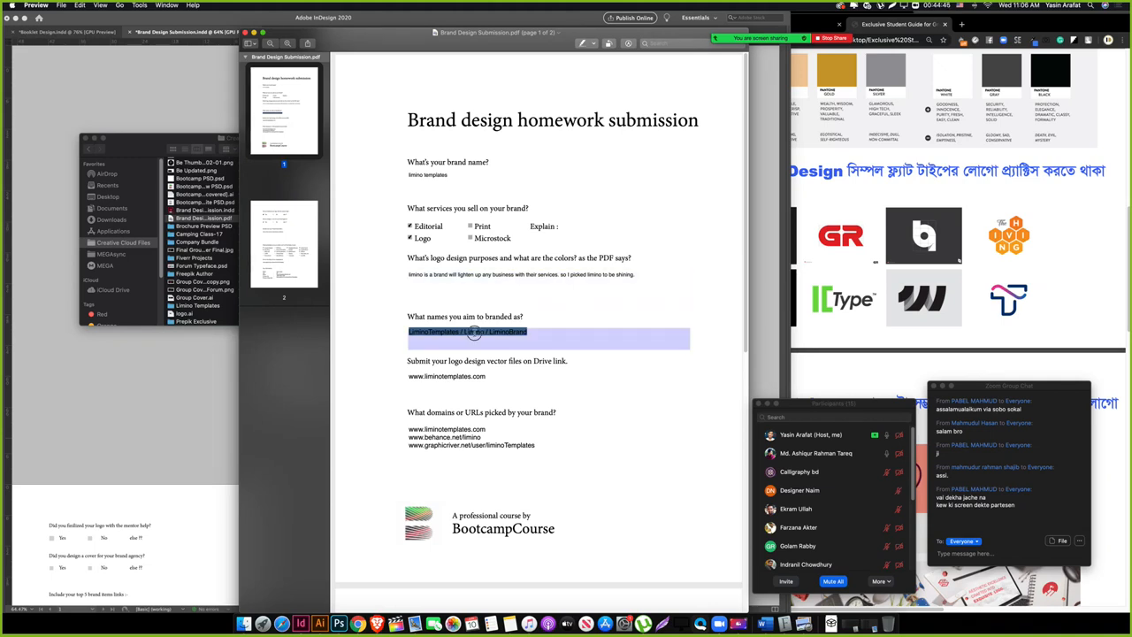
{"action": "left_click", "coordinate": [409, 227]}
{"action": "key", "text": "super+a"}
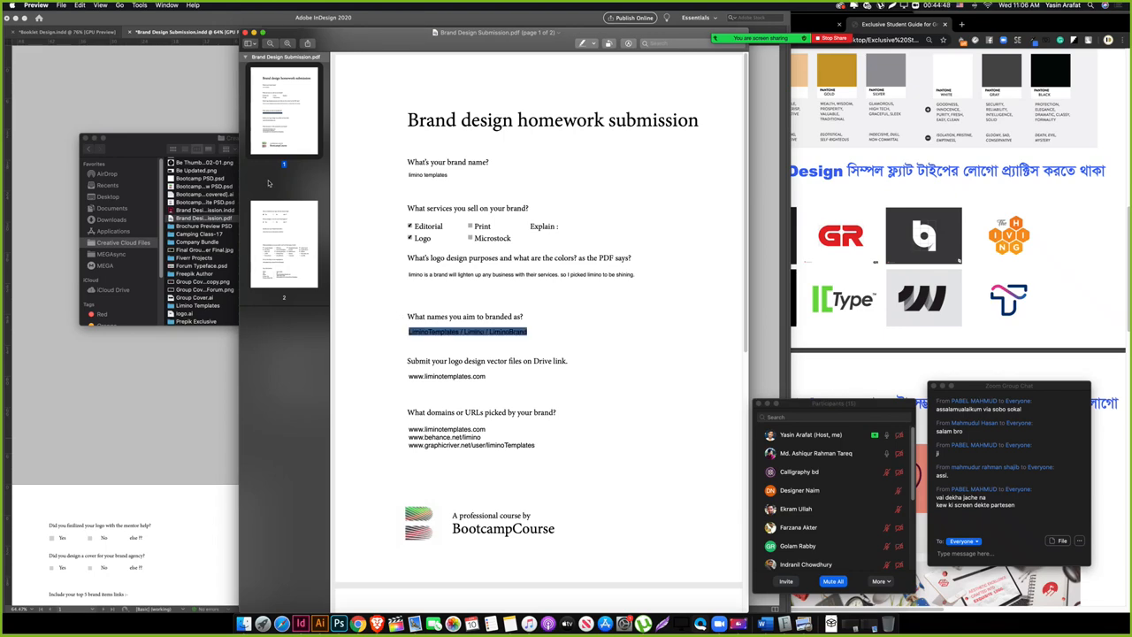
{"action": "left_click", "coordinate": [293, 228]}
{"action": "left_click", "coordinate": [291, 241]}
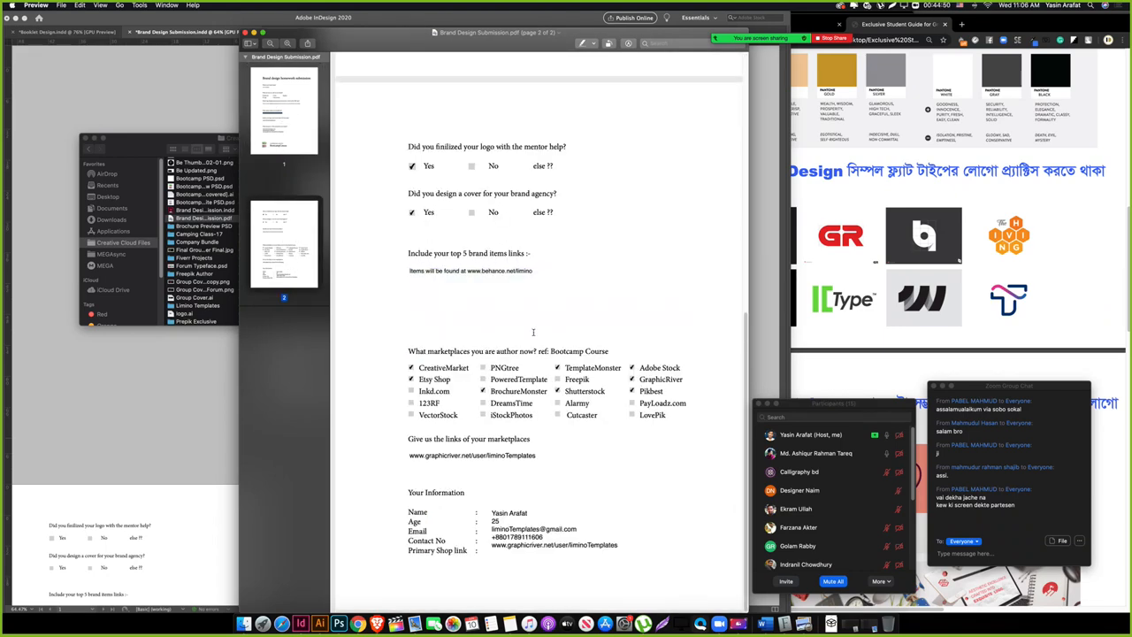
Step: Check the brand items and brand names fields, compare with the course guide, then close the PDF
{"action": "left_click", "coordinate": [475, 326]}
{"action": "scroll", "coordinate": [478, 327], "scroll_direction": "up", "scroll_amount": 8}
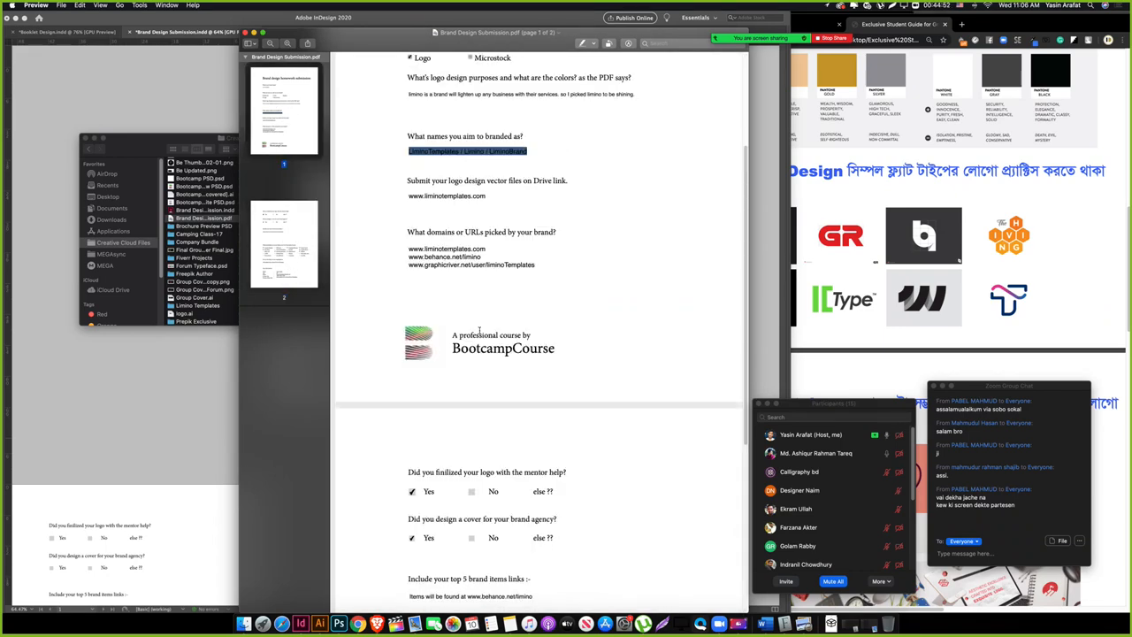
{"action": "scroll", "coordinate": [593, 493], "scroll_direction": "up", "scroll_amount": 2}
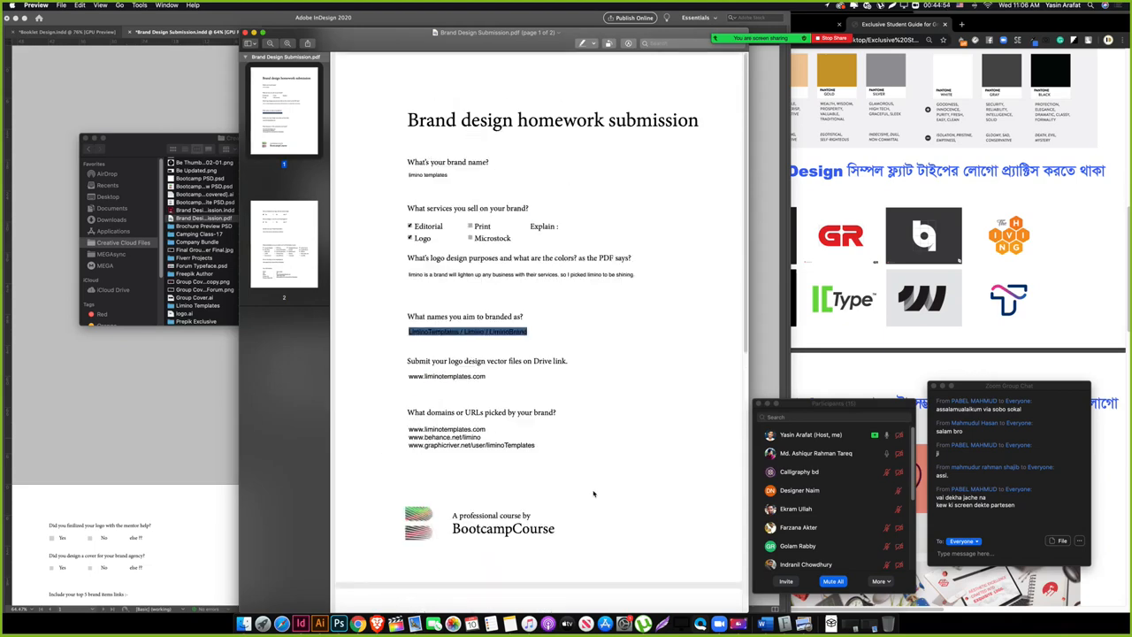
{"action": "scroll", "coordinate": [593, 494], "scroll_direction": "down", "scroll_amount": 10}
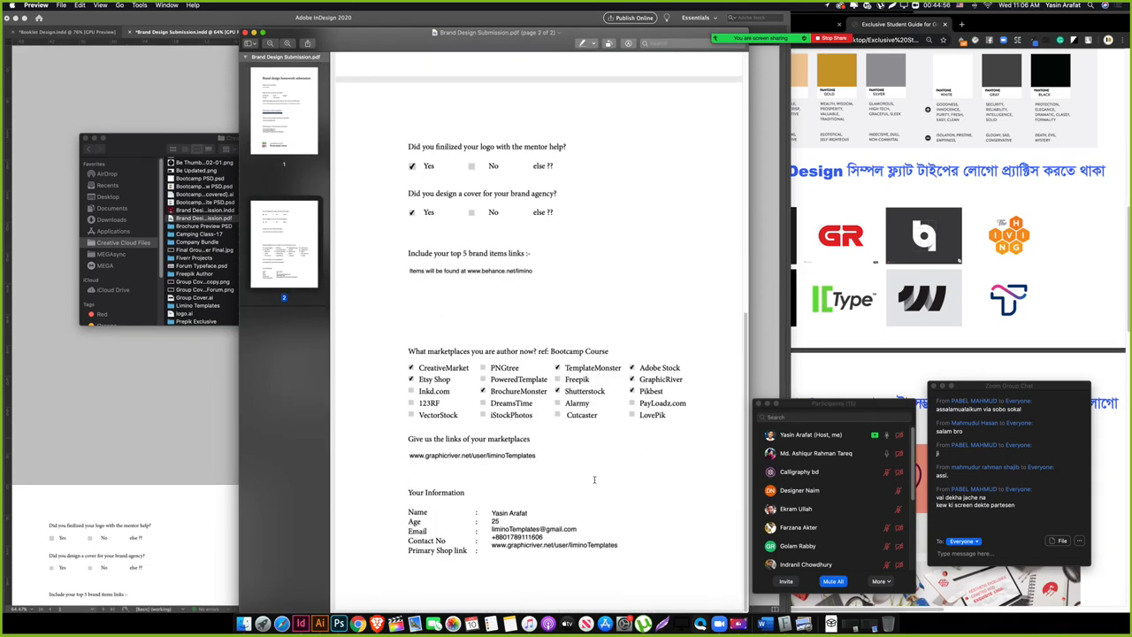
{"action": "scroll", "coordinate": [594, 479], "scroll_direction": "up", "scroll_amount": 4}
{"action": "scroll", "coordinate": [594, 480], "scroll_direction": "up", "scroll_amount": 10}
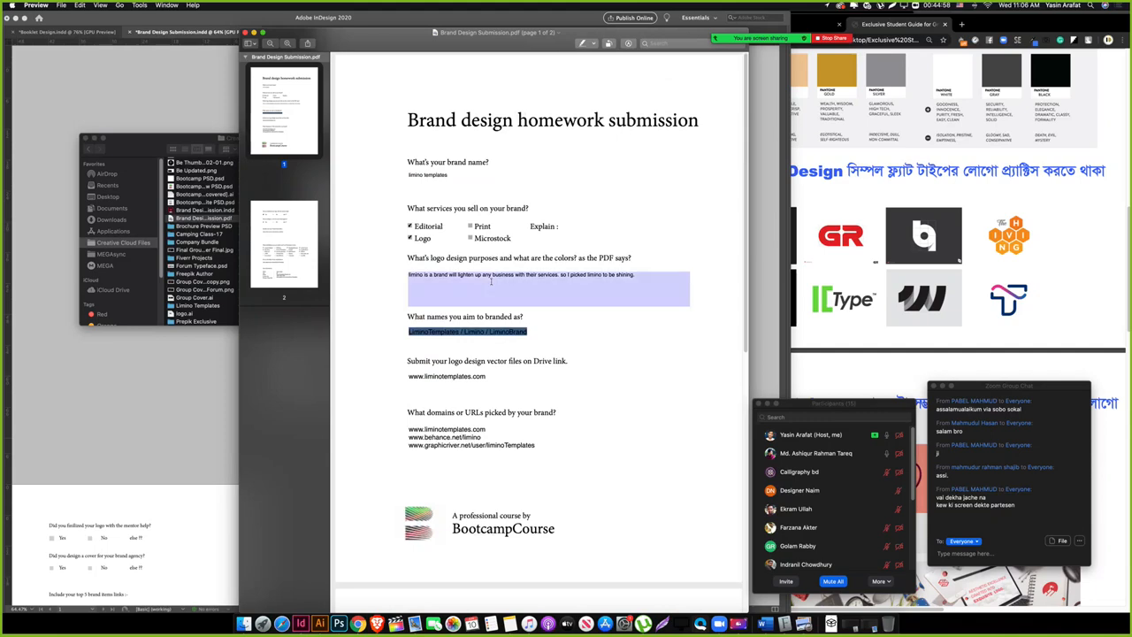
{"action": "triple_click", "coordinate": [458, 331]}
{"action": "left_click", "coordinate": [457, 329]}
{"action": "left_click", "coordinate": [1021, 272]}
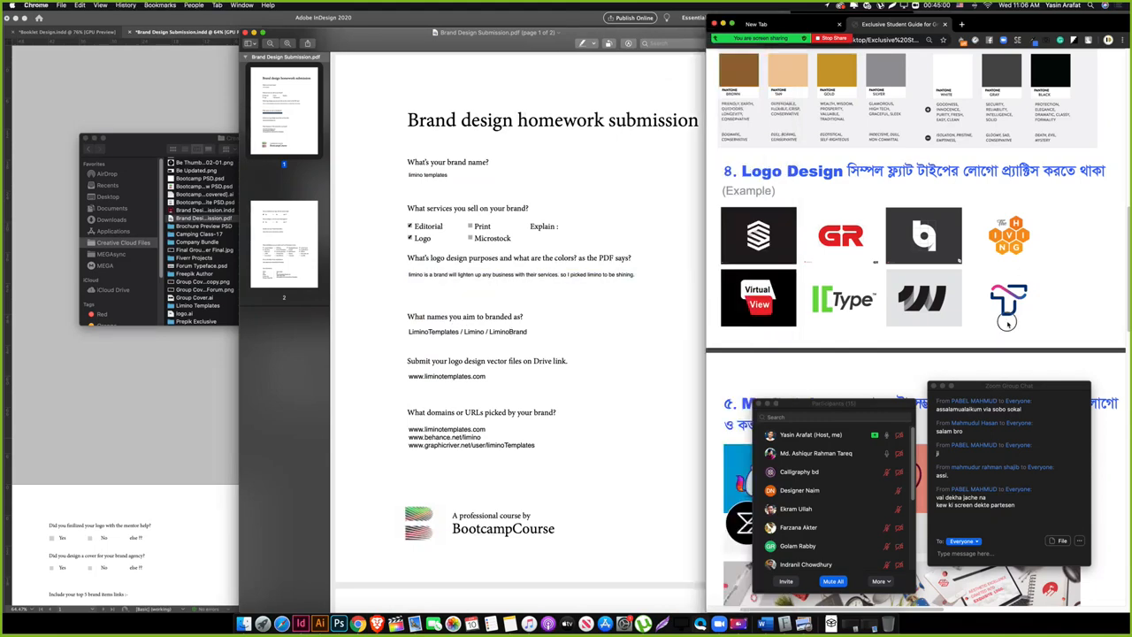
{"action": "scroll", "coordinate": [1017, 265], "scroll_direction": "up", "scroll_amount": 10}
{"action": "scroll", "coordinate": [924, 237], "scroll_direction": "down", "scroll_amount": 5}
{"action": "scroll", "coordinate": [924, 237], "scroll_direction": "down", "scroll_amount": 5}
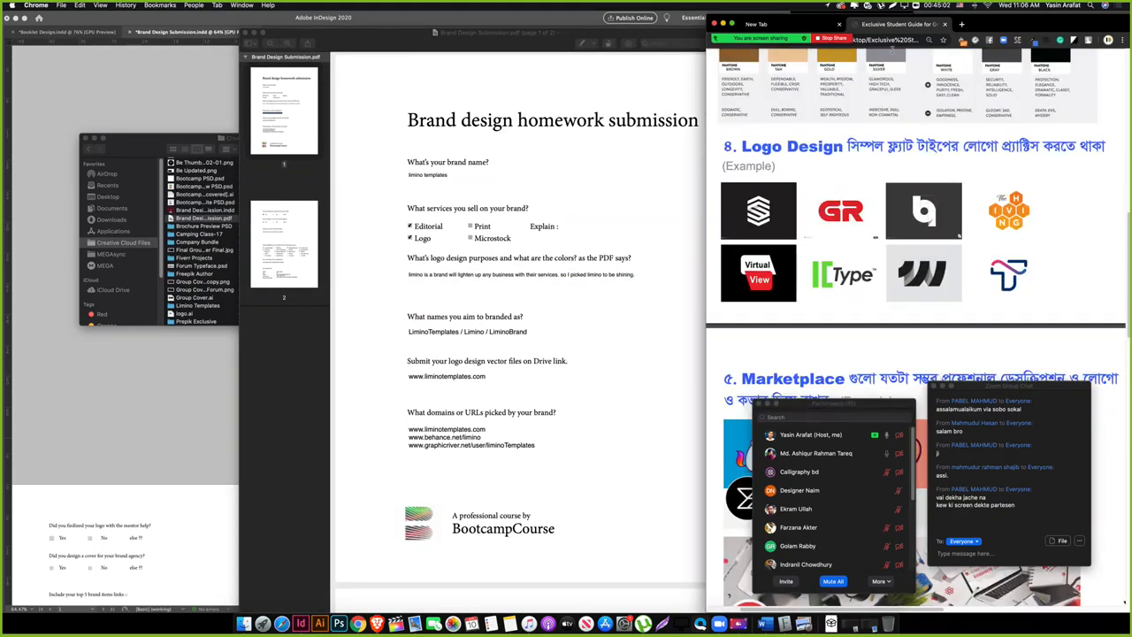
{"action": "left_click", "coordinate": [456, 181]}
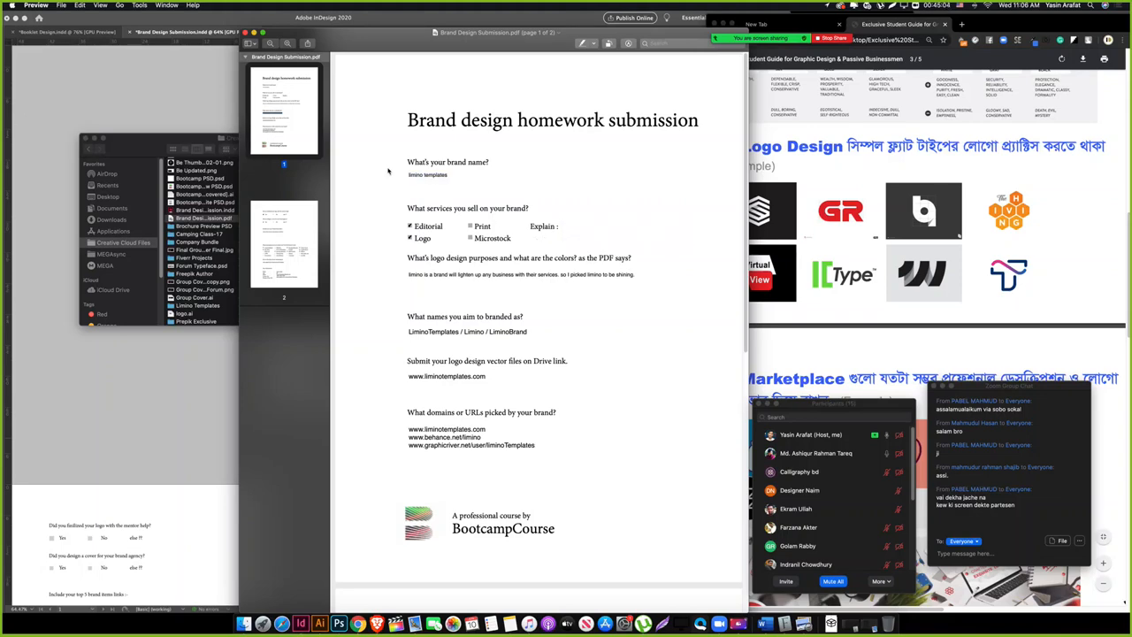
{"action": "left_click", "coordinate": [283, 271]}
{"action": "left_click", "coordinate": [280, 107]}
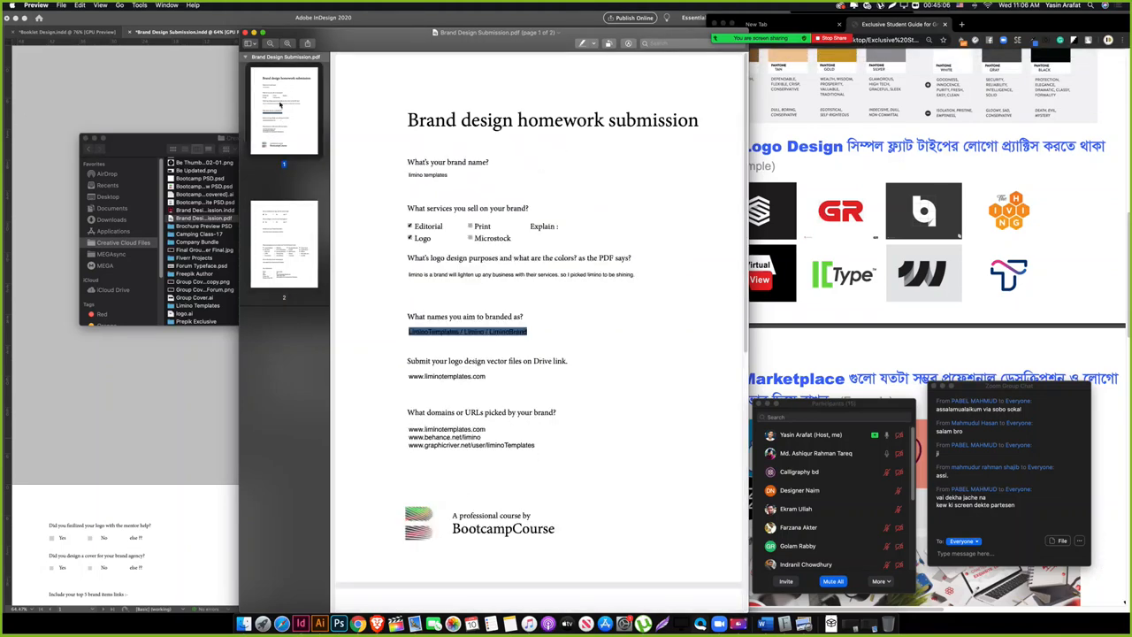
{"action": "left_click", "coordinate": [245, 33]}
Step: Zoom in on page 1 and nudge the 'Brand design homework submission' title frame up slightly
{"action": "left_click", "coordinate": [185, 80]}
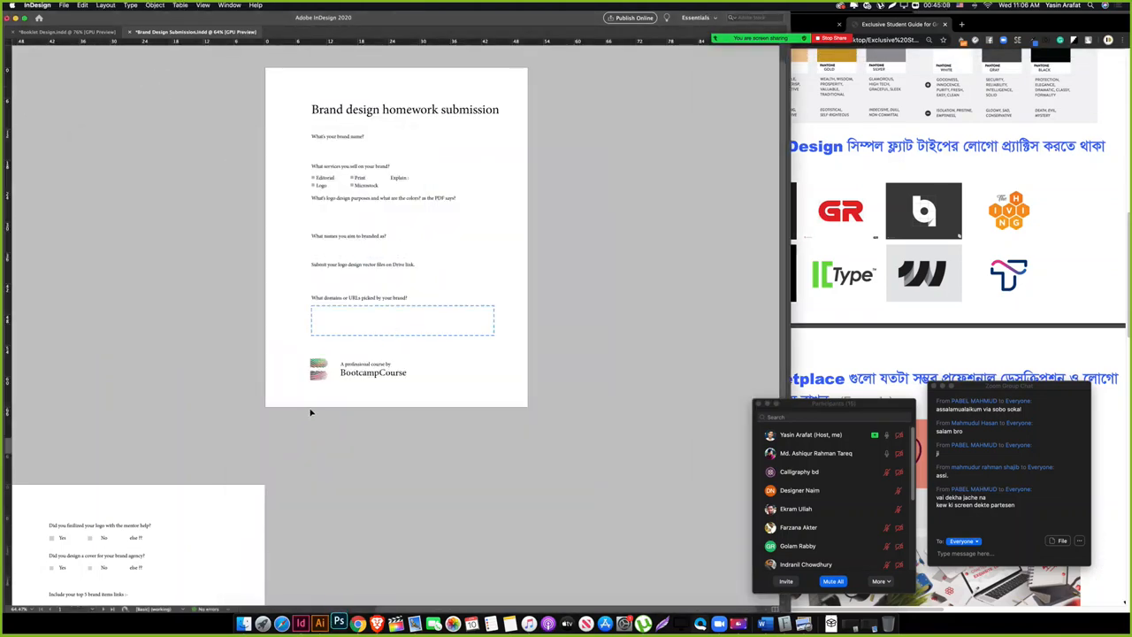
{"action": "left_click_drag", "start_coordinate": [317, 346], "coordinate": [359, 363]}
{"action": "left_click_drag", "start_coordinate": [329, 275], "coordinate": [322, 451]}
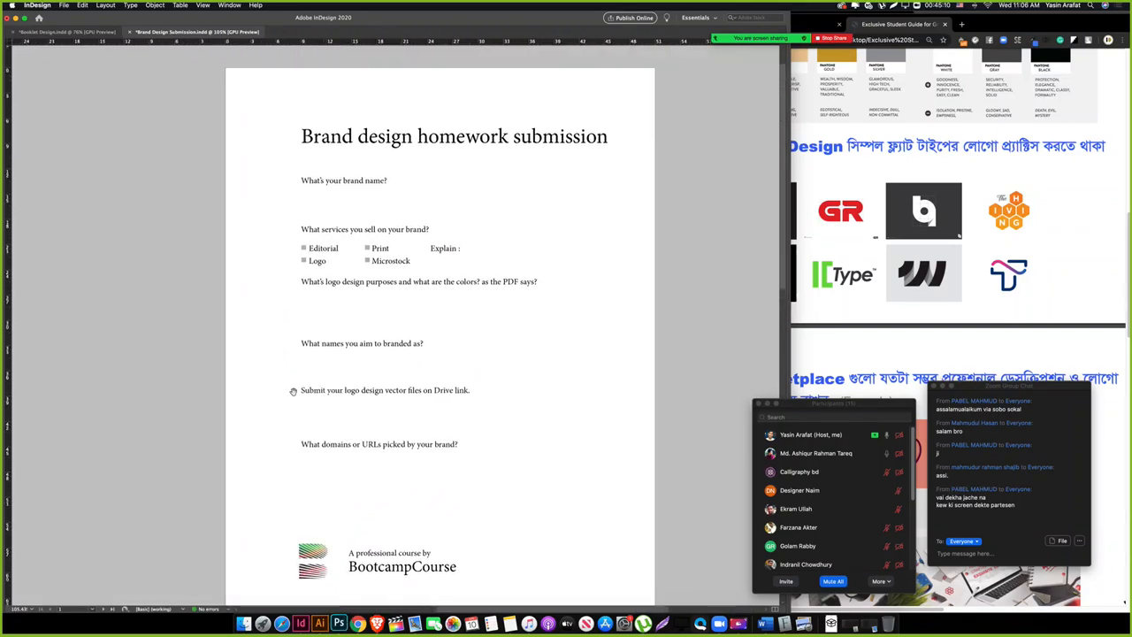
{"action": "mouse_move", "coordinate": [363, 411]}
{"action": "left_mouse_down"}
{"action": "mouse_move", "coordinate": [510, 273]}
{"action": "mouse_move", "coordinate": [376, 428]}
{"action": "left_mouse_up"}
{"action": "left_click_drag", "start_coordinate": [525, 198], "coordinate": [474, 213]}
{"action": "left_click", "coordinate": [645, 205]}
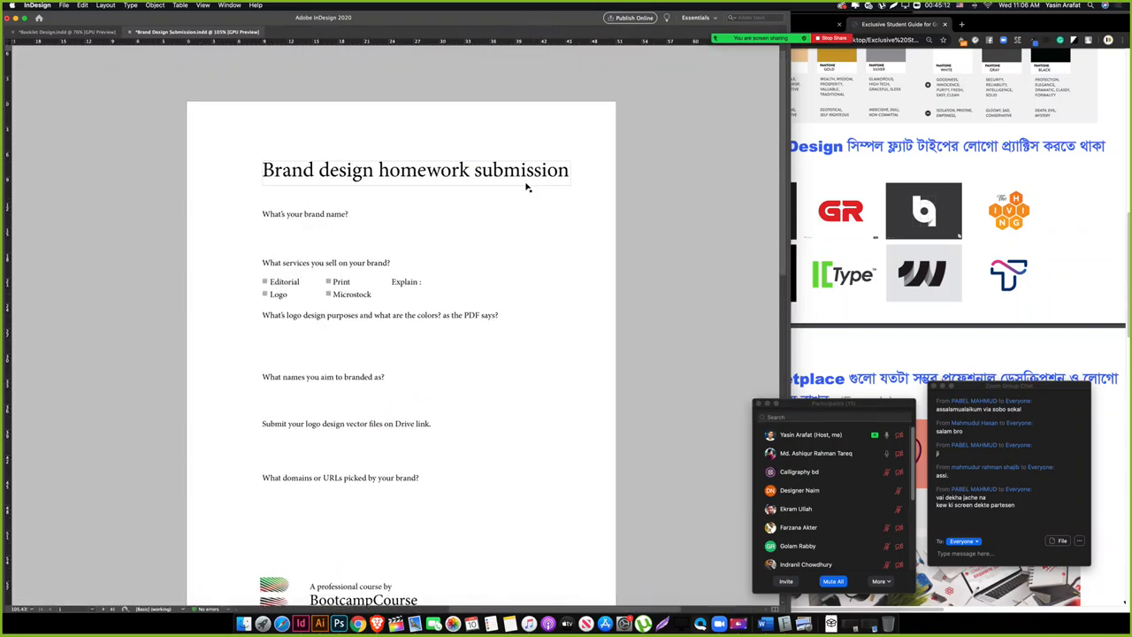
{"action": "left_click", "coordinate": [478, 181]}
{"action": "left_click", "coordinate": [682, 228]}
{"action": "left_click_drag", "start_coordinate": [344, 174], "coordinate": [344, 161]}
{"action": "key", "text": "super+z"}
{"action": "left_click", "coordinate": [622, 229]}
{"action": "left_click_drag", "start_coordinate": [431, 179], "coordinate": [430, 163]}
Step: Draw a short horizontal rule under the title, return to normal view, and save
{"action": "left_click", "coordinate": [484, 220]}
{"action": "left_click", "coordinate": [305, 194]}
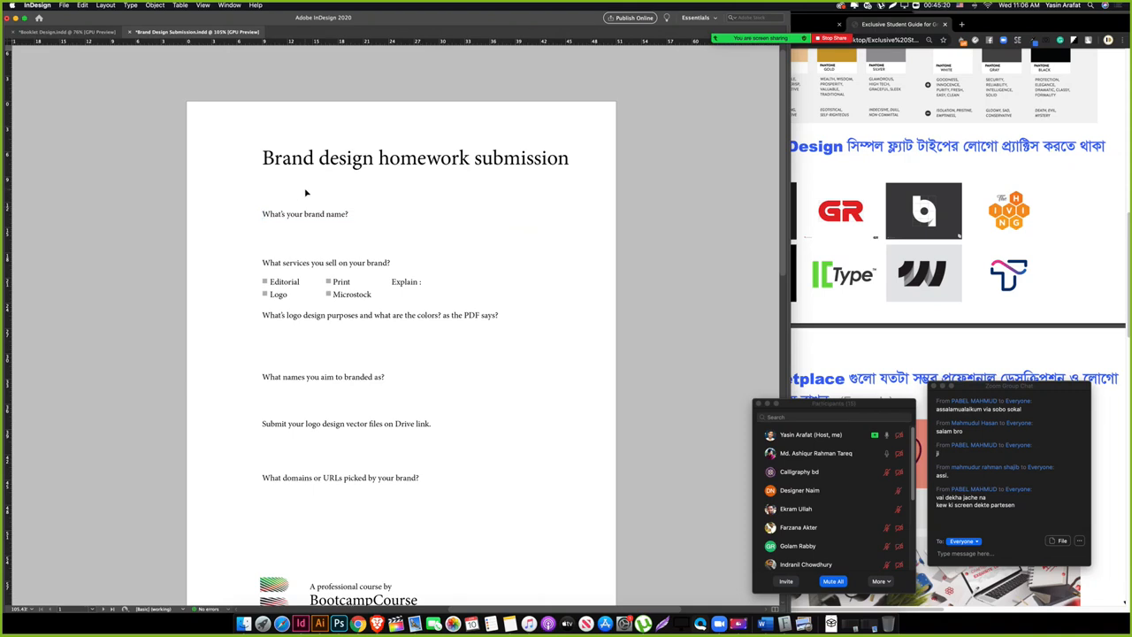
{"action": "left_click_drag", "start_coordinate": [262, 180], "coordinate": [352, 194]}
{"action": "left_click_drag", "start_coordinate": [478, 265], "coordinate": [253, 392]}
{"action": "left_click_drag", "start_coordinate": [257, 450], "coordinate": [359, 196]}
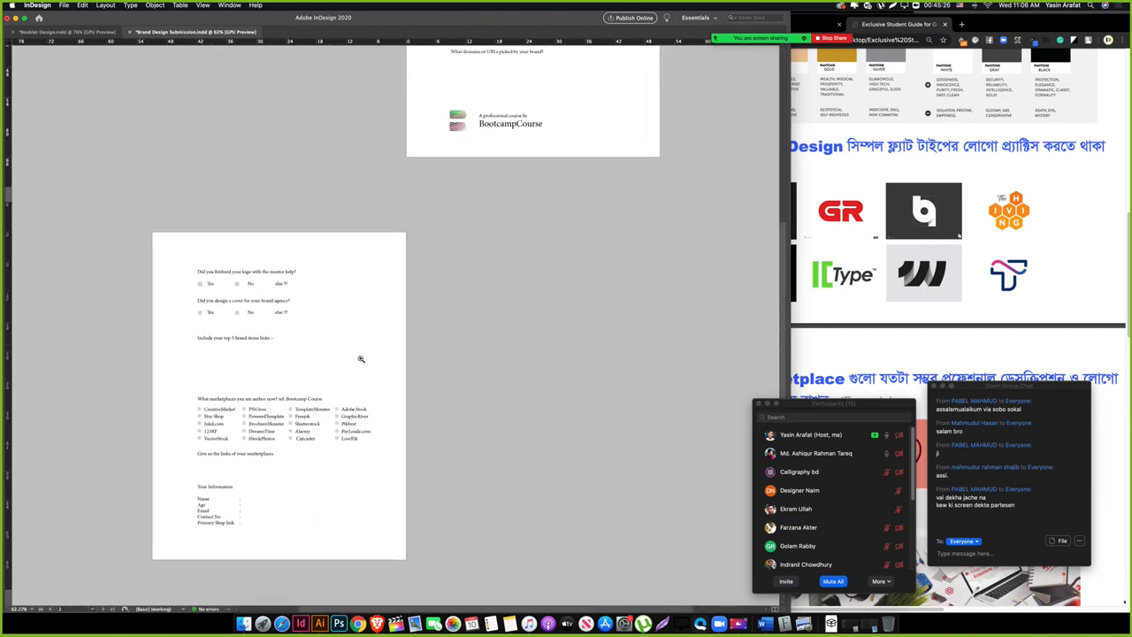
{"action": "key", "text": "w"}
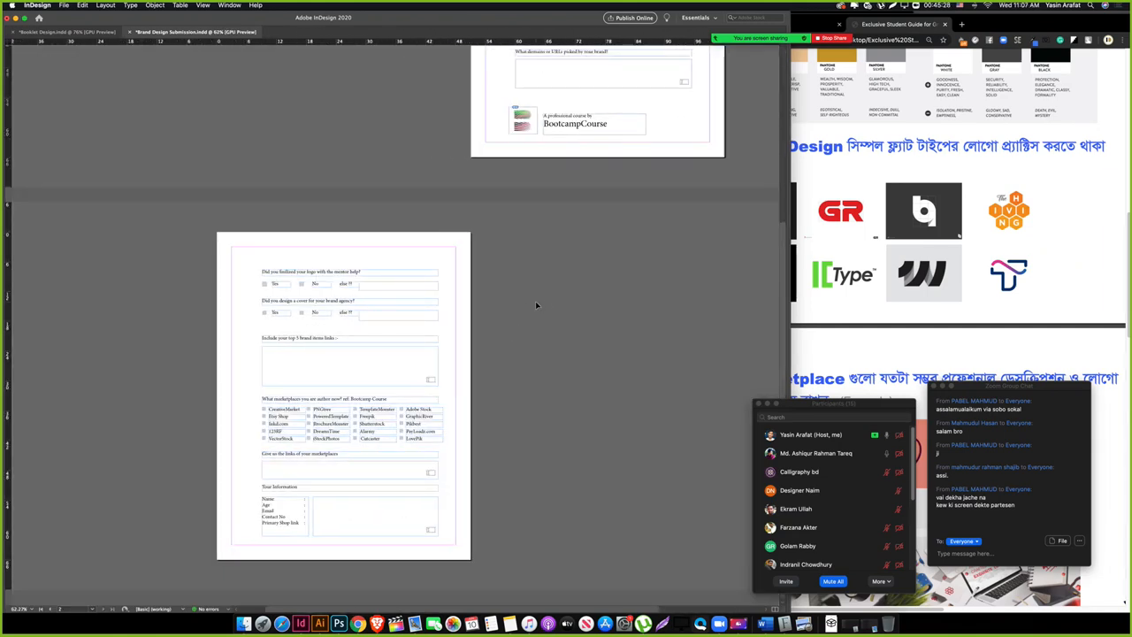
{"action": "key", "text": "super+s"}
Step: Export the document as 'Bootcamp Brand Design Submission' by prefixing the file name with 'Bootcamp '
{"action": "left_click", "coordinate": [64, 10]}
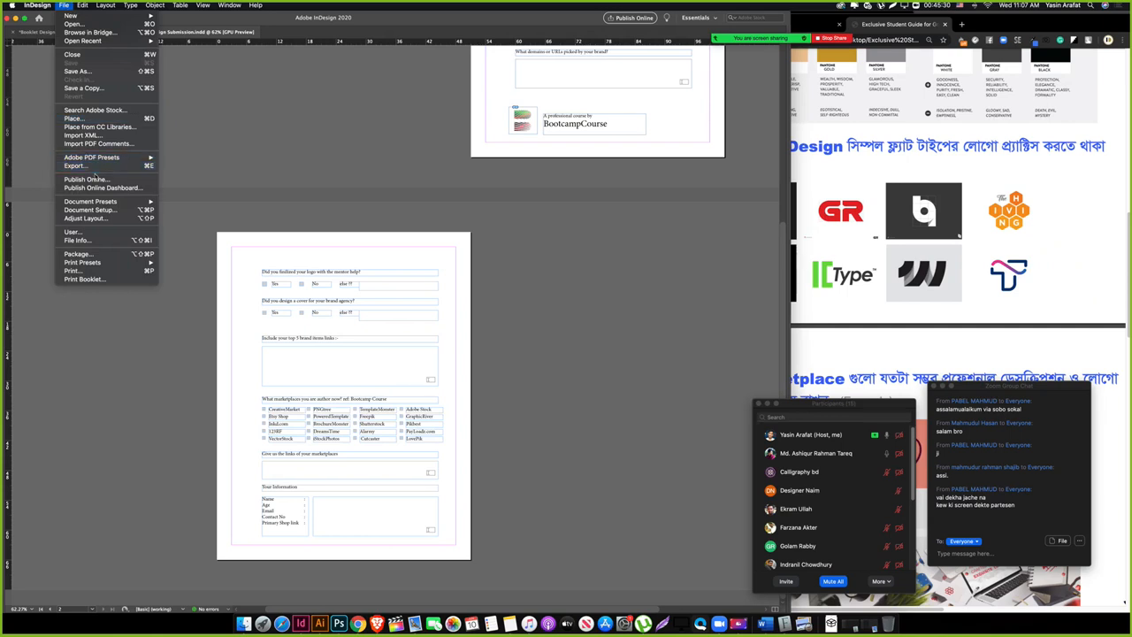
{"action": "left_click", "coordinate": [150, 167]}
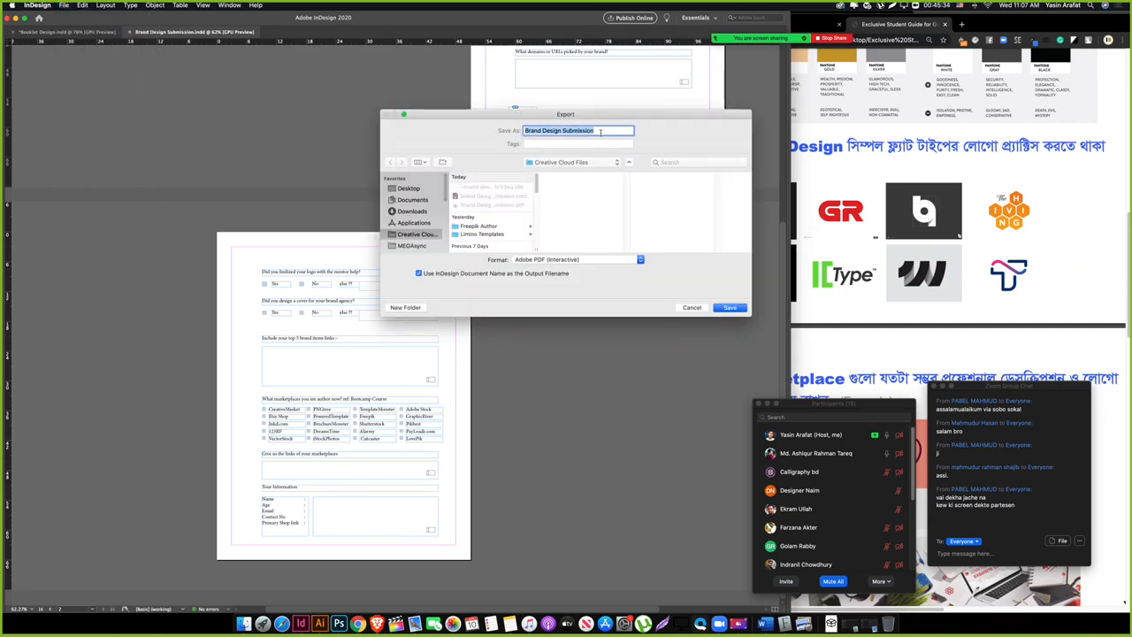
{"action": "left_click", "coordinate": [526, 131]}
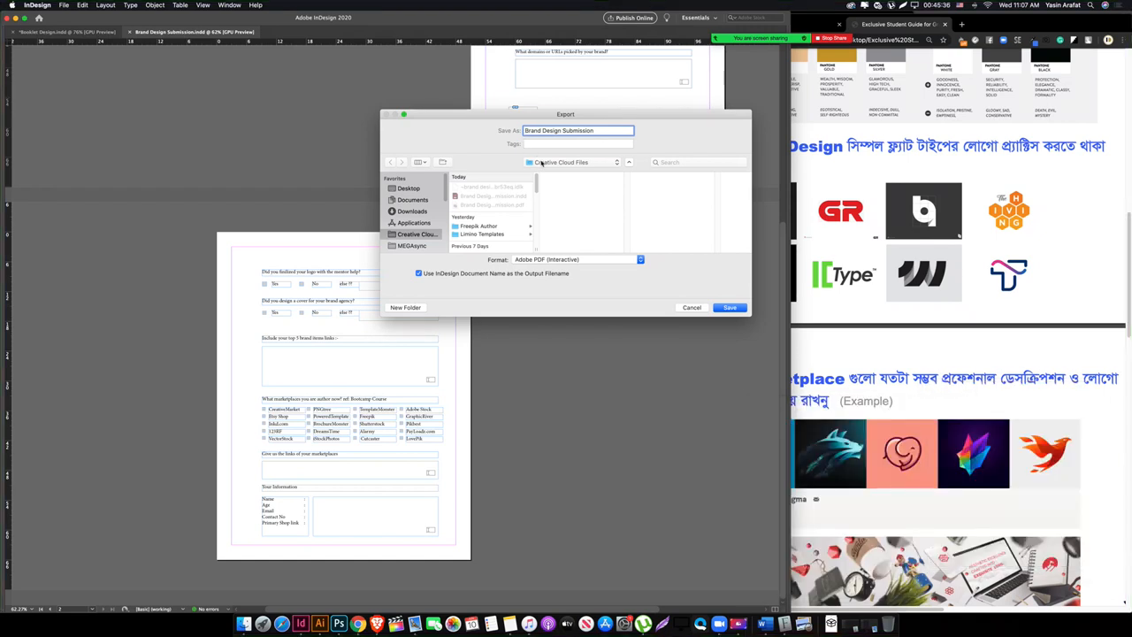
{"action": "type", "text": "Bootcam"}
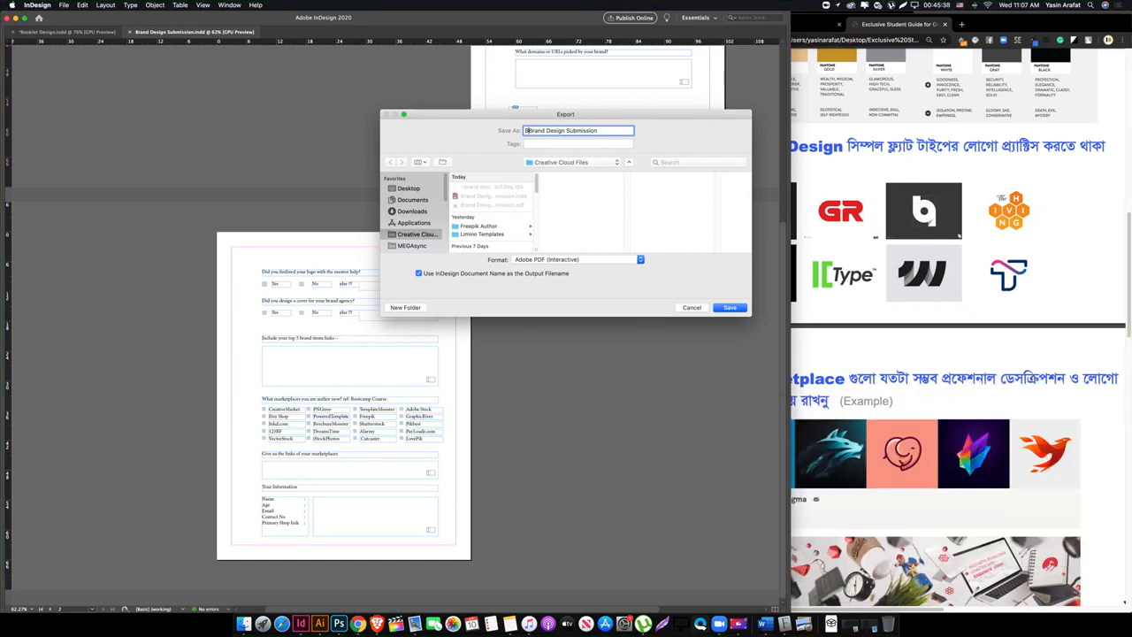
{"action": "type", "text": "p"}
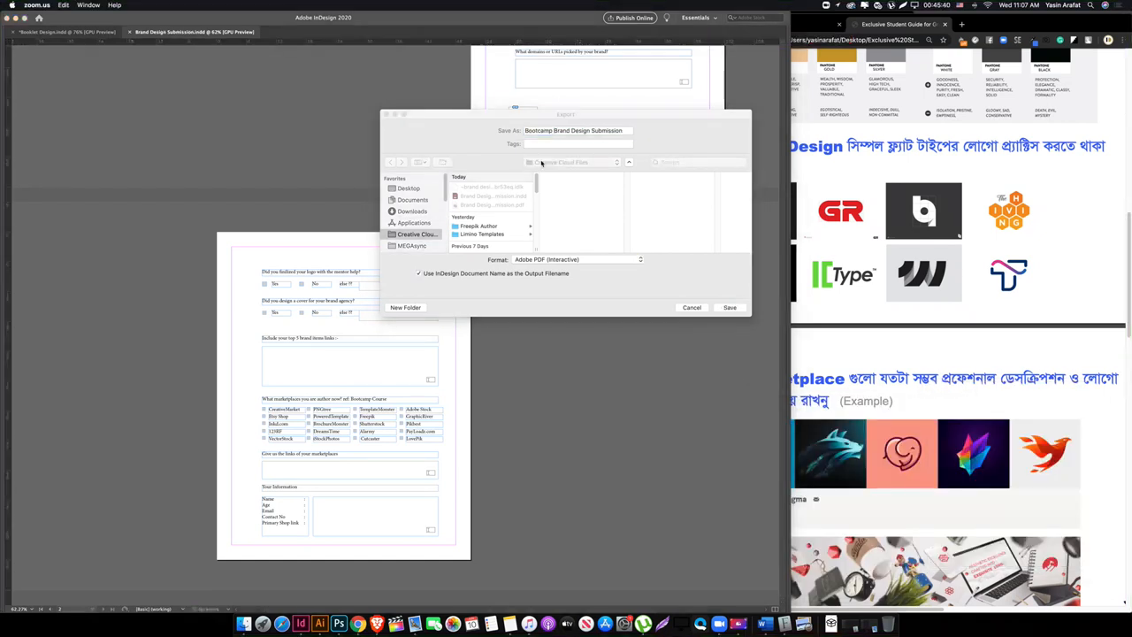
{"action": "left_click", "coordinate": [729, 307]}
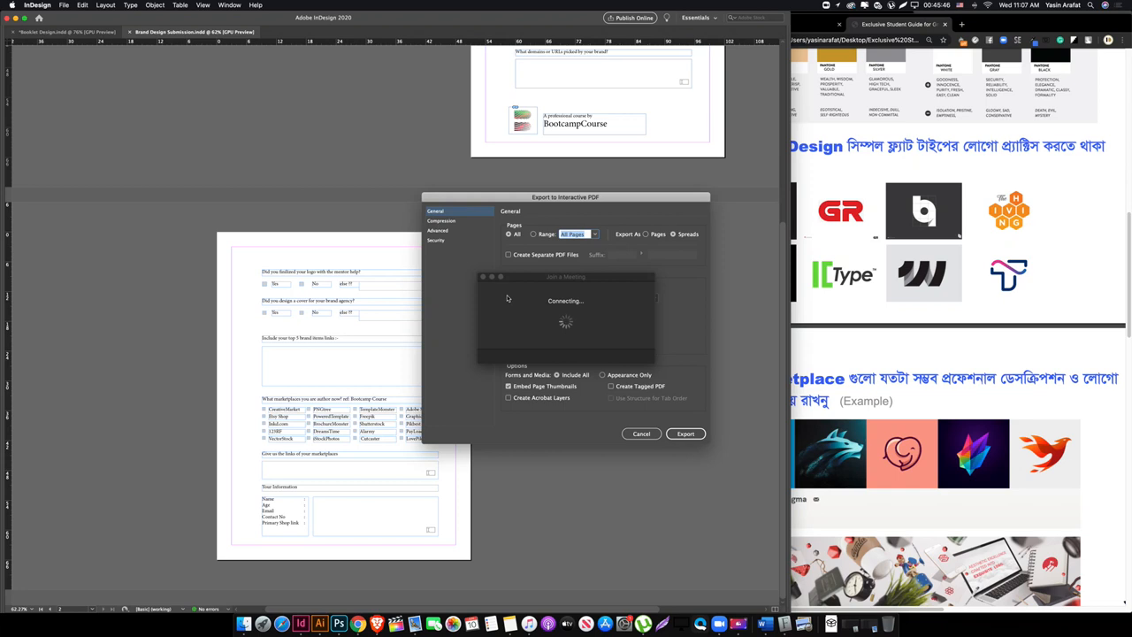
Step: Set the interactive PDF image resolution to 144 ppi, export, and accept the warning
{"action": "left_click", "coordinate": [531, 284]}
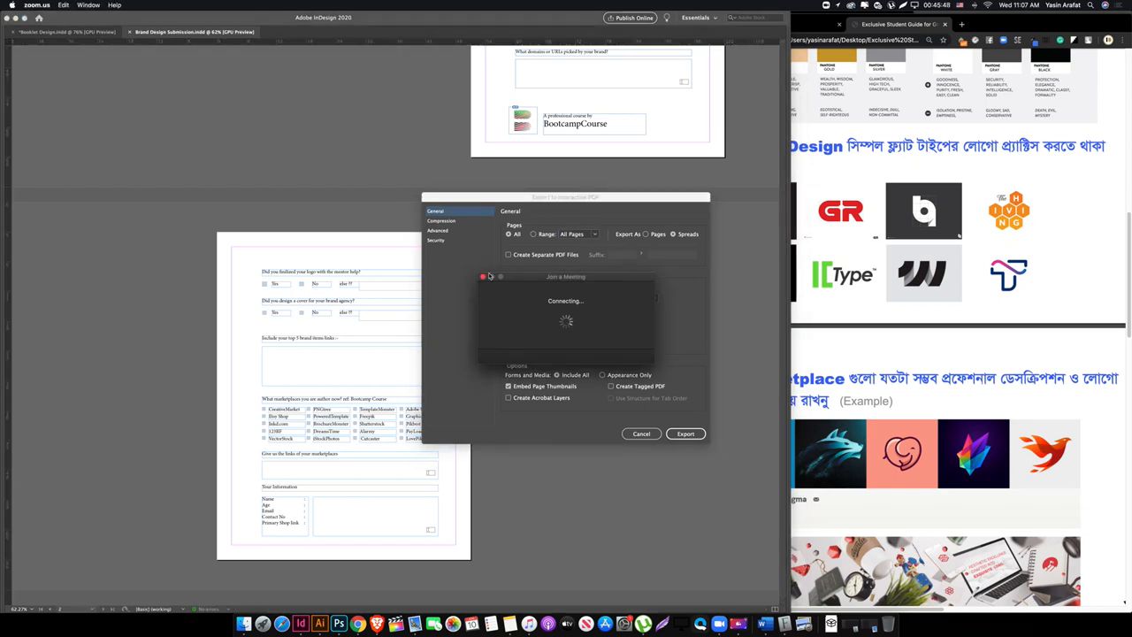
{"action": "left_click", "coordinate": [441, 221]}
{"action": "left_click", "coordinate": [441, 220]}
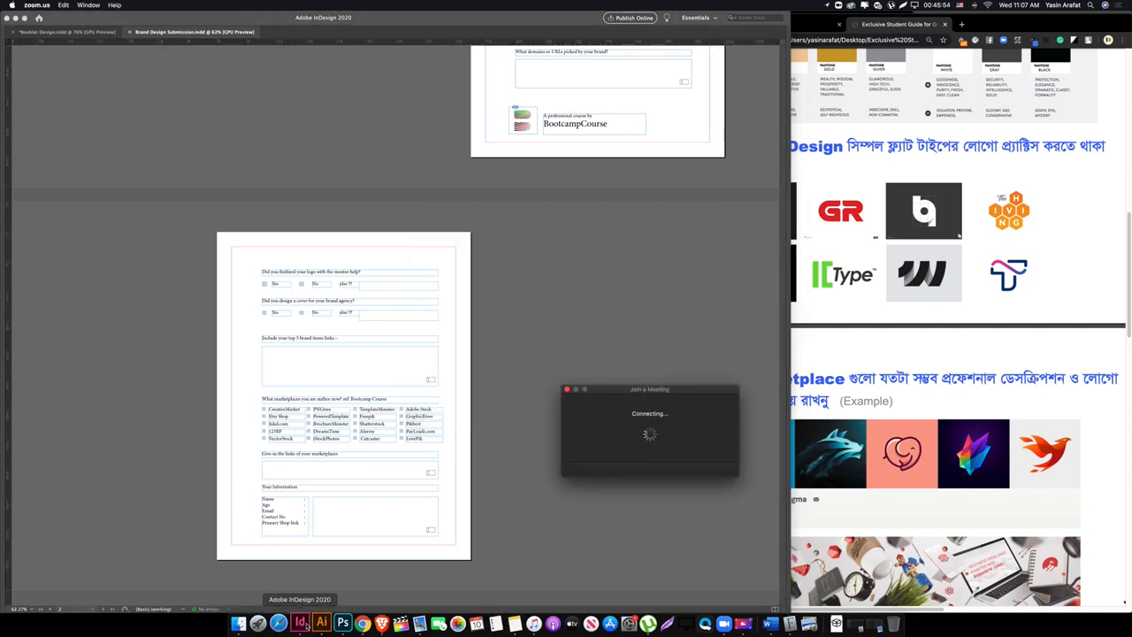
{"action": "left_click", "coordinate": [300, 624]}
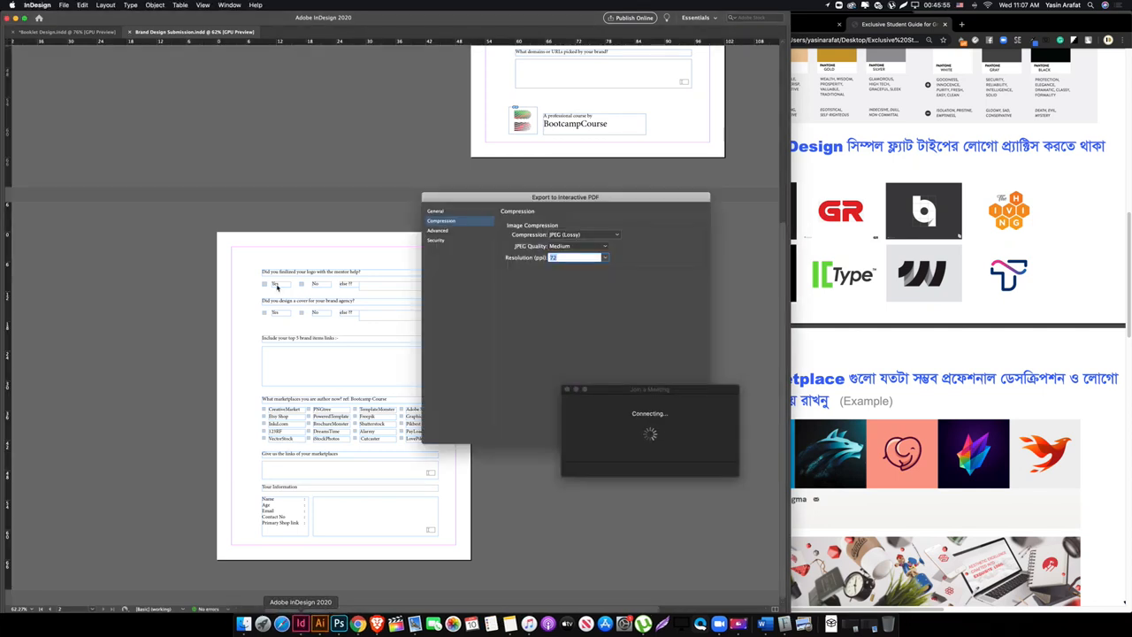
{"action": "left_click", "coordinate": [605, 257]}
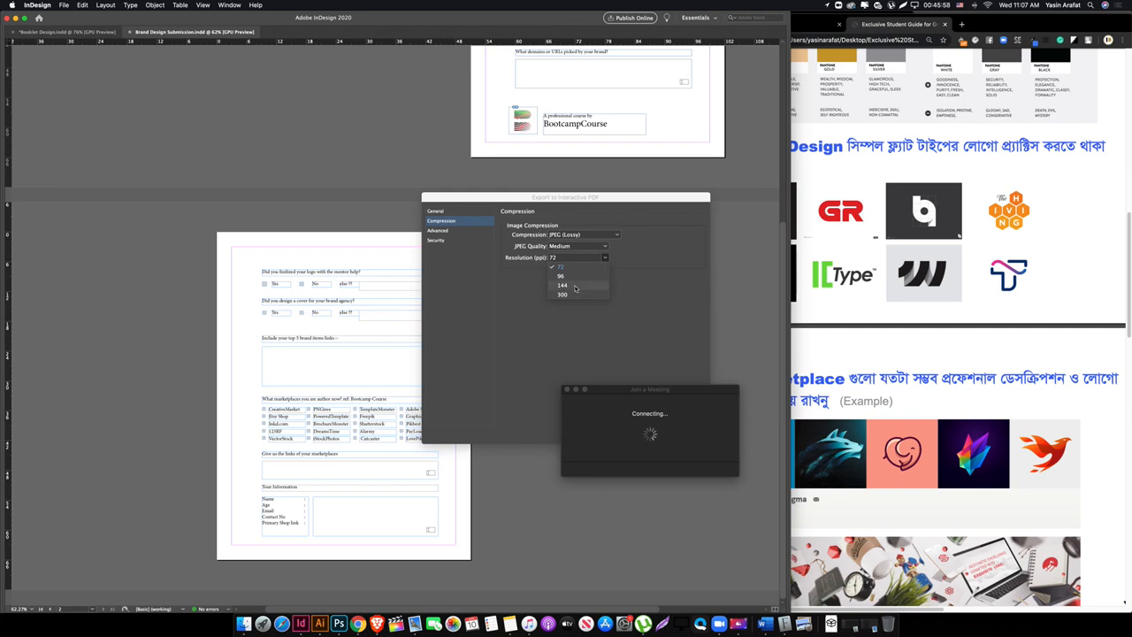
{"action": "left_click", "coordinate": [575, 286]}
{"action": "left_click_drag", "start_coordinate": [566, 197], "coordinate": [227, 182]}
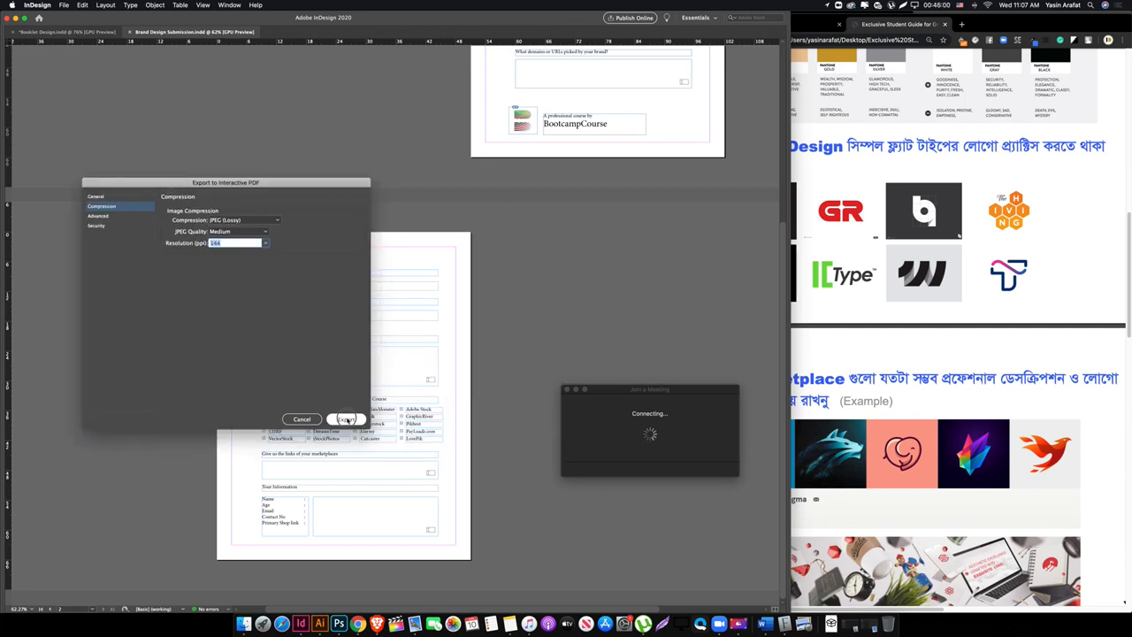
{"action": "left_click", "coordinate": [346, 419]}
{"action": "left_click", "coordinate": [646, 341]}
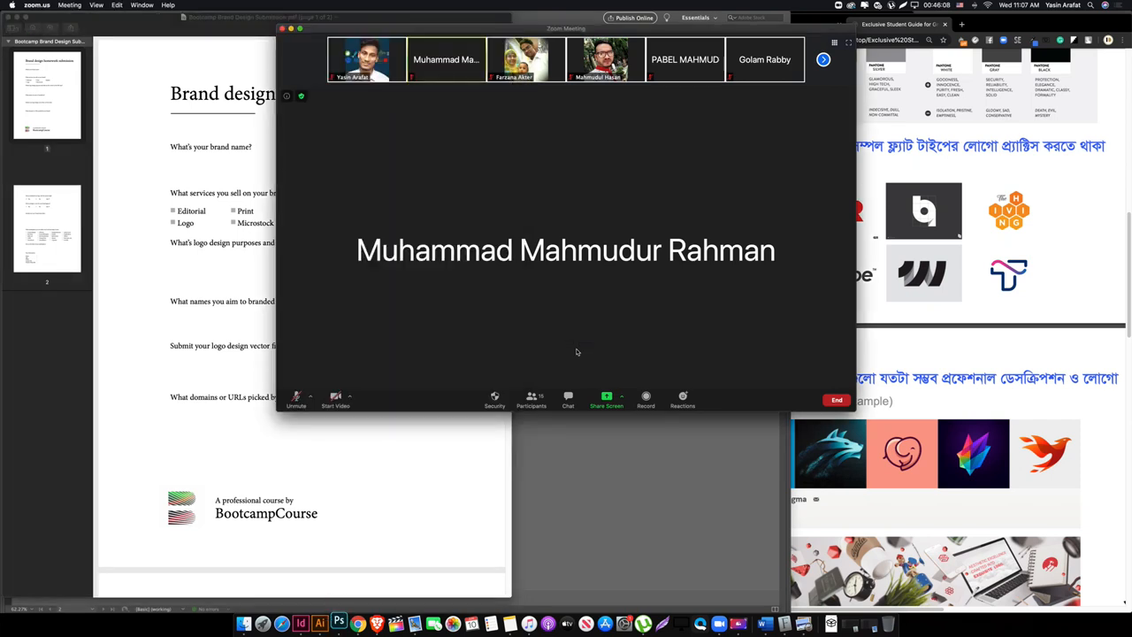
Step: Unmute the meeting microphone and share the whole desktop with the exported PDF in front
{"action": "left_click", "coordinate": [296, 398]}
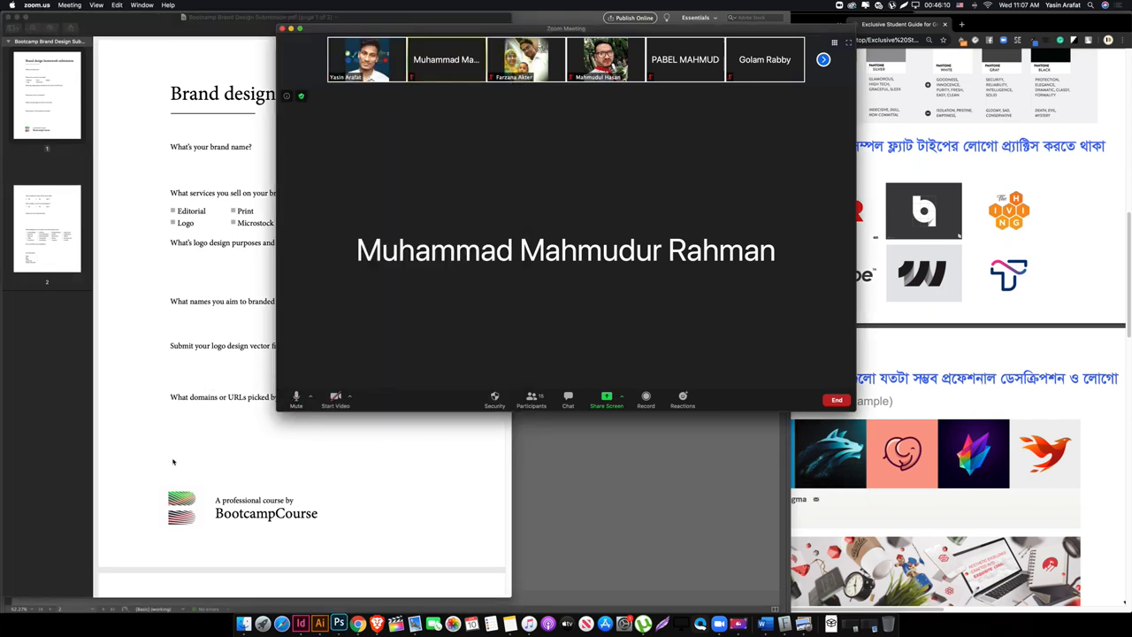
{"action": "left_click", "coordinate": [139, 160]}
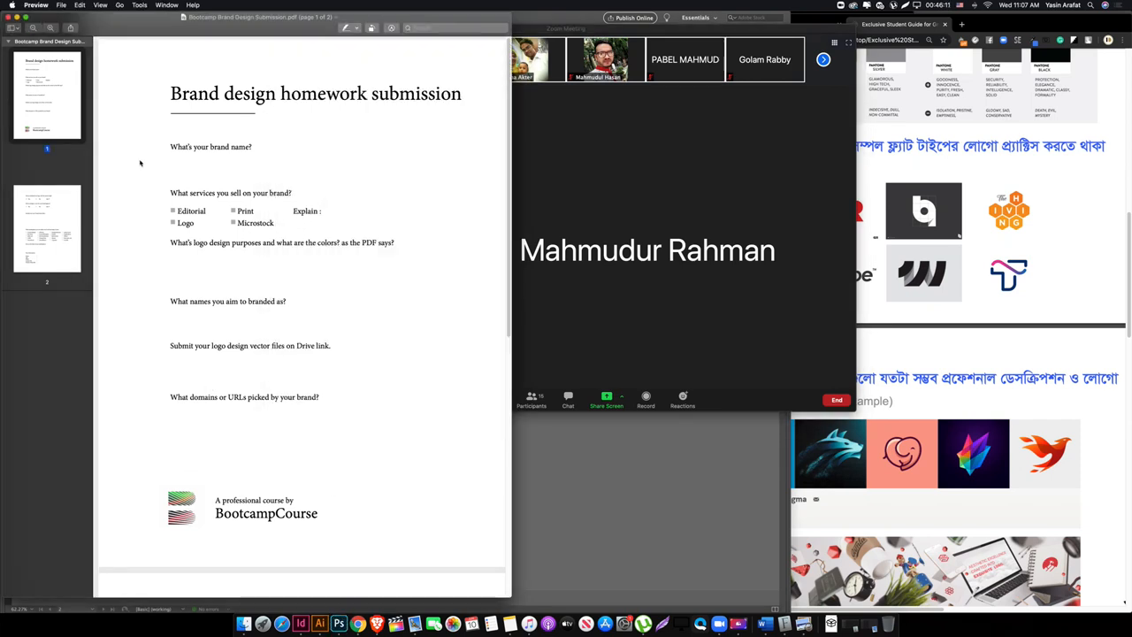
{"action": "left_click", "coordinate": [57, 238]}
{"action": "left_click", "coordinate": [740, 212]}
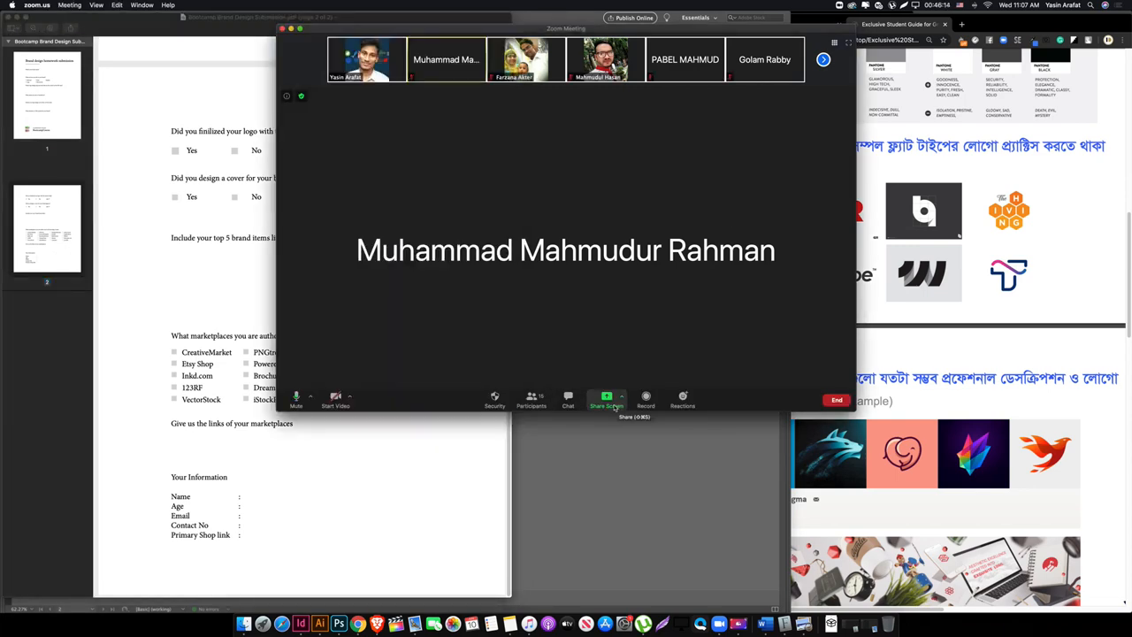
{"action": "left_click", "coordinate": [607, 400]}
{"action": "left_click", "coordinate": [754, 350]}
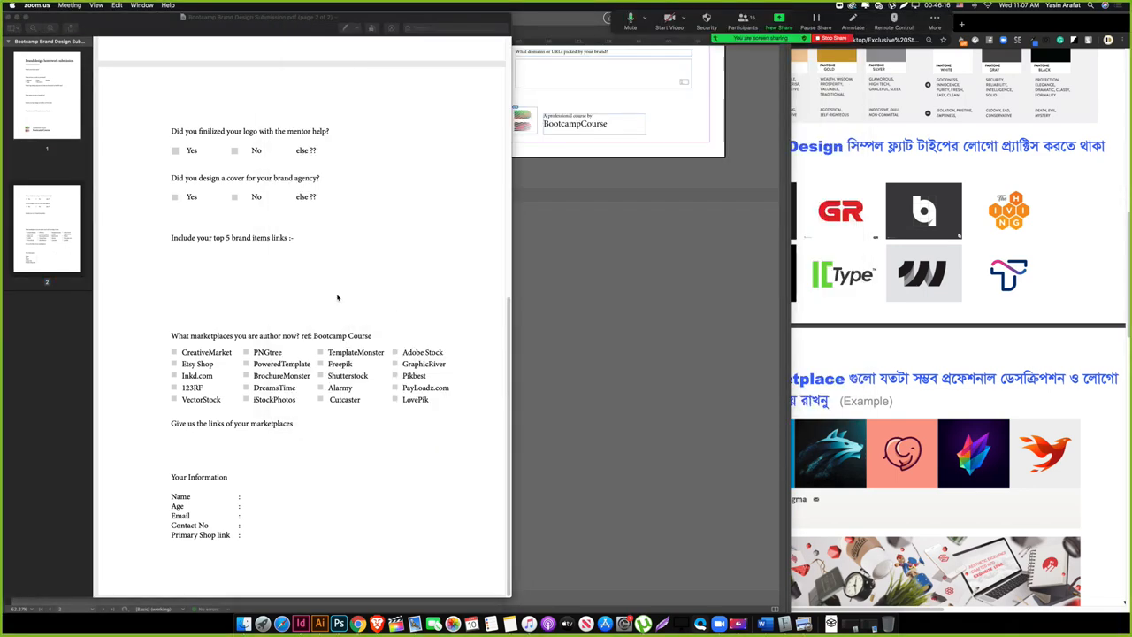
Step: Flip between pages 1 and 2 of the exported PDF, end on page 1, and close it
{"action": "left_click", "coordinate": [24, 204]}
{"action": "left_click", "coordinate": [38, 104]}
{"action": "left_click", "coordinate": [58, 210]}
{"action": "left_click", "coordinate": [61, 112]}
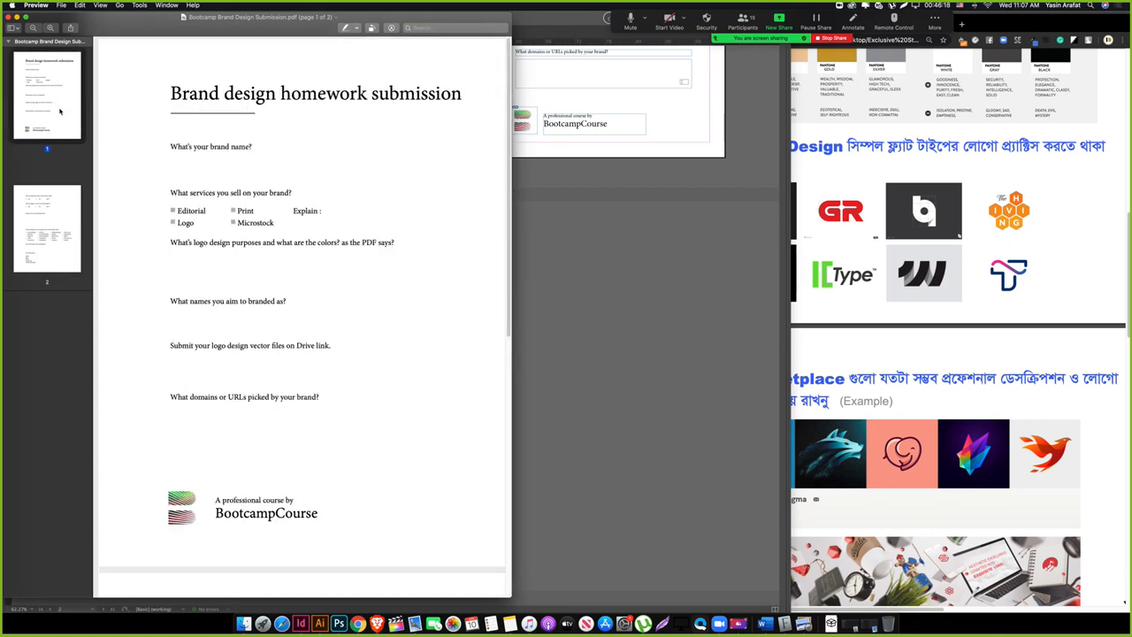
{"action": "left_click", "coordinate": [60, 210]}
{"action": "left_click", "coordinate": [376, 209]}
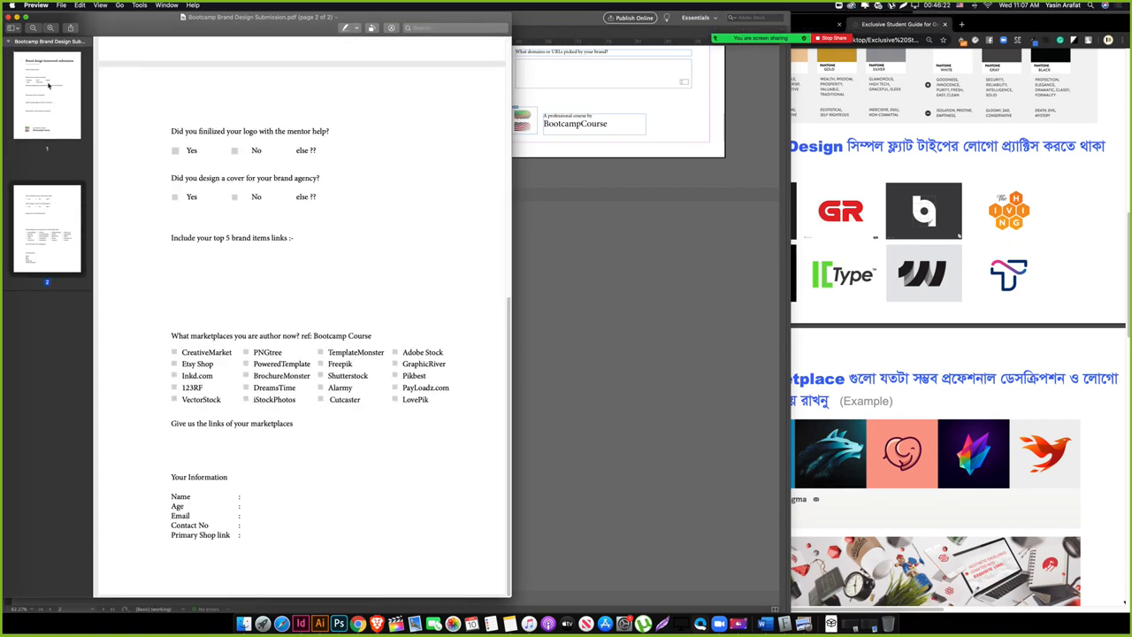
{"action": "left_click", "coordinate": [48, 122]}
{"action": "left_click", "coordinate": [48, 211]}
{"action": "left_click", "coordinate": [53, 122]}
{"action": "left_click", "coordinate": [55, 205]}
{"action": "left_click", "coordinate": [54, 122]}
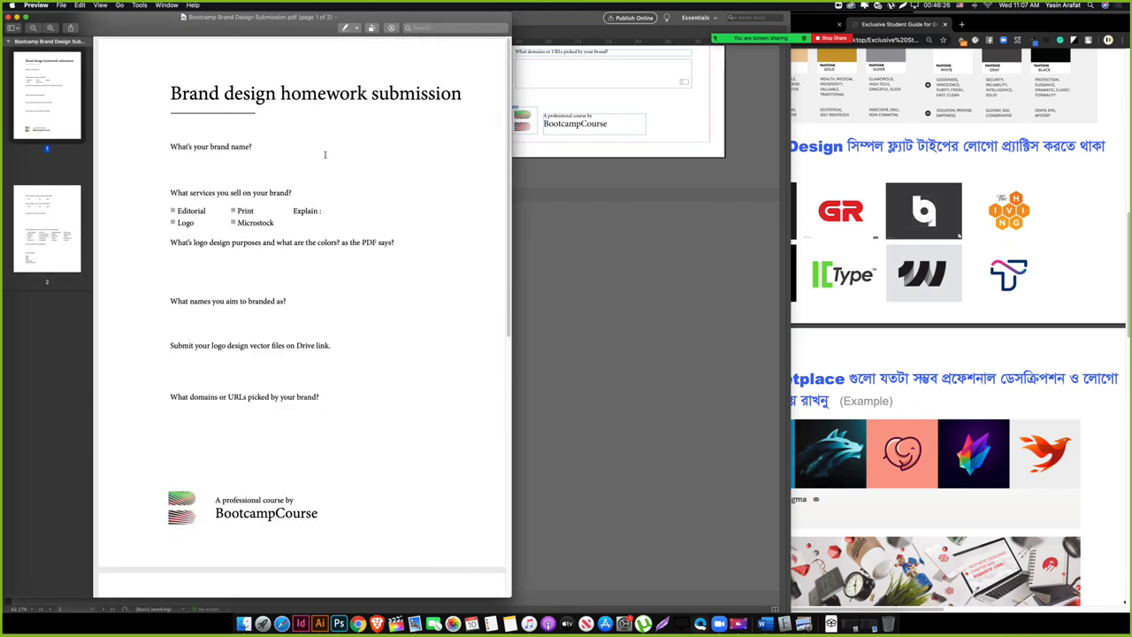
{"action": "left_click", "coordinate": [7, 17]}
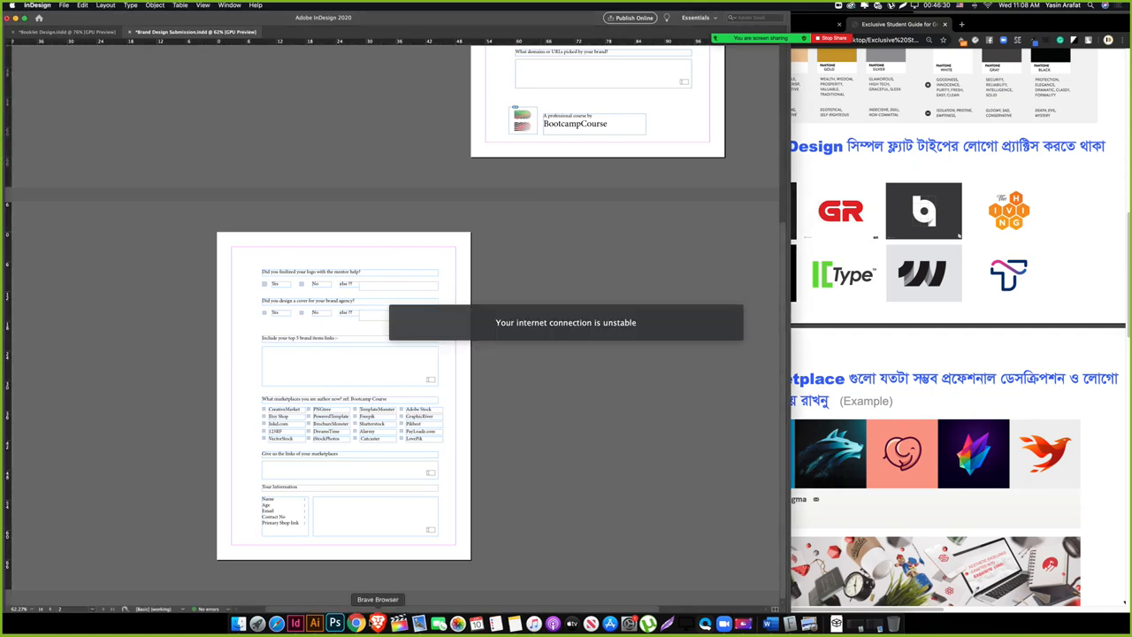
Step: Go to dropbox.com in a new Chrome tab and choose Sign in with Google
{"action": "left_click", "coordinate": [358, 623]}
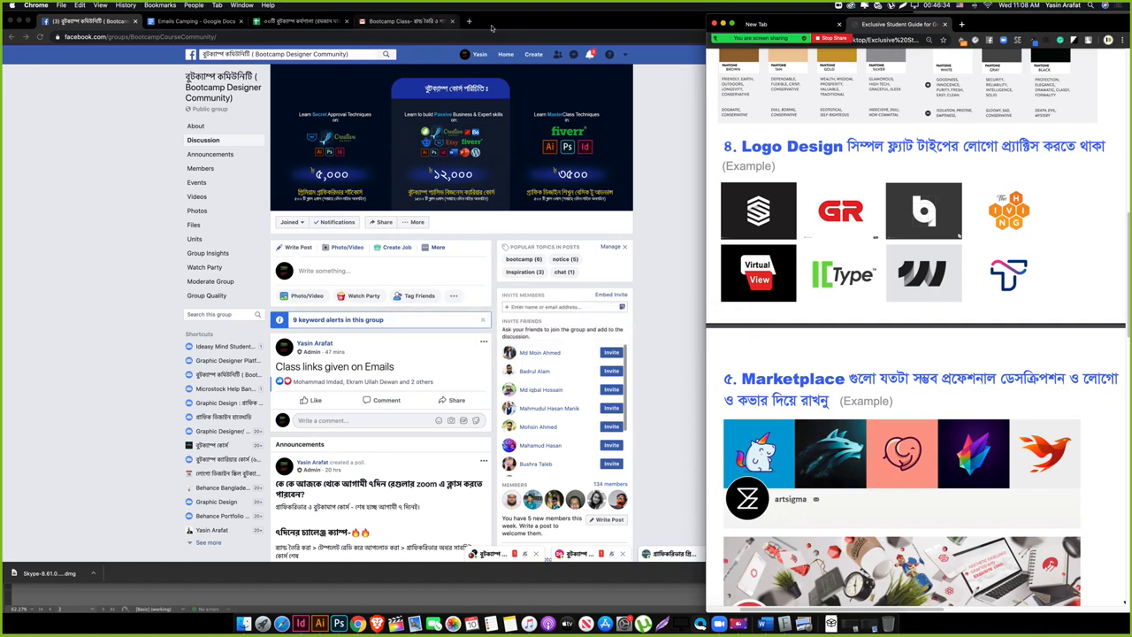
{"action": "left_click", "coordinate": [469, 20]}
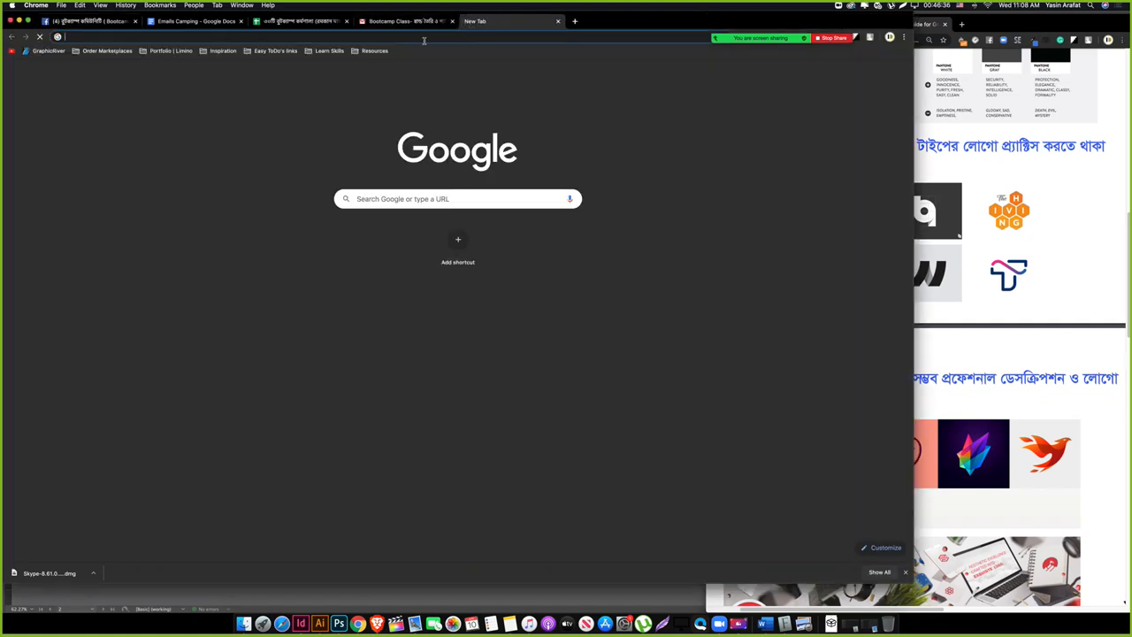
{"action": "type", "text": "dropbox.com"}
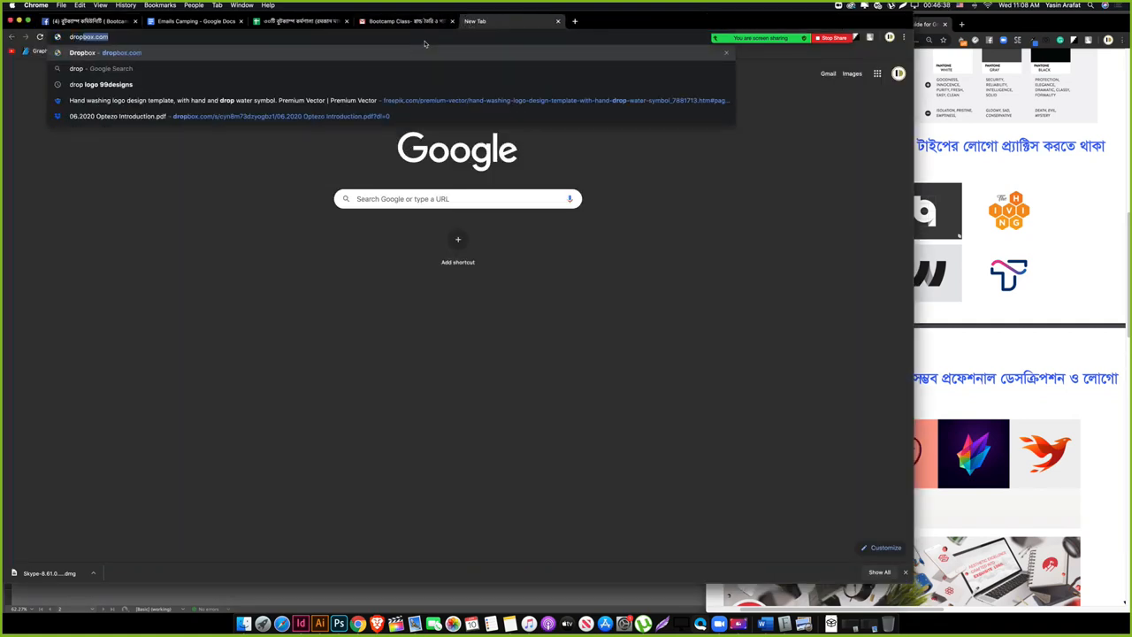
{"action": "key", "text": "Return"}
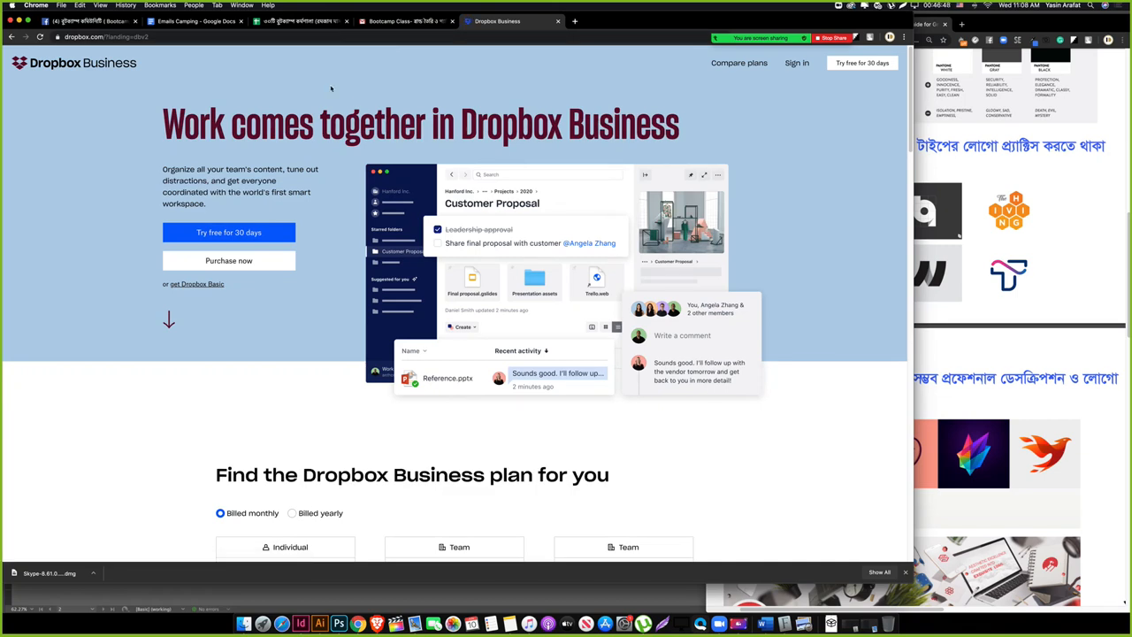
{"action": "left_click", "coordinate": [797, 63]}
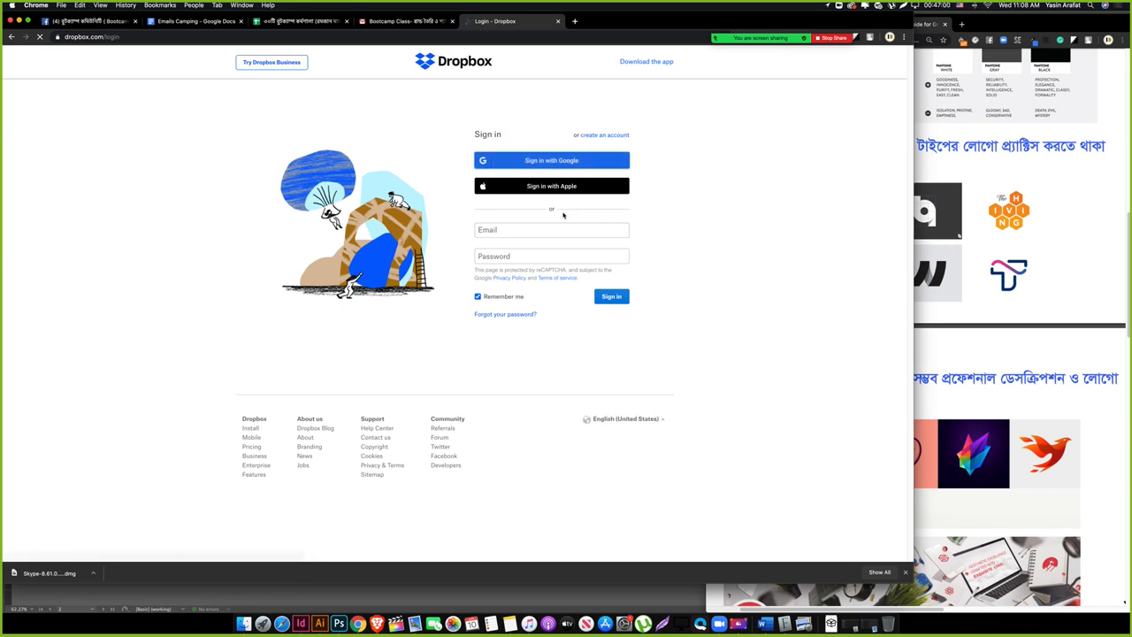
{"action": "left_click", "coordinate": [557, 162]}
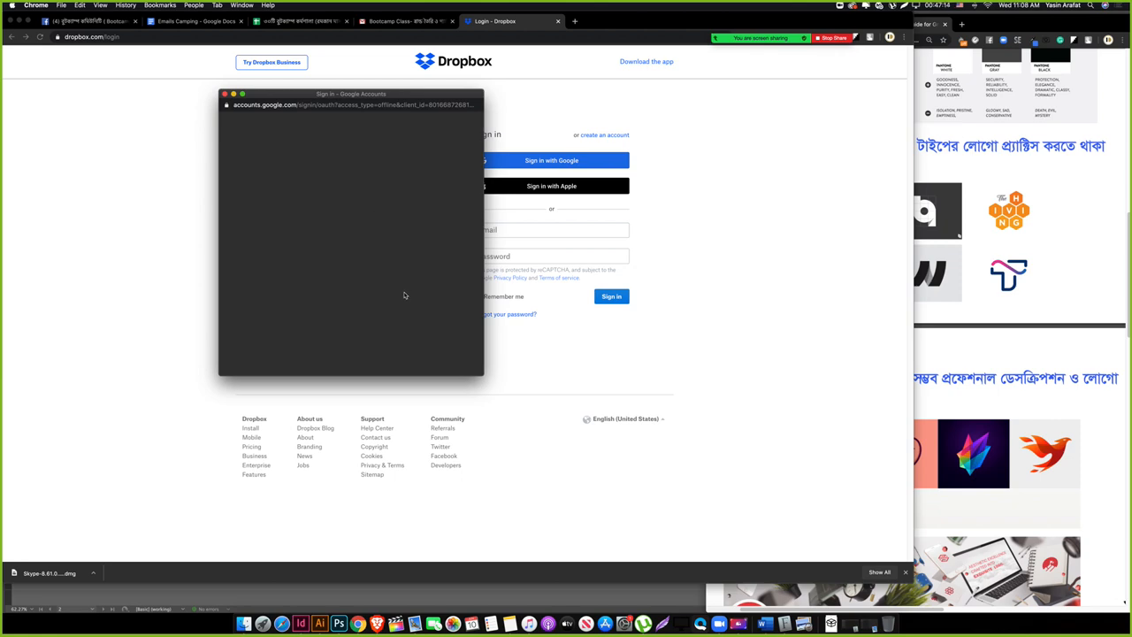
Step: Highlight the PrintTemplates, CoolInDesigner, User Name, course title and Color Select lines in the student guide
{"action": "left_click", "coordinate": [1047, 333]}
{"action": "scroll", "coordinate": [960, 439], "scroll_direction": "up", "scroll_amount": 10}
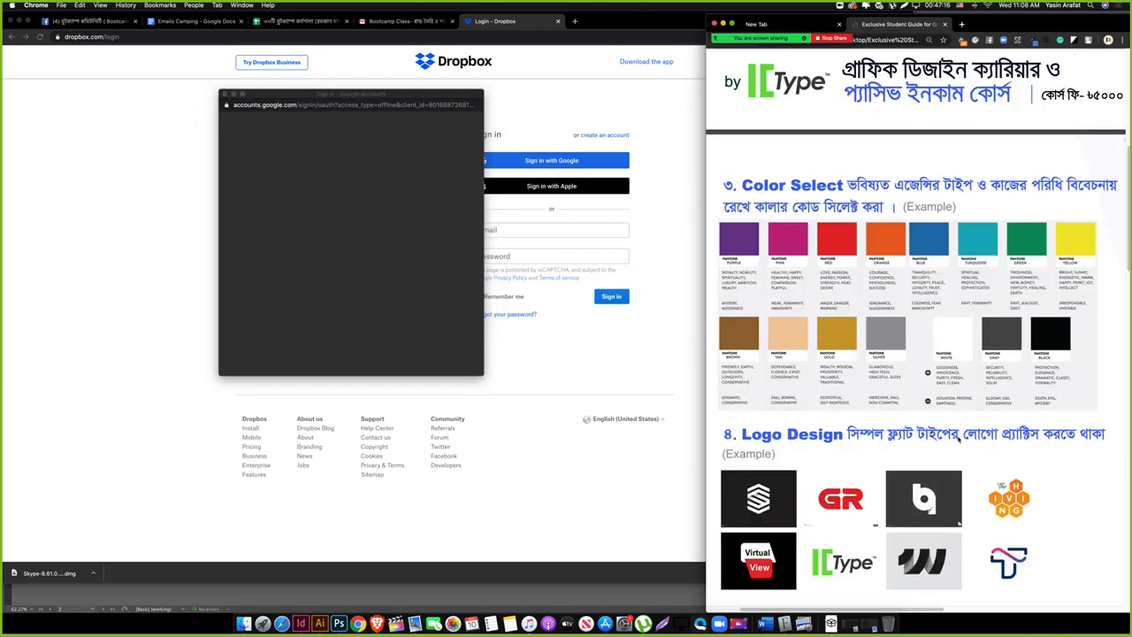
{"action": "scroll", "coordinate": [955, 439], "scroll_direction": "down", "scroll_amount": 5}
{"action": "scroll", "coordinate": [955, 439], "scroll_direction": "up", "scroll_amount": 5}
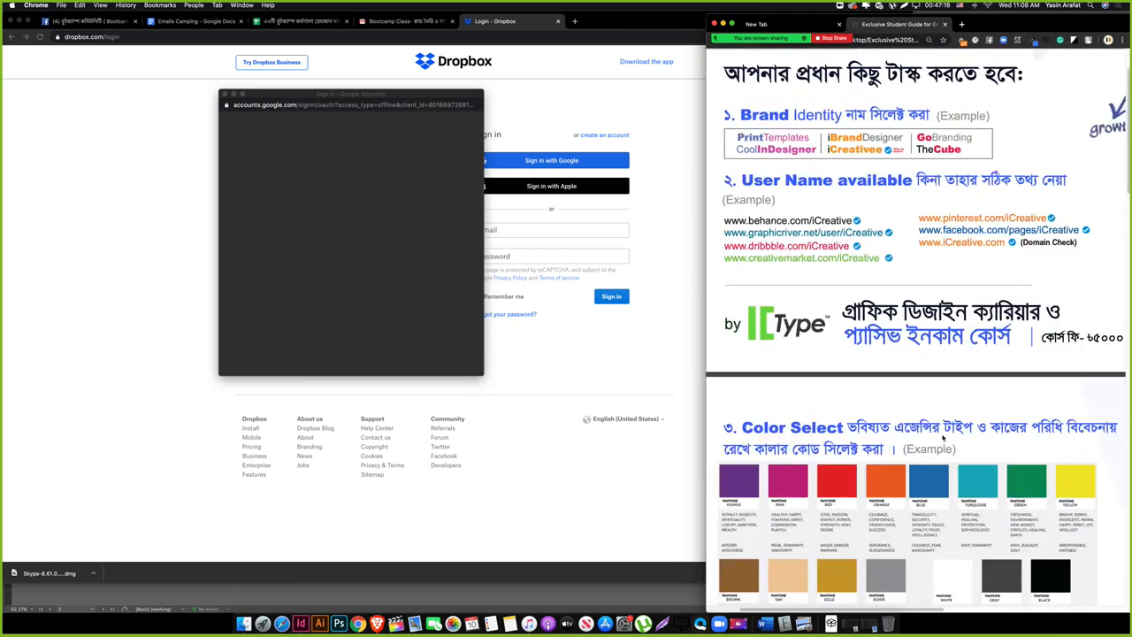
{"action": "double_click", "coordinate": [800, 232]}
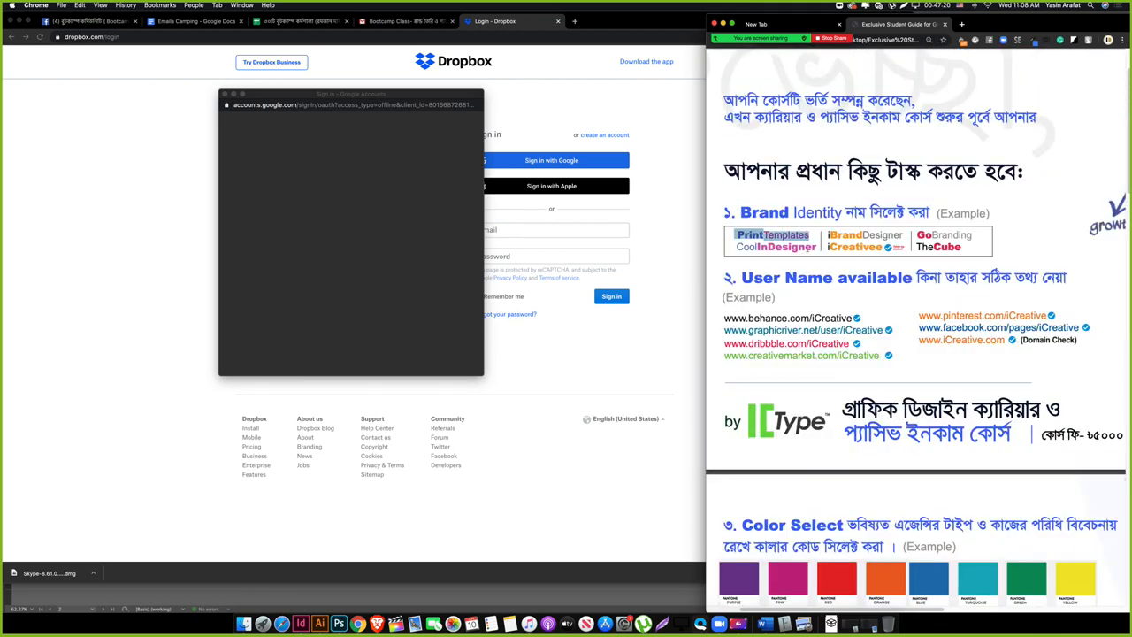
{"action": "double_click", "coordinate": [796, 248]}
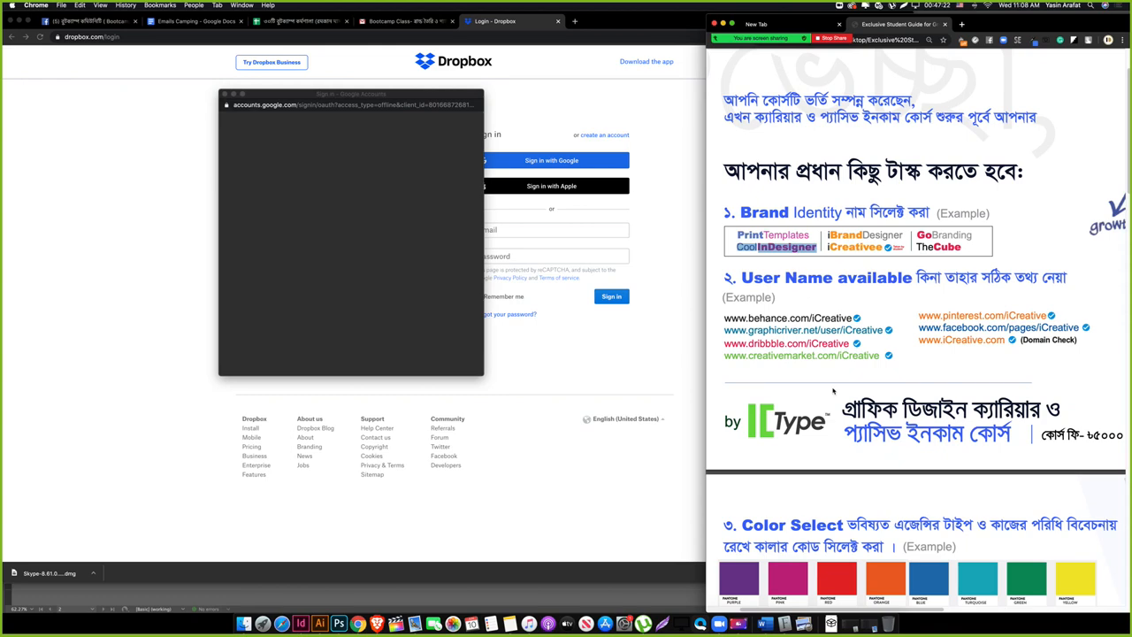
{"action": "triple_click", "coordinate": [799, 281]}
{"action": "scroll", "coordinate": [928, 436], "scroll_direction": "down", "scroll_amount": 5}
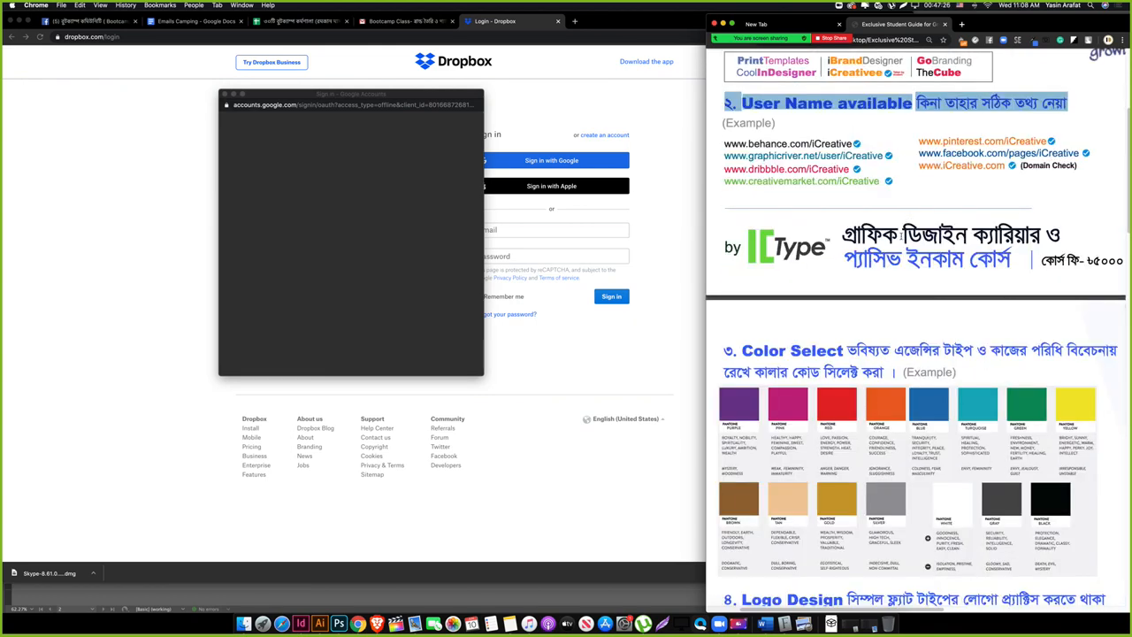
{"action": "triple_click", "coordinate": [900, 235]}
{"action": "scroll", "coordinate": [832, 357], "scroll_direction": "down", "scroll_amount": 4}
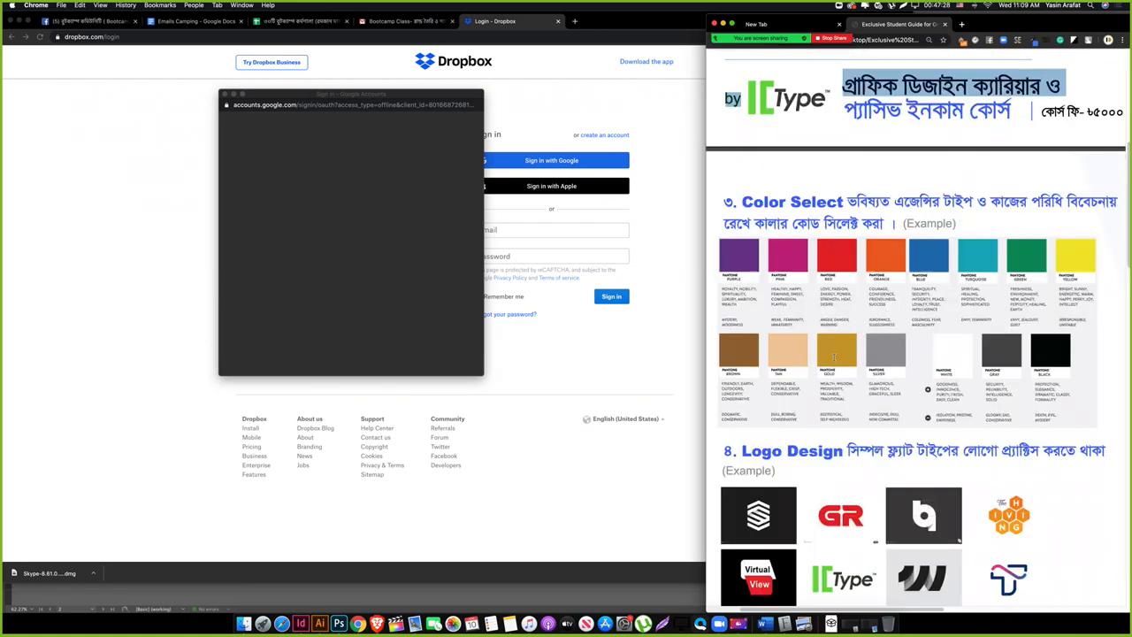
{"action": "scroll", "coordinate": [834, 356], "scroll_direction": "down", "scroll_amount": 2}
{"action": "triple_click", "coordinate": [754, 122]}
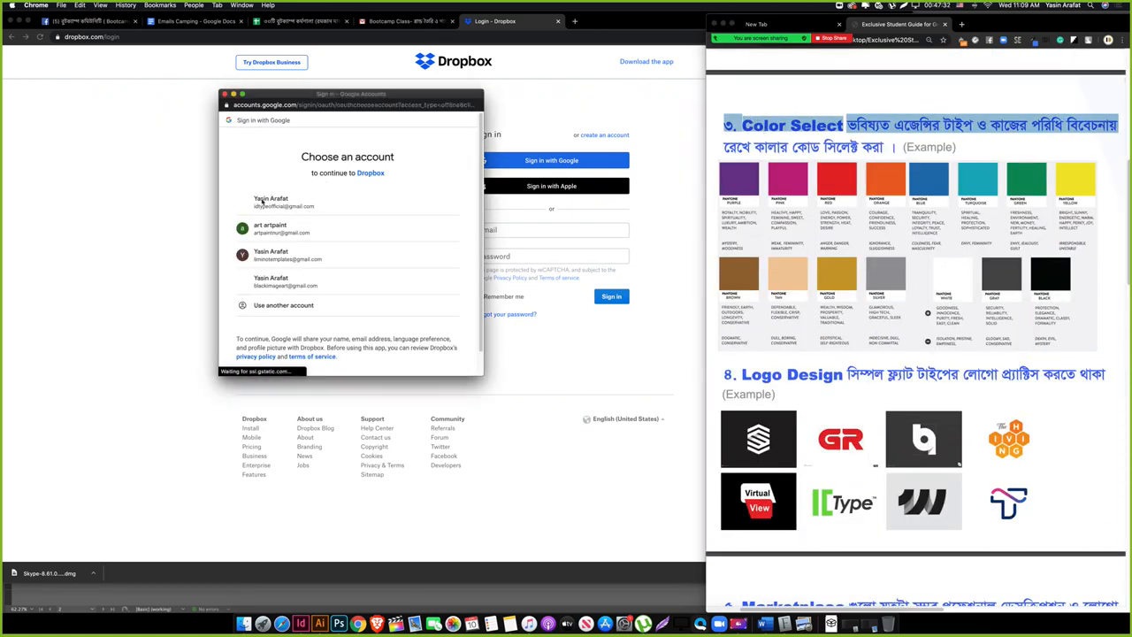
Step: Pick the third listed Google account and allow Dropbox access to it
{"action": "left_click", "coordinate": [291, 257]}
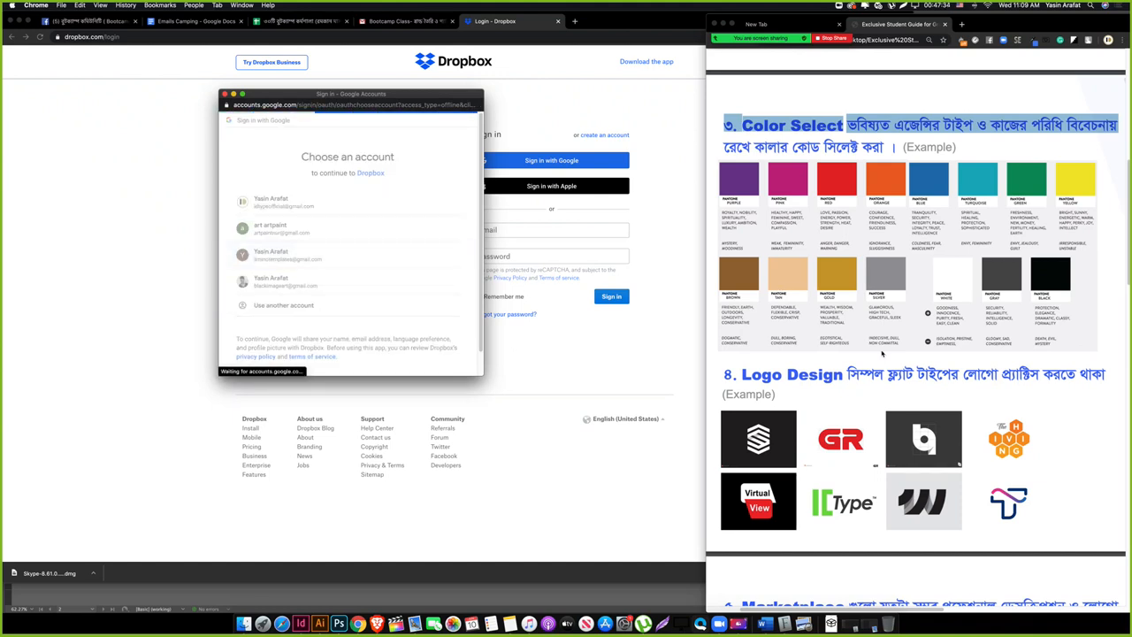
{"action": "left_click", "coordinate": [792, 320]}
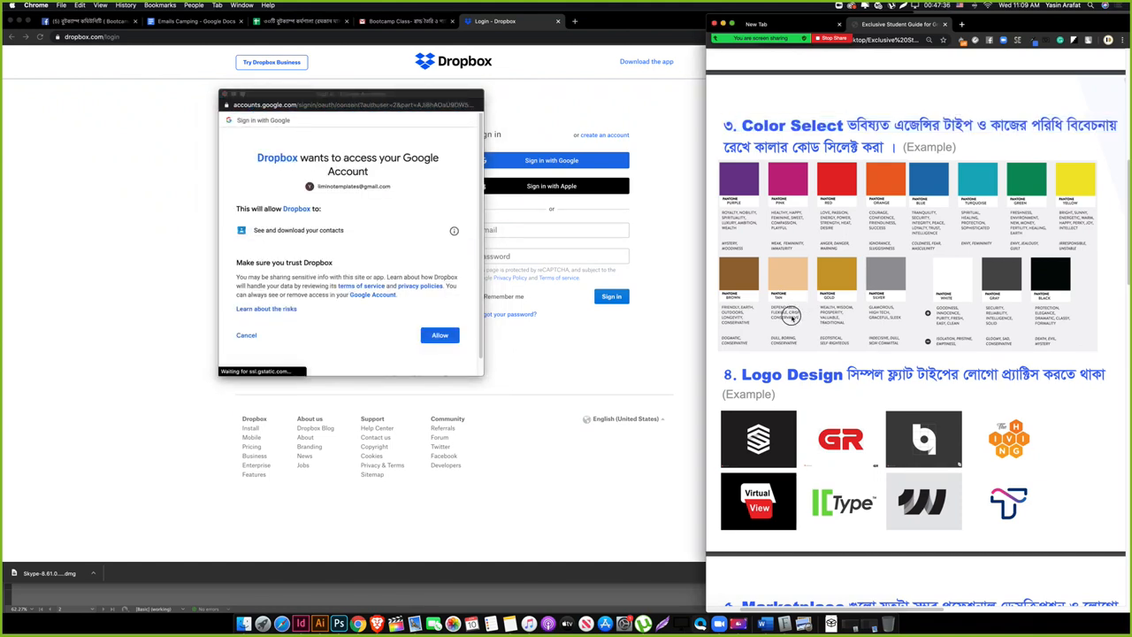
{"action": "left_click", "coordinate": [440, 335]}
{"action": "left_click", "coordinate": [442, 336]}
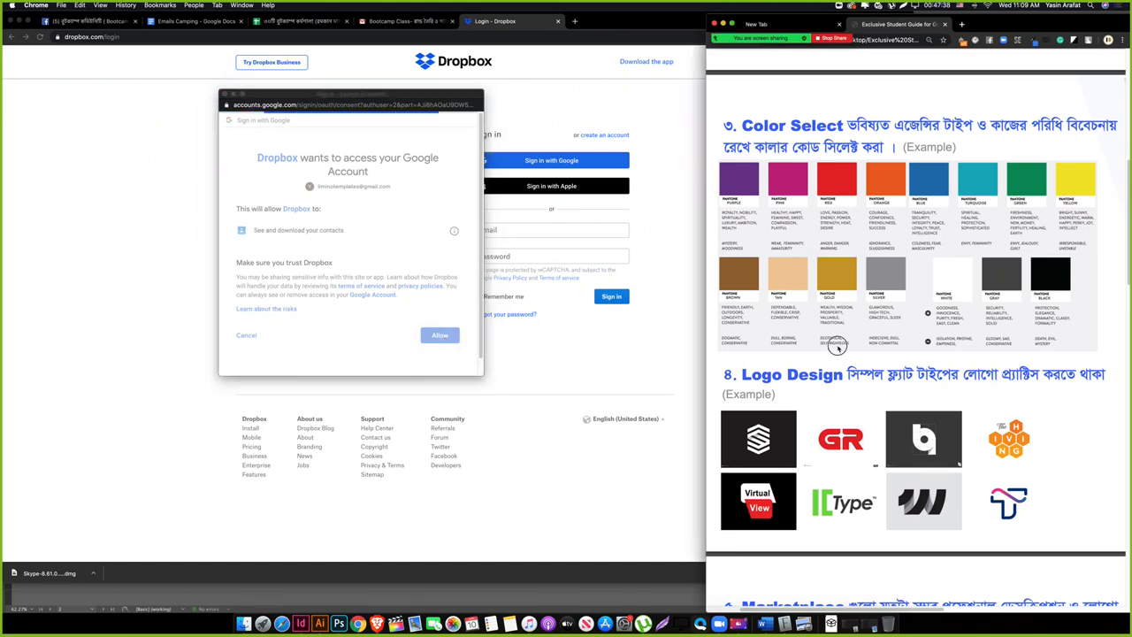
{"action": "scroll", "coordinate": [911, 363], "scroll_direction": "down", "scroll_amount": 3}
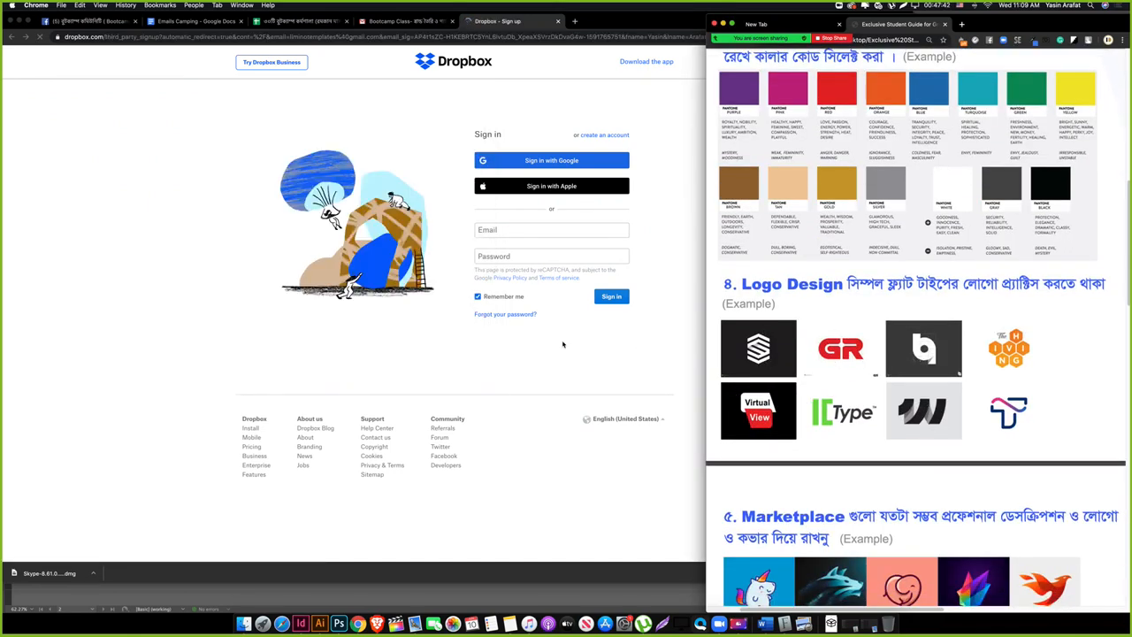
Step: Agree to the Dropbox Terms and submit the sign-up form
{"action": "scroll", "coordinate": [858, 467], "scroll_direction": "down", "scroll_amount": 5}
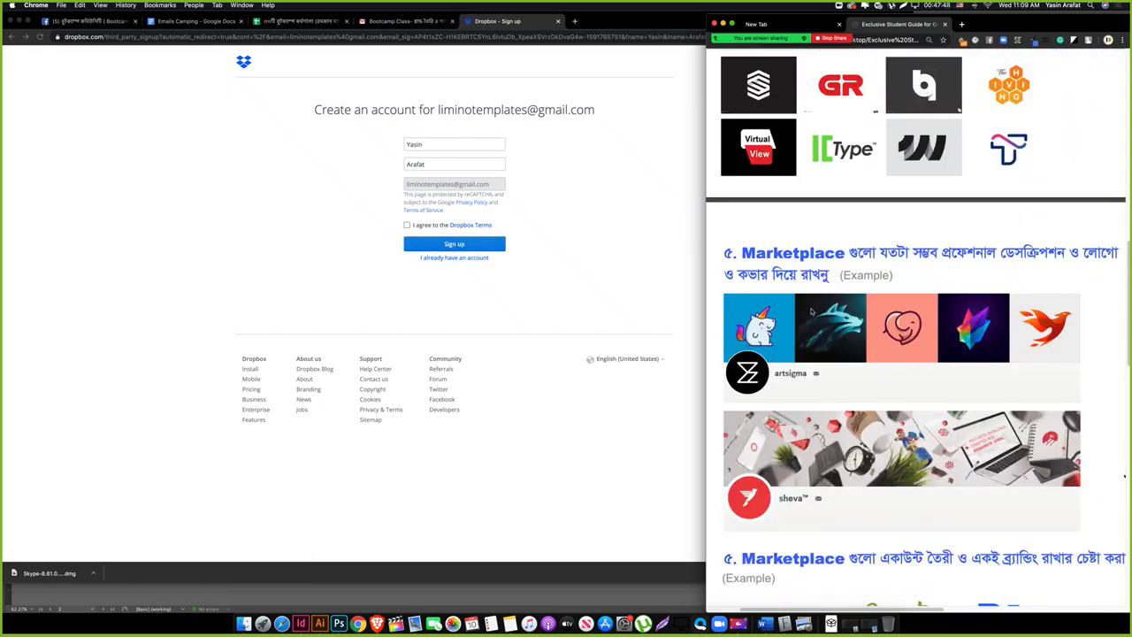
{"action": "left_click", "coordinate": [557, 283]}
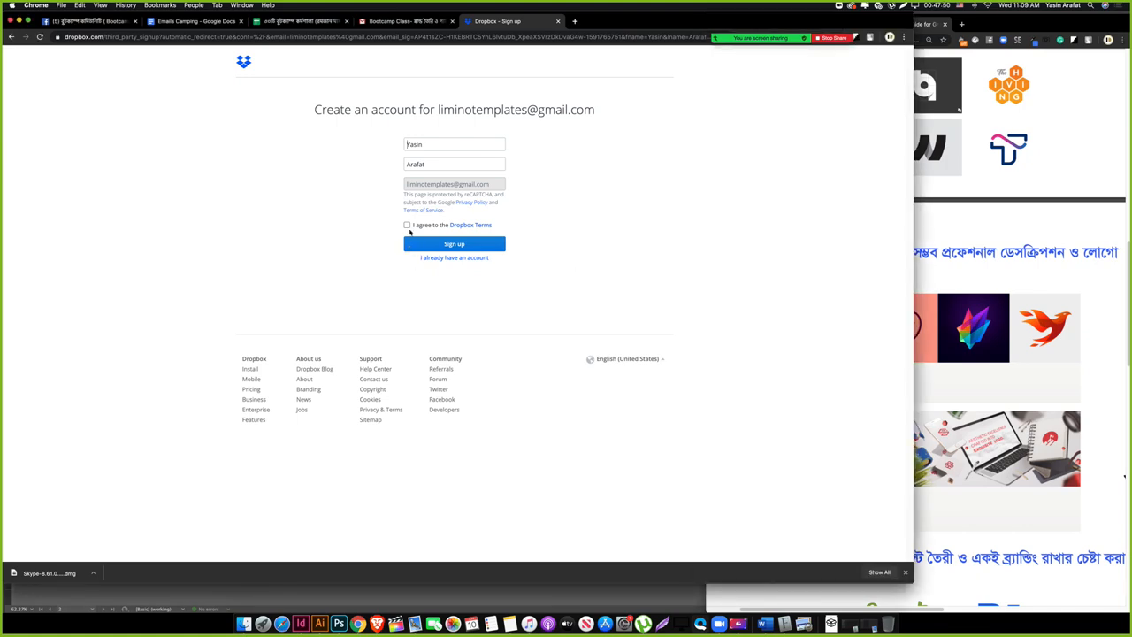
{"action": "left_click", "coordinate": [406, 224]}
{"action": "left_click", "coordinate": [431, 246]}
Step: Scroll the student guide and select its Bengali line
{"action": "left_click", "coordinate": [962, 384]}
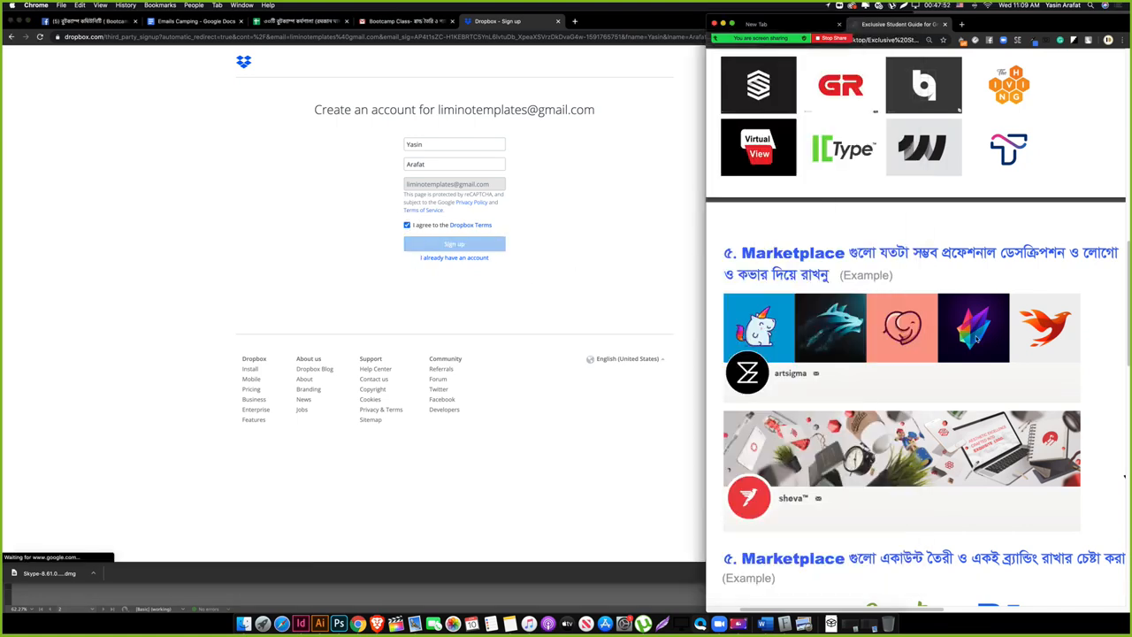
{"action": "scroll", "coordinate": [861, 393], "scroll_direction": "down", "scroll_amount": 5}
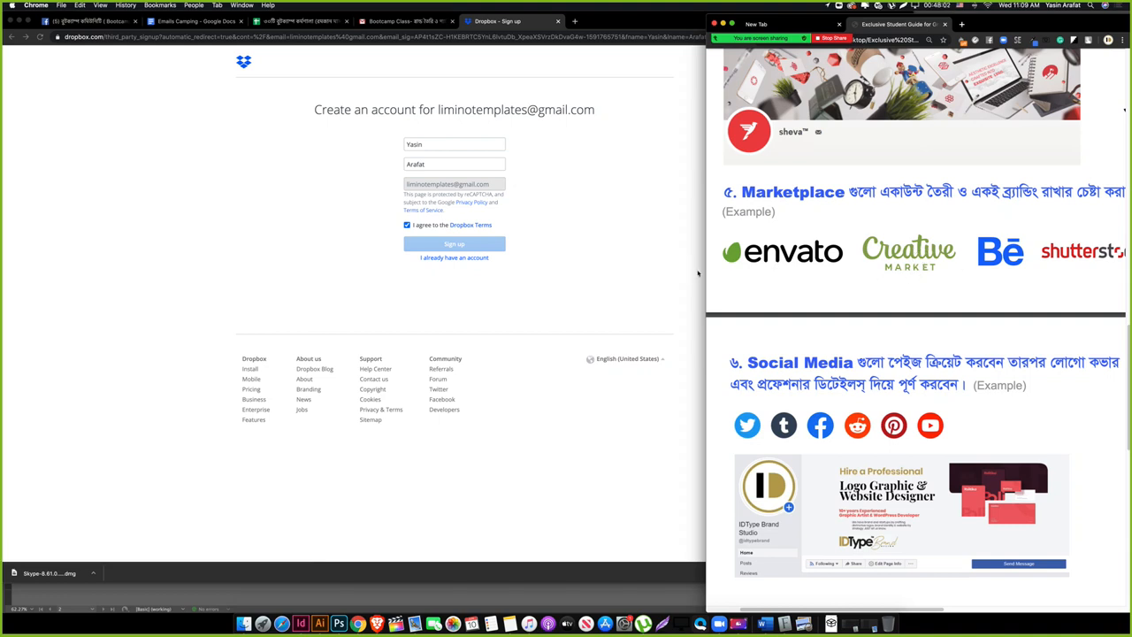
{"action": "scroll", "coordinate": [949, 400], "scroll_direction": "down", "scroll_amount": 5}
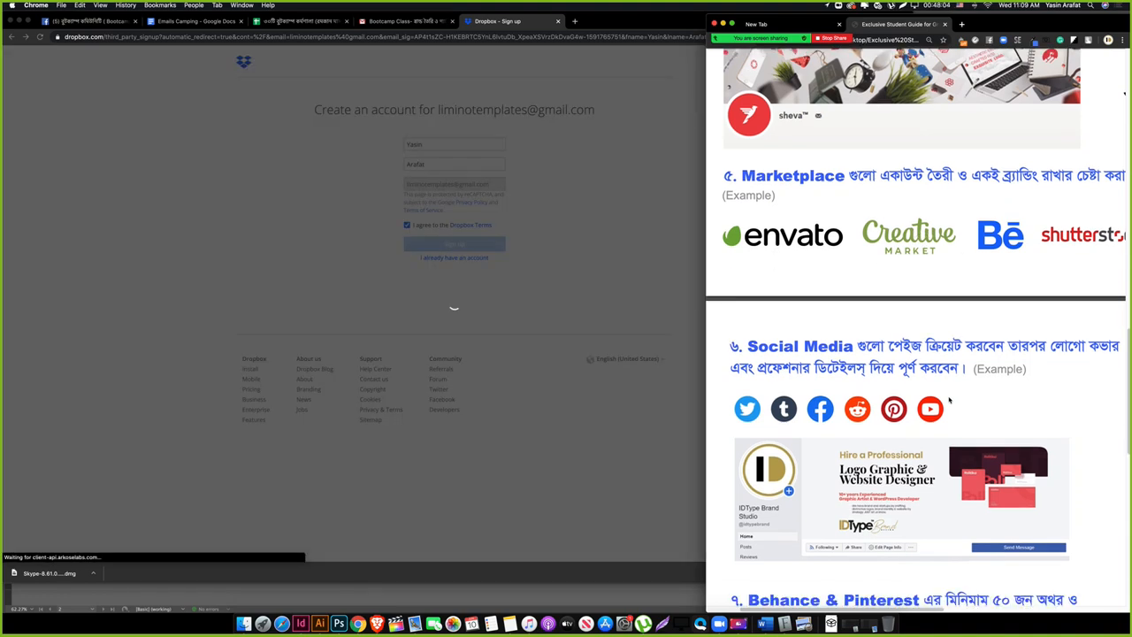
{"action": "scroll", "coordinate": [949, 400], "scroll_direction": "down", "scroll_amount": 1}
{"action": "triple_click", "coordinate": [865, 137]}
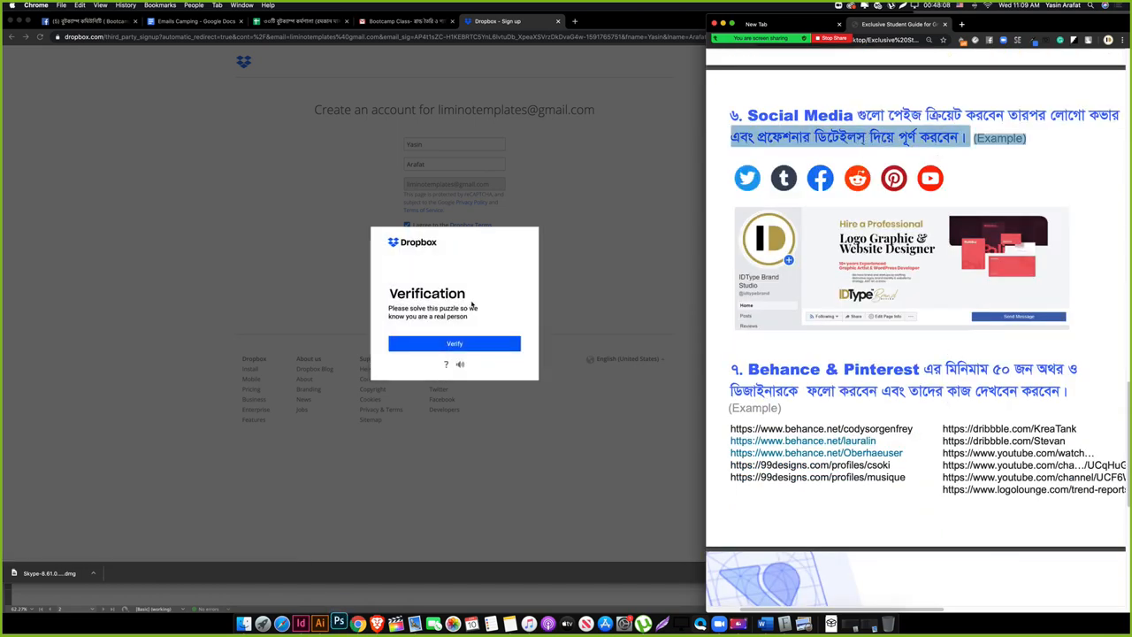
Step: Start the verification puzzle and submit the first animal turned upright
{"action": "left_click", "coordinate": [473, 302]}
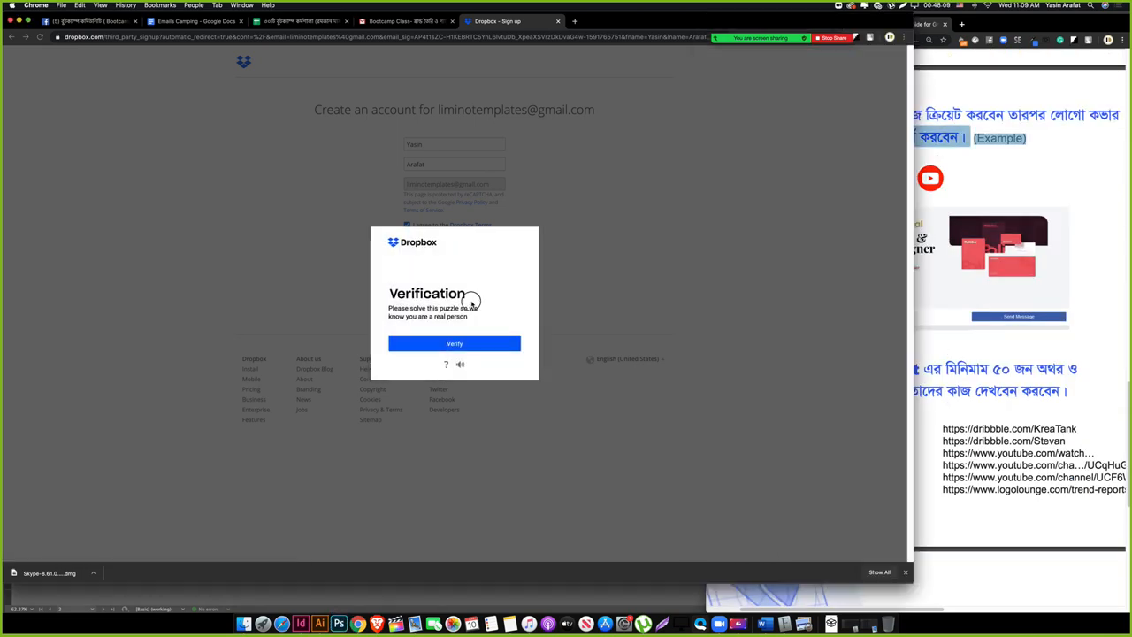
{"action": "left_click", "coordinate": [453, 345]}
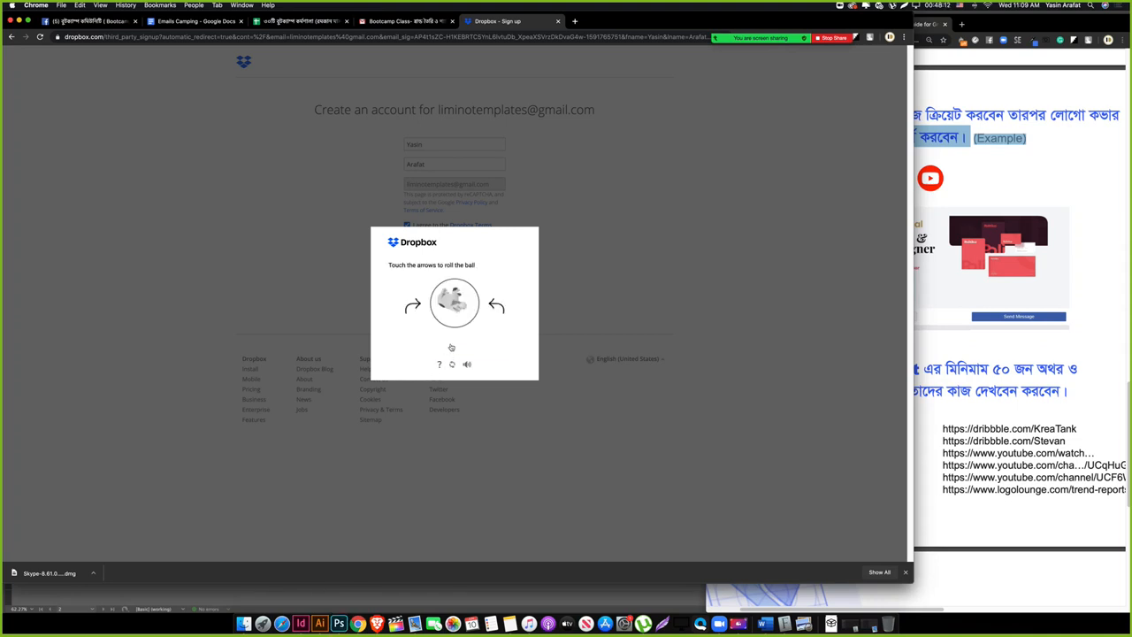
{"action": "left_click", "coordinate": [496, 306]}
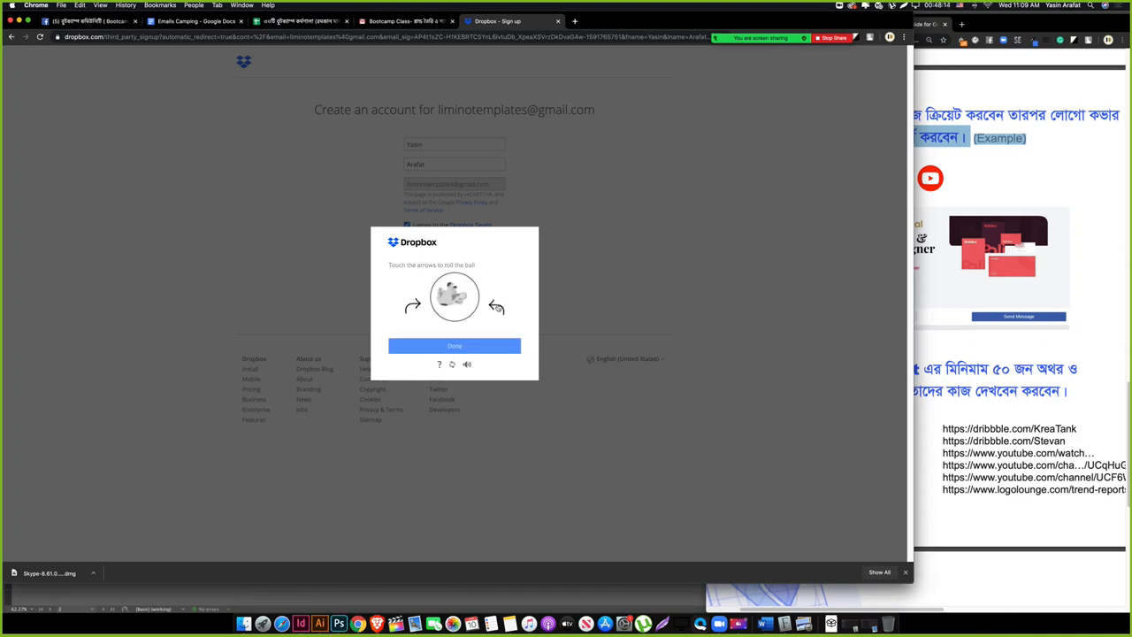
{"action": "left_click", "coordinate": [496, 306]}
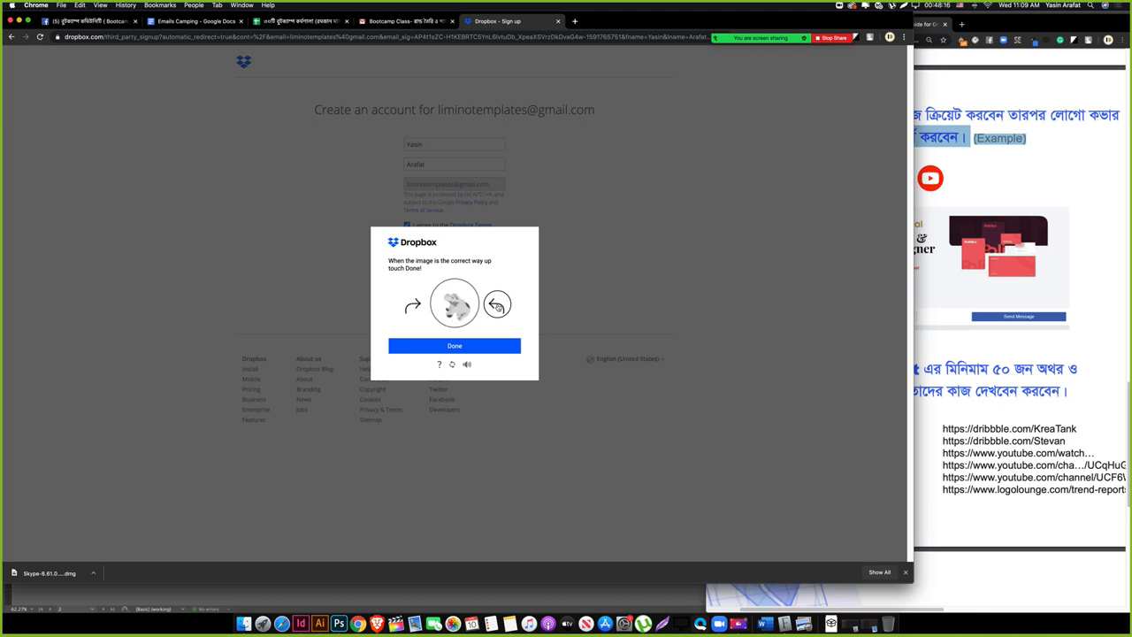
{"action": "left_click", "coordinate": [450, 348]}
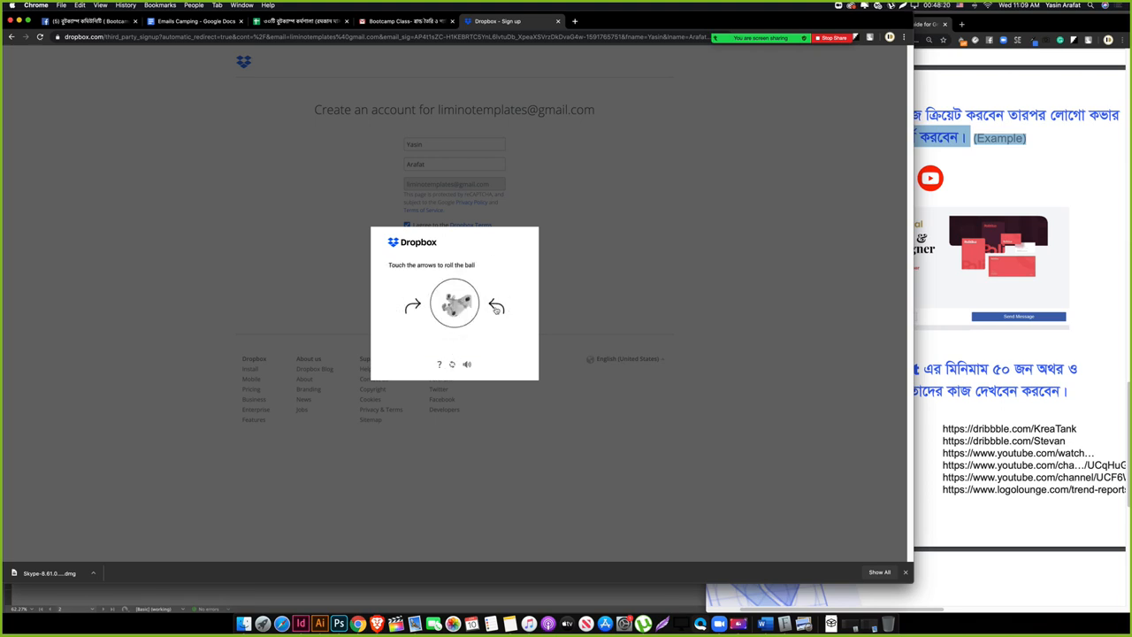
Step: Rotate the remaining three puzzle images upright, confirming each one
{"action": "left_click", "coordinate": [496, 307]}
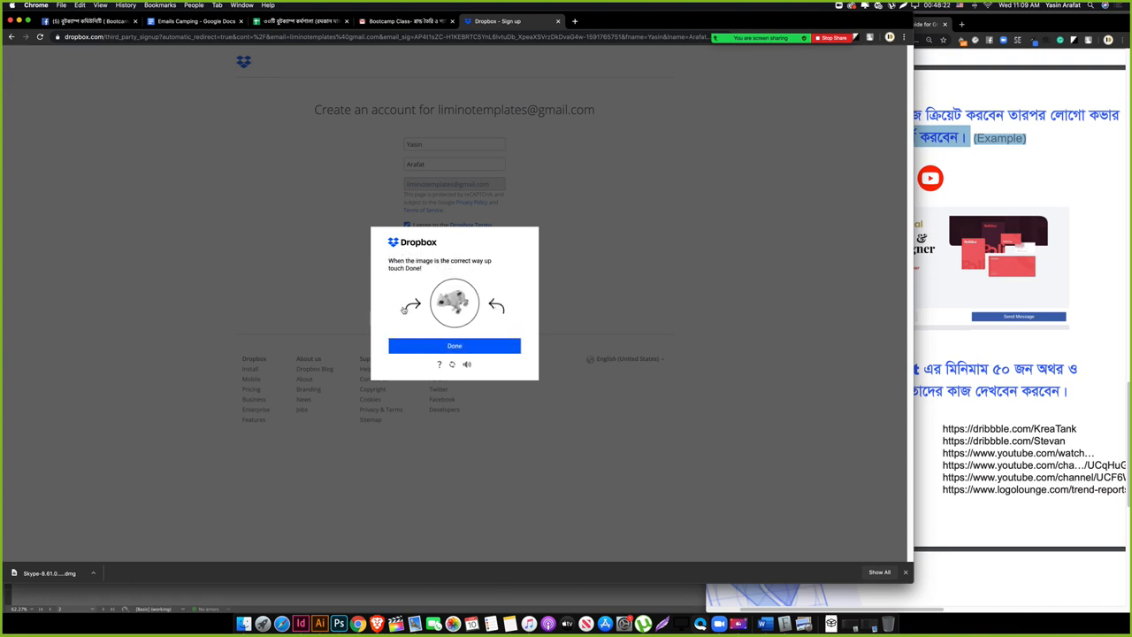
{"action": "left_click", "coordinate": [403, 308]}
{"action": "left_click", "coordinate": [455, 344]}
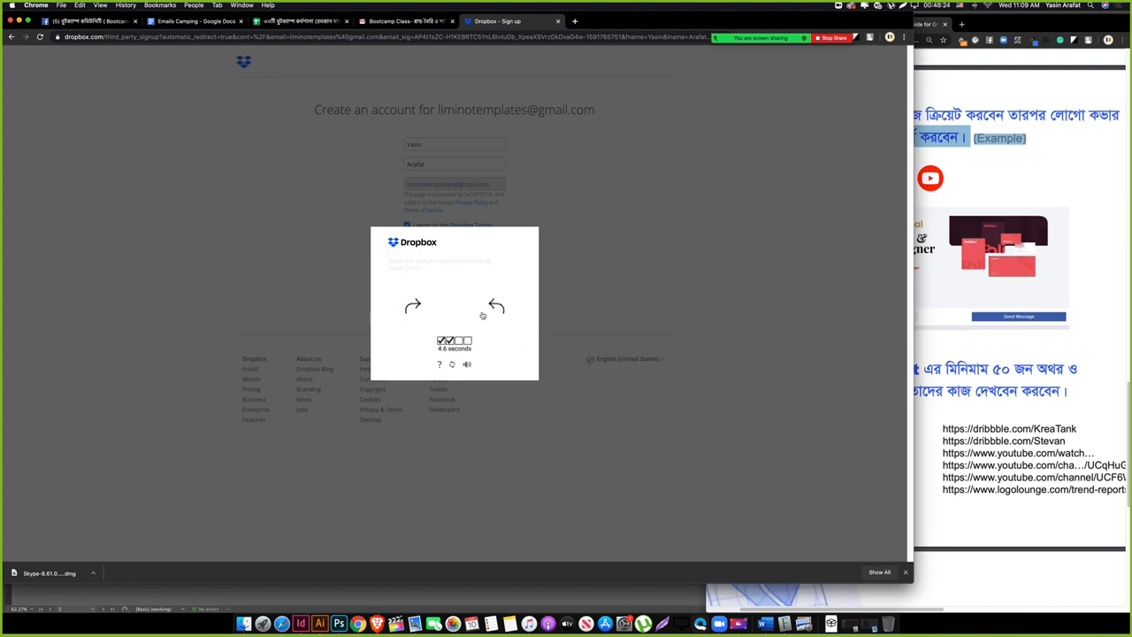
{"action": "left_click", "coordinate": [493, 308]}
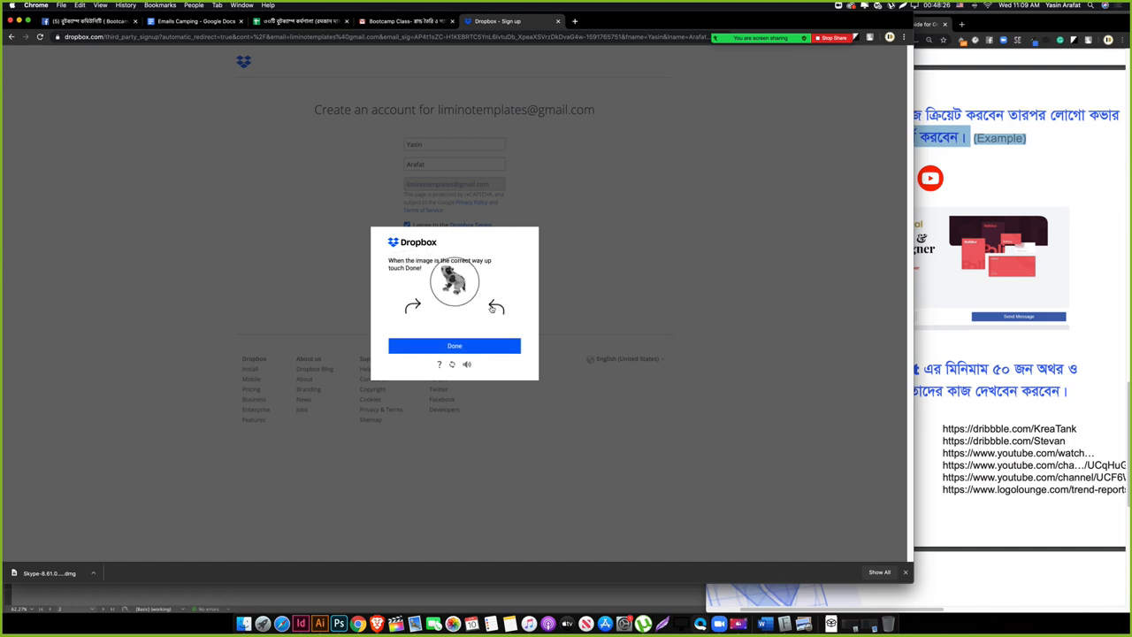
{"action": "left_click", "coordinate": [442, 346]}
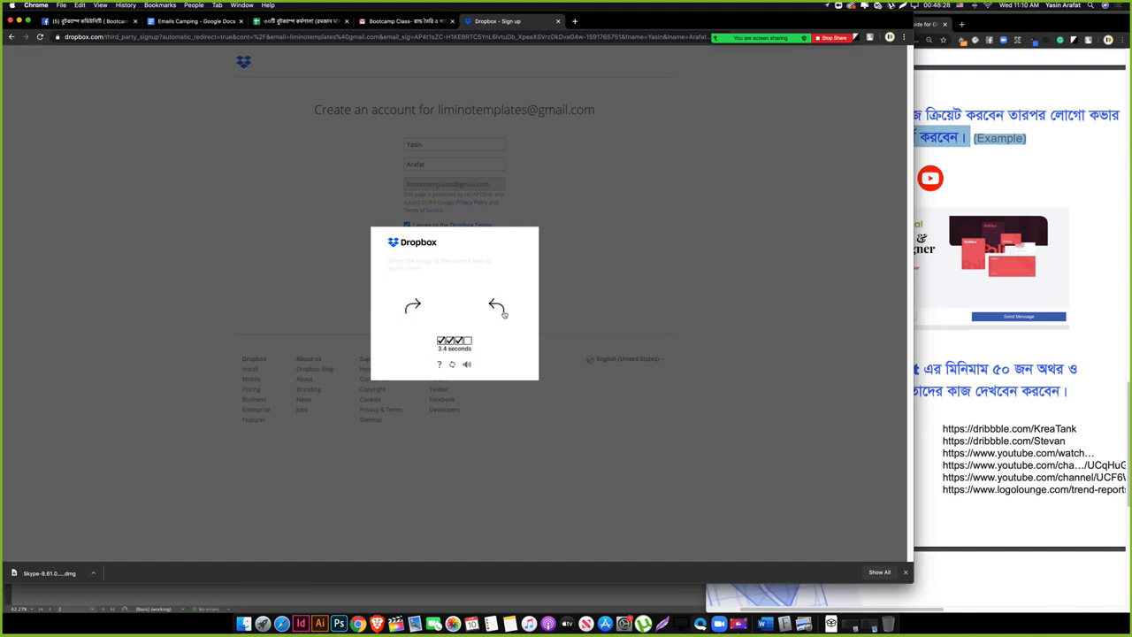
{"action": "left_click", "coordinate": [502, 312]}
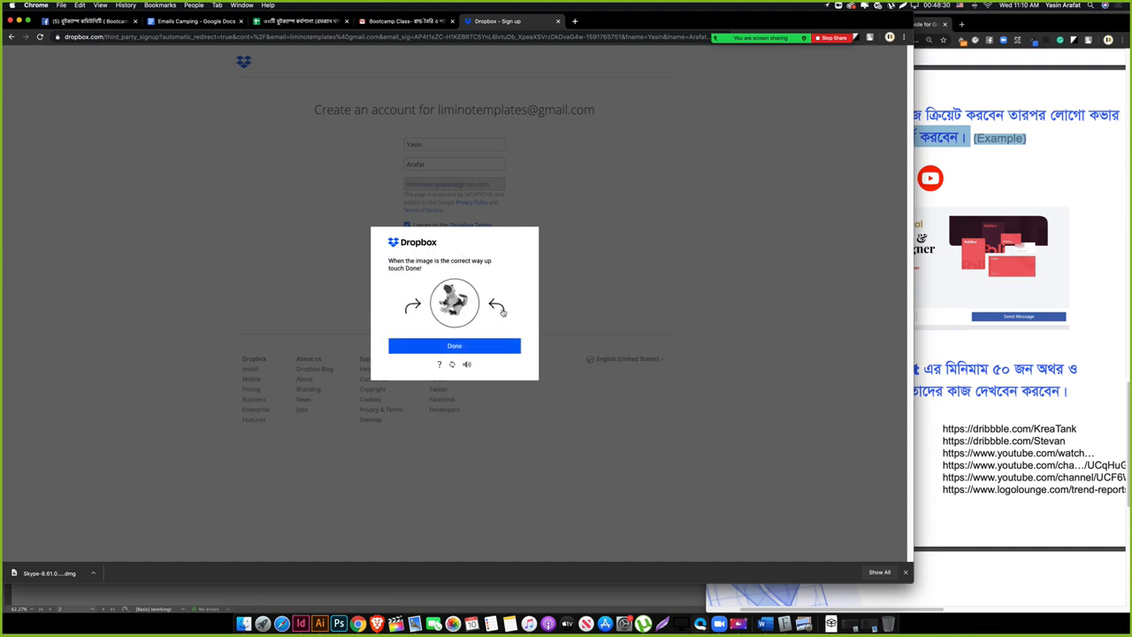
{"action": "left_click", "coordinate": [502, 312]}
{"action": "left_click", "coordinate": [459, 347]}
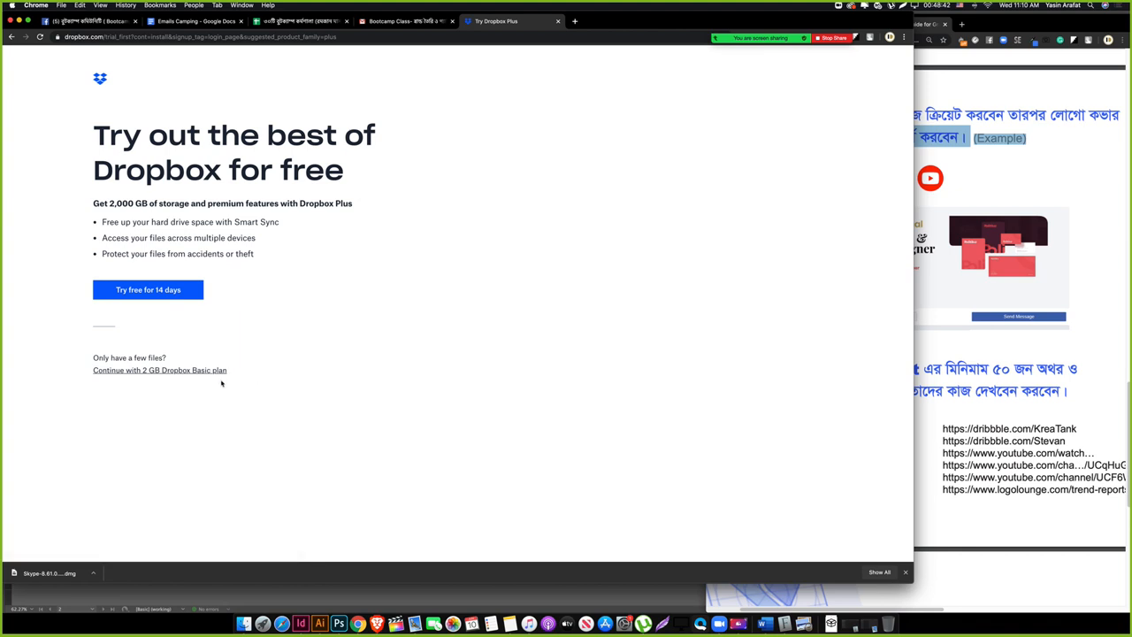
Step: Continue with the free 2 GB Dropbox Basic plan
{"action": "left_click", "coordinate": [162, 370]}
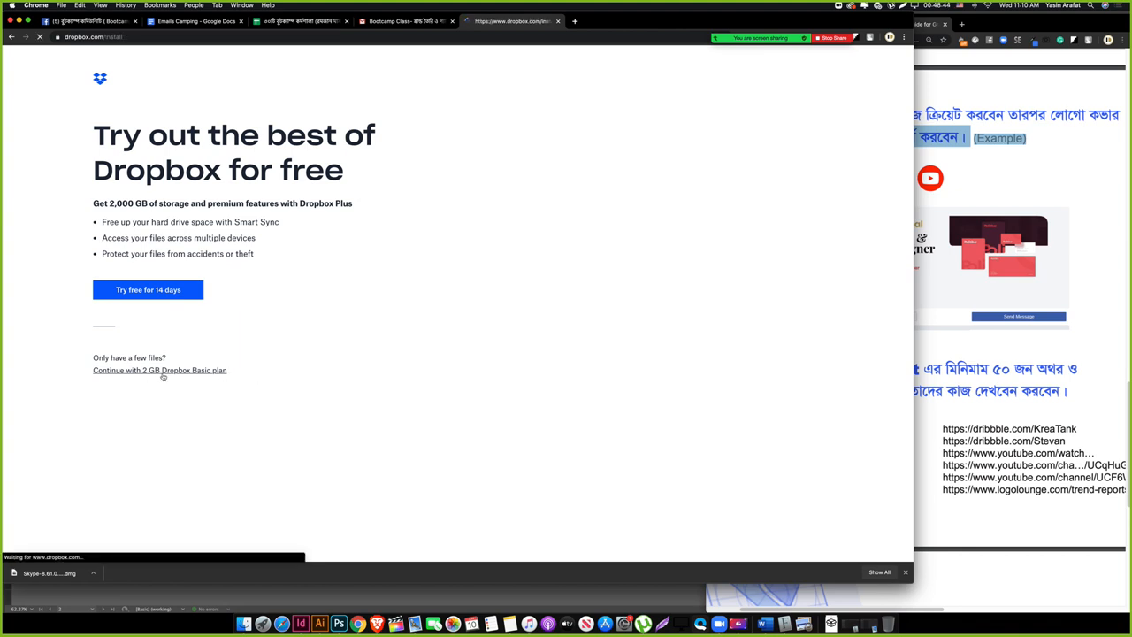
{"action": "left_click", "coordinate": [920, 409]}
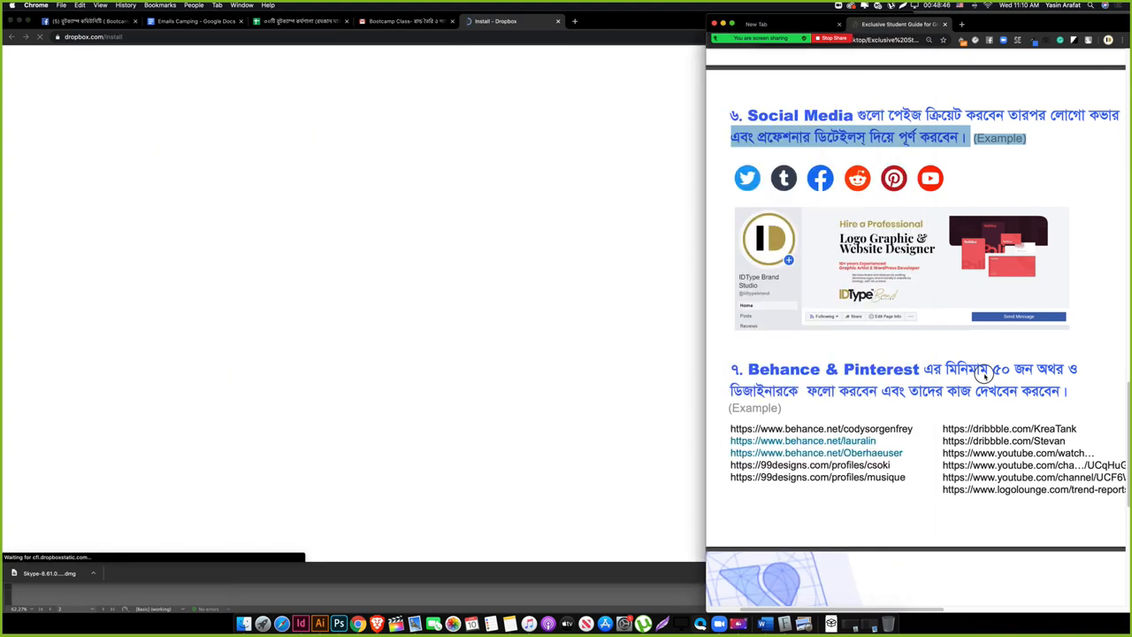
{"action": "scroll", "coordinate": [849, 392], "scroll_direction": "down", "scroll_amount": 2}
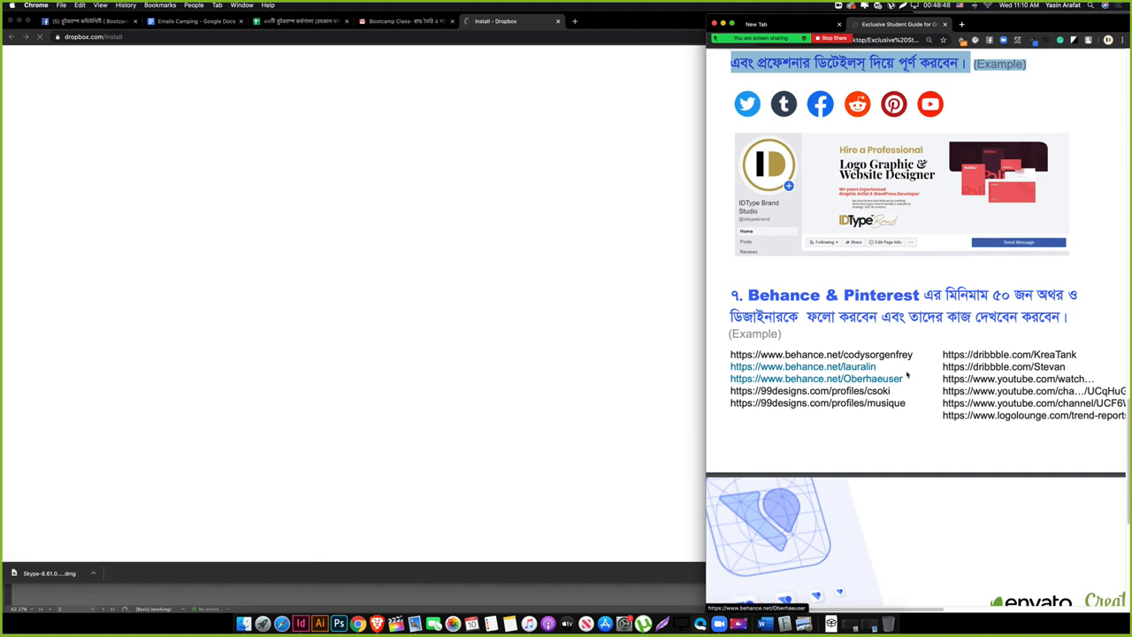
{"action": "left_click", "coordinate": [325, 388]}
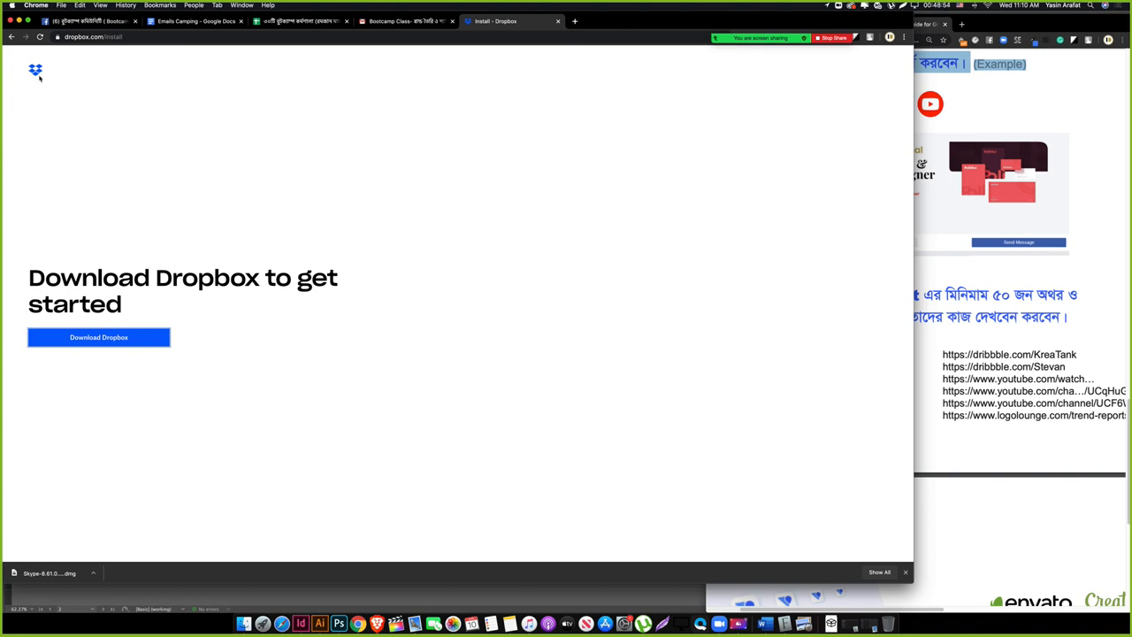
{"action": "triple_click", "coordinate": [39, 85]}
{"action": "left_click", "coordinate": [157, 276]}
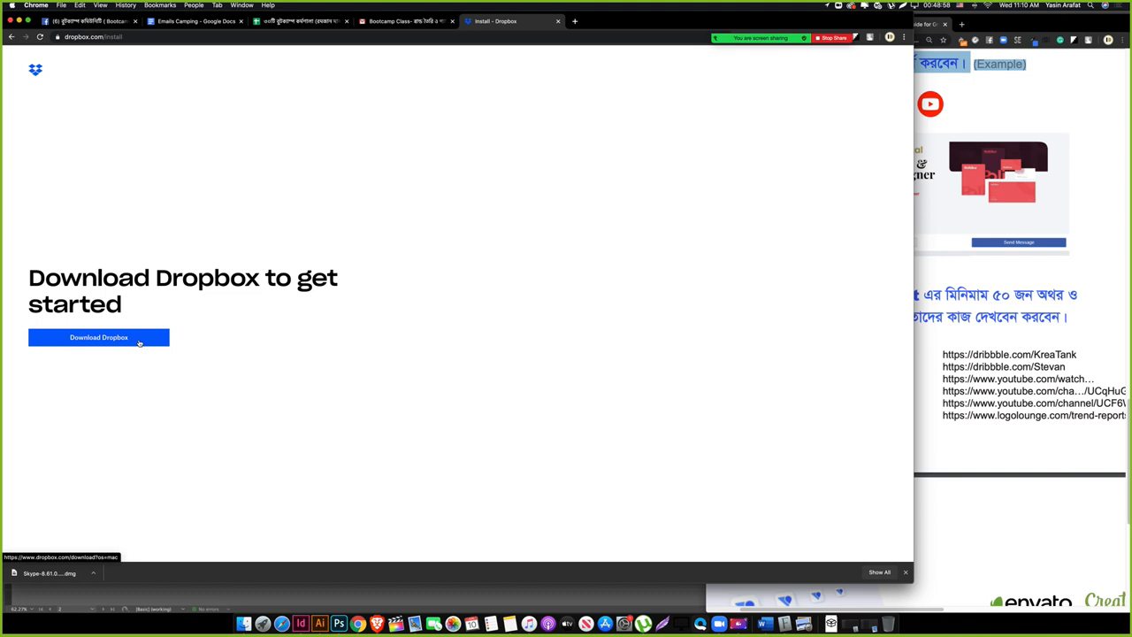
Step: Download the Dropbox desktop installer and load dropbox.com/home
{"action": "left_click", "coordinate": [139, 343]}
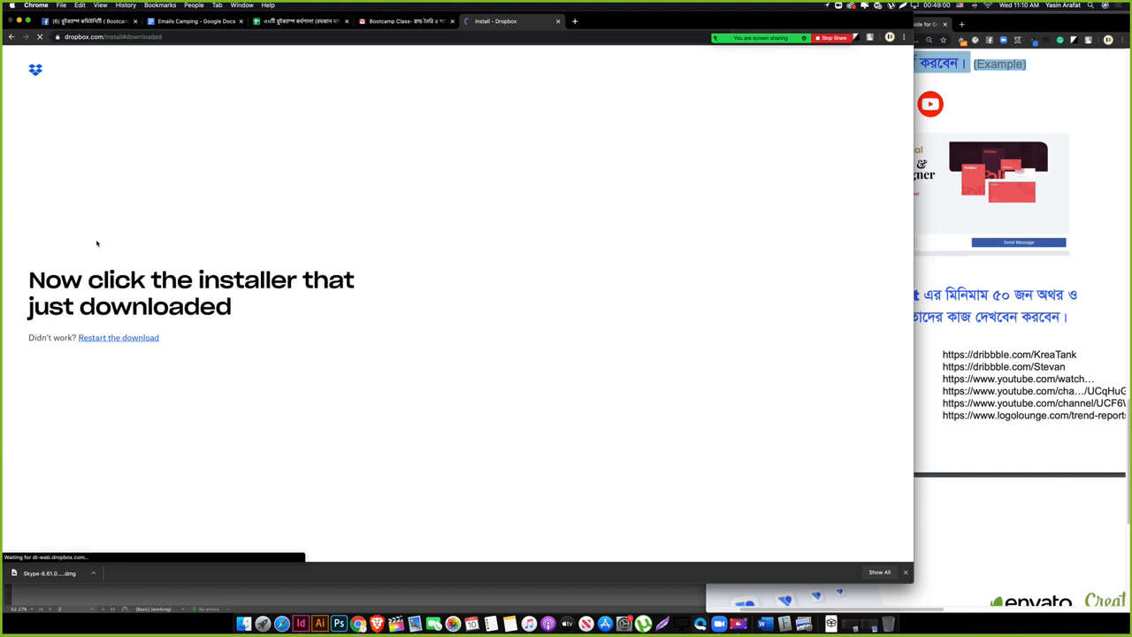
{"action": "left_click", "coordinate": [582, 232]}
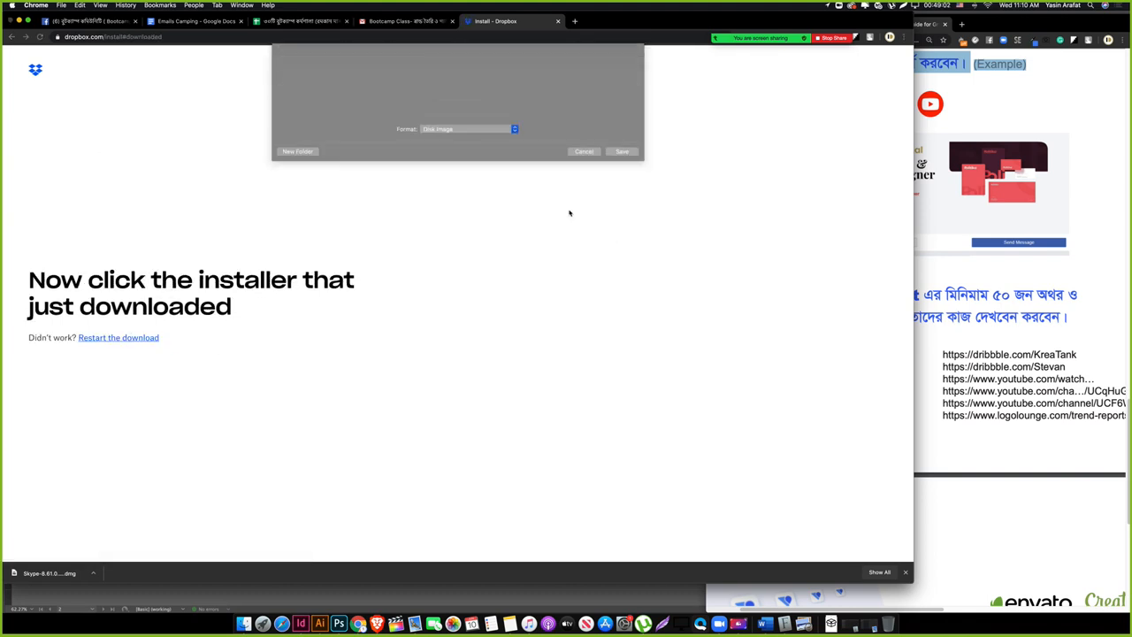
{"action": "left_click_drag", "start_coordinate": [103, 37], "coordinate": [273, 42]}
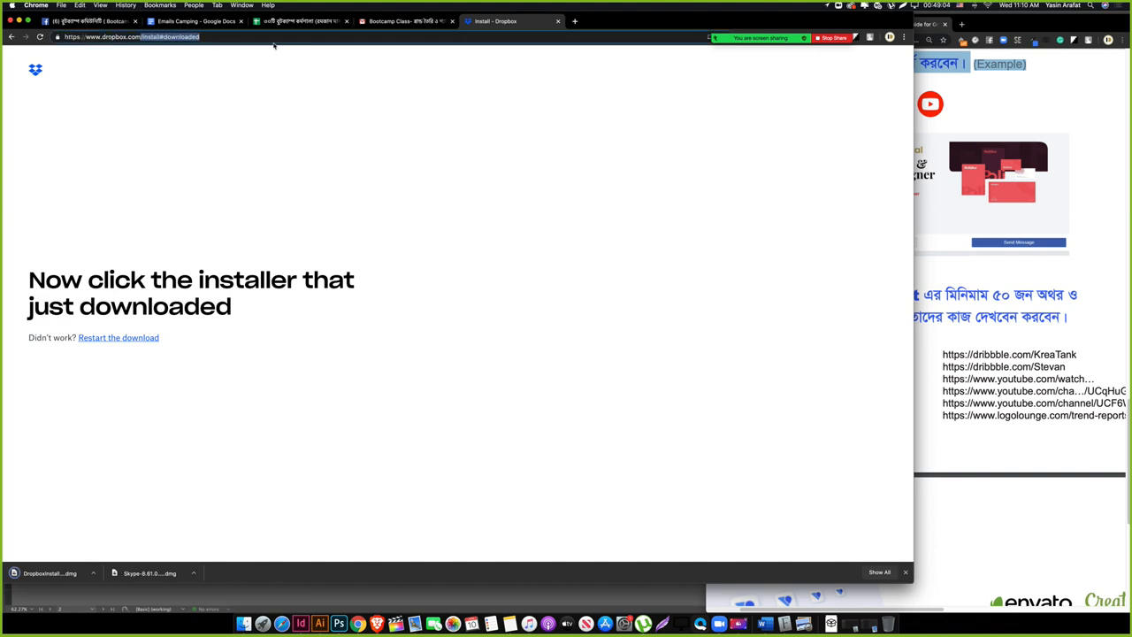
{"action": "key", "text": "BackSpace"}
{"action": "key", "text": "Return"}
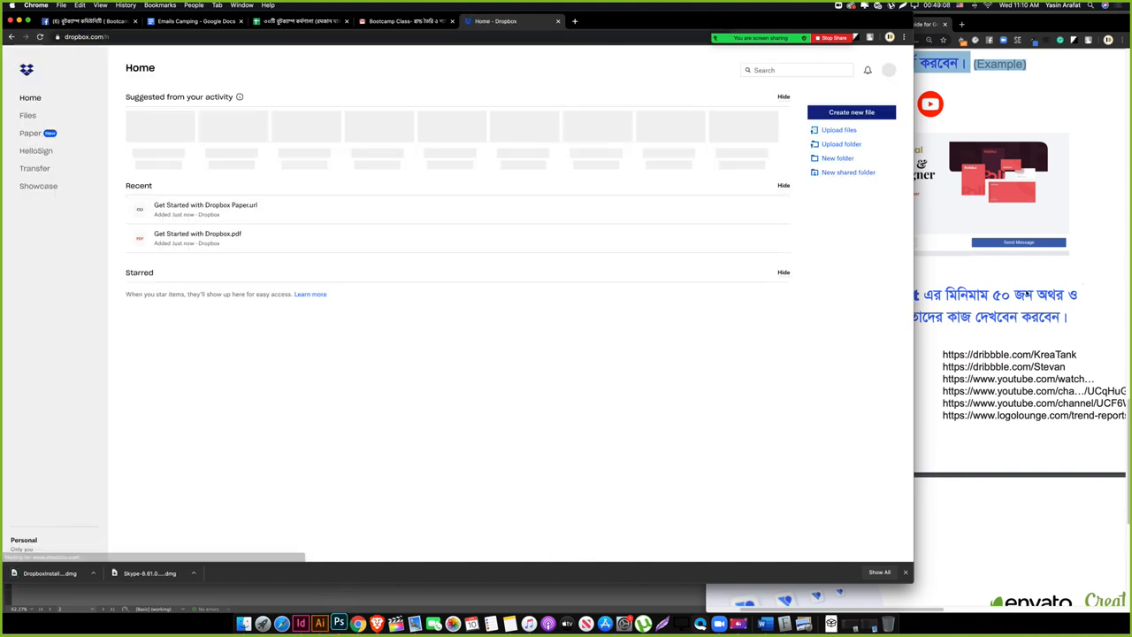
Step: Clear the guide window's text selection and stop the Zoom screen share
{"action": "left_click", "coordinate": [800, 289]}
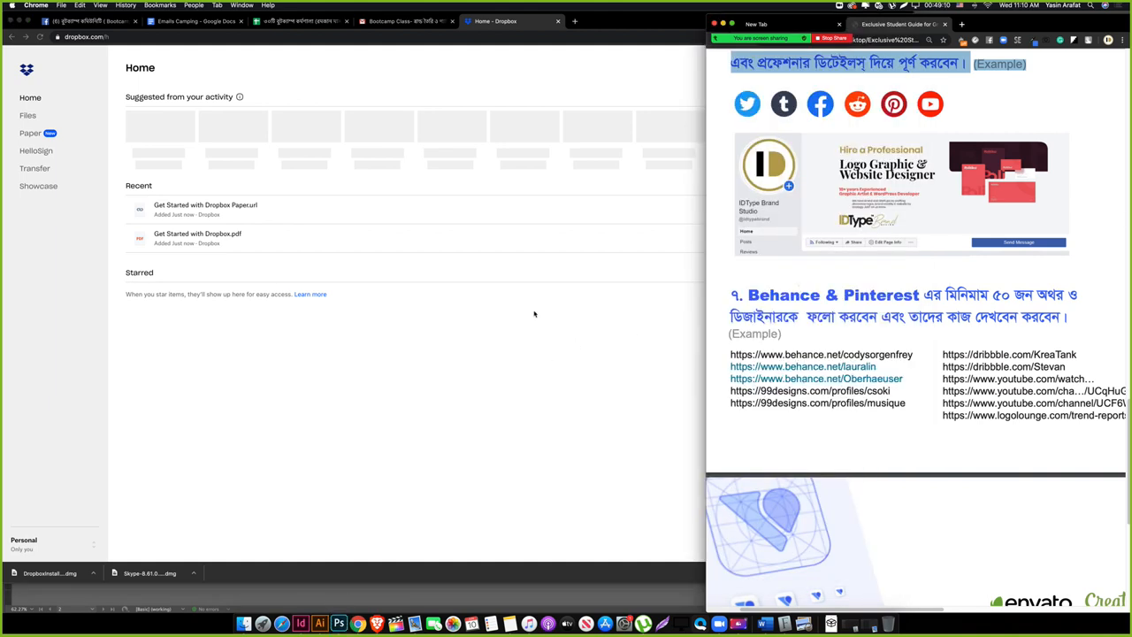
{"action": "left_click", "coordinate": [824, 51]}
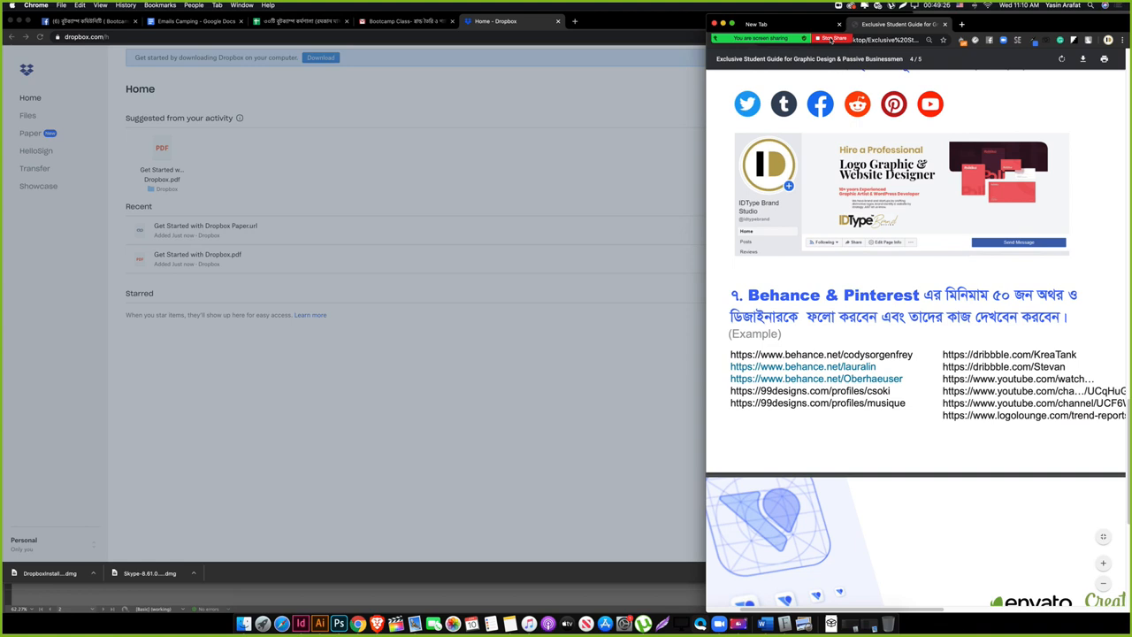
{"action": "left_click", "coordinate": [830, 40]}
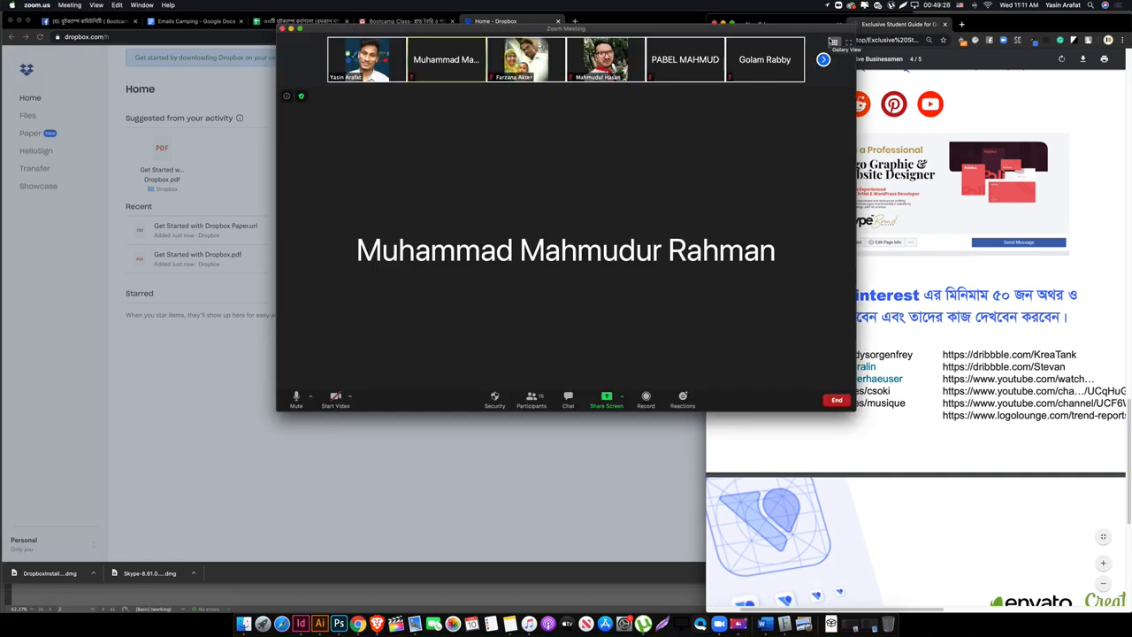